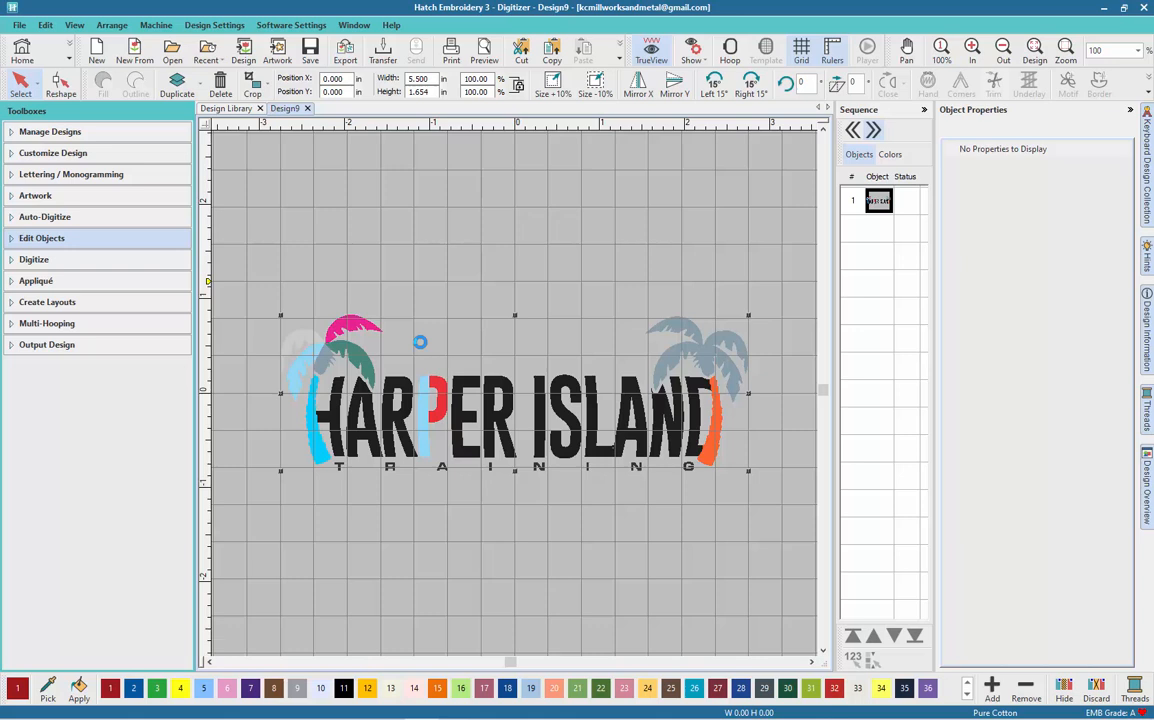
- Set the width of the Harper Island logo artwork to 3.85 in
left_click(414, 80)
type("3.85")
key("Return")
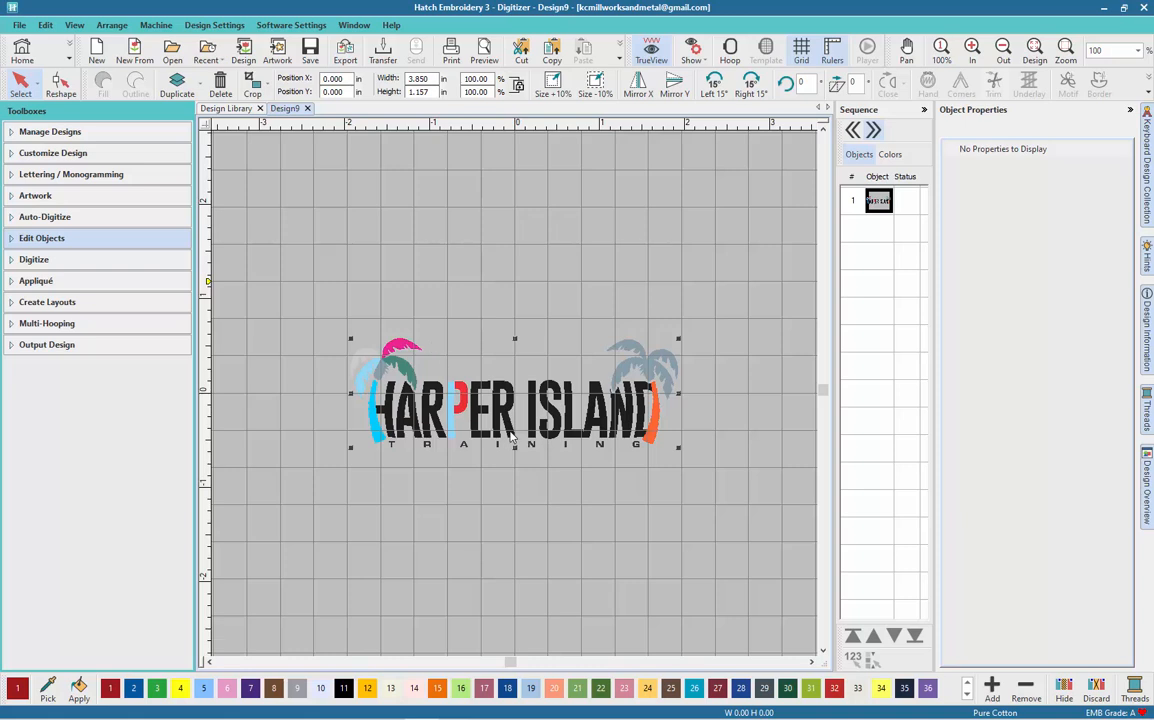
- Convert the logo artwork into stitches with Auto-digitize Instant Embroidery
scroll(517, 398, "up", 1)
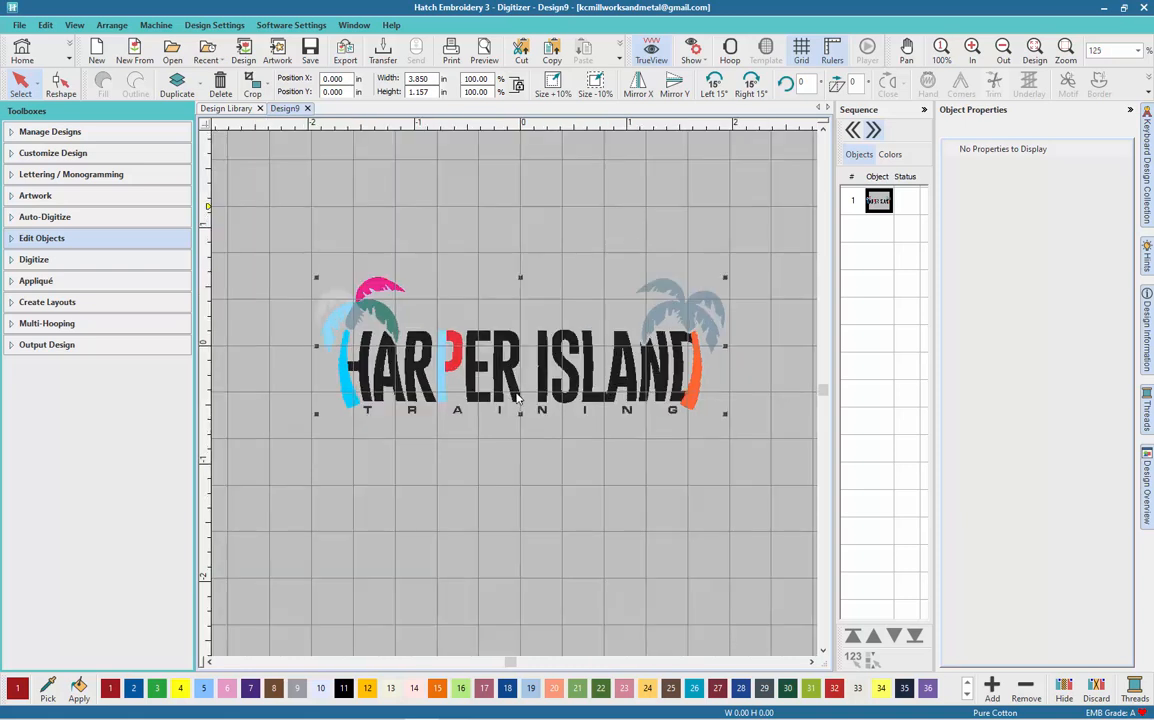
left_click(27, 218)
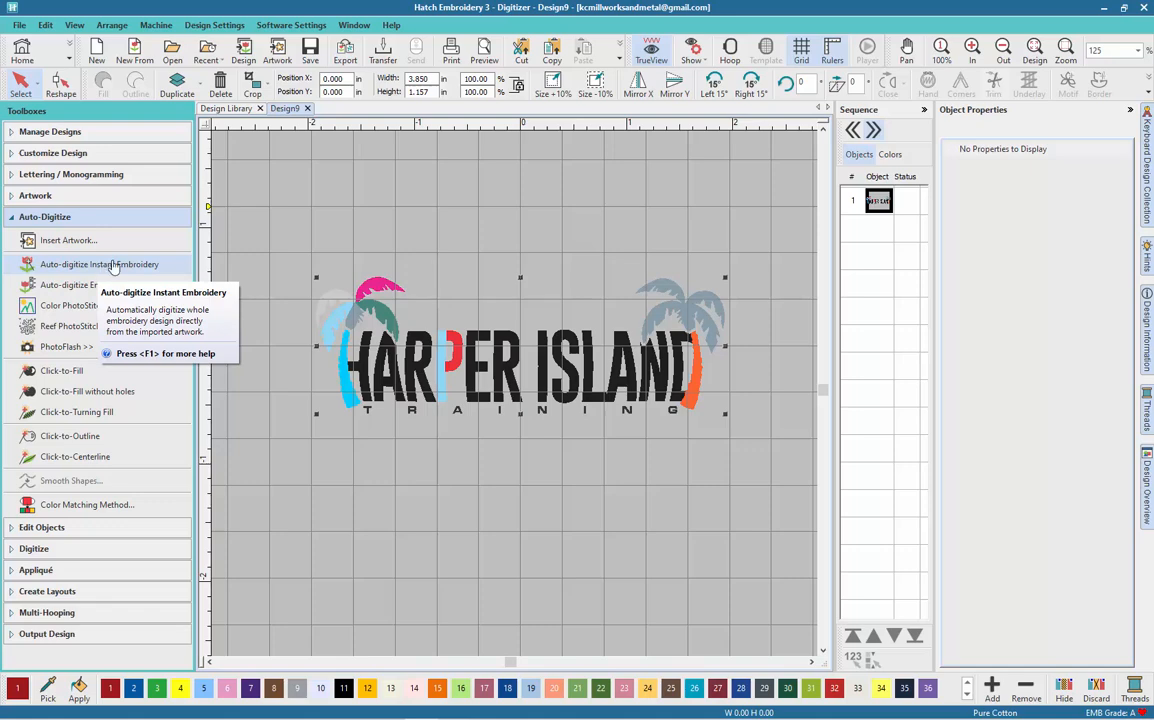
left_click(113, 266)
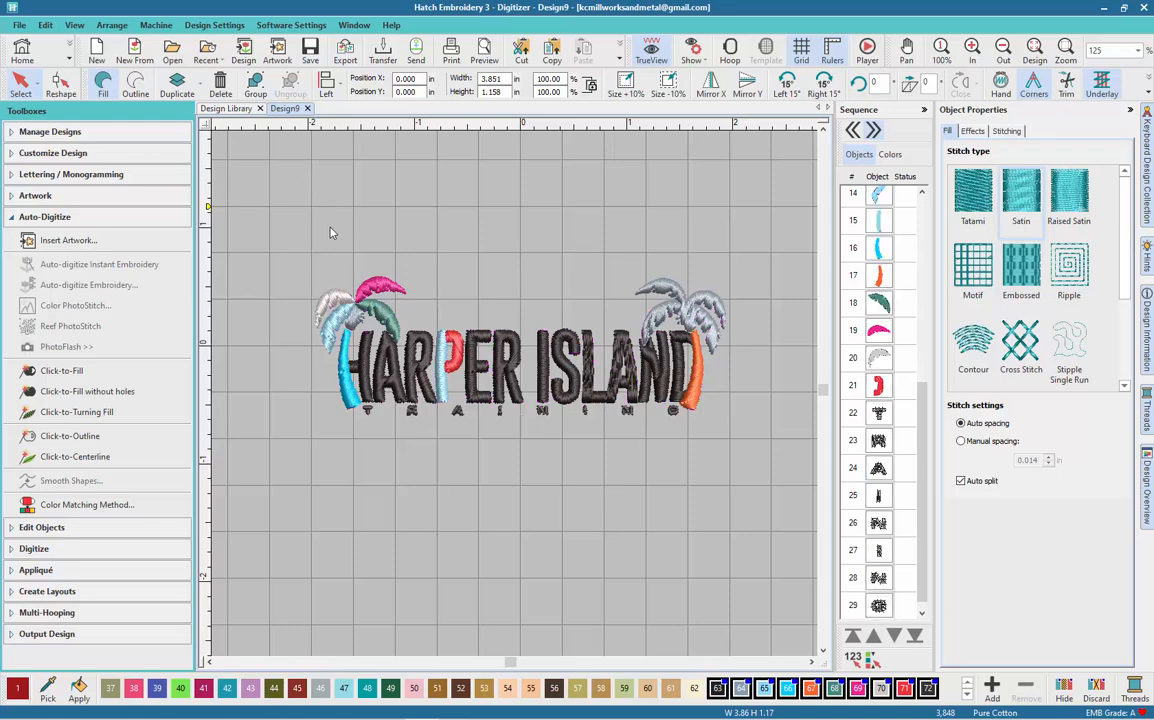
- Recolor every object in the digitized design with black thread color 63 and clear the selection
left_click(297, 247)
key("ctrl+a")
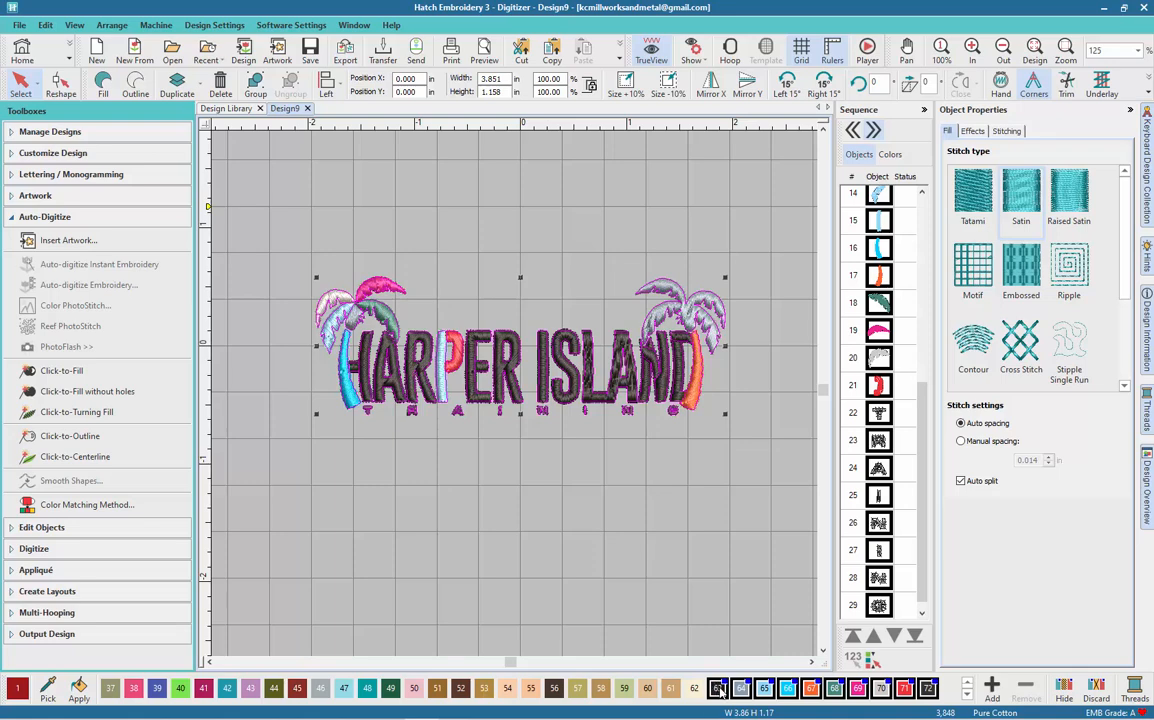
left_click(592, 453)
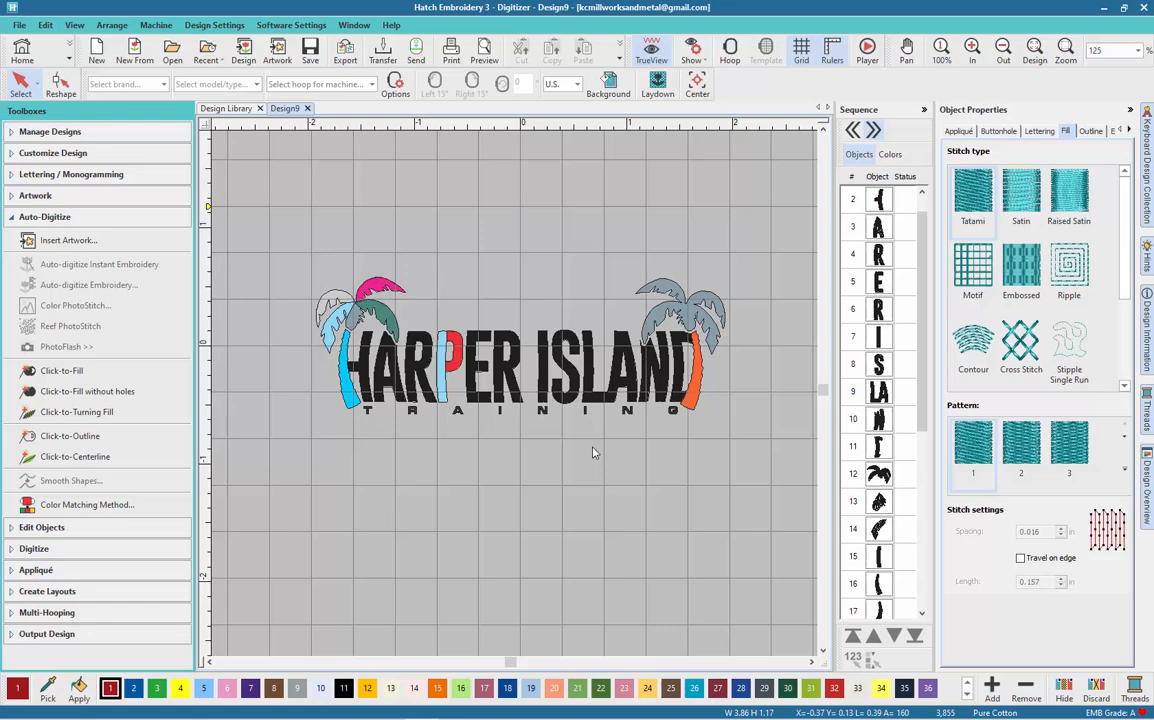
- Place a copy of the right palm's fronds above the left palm for comparison
left_click(677, 315)
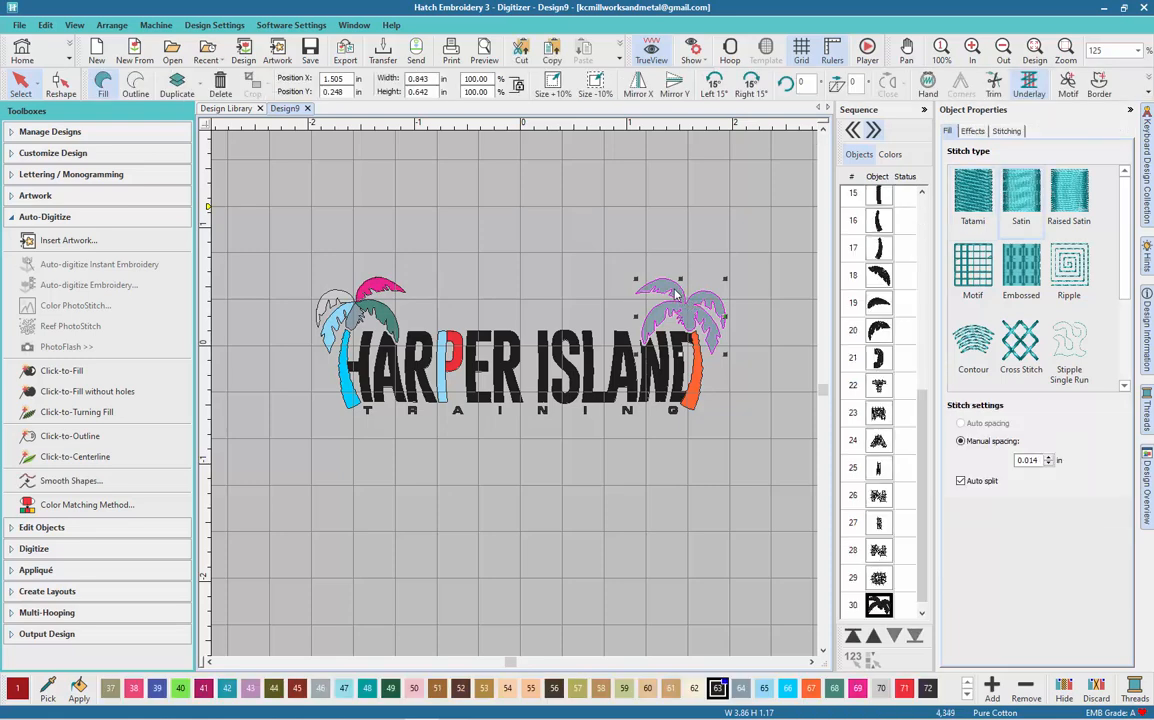
left_click_drag(677, 295, 354, 219)
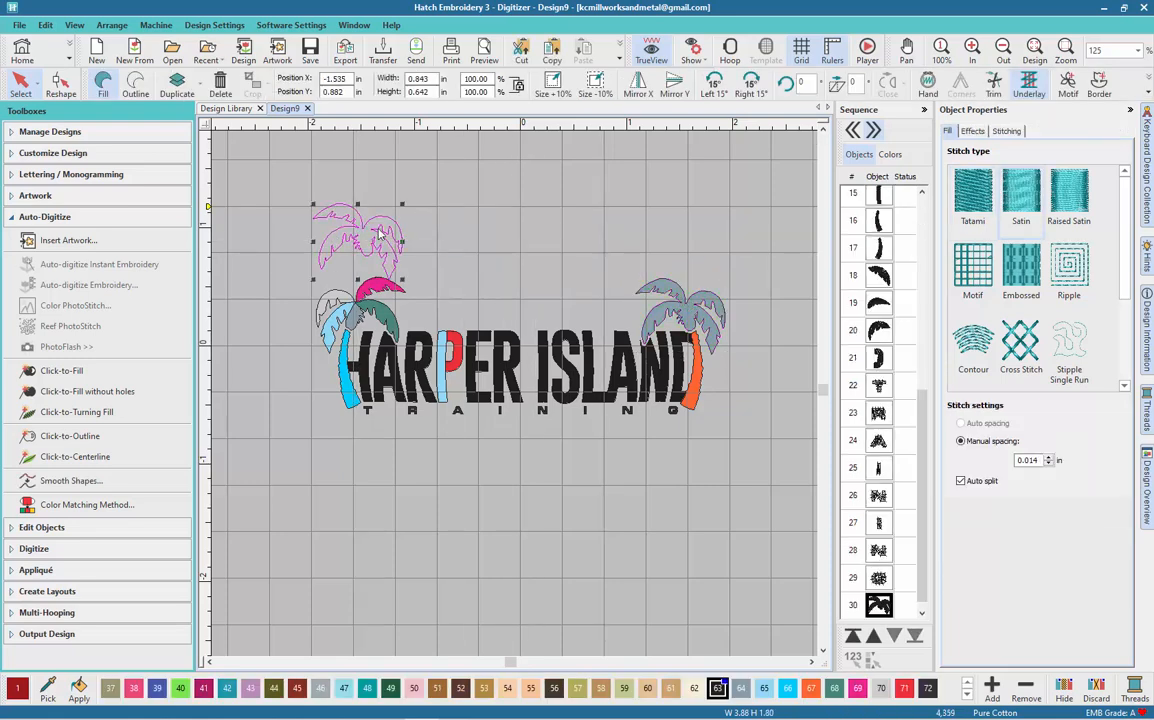
scroll(380, 232, "up", 3)
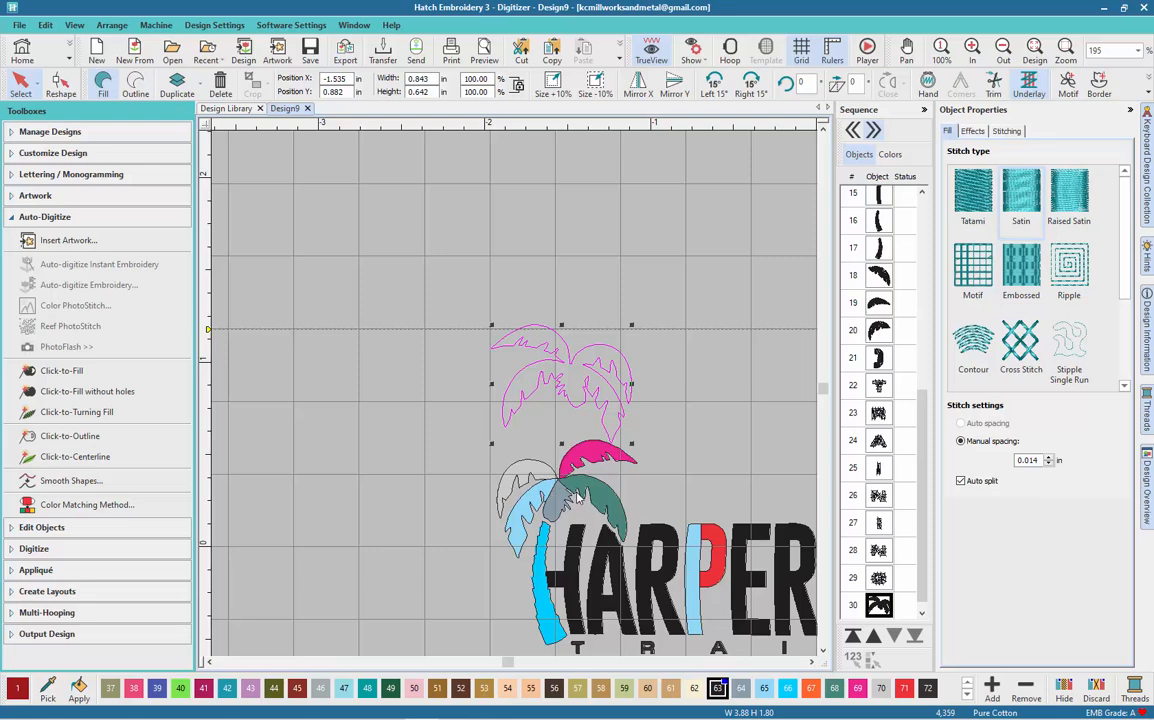
- Display the stitches and delete the copied palm fronds above the left palm
key("s")
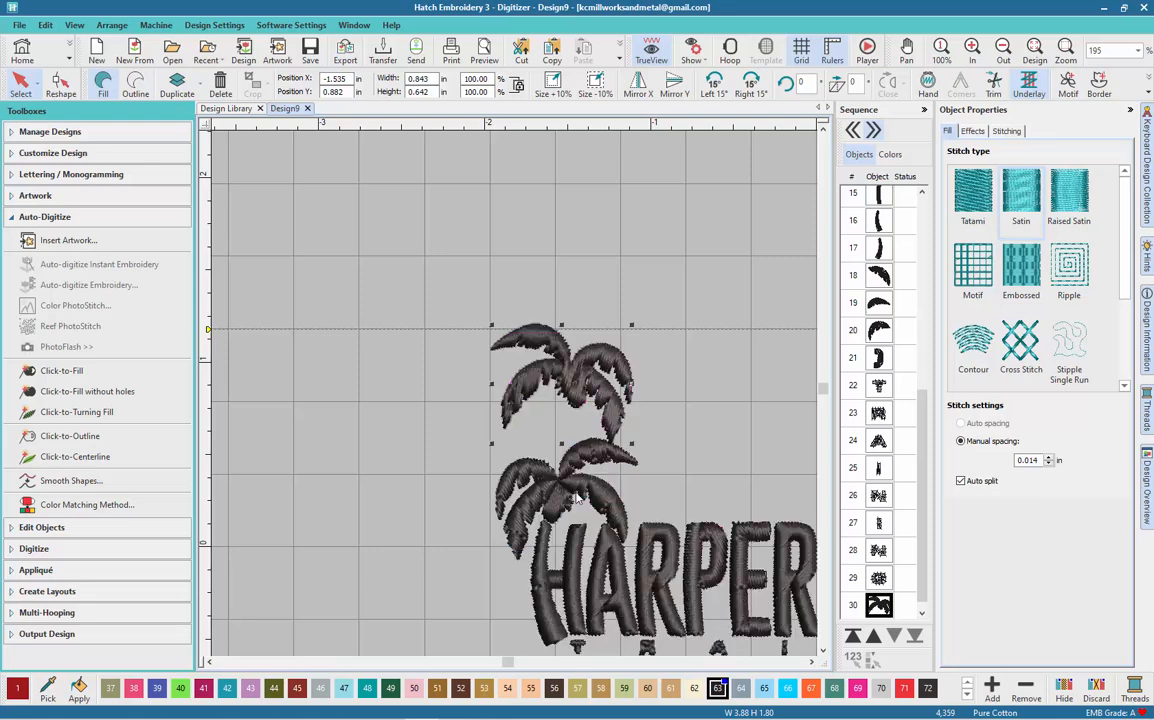
scroll(650, 526, "up", 1)
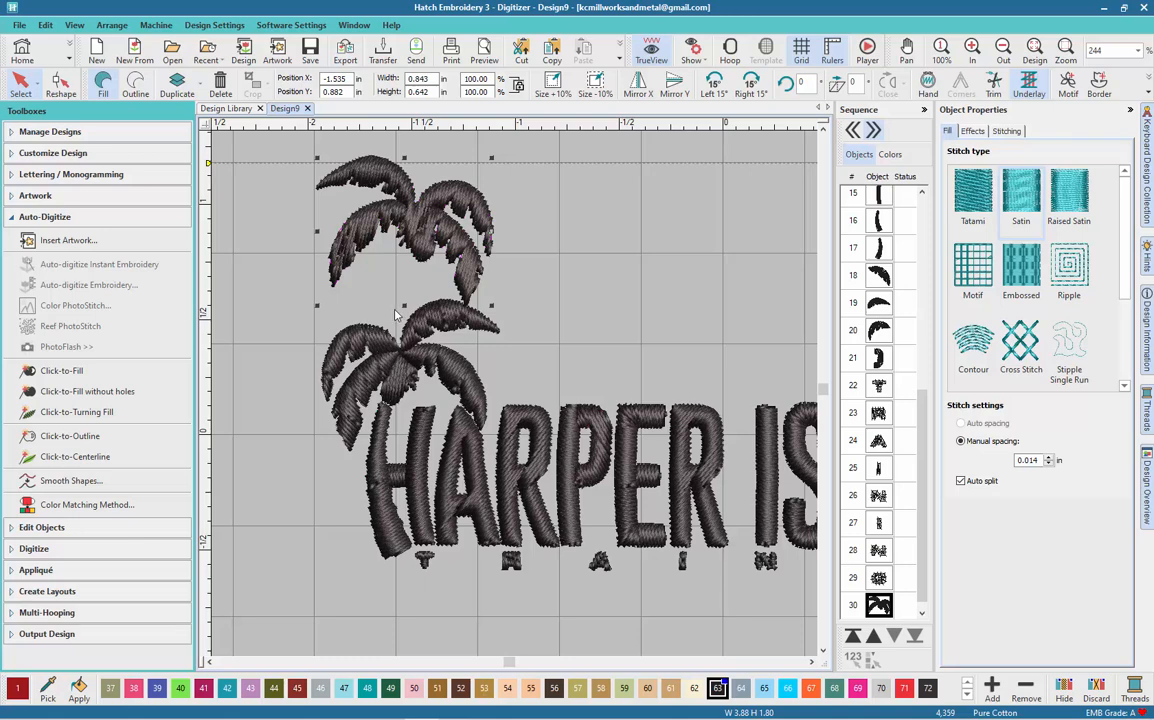
left_click(436, 241)
key("Delete")
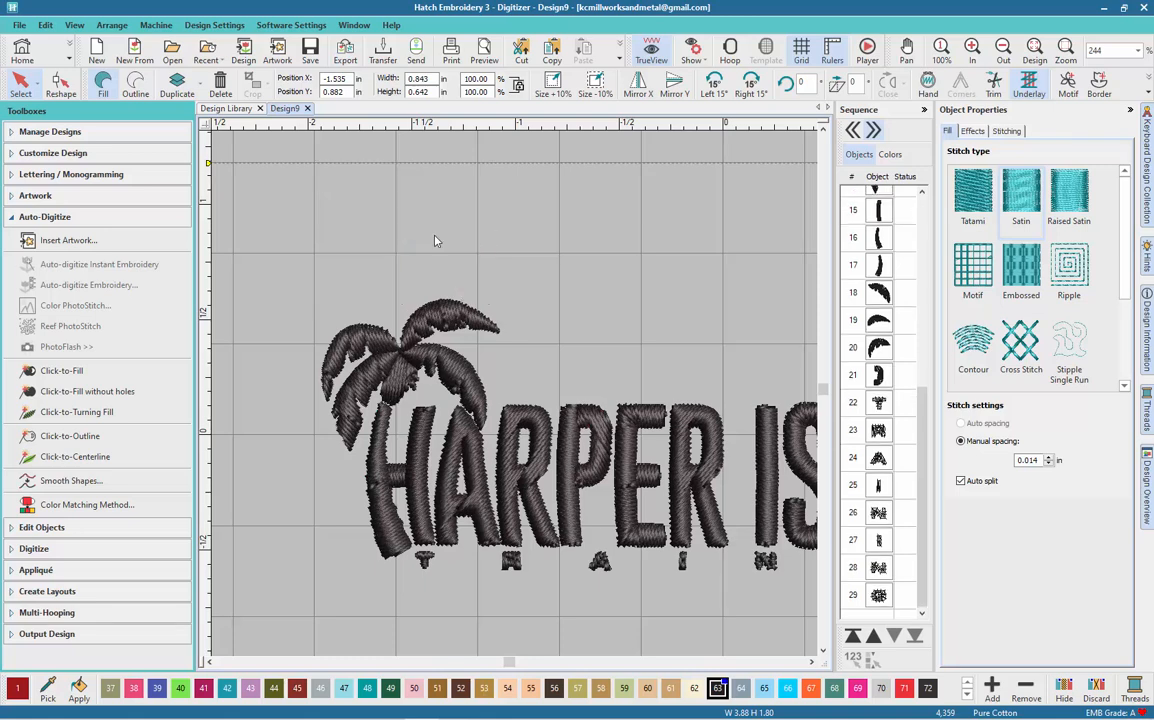
- Add stitch angles across the left palm's outermost frond, from its base near the trunk through the middle
scroll(403, 420, "up", 2)
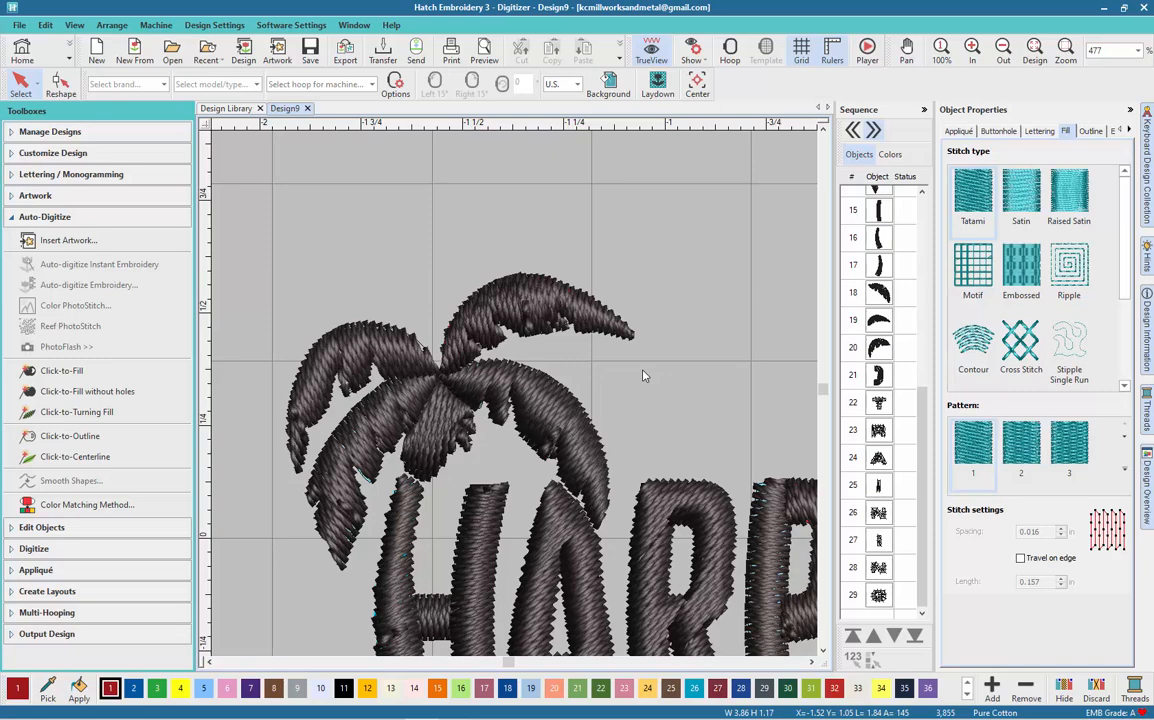
scroll(467, 361, "down", 3)
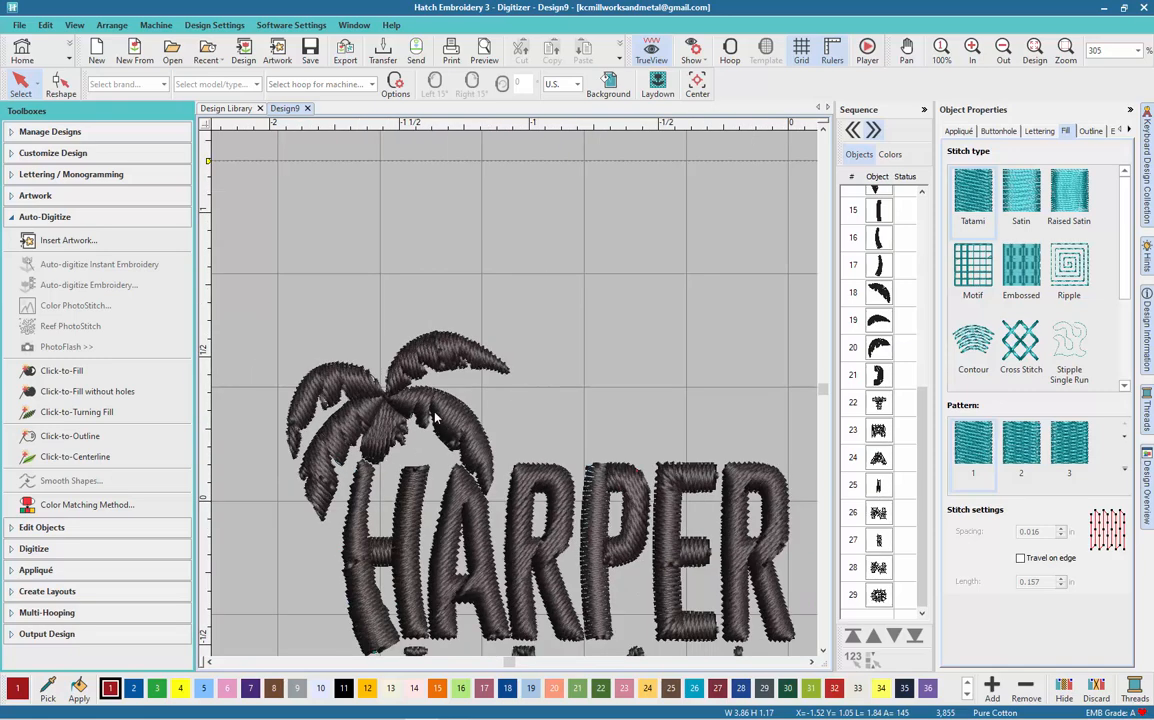
scroll(390, 378, "up", 3)
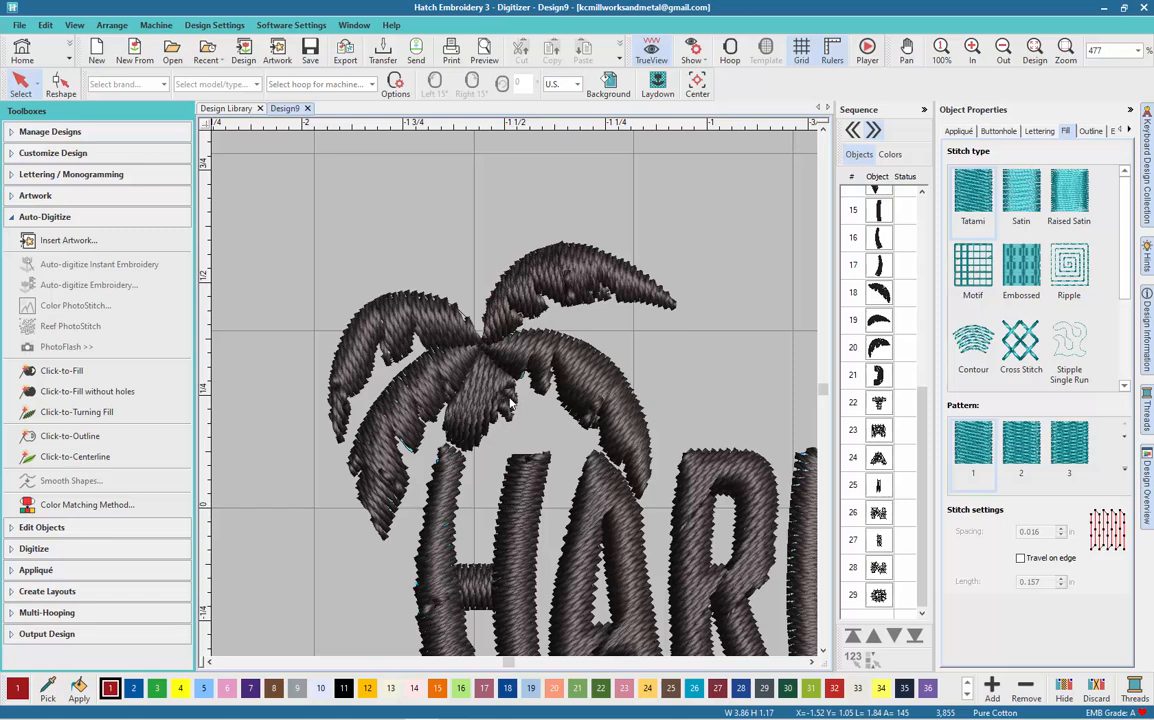
scroll(510, 403, "up", 1)
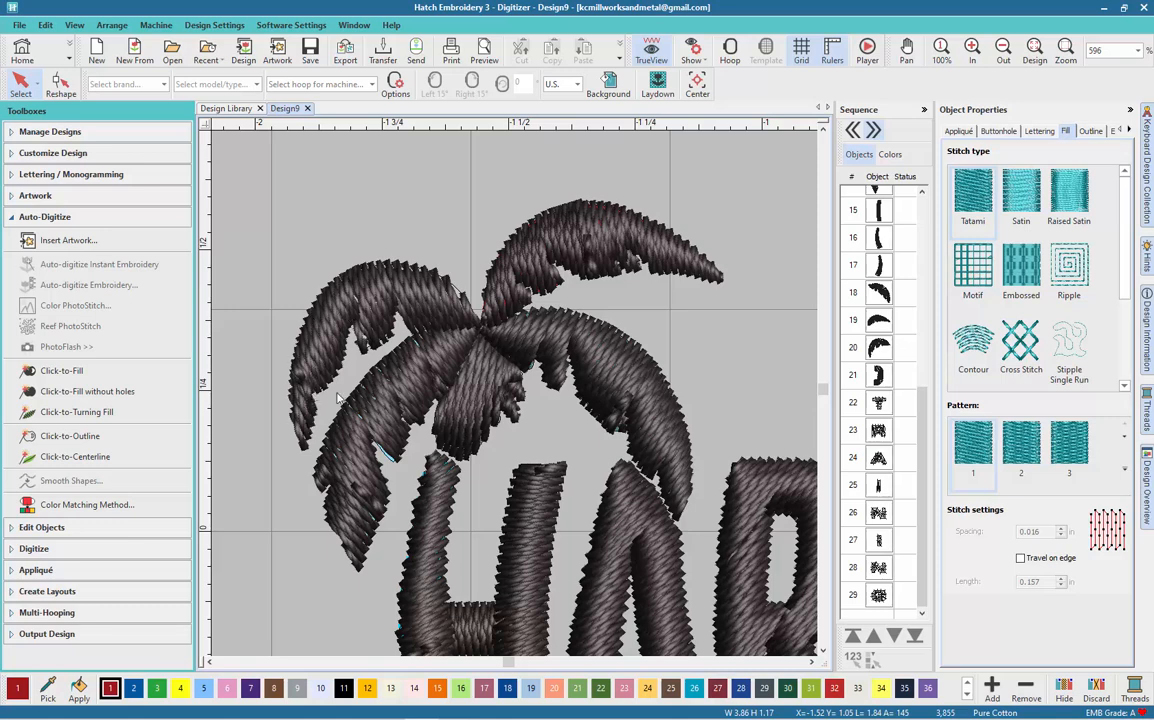
left_click(434, 300)
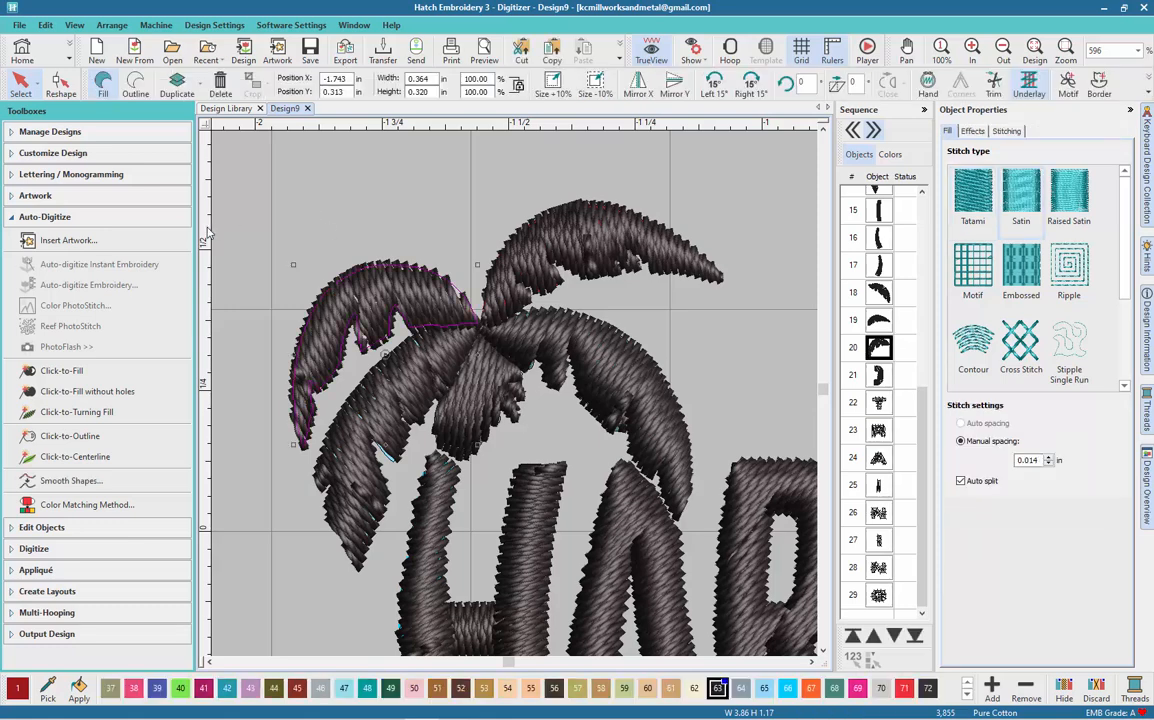
left_click(16, 216)
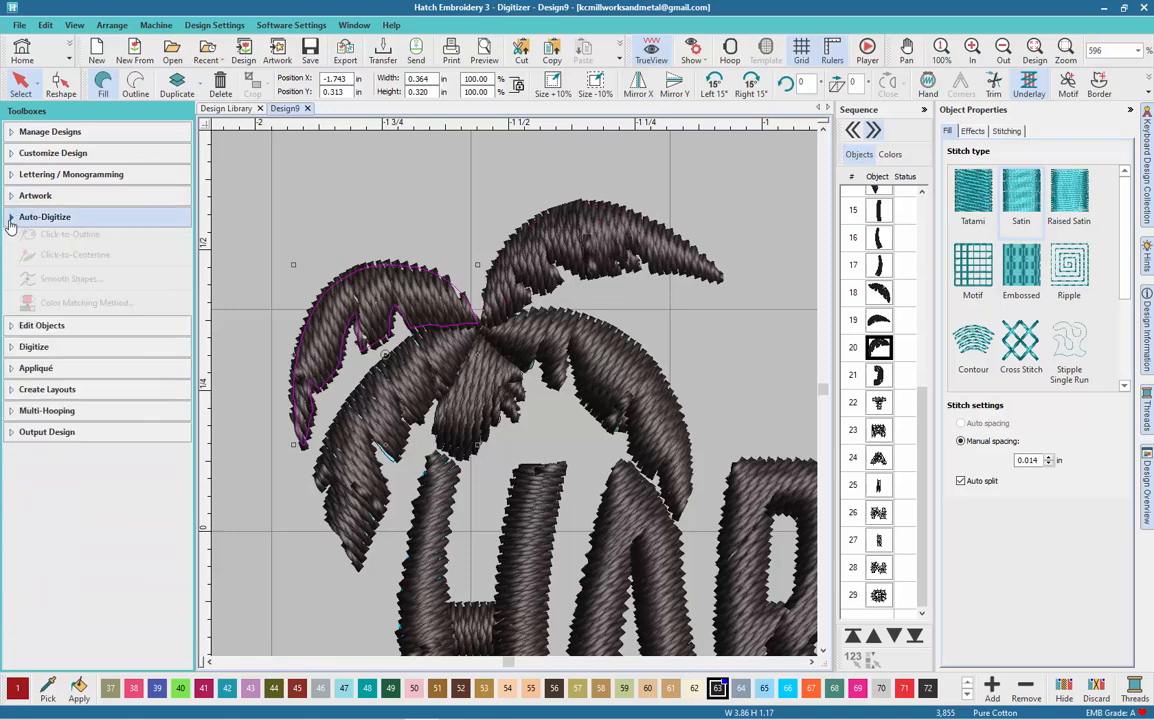
left_click(15, 260)
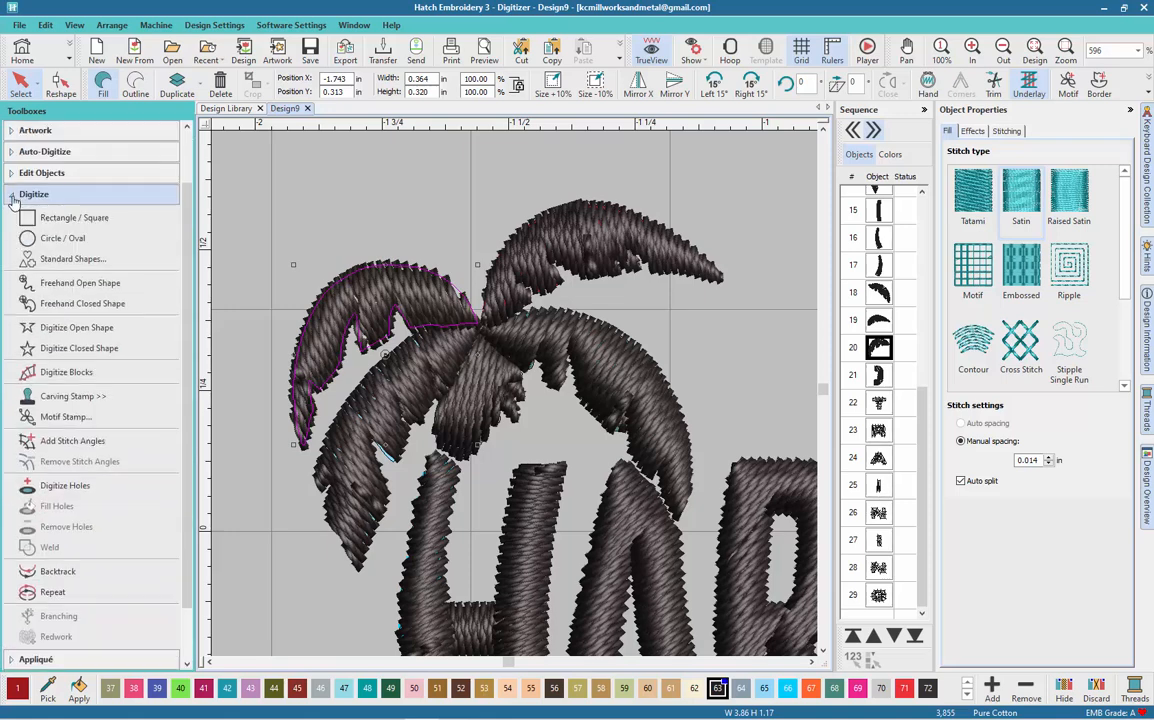
left_click(62, 446)
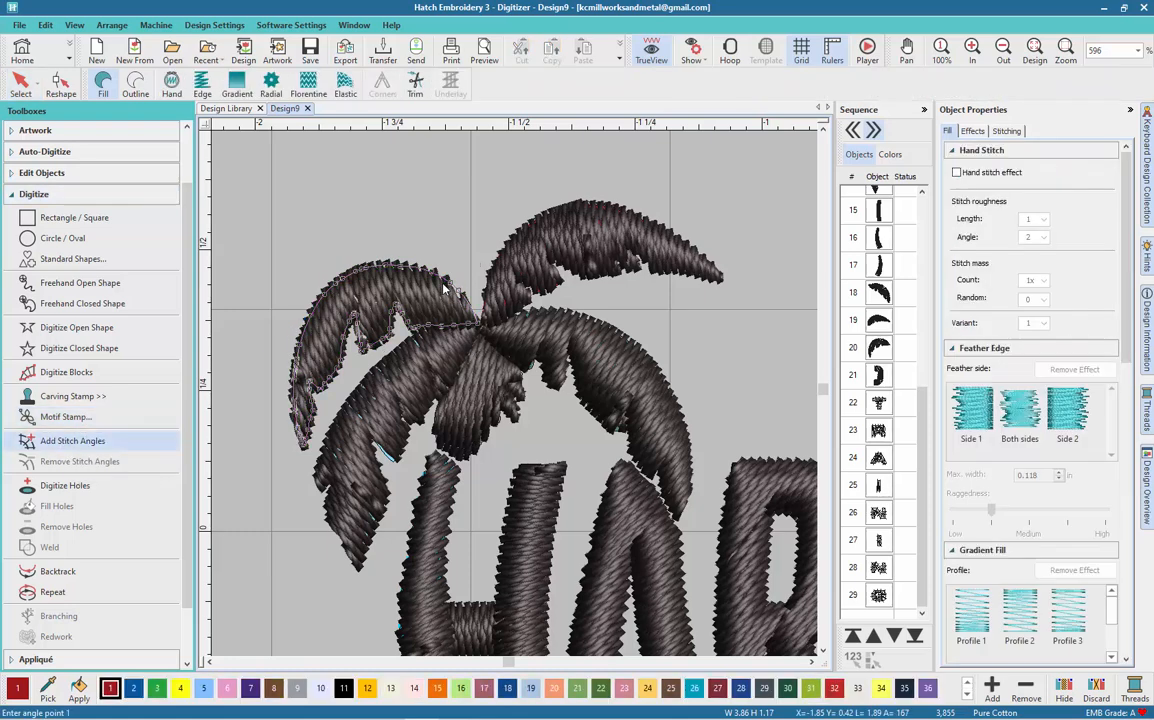
left_click(450, 251)
left_click(433, 328)
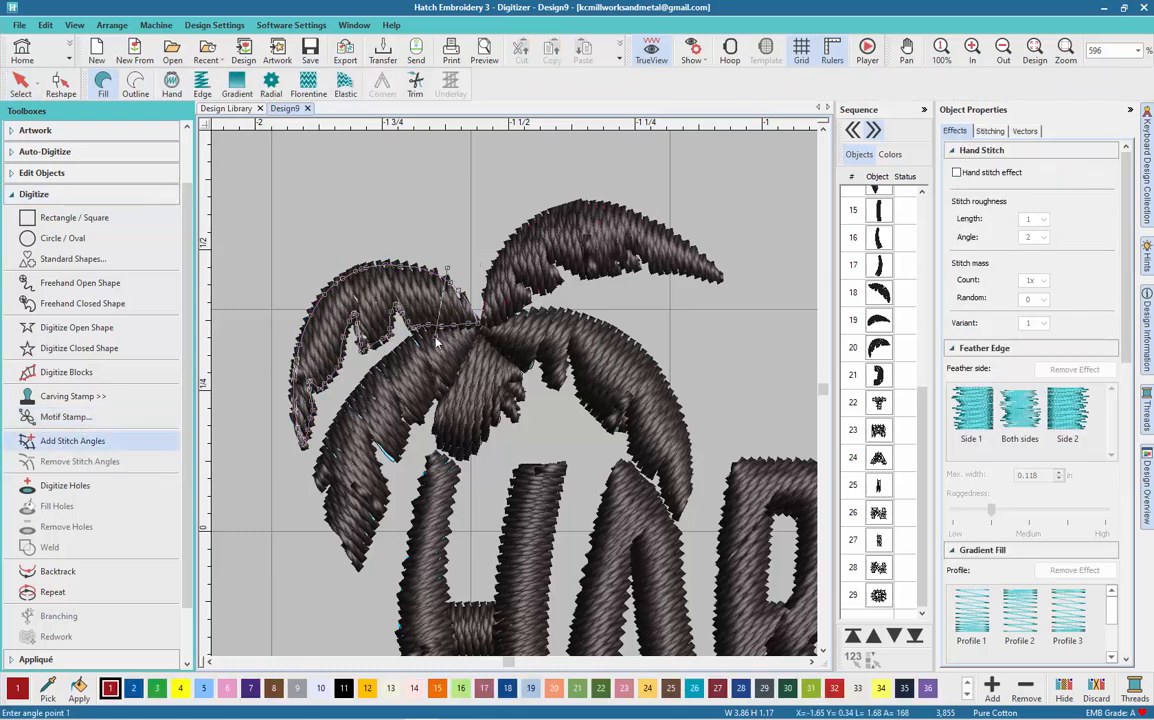
left_click(341, 240)
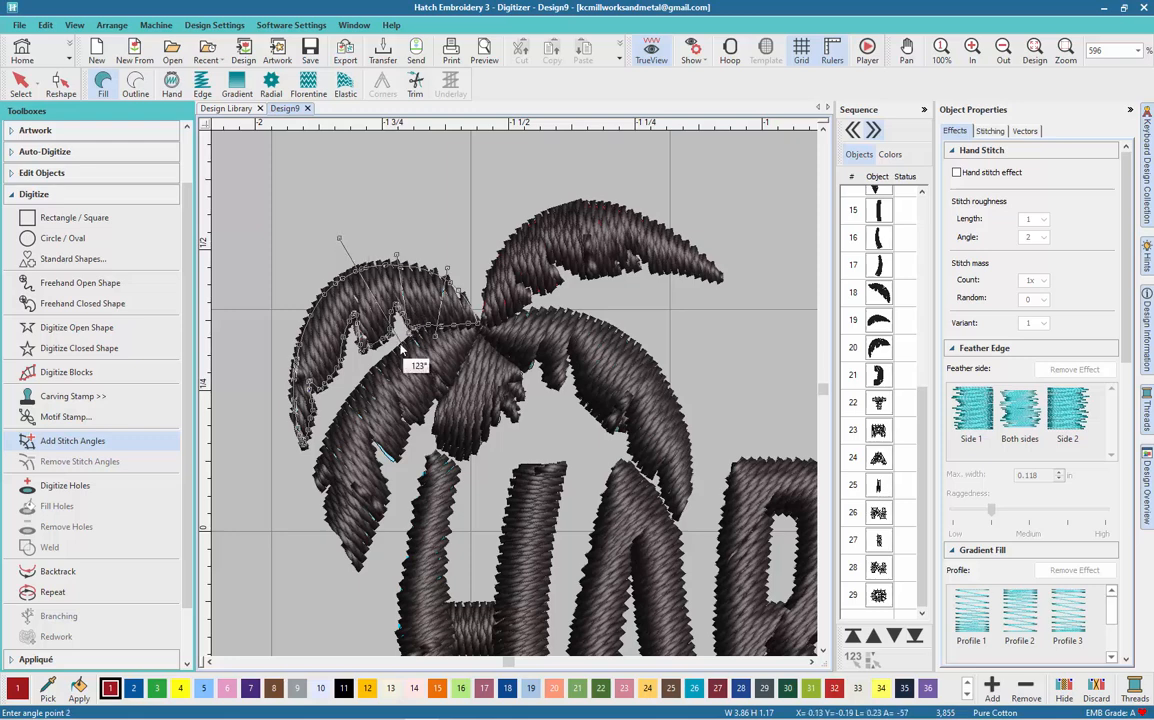
left_click(399, 342)
left_click(315, 279)
left_click(369, 359)
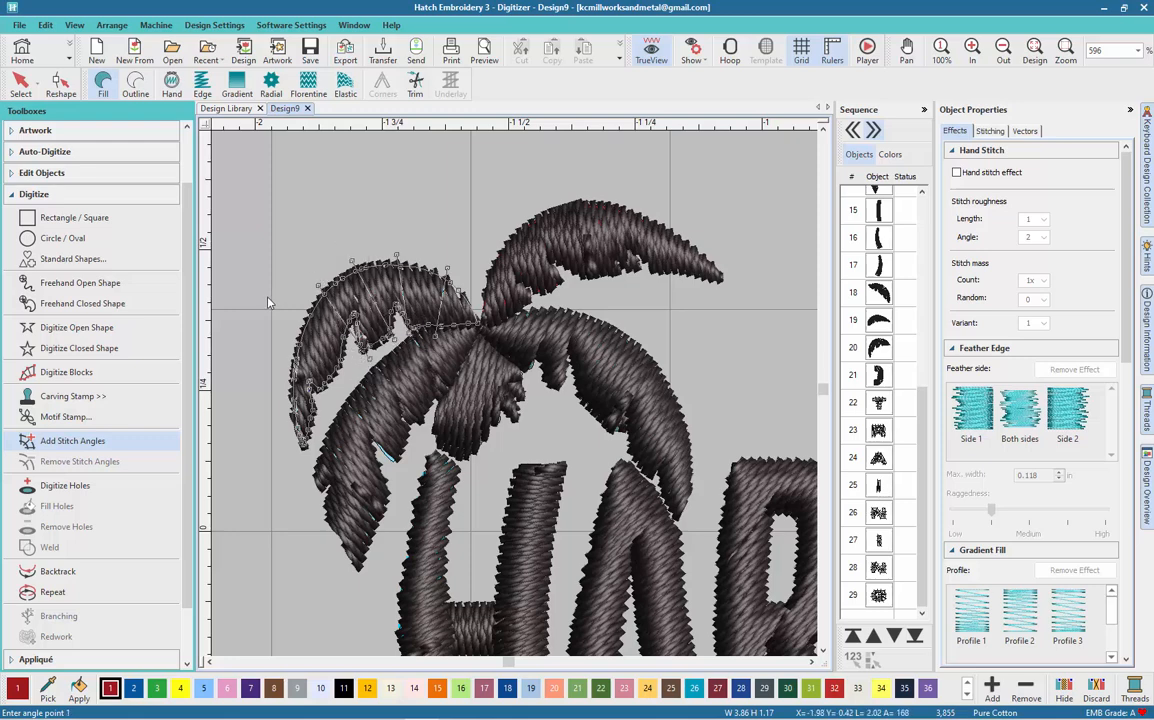
- Add more stitch angles across the drooping end of the outermost left frond and apply them
left_click_drag(268, 298, 405, 341)
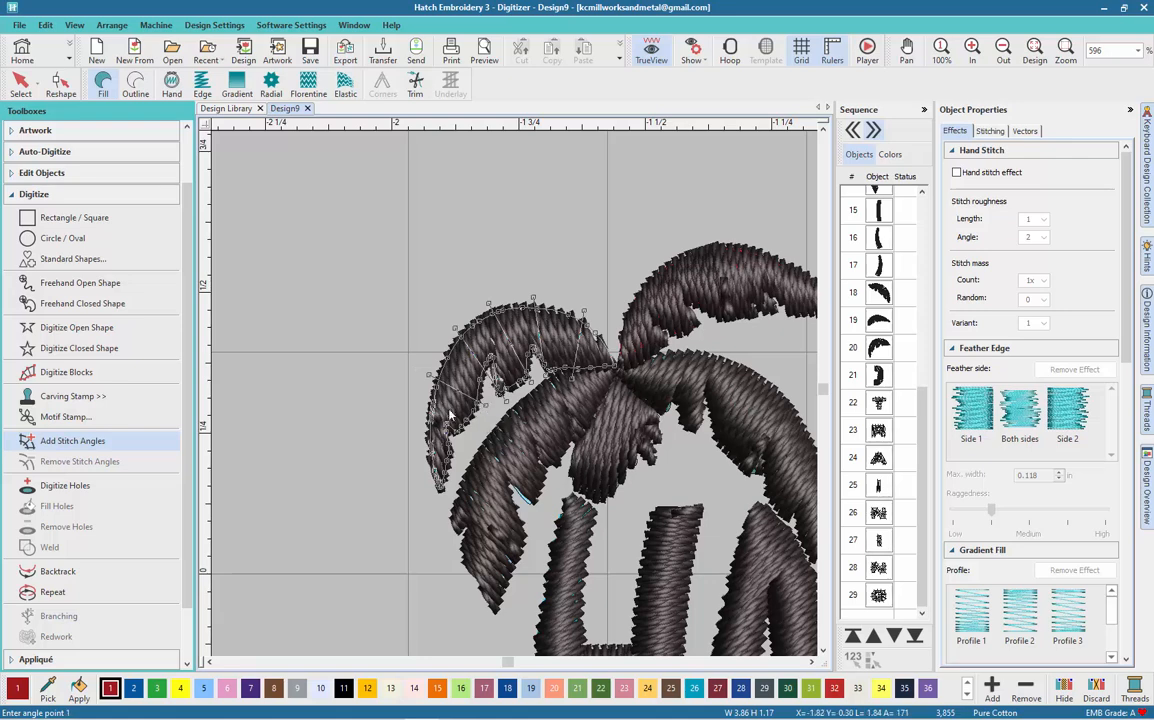
left_click(420, 422)
left_click(476, 440)
key("Return")
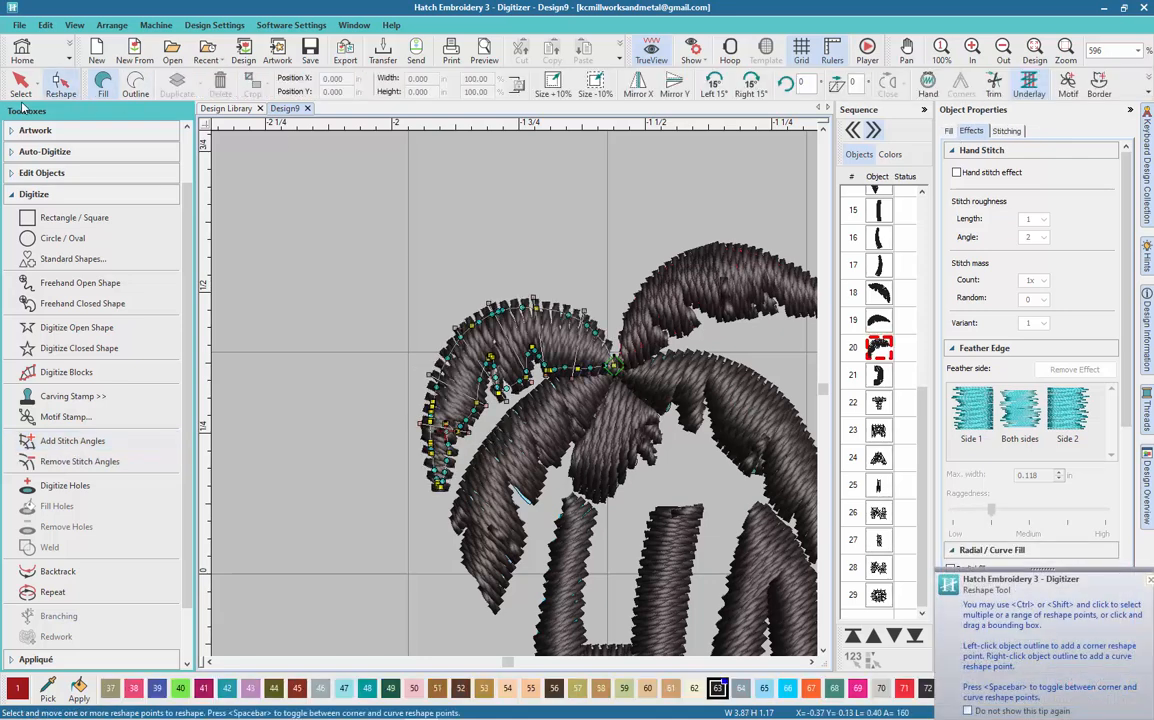
left_click(20, 85)
left_click(287, 256)
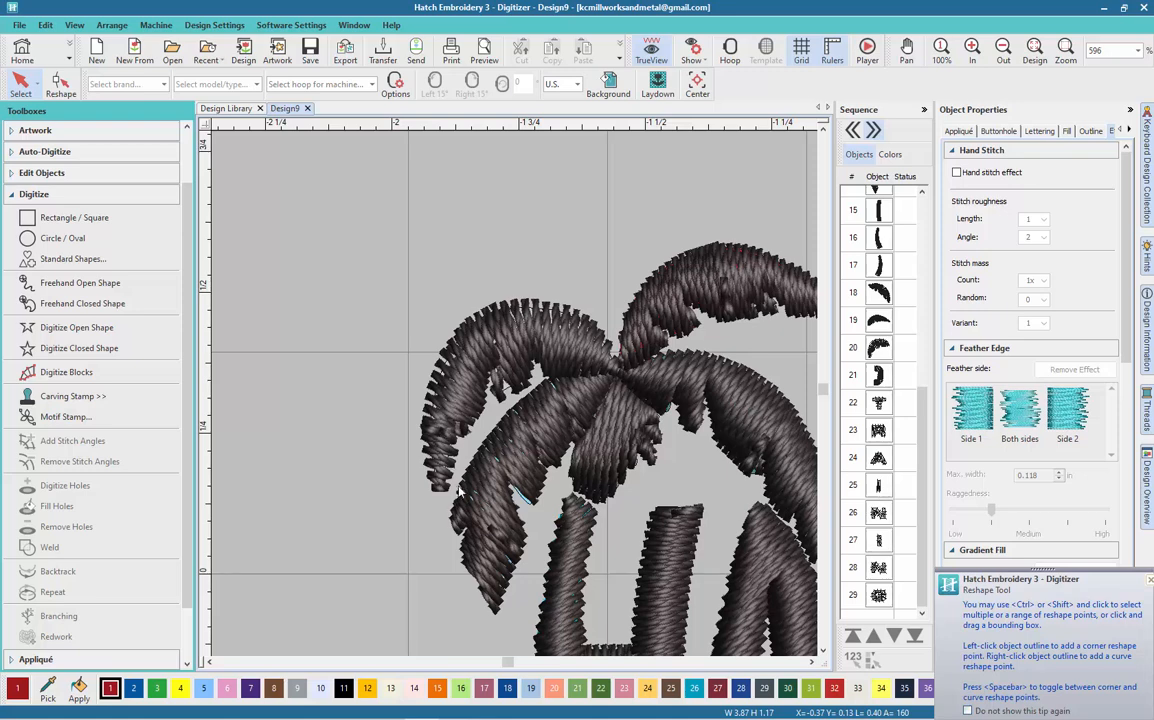
- Add two stitch angles across the outer end of the left palm's top frond, starting at the tip
scroll(692, 410, "down", 2)
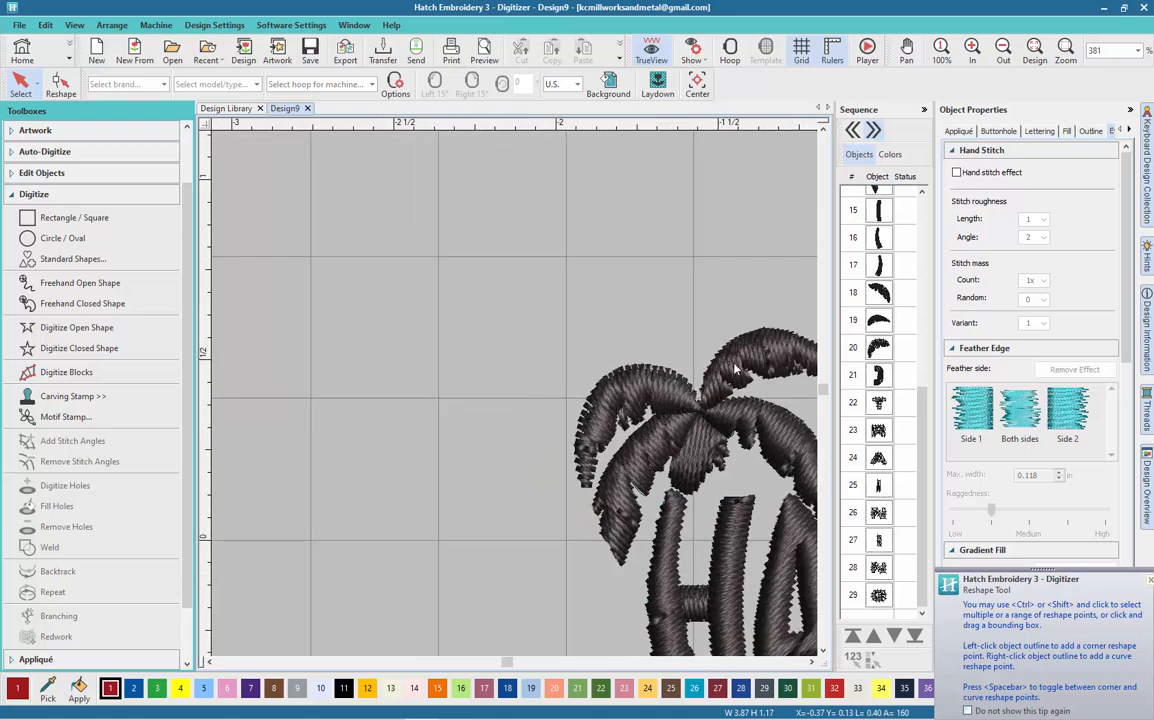
scroll(735, 370, "up", 1)
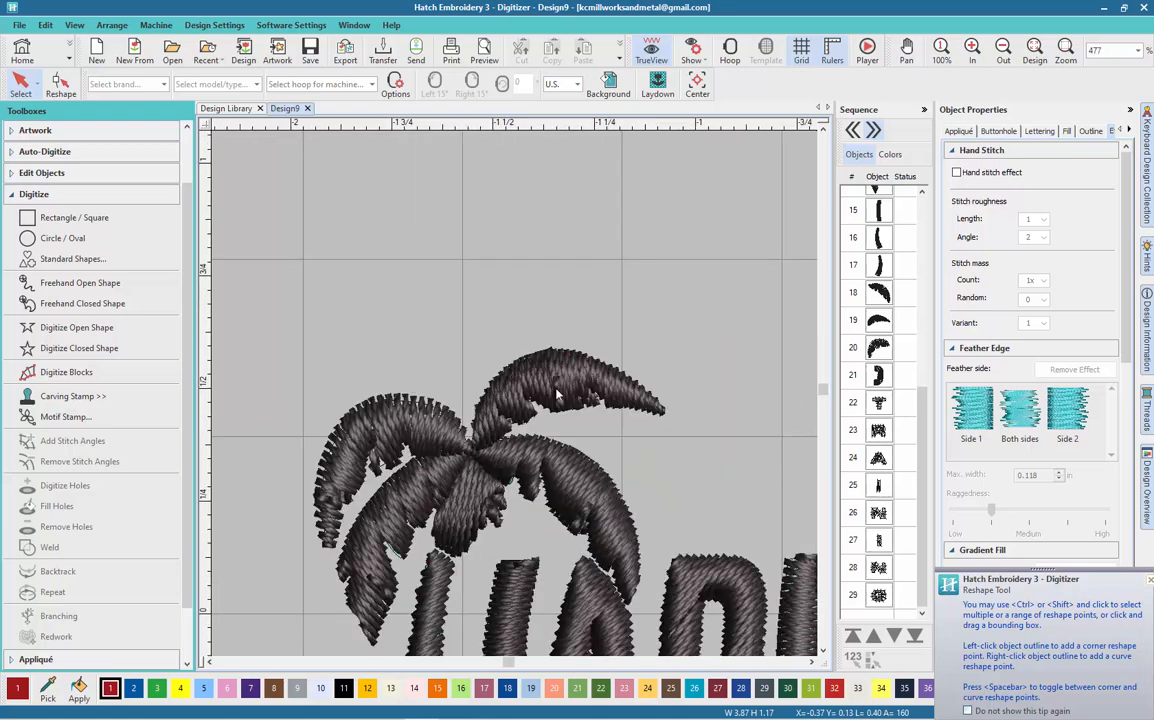
left_click(655, 408)
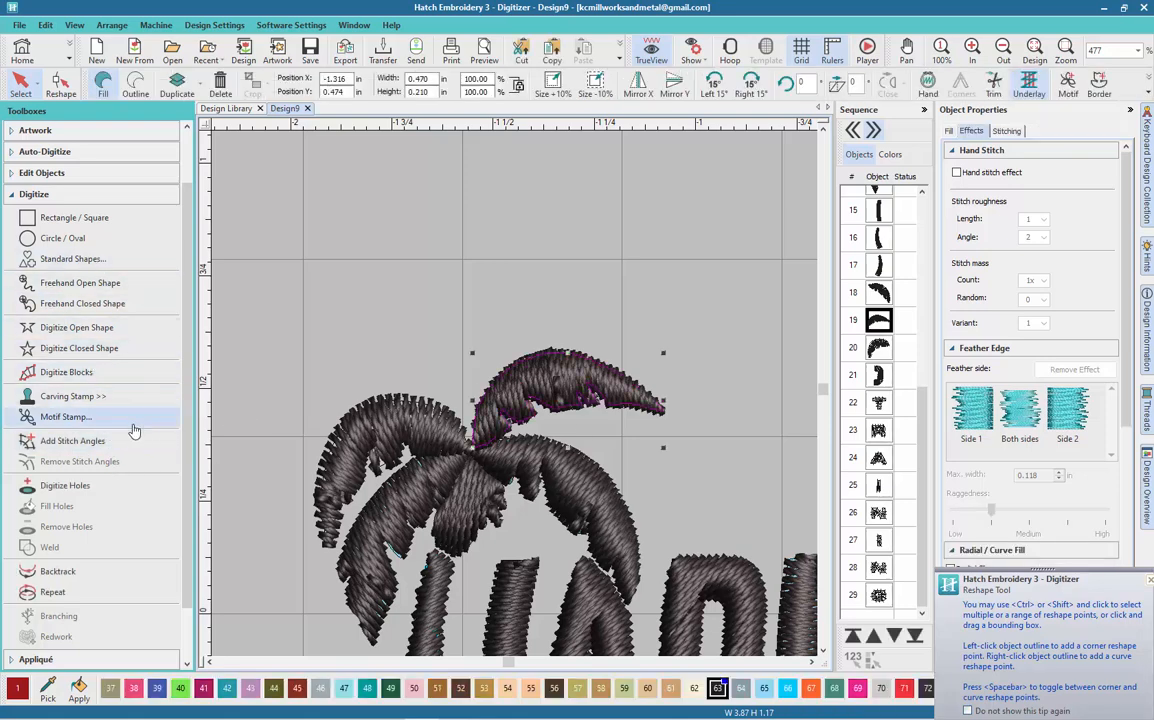
left_click(72, 441)
left_click(657, 377)
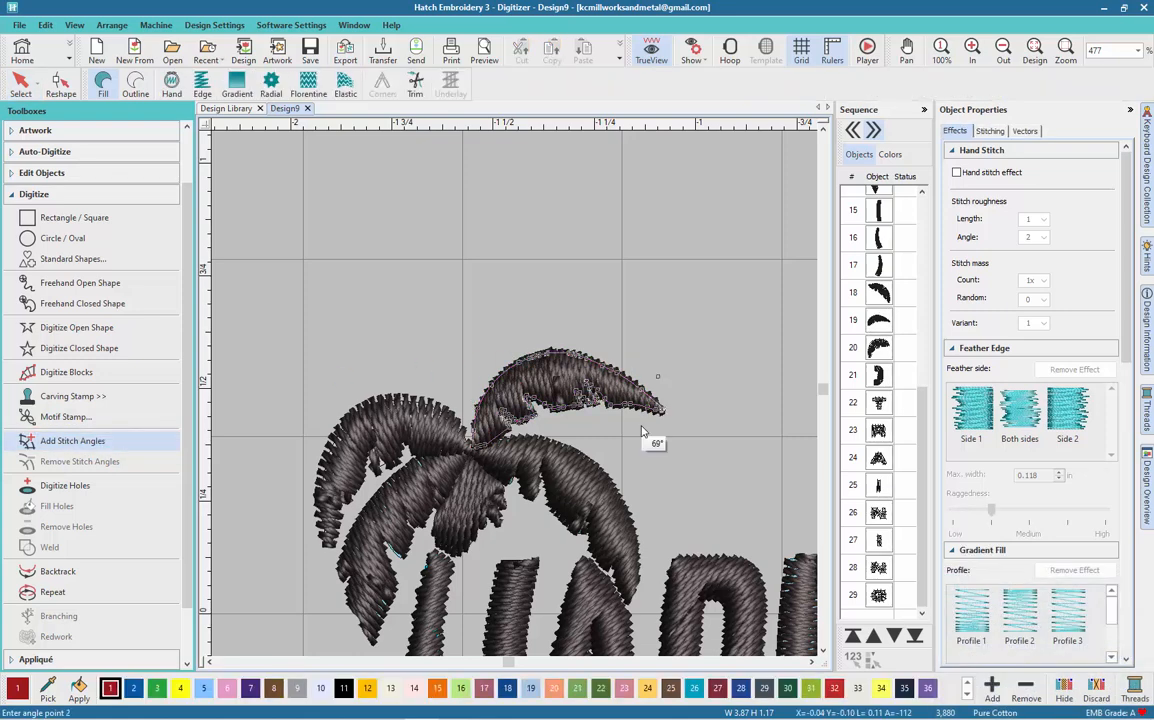
left_click(643, 432)
left_click(626, 355)
left_click(608, 438)
- Add stitch angles across the middle and base of the left palm's top frond and apply them
left_click(558, 329)
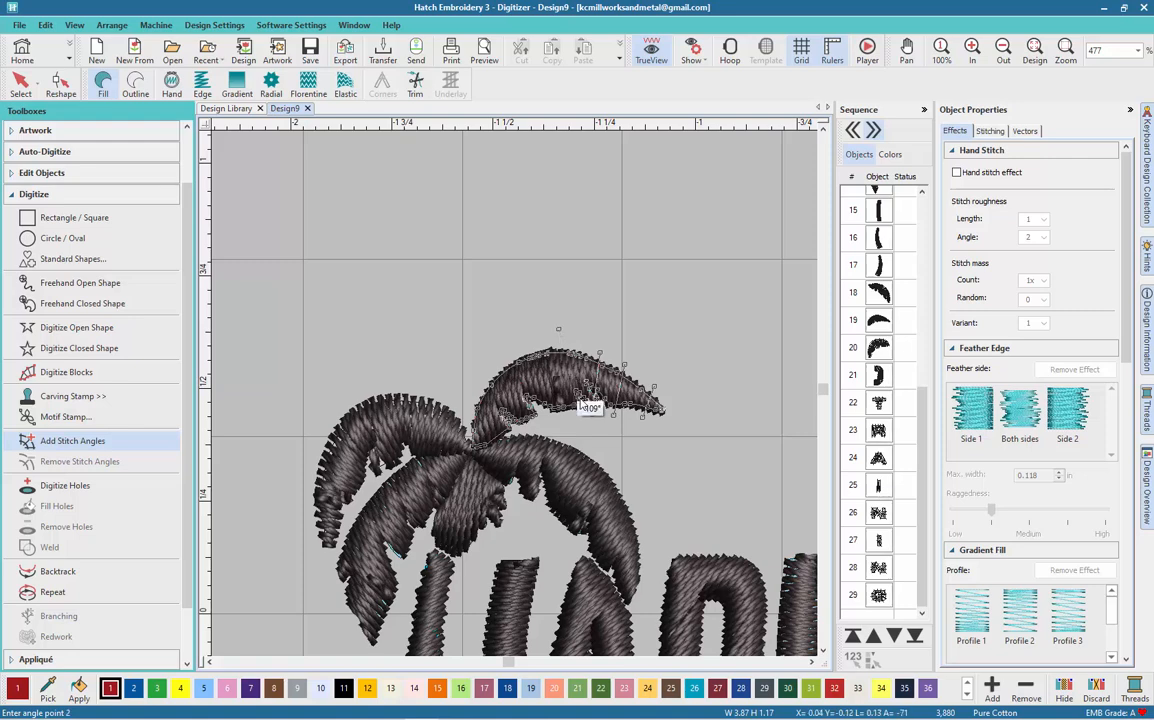
left_click(571, 419)
left_click(530, 338)
left_click(547, 426)
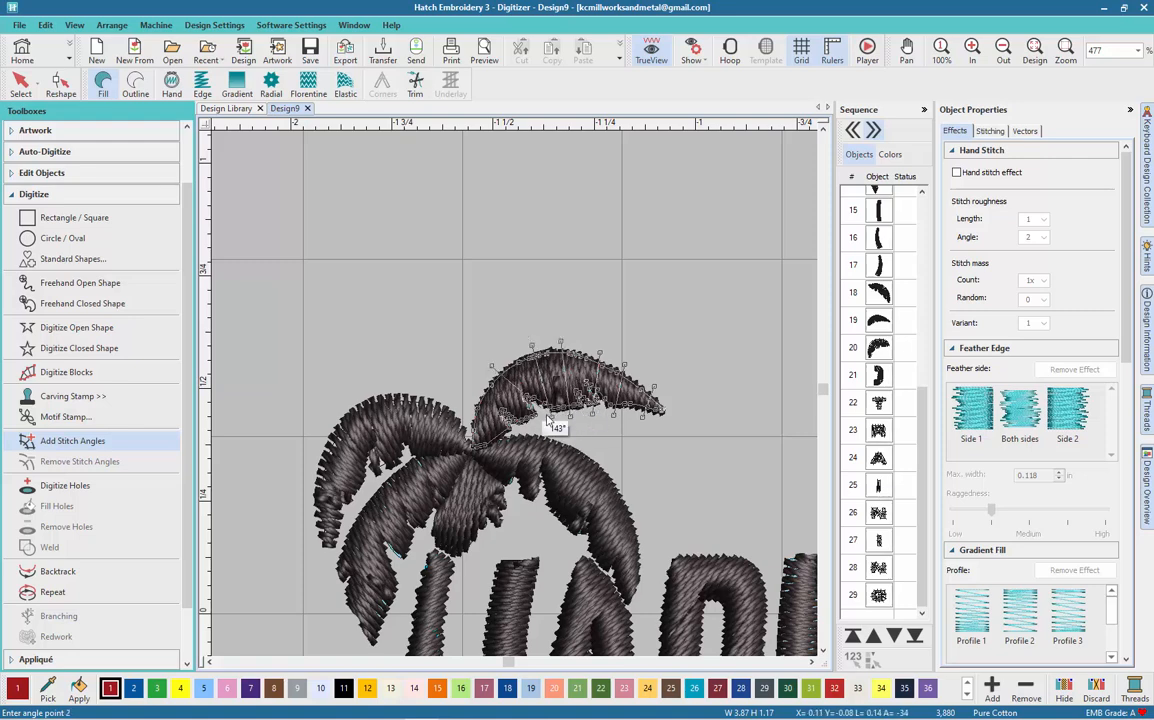
left_click(470, 389)
left_click(525, 432)
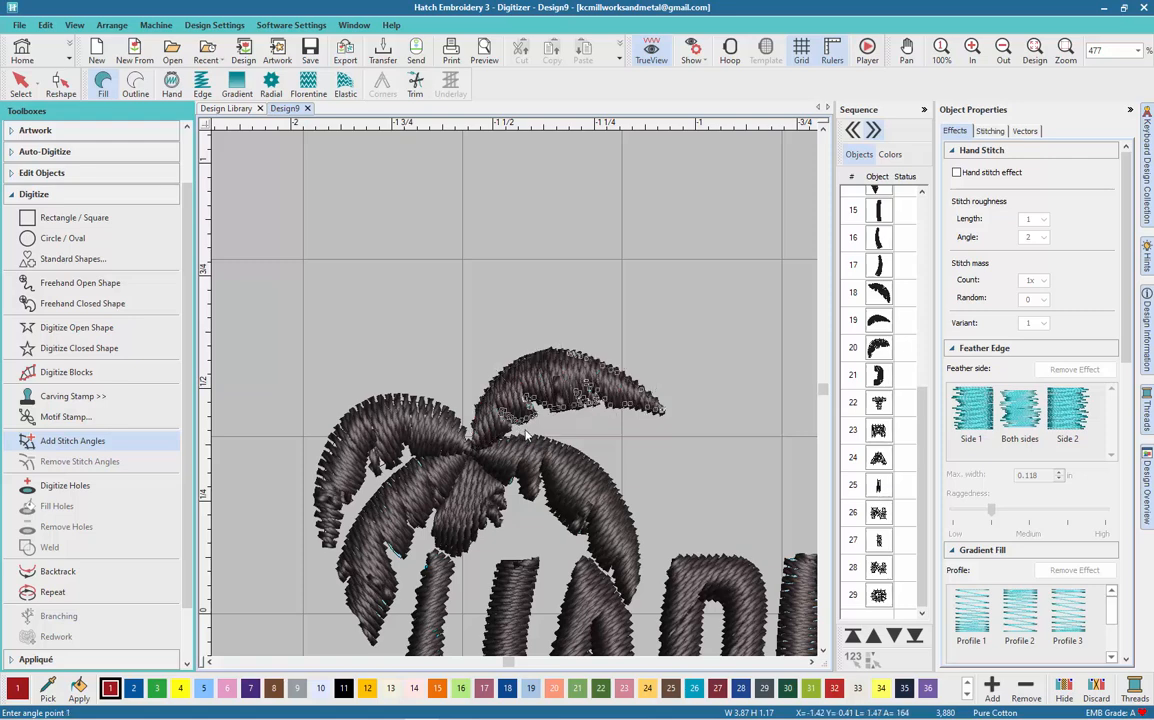
key("Escape")
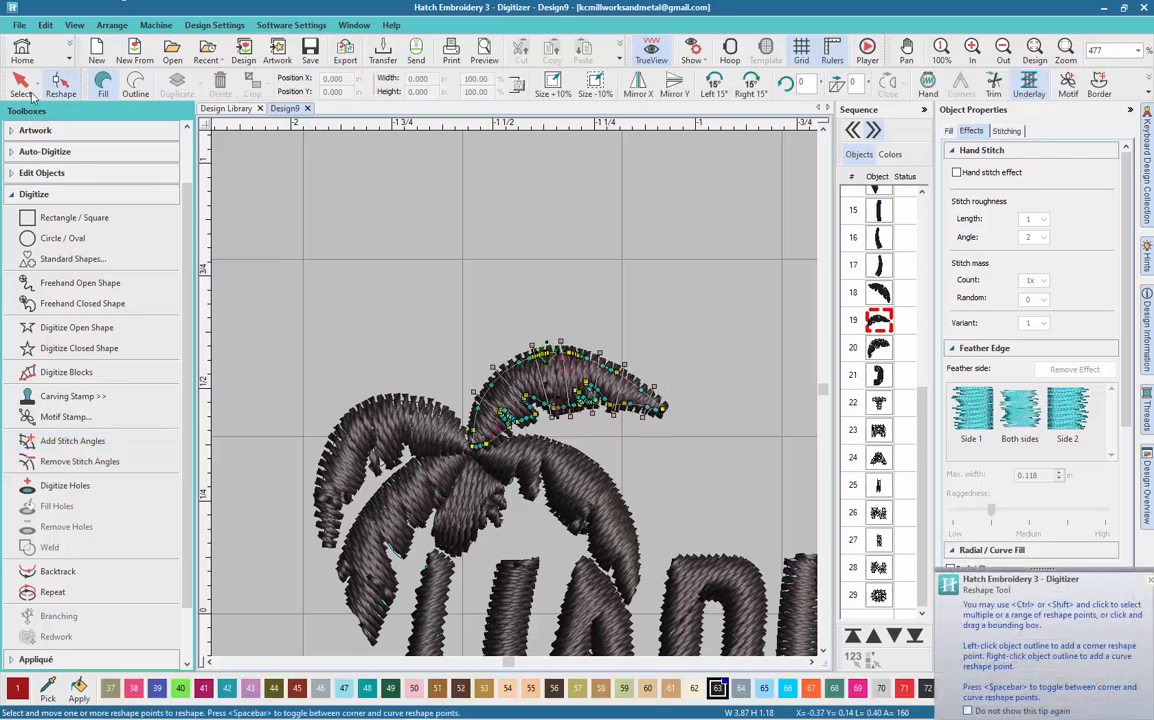
left_click(24, 88)
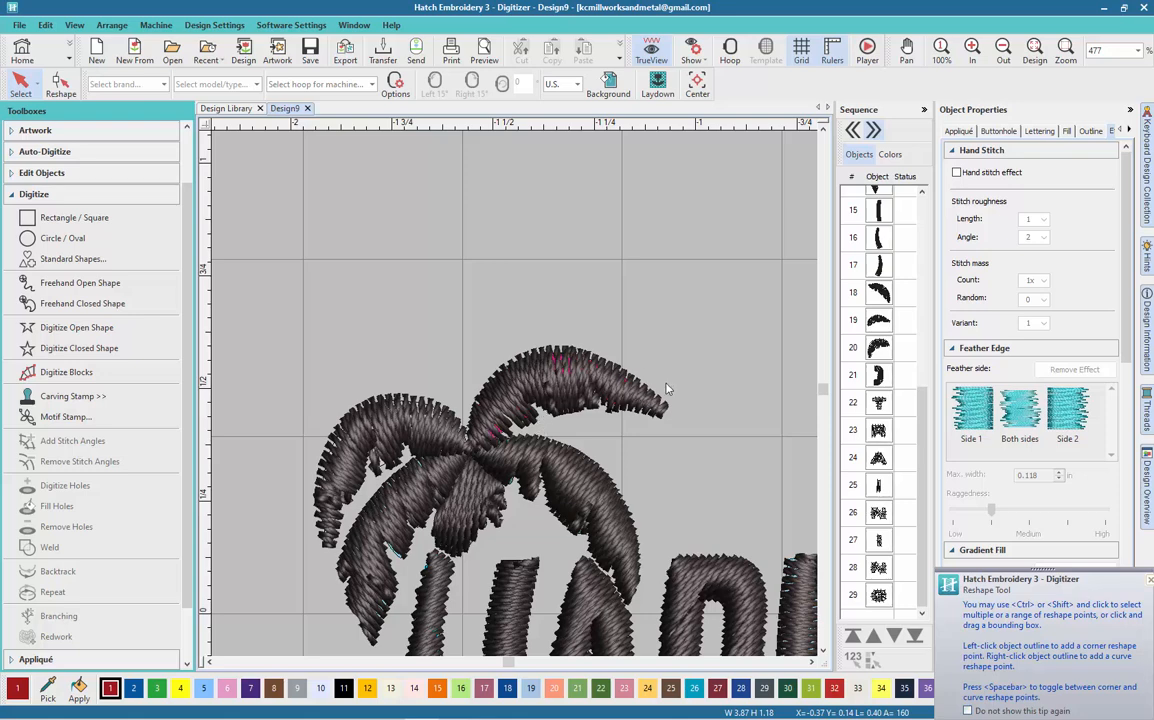
- Add a stitch angle running diagonally across the short middle frond of the left palm and apply it
scroll(518, 398, "down", 3)
scroll(516, 396, "up", 2)
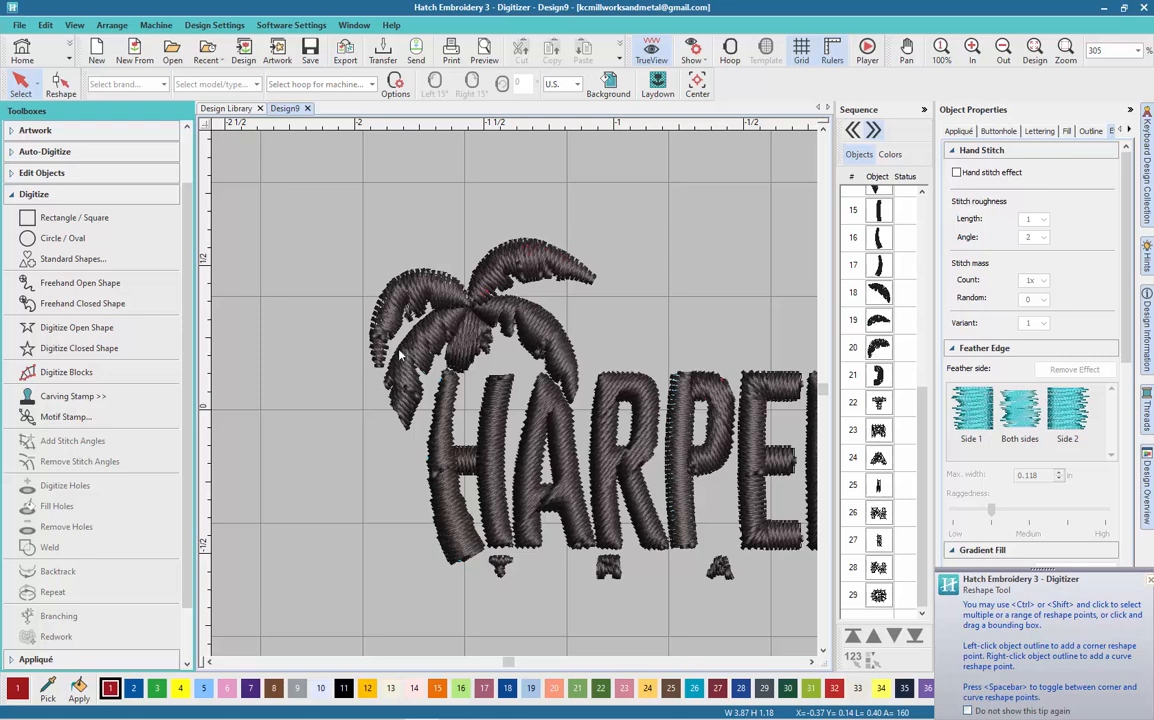
scroll(462, 346, "up", 2)
left_click(525, 392)
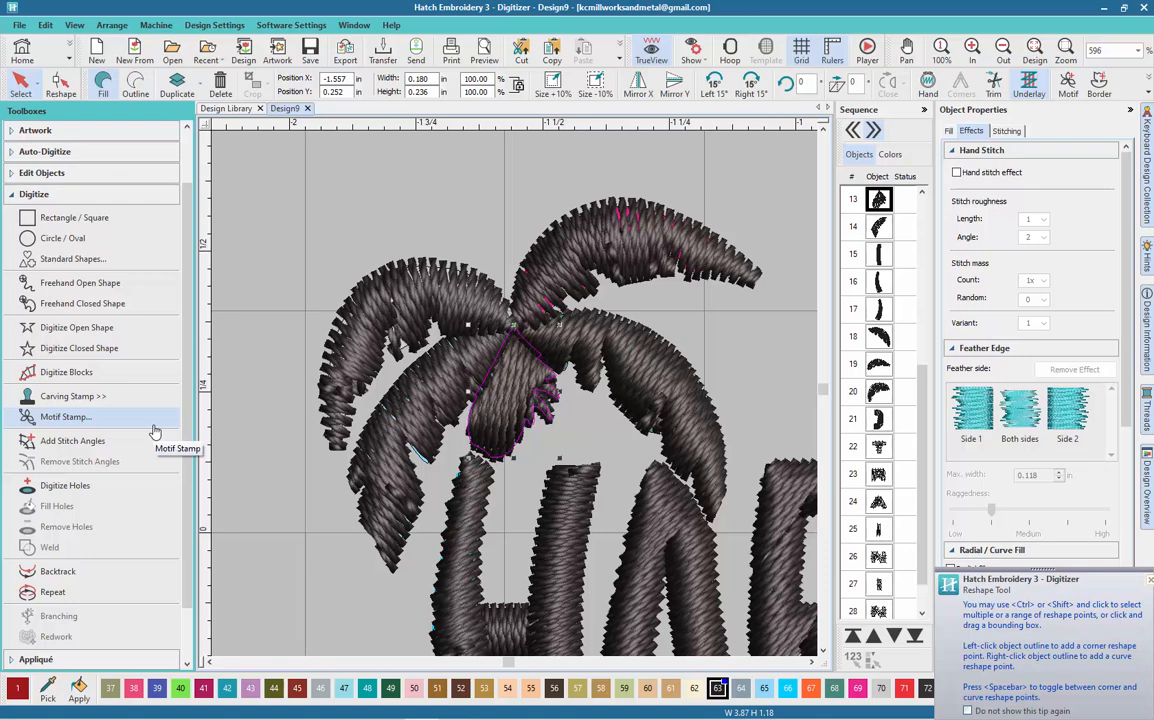
left_click(72, 440)
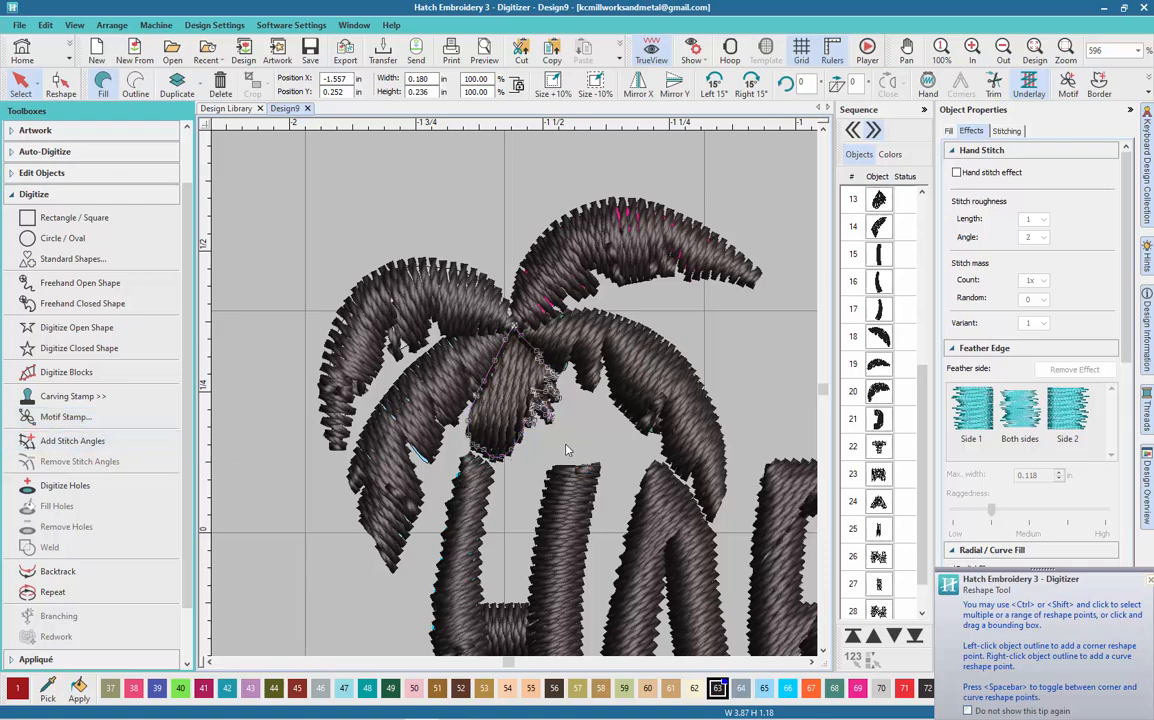
left_click(530, 345)
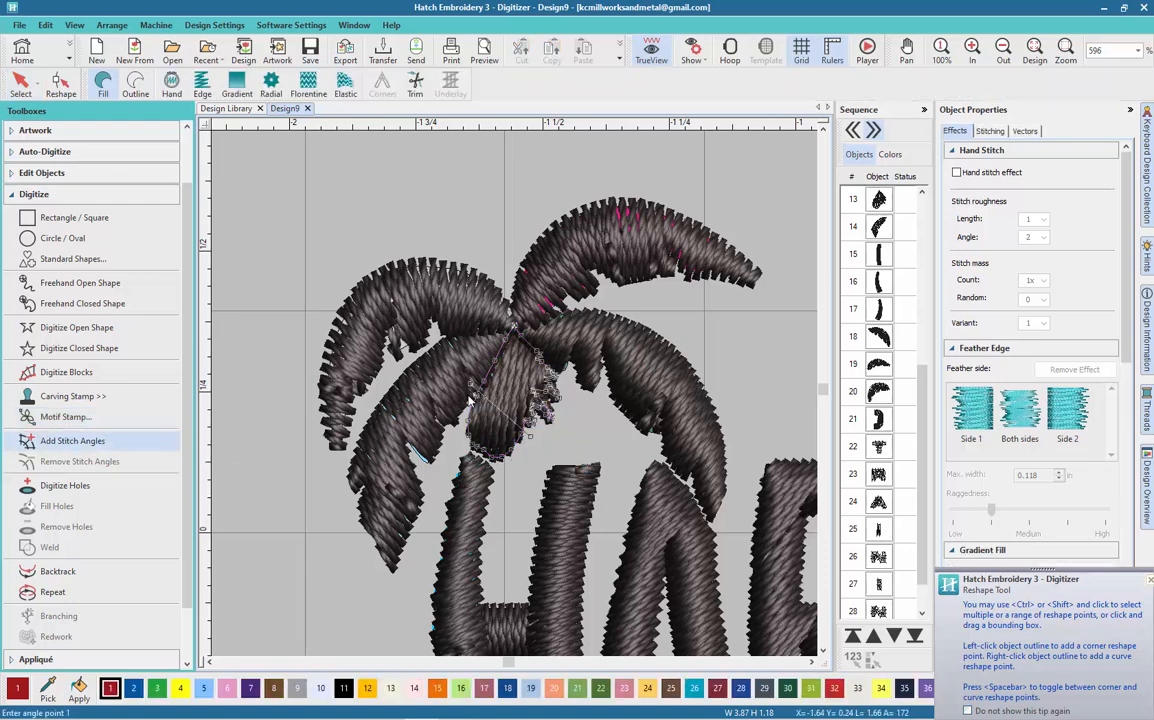
left_click(469, 397)
key("Return")
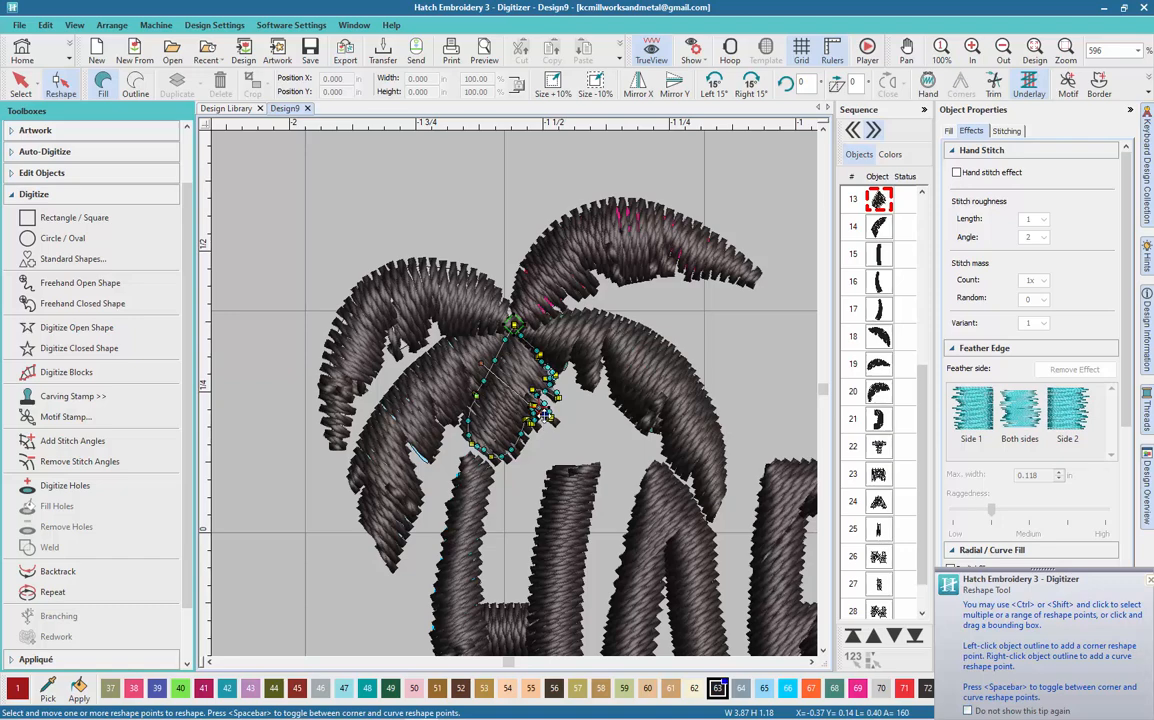
- Reshape the short middle frond's stitch angle line so it runs more steeply toward the frond's rounded lower end, leaving nothing selected
scroll(616, 393, "up", 2)
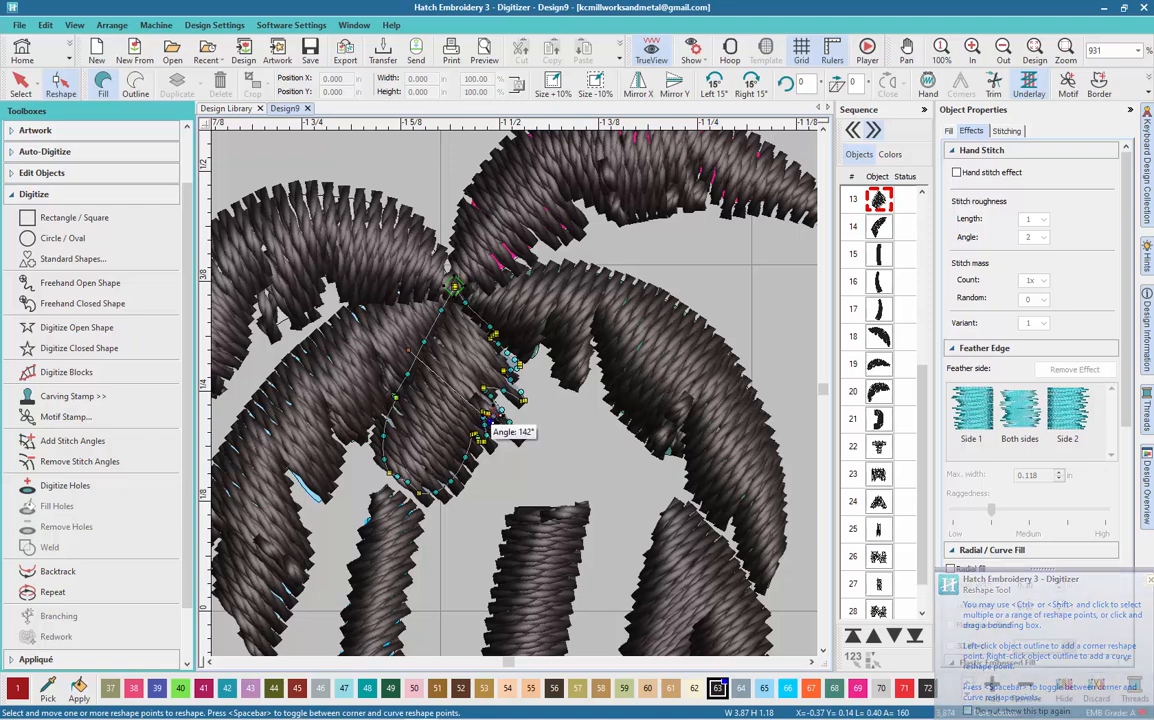
left_click_drag(486, 425, 533, 462)
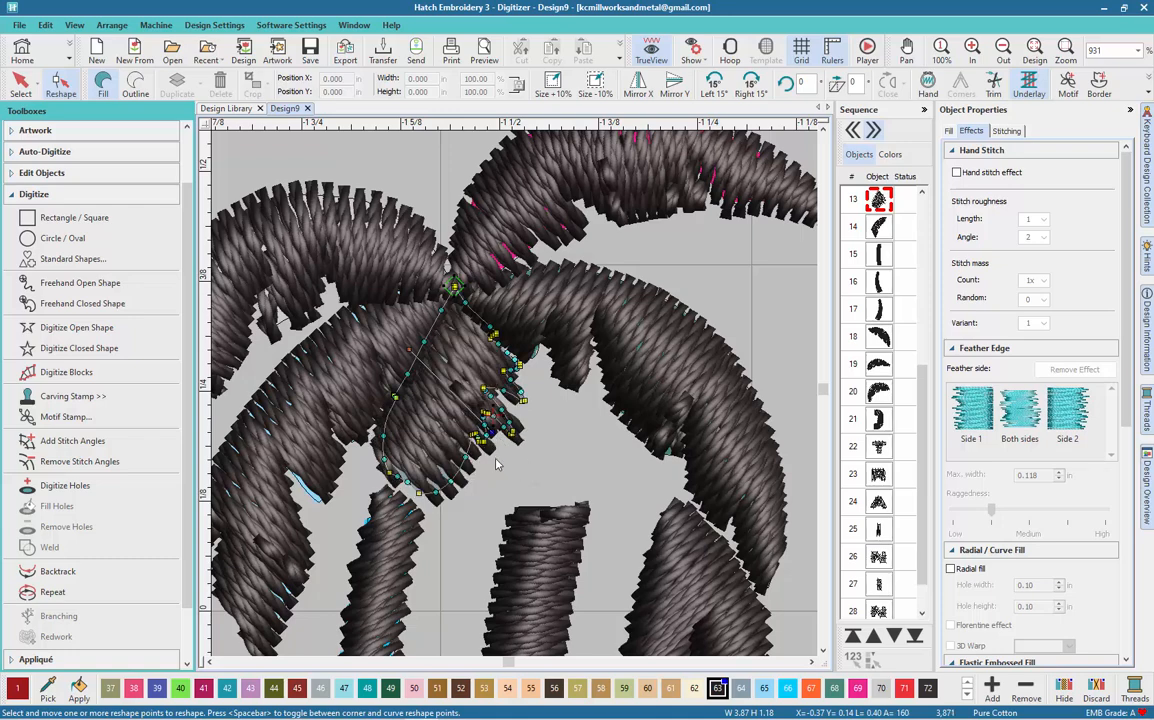
left_click_drag(487, 434, 500, 476)
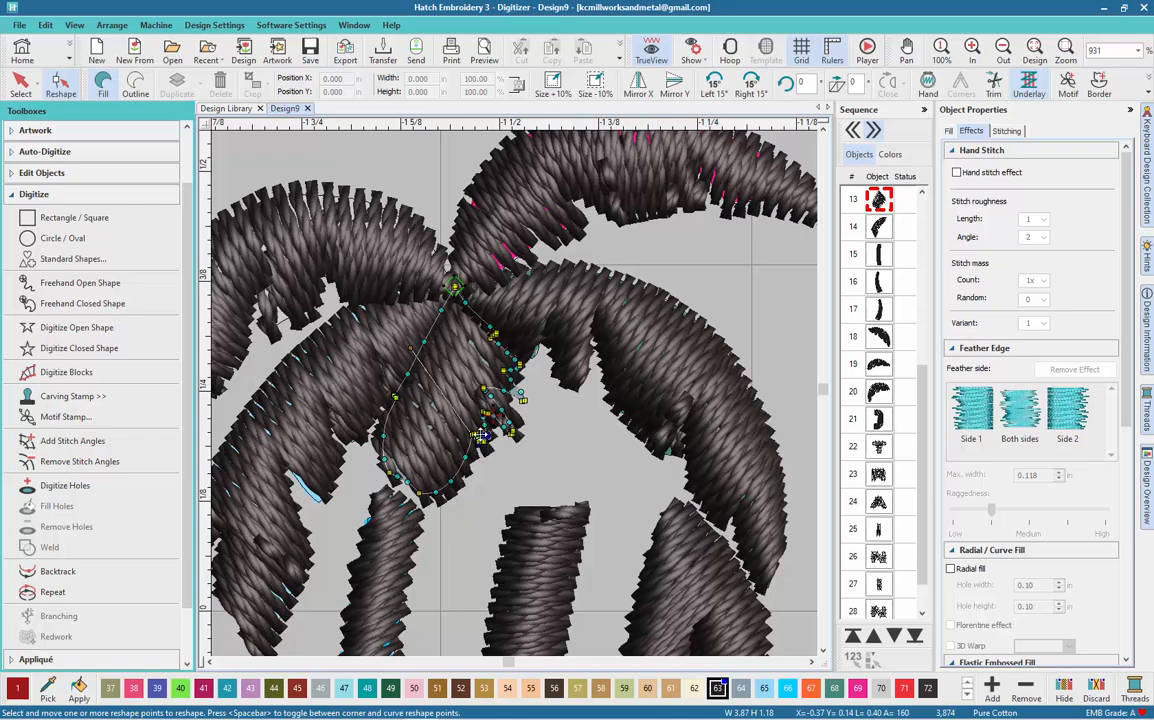
scroll(514, 395, "up", 3)
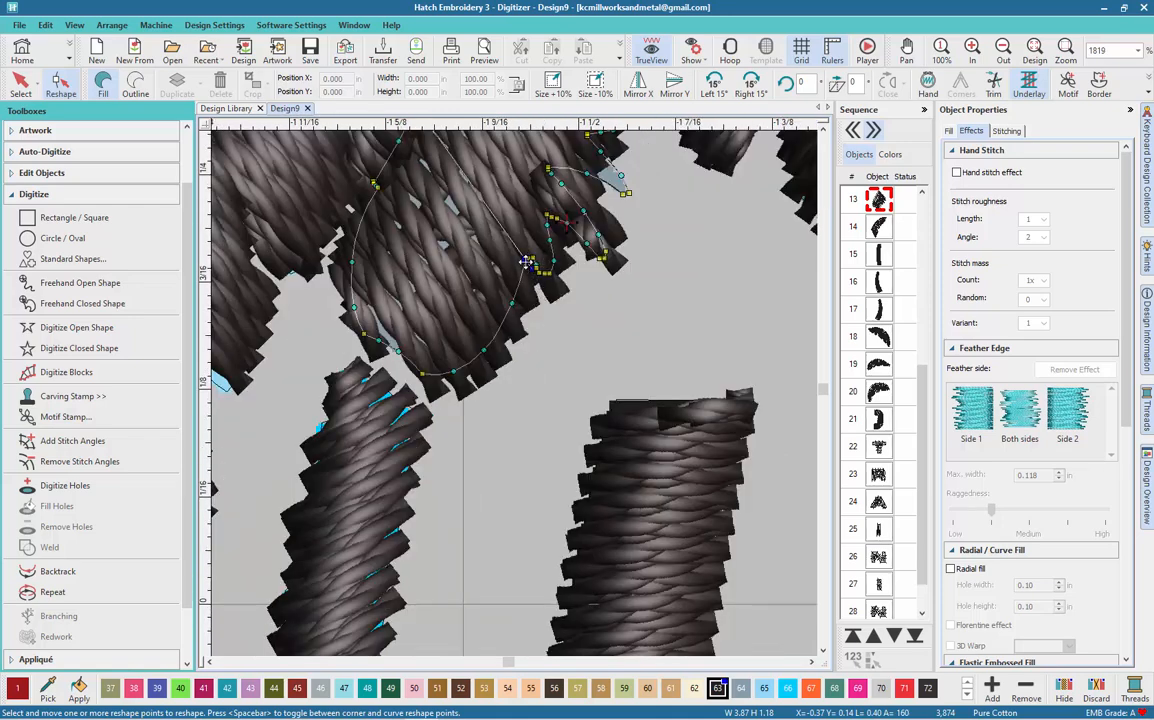
left_click_drag(529, 262, 536, 343)
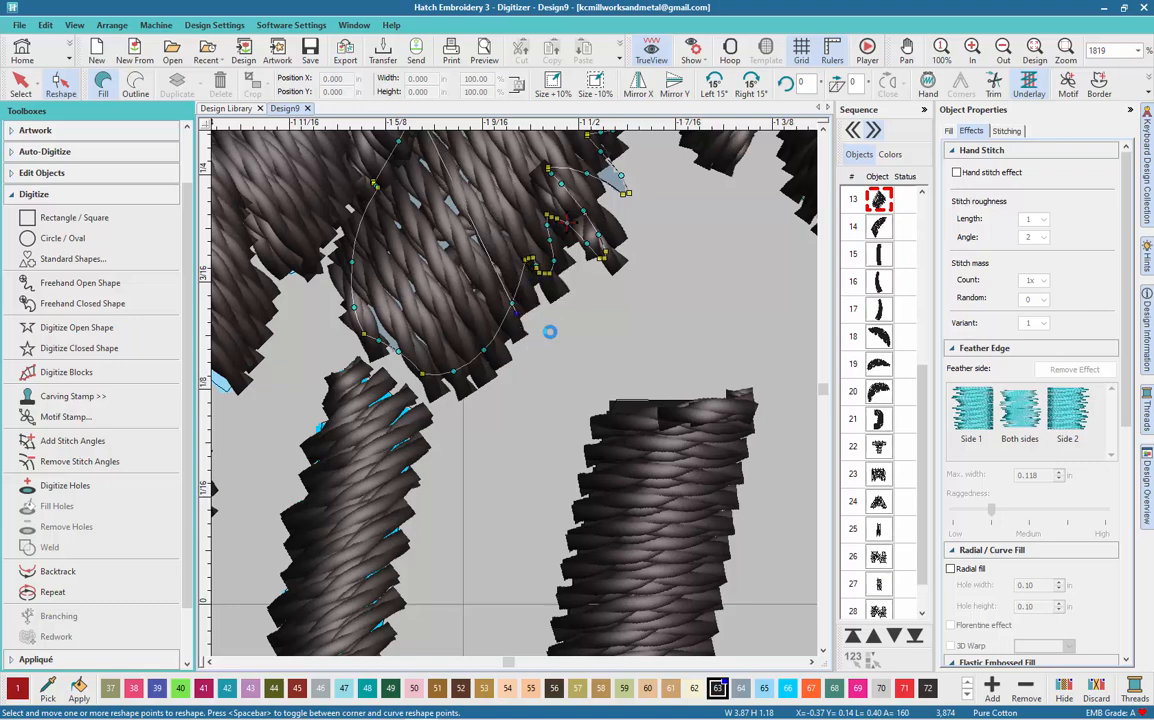
scroll(511, 396, "down", 2)
scroll(511, 396, "down", 3)
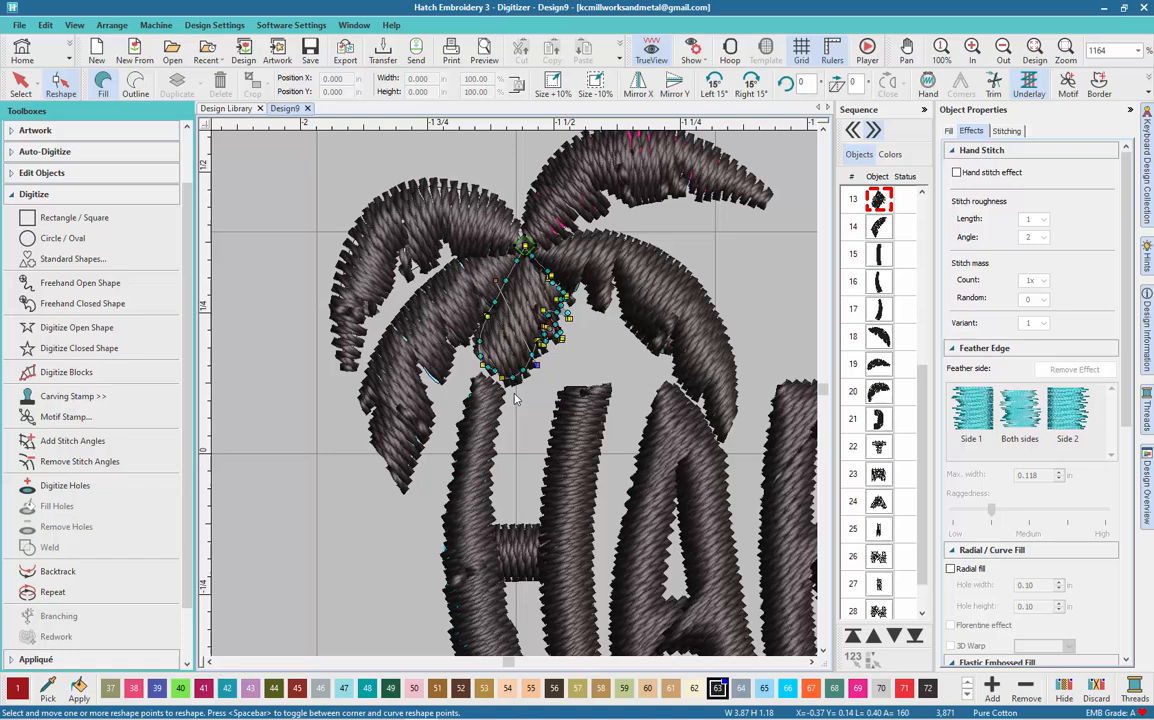
left_click(20, 82)
left_click(249, 232)
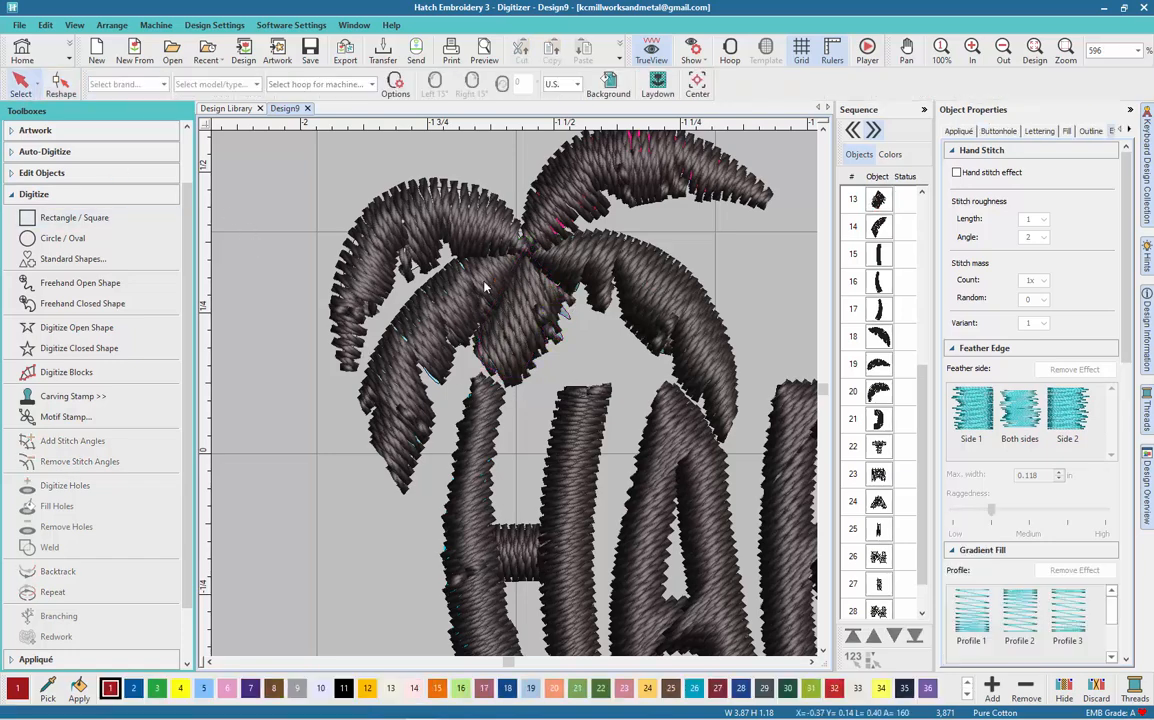
- Hide the stitches to work on the flat artwork and select the letter A of HARPER
scroll(467, 360, "down", 3)
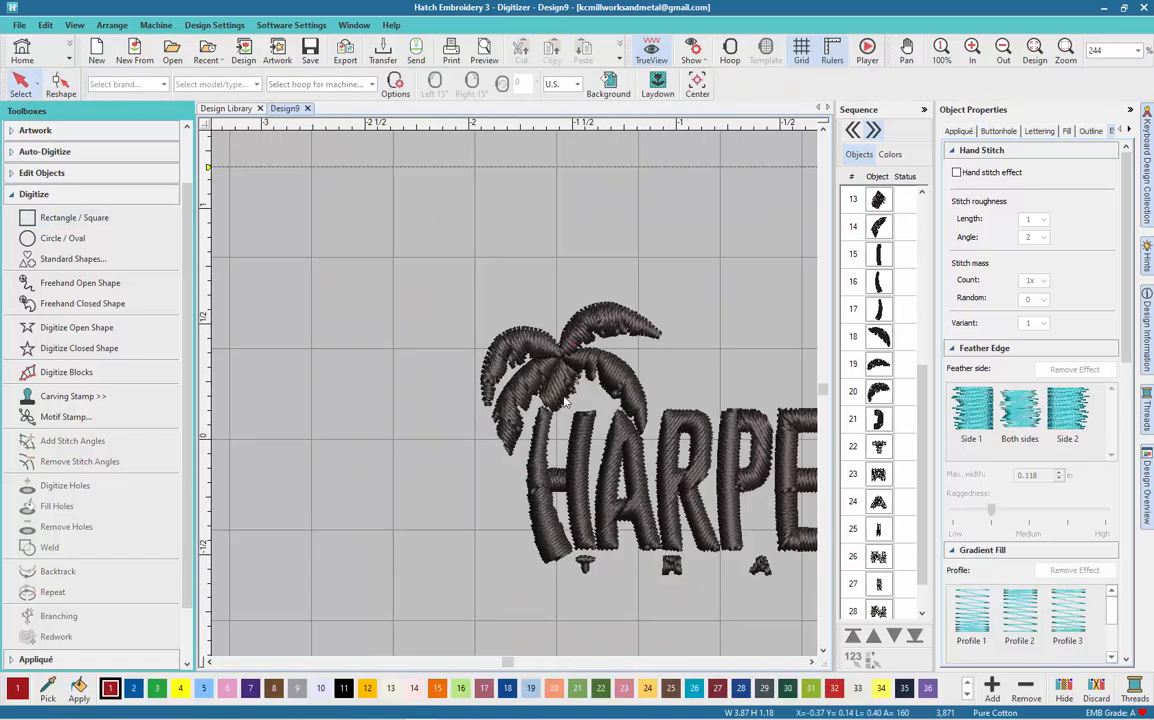
scroll(625, 490, "up", 2)
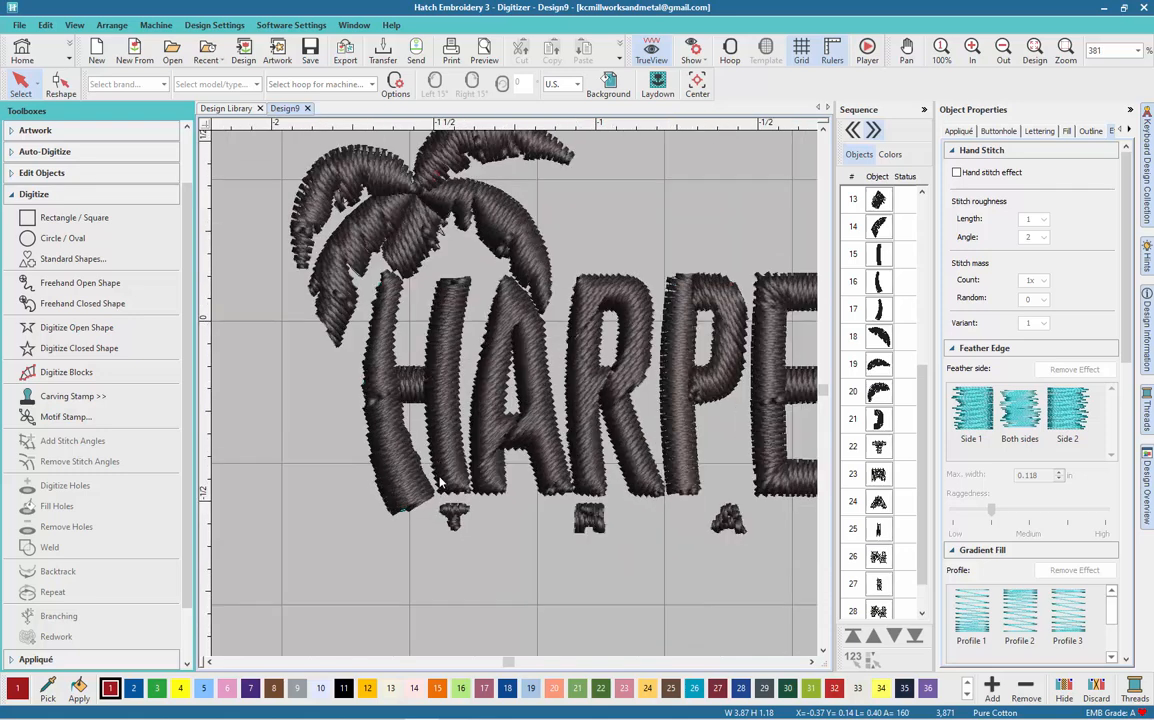
key("t")
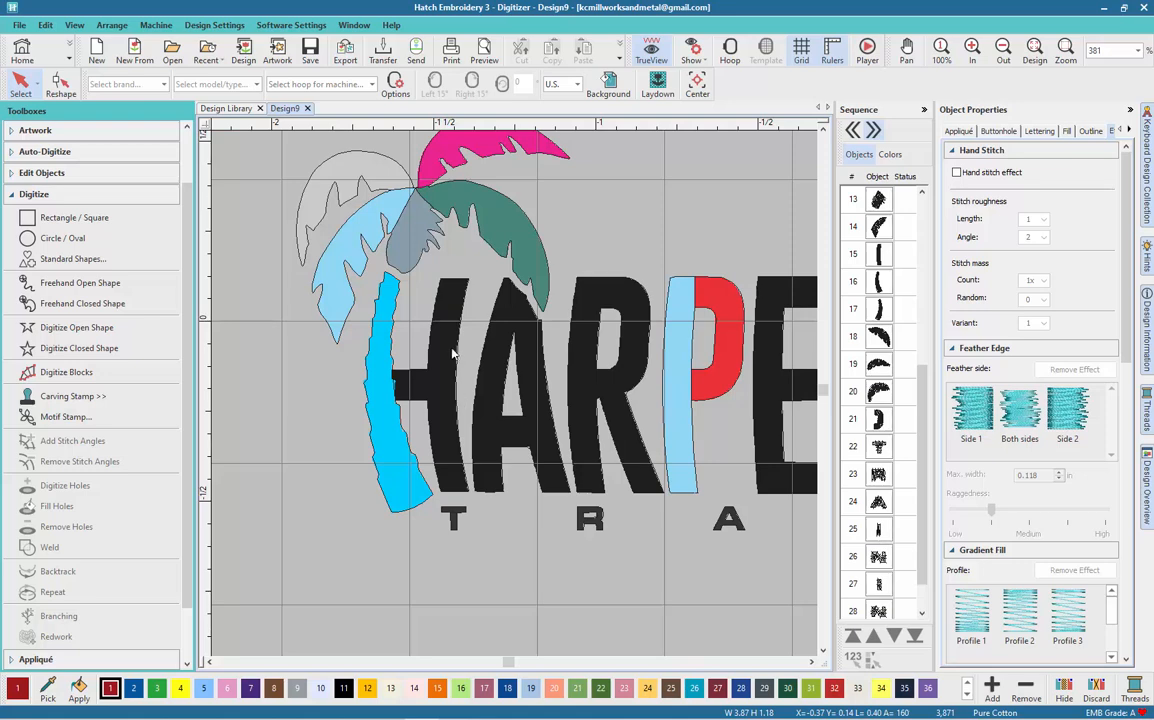
left_click(462, 311)
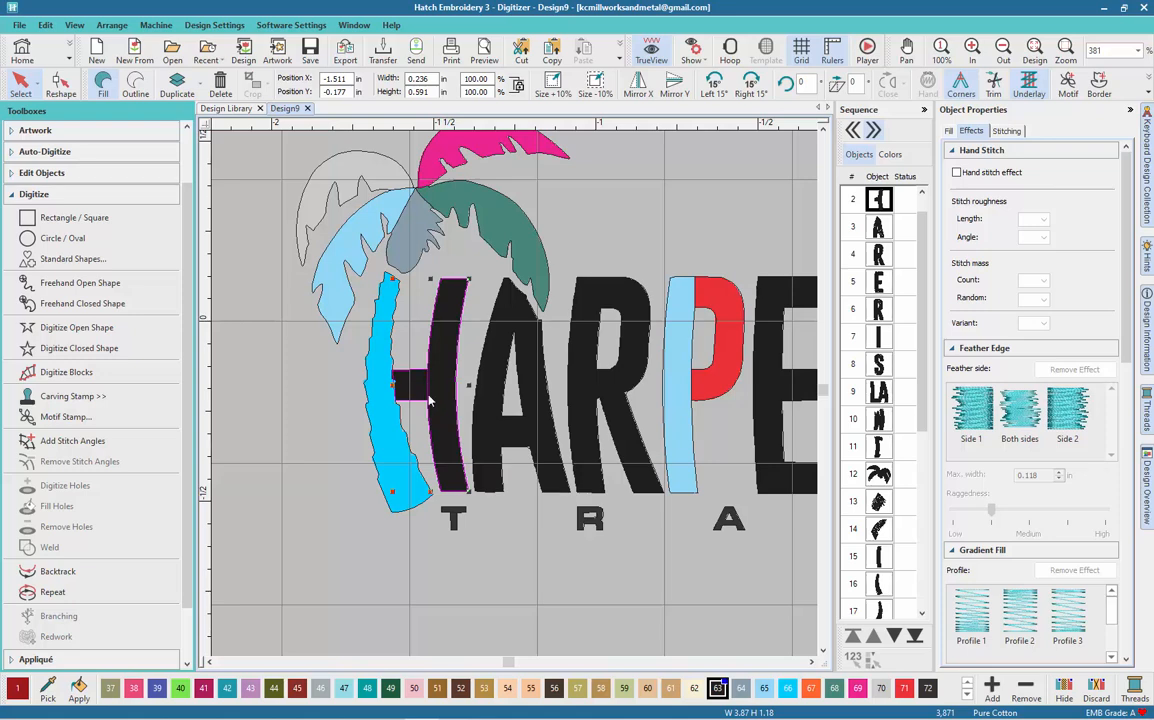
left_click(510, 378)
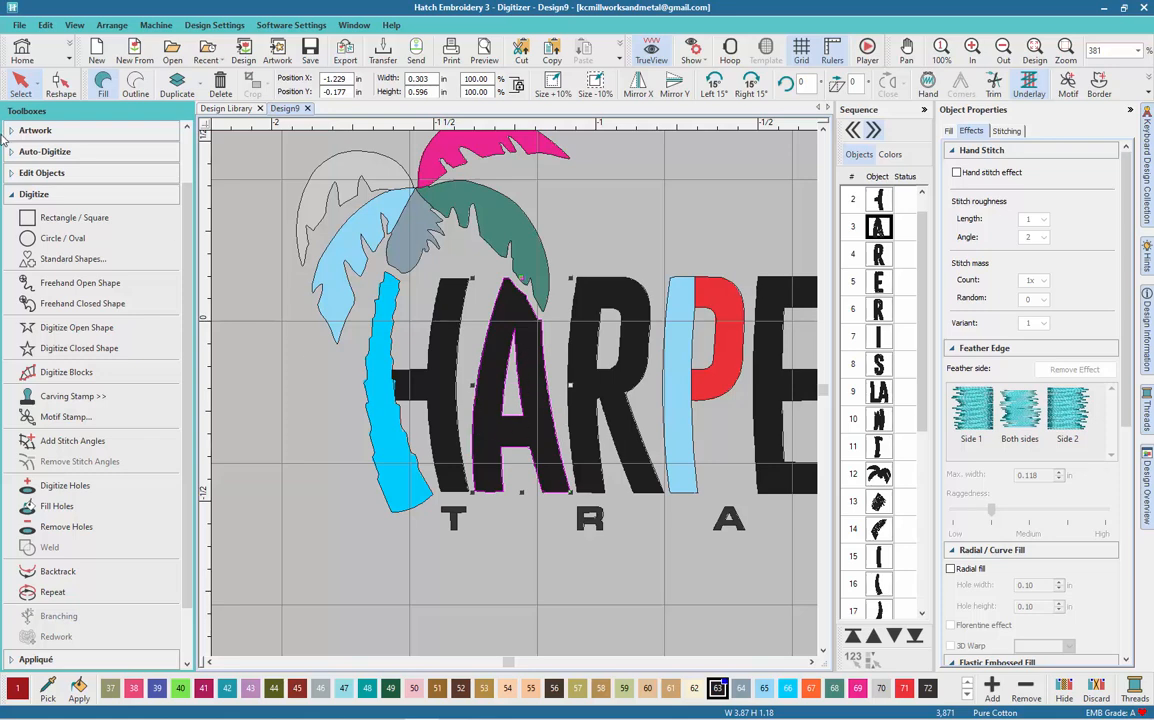
key("s")
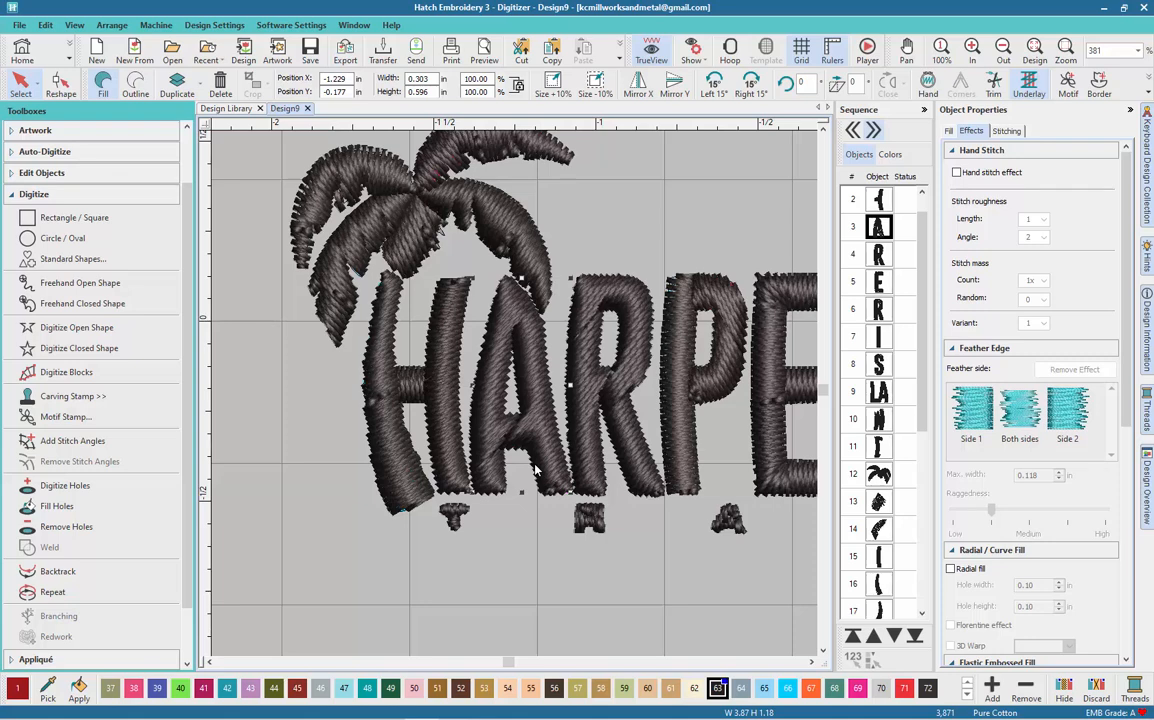
key("s")
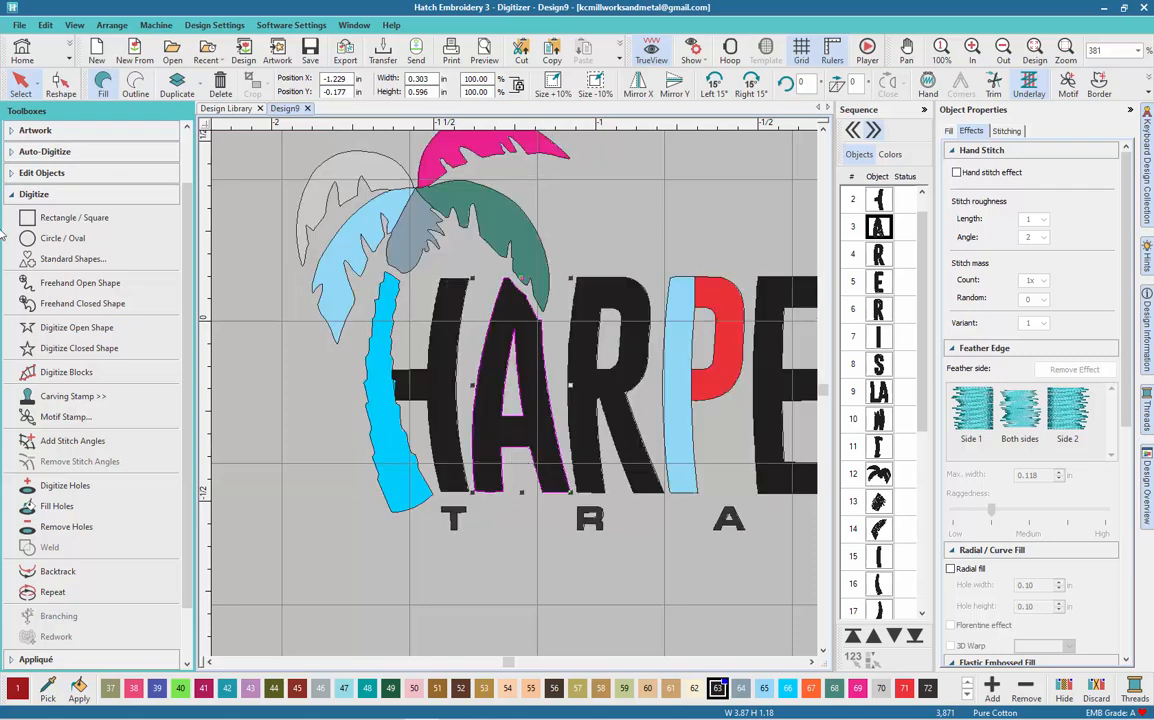
- Cut through the A's crossbar with a vertical Knife line from the inner triangle to the opening below
left_click(18, 172)
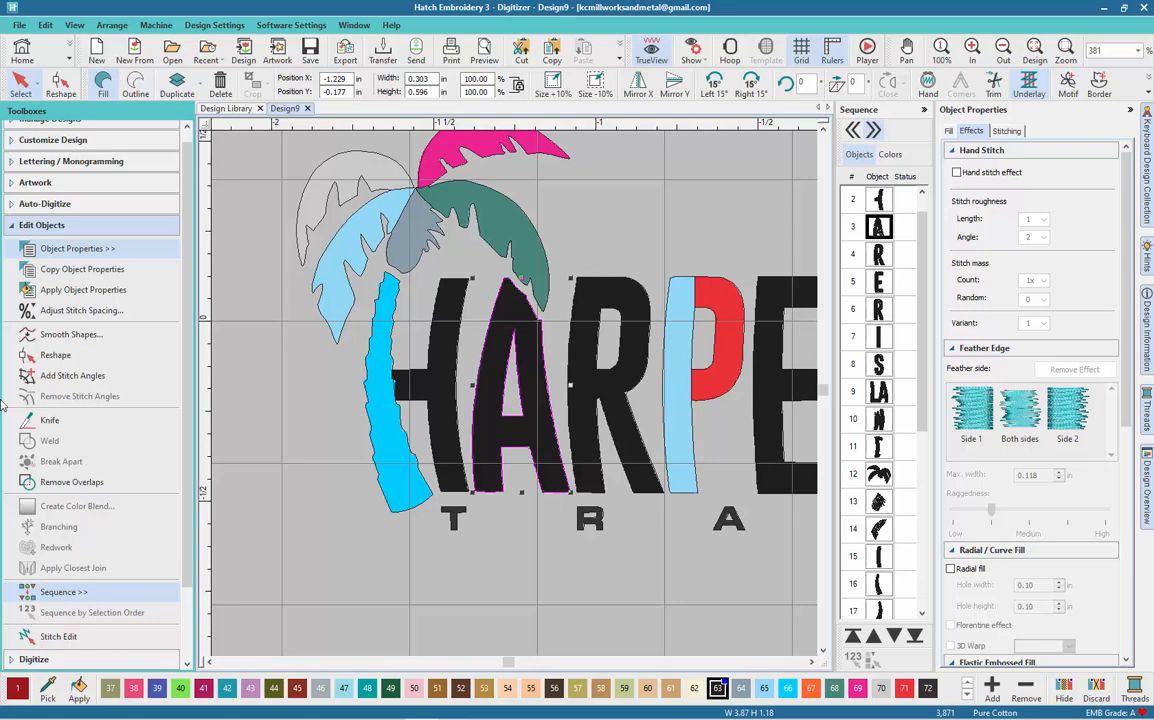
left_click(50, 419)
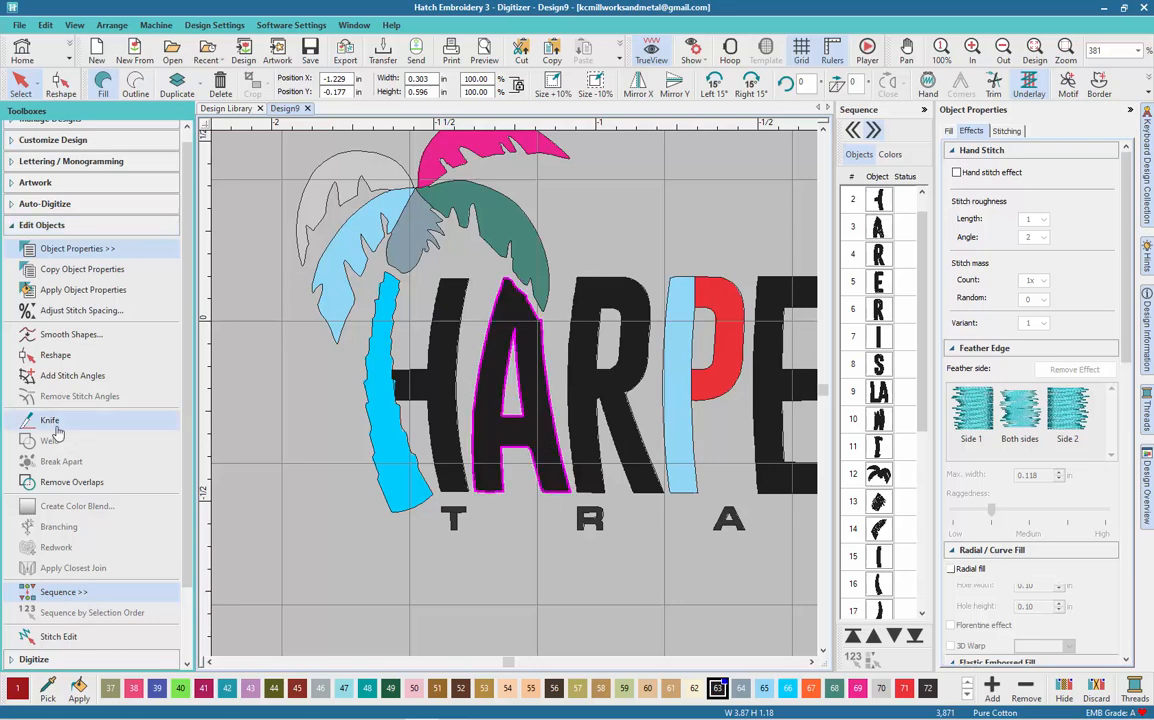
left_click(509, 403)
left_click(510, 466)
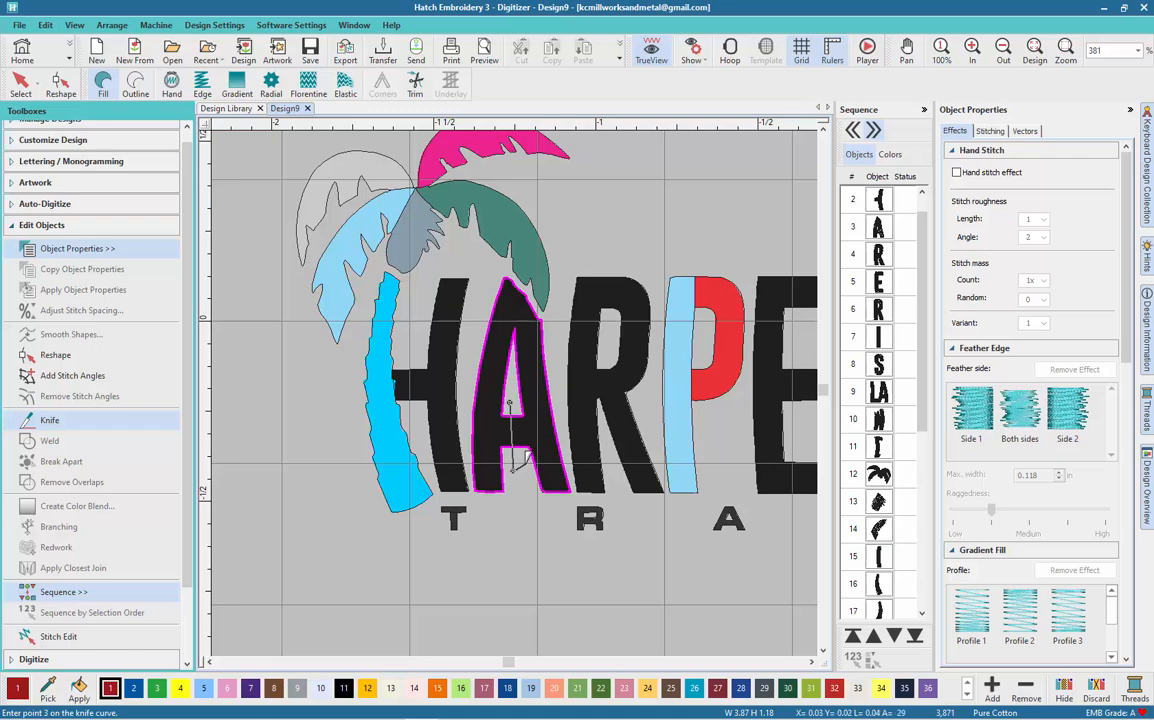
key("Return")
- Delete the reshape points along the crossbar cut and the extra point beside the right leg so the A has only its two legs
scroll(515, 400, "up", 4)
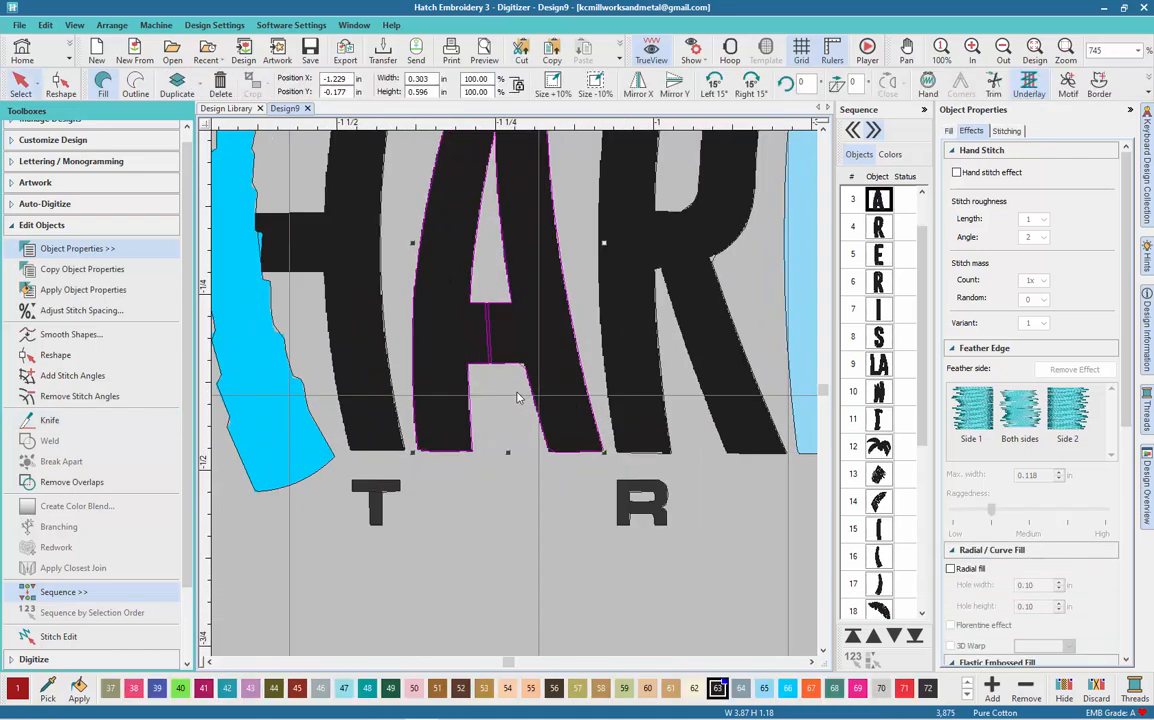
left_click(63, 85)
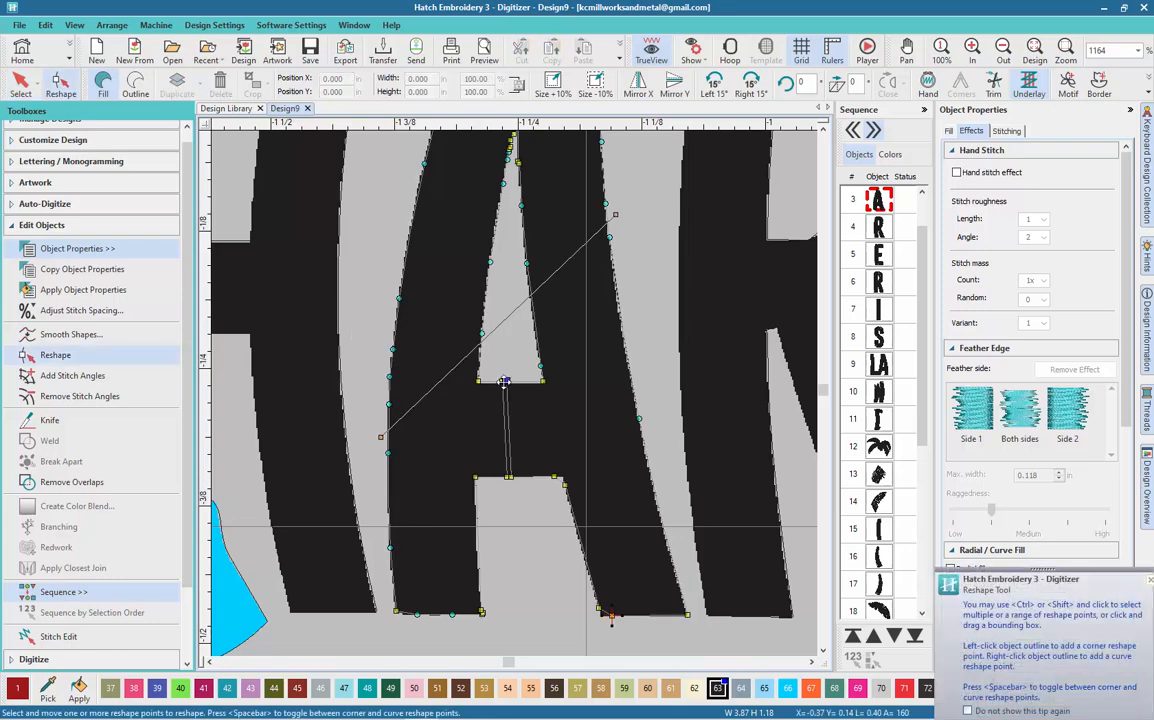
left_click_drag(495, 371, 534, 499)
key("Delete")
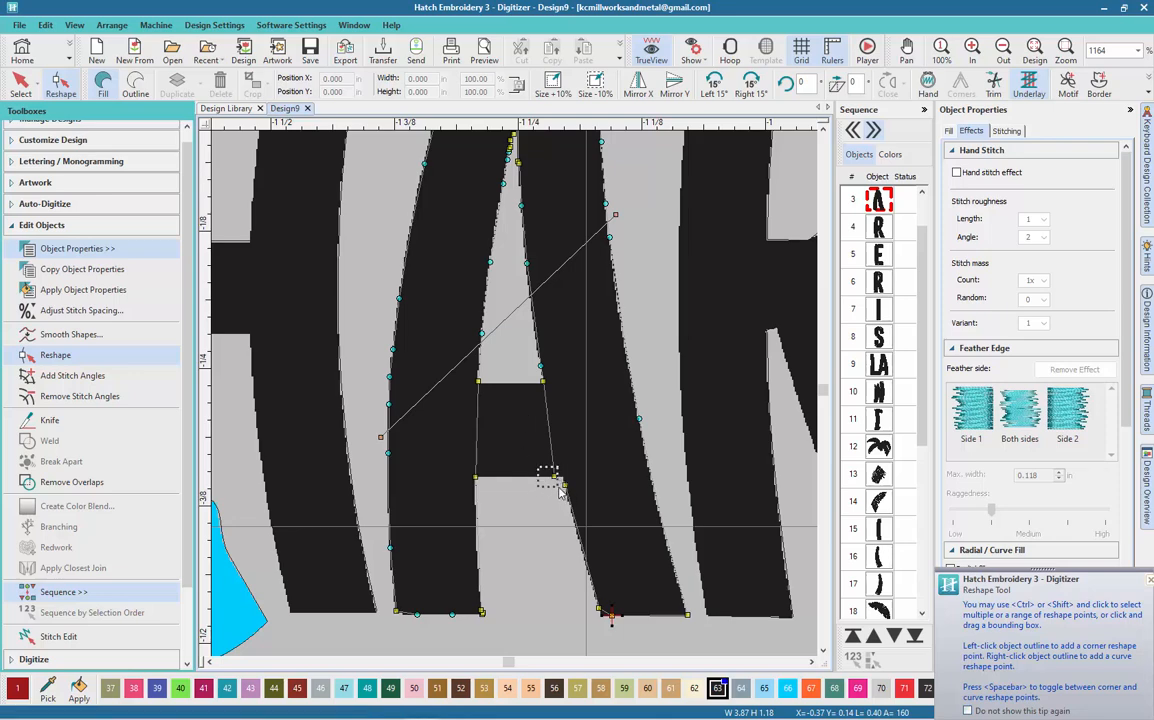
key("Delete")
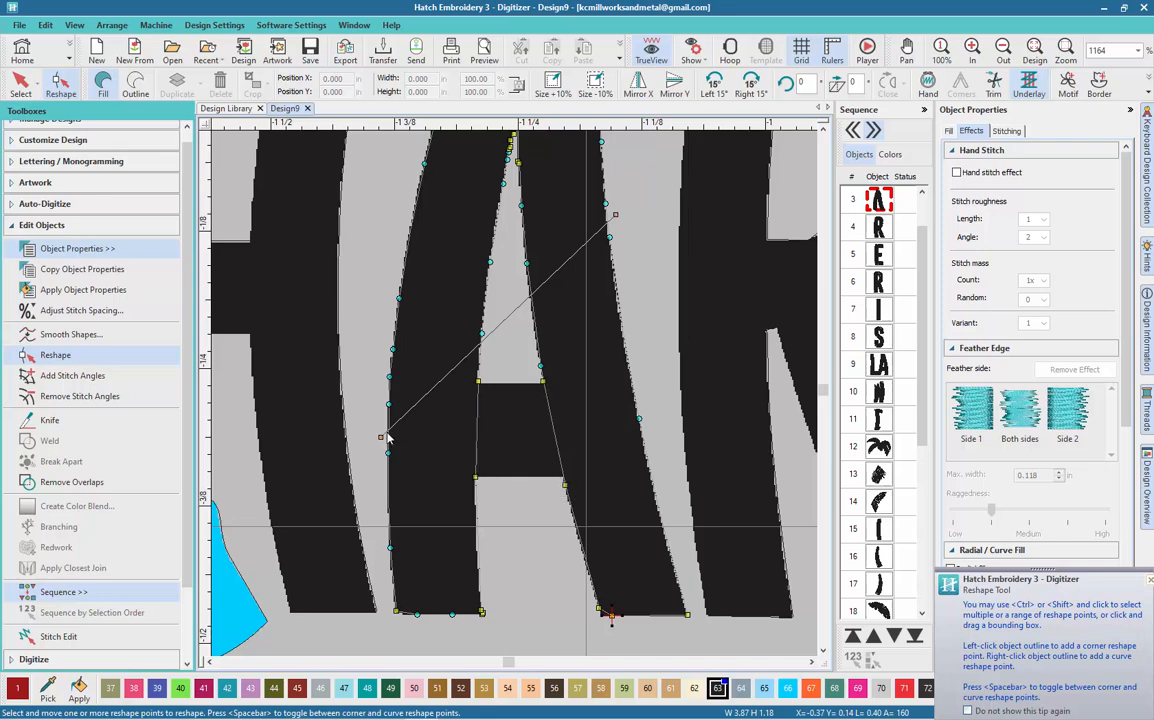
- Level the A's stitch angle to nearly horizontal across both legs, show the stitches again and deselect the letter
left_click_drag(363, 325, 400, 232)
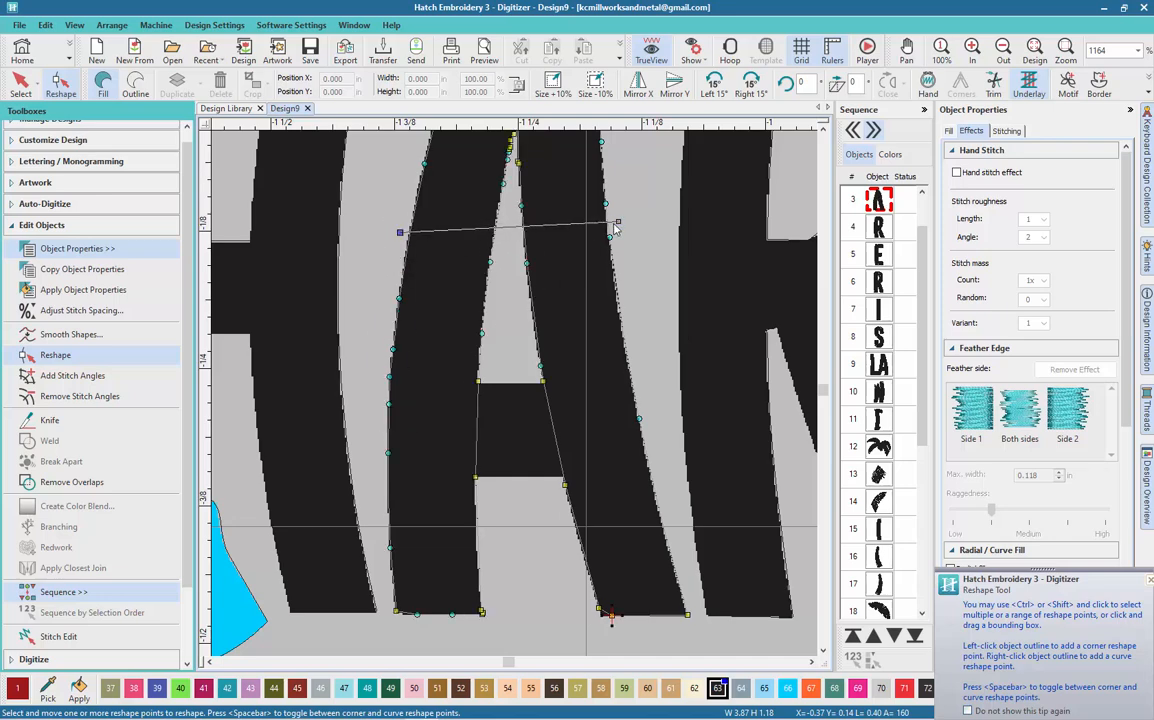
key("s")
scroll(516, 410, "down", 4)
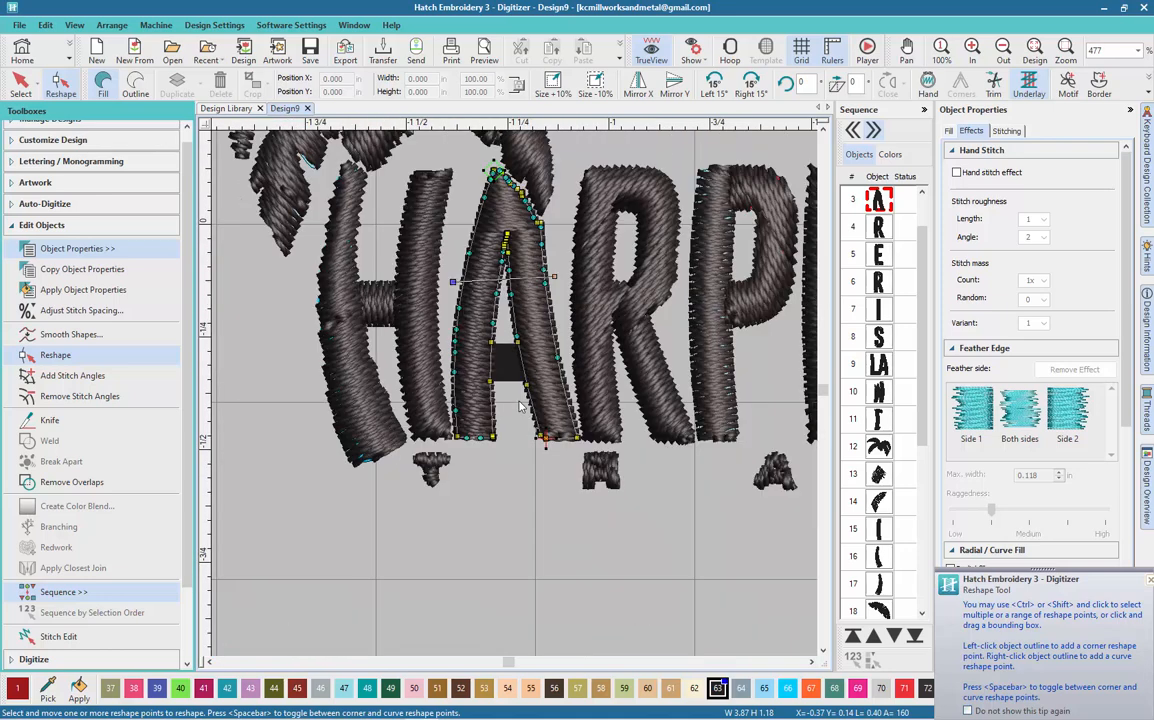
left_click(21, 80)
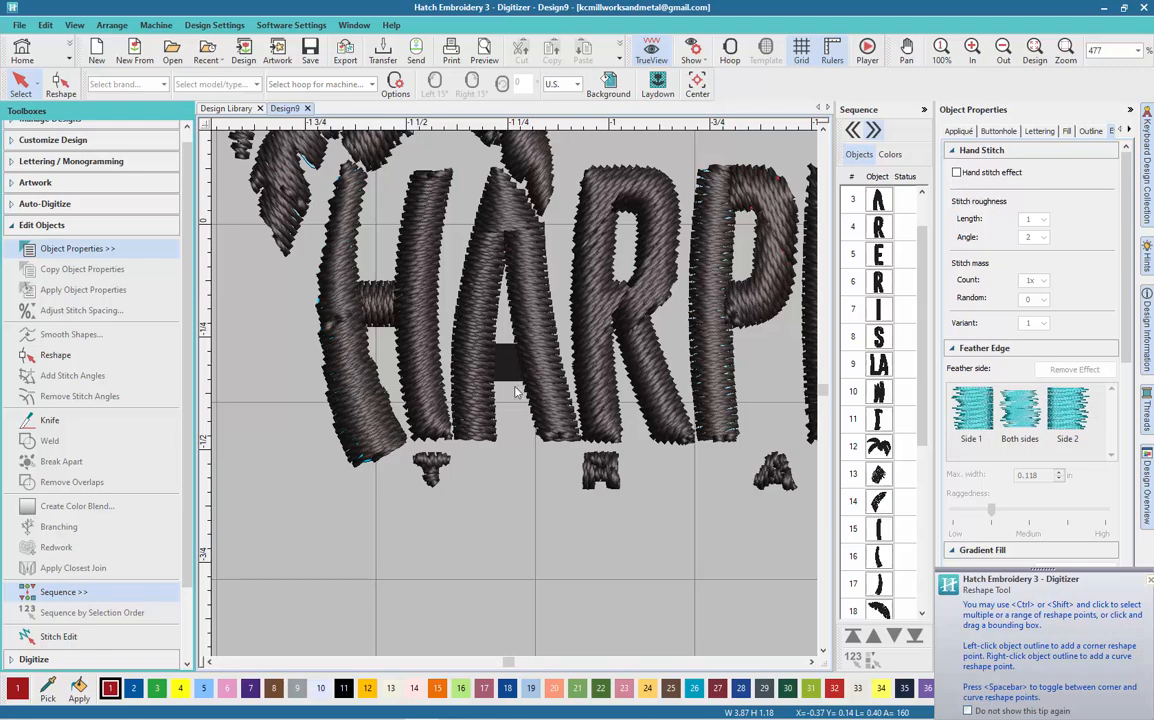
- Digitize a closed four-point satin shape over the A's open crossbar, overlapping both legs
scroll(528, 350, "up", 1)
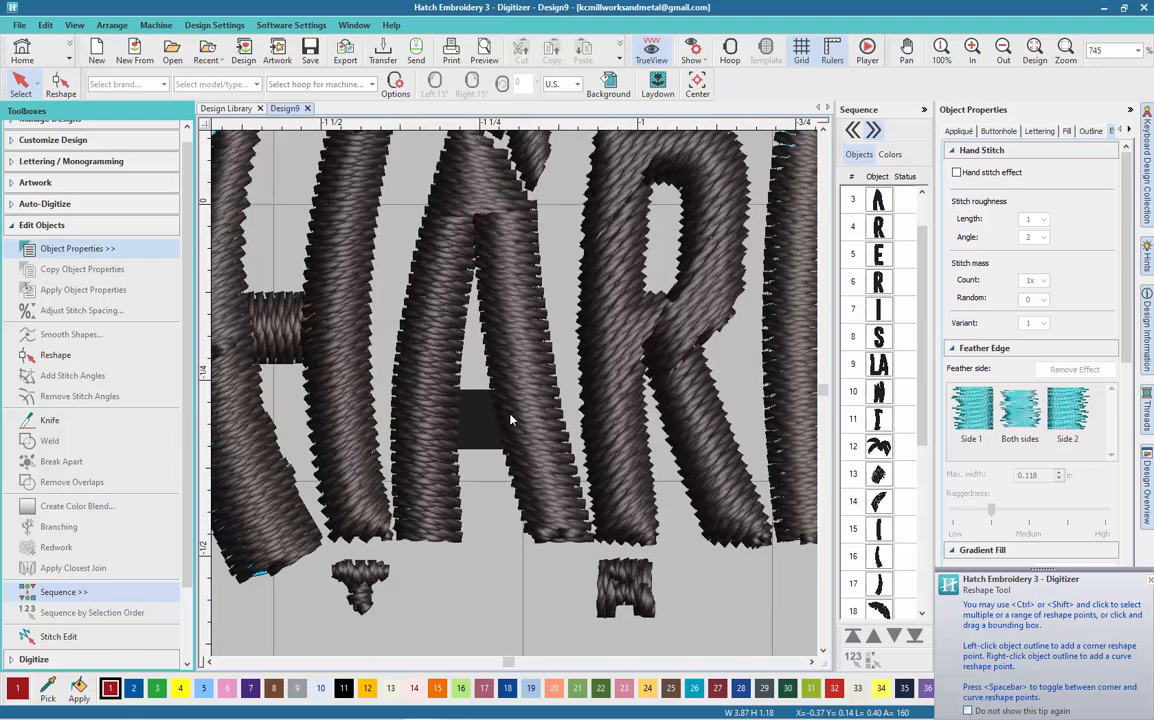
left_click(14, 228)
left_click(10, 245)
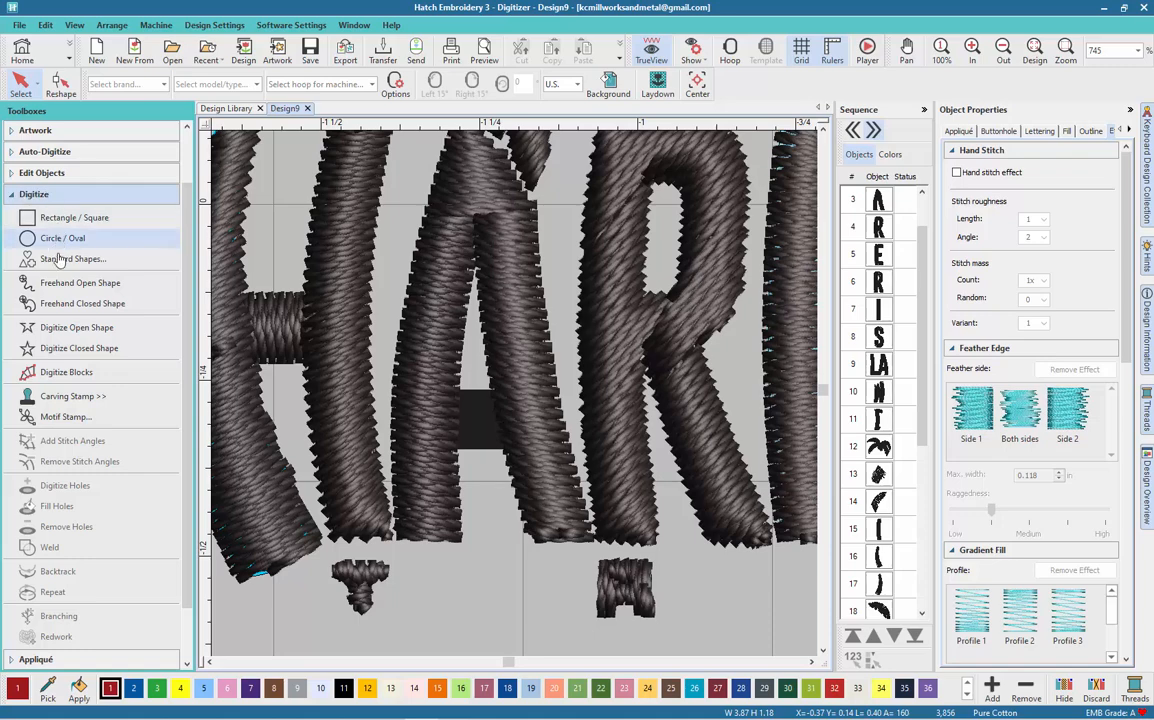
left_click(87, 350)
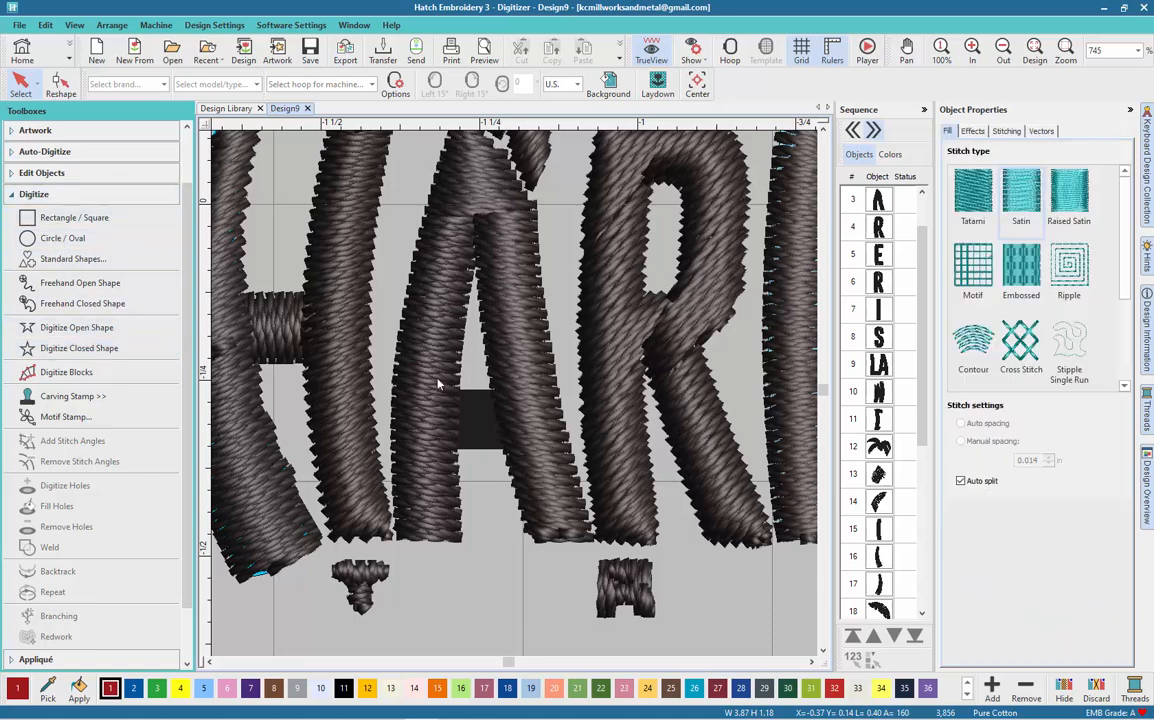
left_click(432, 448)
left_click(521, 447)
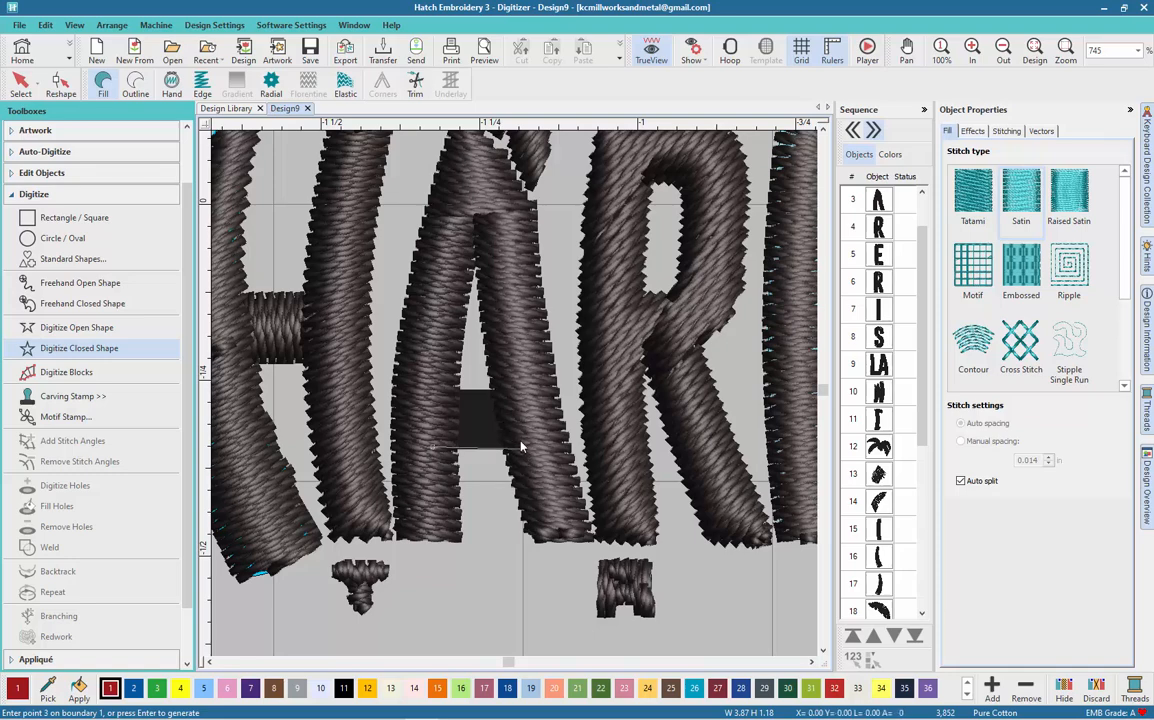
left_click(508, 390)
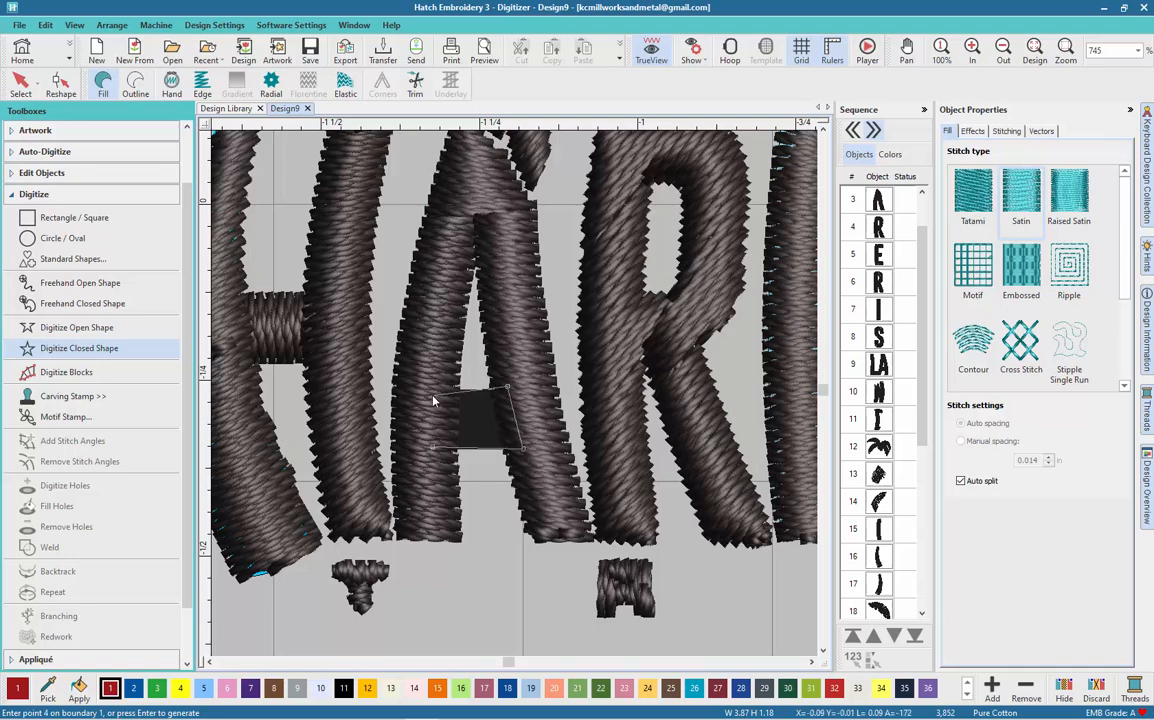
left_click(441, 390)
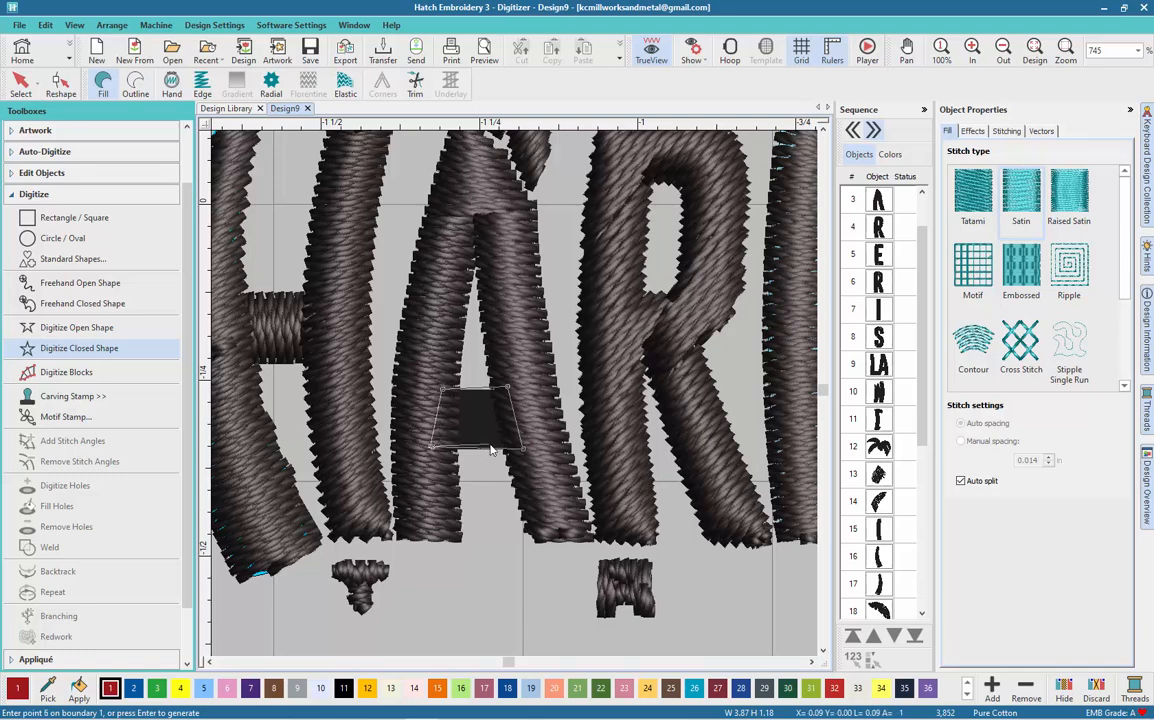
key("Return")
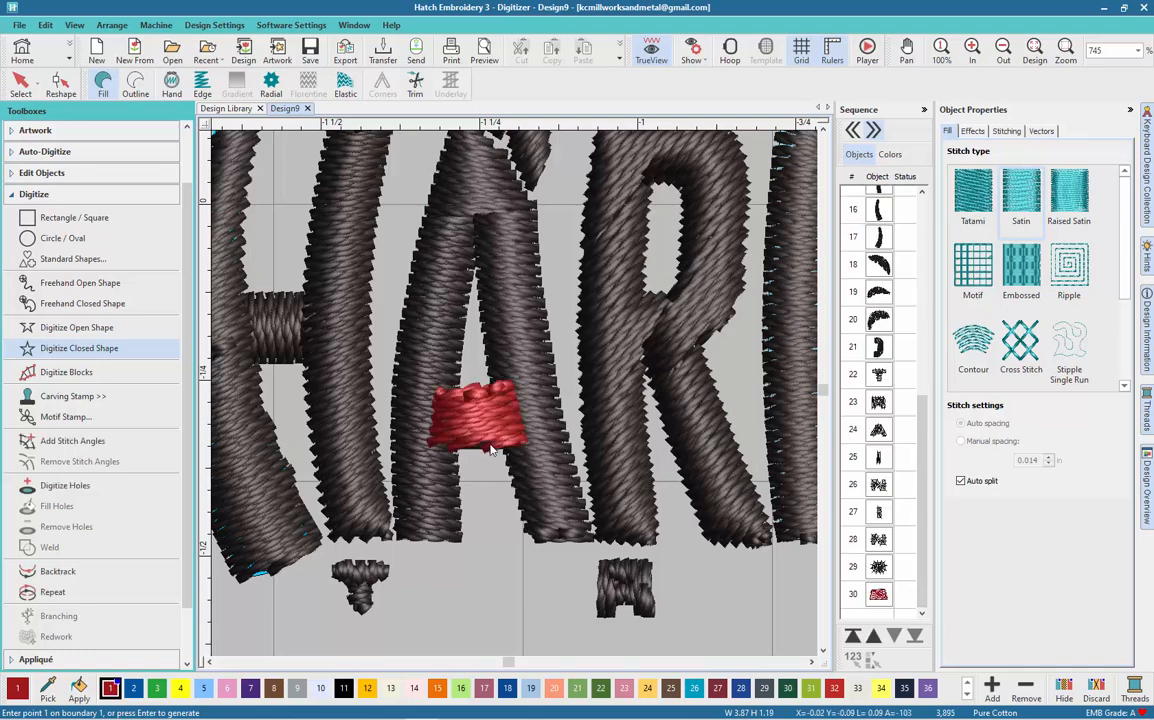
- Reshape the new crossbar's stitch angle to nearly vertical and return to object selection
left_click(60, 84)
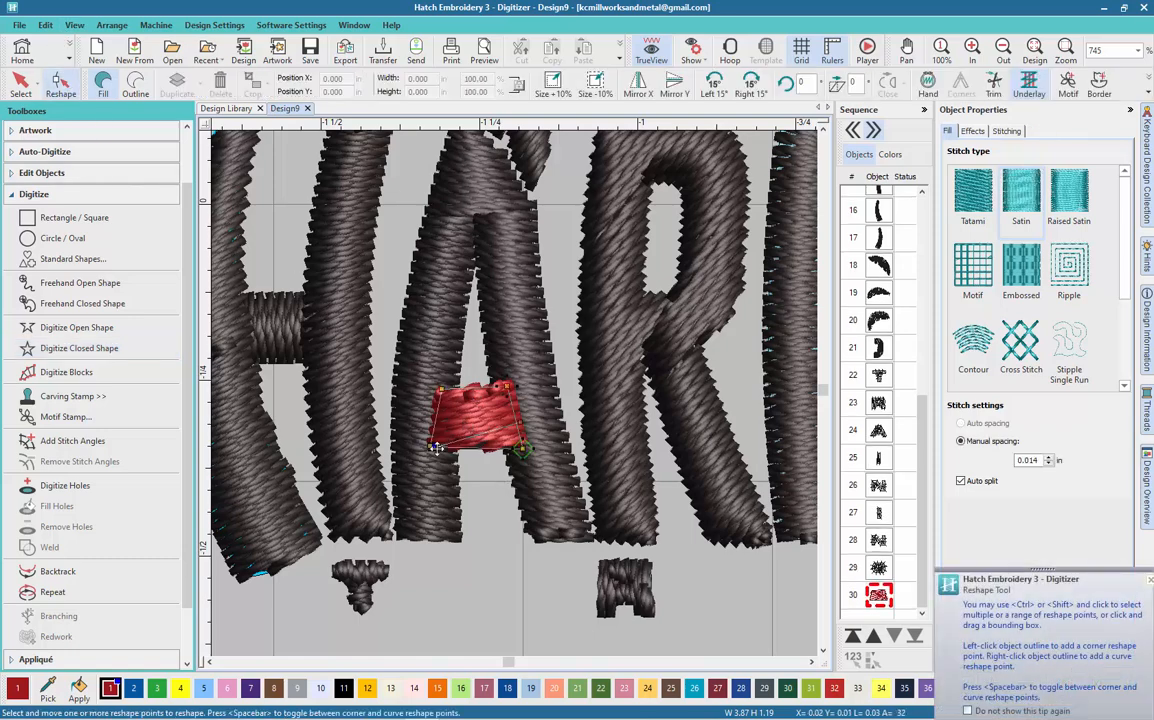
left_click_drag(512, 432, 425, 337)
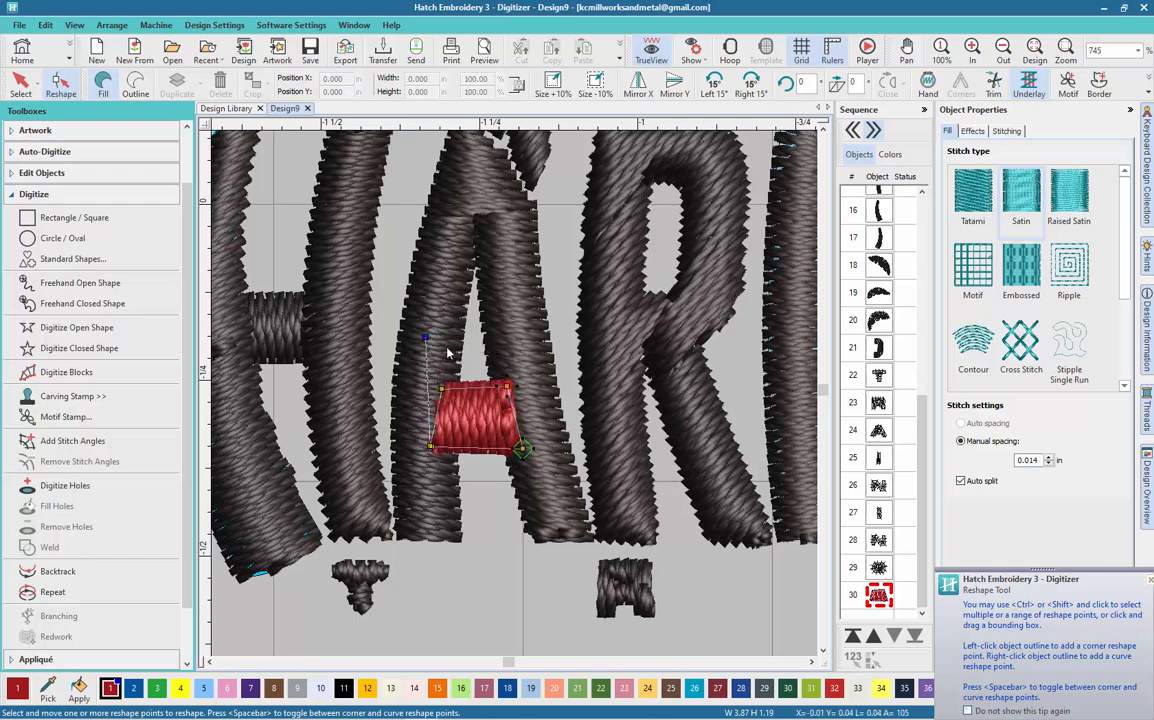
left_click(20, 83)
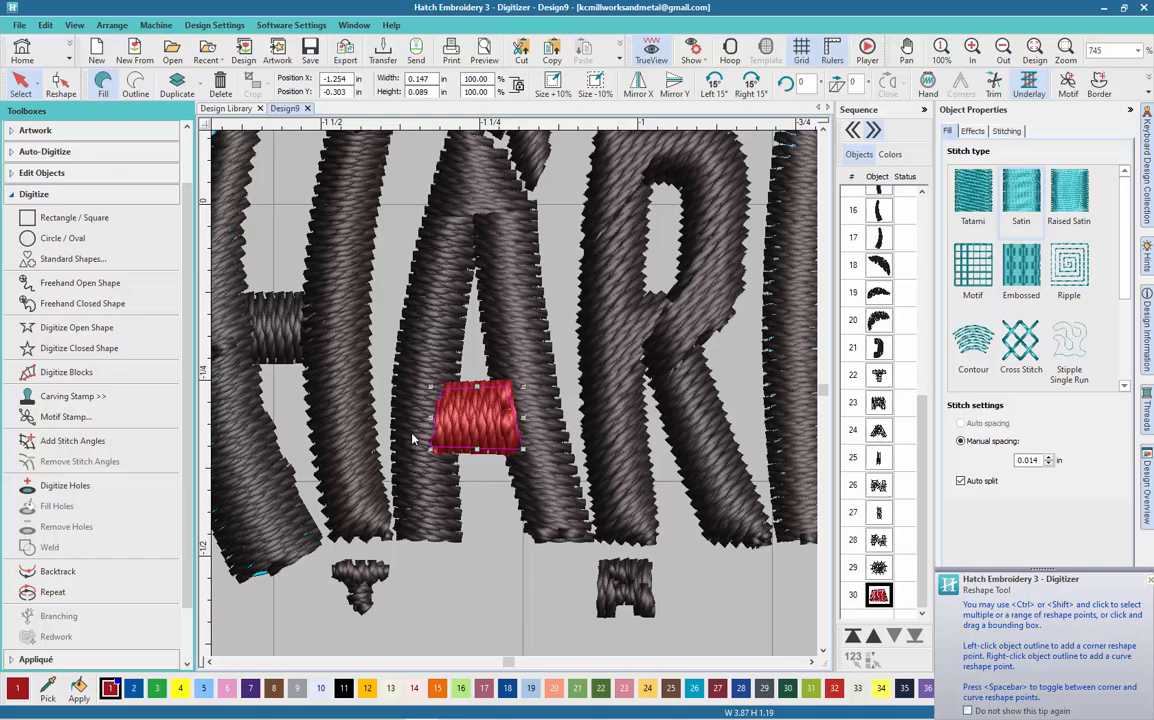
- Move the red crossbar up the stitching sequence to position 3, directly before the letter A
left_click(540, 418)
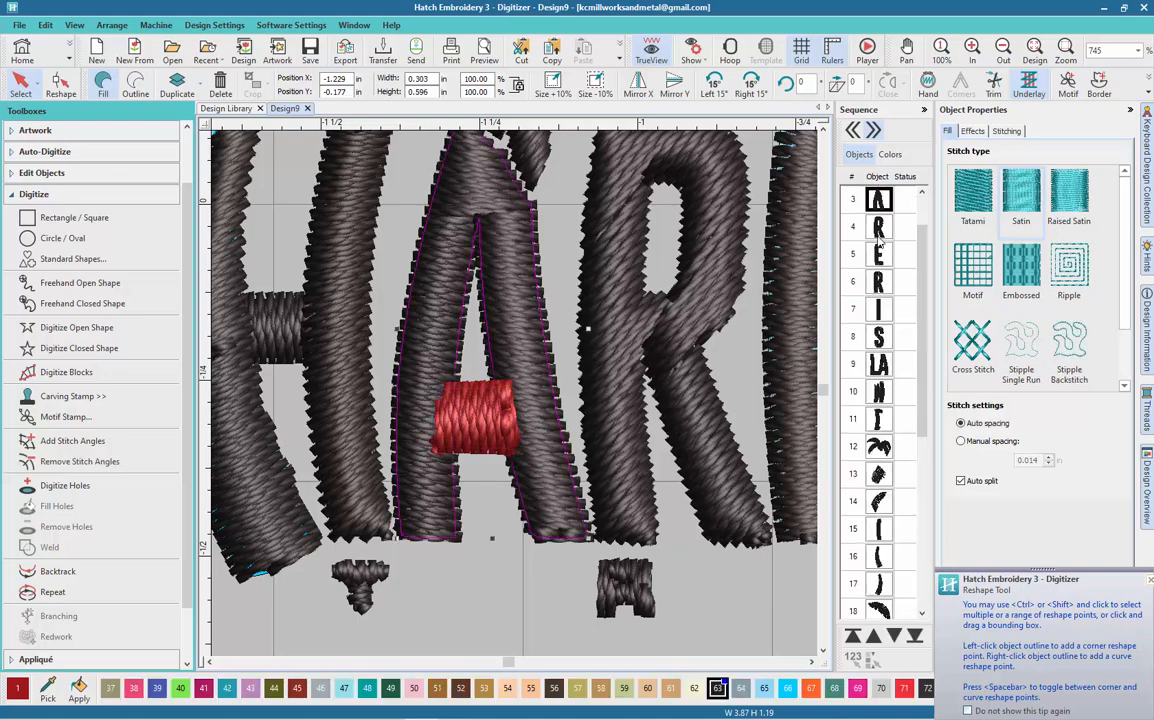
left_click(481, 418)
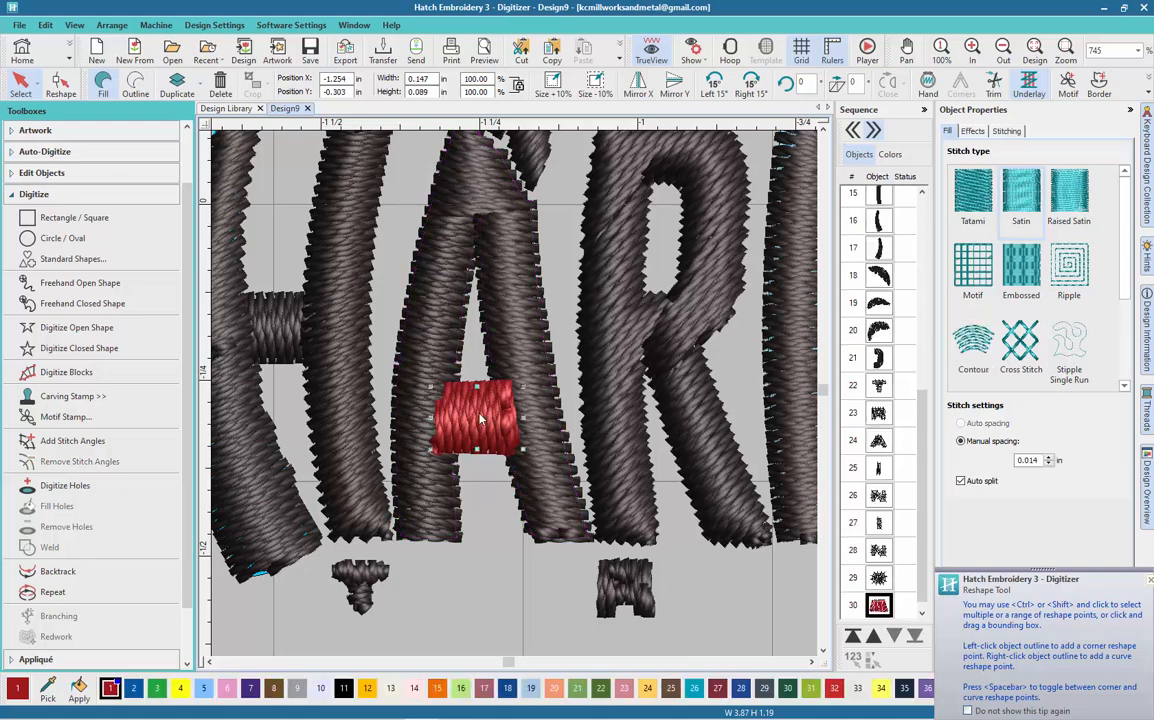
left_click_drag(884, 604, 884, 198)
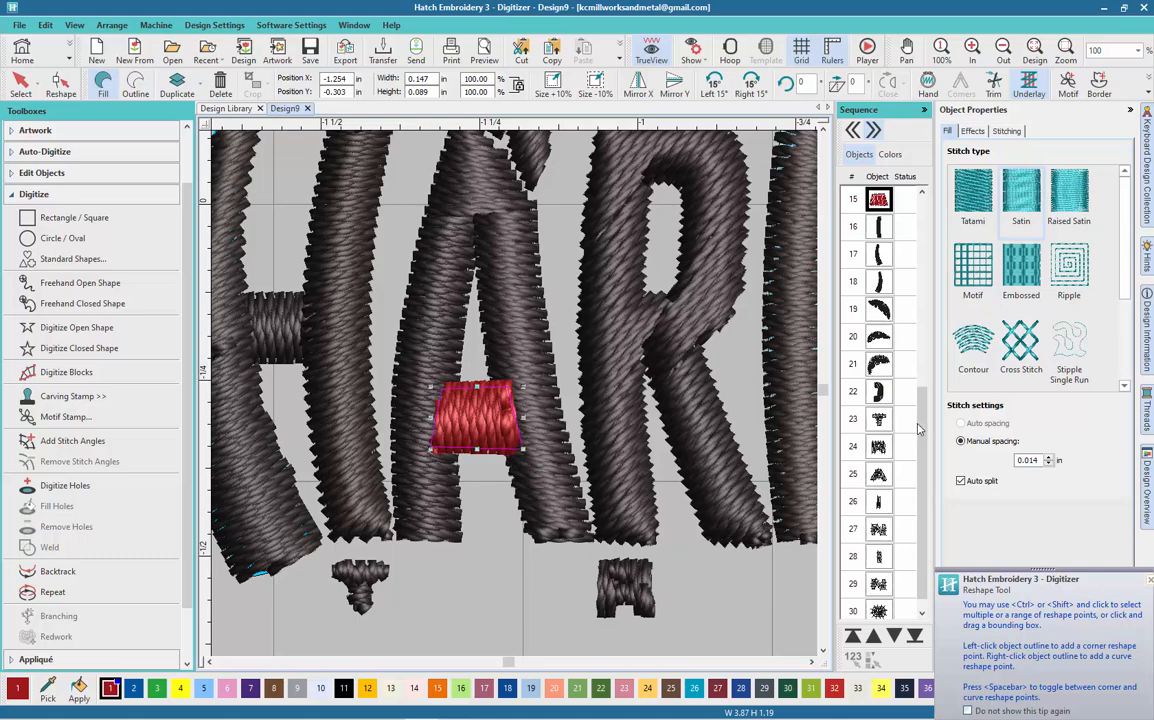
scroll(900, 440, "up", 5)
left_click_drag(880, 458, 878, 207)
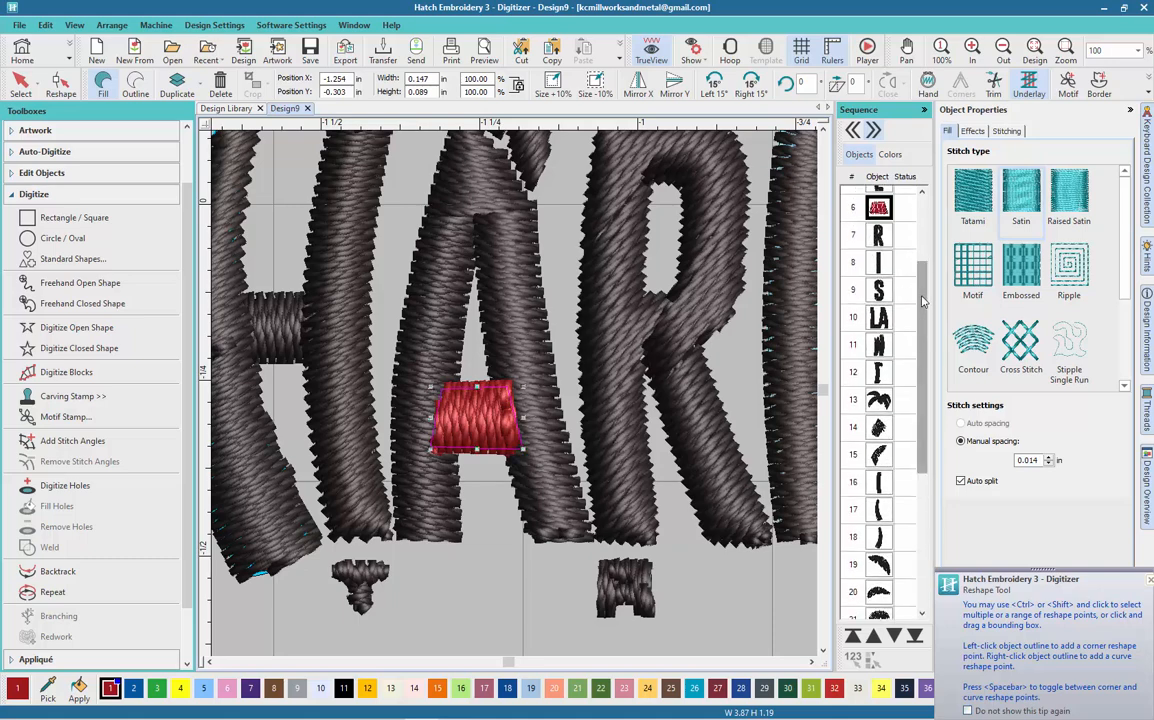
scroll(925, 280, "up", 3)
left_click_drag(877, 341, 898, 248)
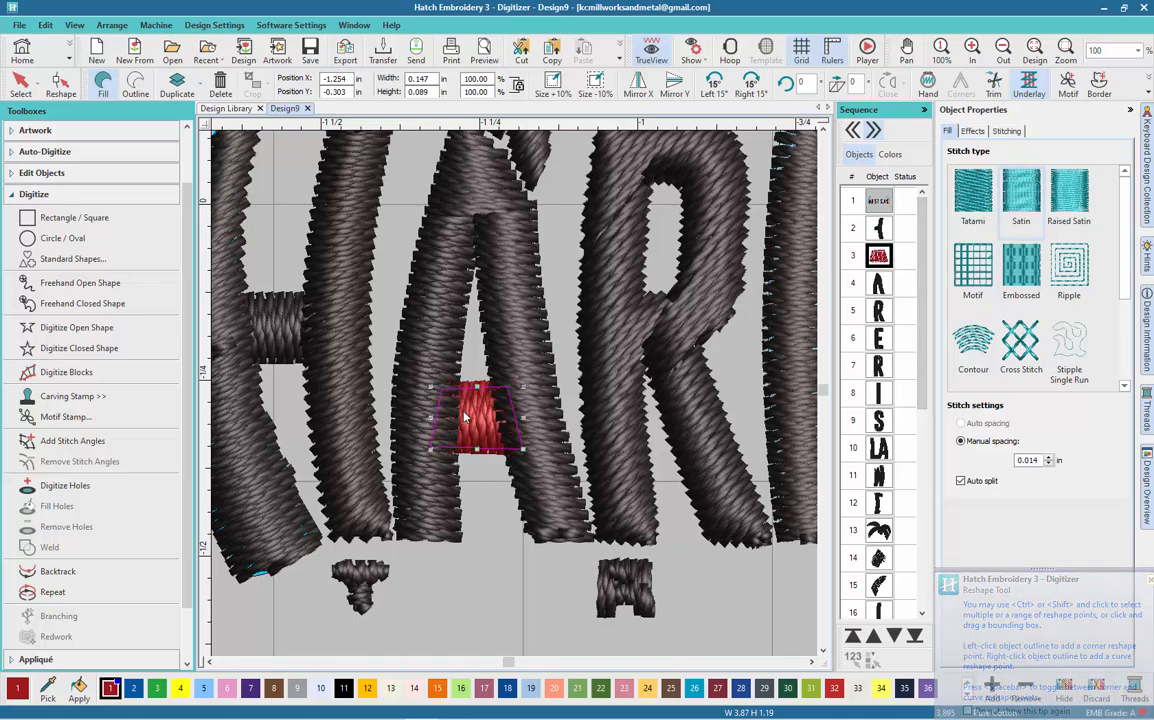
- Select all the embroidery objects, recolor them with dark thread color 72 and deselect them
left_click(470, 588)
scroll(475, 588, "down", 7)
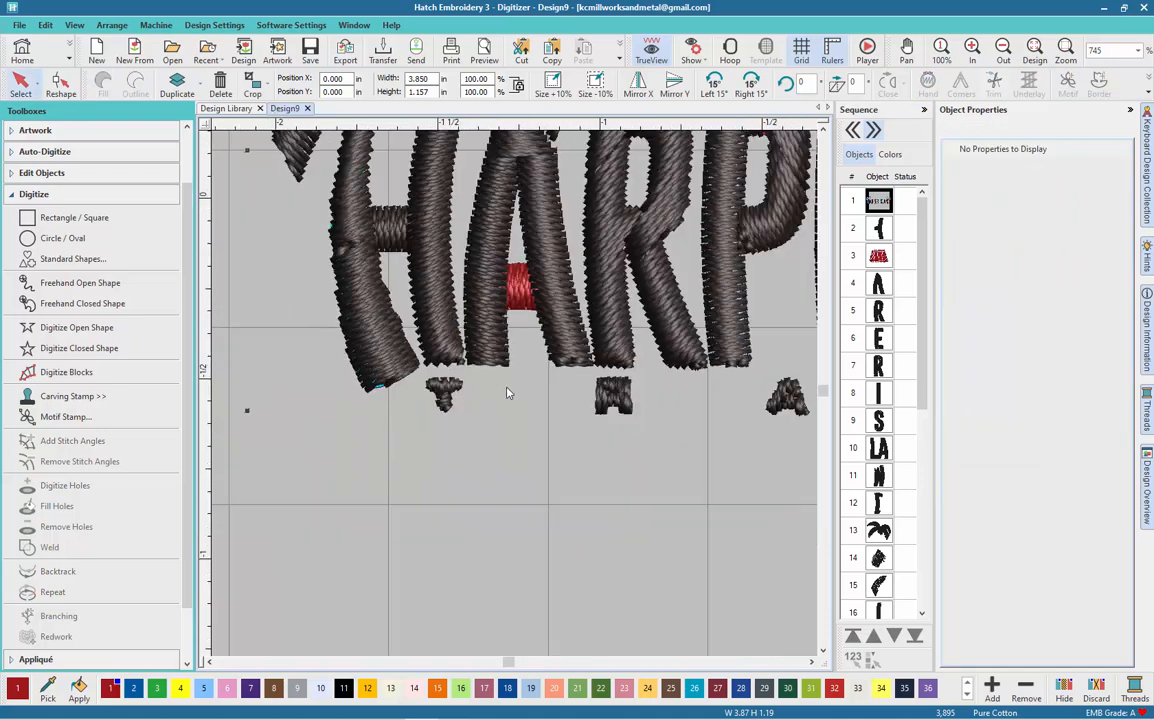
scroll(545, 372, "up", 1)
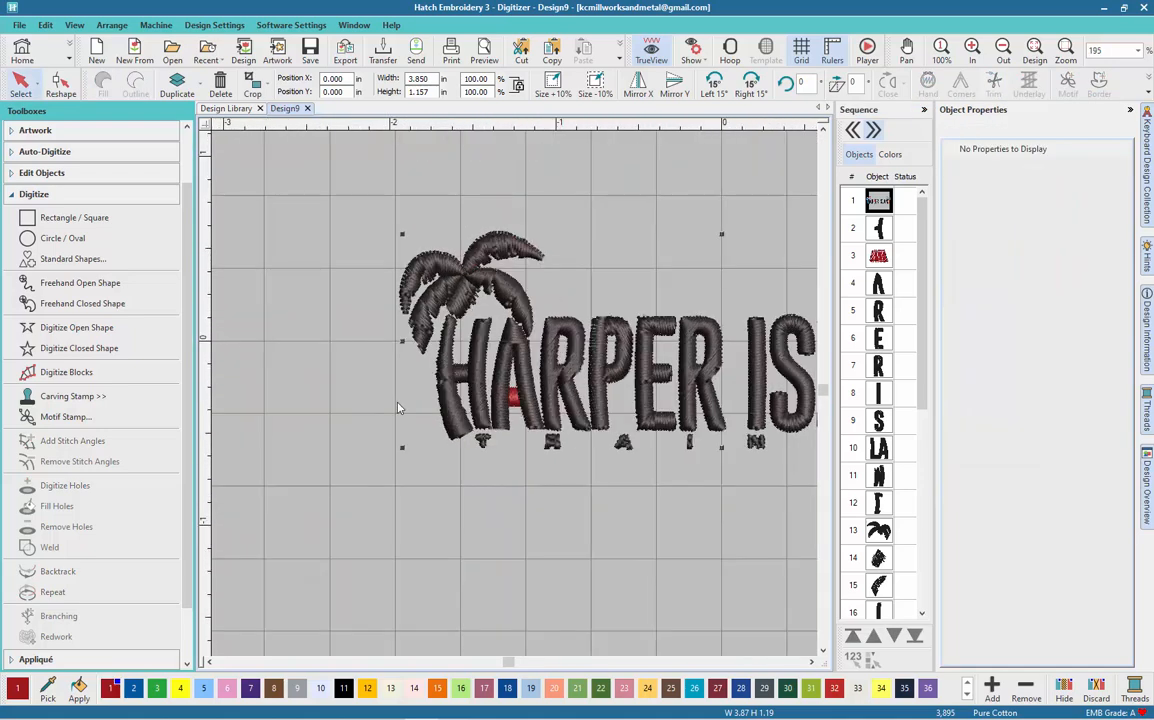
scroll(399, 407, "down", 4)
left_click_drag(480, 265, 690, 440)
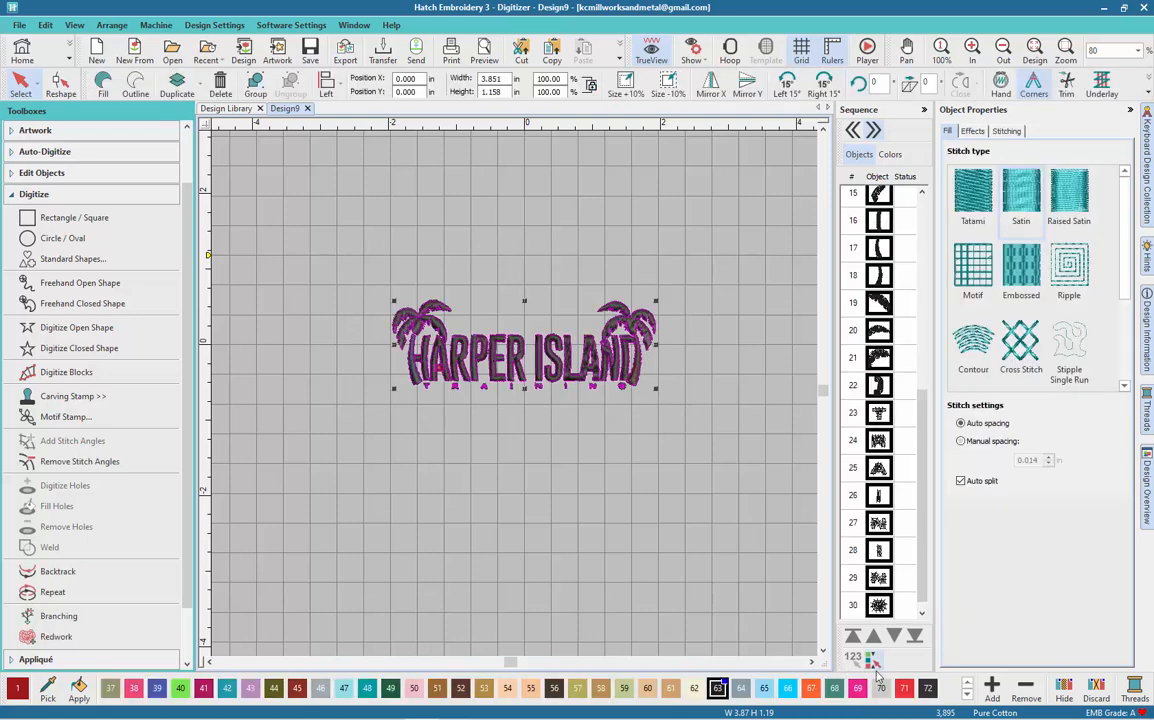
left_click(474, 450)
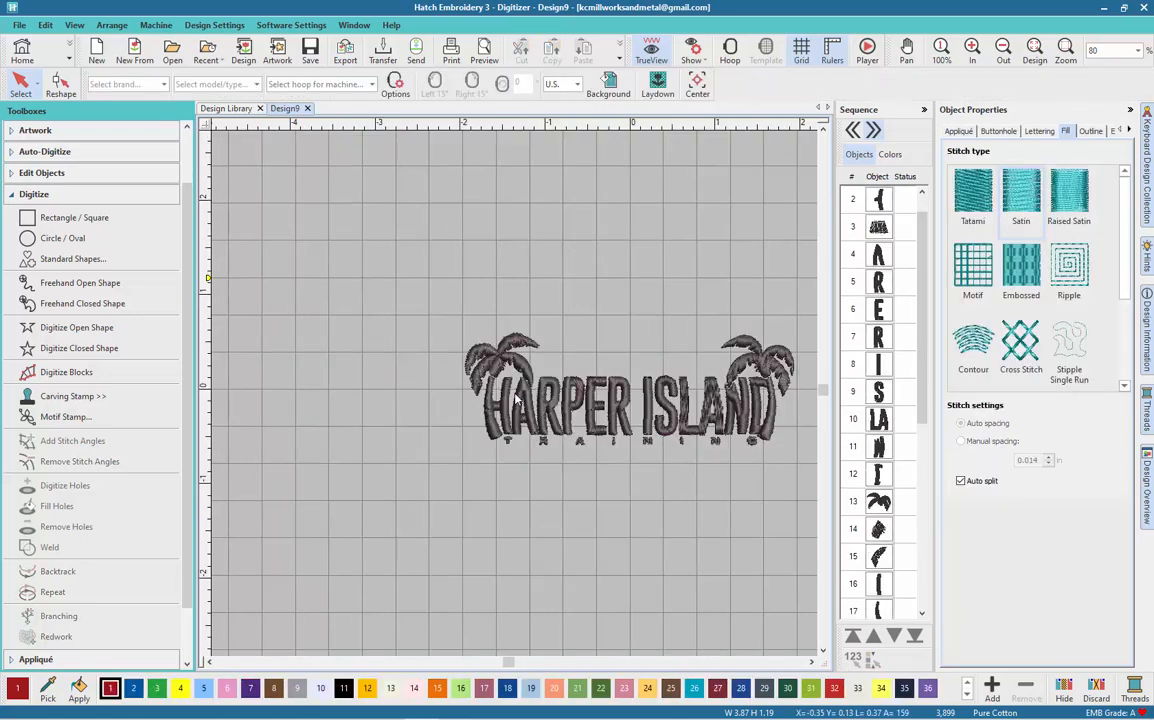
- Select all the stitched letters of TRAINING below the main lettering and delete them
scroll(447, 458, "up", 3)
scroll(447, 458, "down", 3)
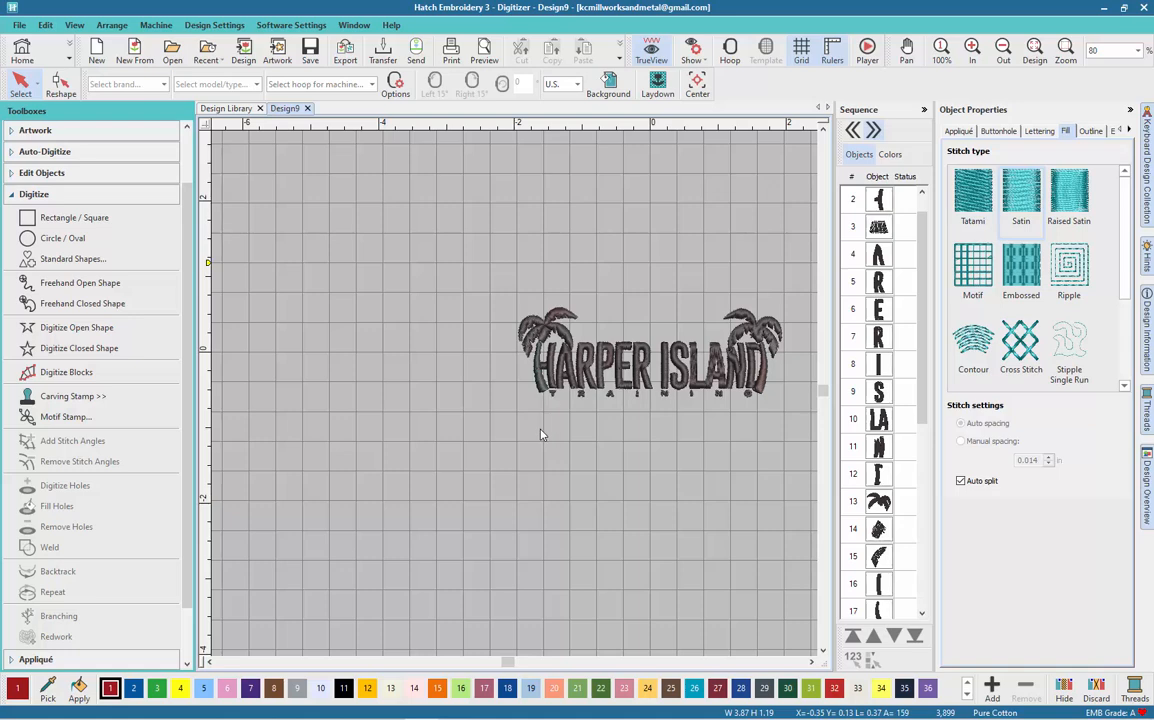
left_click_drag(527, 428, 770, 389)
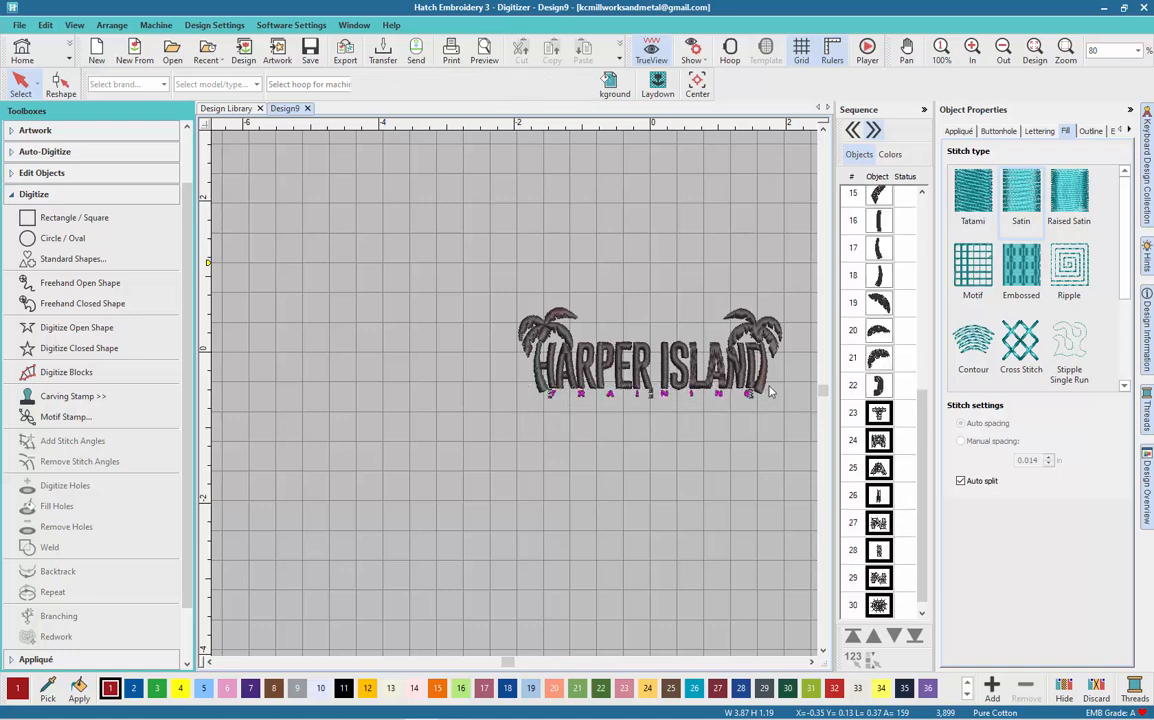
key("Delete")
- Examine the TRAINING artwork's position and width beneath HARPER ISLAND from the first letter to the last
scroll(736, 352, "up", 2)
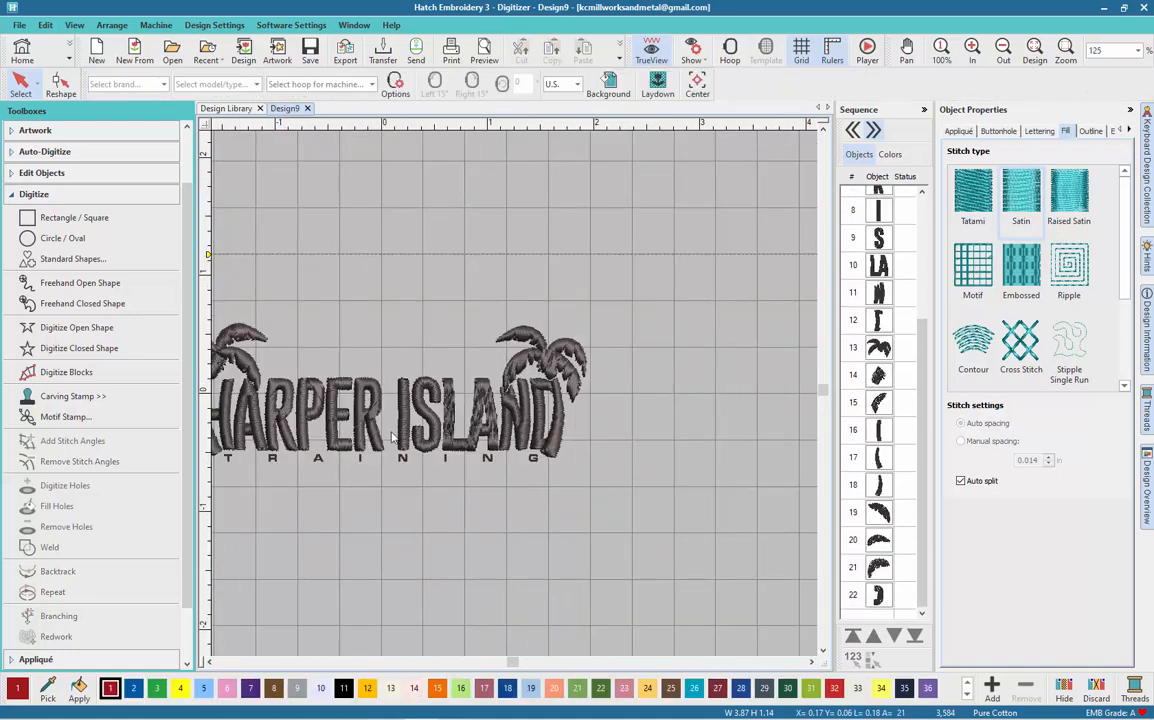
scroll(355, 445, "up", 2)
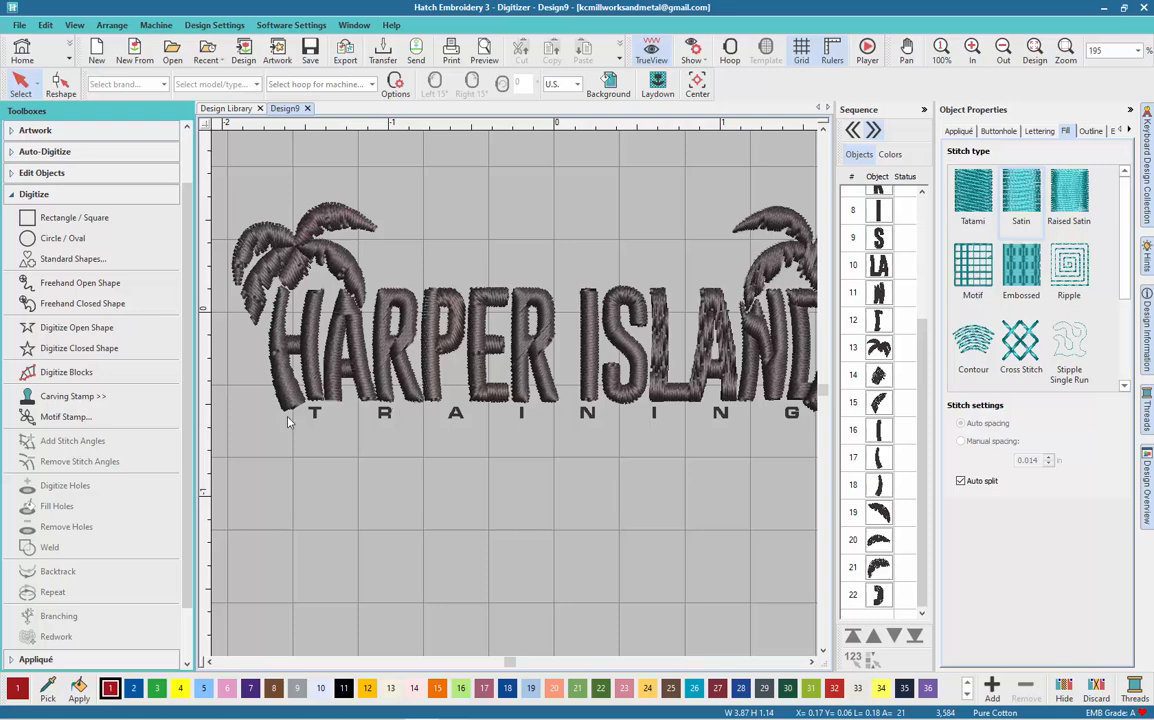
scroll(515, 391, "down", 2)
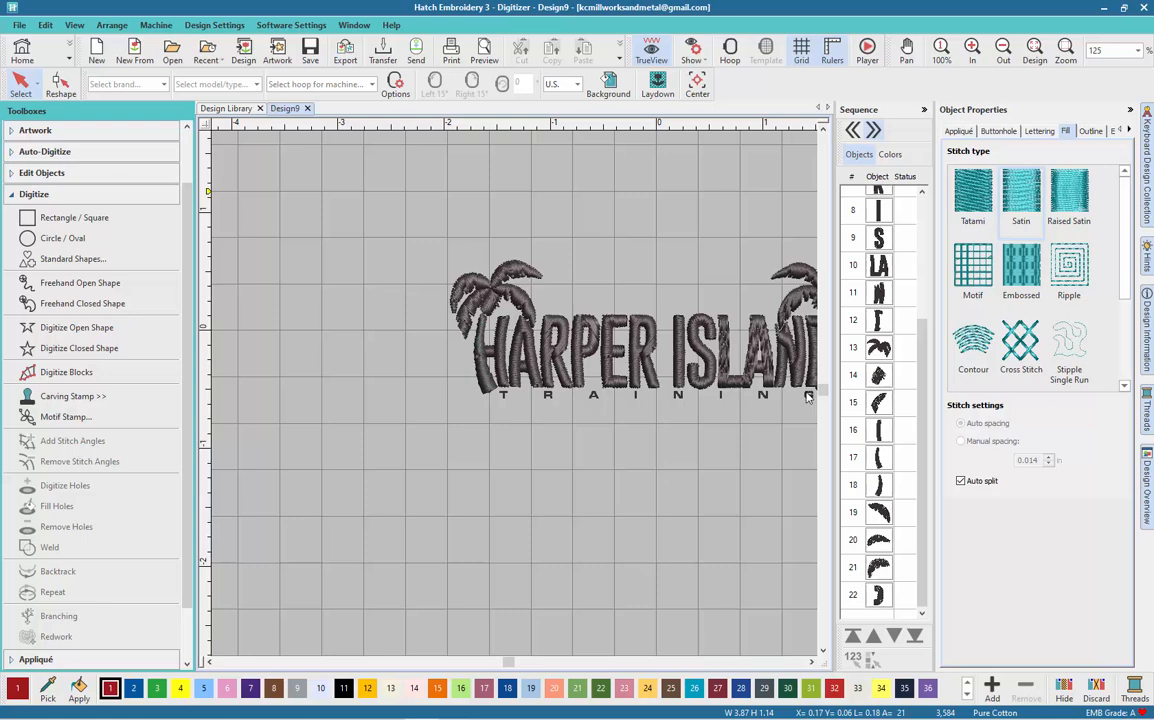
scroll(808, 397, "up", 1)
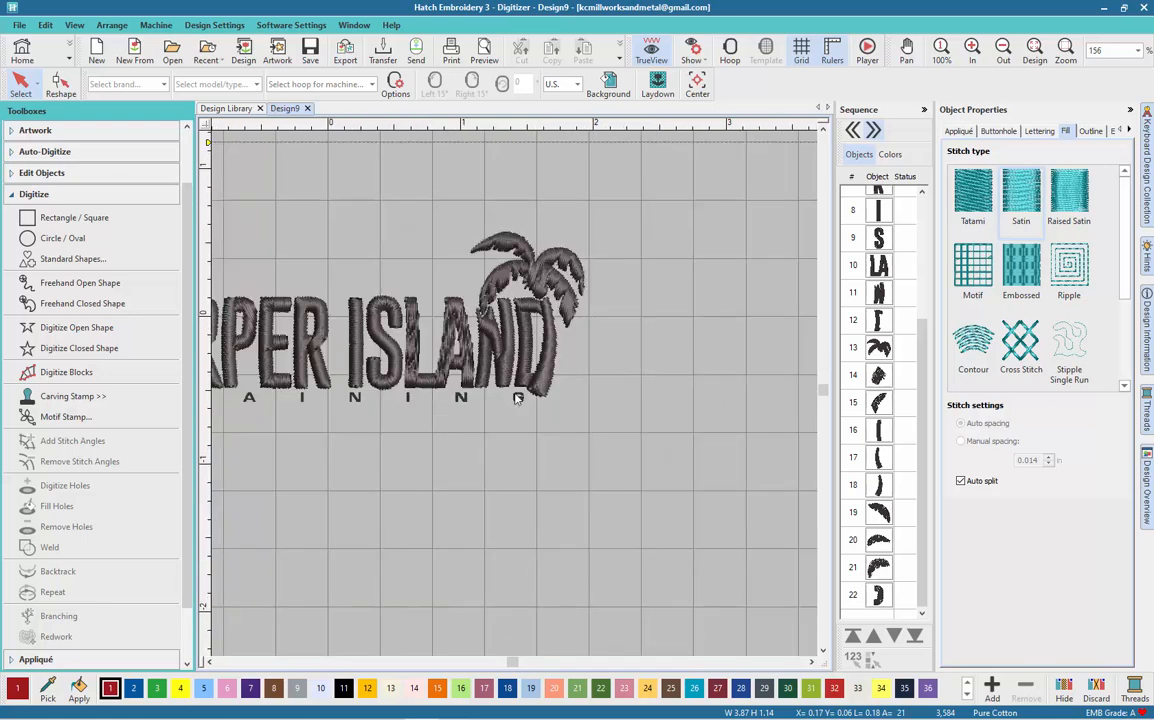
scroll(517, 398, "down", 1)
scroll(517, 398, "down", 1)
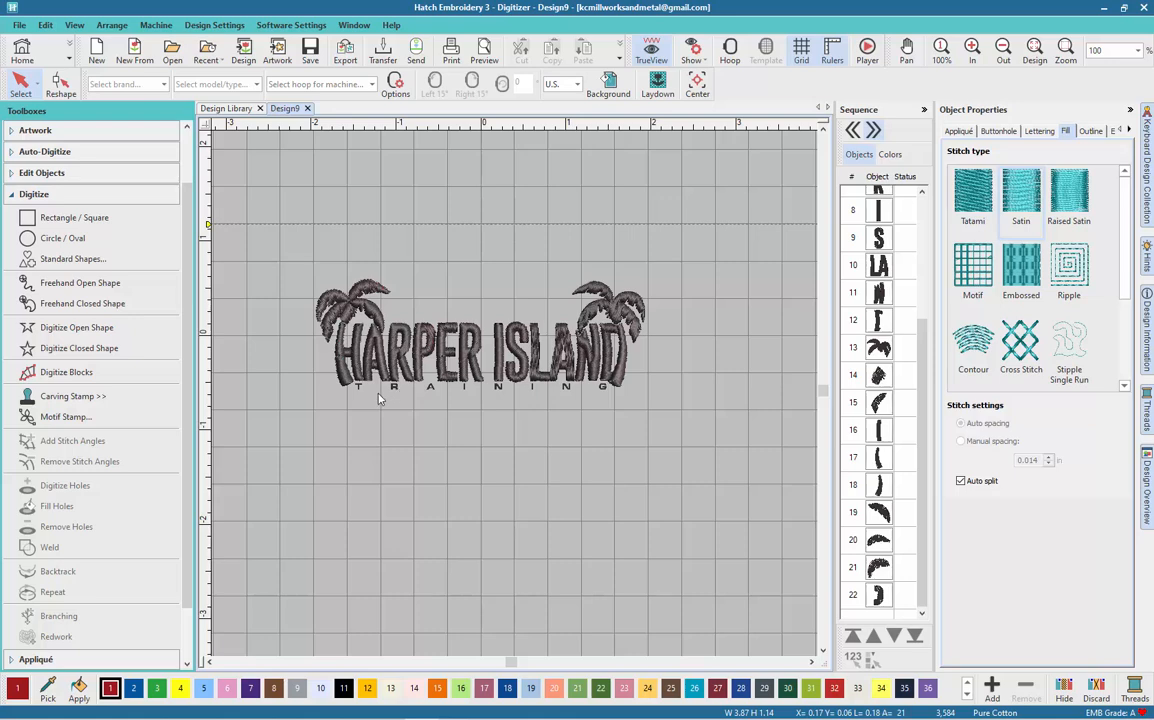
left_click(609, 390)
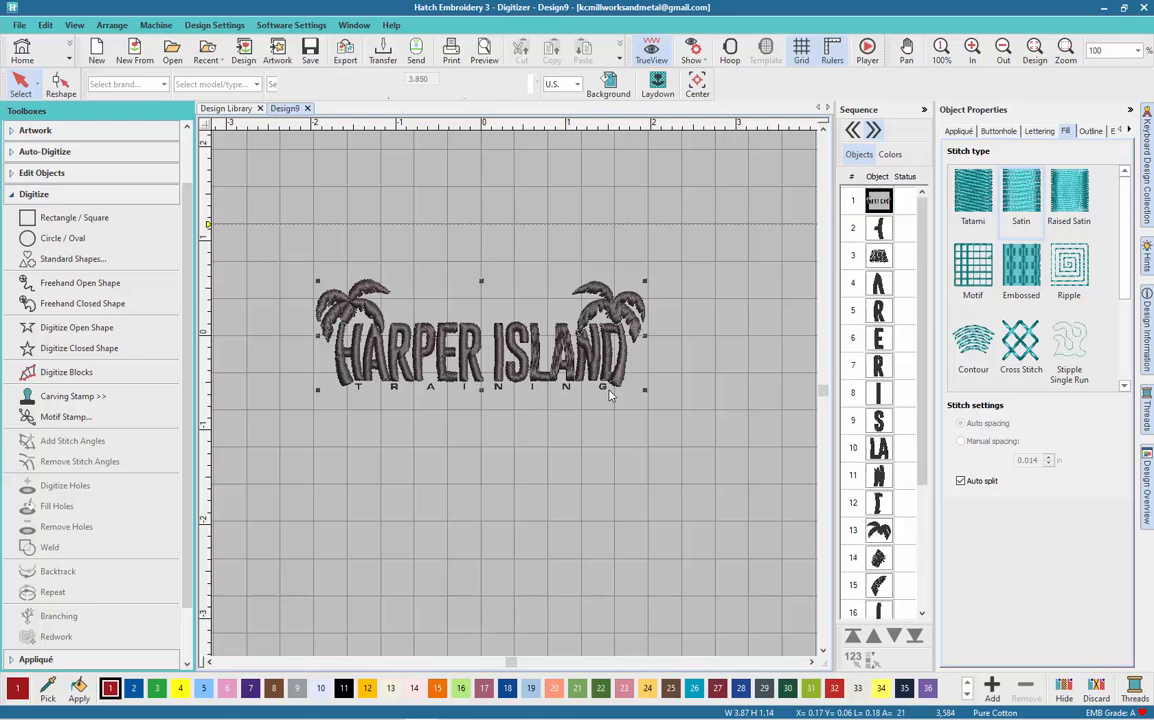
left_click(420, 405)
- Select the R of HARPER and compare its flat shape with its stitches
scroll(400, 360, "up", 2)
scroll(517, 397, "up", 6)
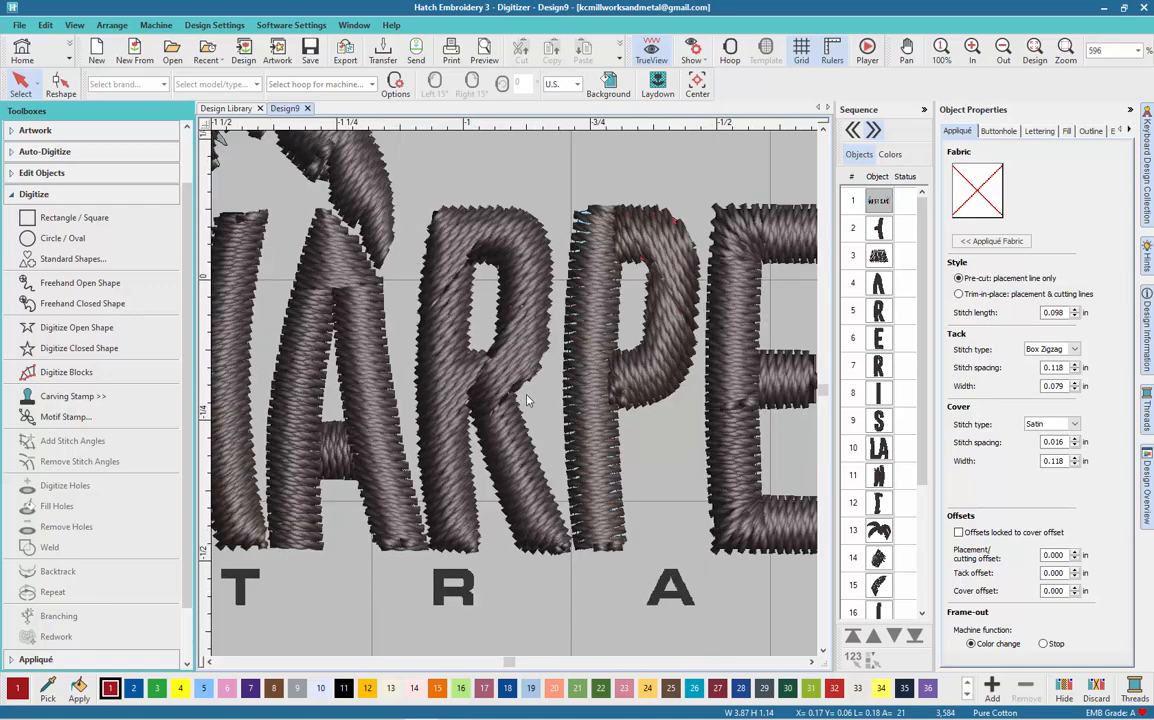
left_click(460, 244)
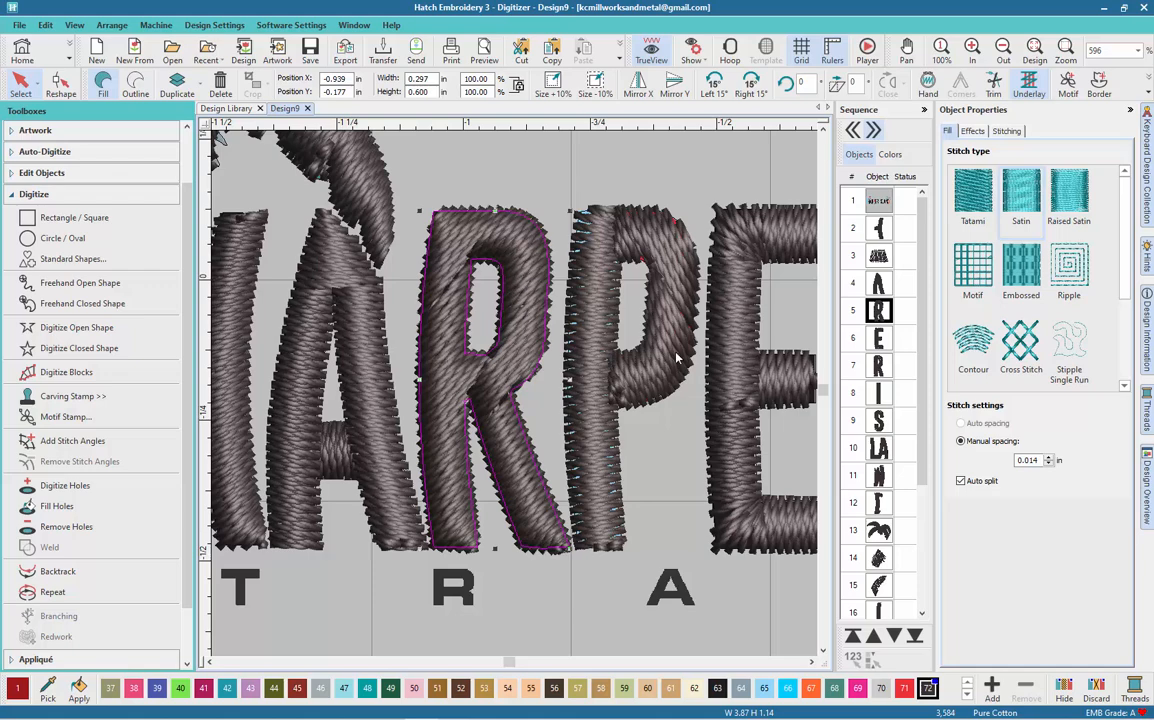
key("t")
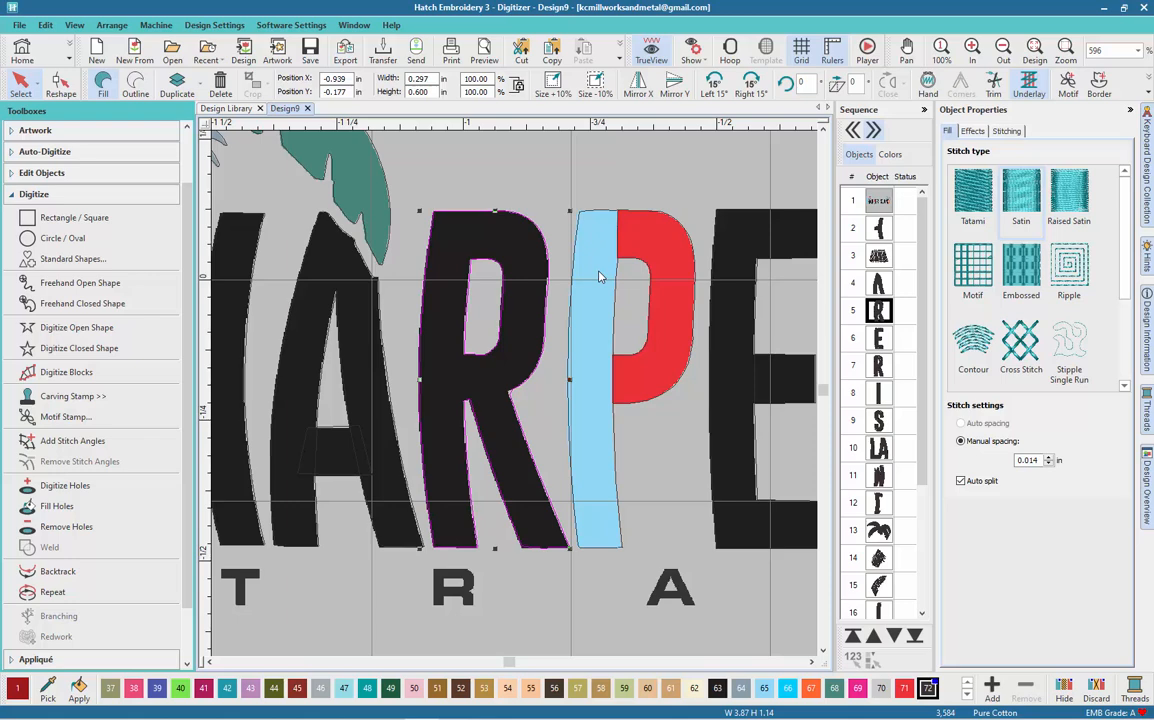
key("s")
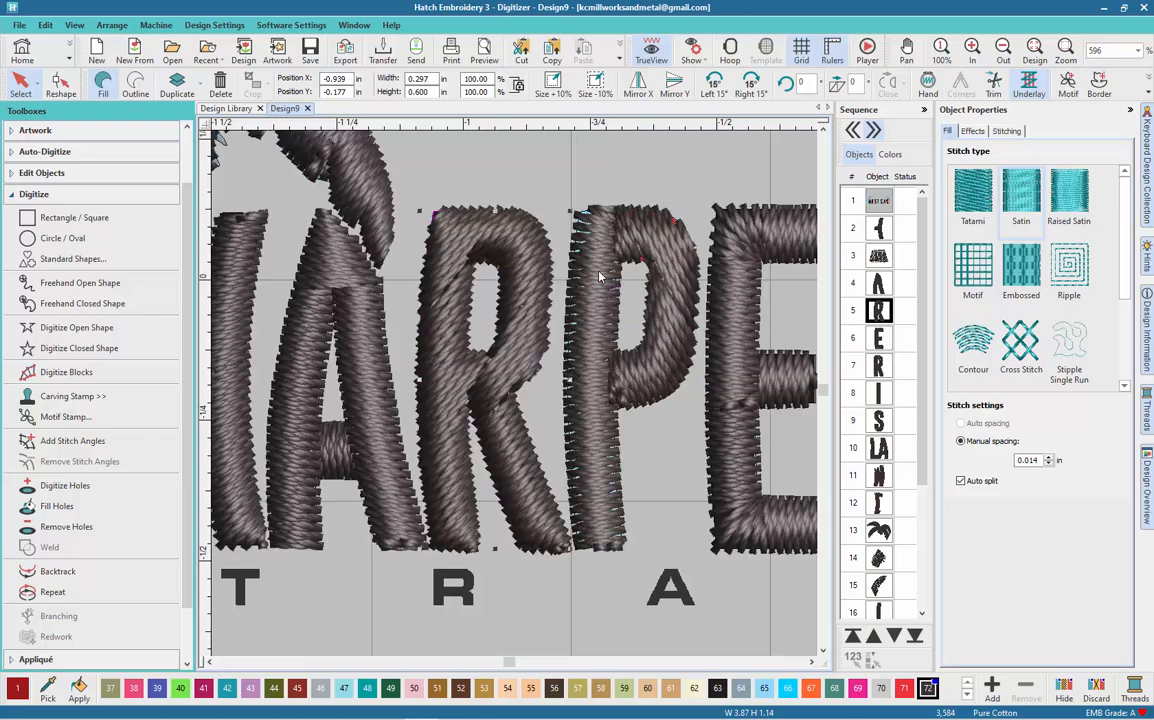
- Move the P's bowl ahead of its stem in the stitching sequence and select the stem
left_click(652, 254)
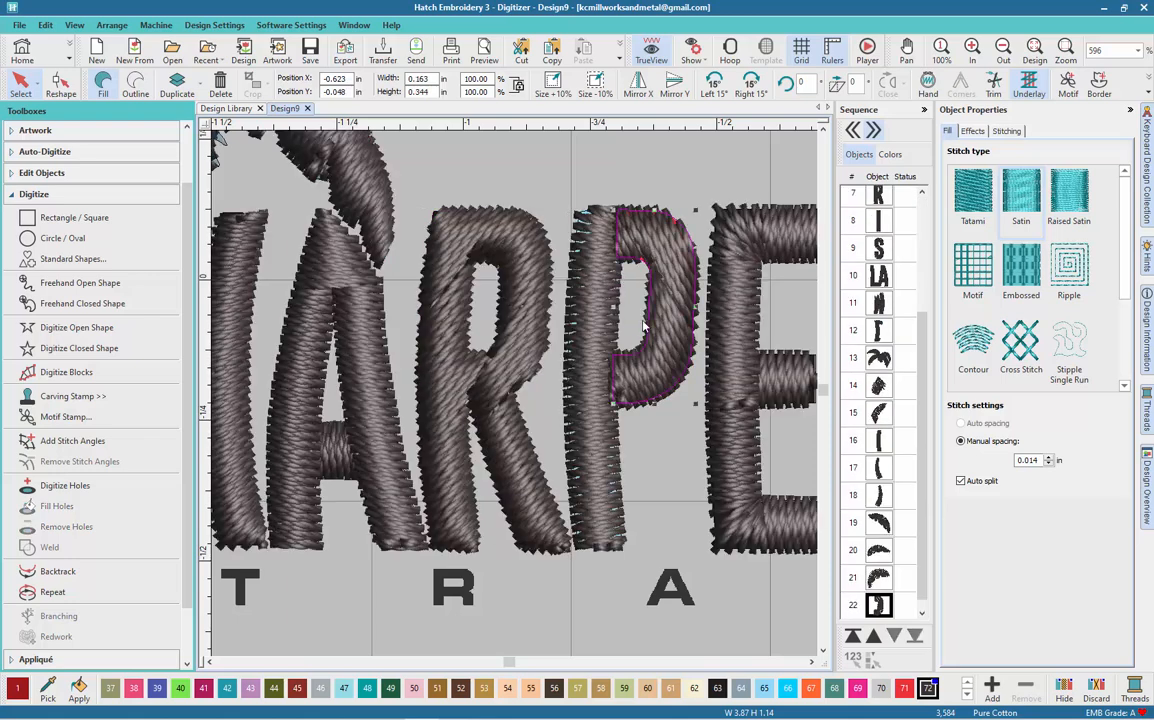
left_click(599, 500)
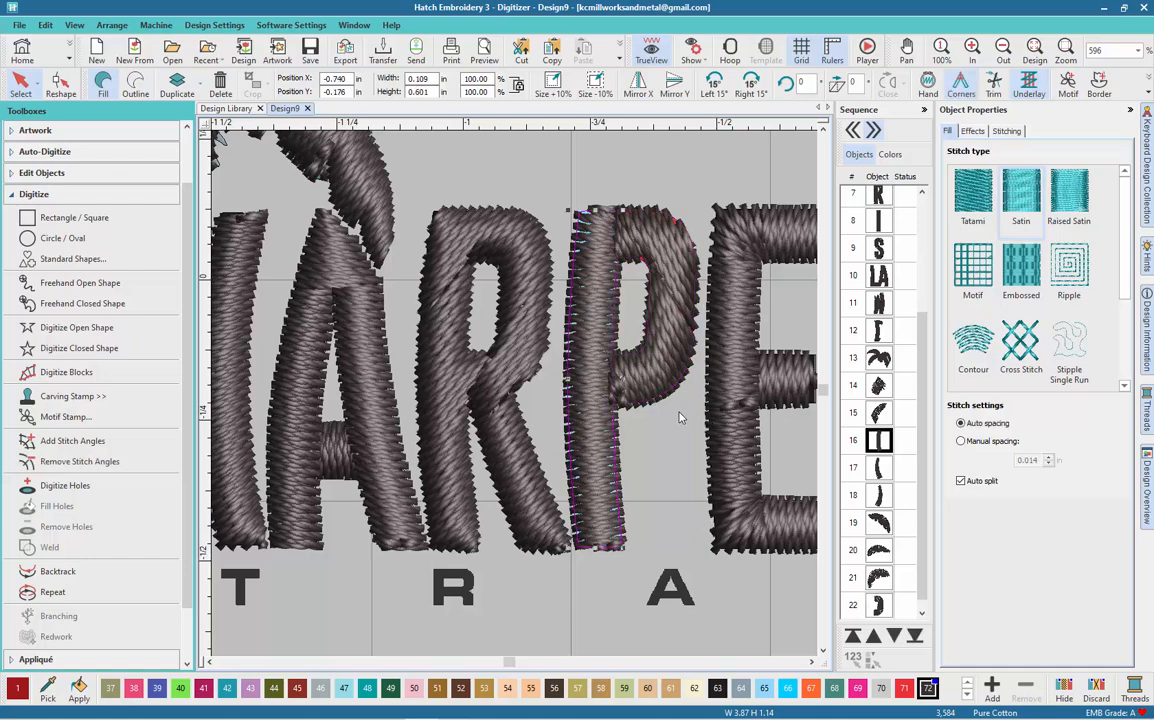
left_click_drag(875, 599, 878, 440)
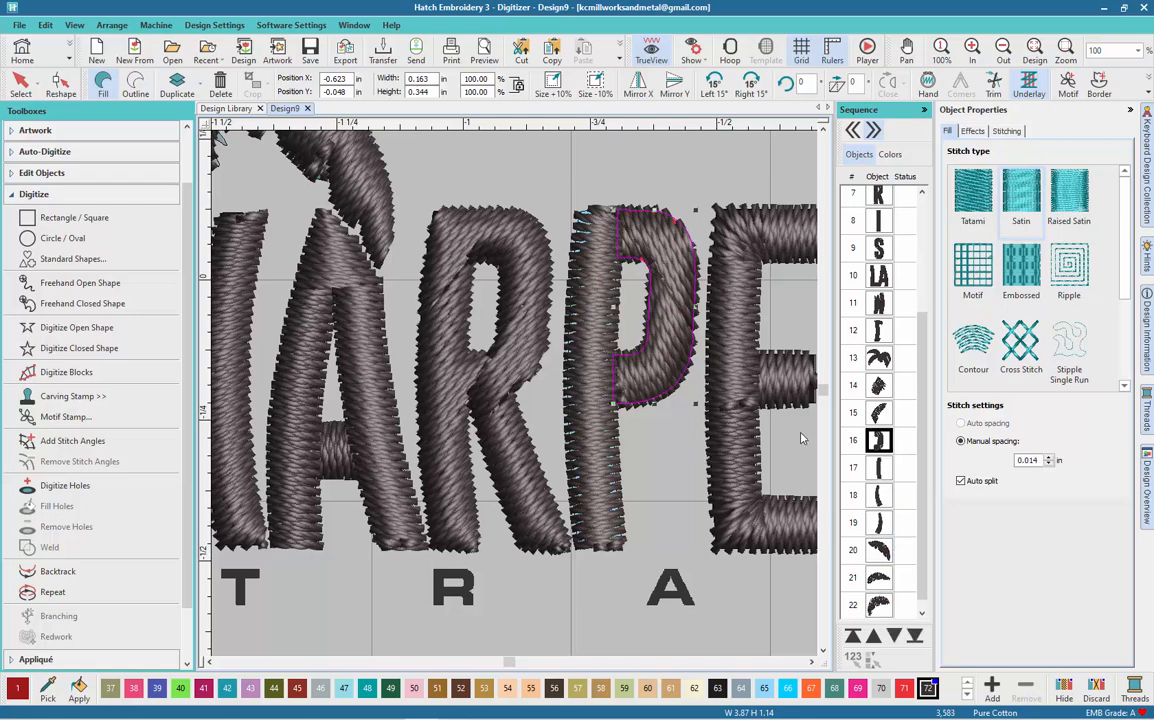
left_click(668, 451)
left_click(600, 412)
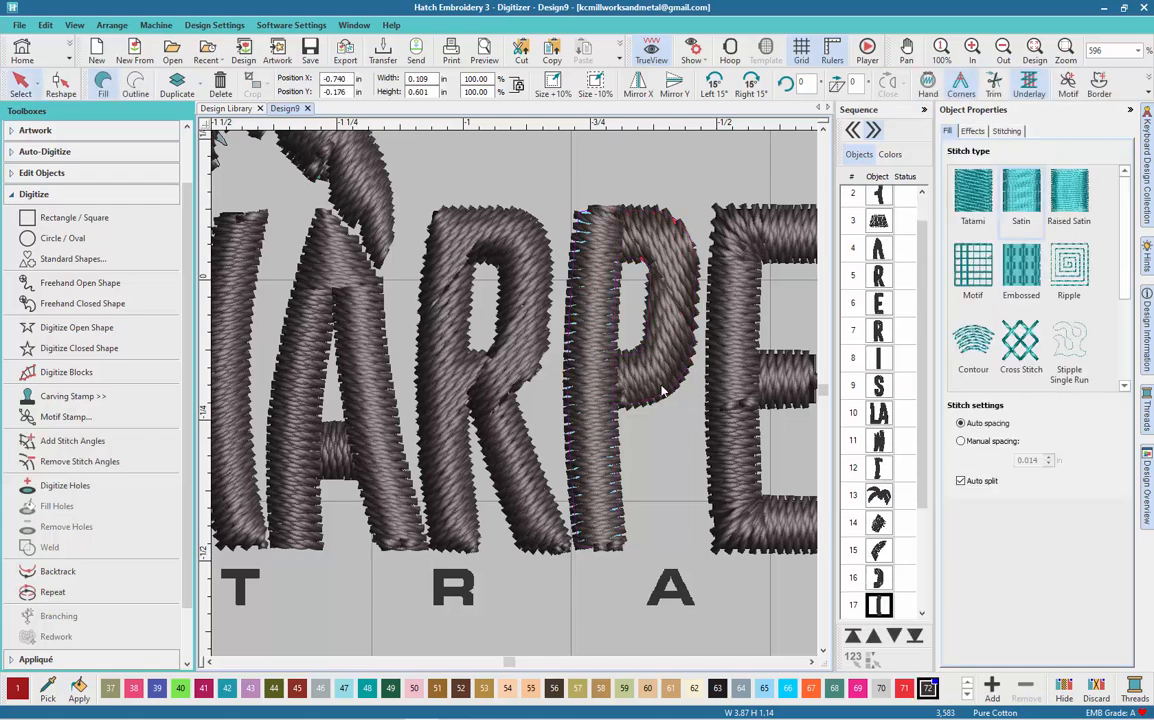
- Reshape the P's bowl by extending the open ends of its upper and lower arms further underneath the stem
left_click(664, 420)
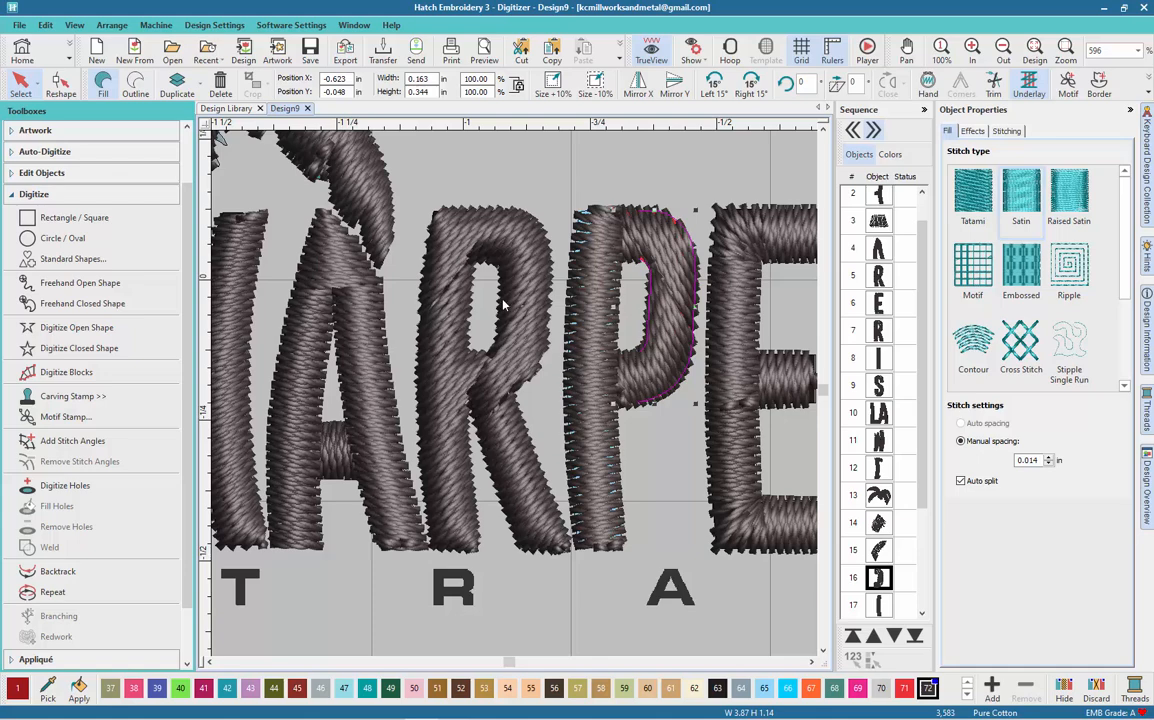
left_click(60, 84)
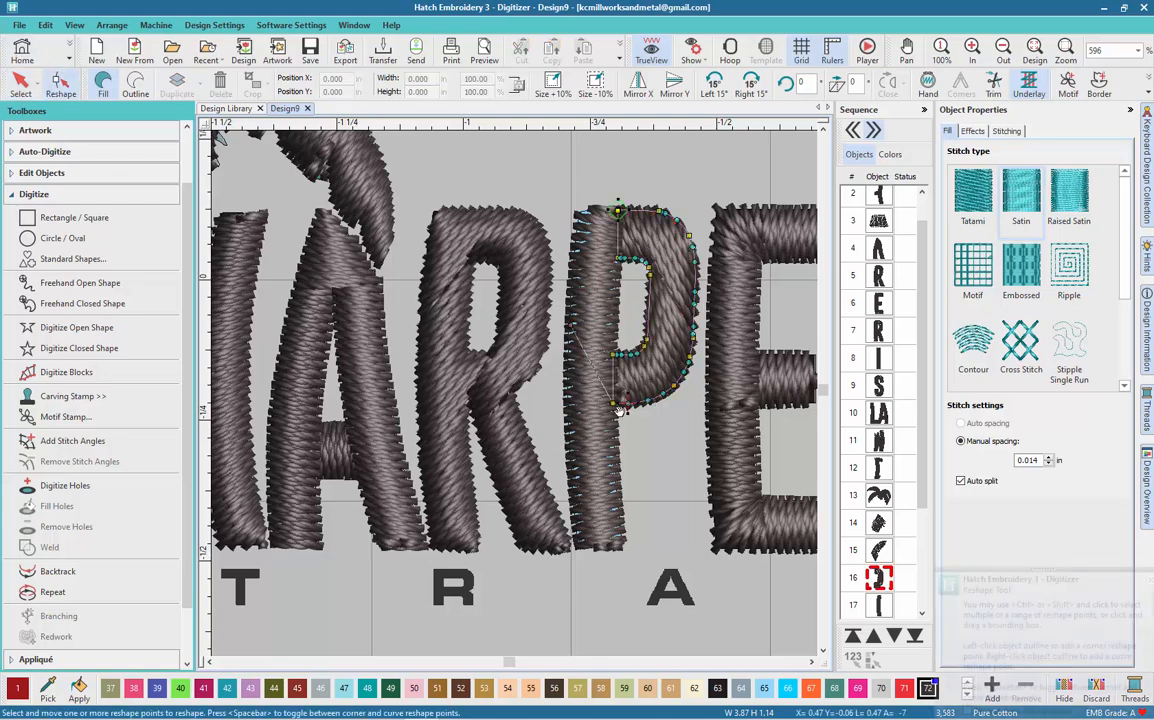
left_click_drag(613, 403, 601, 402)
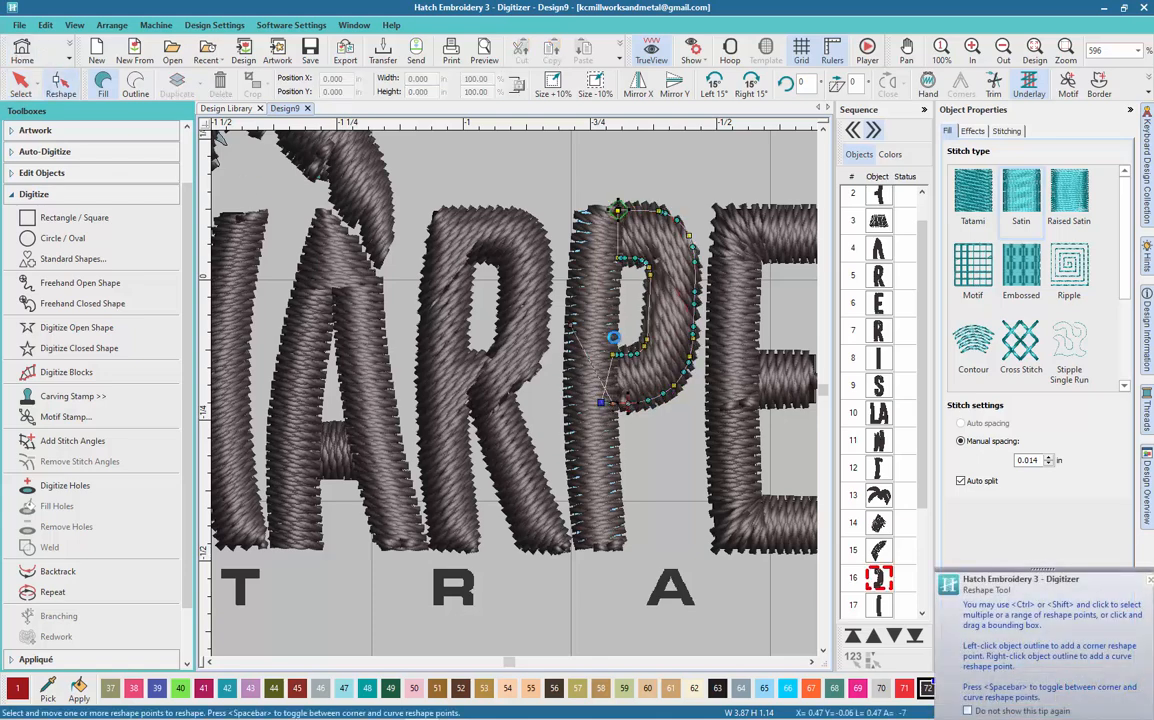
left_click_drag(613, 354, 601, 354)
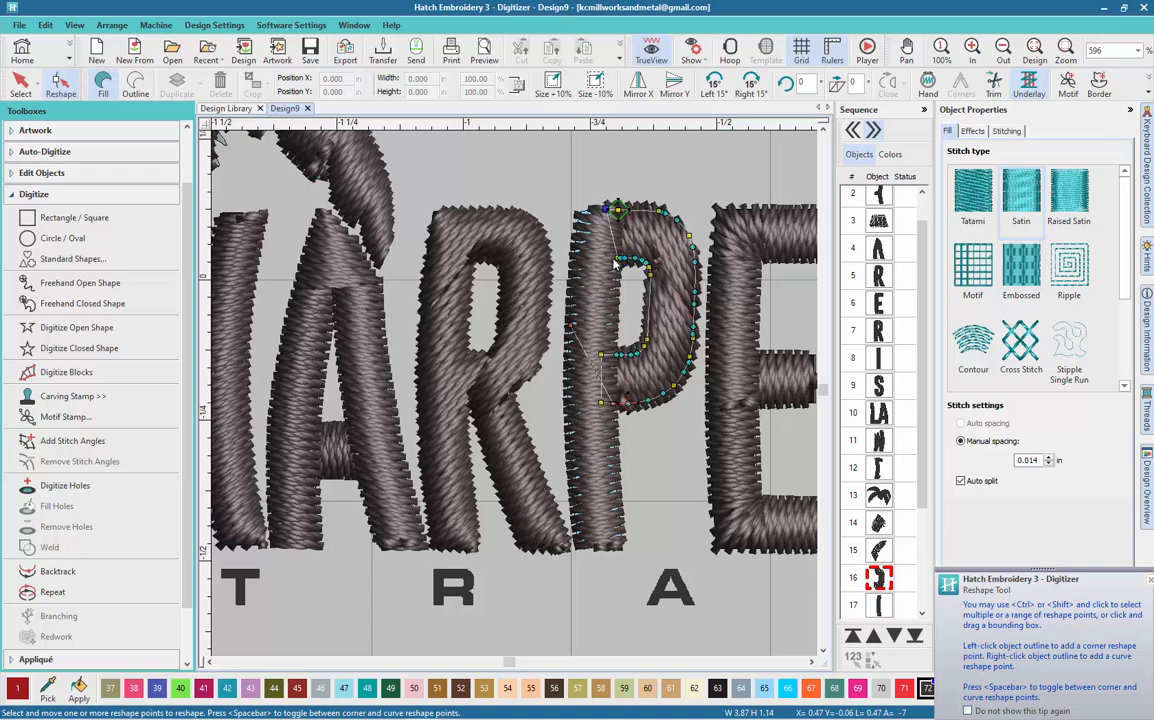
left_click_drag(611, 257, 606, 257)
left_click(20, 85)
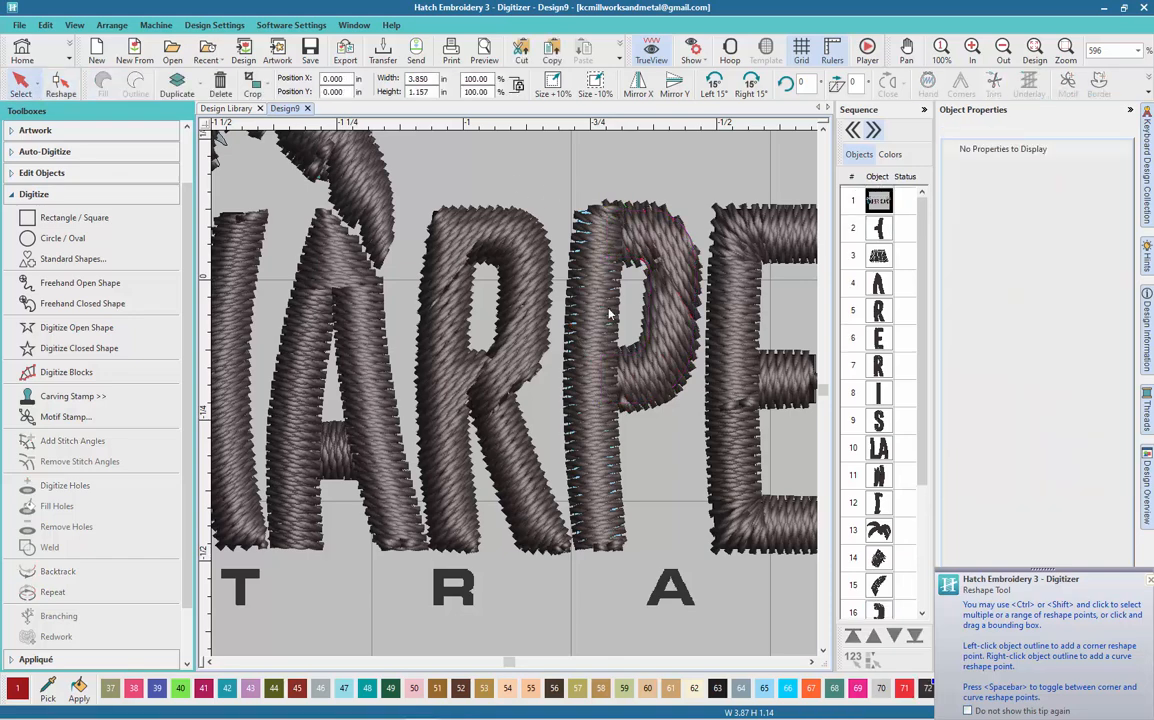
- Move the stitching start point of the P's stem to its outer top corner, using Reshape
left_click(603, 241)
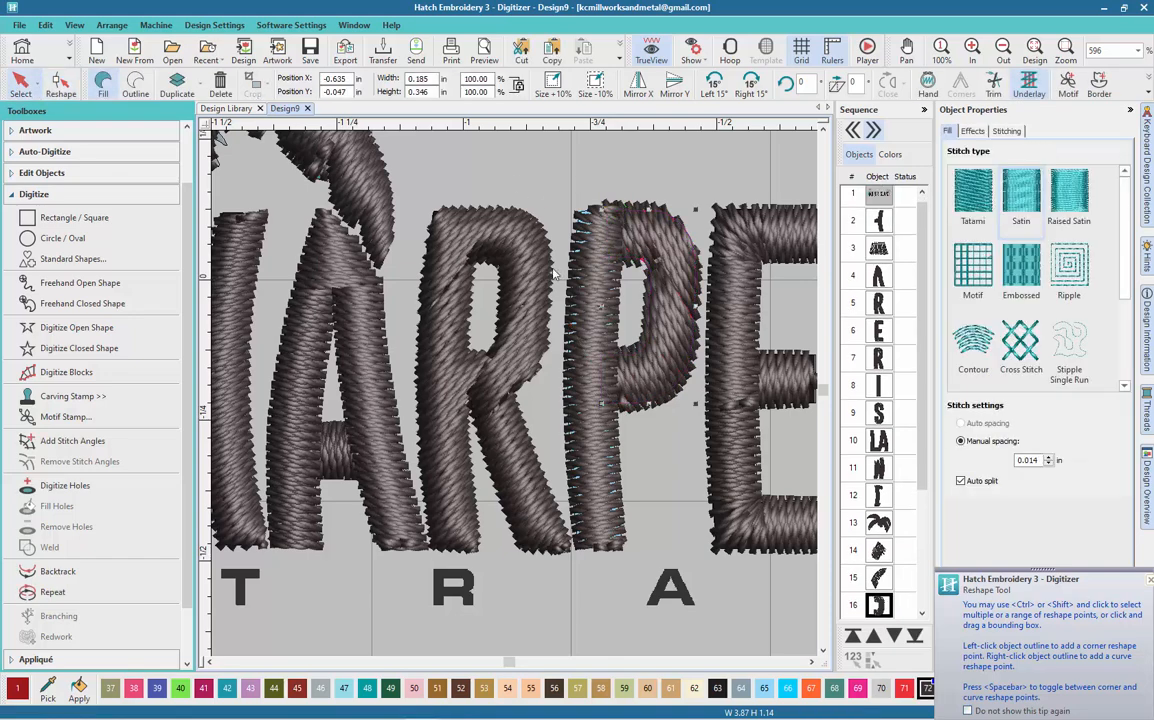
left_click(574, 262)
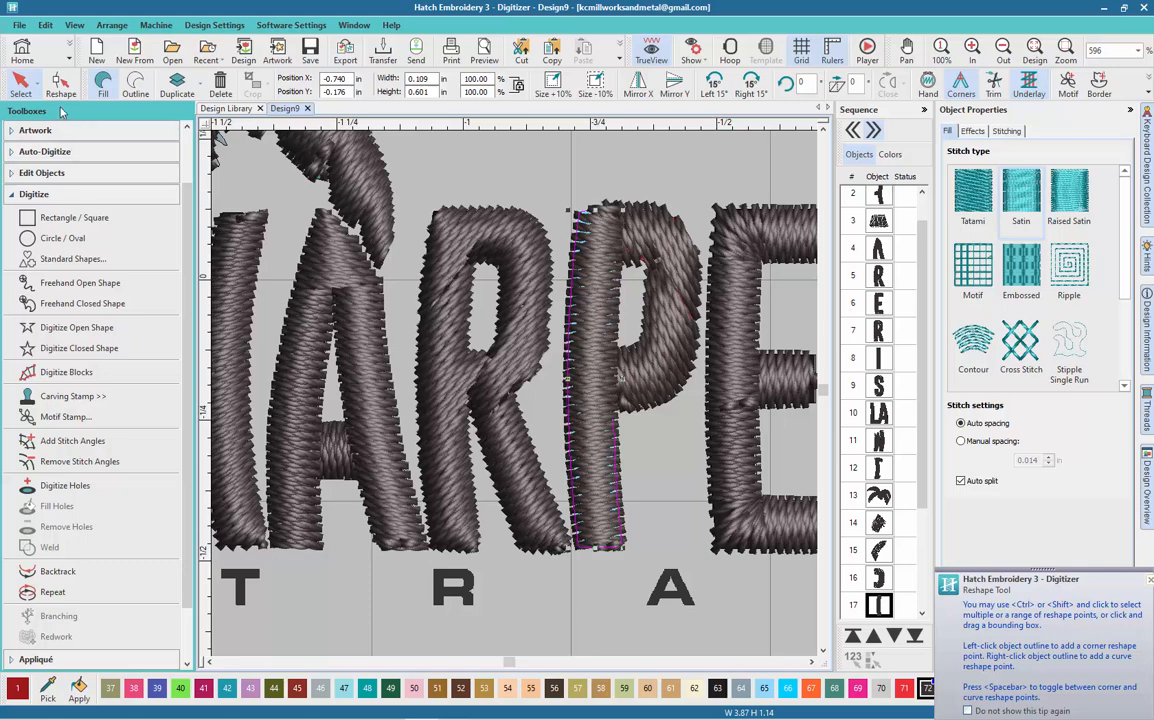
left_click(588, 190)
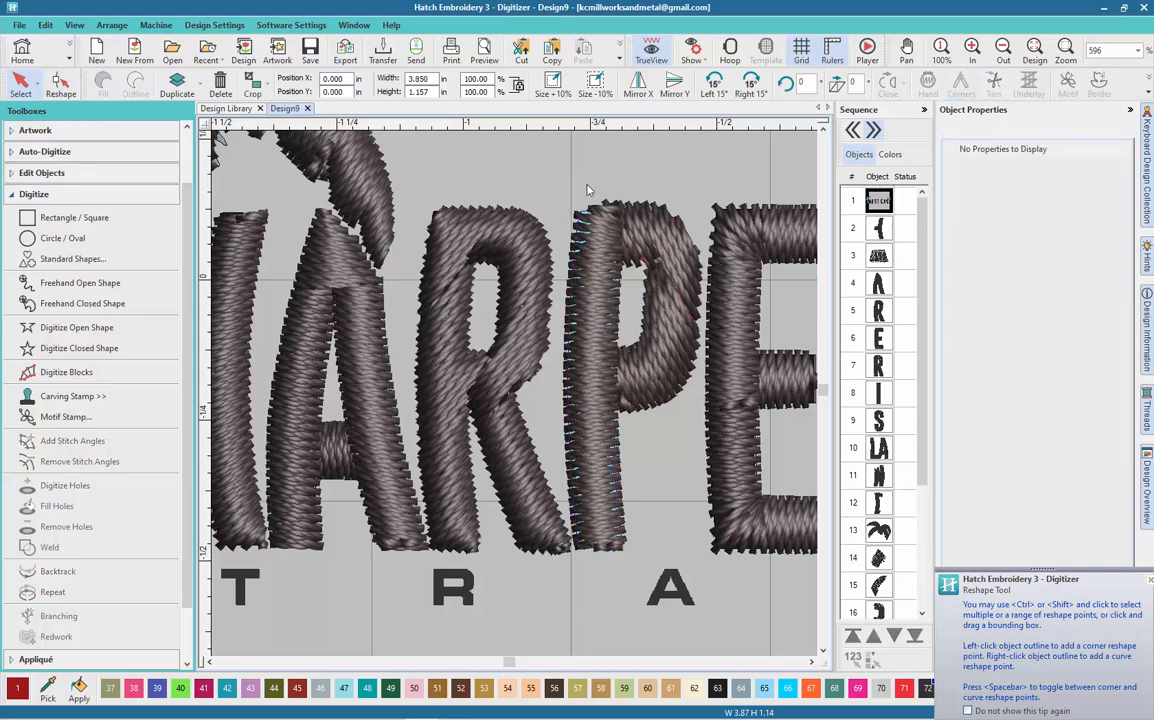
scroll(613, 193, "up", 3)
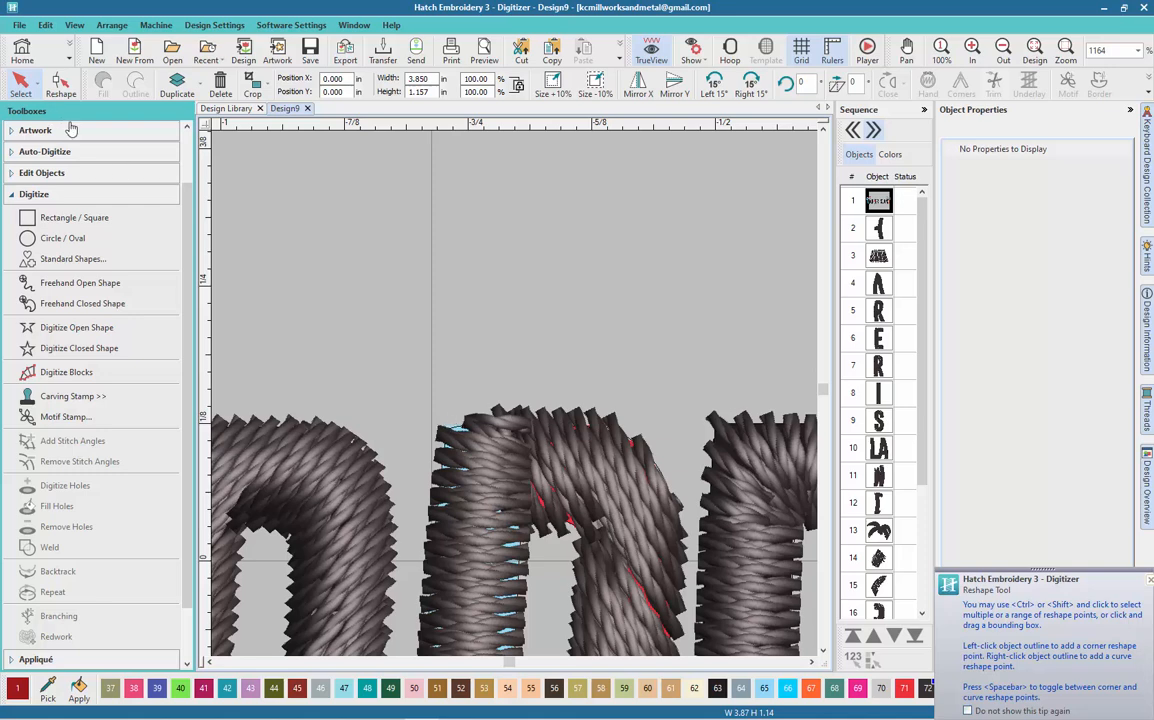
left_click(450, 447)
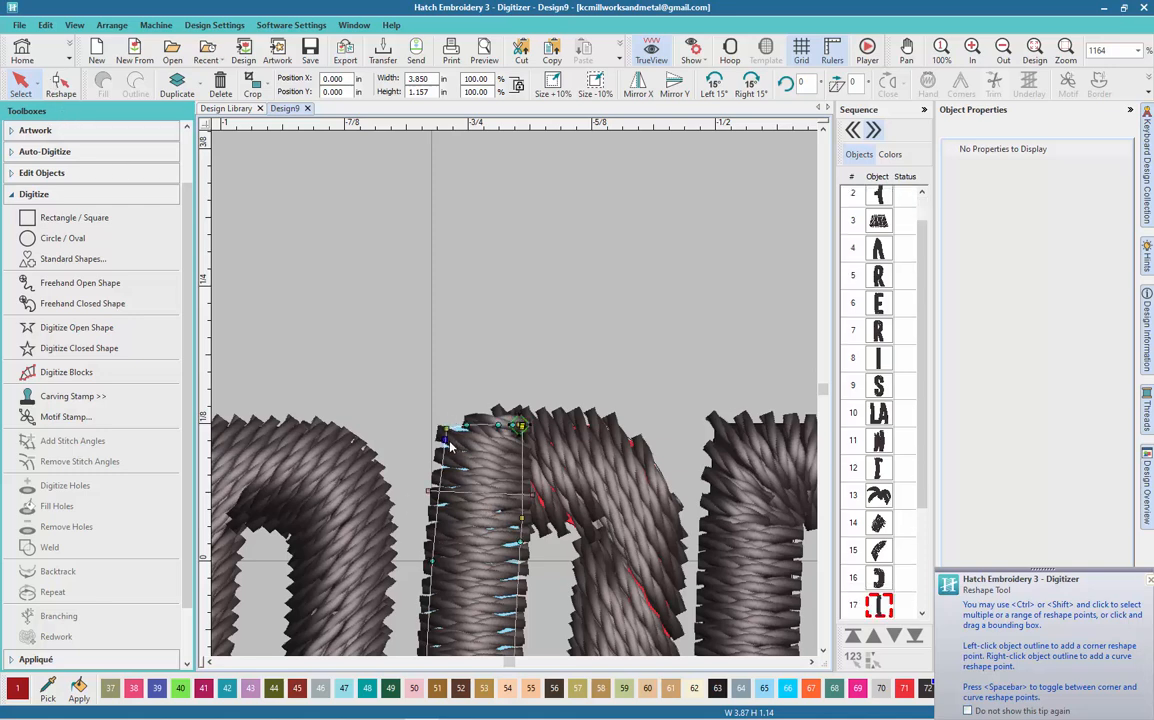
left_click(641, 396)
scroll(497, 424, "up", 2)
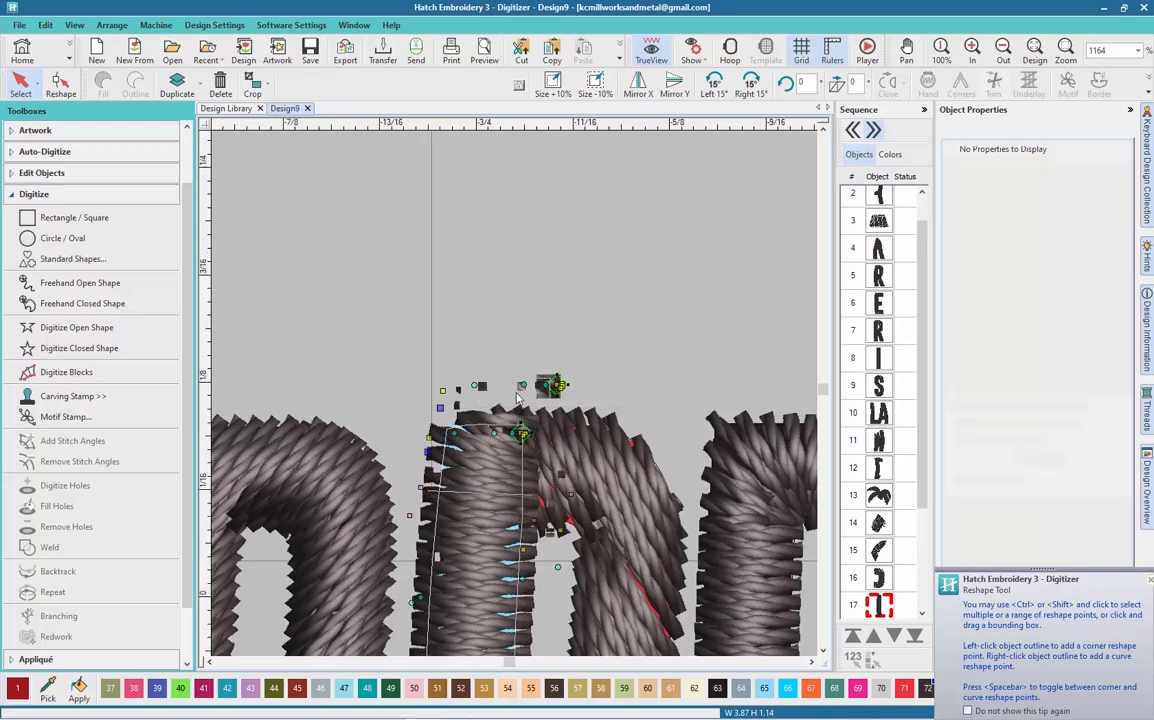
scroll(517, 398, "up", 3)
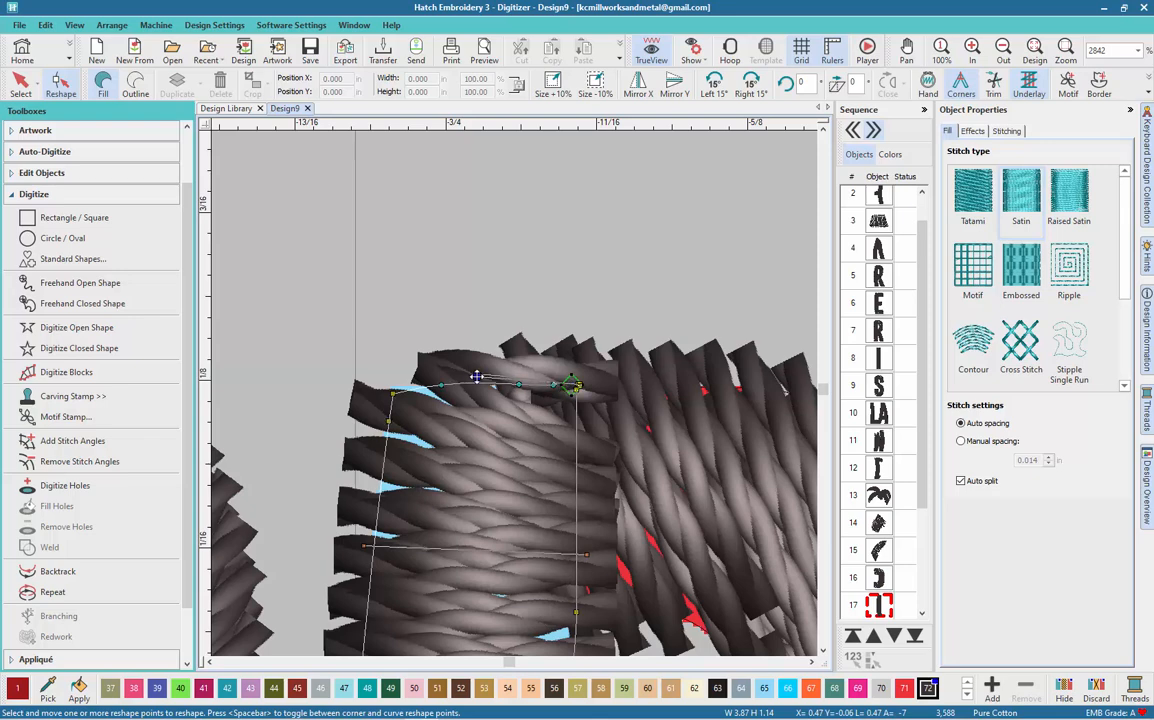
left_click_drag(538, 396, 540, 391)
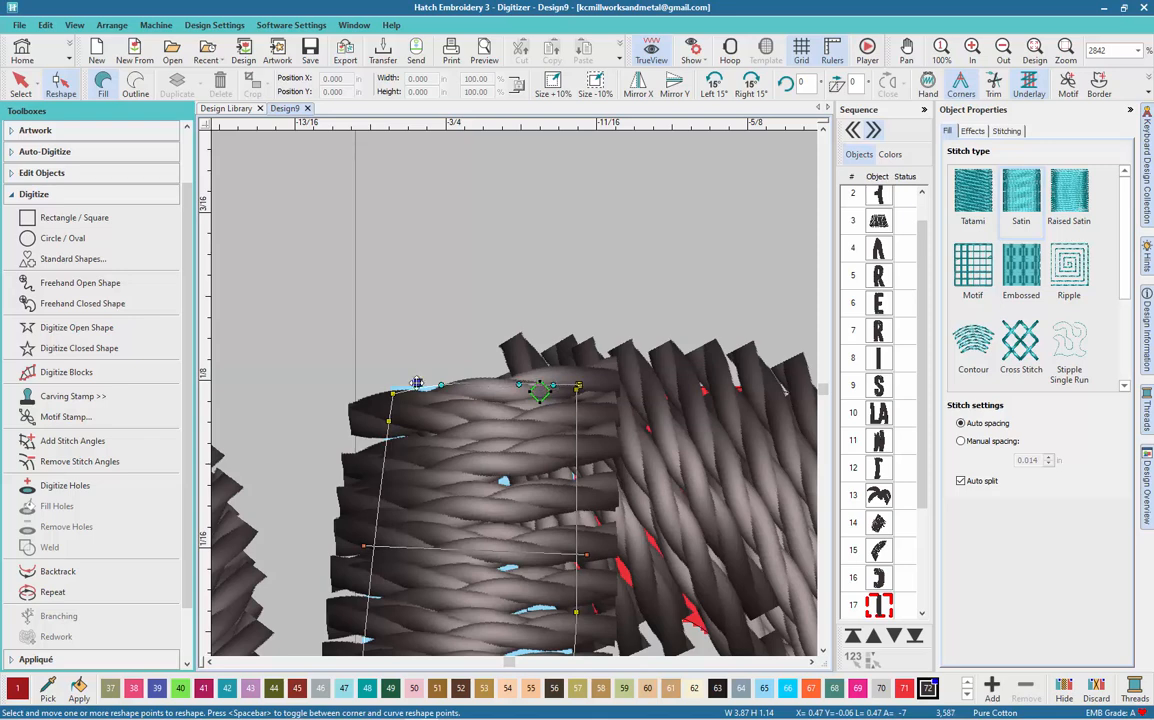
mouse_move(397, 387)
left_mouse_down()
mouse_move(384, 379)
mouse_move(408, 383)
left_mouse_up()
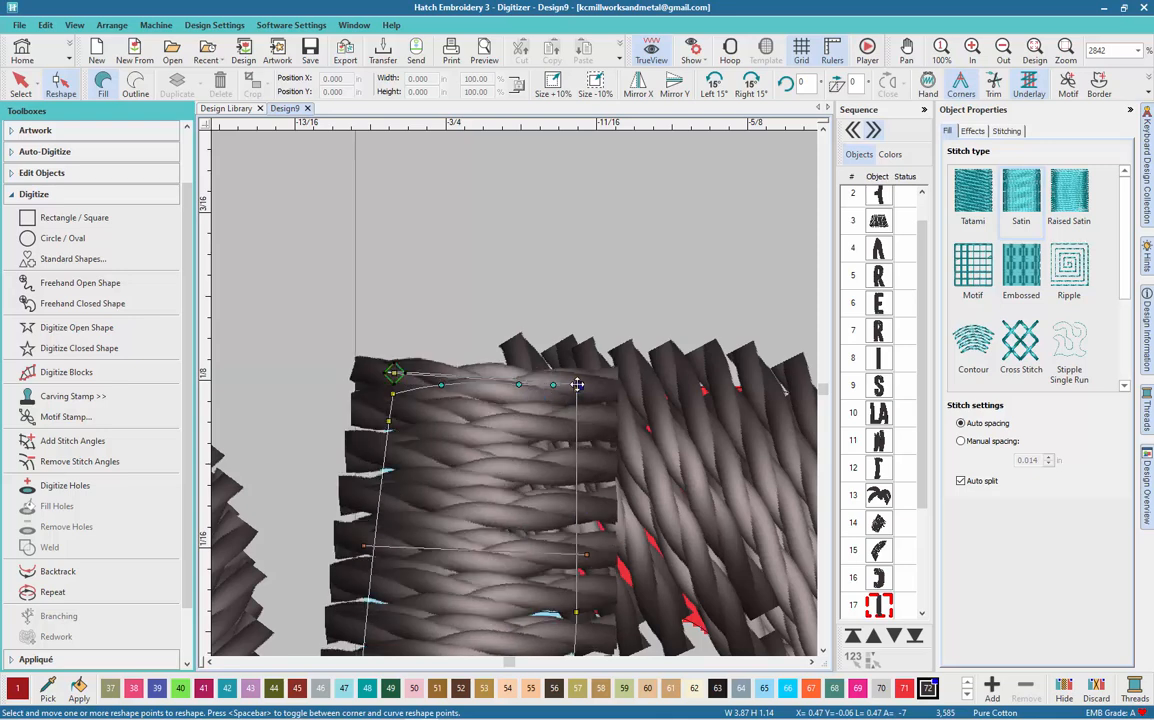
left_click_drag(578, 385, 557, 375)
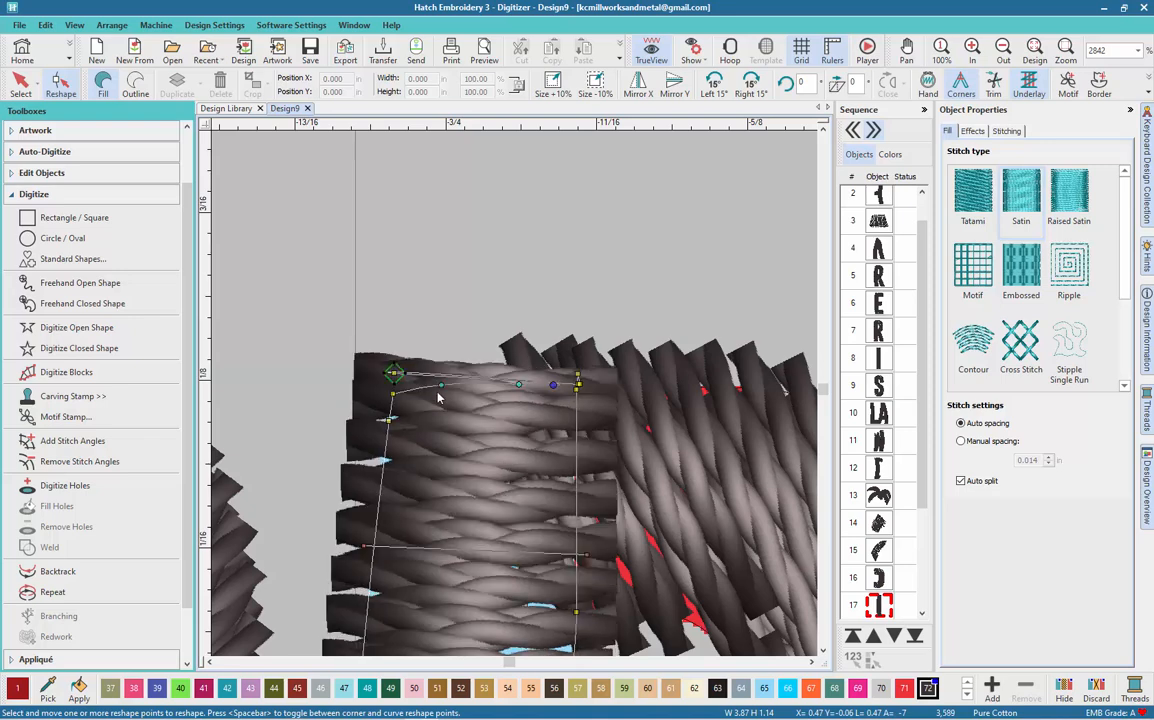
- Delete the surplus reshape points along the top of the P's stem and raise its two remaining top corners level with the bowl
left_click(397, 373)
key("Delete")
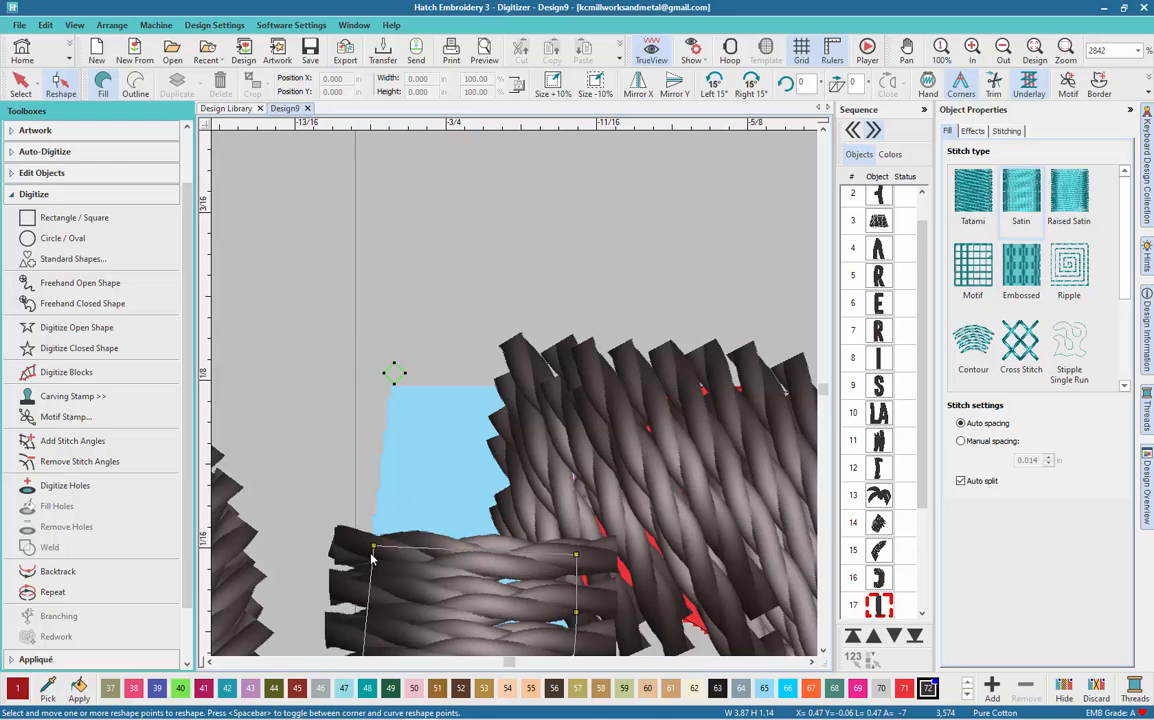
left_click_drag(371, 547, 390, 377)
left_click(577, 553)
left_click_drag(577, 553, 585, 363)
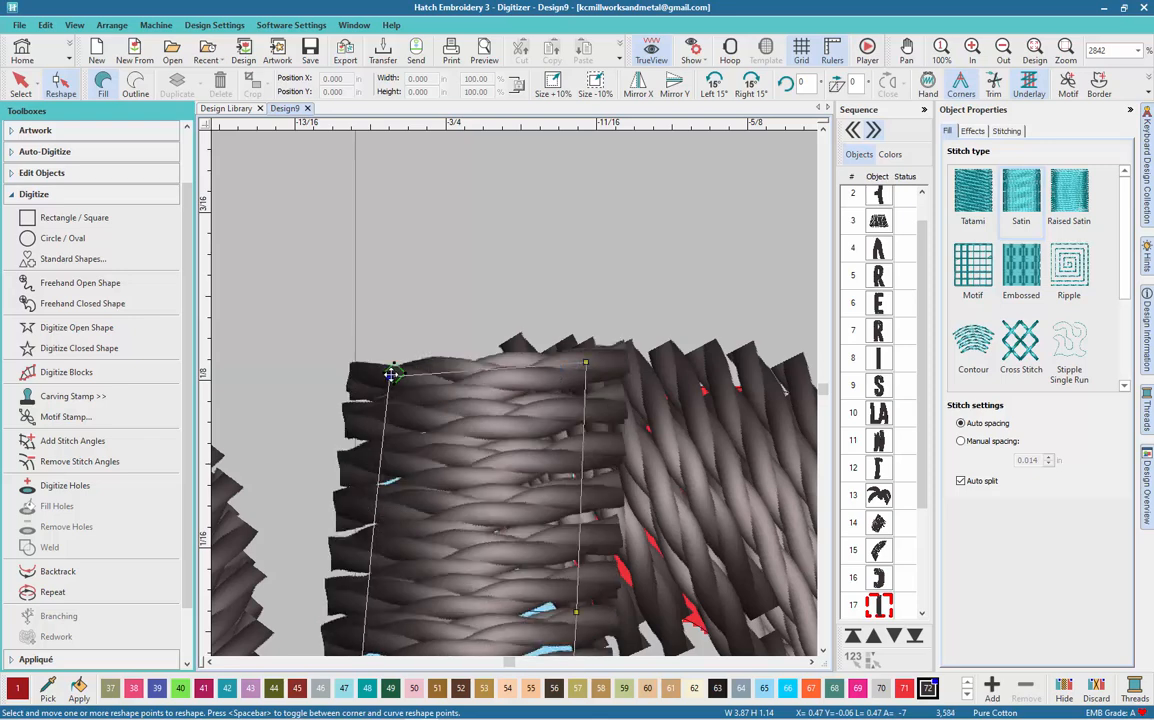
left_click_drag(391, 374, 378, 364)
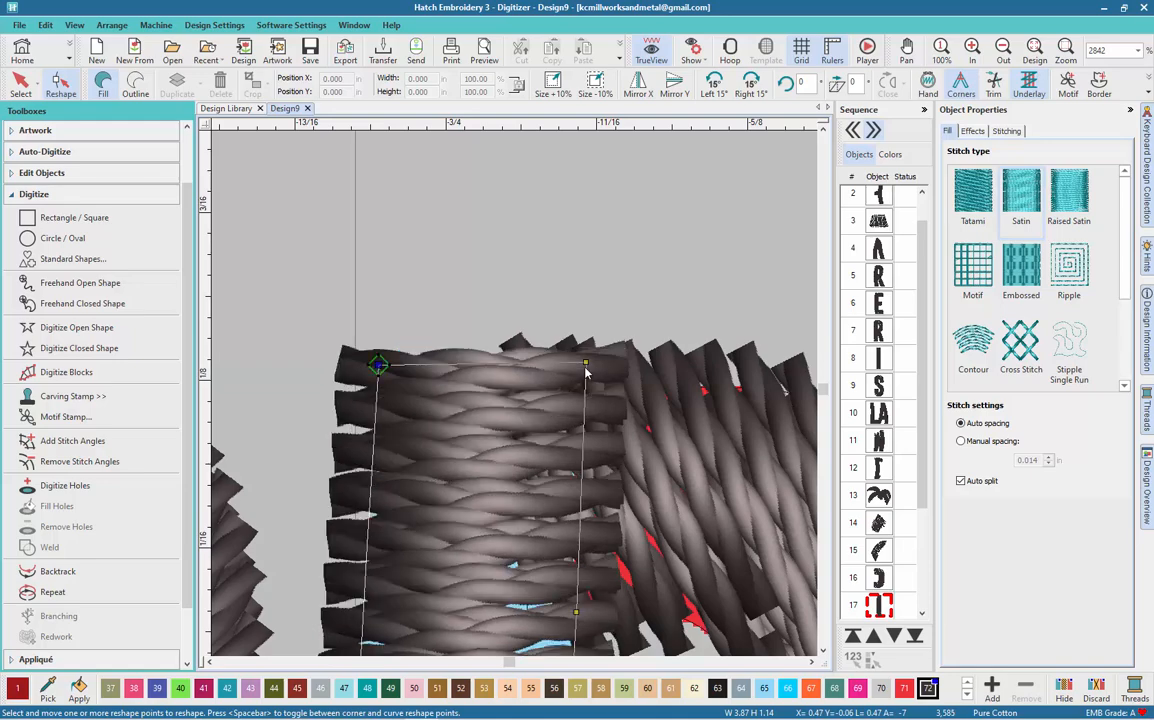
- Examine the P's reshaped stem against its bowl and the neighbouring R and E
scroll(464, 354, "down", 4)
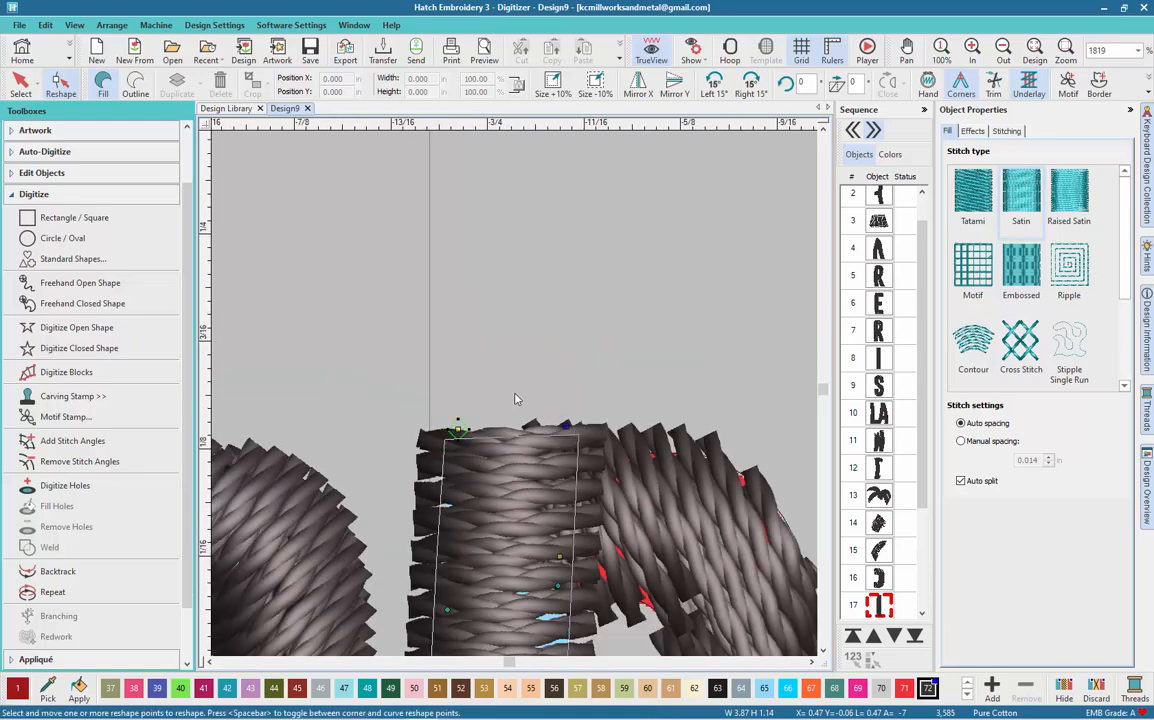
scroll(516, 399, "down", 2)
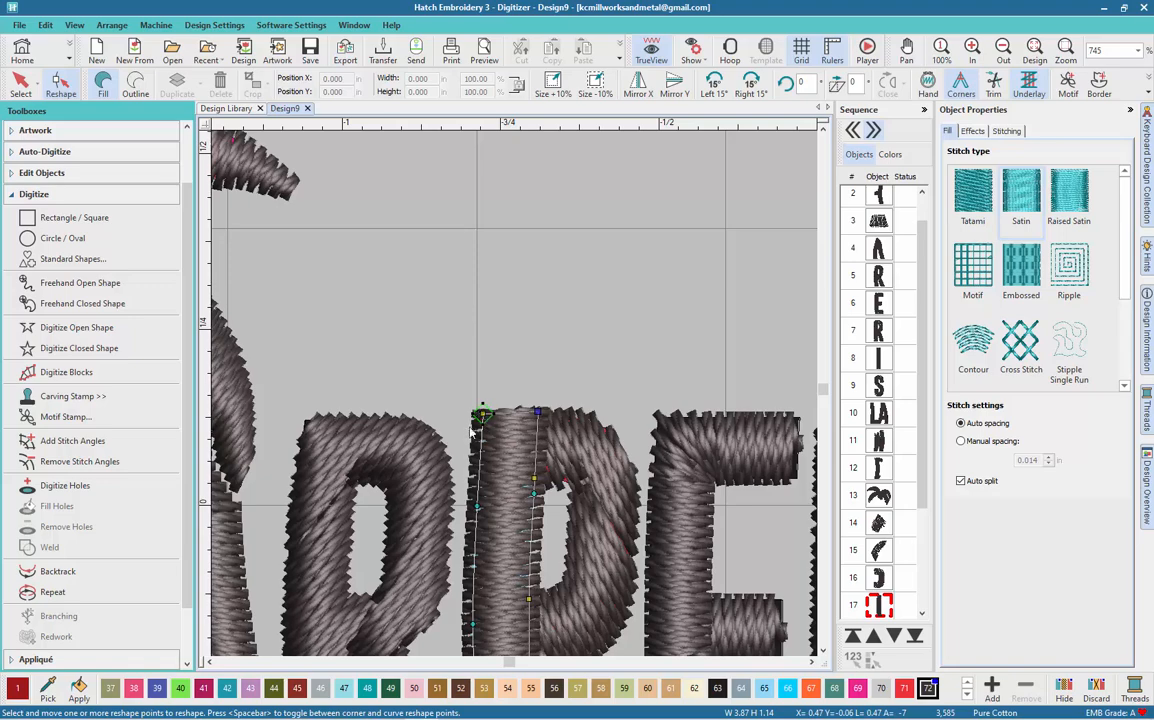
scroll(531, 347, "down", 3)
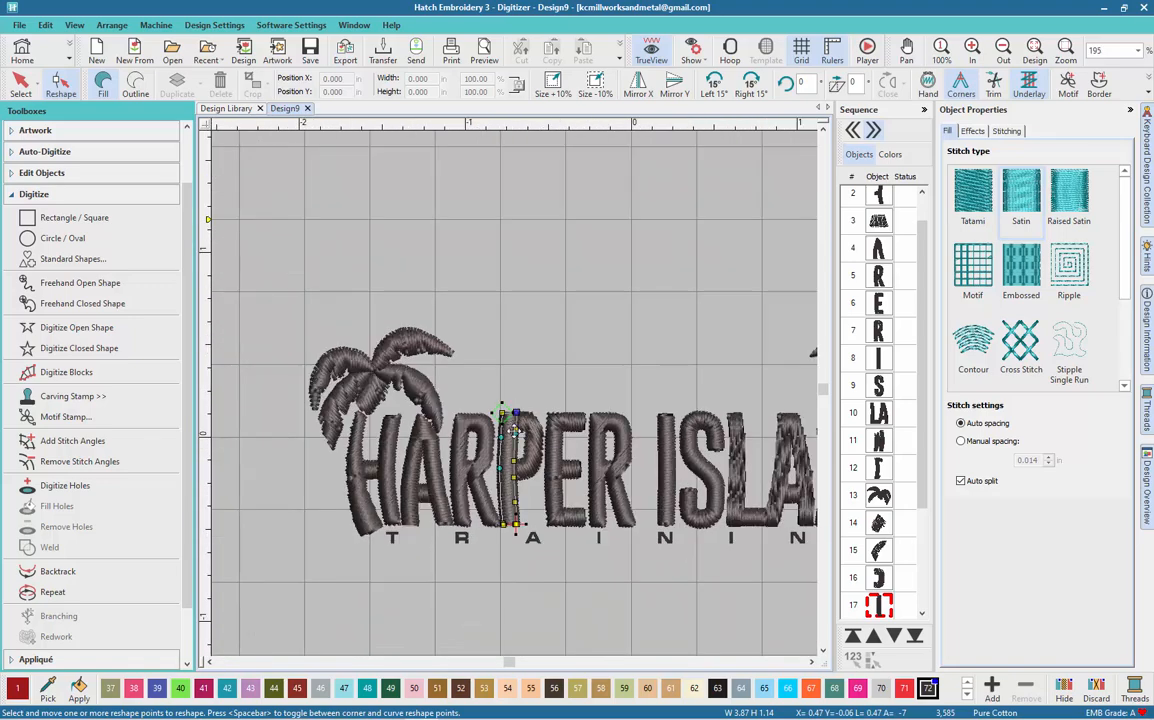
scroll(518, 398, "up", 4)
scroll(516, 399, "up", 1)
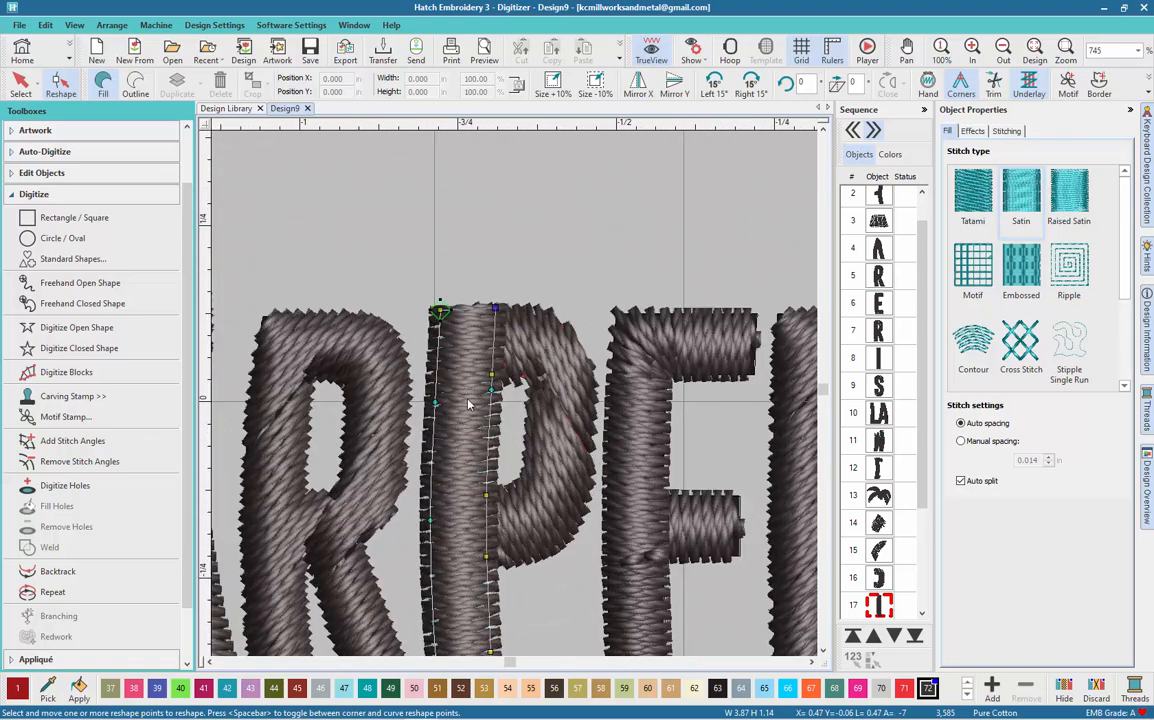
scroll(516, 440, "up", 1)
left_click(514, 440)
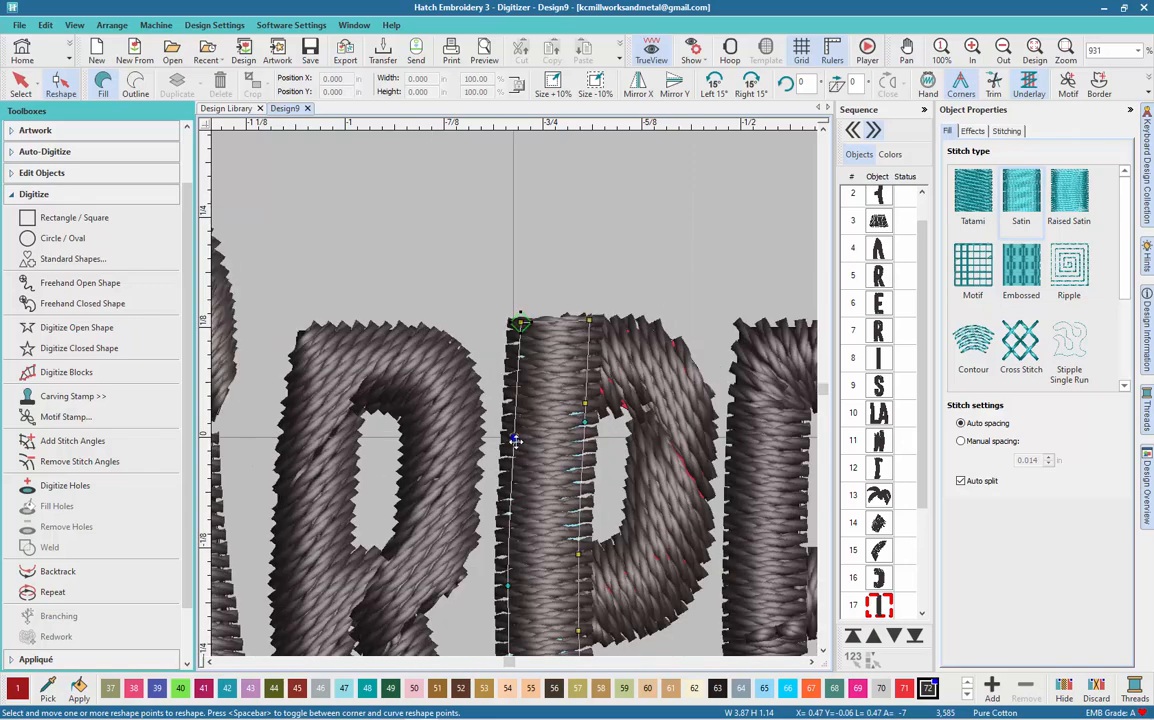
scroll(507, 425, "down", 2)
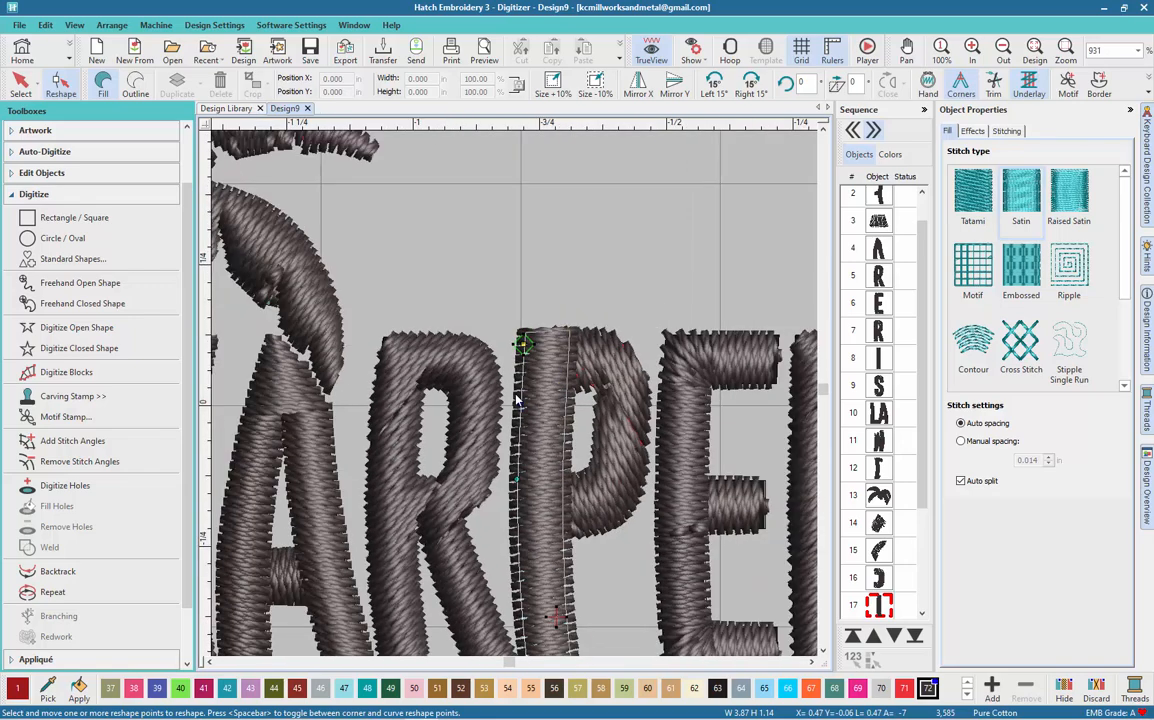
scroll(392, 430, "up", 1)
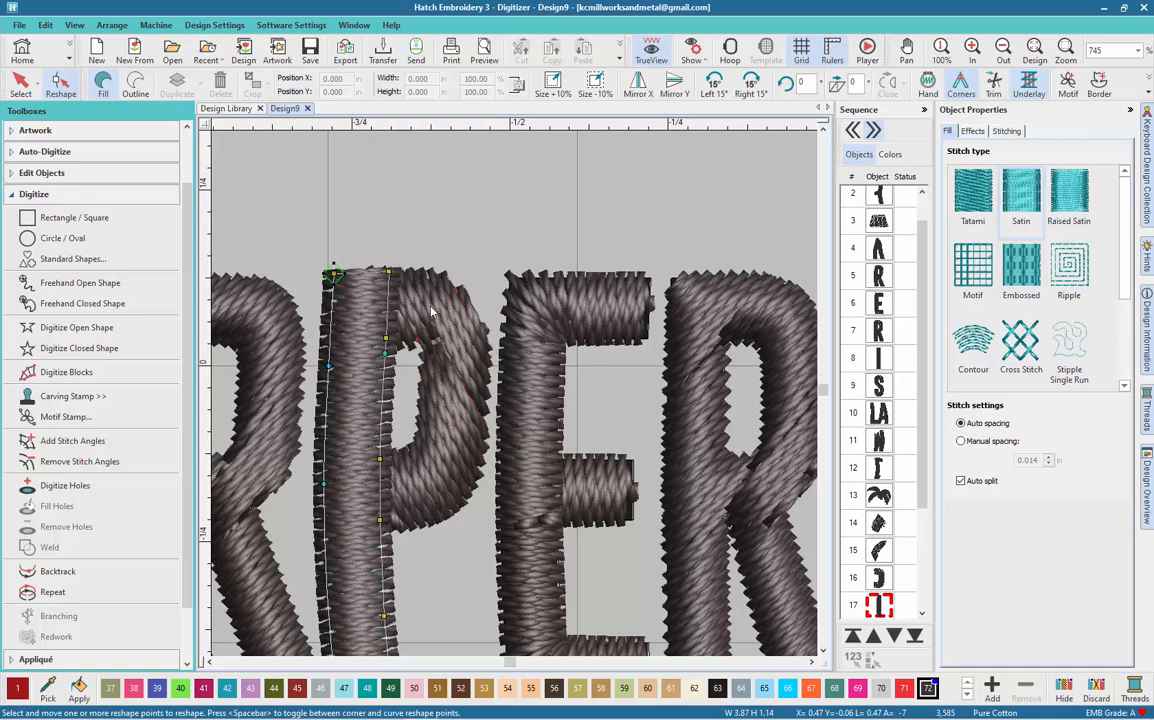
- Select the P's bowl and add stitch angles fanning around its upper curve and across its upright side
left_click(62, 88)
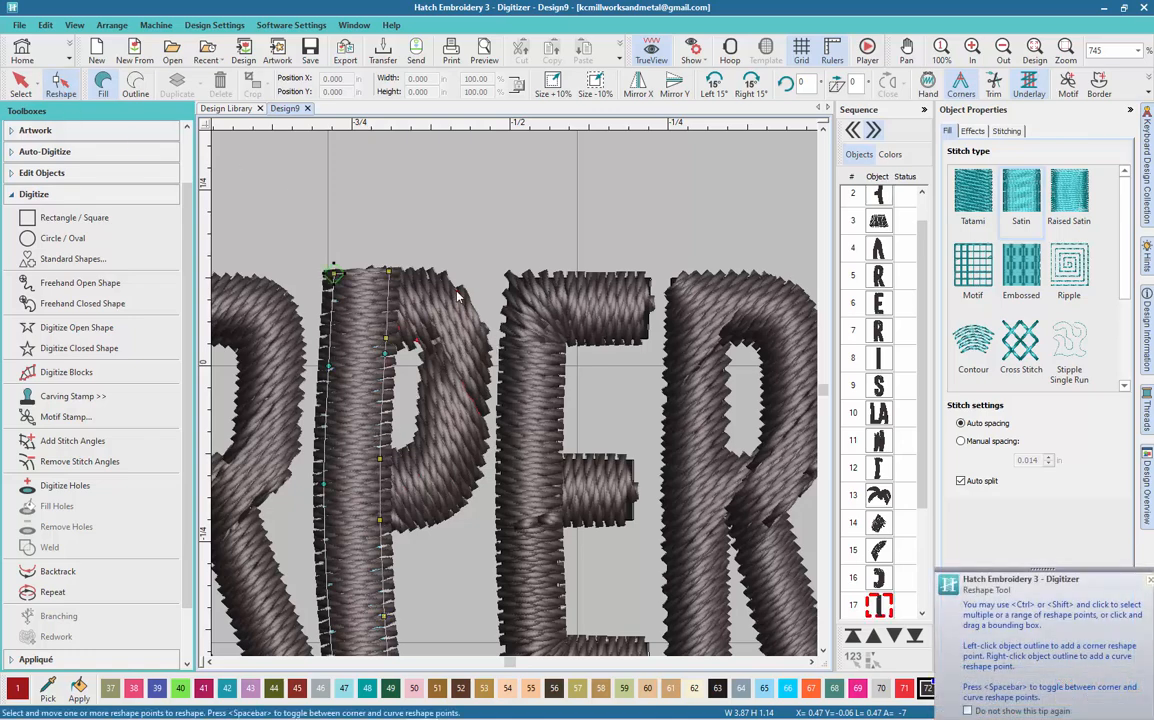
key("Escape")
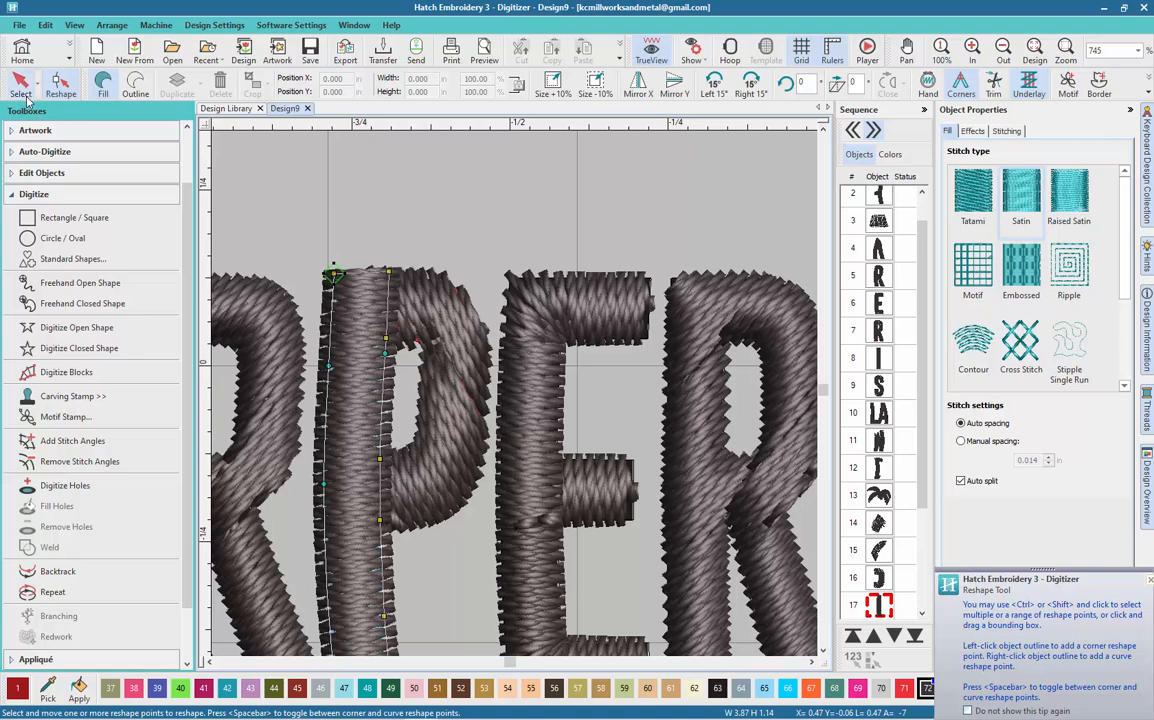
left_click(454, 349)
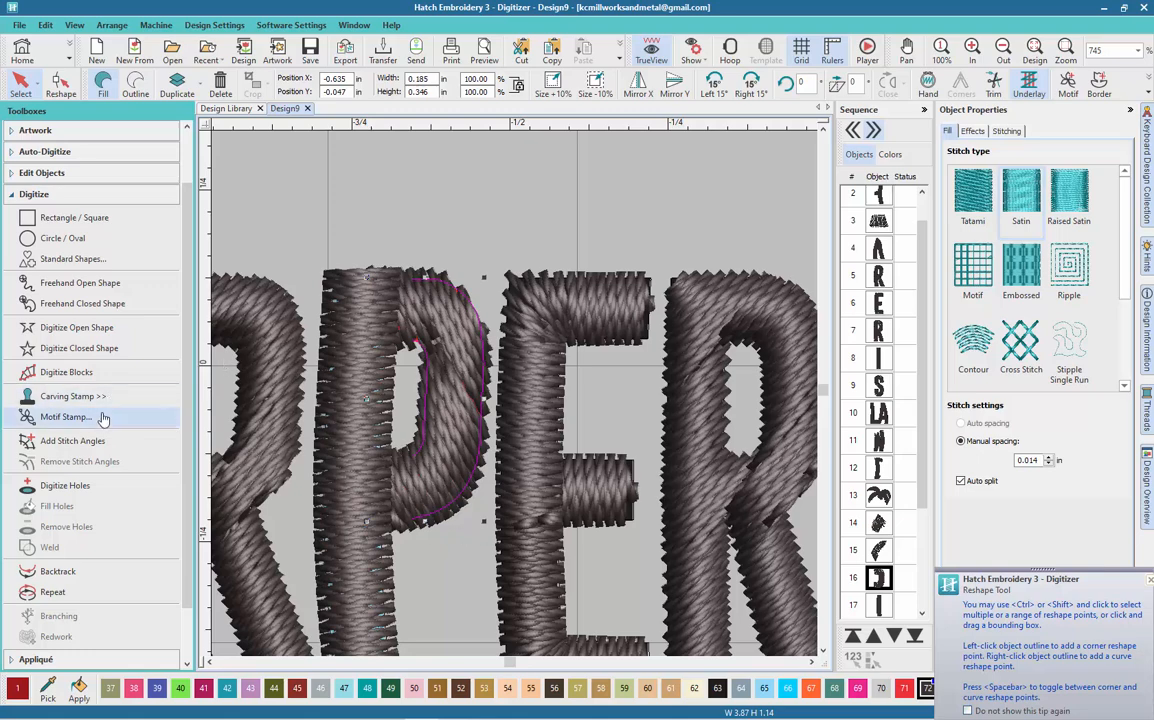
left_click(393, 370)
key("v")
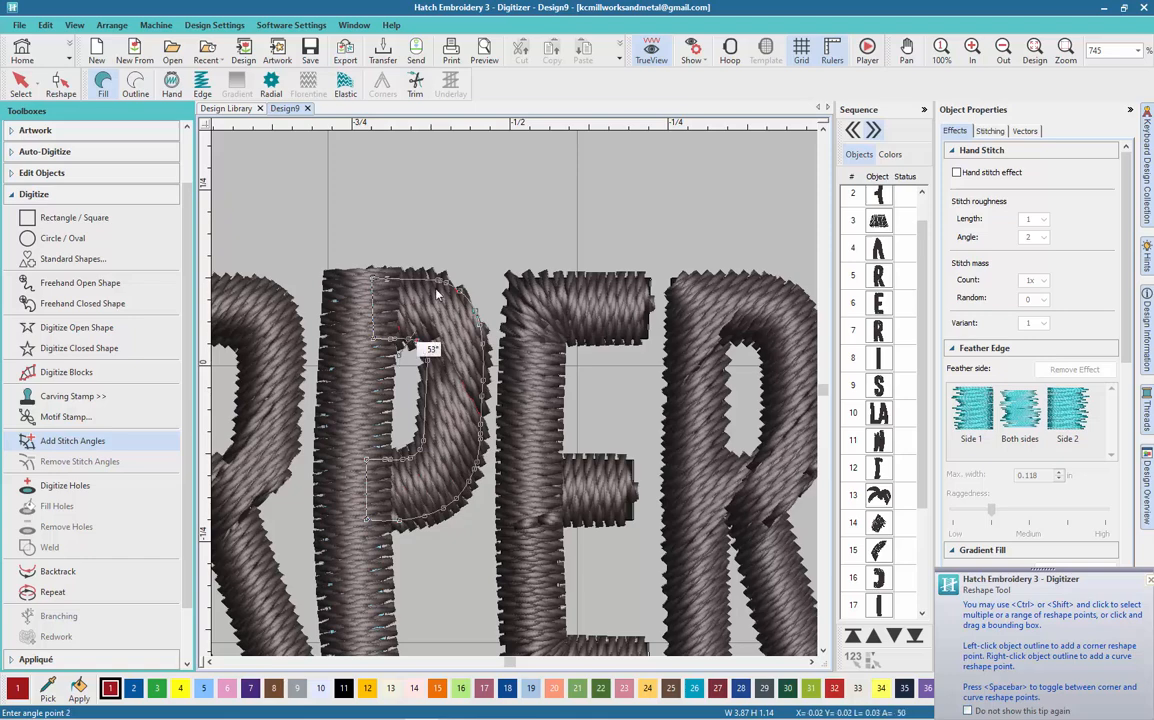
left_click(410, 370)
left_click(492, 337)
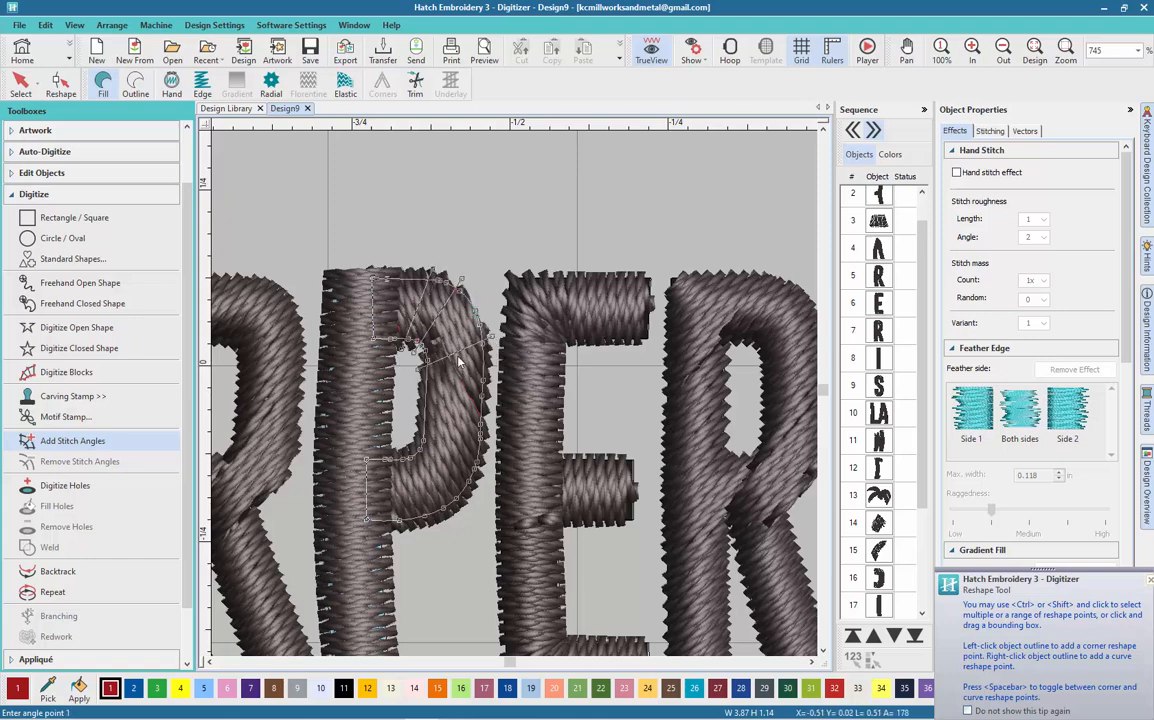
left_click(419, 390)
left_click(499, 390)
- Add further stitch angles around the lower curve of the P's bowl and regenerate its stitches
left_click(411, 404)
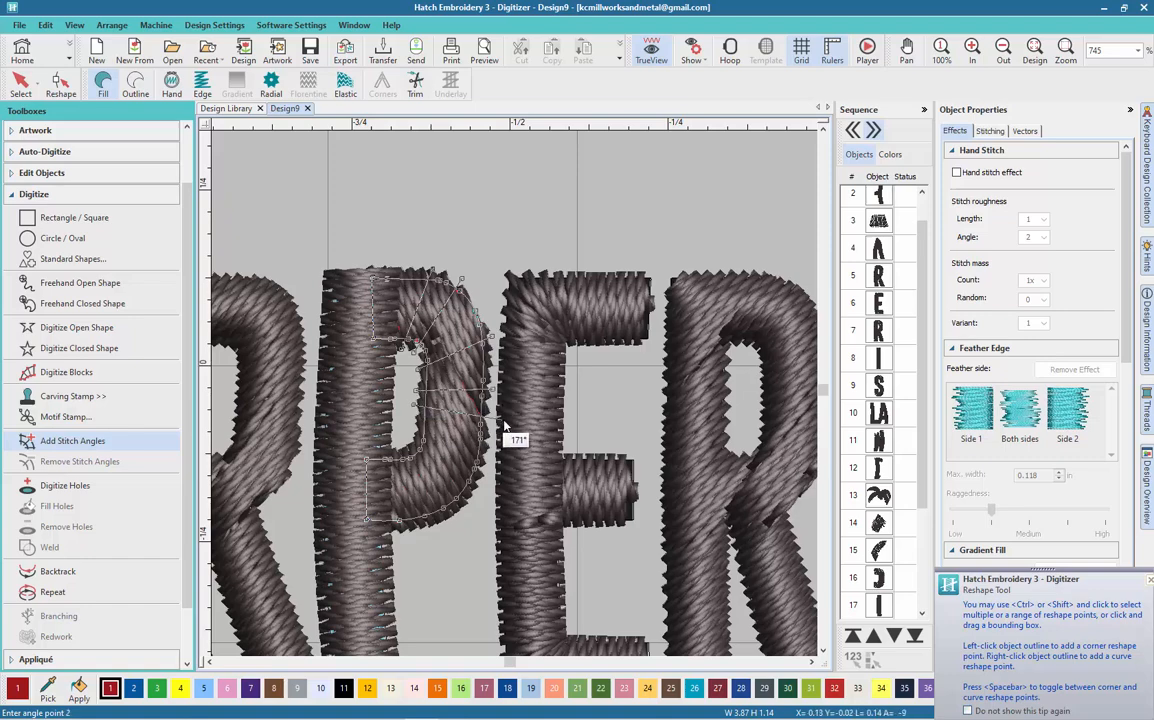
left_click(501, 419)
left_click(415, 424)
left_click(497, 475)
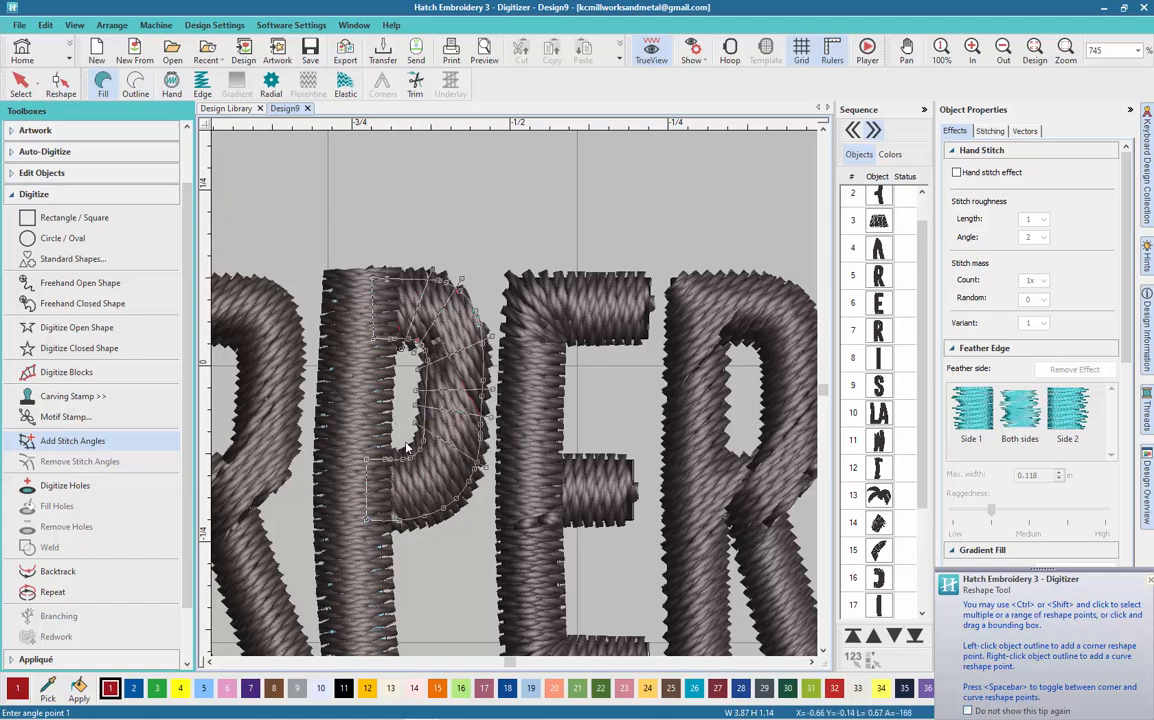
left_click(403, 446)
left_click(458, 521)
key("Return")
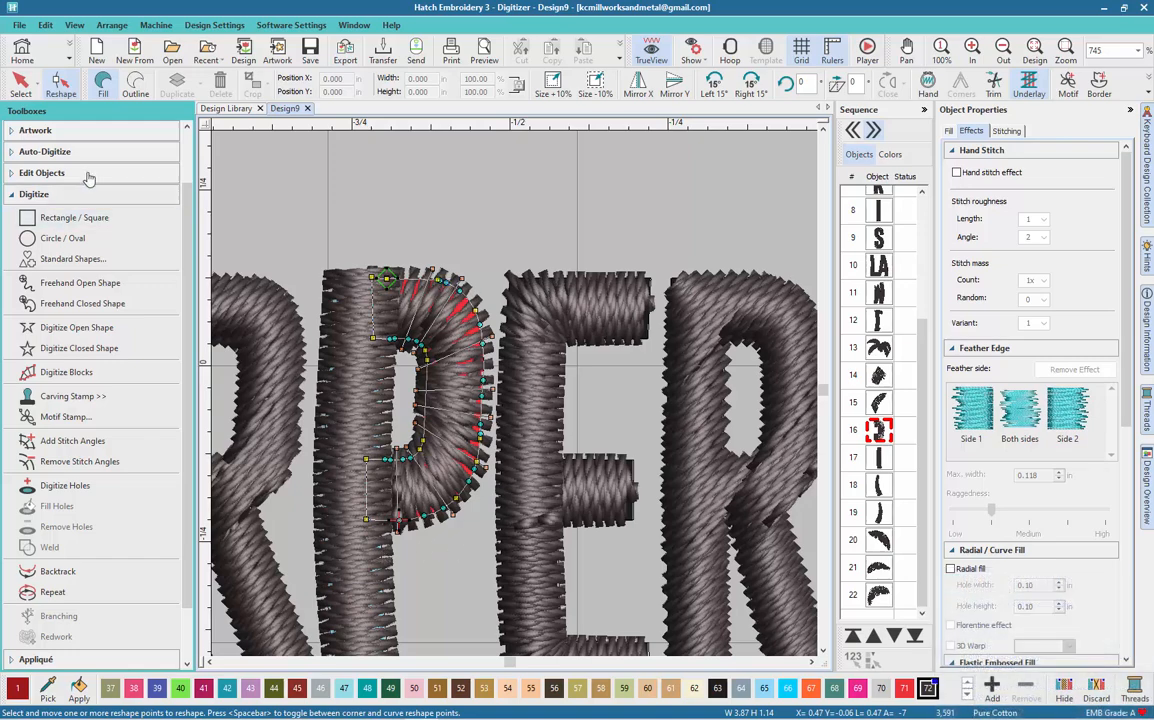
- Deselect the P's bowl and compare its turning stitches with the other letters of HARPER
left_click(21, 82)
left_click(368, 208)
scroll(518, 404, "down", 3)
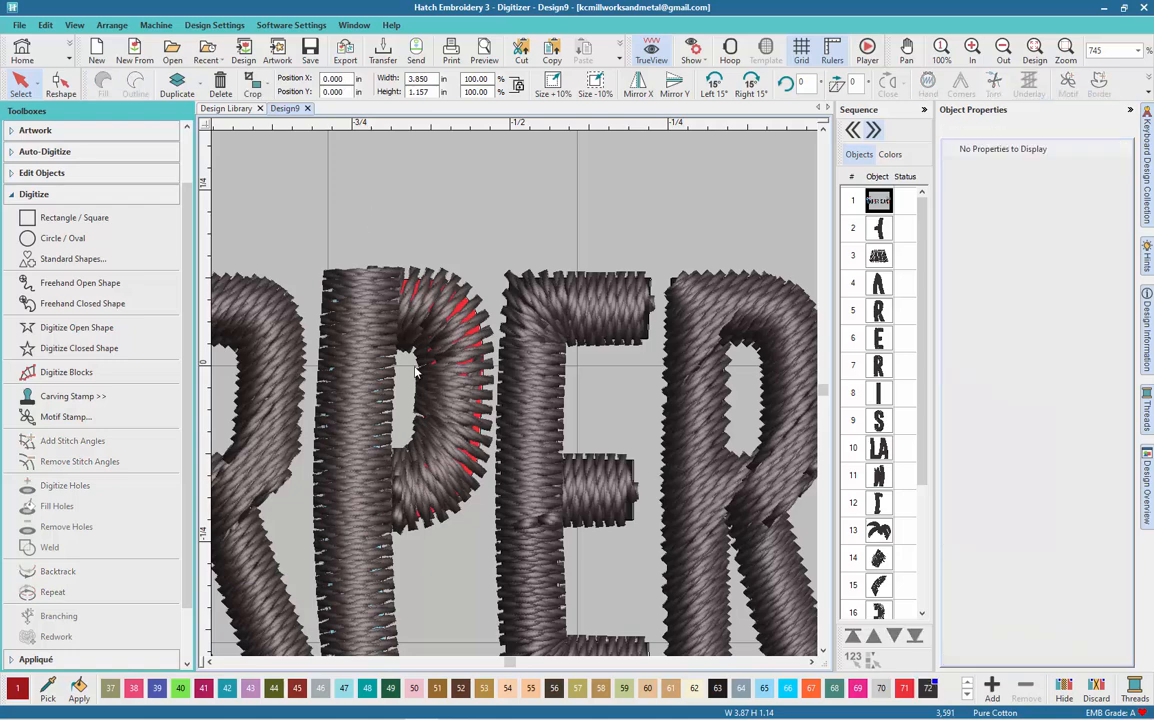
key("d")
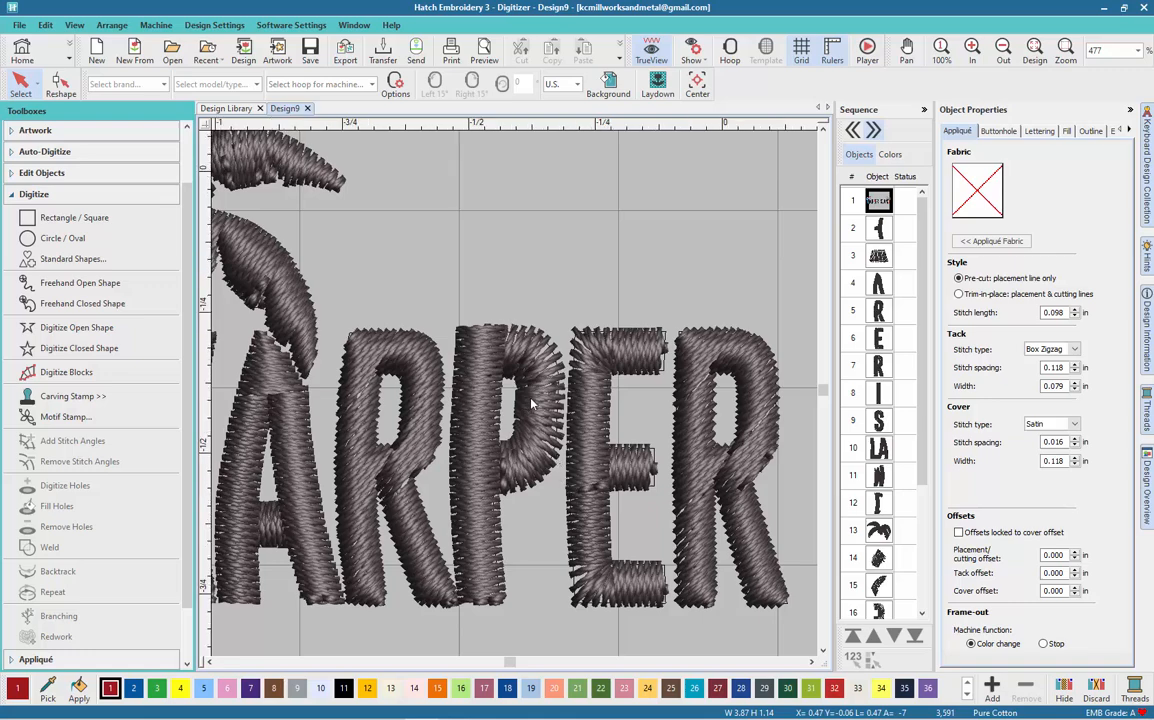
- Examine the E's corner stitching and arm ends against the neighbouring P and second R of HARPER
scroll(531, 404, "up", 1)
scroll(505, 406, "down", 2)
scroll(556, 239, "up", 1)
scroll(517, 401, "up", 1)
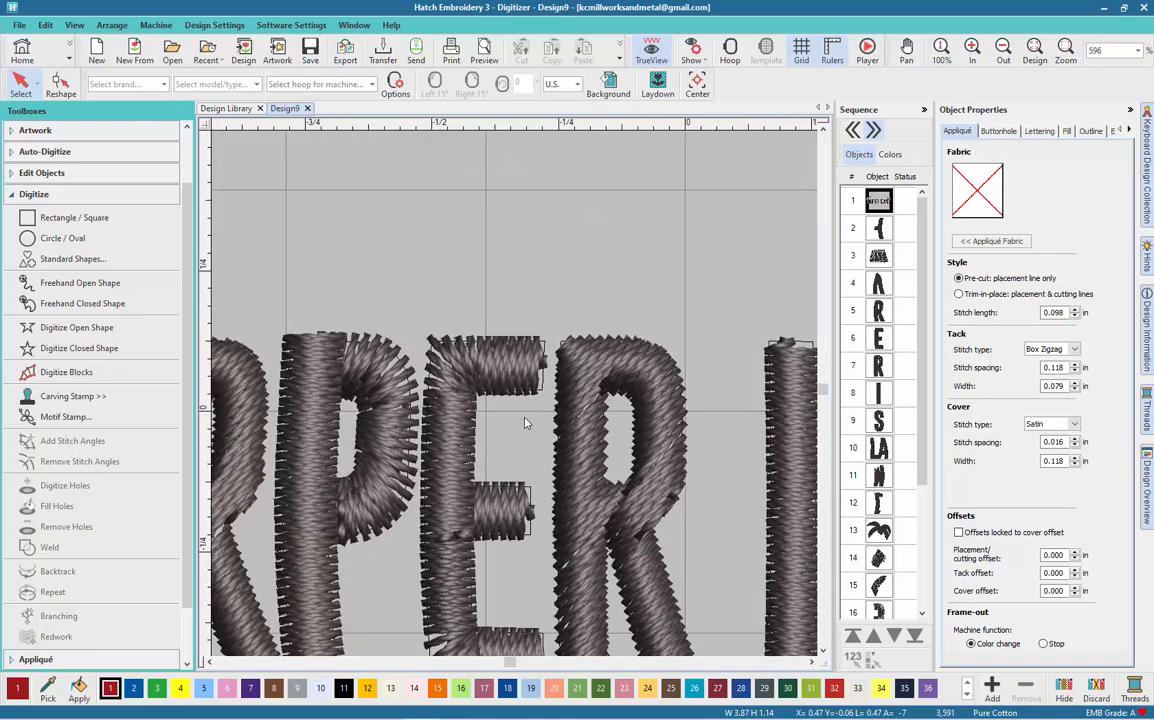
scroll(517, 401, "down", 2)
scroll(515, 399, "up", 1)
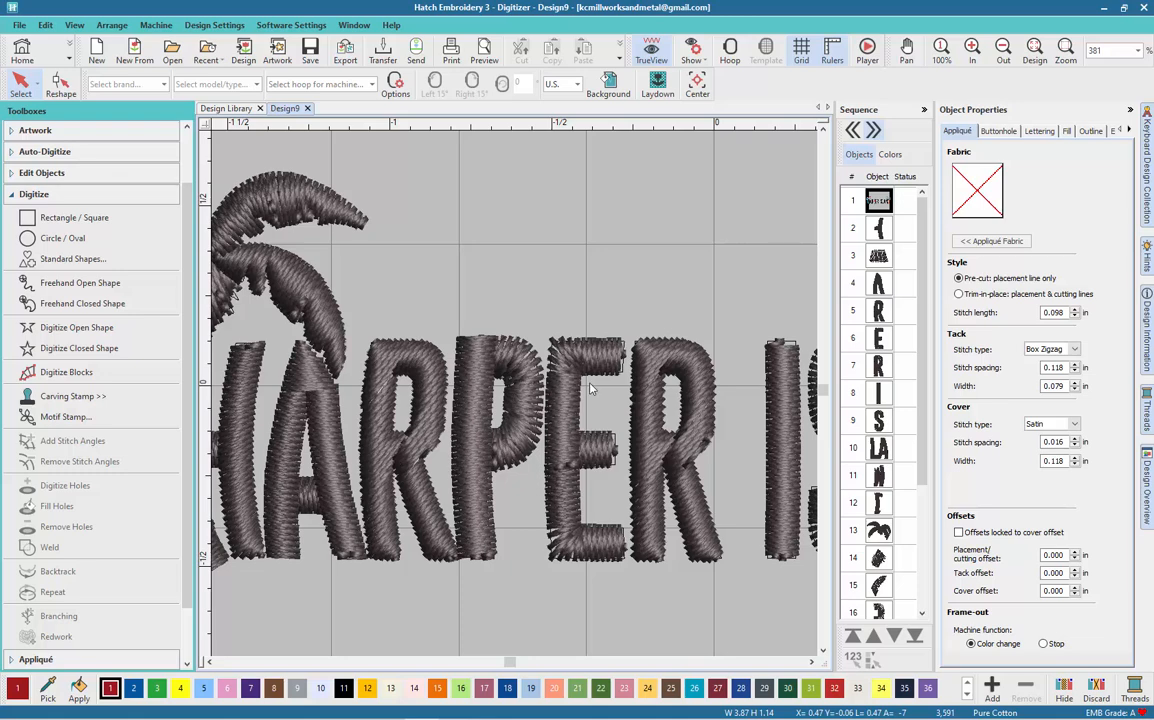
scroll(531, 344, "up", 2)
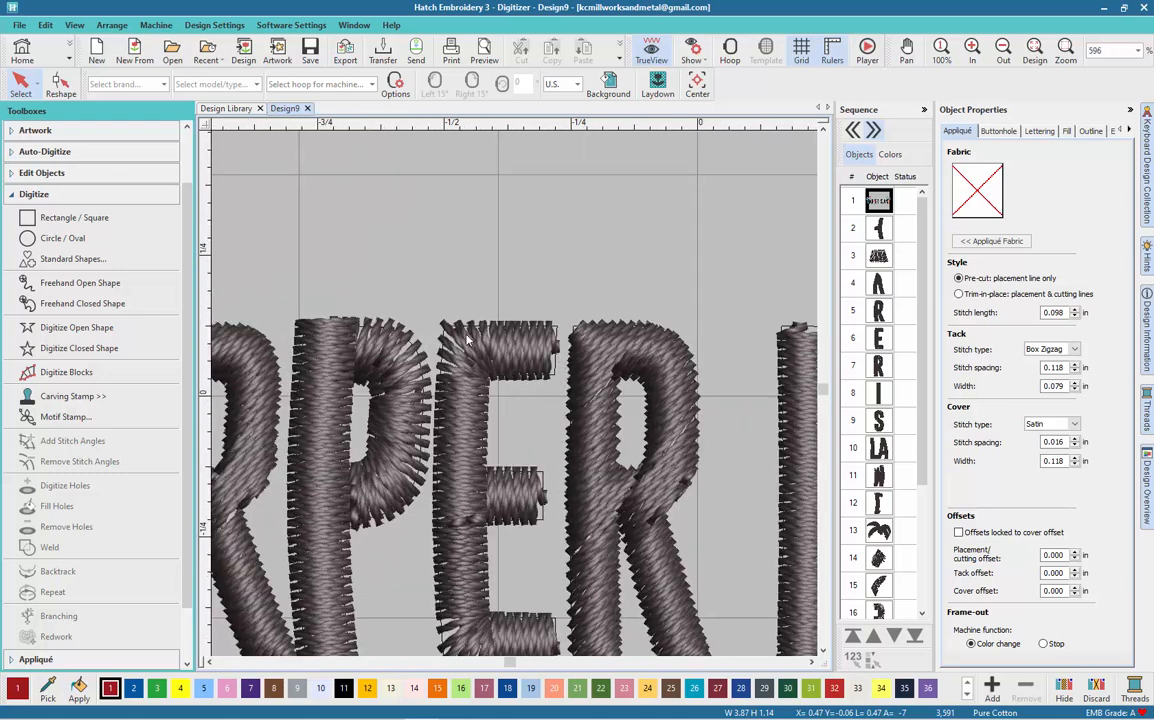
scroll(517, 400, "down", 1)
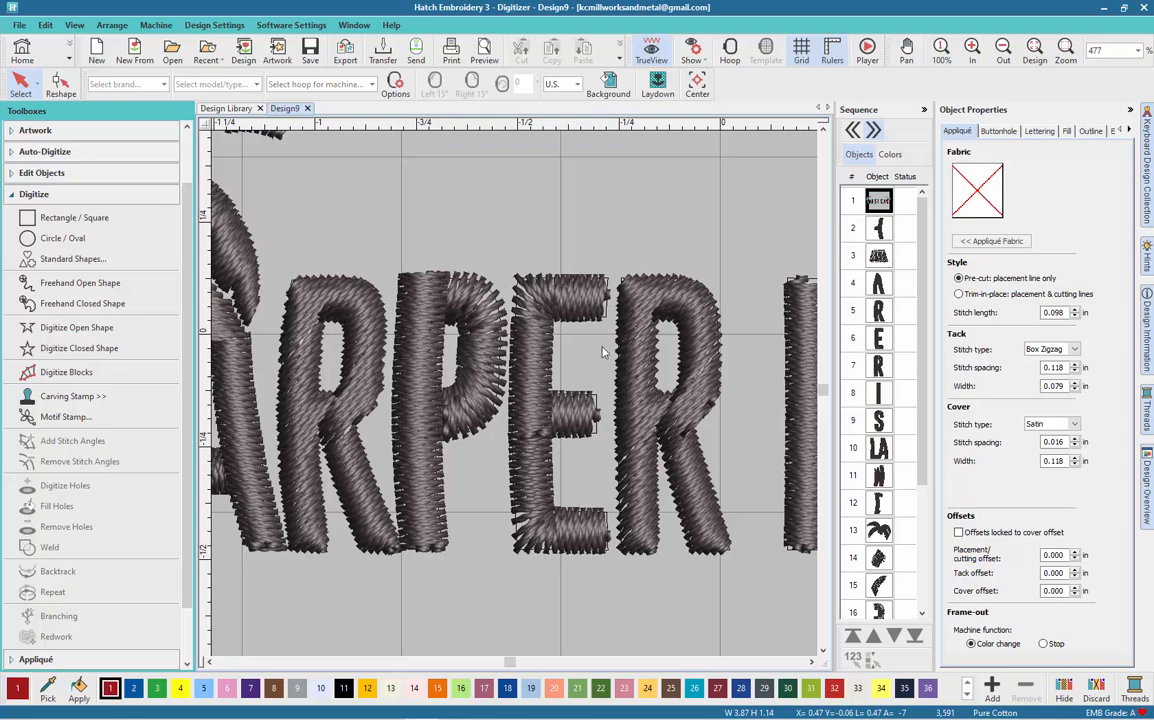
- Reshape the E so the start and end points on its top arm's tip sit at the upper and lower outer corners
scroll(474, 393, "up", 5)
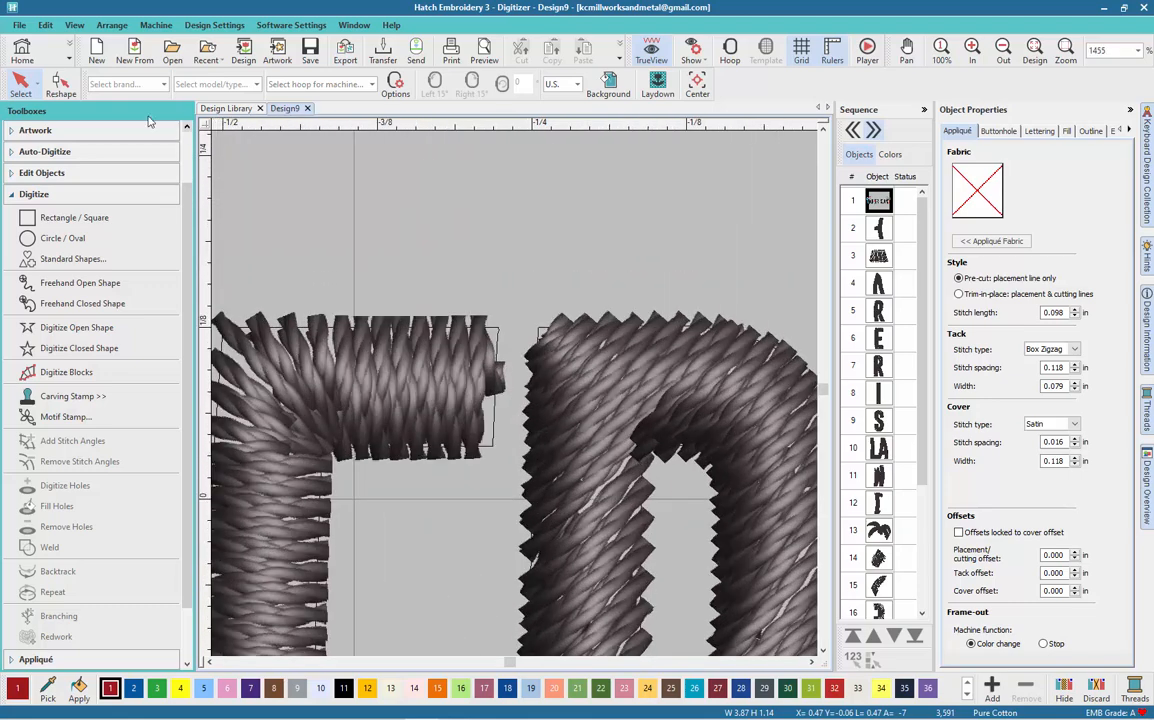
key("h")
left_click(491, 341)
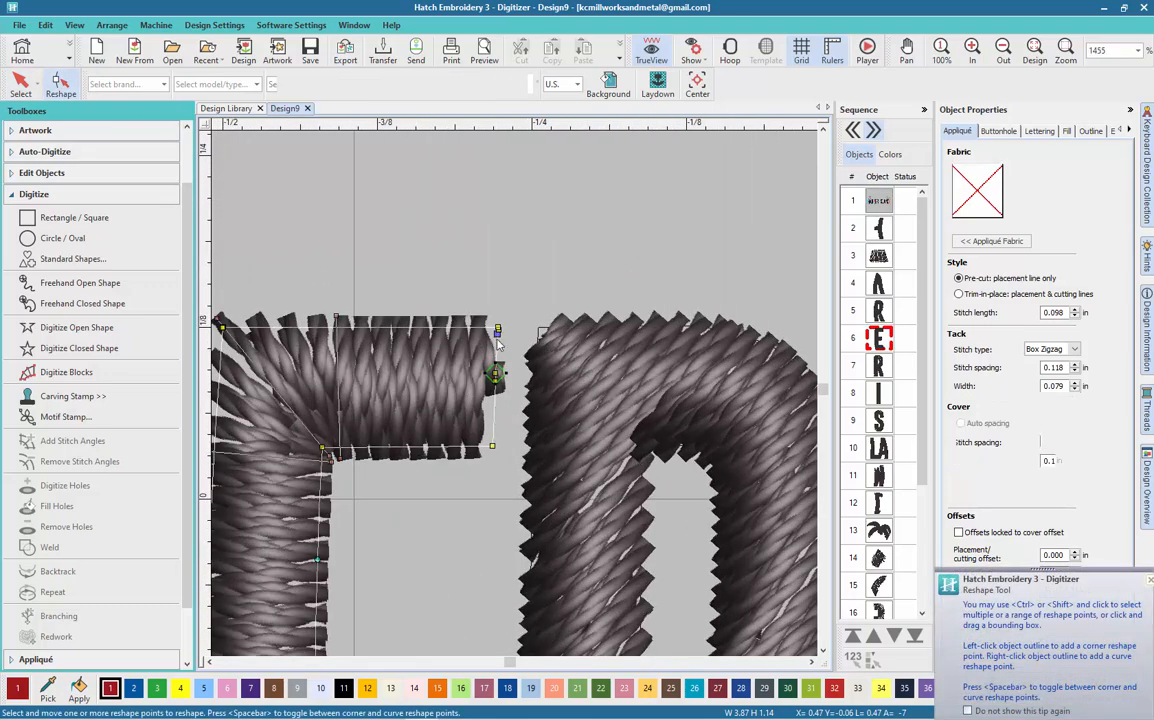
left_click_drag(496, 341, 498, 328)
left_click_drag(496, 383, 495, 447)
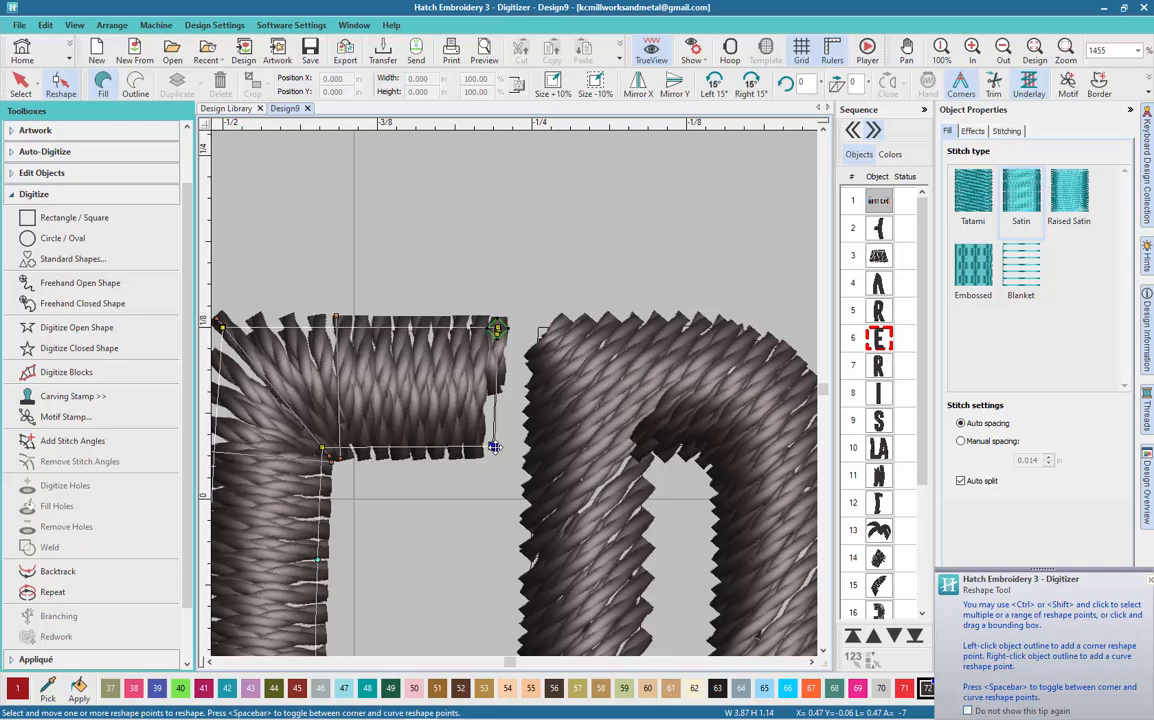
- Move the outer ends of the stitch angle lines beside the E's upper corner closer to that corner
scroll(516, 399, "down", 2)
scroll(516, 399, "up", 1)
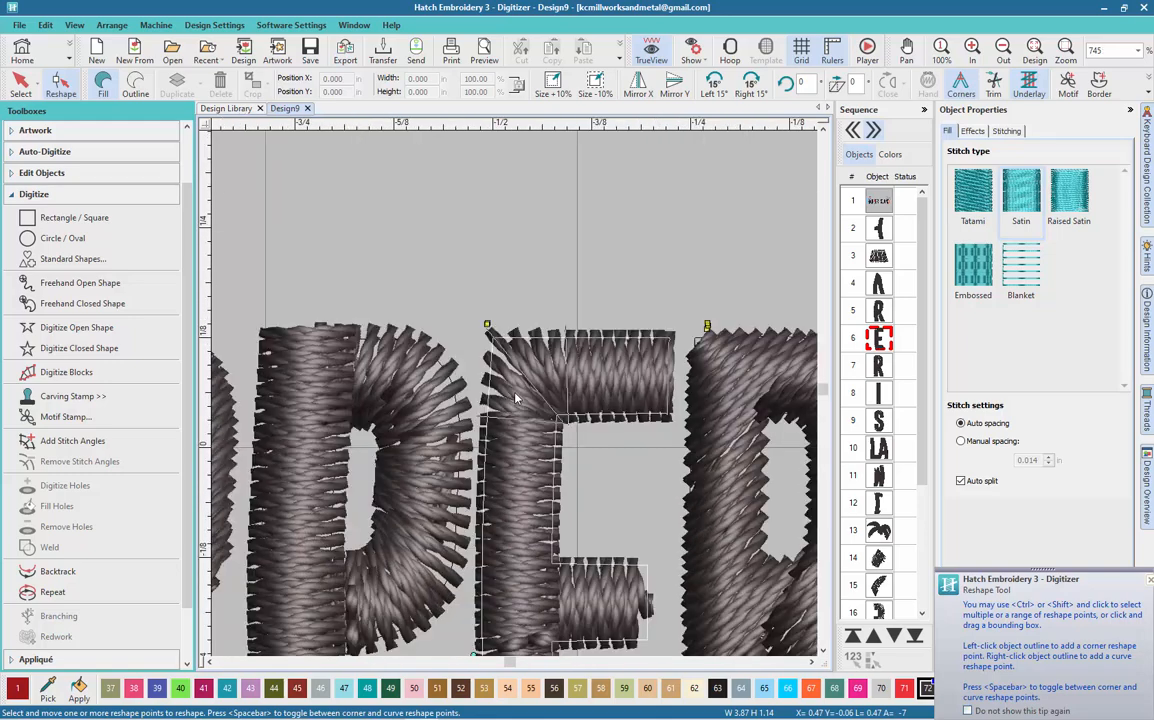
scroll(516, 399, "up", 2)
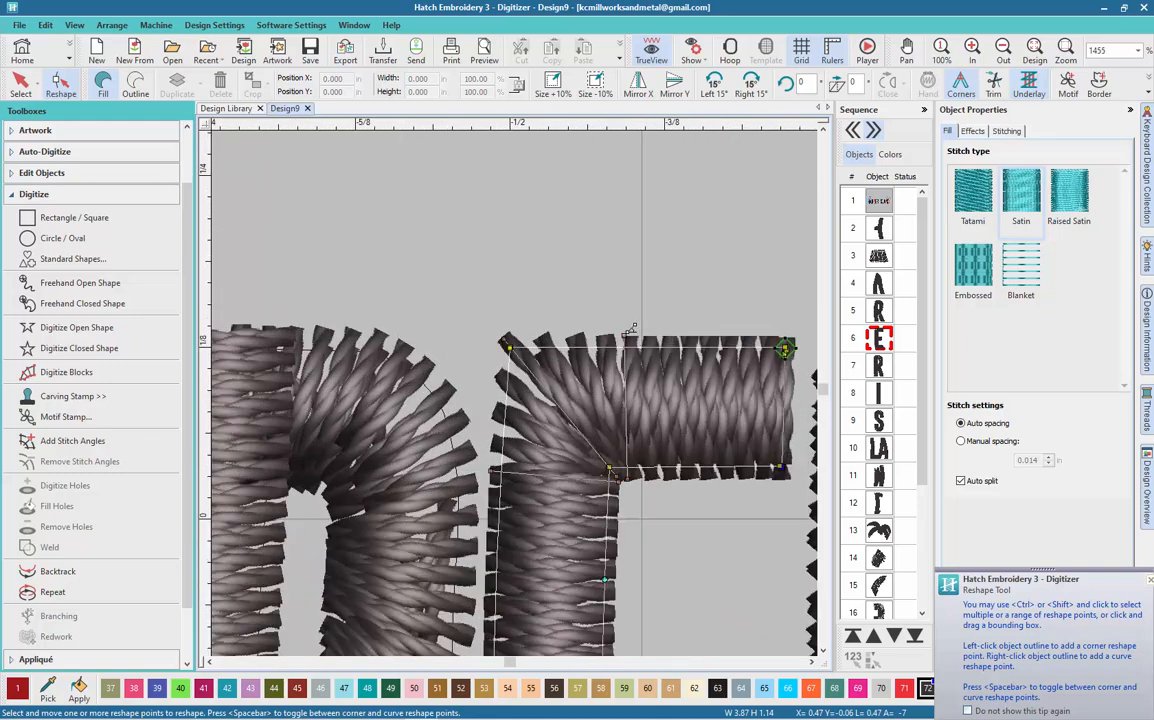
left_click_drag(630, 330, 537, 340)
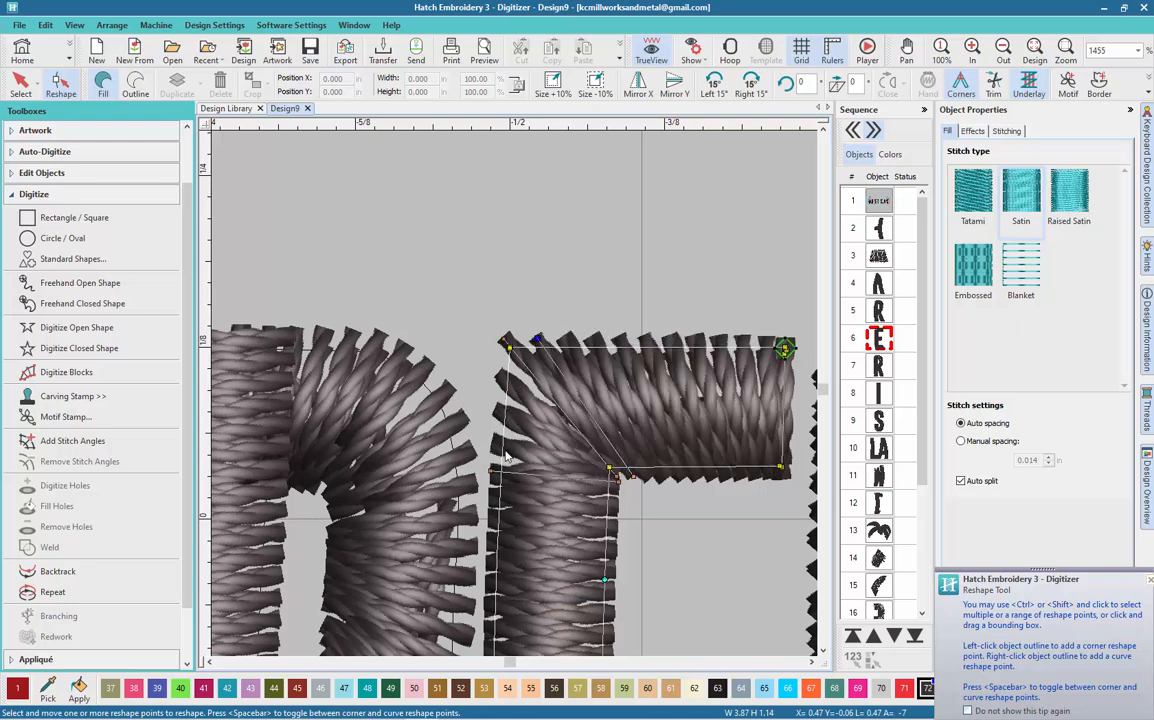
left_click_drag(498, 470, 497, 340)
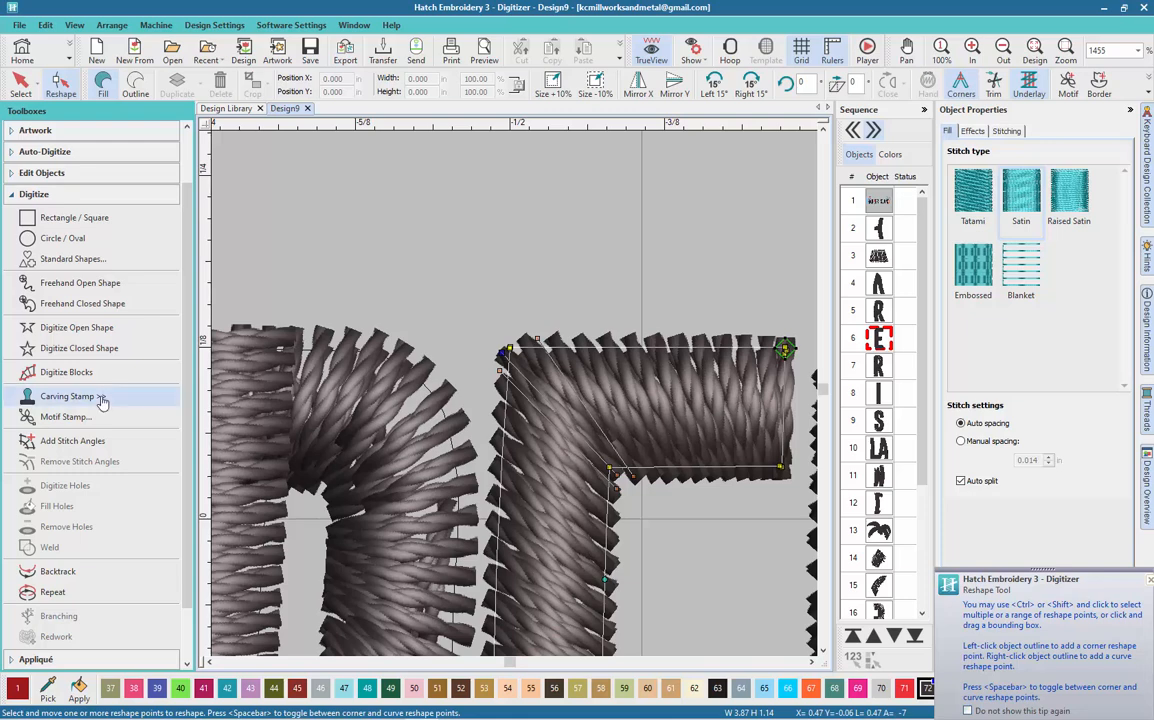
- Add one stitch angle across the E's top arm and two across its upper stem, and regenerate the stitches
left_click(98, 440)
left_click(651, 360)
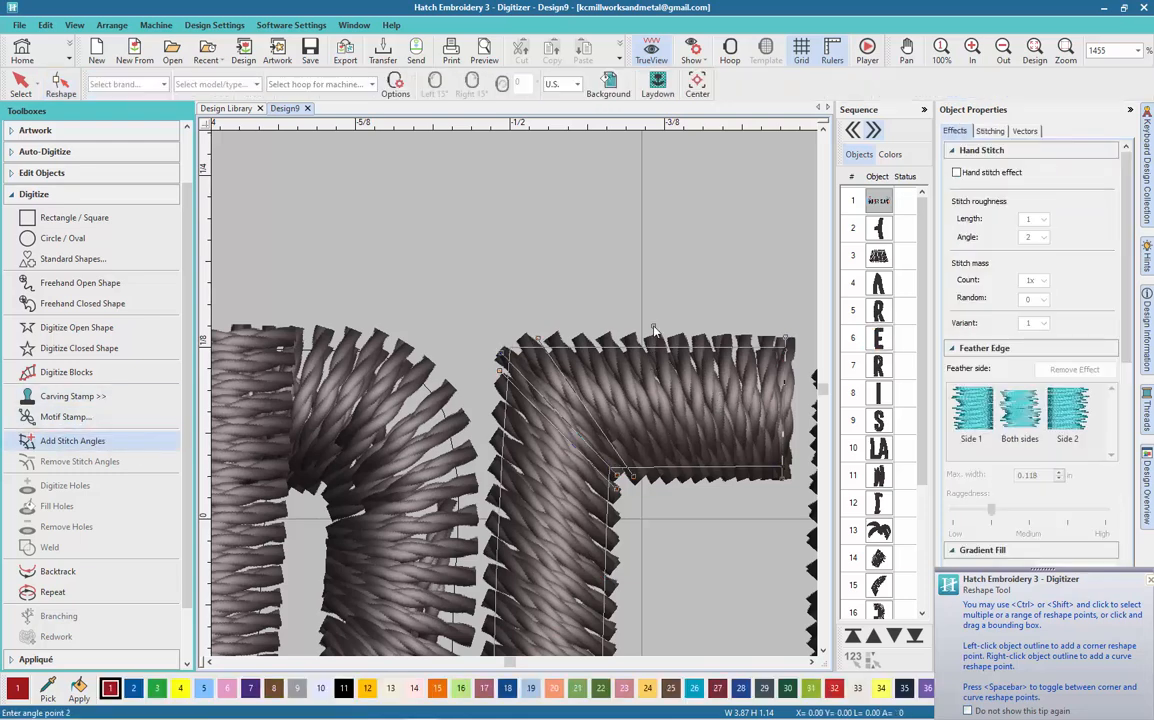
left_click(650, 478)
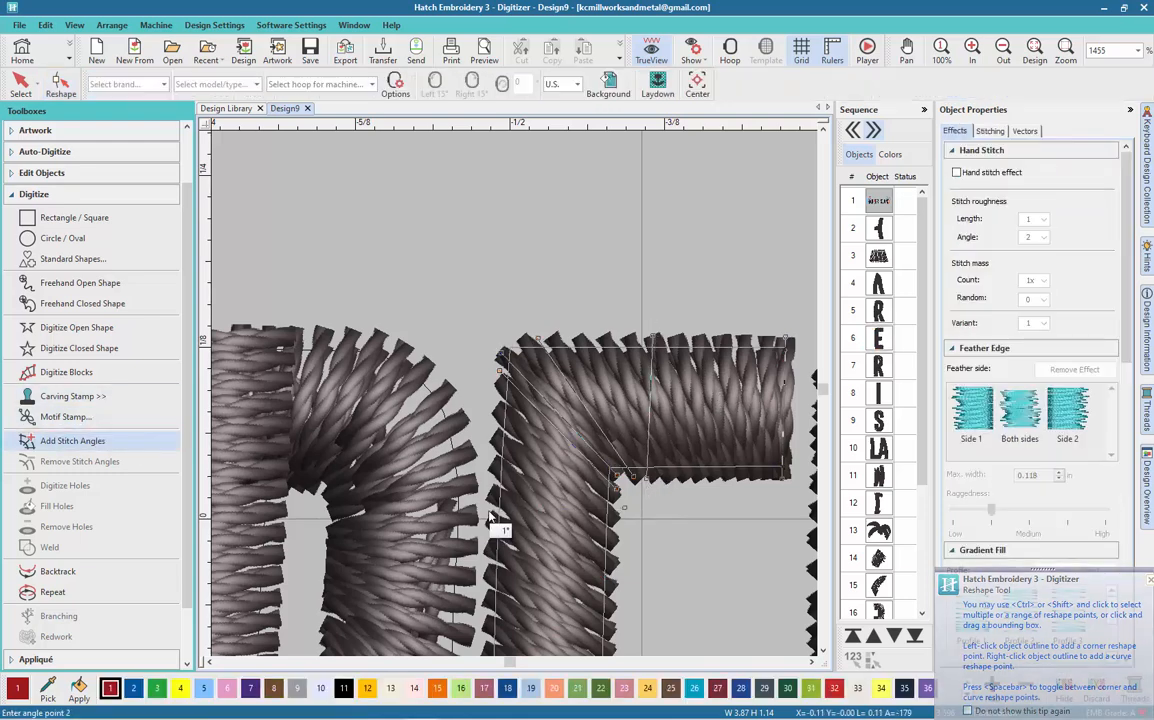
left_click(625, 560)
left_click(476, 577)
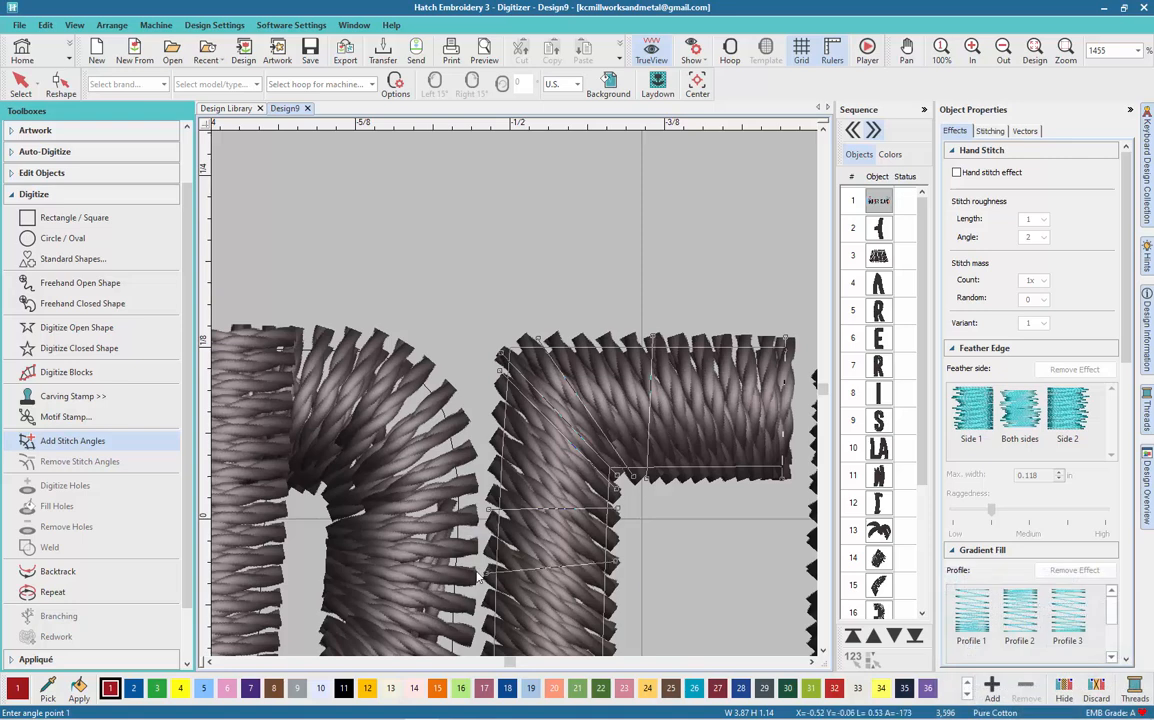
key("Return")
- Reshape the new stem angle nearest the E's upper corner and fine-tune the corner angle so the stitches fan evenly
key("h")
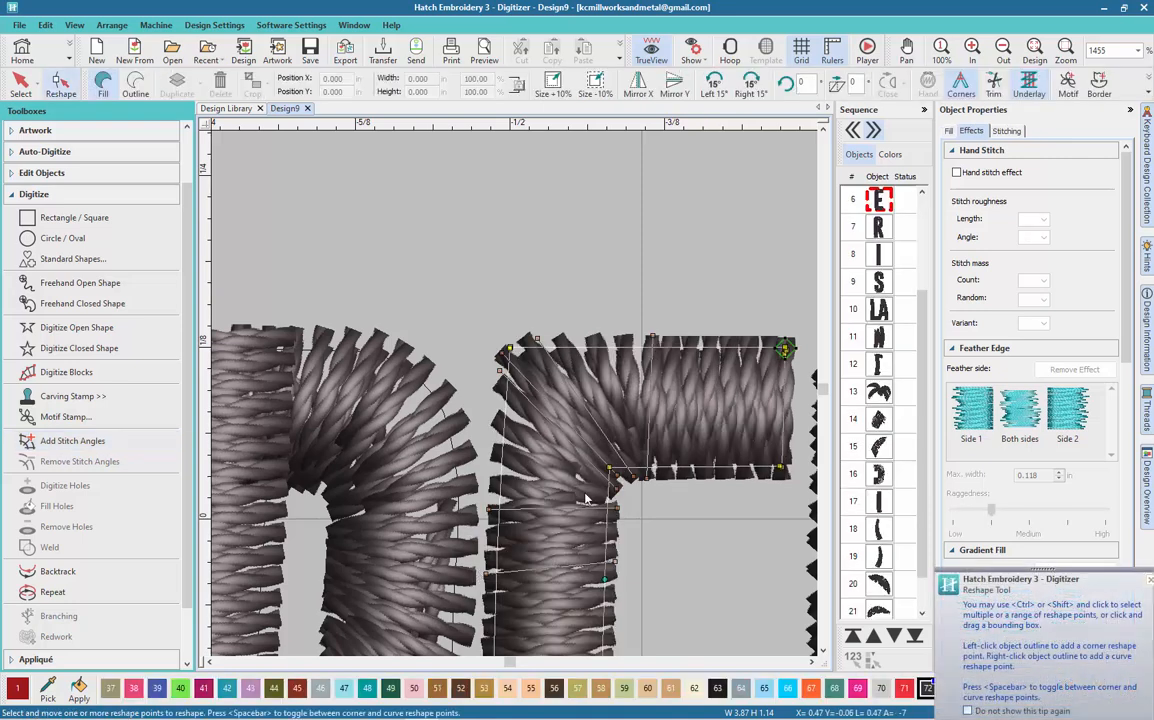
left_click_drag(489, 509, 493, 447)
left_click_drag(496, 372, 490, 378)
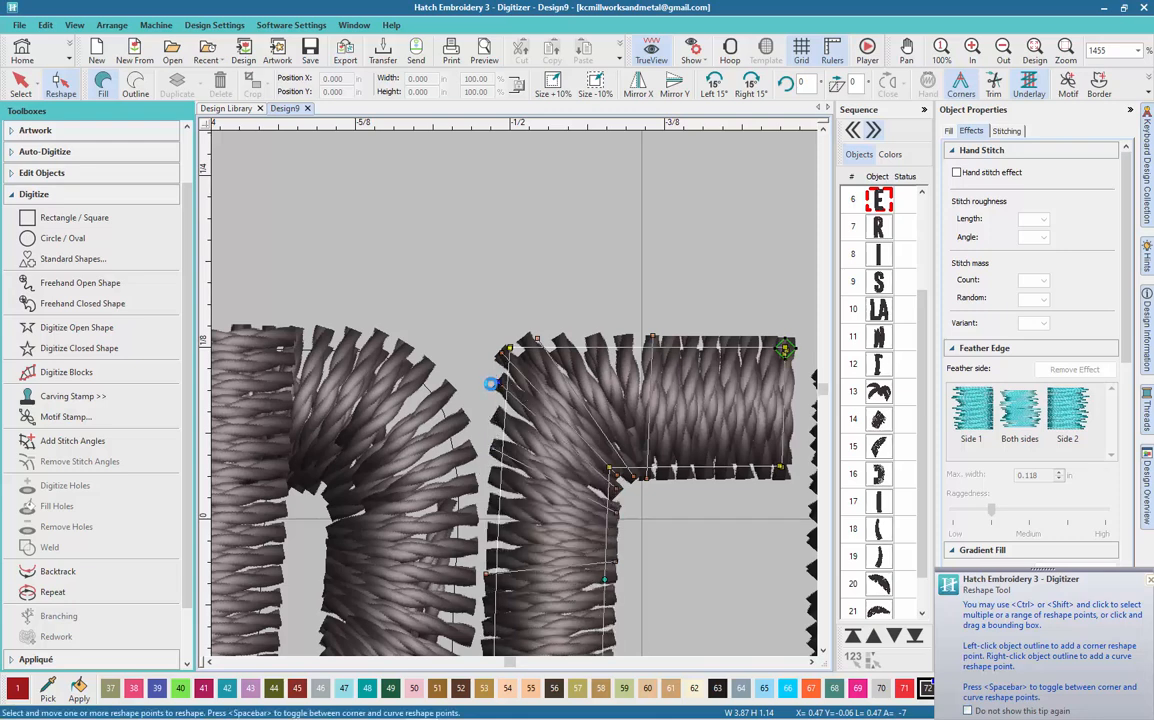
- Move the outer ends of the stitch angles on both sides of the E's lower corner closer to that corner
scroll(500, 390, "down", 2)
scroll(517, 398, "down", 3)
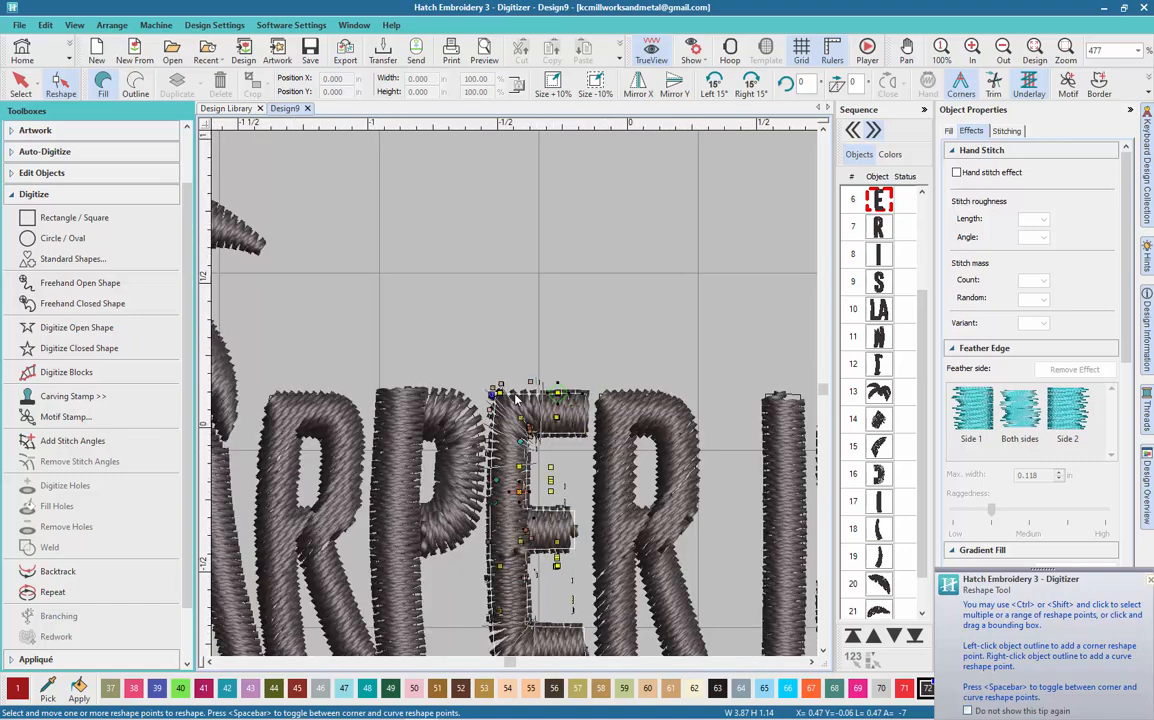
scroll(517, 400, "up", 3)
scroll(517, 400, "up", 4)
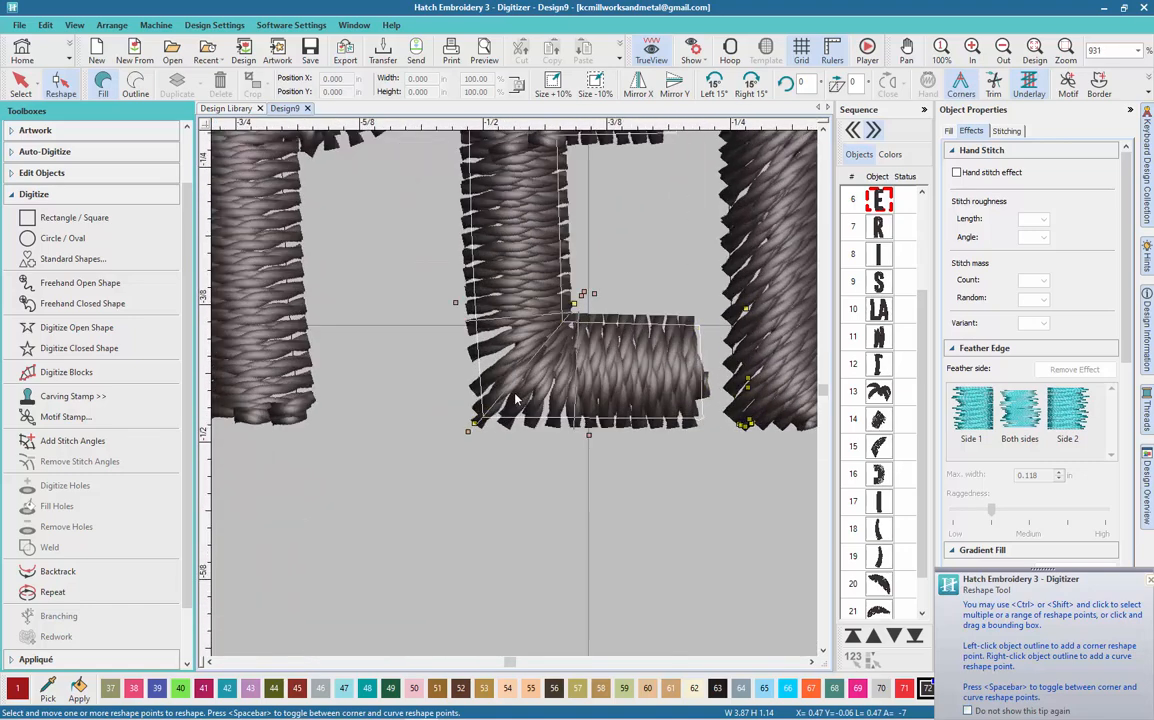
left_click_drag(589, 435, 539, 435)
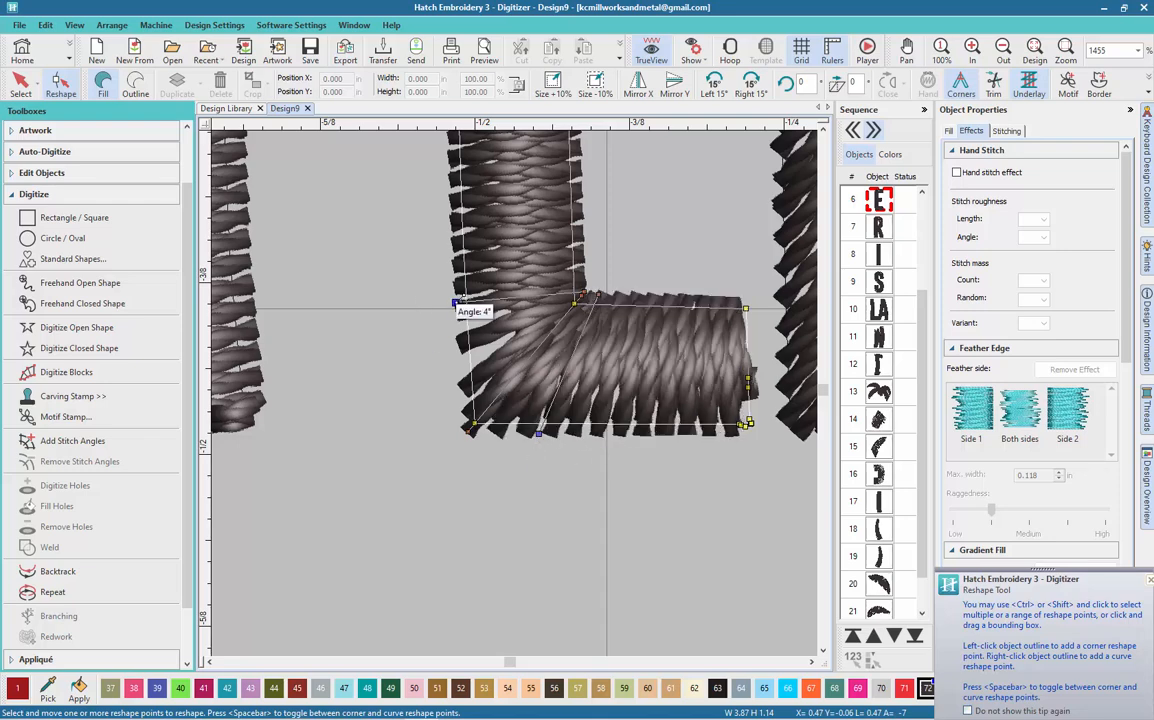
left_click(446, 372)
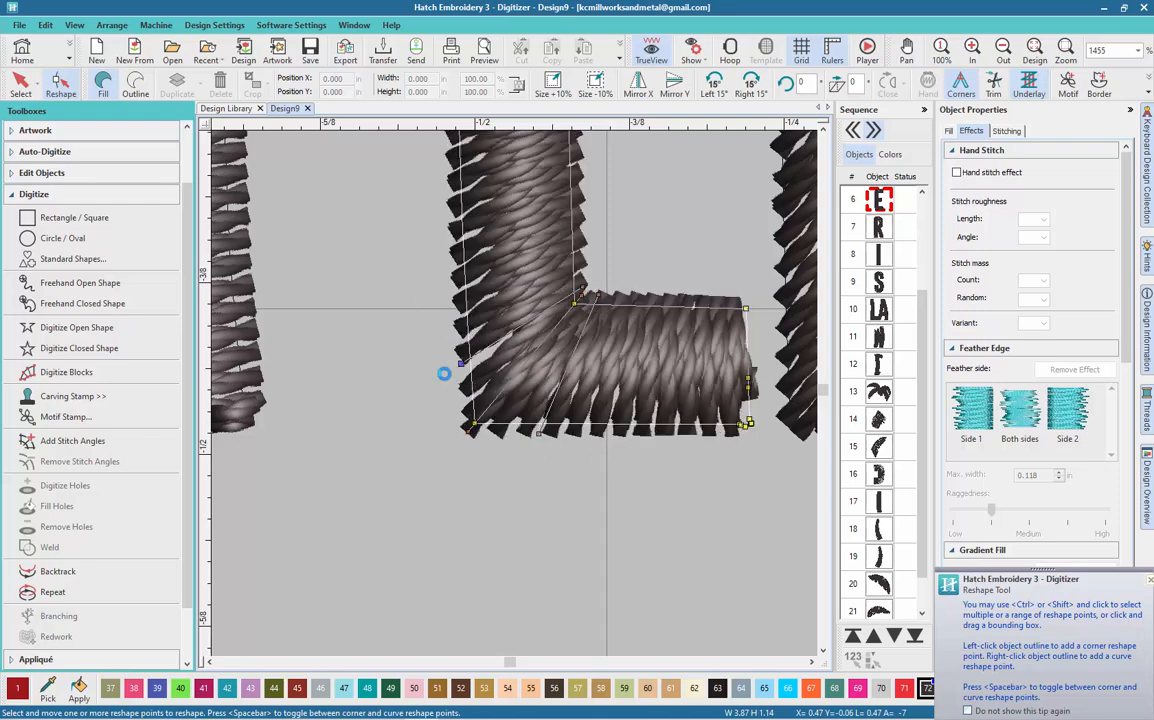
- Add stitch angles across the E's bottom arm and lower stem, and regenerate the stitches
left_click(98, 447)
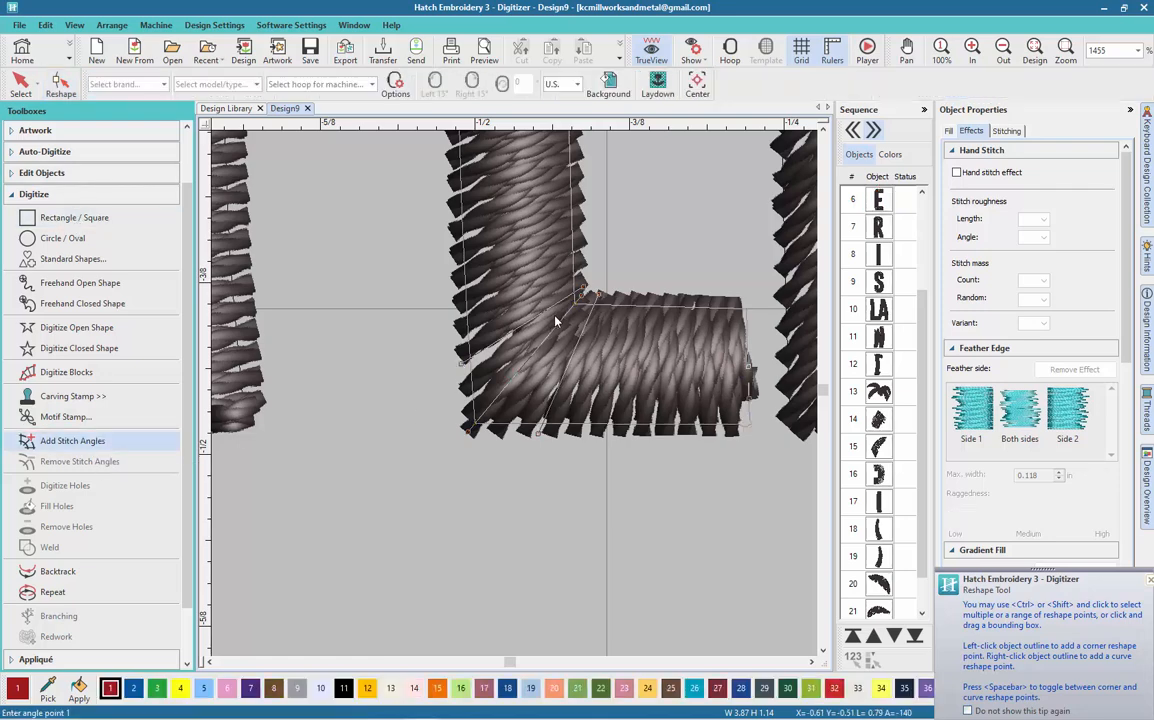
left_click(587, 233)
left_click(428, 251)
left_click(599, 170)
left_click(377, 170)
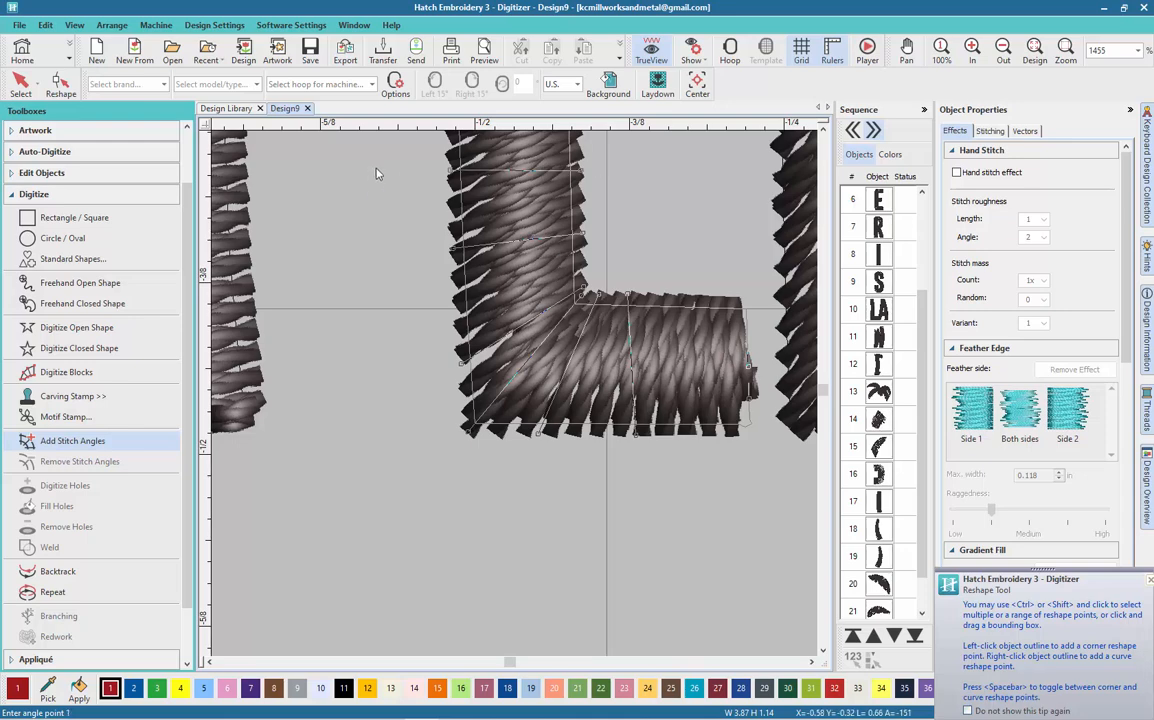
key("Return")
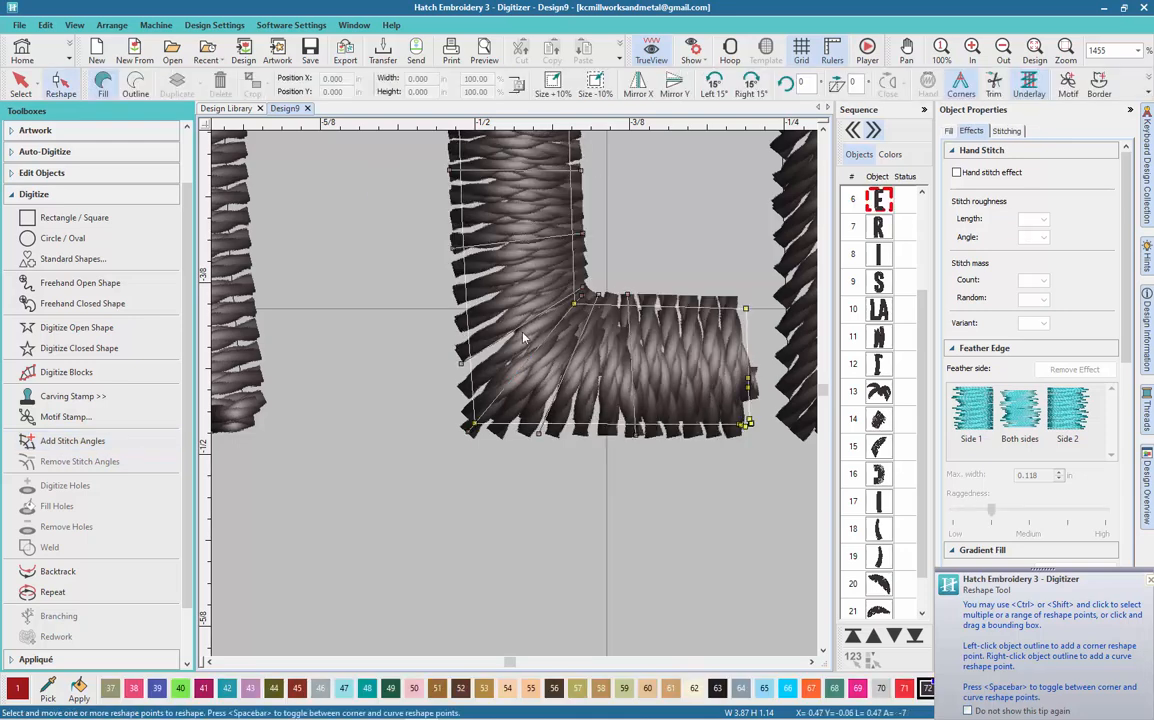
- Nudge the outer end of the stitch angle above the E's lower corner slightly downward and deselect the letter
left_click_drag(461, 363, 462, 372)
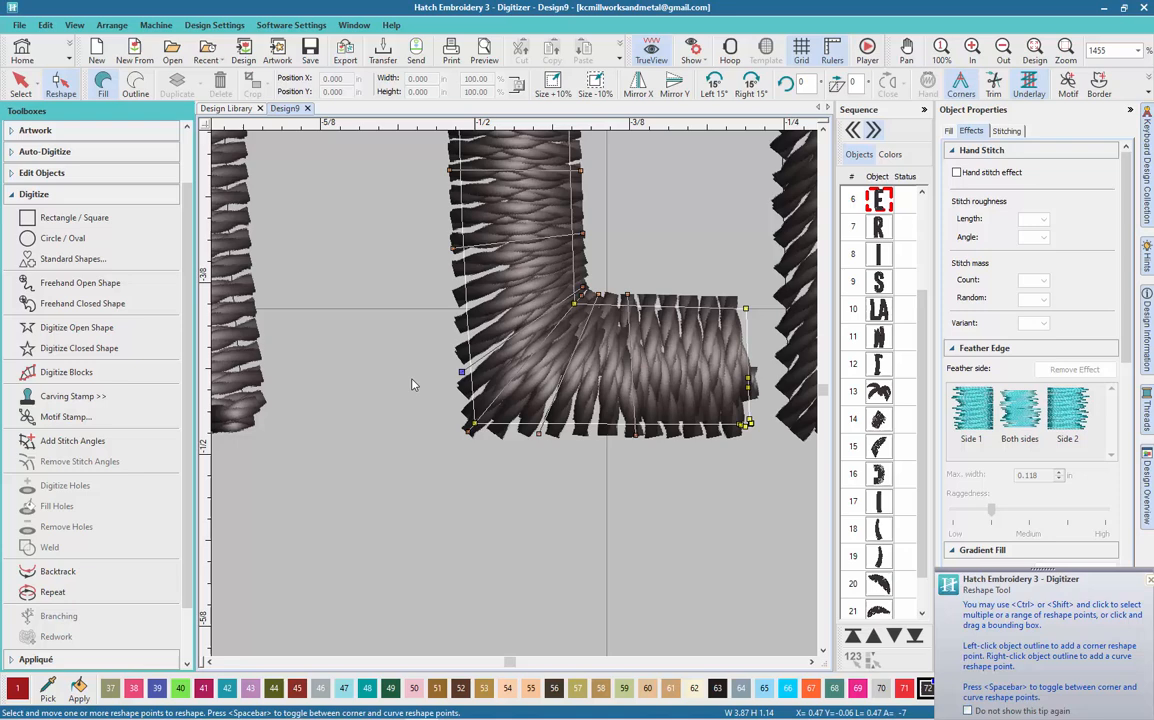
left_click(22, 86)
left_click(383, 273)
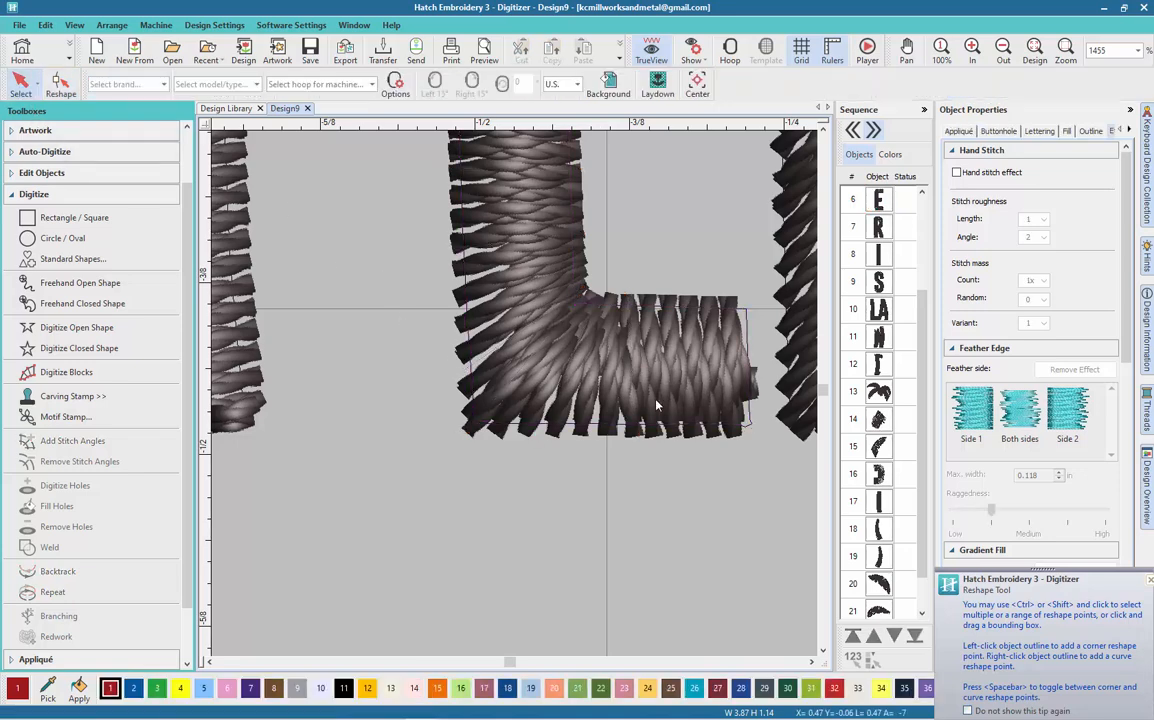
- Reshape the E's bottom arm by moving the two midway points on its tip to the upper and lower outer corners
left_click(747, 327)
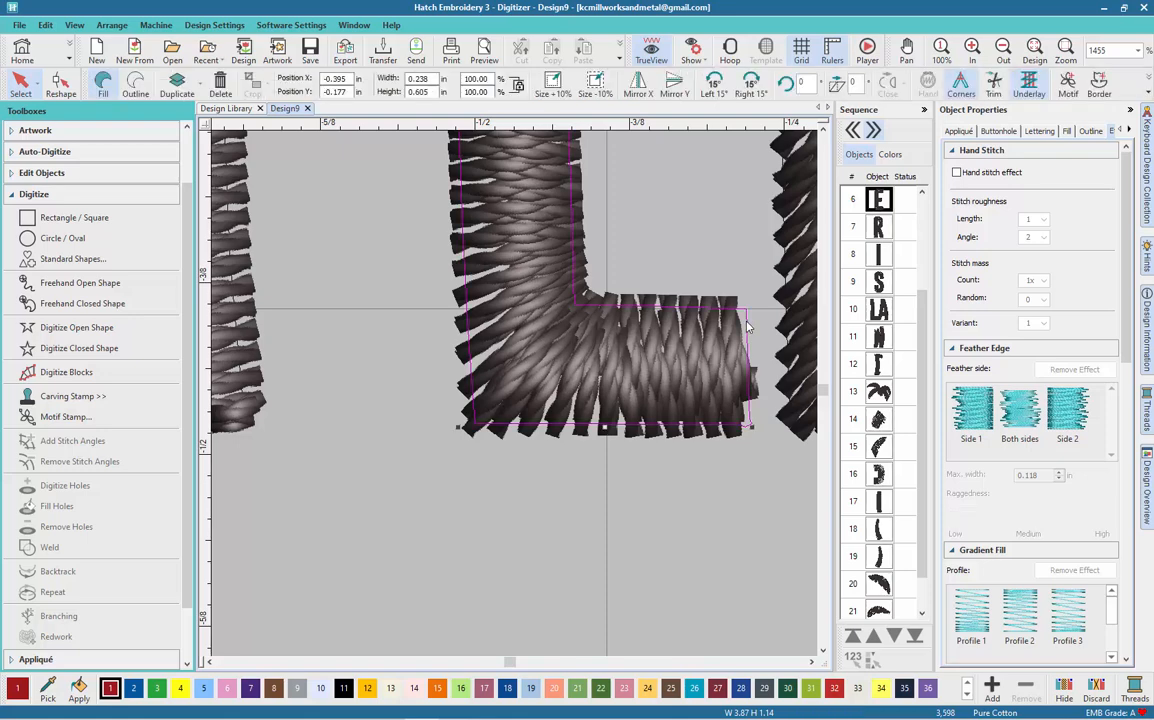
left_click(60, 84)
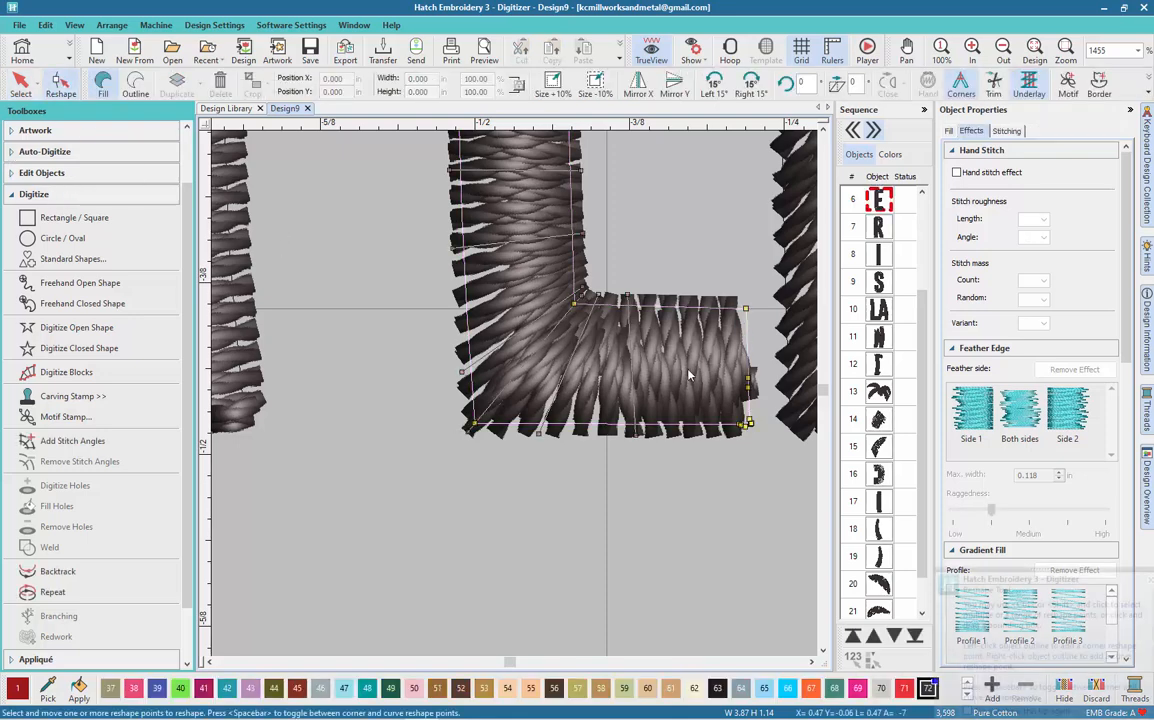
left_click_drag(748, 378, 747, 309)
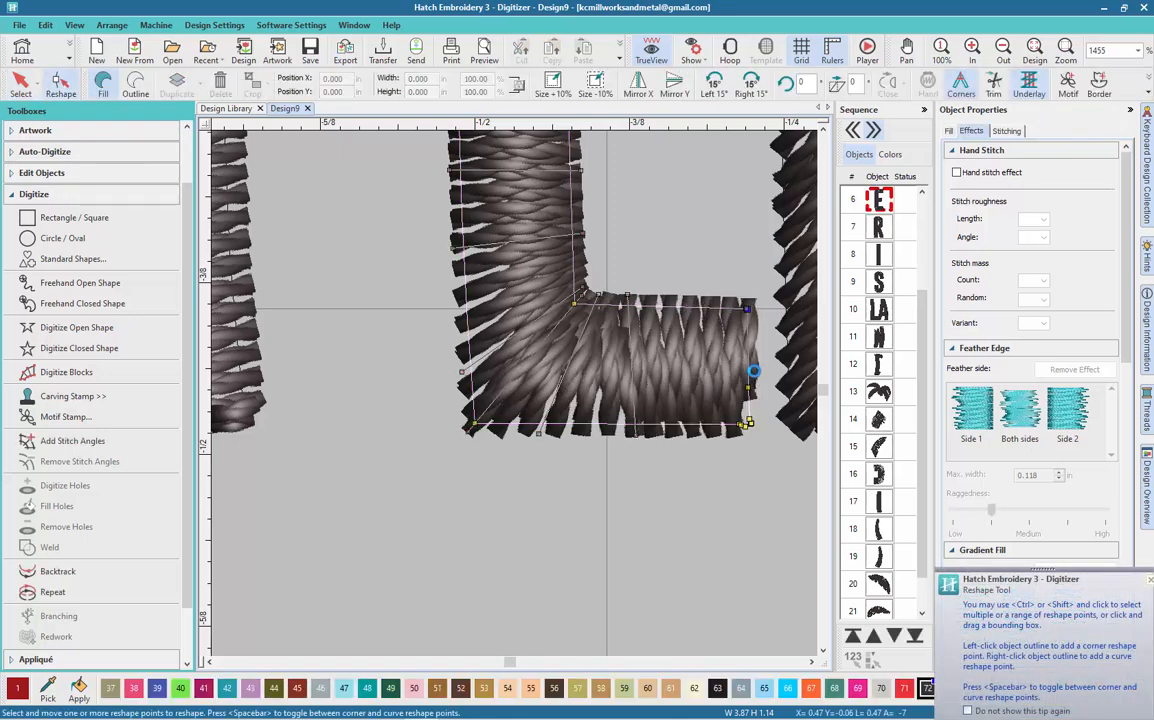
left_click_drag(748, 388, 750, 424)
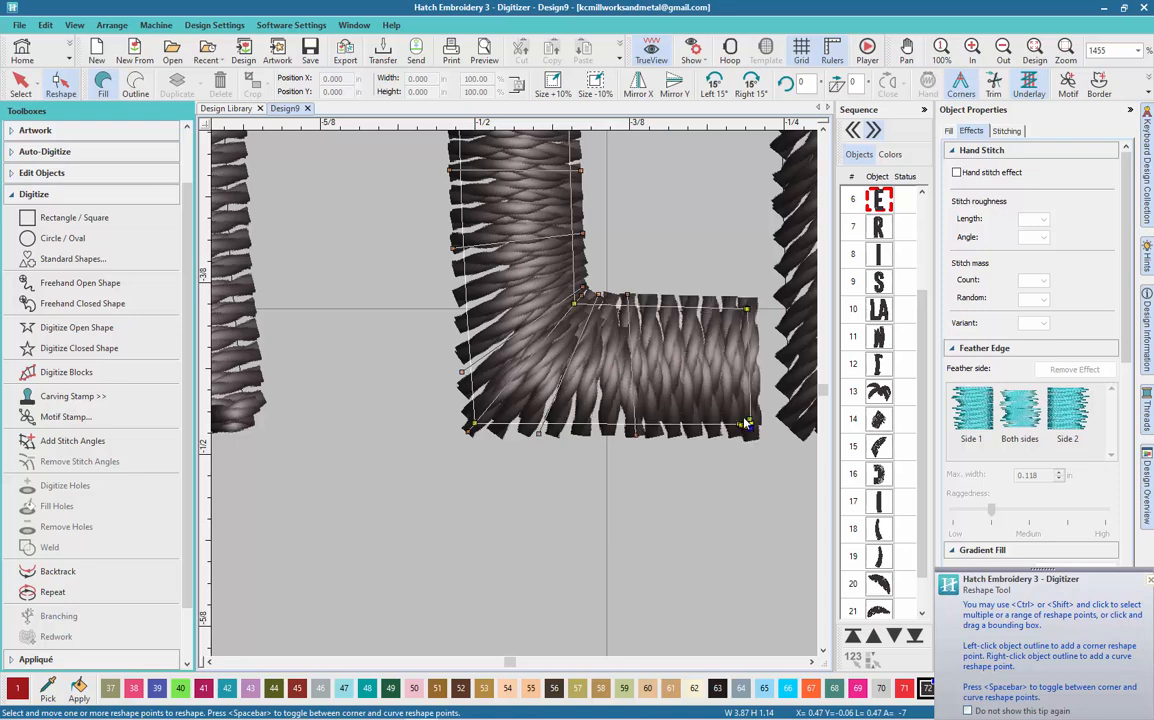
left_click(25, 88)
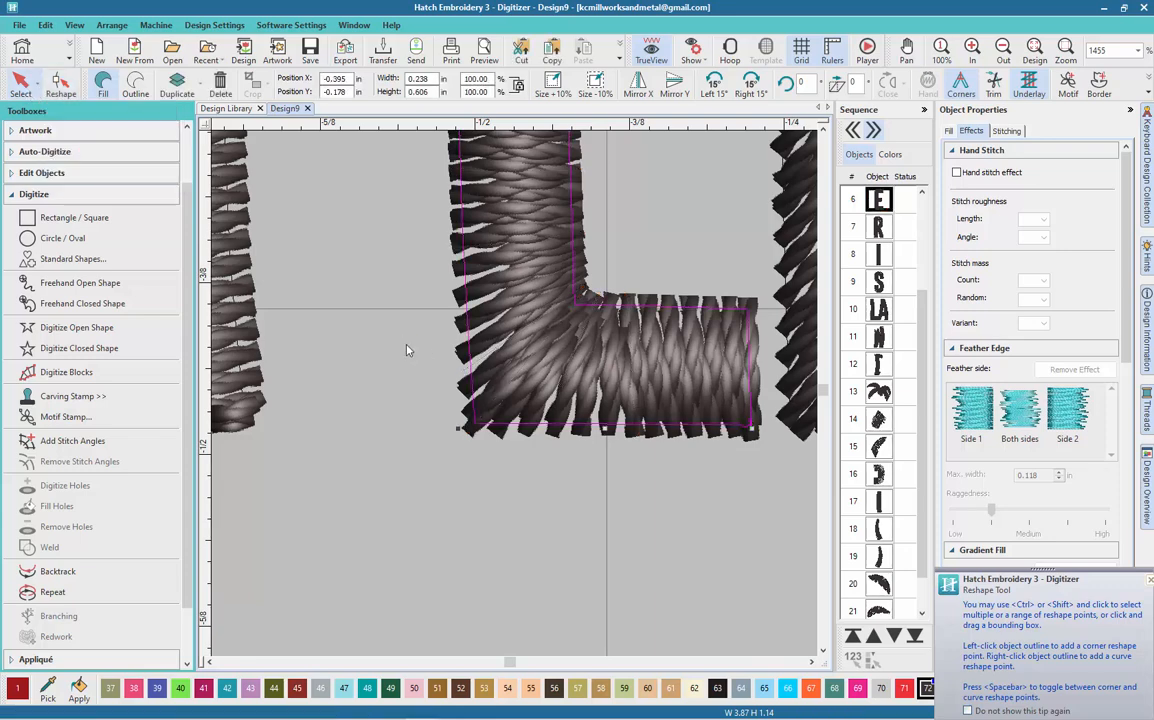
- Deselect the E and compare its turning corners with the other letters of HARPER
key("h")
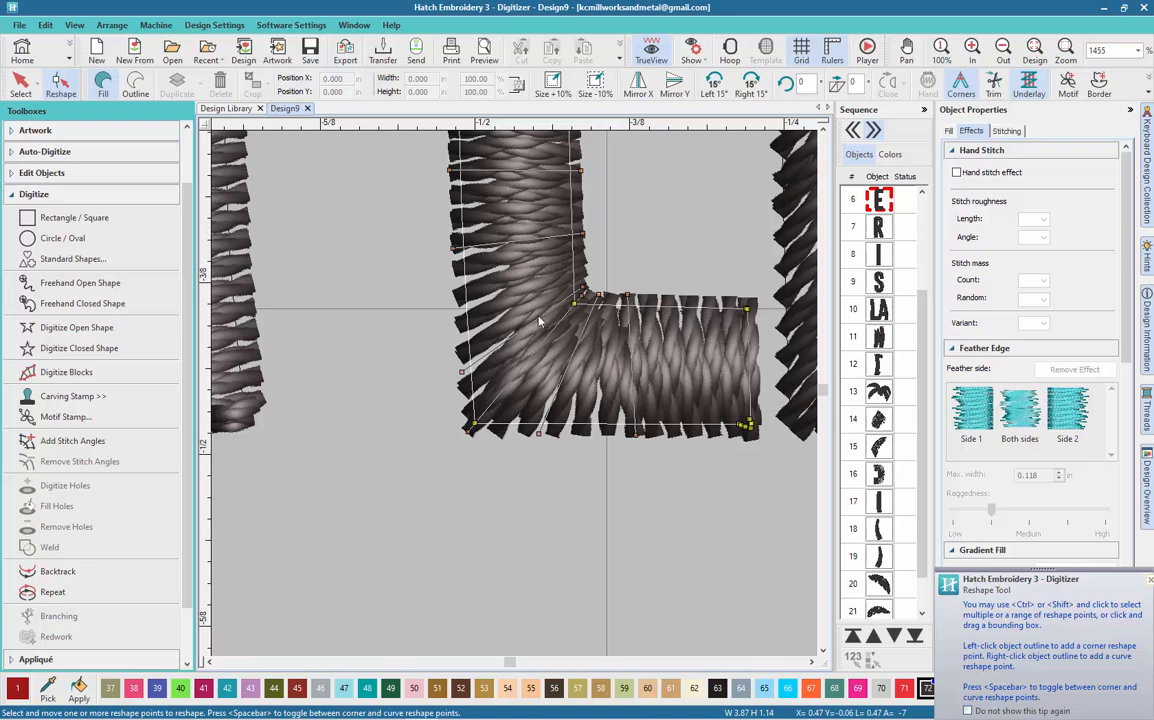
scroll(538, 320, "down", 3)
scroll(461, 451, "down", 2)
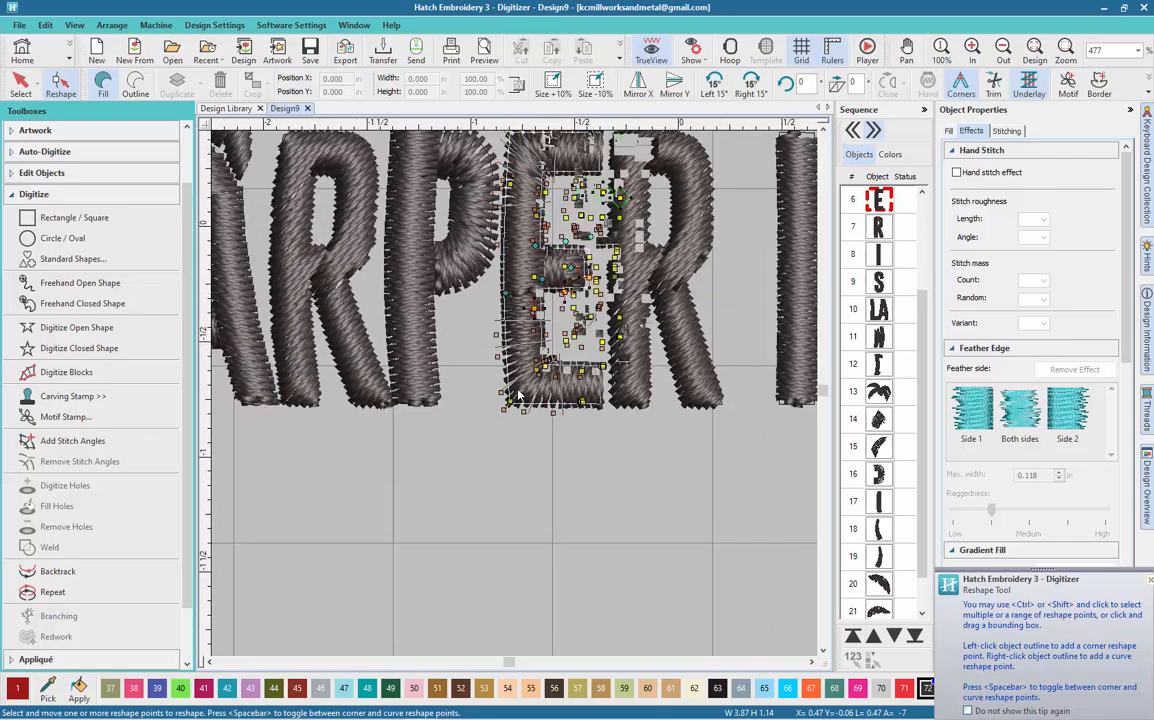
left_click(24, 84)
left_click(381, 391)
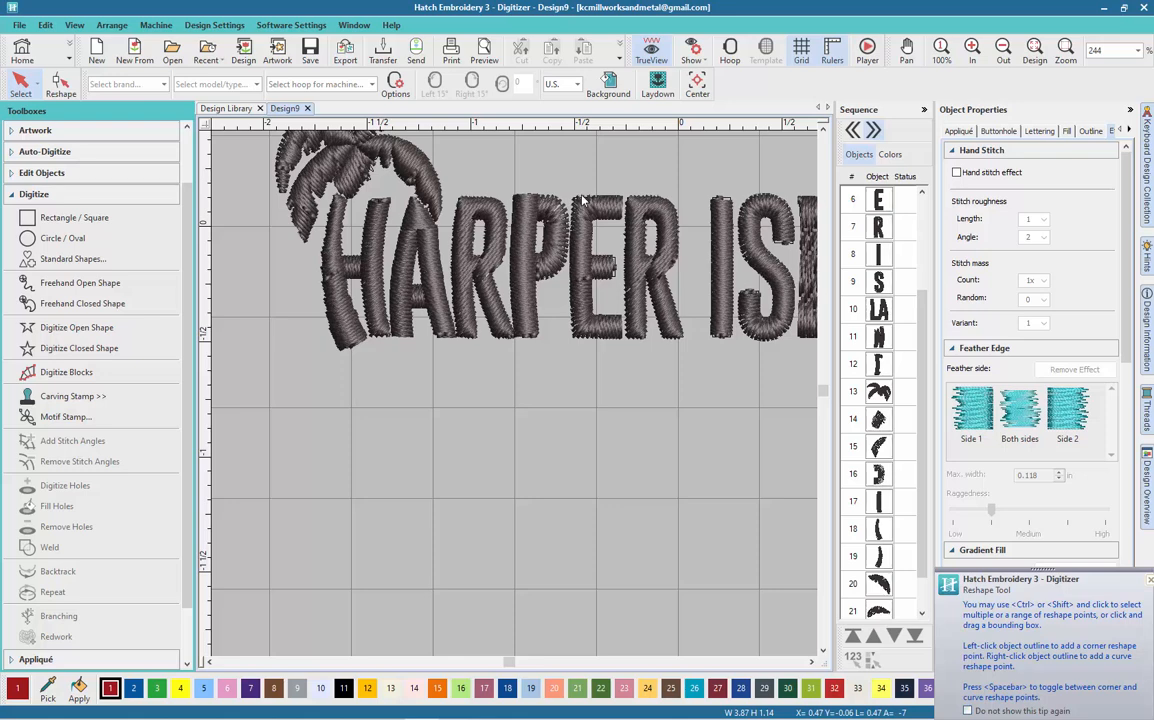
scroll(583, 201, "up", 1)
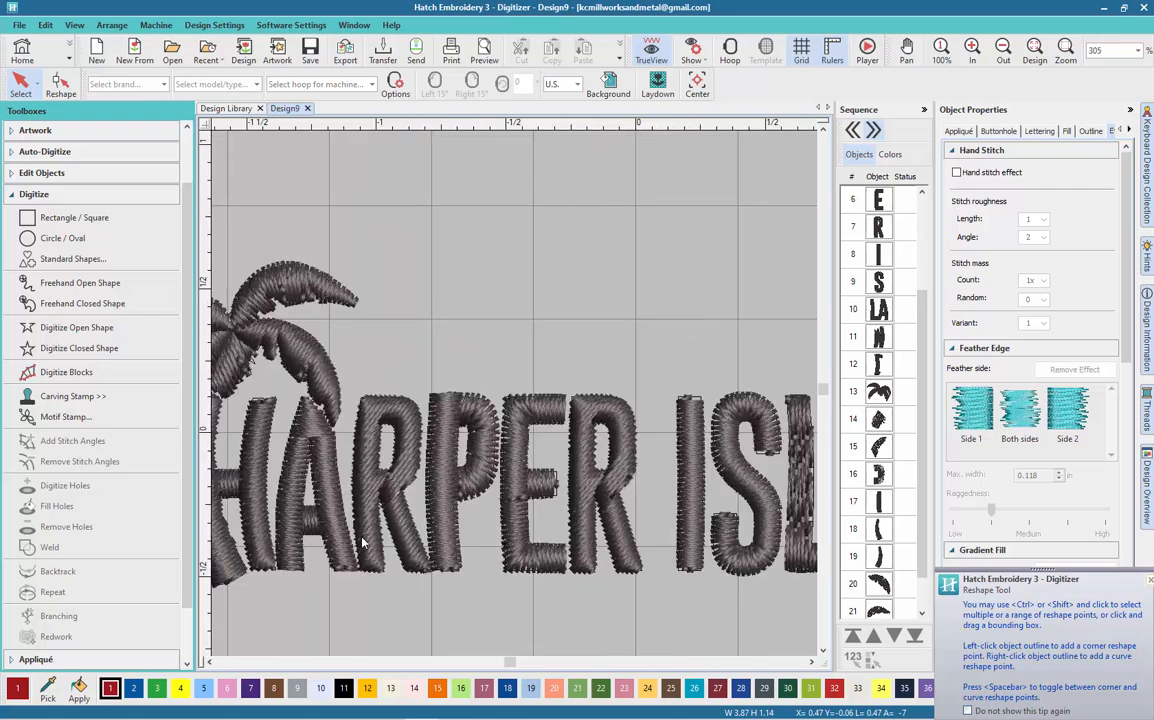
scroll(477, 334, "down", 3)
scroll(502, 231, "up", 1)
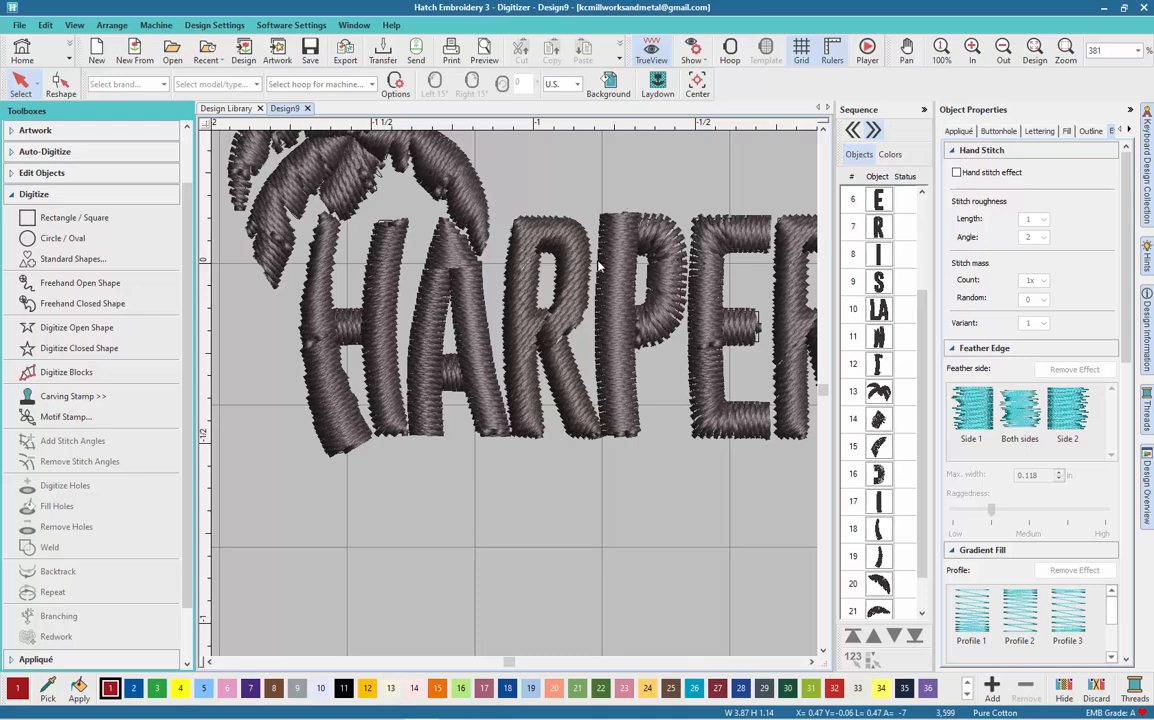
- Replace HARPER's first R with a duplicate of the P's two segments, centred at about X -0.95, Y -0.17 in
left_click_drag(591, 480, 600, 470)
key("Delete")
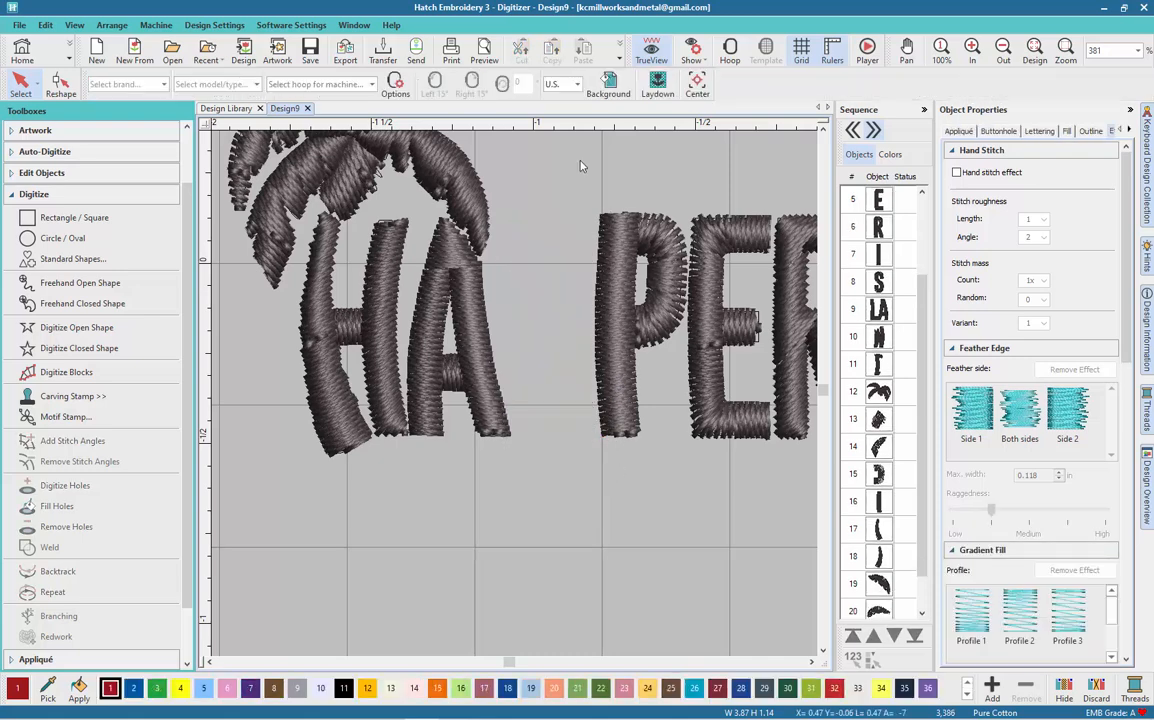
left_click_drag(580, 162, 716, 502)
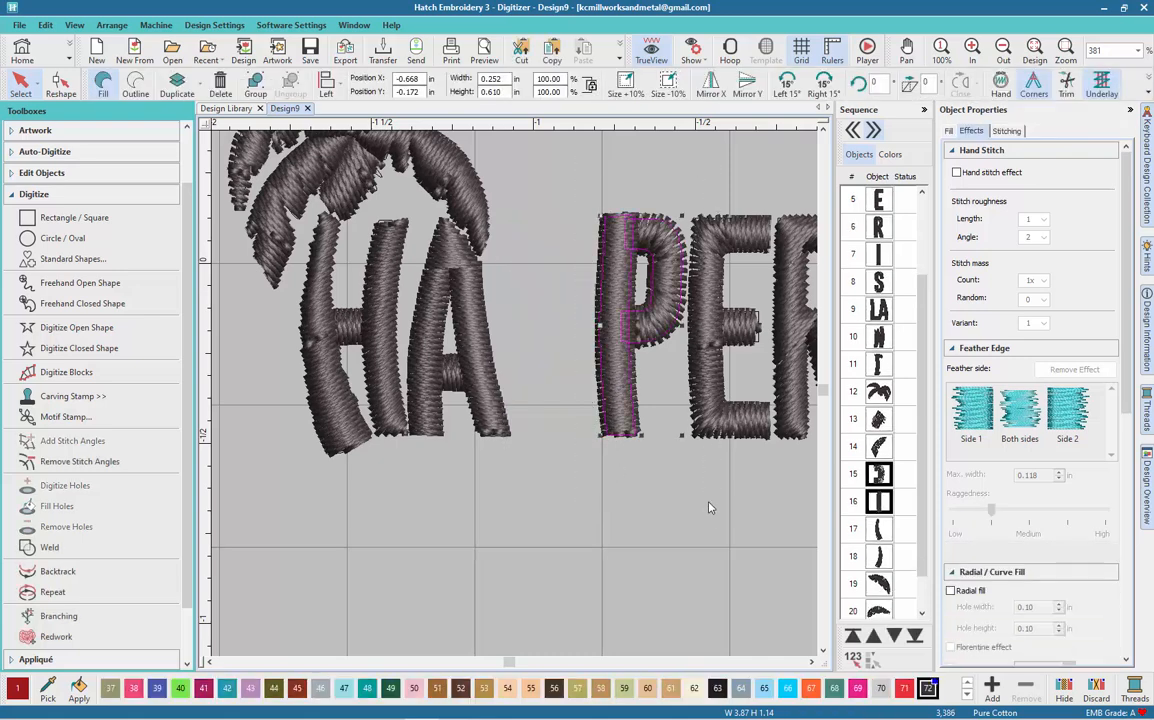
key("ctrl+d")
left_click_drag(628, 311, 538, 317)
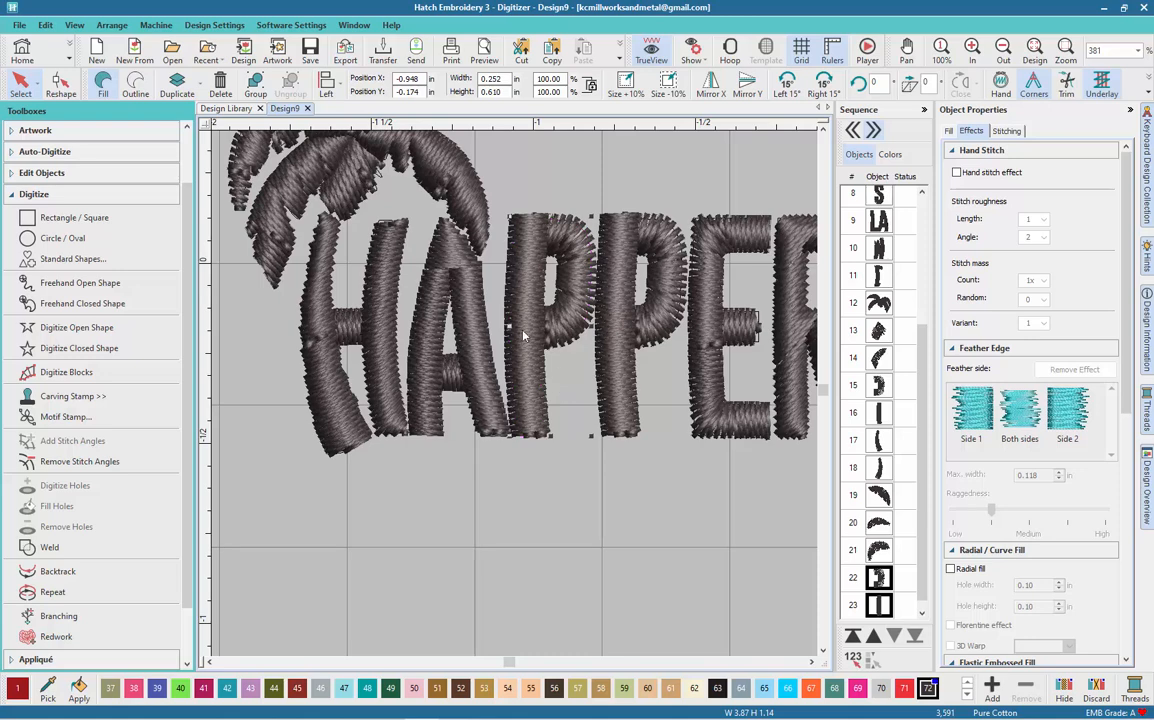
- Show the artwork and digitize the first R's diagonal leg as a four-cornered closed satin shape over it
key("d")
left_click(564, 487)
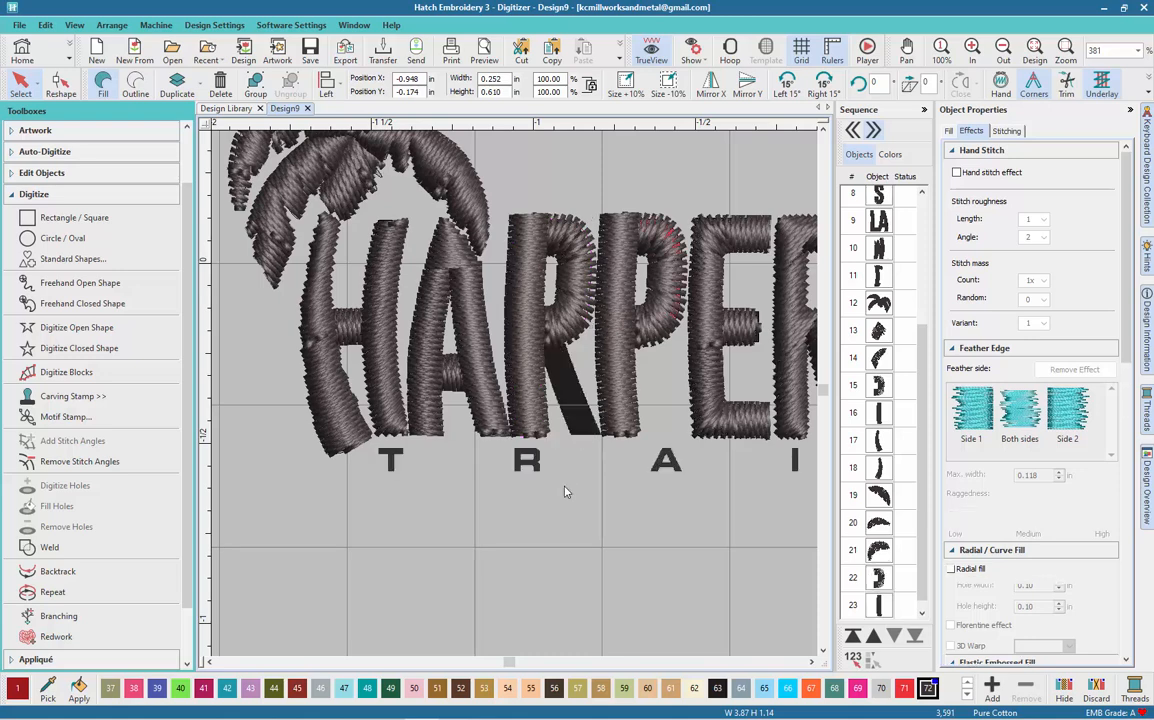
left_click(80, 348)
left_click(566, 433)
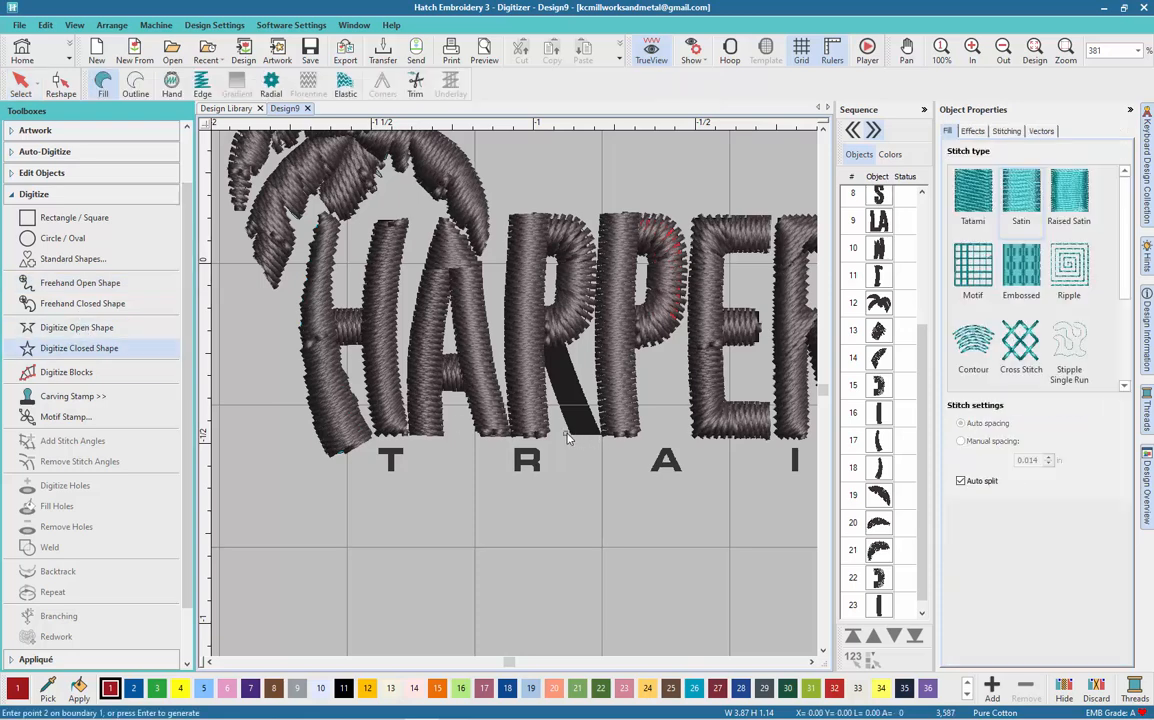
left_click(600, 434)
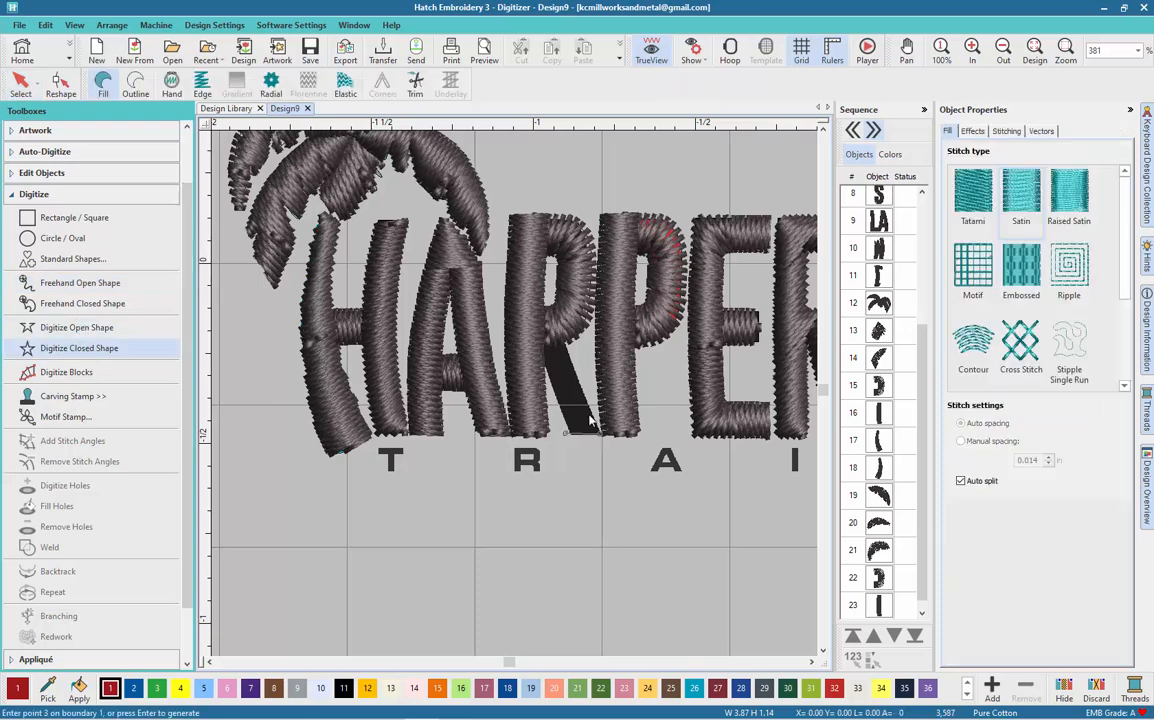
left_click(562, 332)
left_click(533, 334)
left_click(568, 436)
key("Return")
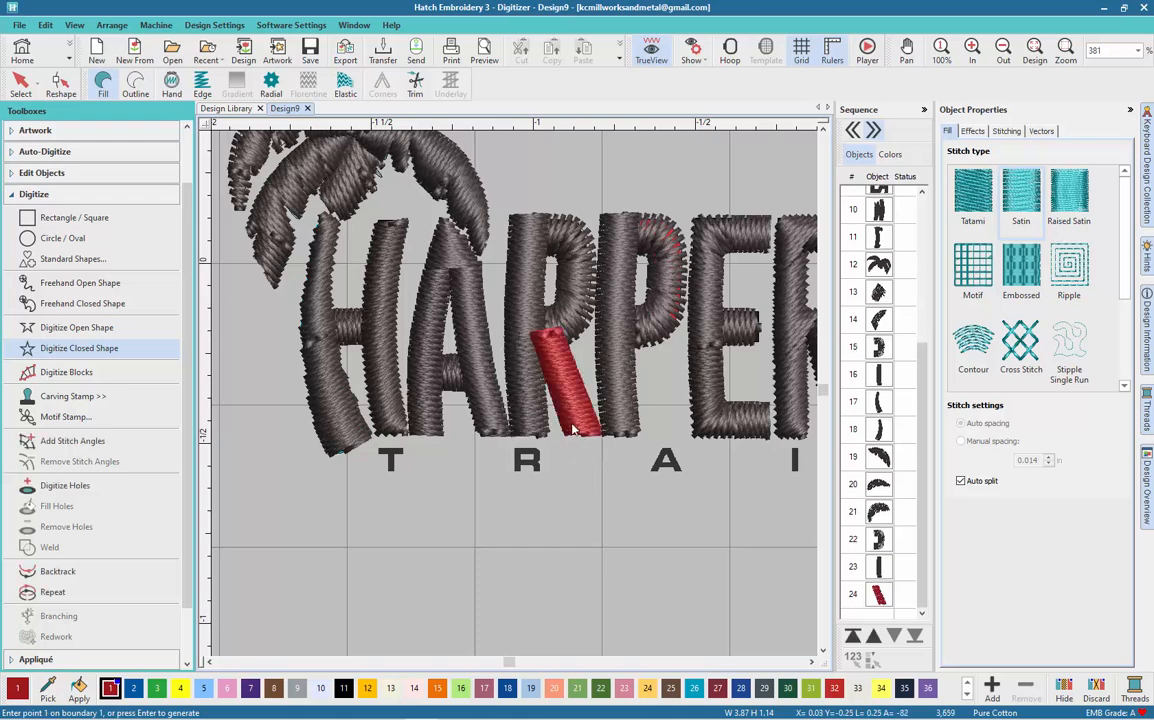
- Move the first R's new diagonal leg ahead of its bowl and stem in the stitching order
left_click(20, 85)
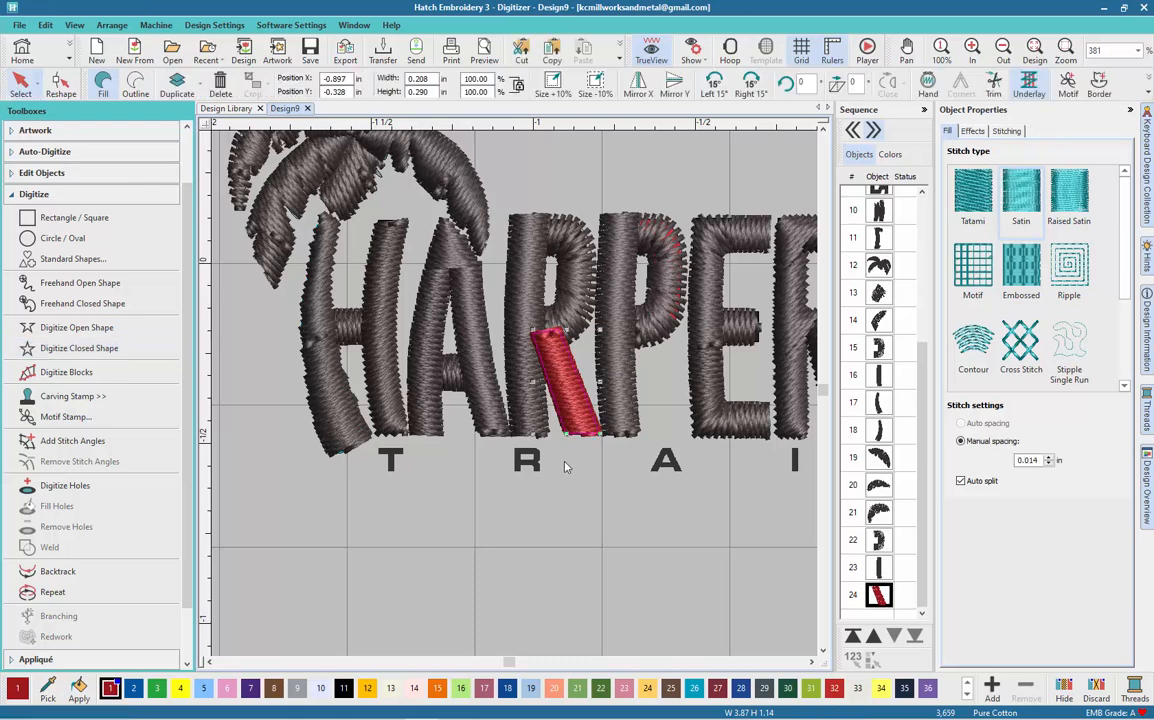
left_click(528, 415)
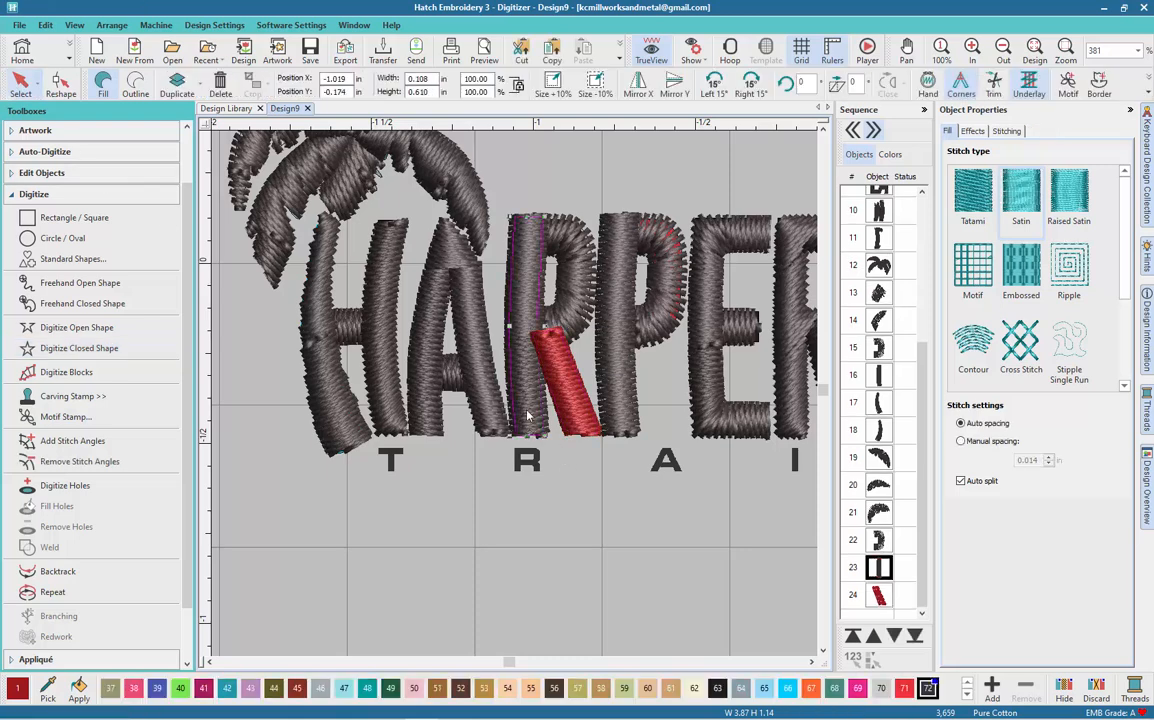
left_click(576, 421)
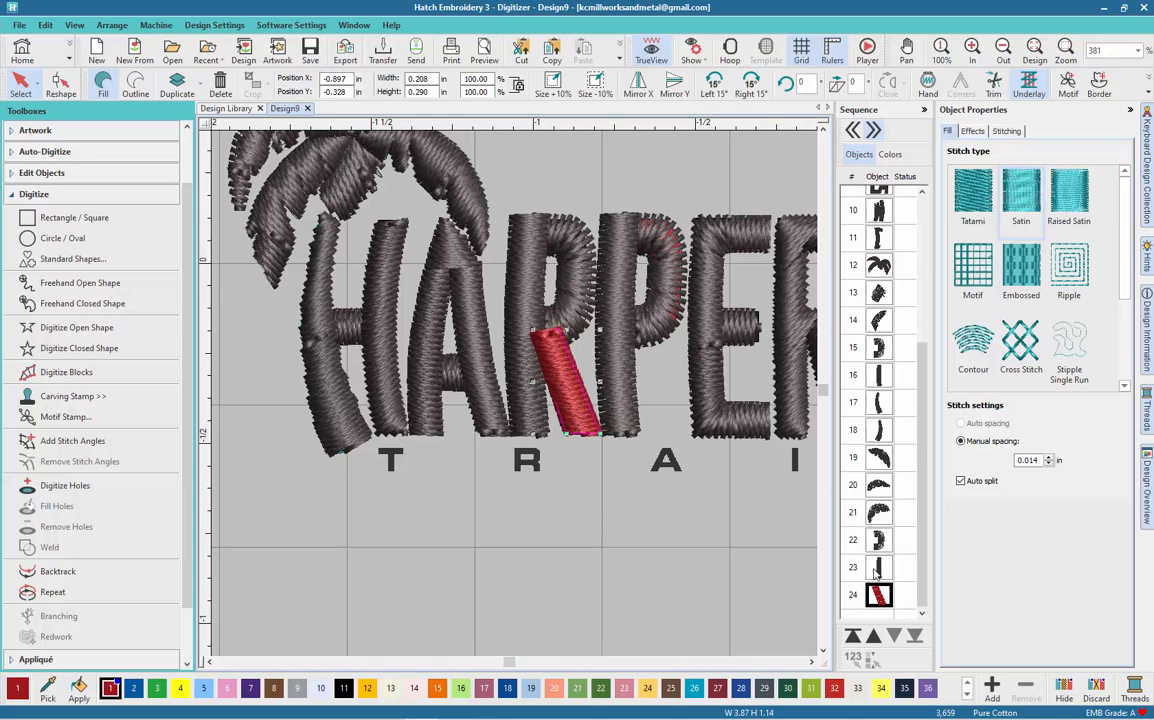
left_click_drag(876, 598, 885, 538)
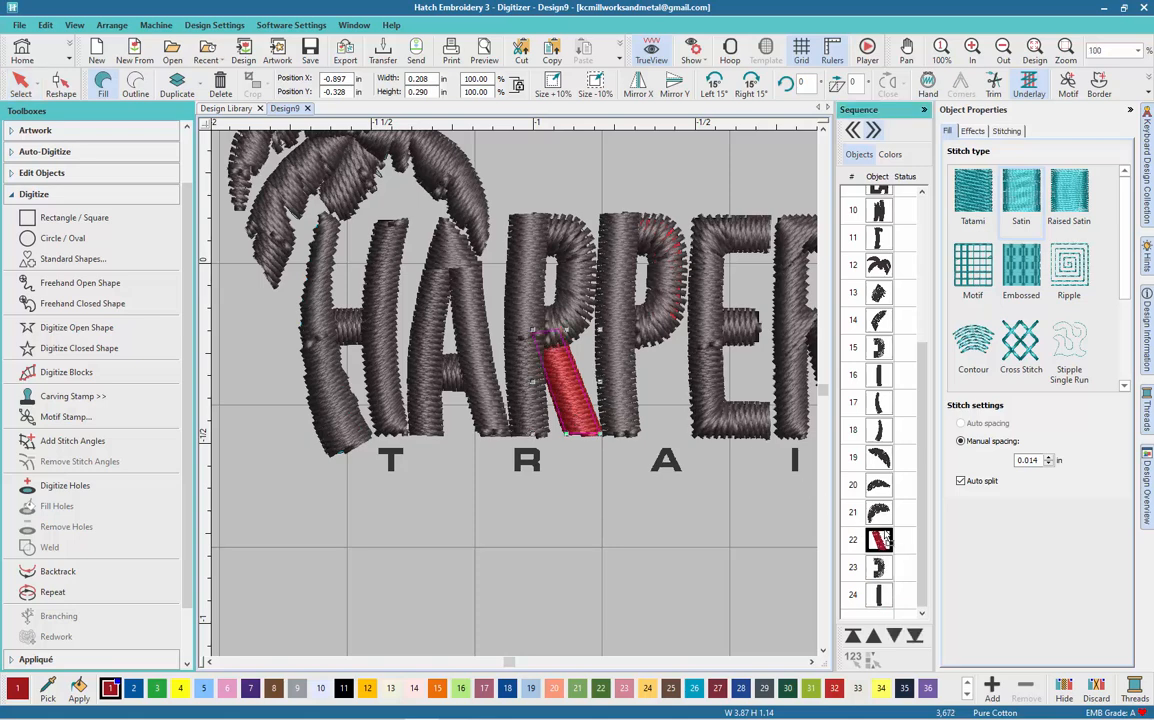
left_click(561, 340)
left_click(533, 383)
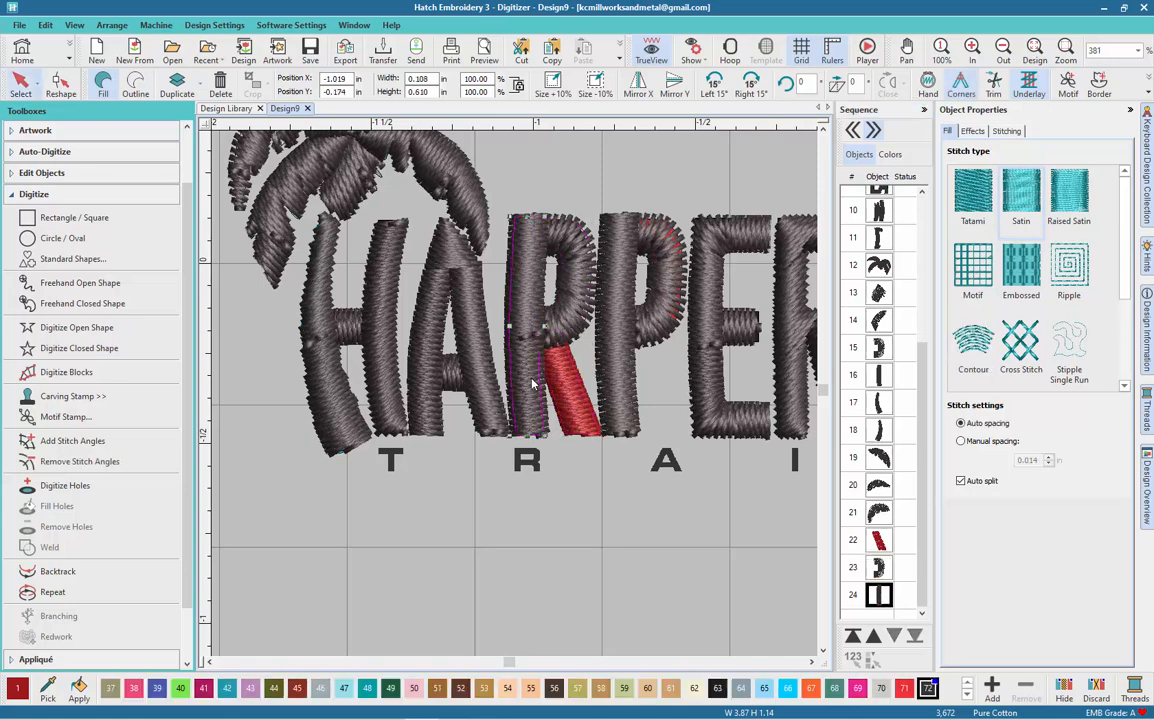
left_click(581, 397)
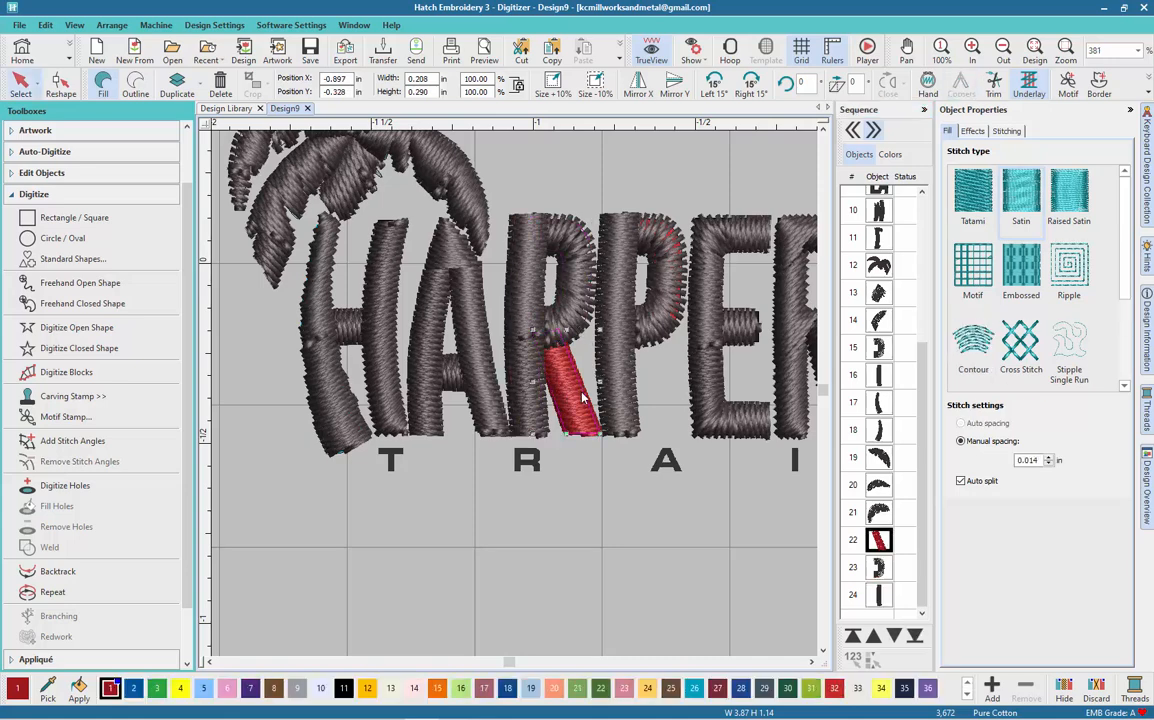
- Apply thread colour 72 to all objects of the design and clear the selection
scroll(581, 397, "down", 5)
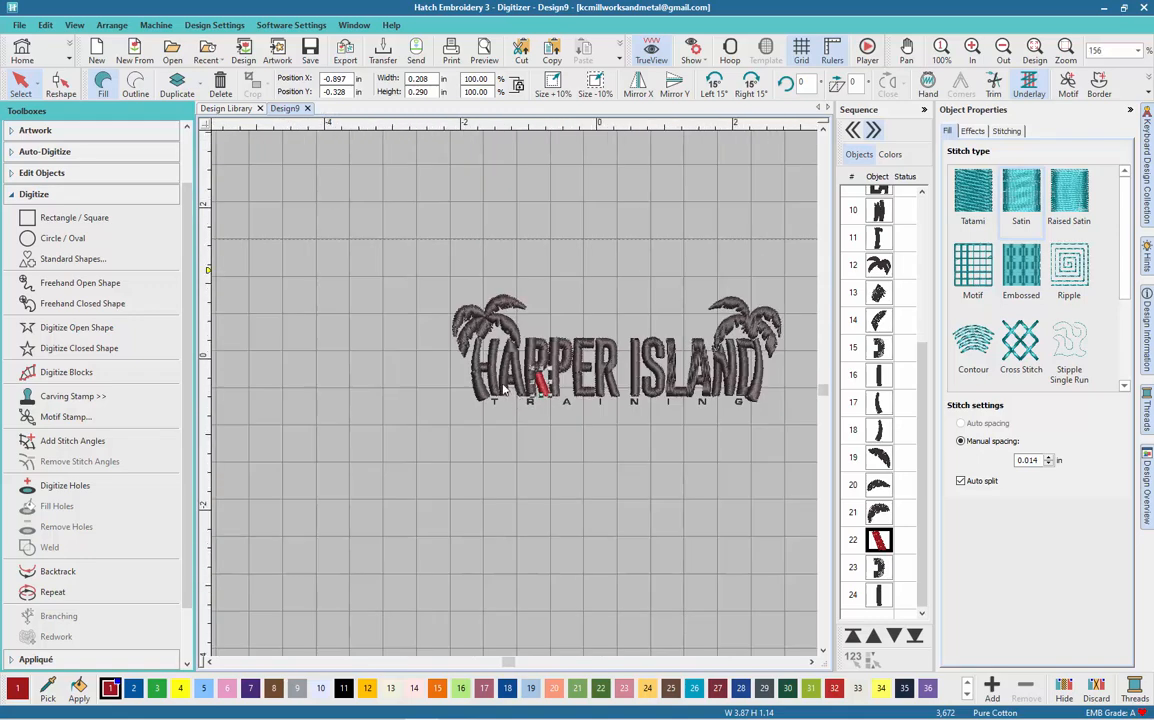
scroll(505, 390, "down", 1)
left_click(404, 258)
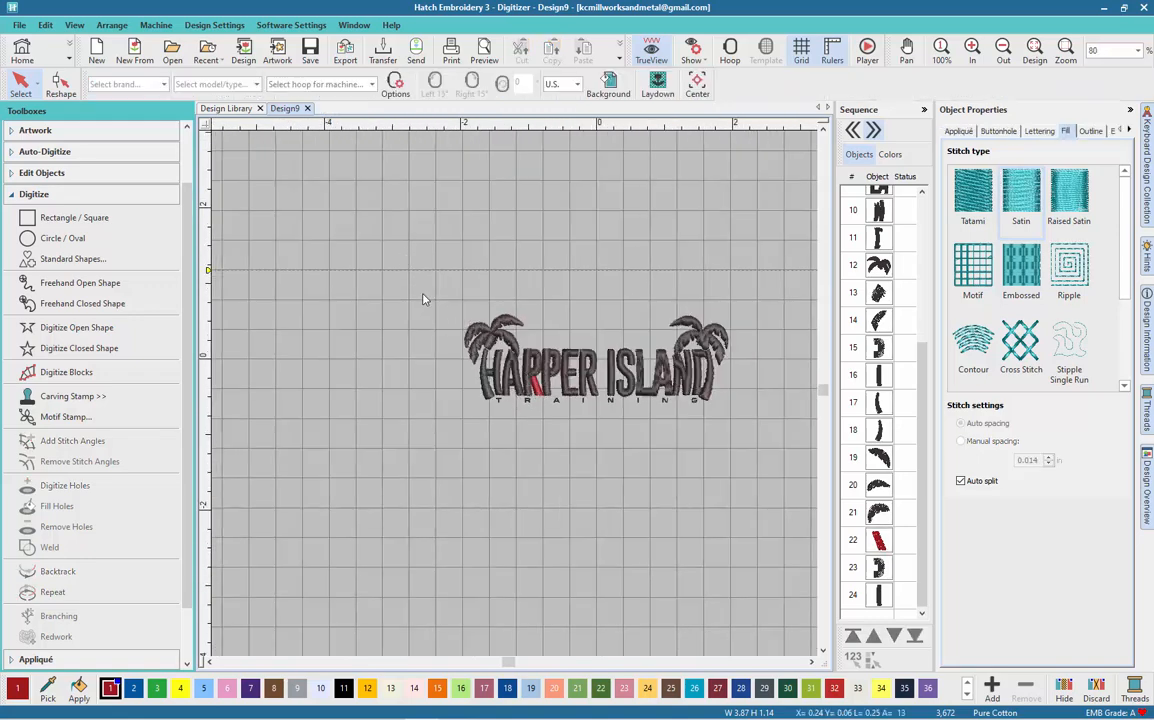
left_click_drag(416, 288, 752, 455)
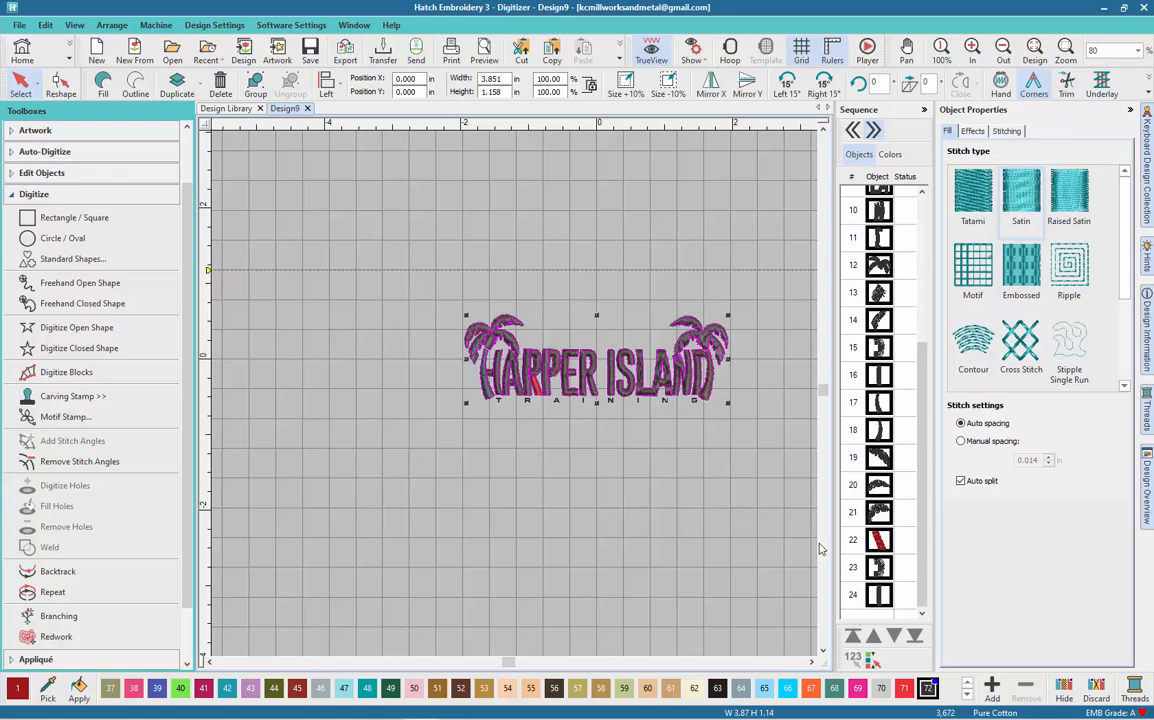
left_click(928, 688)
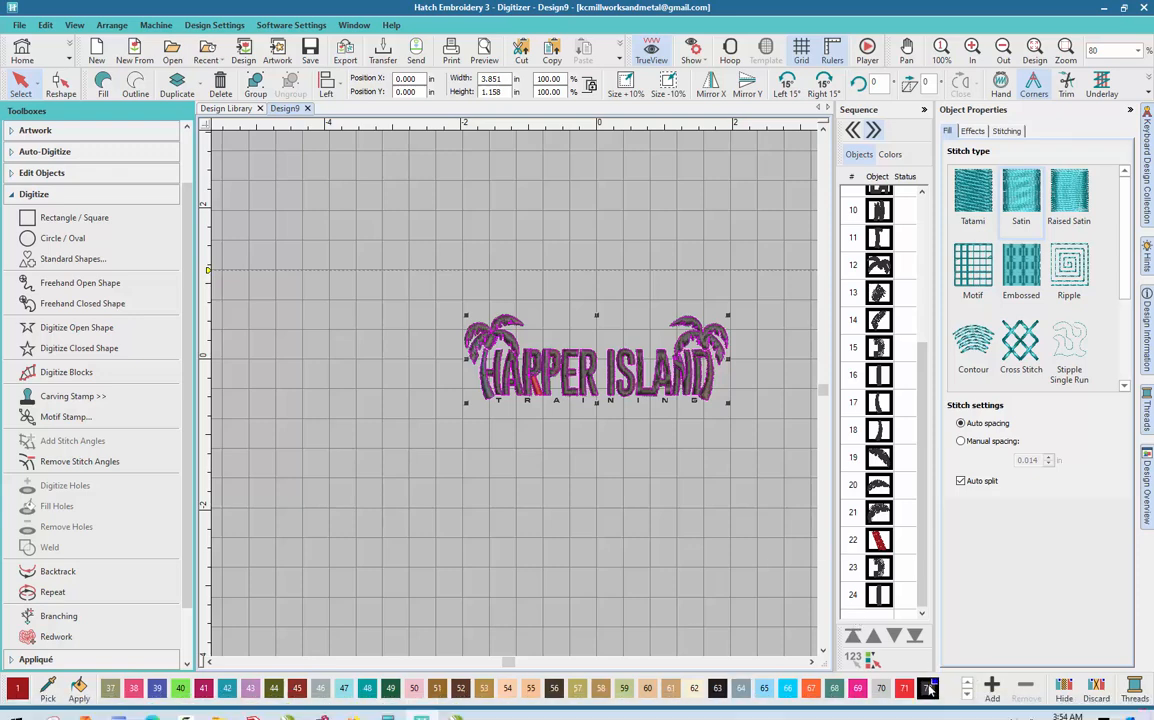
left_click(562, 447)
scroll(562, 447, "up", 3)
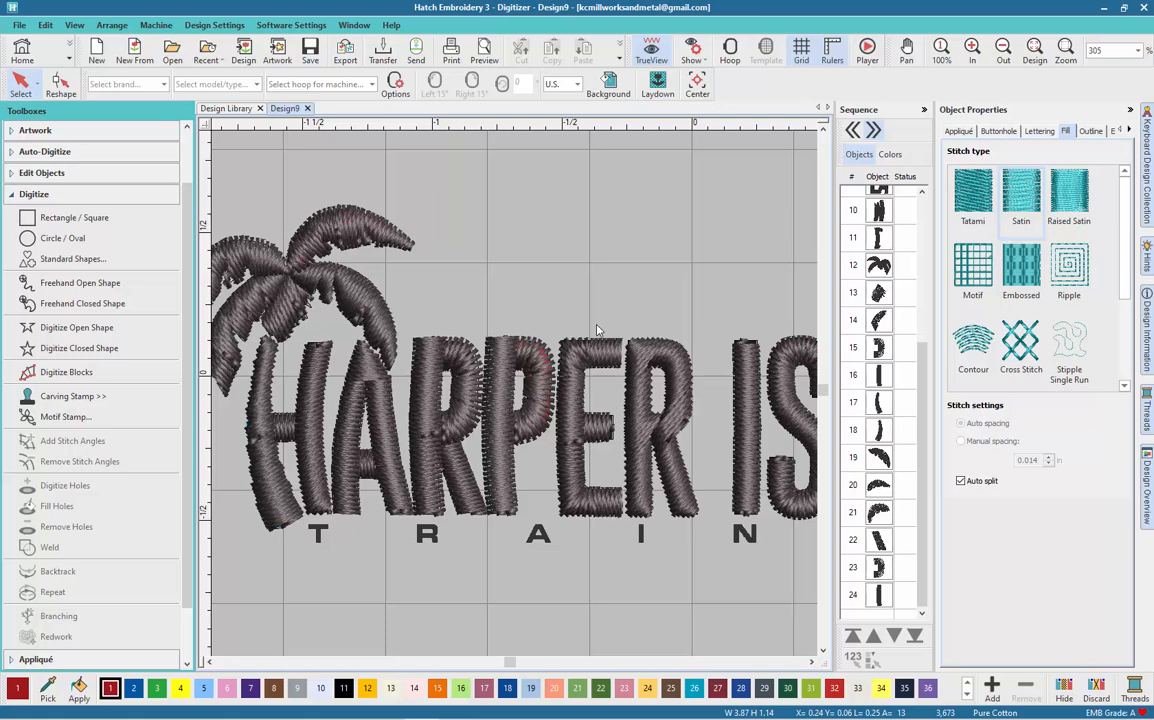
left_click(680, 460)
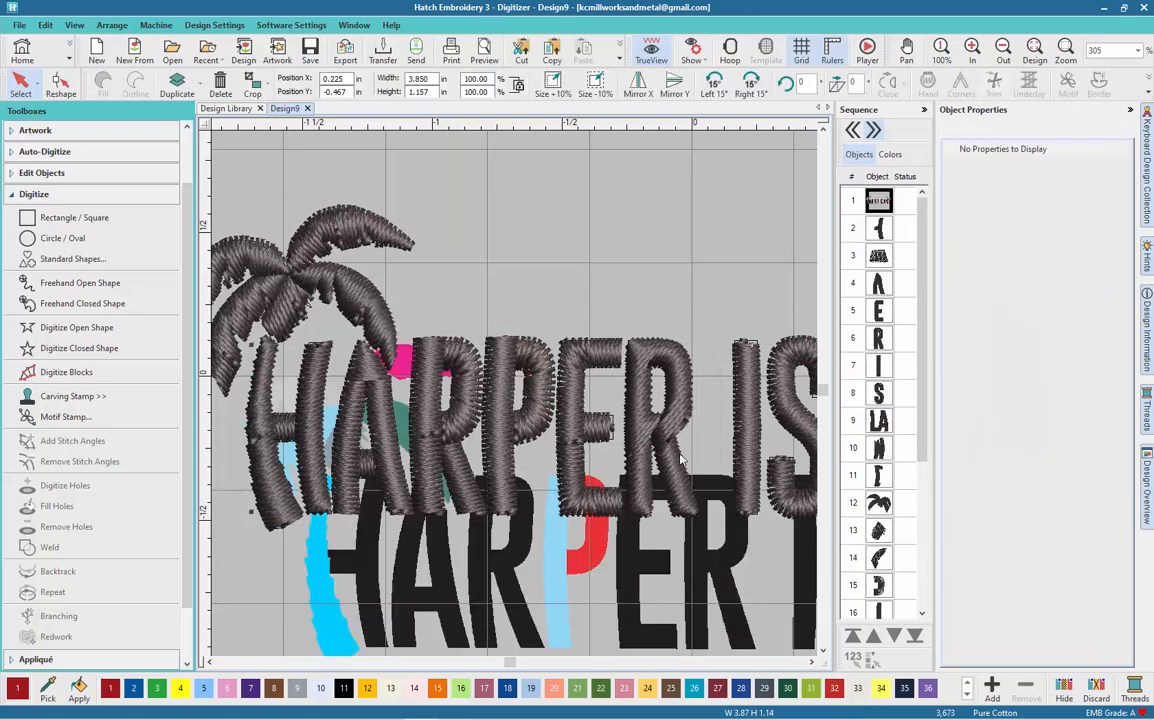
key("ctrl+z")
left_click(532, 174)
left_click_drag(553, 190, 720, 501)
left_click(711, 213)
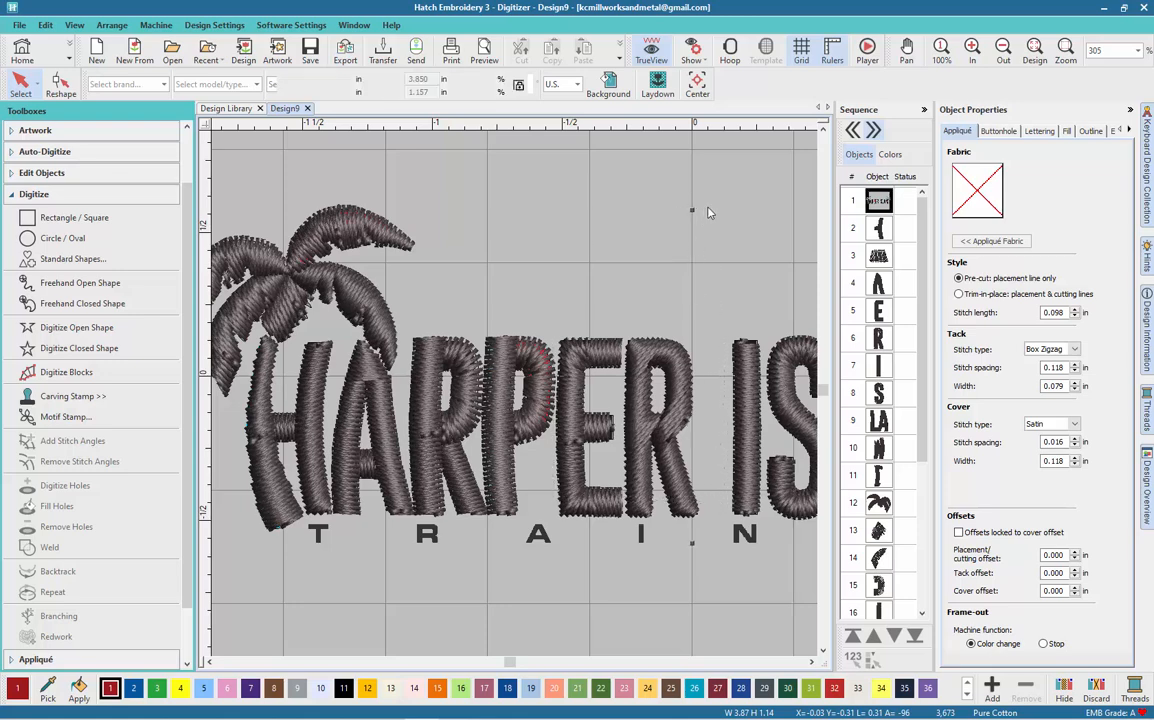
- Delete the last R of HARPER and hide the artwork
left_click_drag(724, 180, 617, 532)
key("Delete")
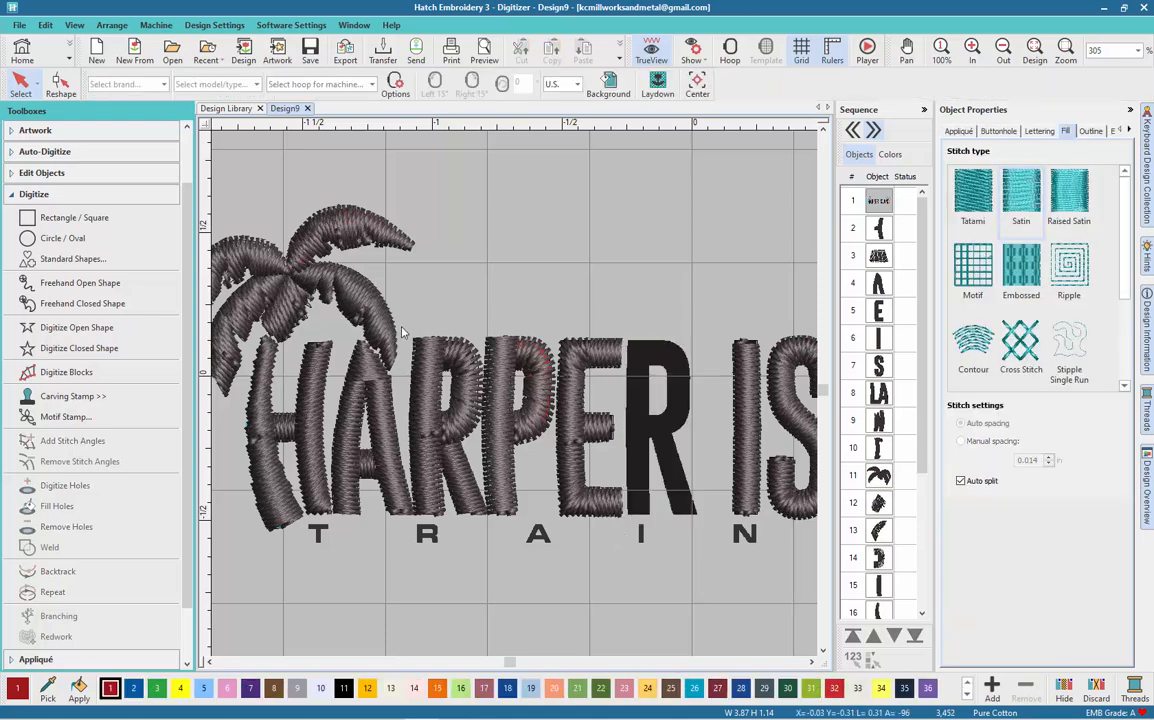
left_click(405, 283)
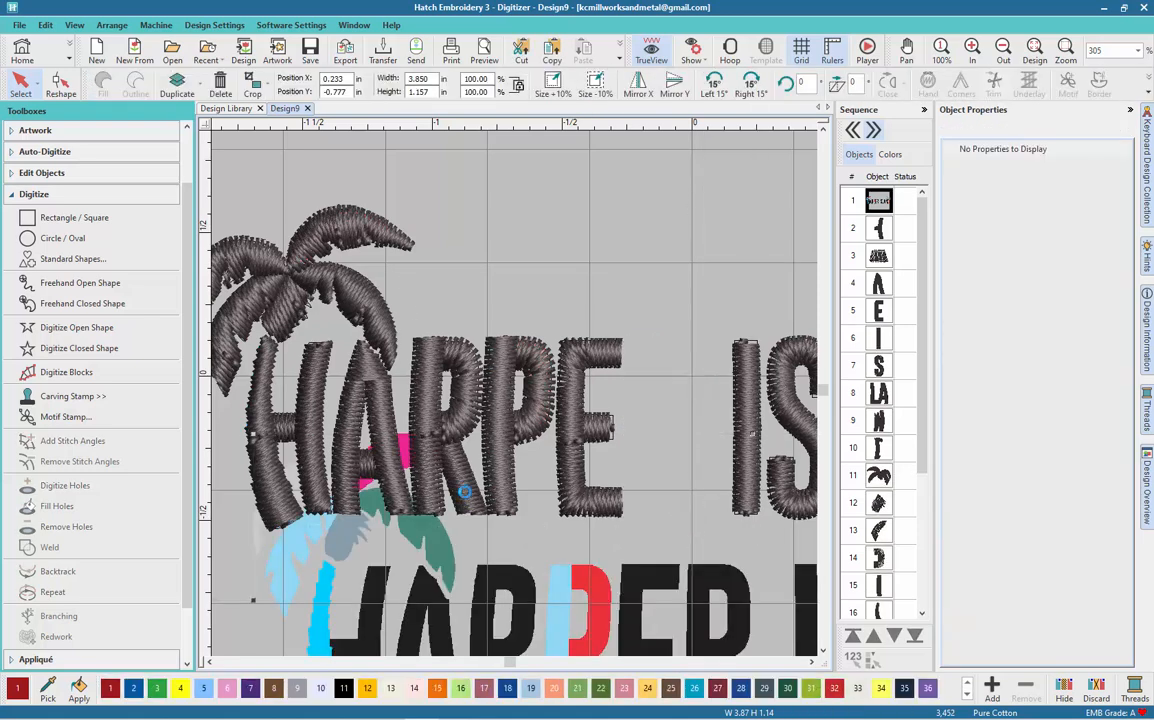
key("Delete")
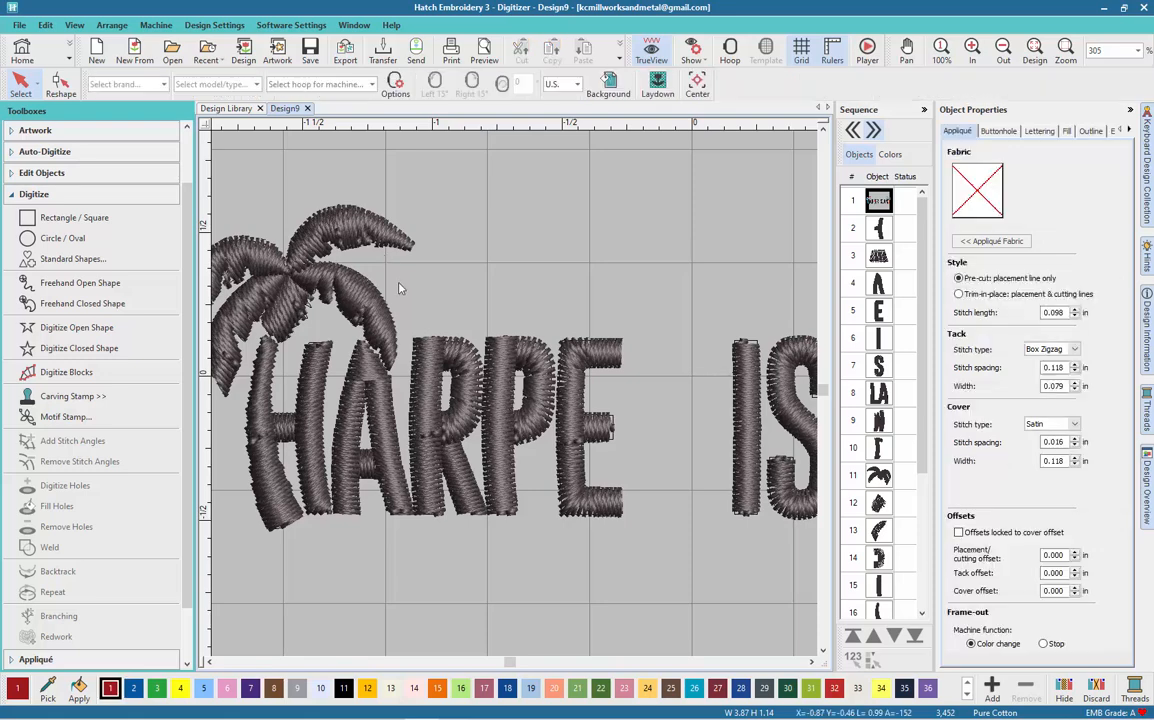
- Duplicate the first R's three segments and place the copy beside the E, centred at about X -0.11, Y -0.18 in
left_click_drag(507, 580, 501, 563)
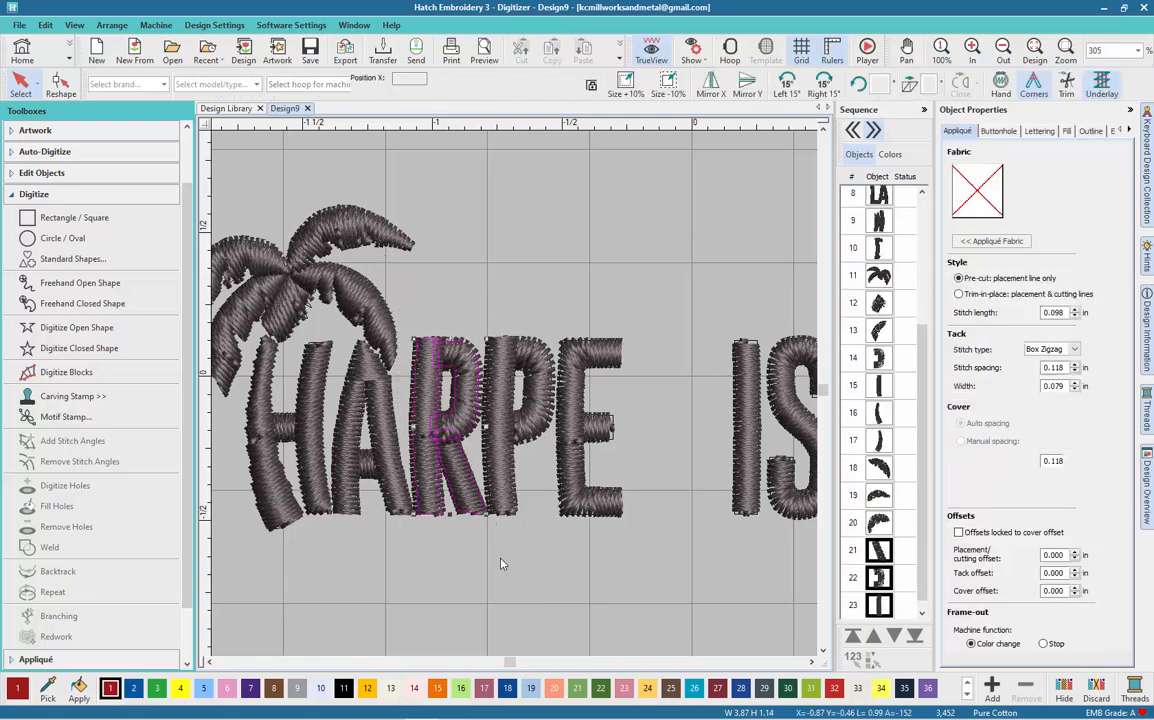
key("ctrl+d")
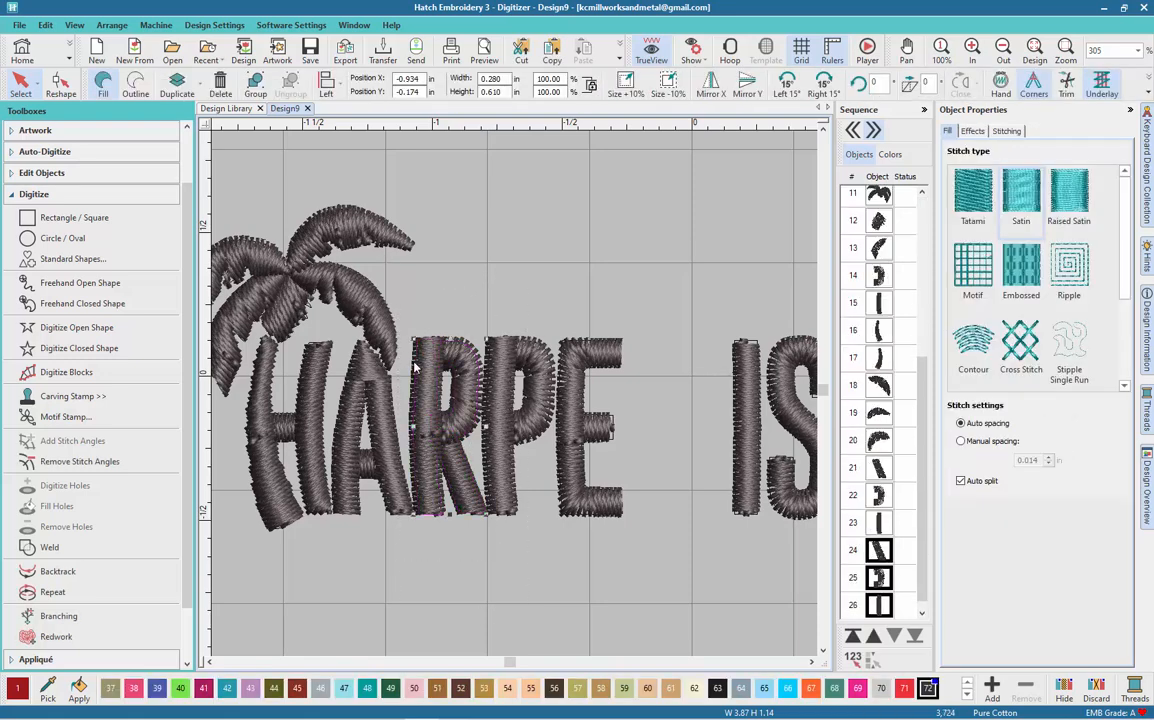
left_click_drag(415, 368, 636, 373)
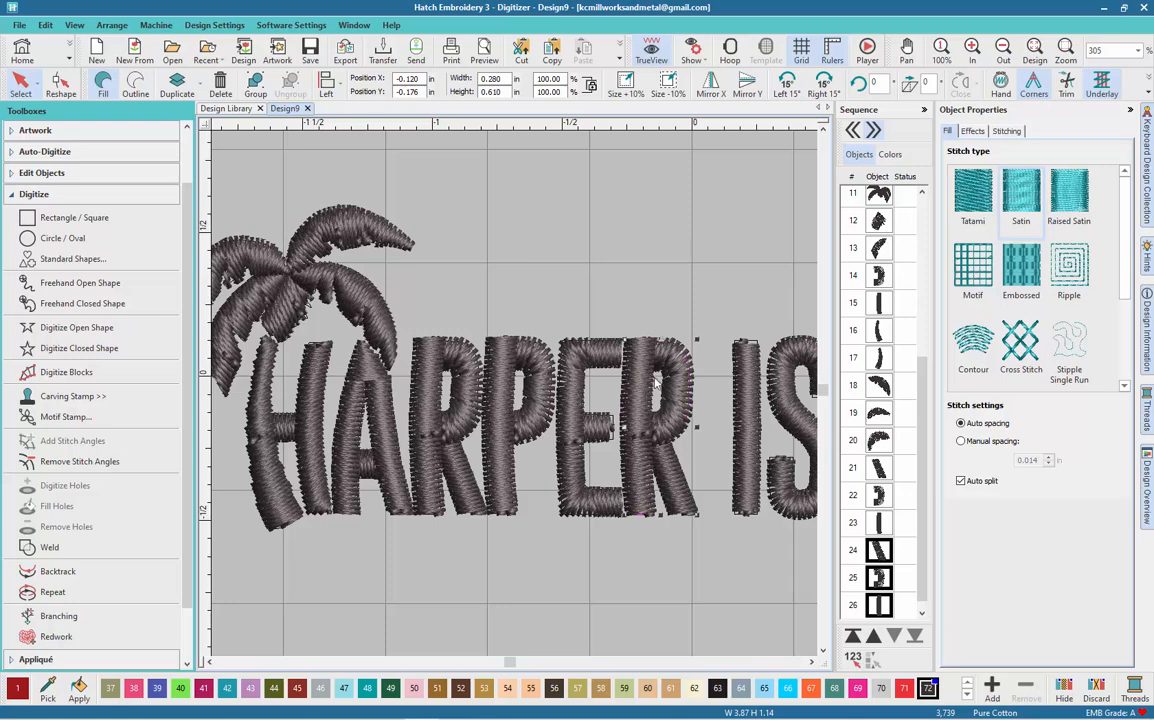
key("Right")
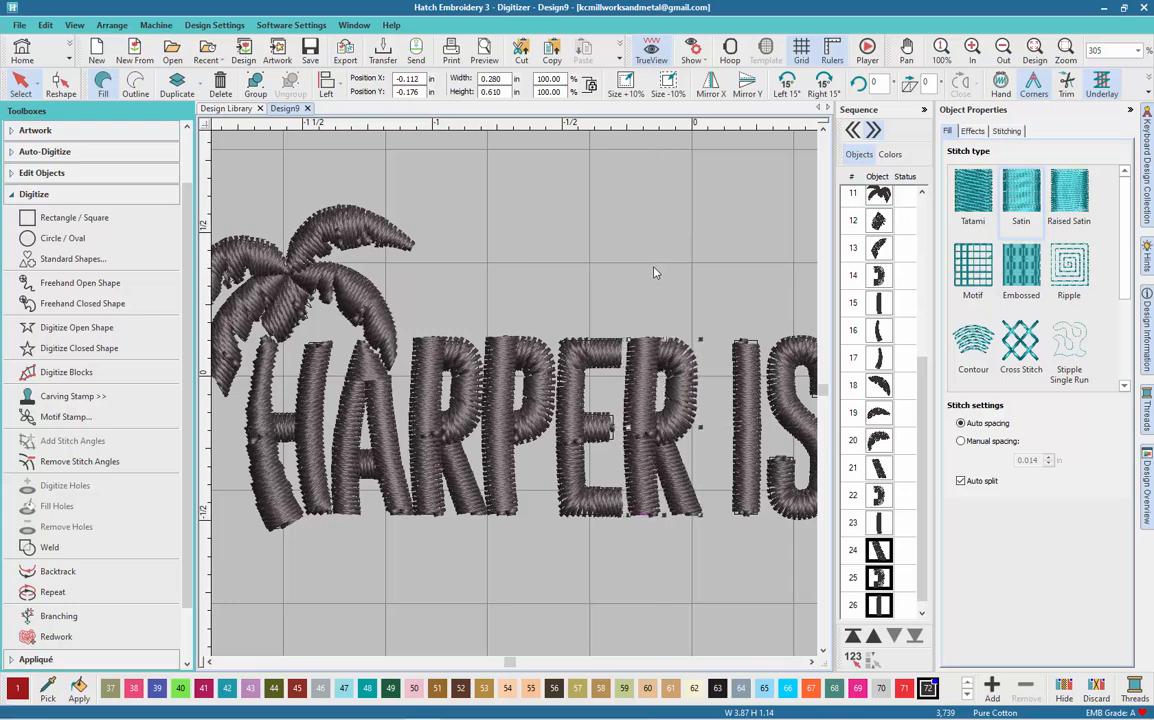
key("Right")
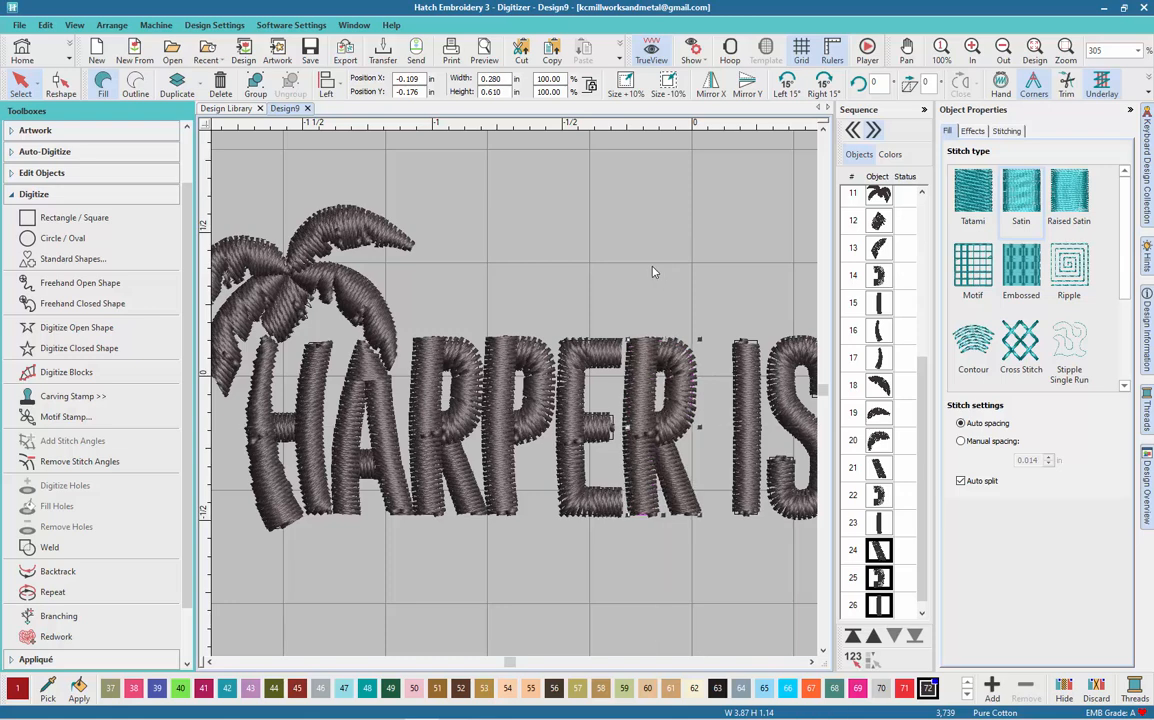
- Show the artwork without stitches and move the lower outer corner of the copied R's stem onto the artwork edge
key("s")
key("d")
scroll(677, 389, "up", 2)
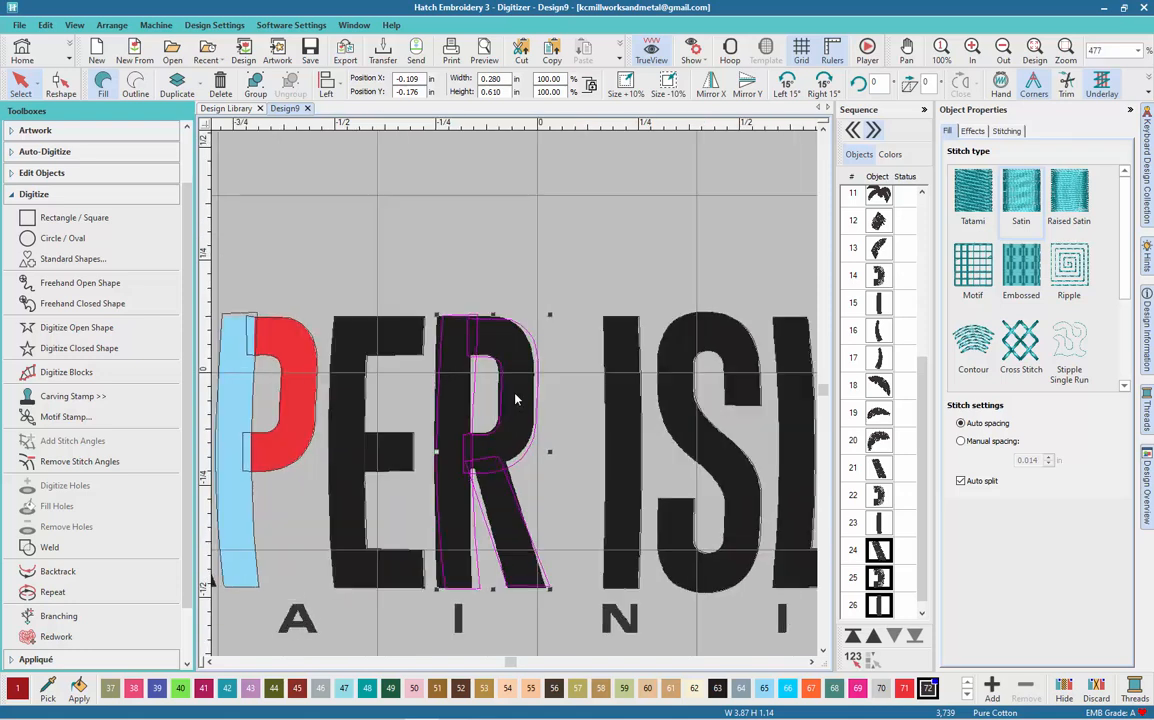
scroll(432, 494, "up", 3)
scroll(516, 407, "down", 1)
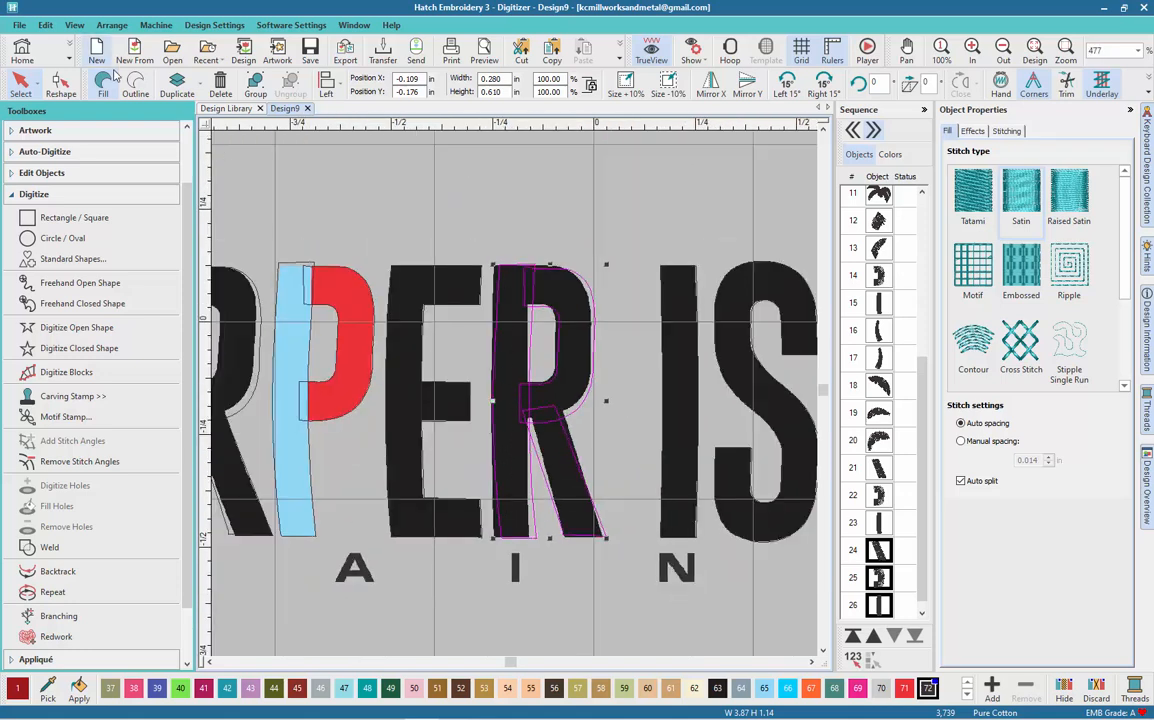
left_click(60, 82)
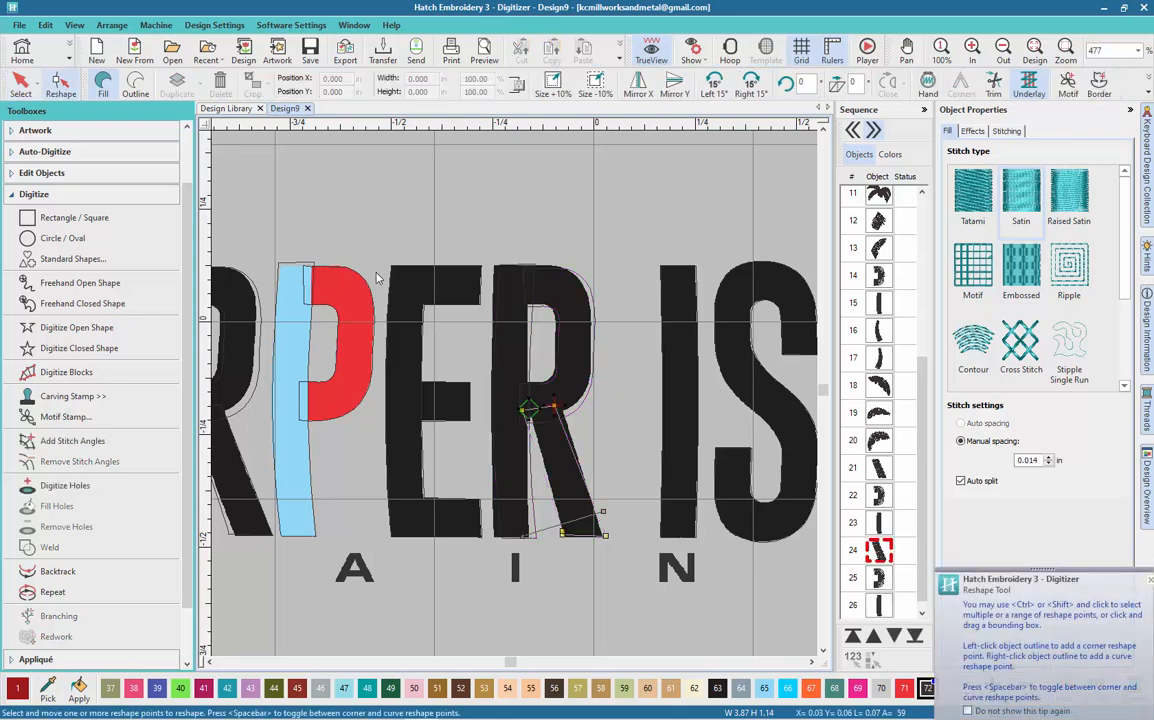
scroll(519, 508, "up", 3)
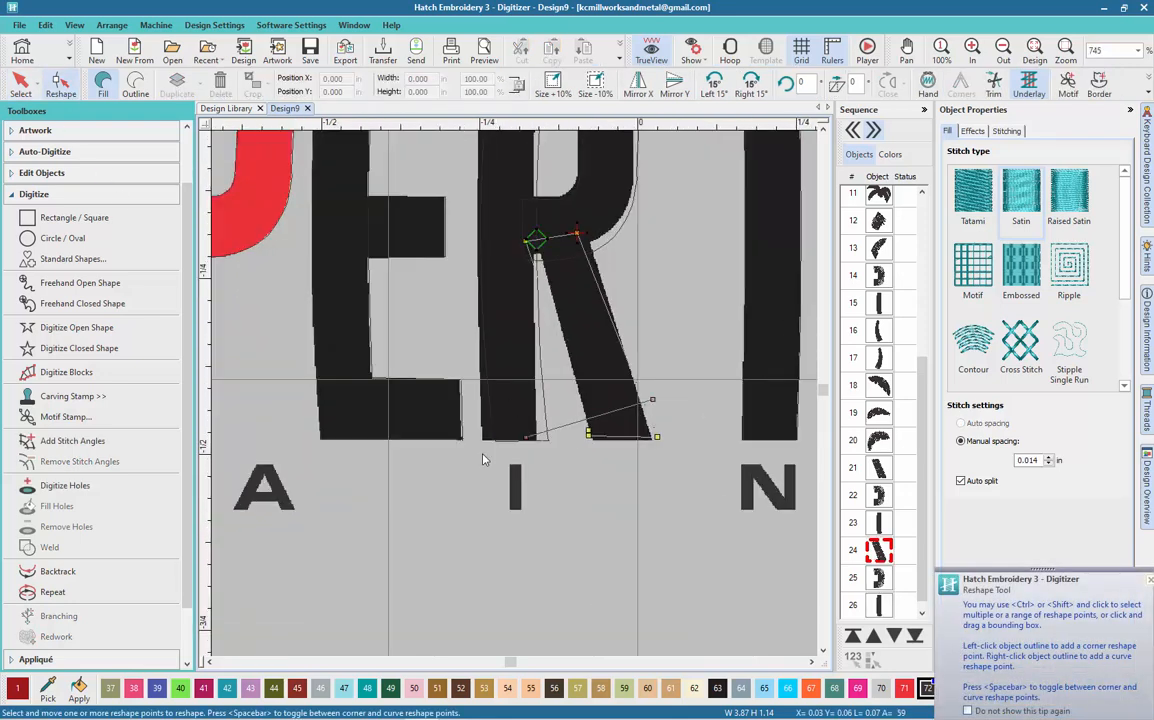
left_click(522, 397)
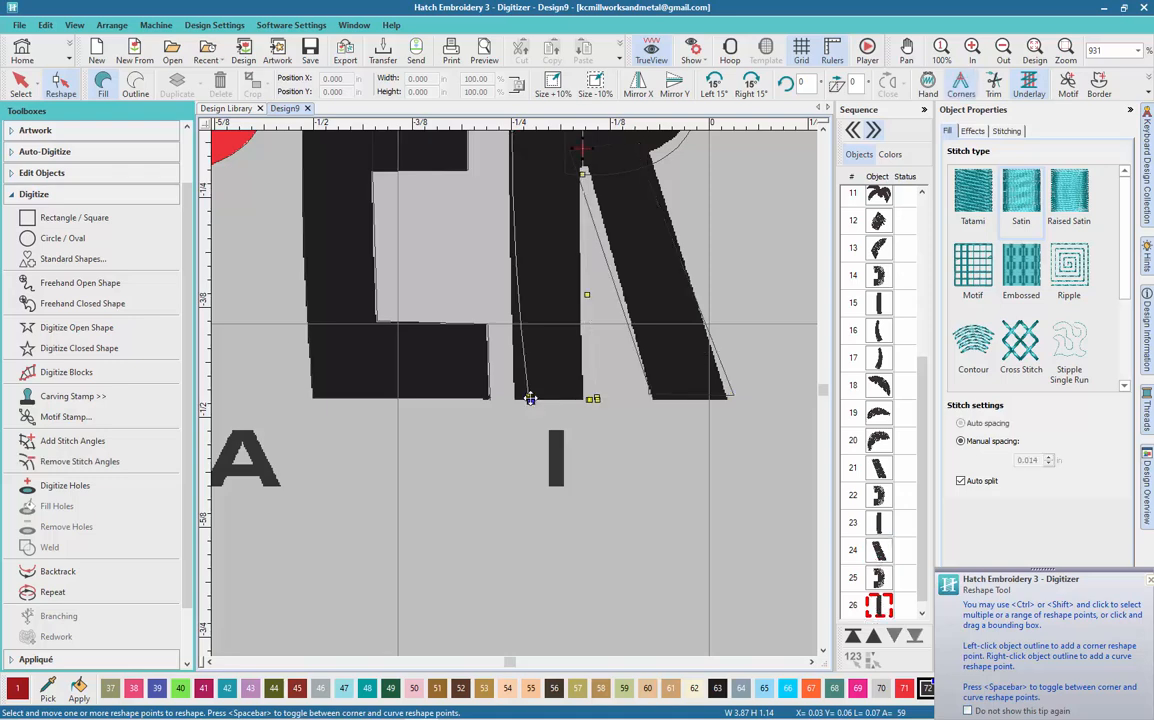
mouse_move(522, 396)
left_mouse_down()
mouse_move(511, 402)
mouse_move(585, 399)
mouse_move(514, 398)
left_mouse_up()
- Make the mid-height point on the stem's outer edge a corner point and align that edge with the artwork
scroll(548, 445, "down", 2)
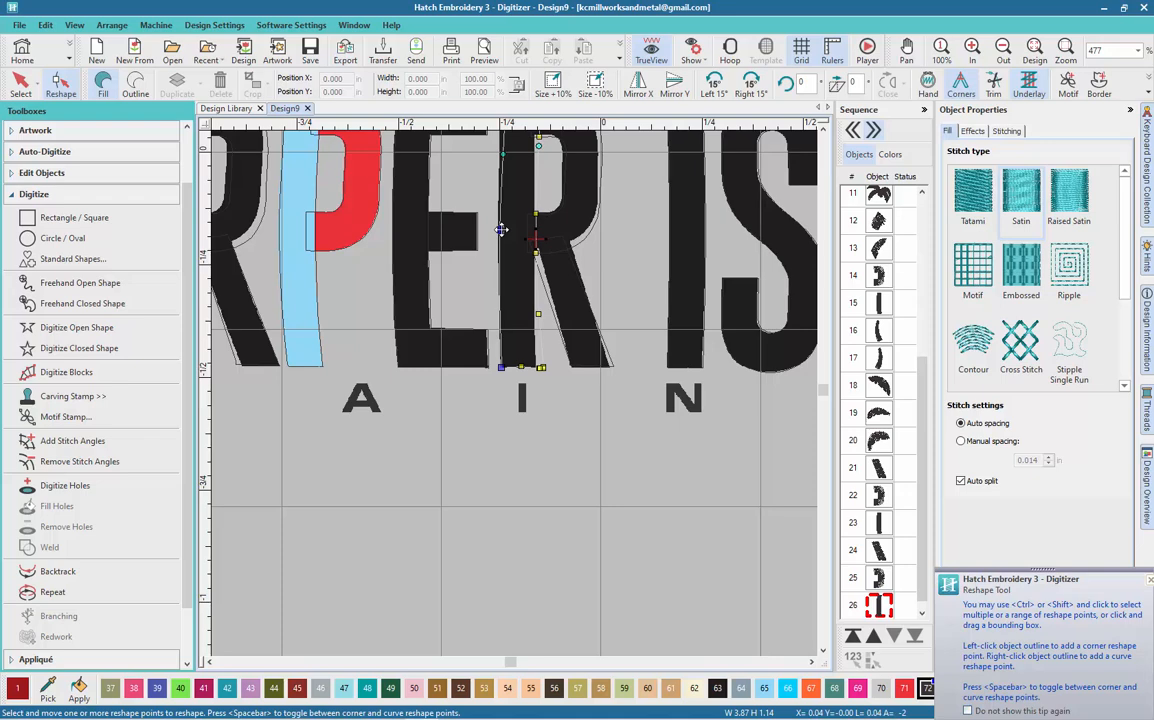
key("space")
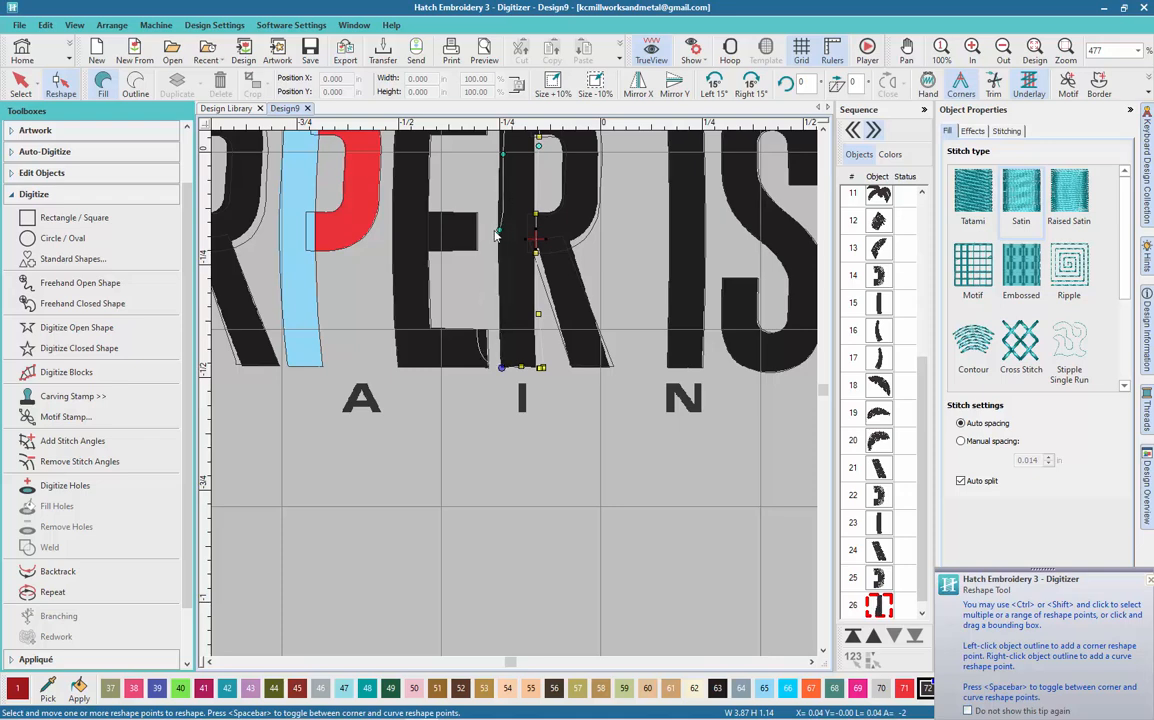
left_click(497, 229)
key("space")
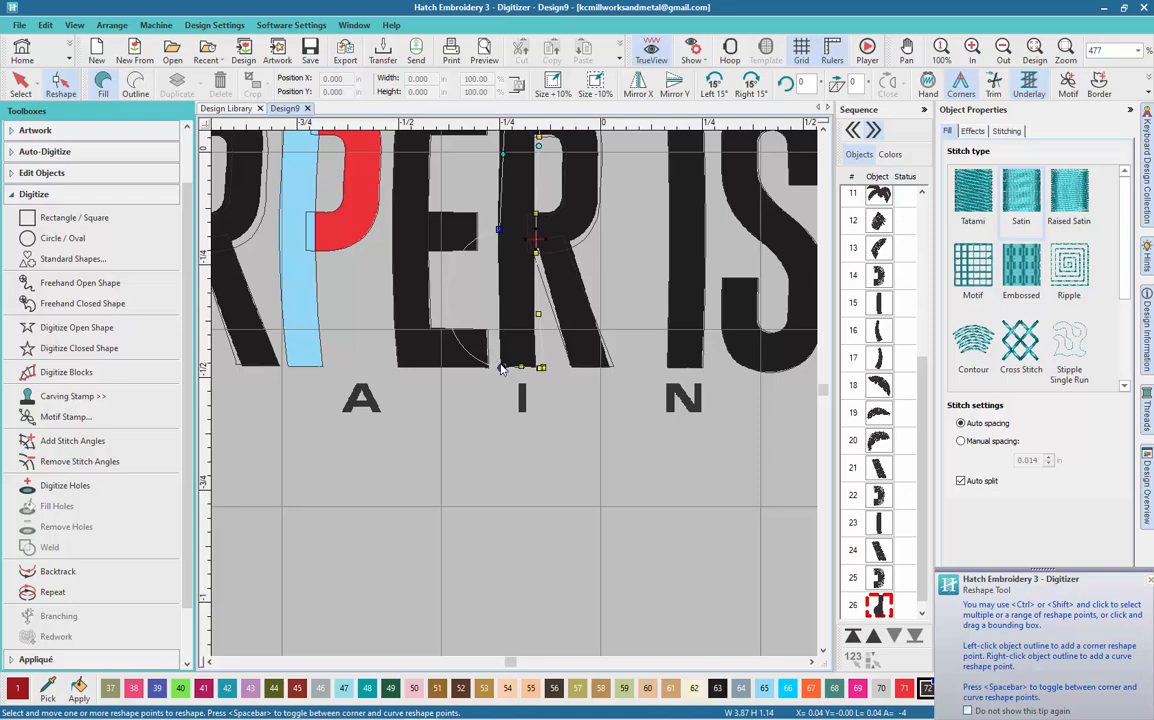
key("space")
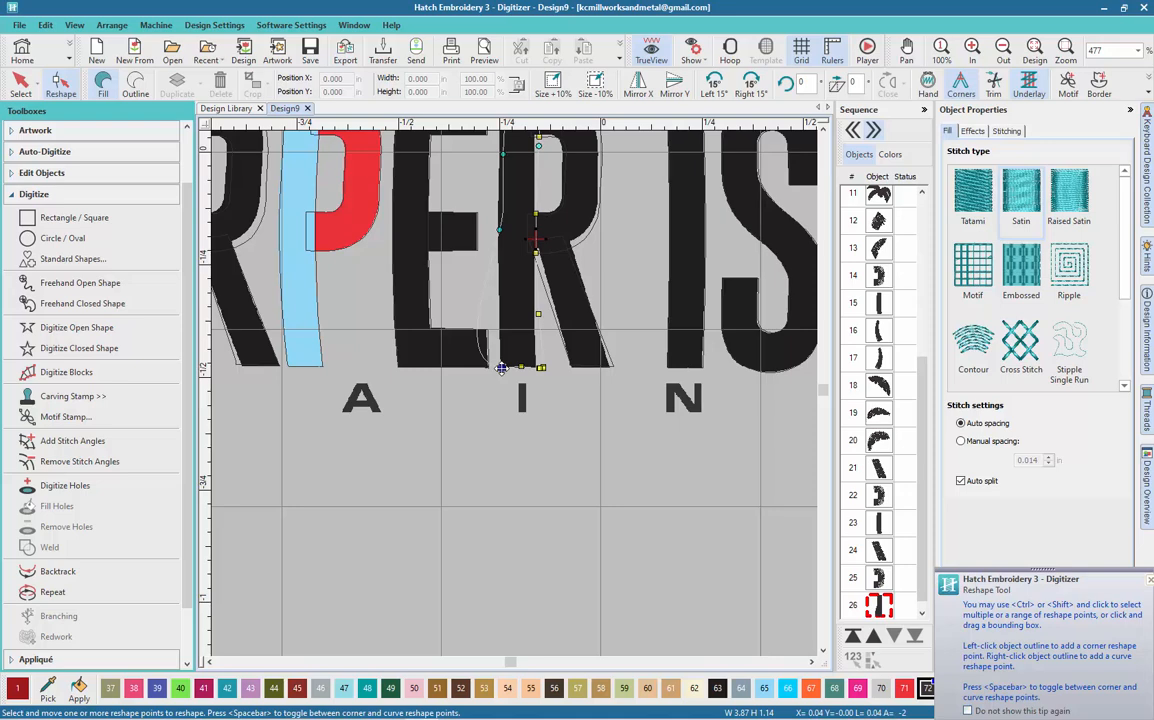
left_click(501, 368)
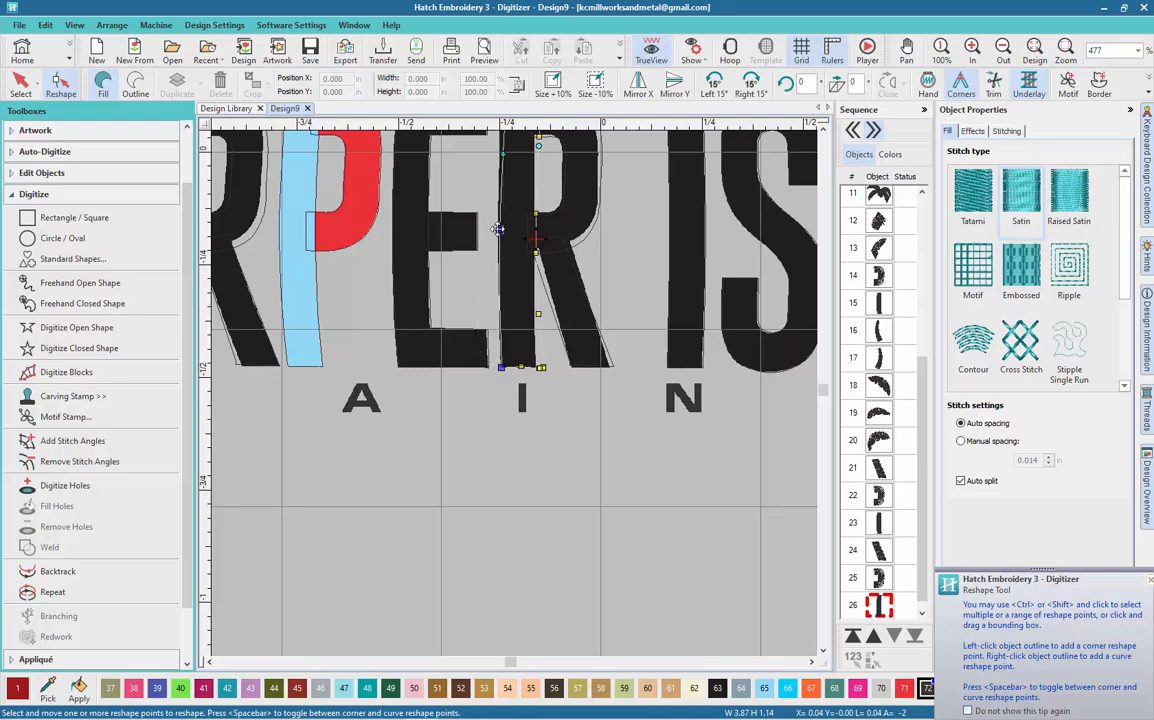
mouse_move(500, 229)
left_mouse_down()
mouse_move(487, 224)
mouse_move(497, 227)
left_mouse_up()
scroll(494, 418, "down", 3)
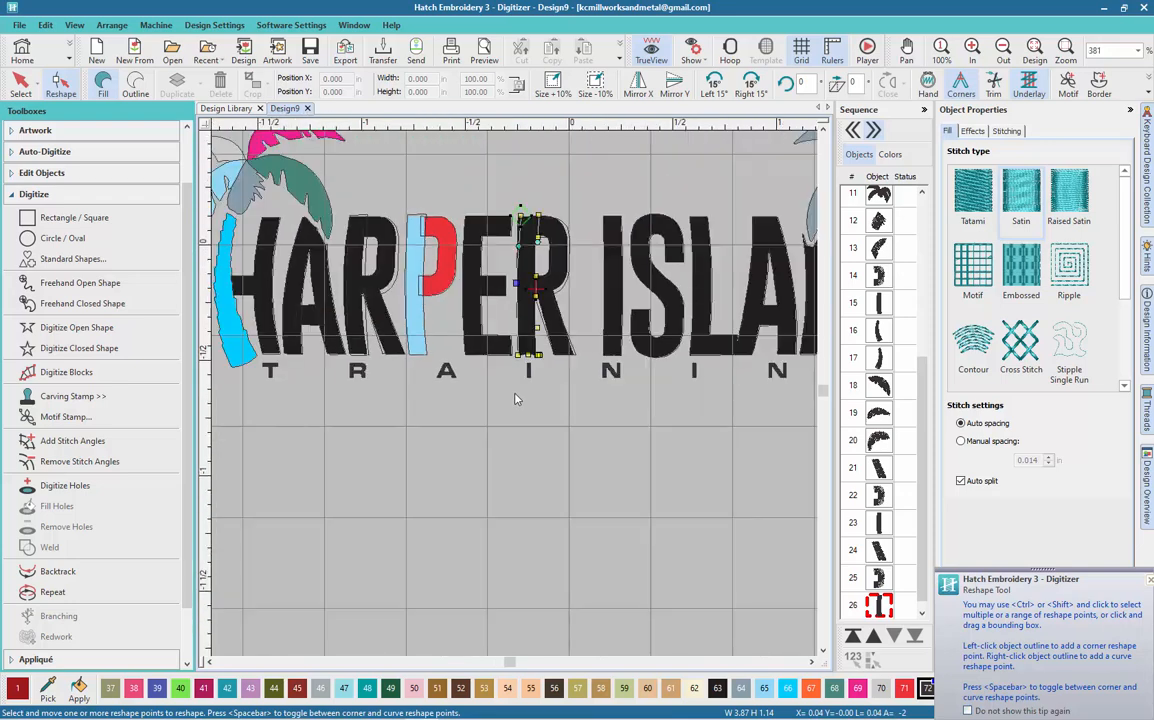
- Align the stem's upper outer corner and the edge point below it with the artwork, then show the stitches and finish reshaping
scroll(515, 399, "up", 5)
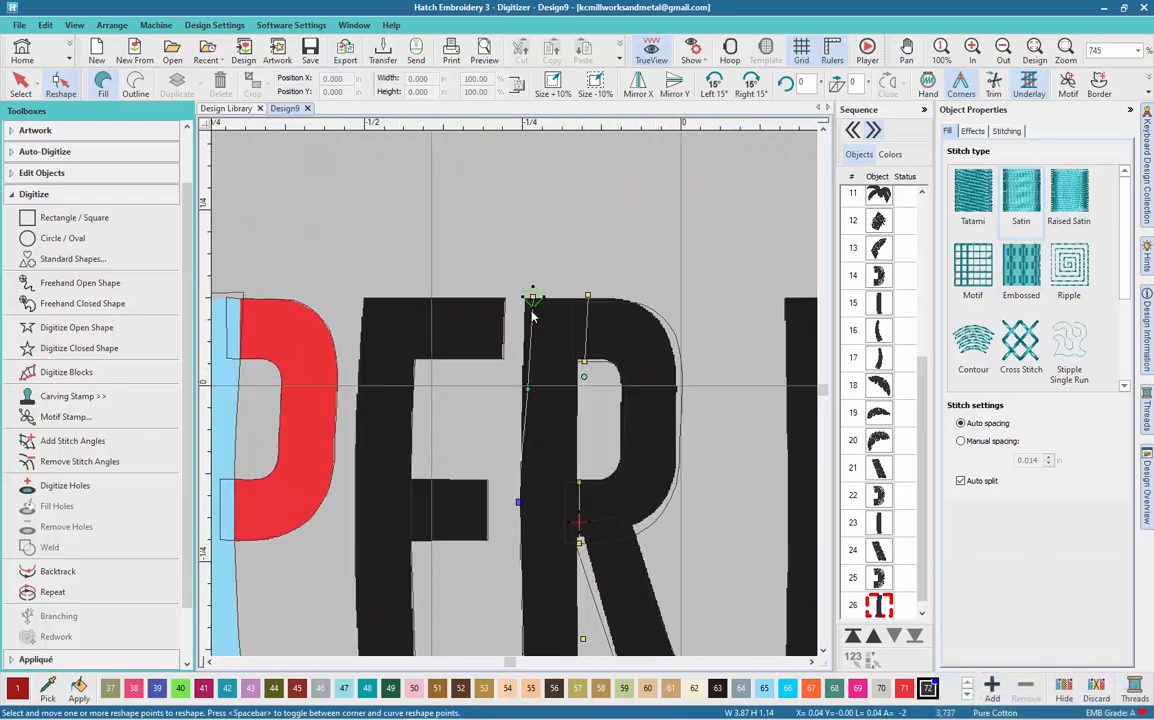
left_click_drag(533, 296, 523, 297)
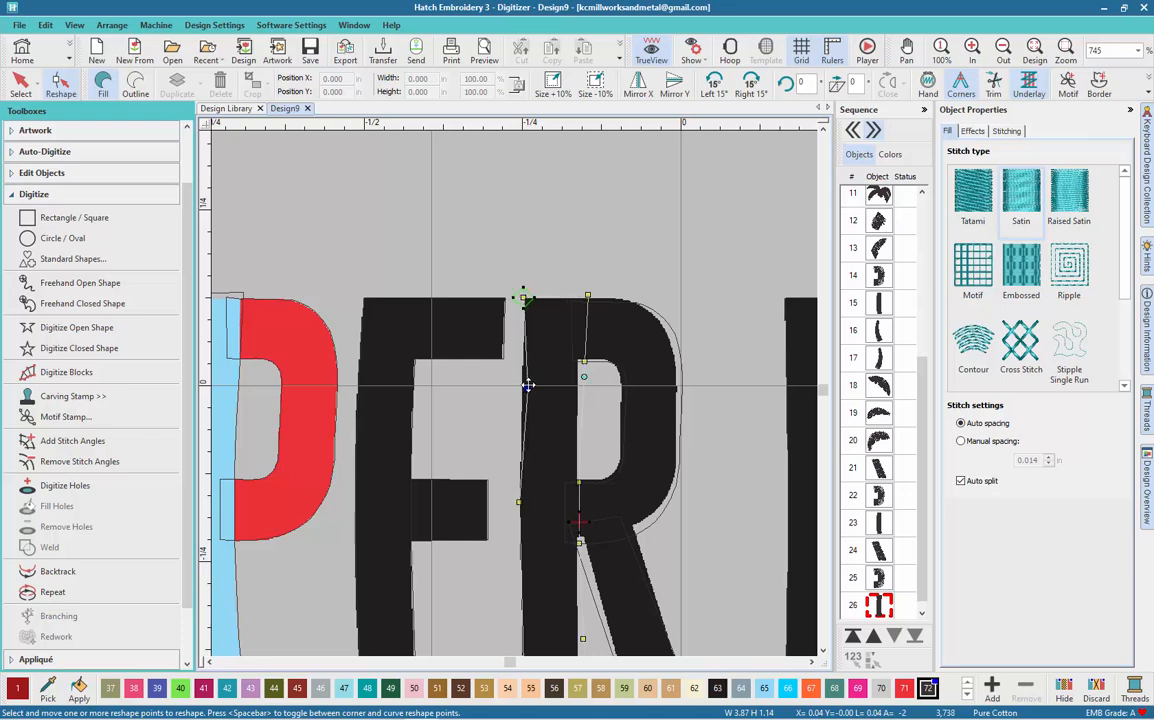
left_click_drag(527, 388, 521, 387)
scroll(521, 387, "down", 3)
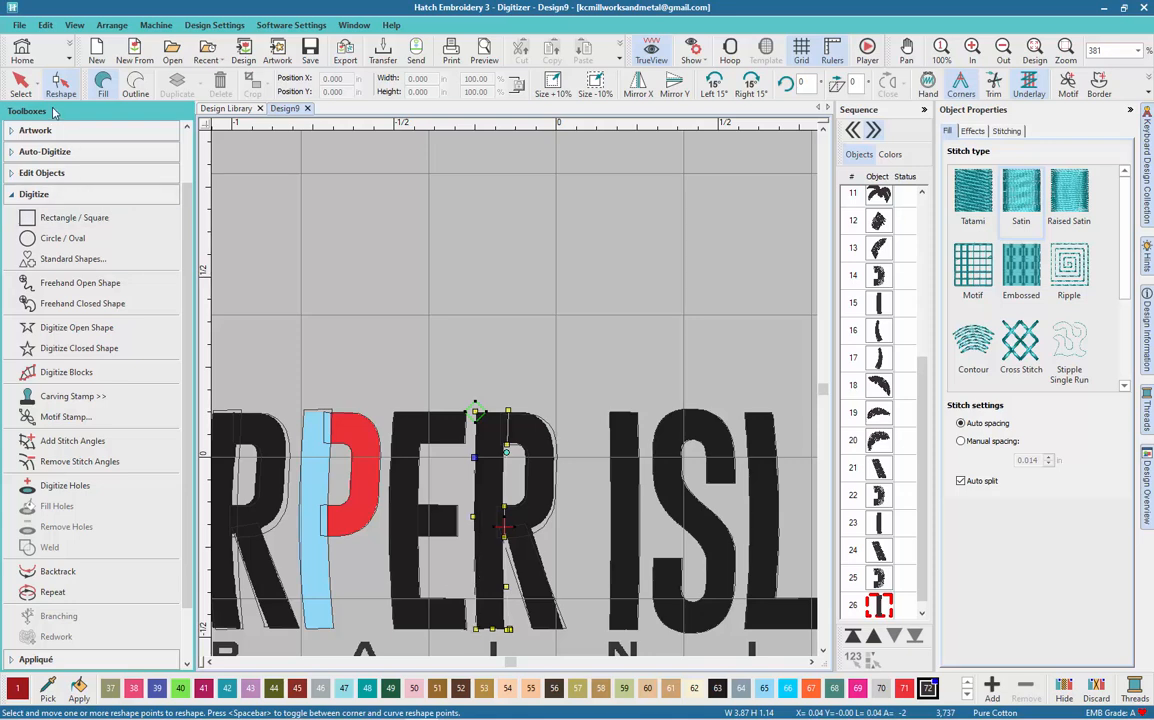
key("s")
left_click(20, 84)
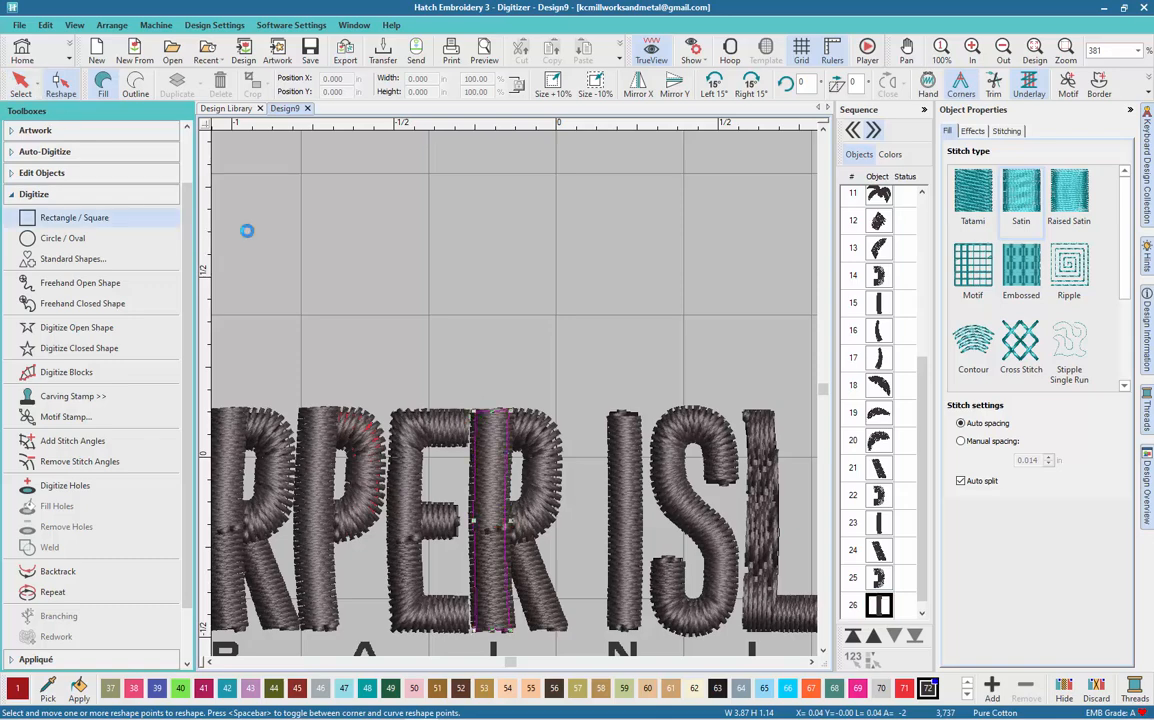
- Delete the palm fronds above the D of ISLAND, leaving the artwork palm as a guide
scroll(514, 399, "down", 2)
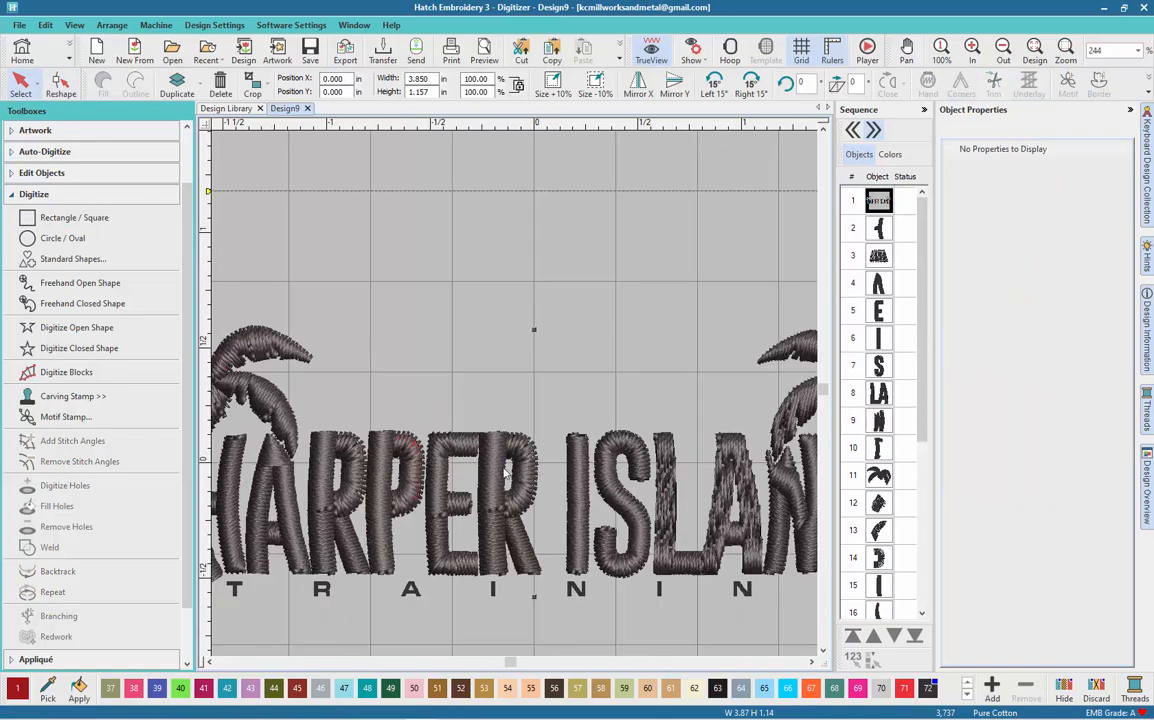
scroll(550, 410, "down", 2)
scroll(505, 470, "up", 1)
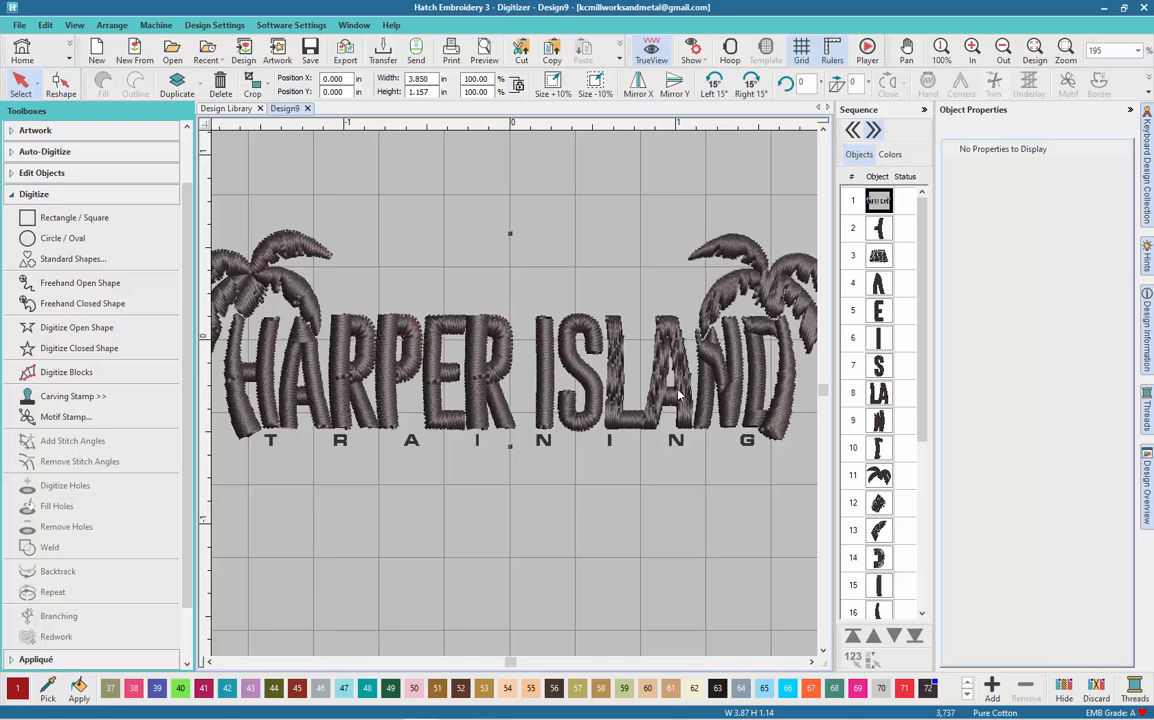
scroll(764, 388, "up", 4)
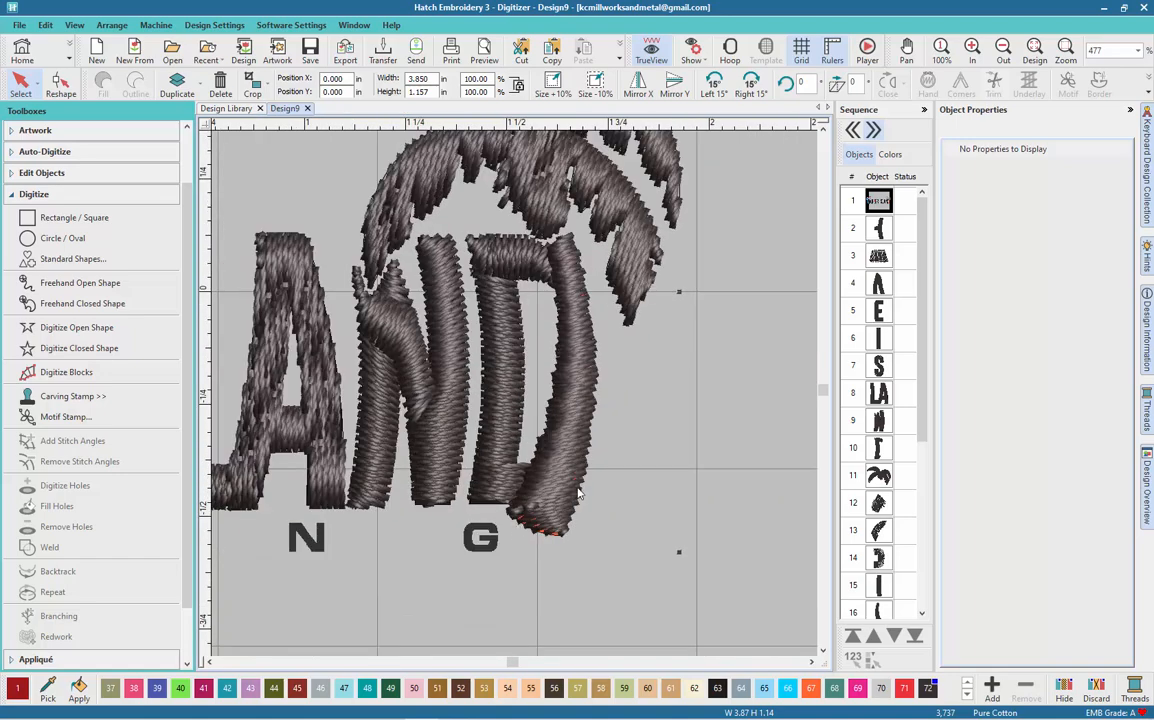
scroll(608, 420, "down", 4)
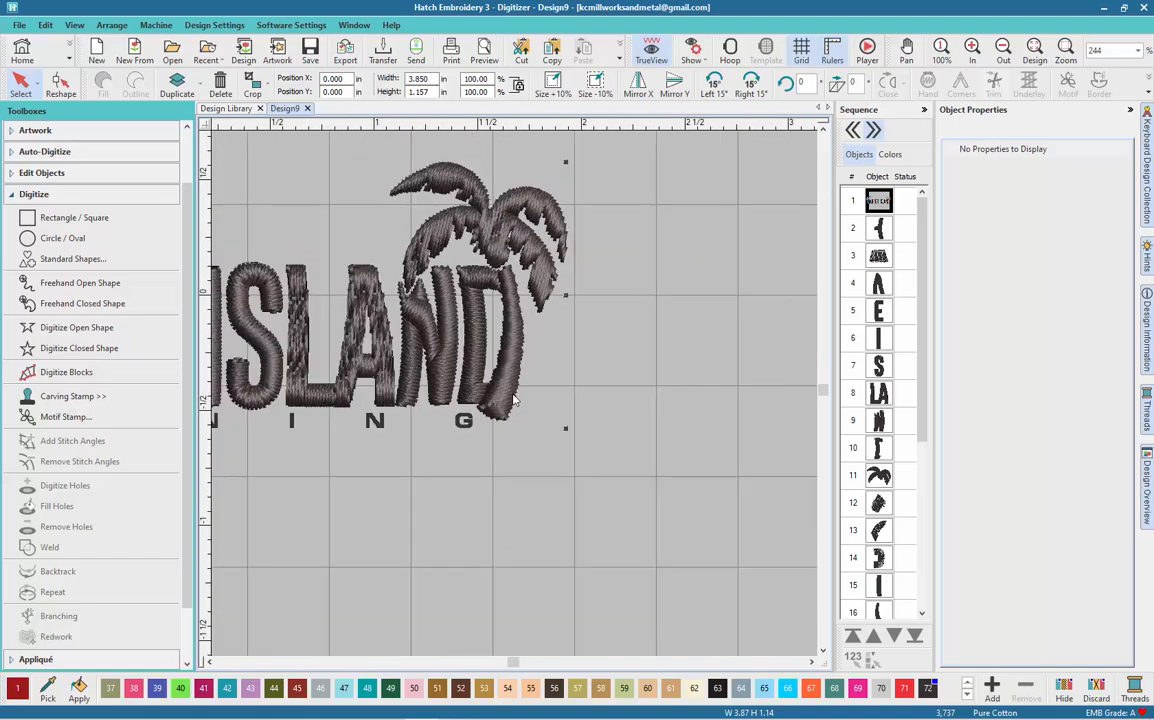
scroll(533, 418, "up", 2)
left_click(528, 400)
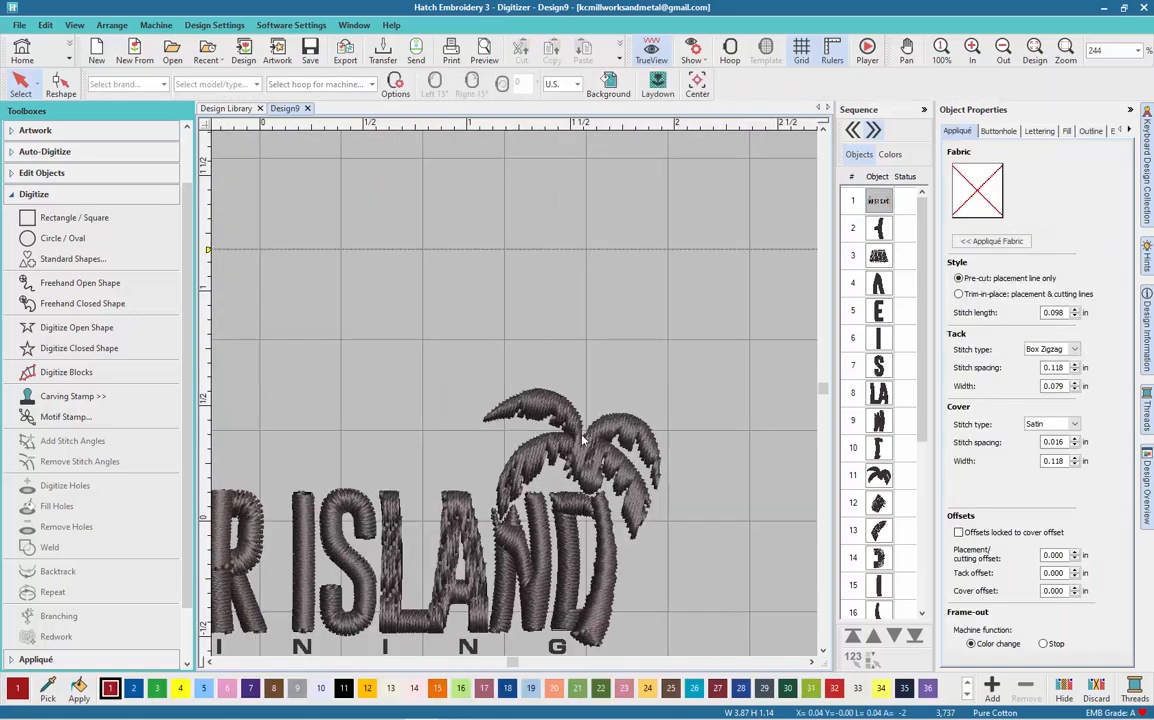
left_click(663, 362)
scroll(663, 362, "down", 4)
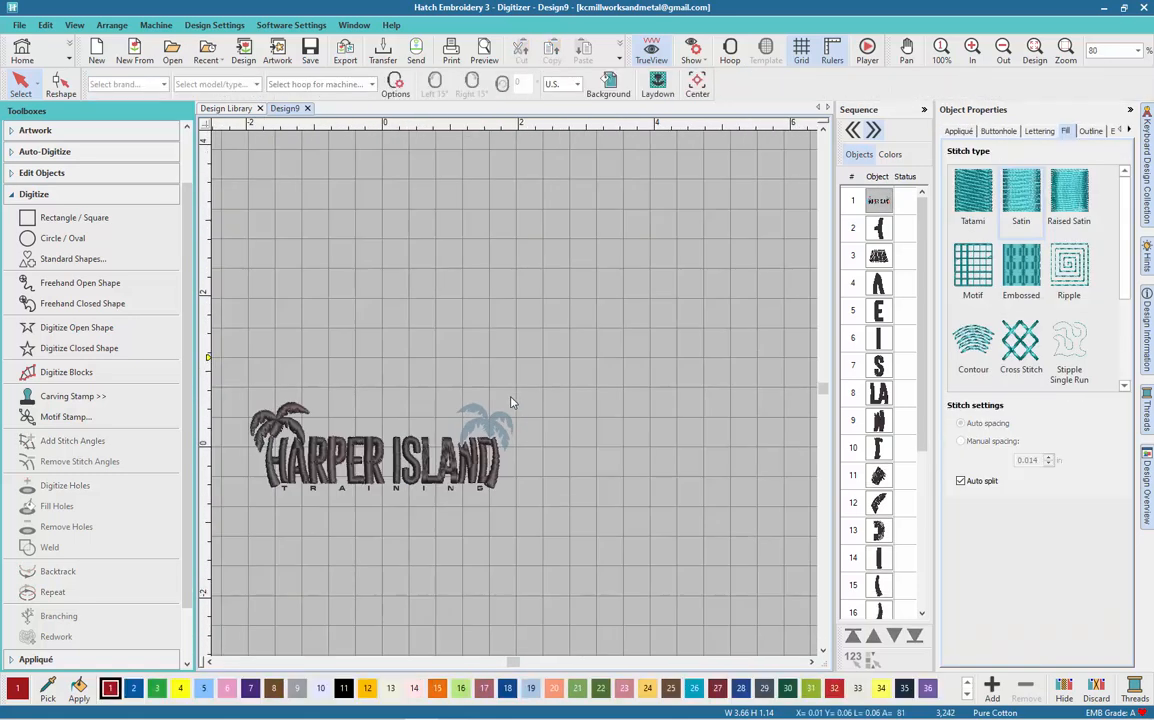
- Select all five frond objects of the palm above HARPER and duplicate them
scroll(528, 348, "up", 3)
left_click_drag(493, 336, 624, 440)
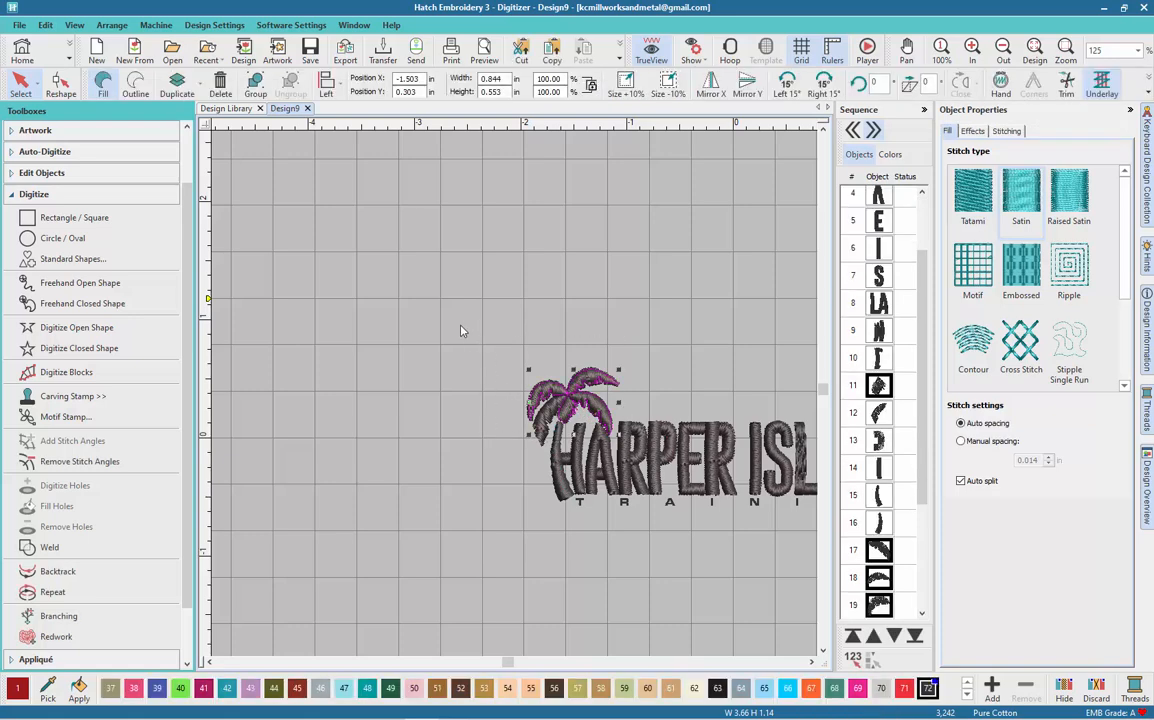
left_click_drag(461, 325, 646, 454)
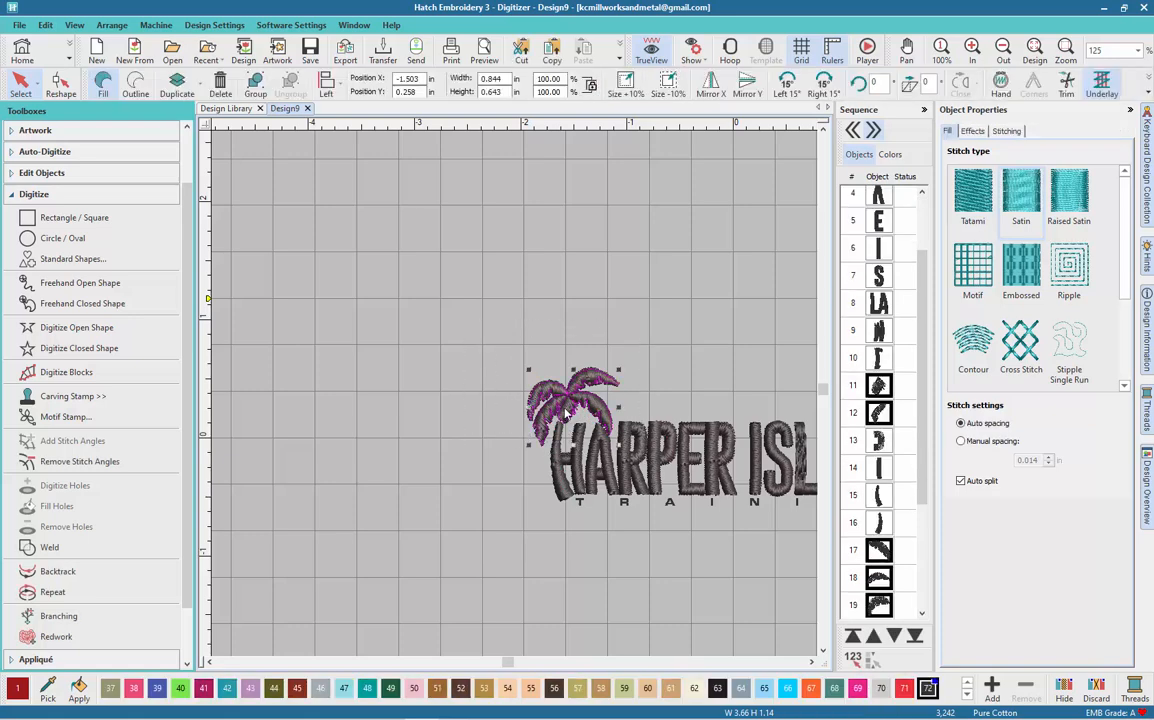
key("ctrl+d")
- Mirror the duplicated fronds horizontally and place them over the artwork palm above the D, centred at about X 1.50, Y 0.25 in
scroll(497, 368, "down", 3)
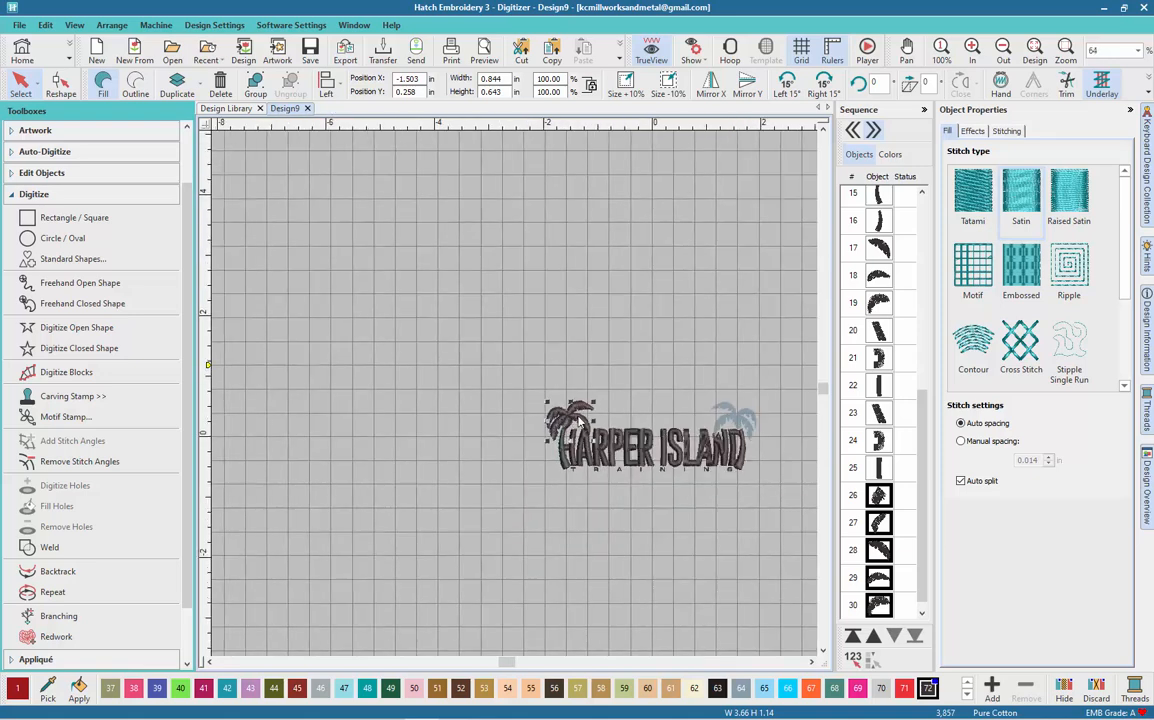
left_click_drag(582, 420, 733, 418)
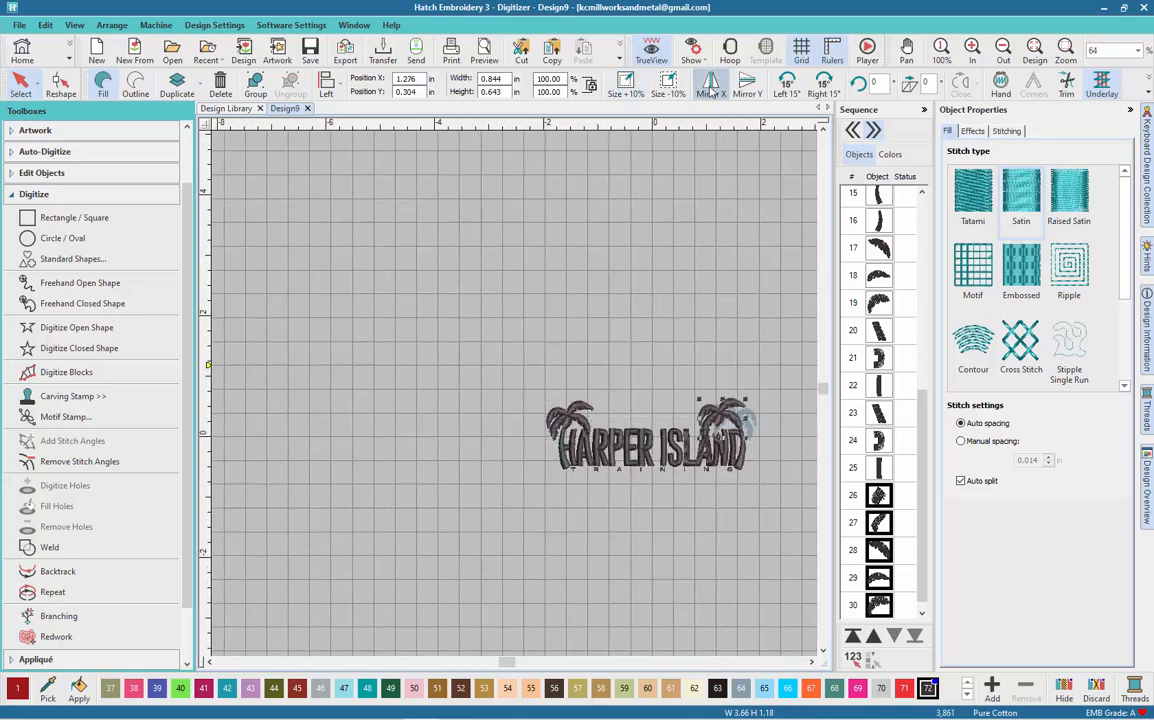
scroll(740, 405, "up", 6)
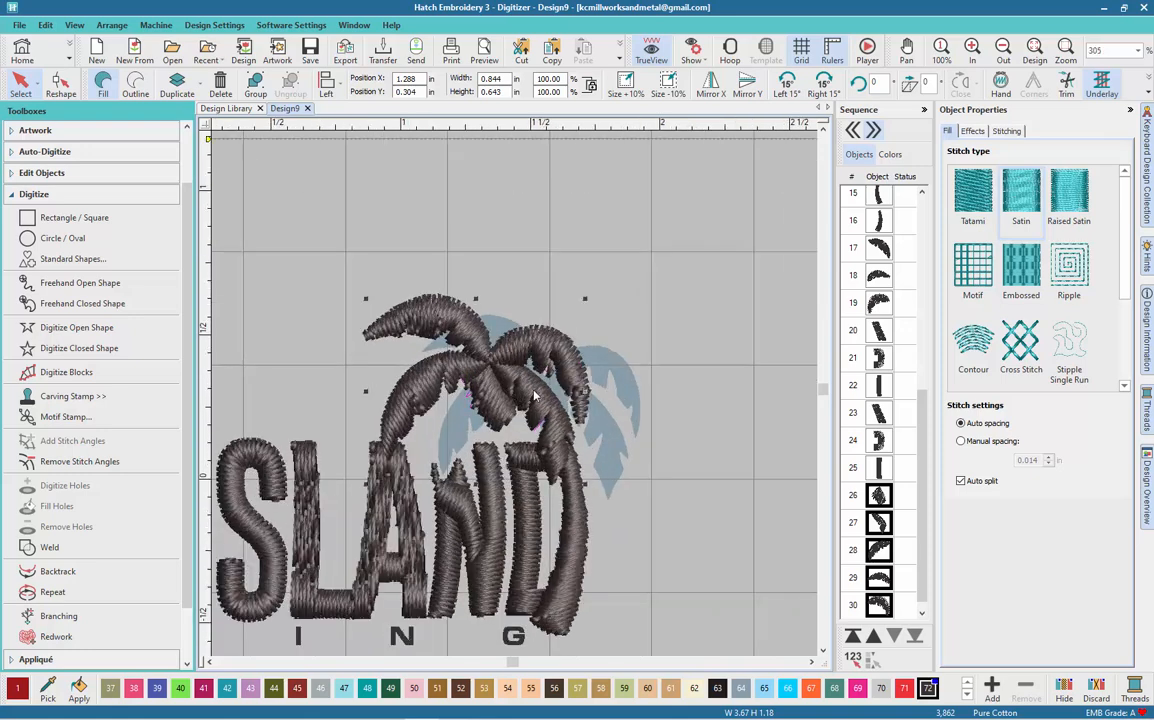
left_click_drag(497, 410, 550, 427)
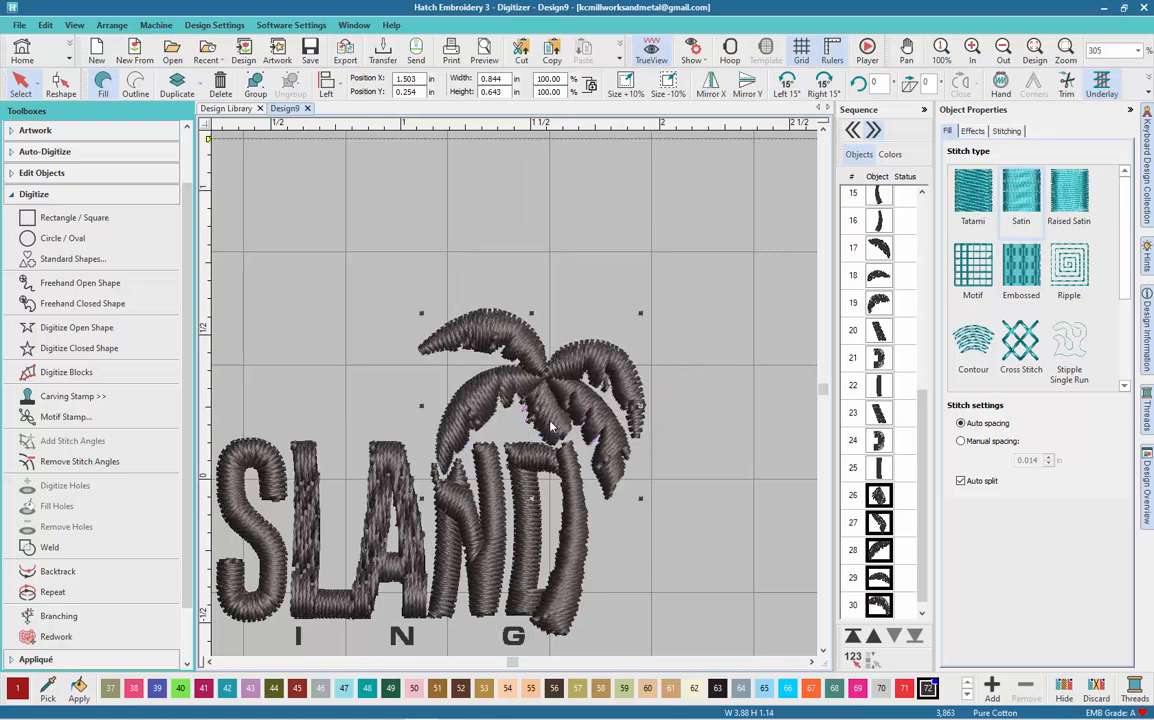
- In outline view, reshape the D's stem-and-top-bar object by pulling the bar's lower edge point down so the bar overlaps the stem
scroll(550, 427, "down", 3)
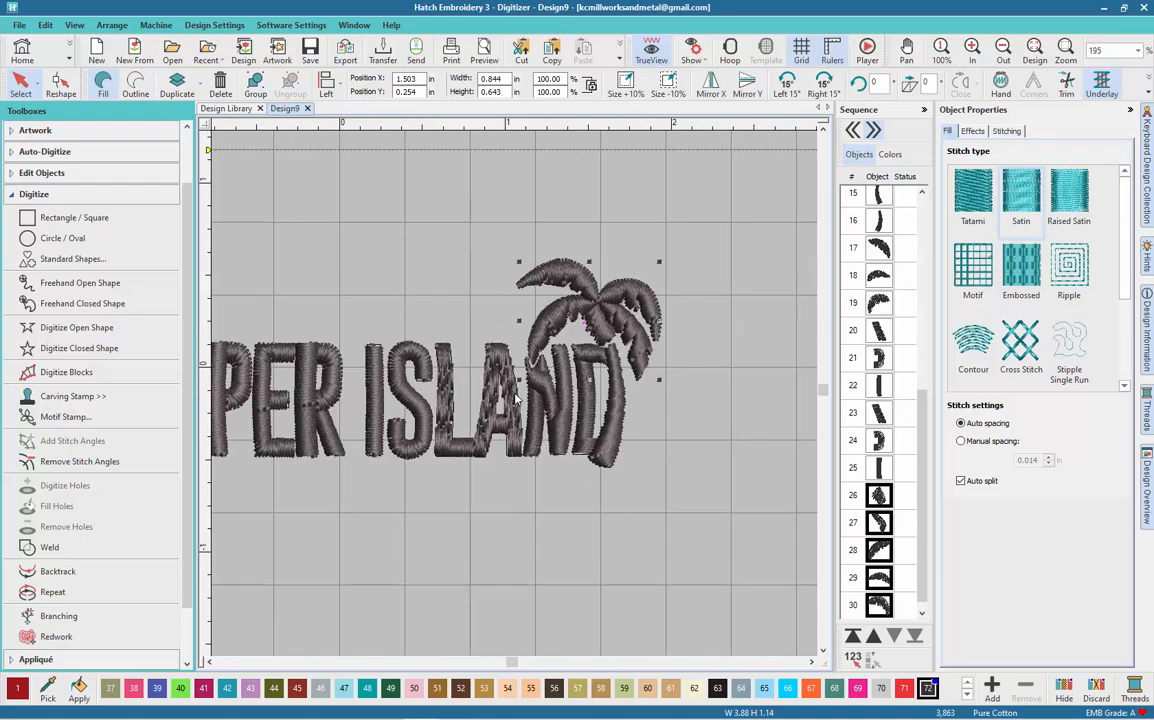
scroll(520, 401, "up", 3)
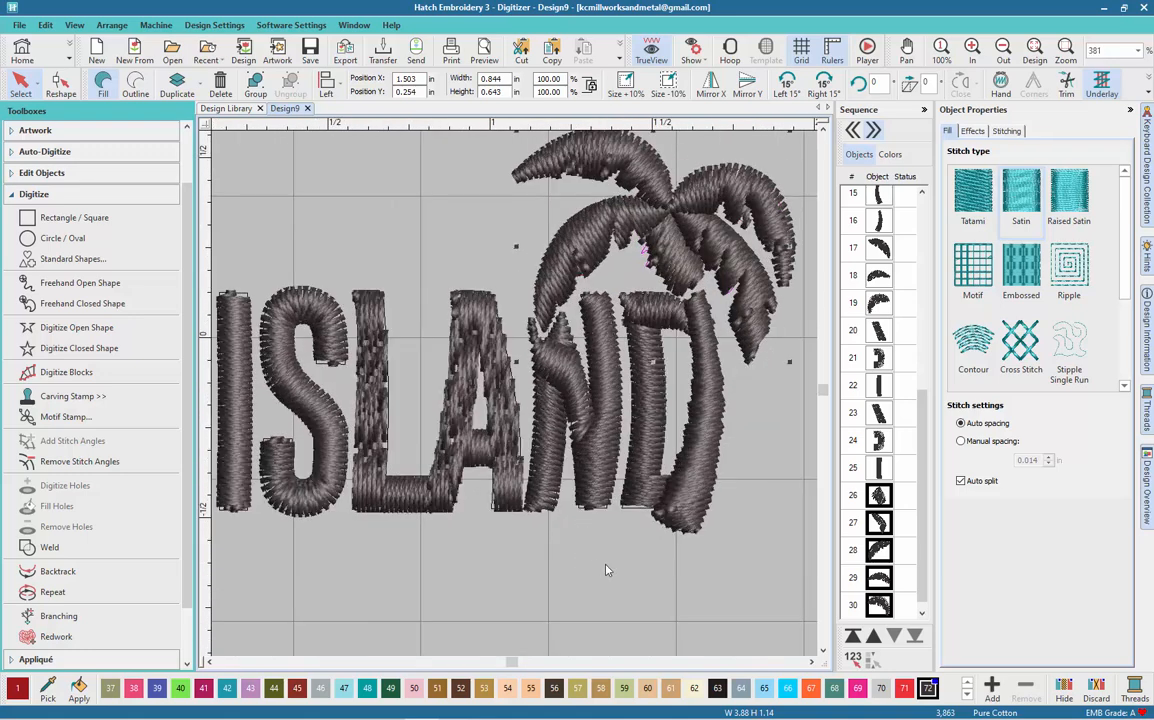
key("t")
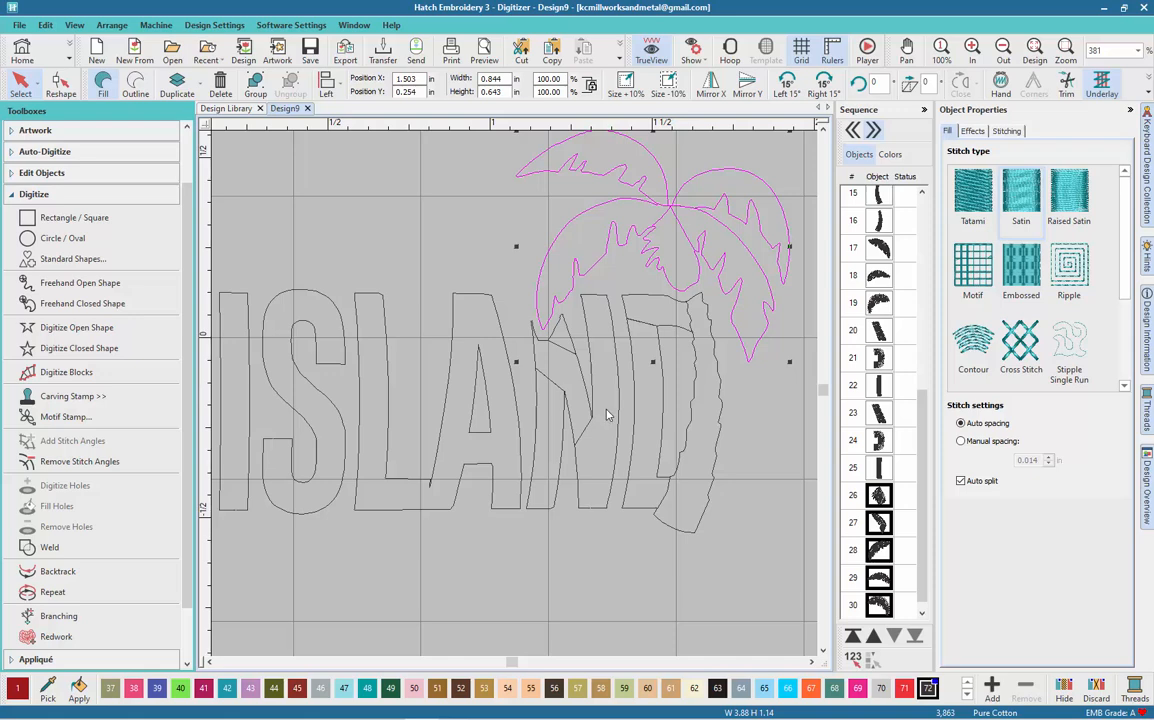
scroll(636, 344, "up", 2)
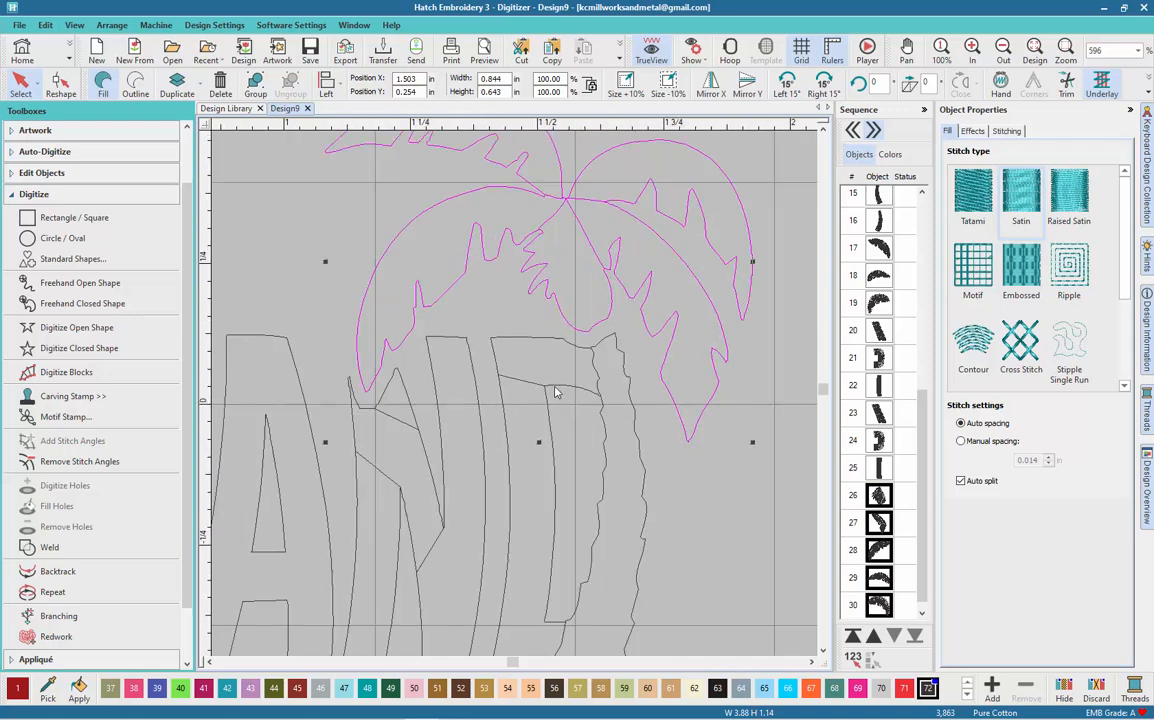
left_click(557, 393)
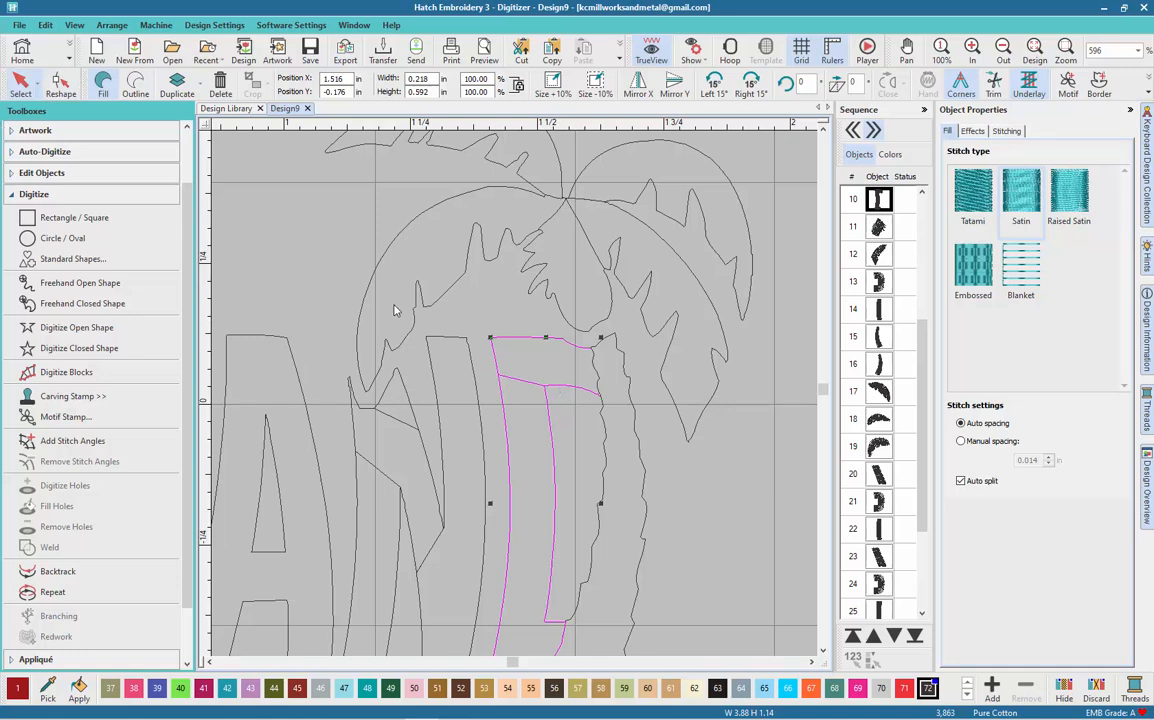
left_click(59, 83)
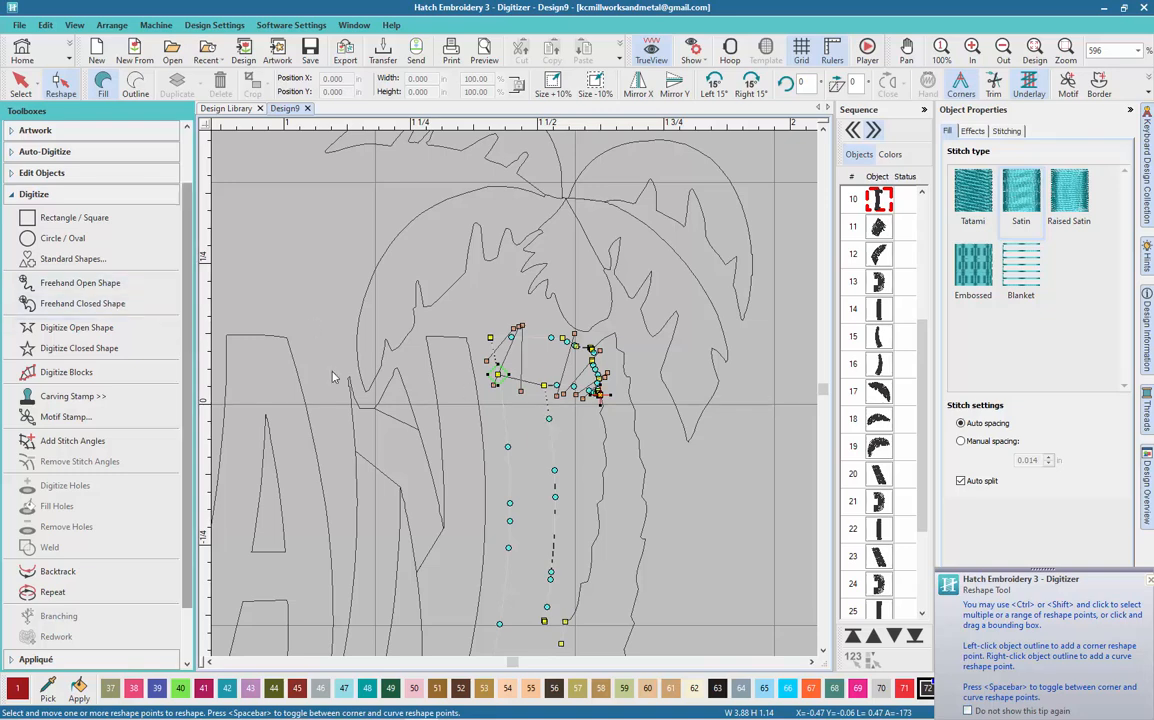
scroll(530, 393, "up", 4)
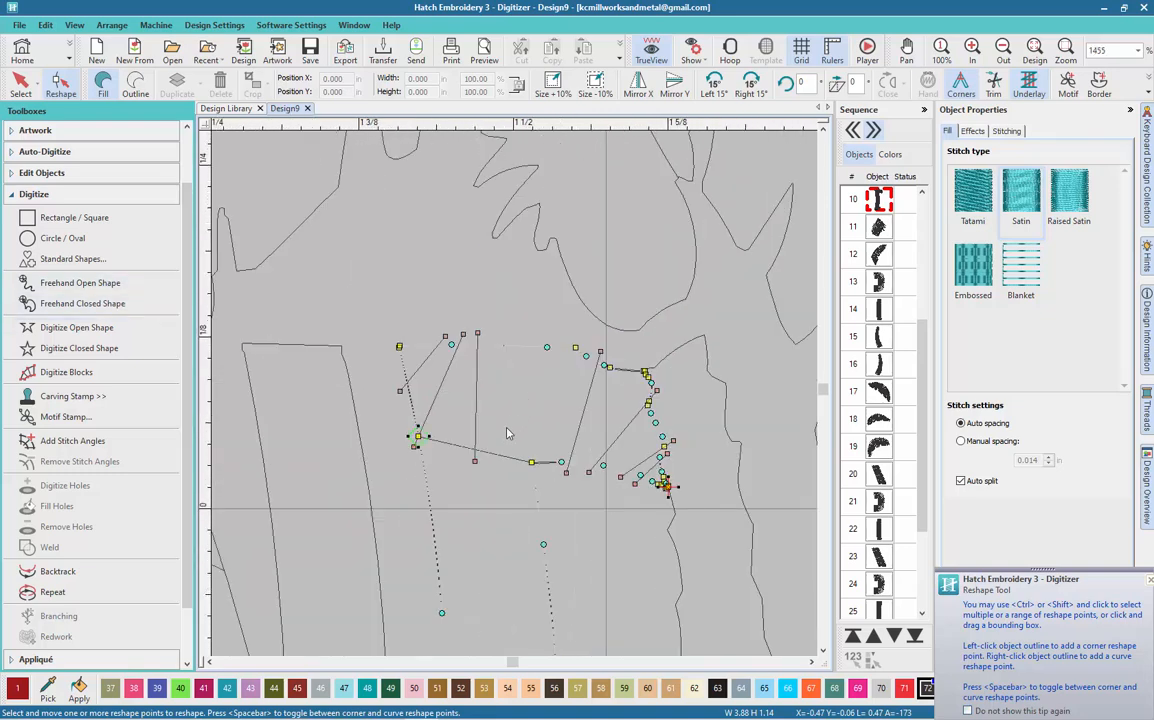
left_click_drag(475, 461, 476, 494)
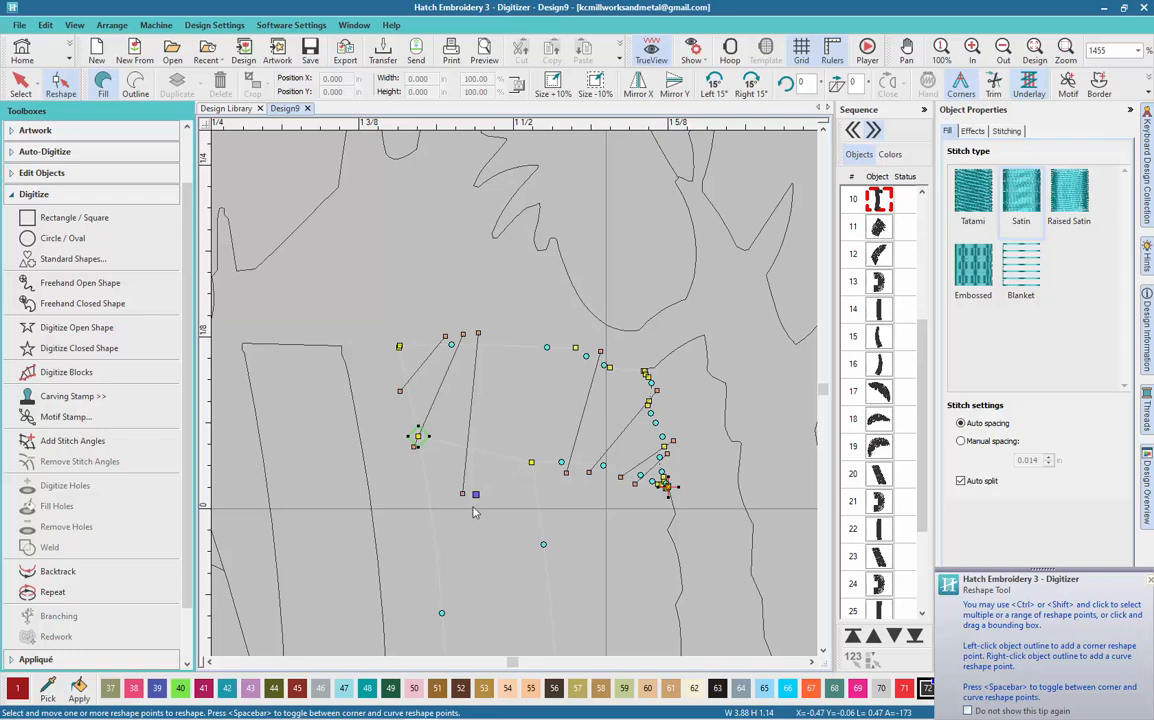
left_click(20, 82)
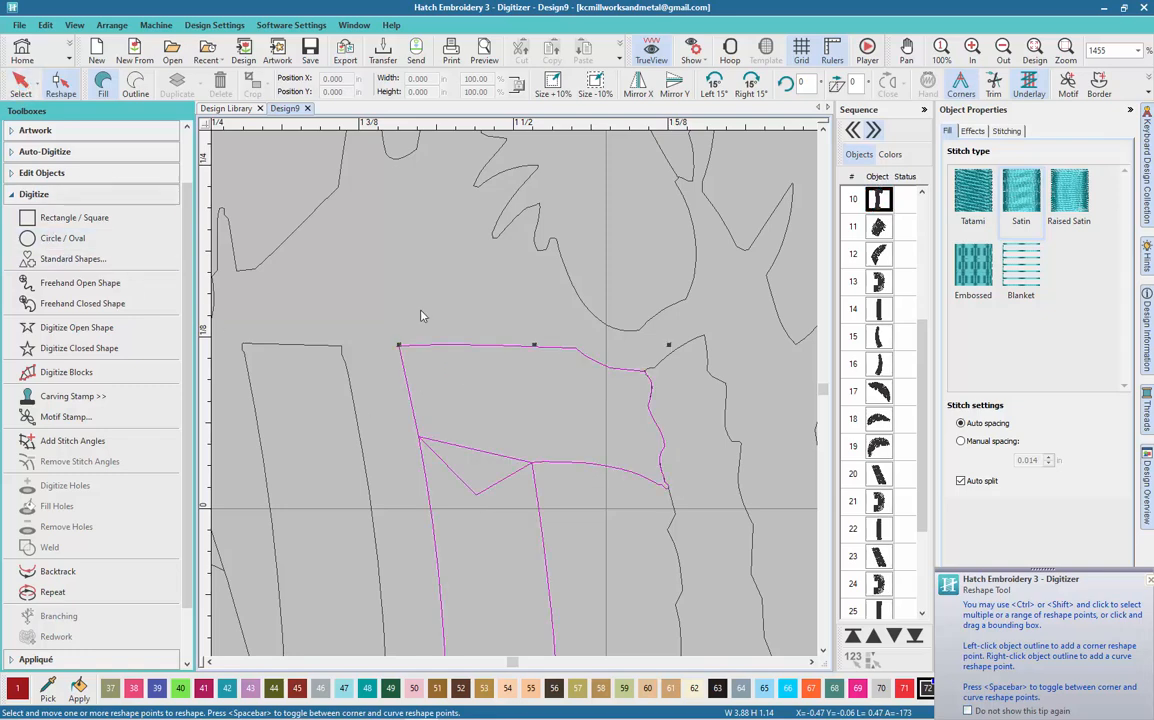
- Break apart the D's stem-and-top-bar object, select both resulting pieces and weld them into one outline
scroll(502, 458, "down", 3)
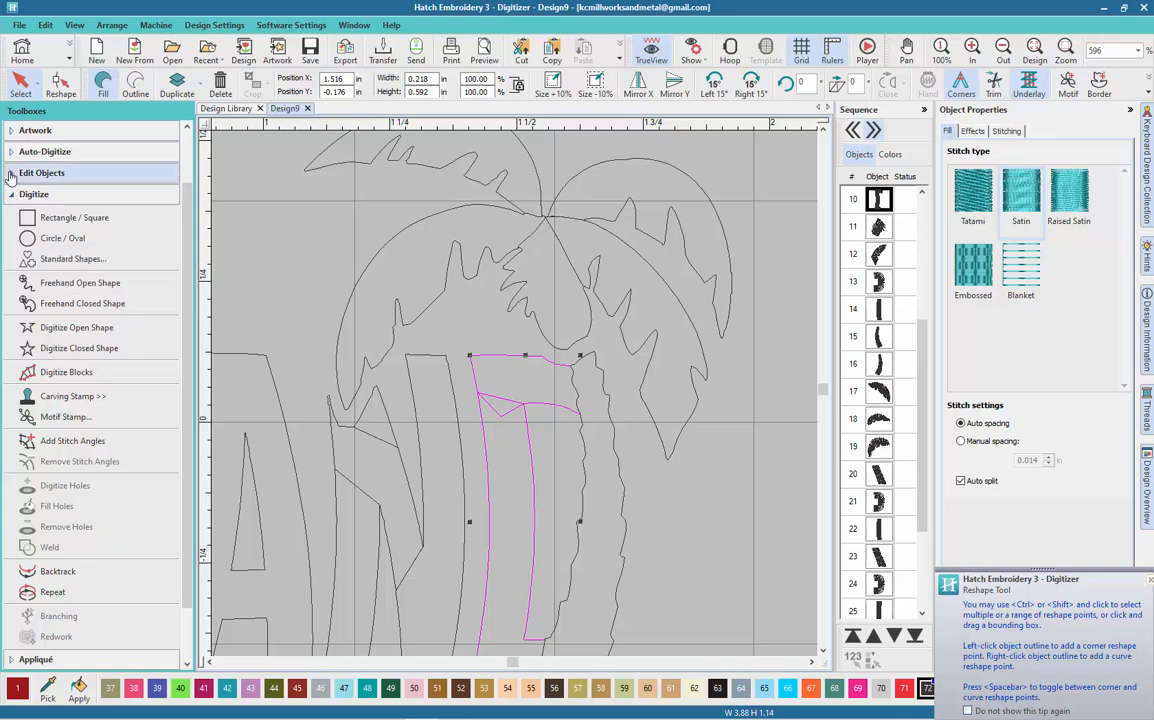
left_click(41, 172)
scroll(58, 528, "up", 1)
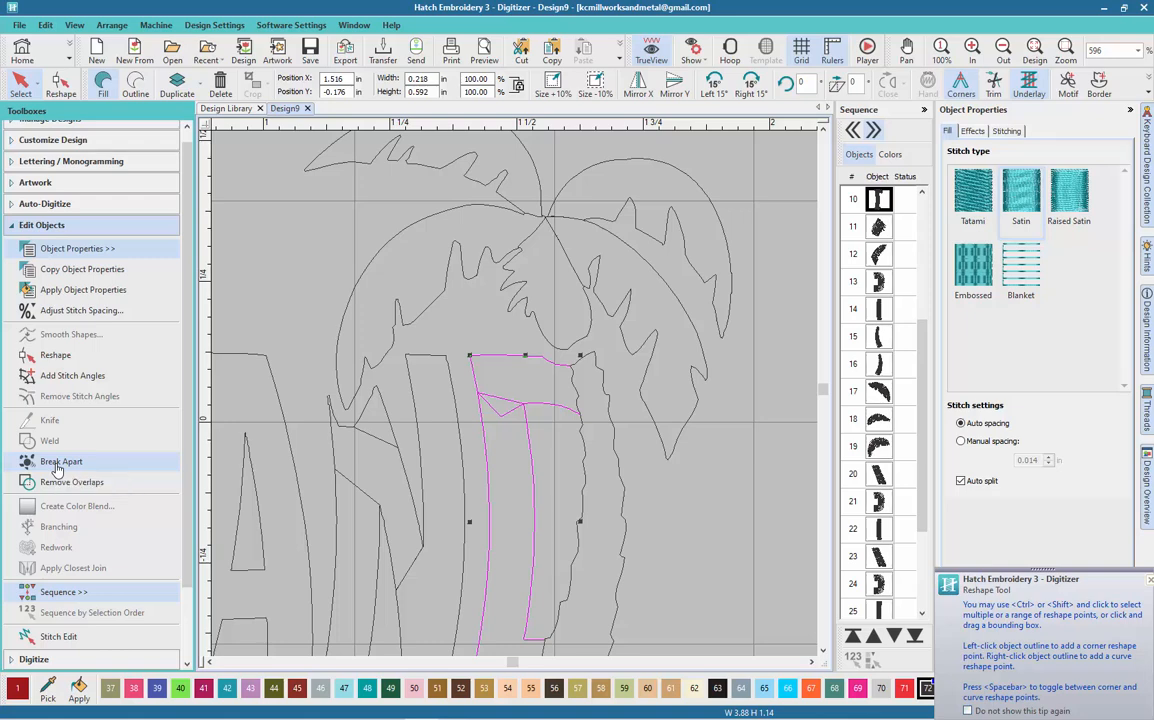
left_click(549, 491)
left_click(549, 491)
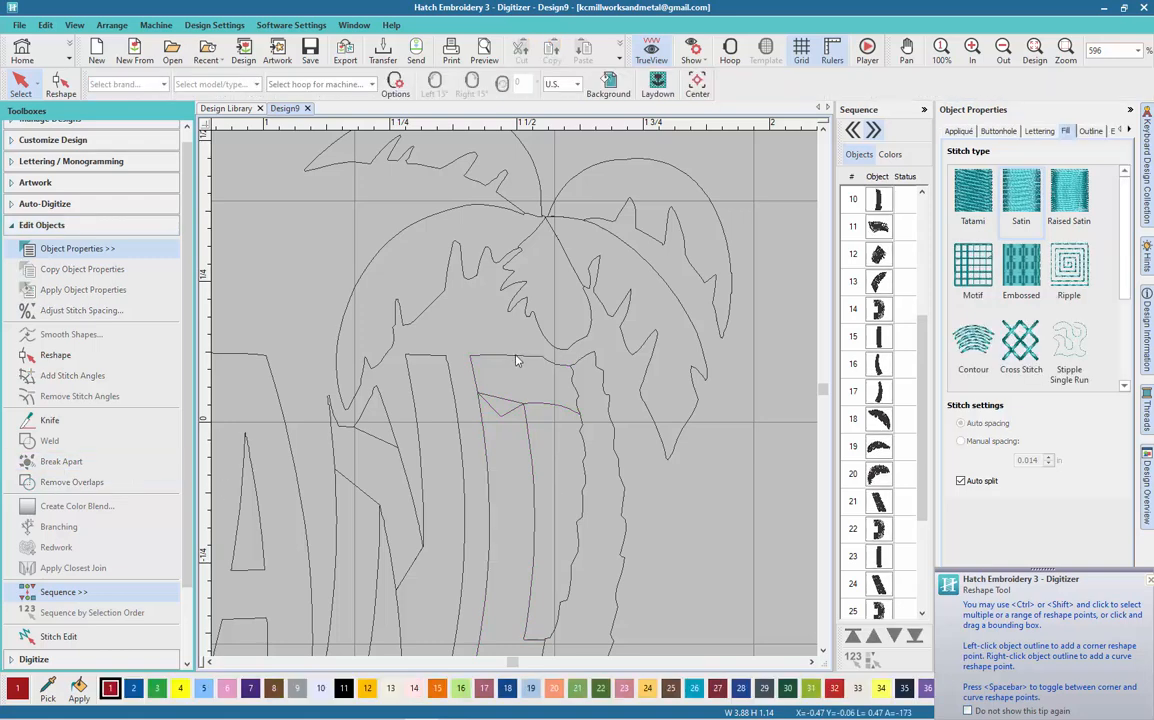
left_click(517, 359)
left_click(481, 425, "ctrl")
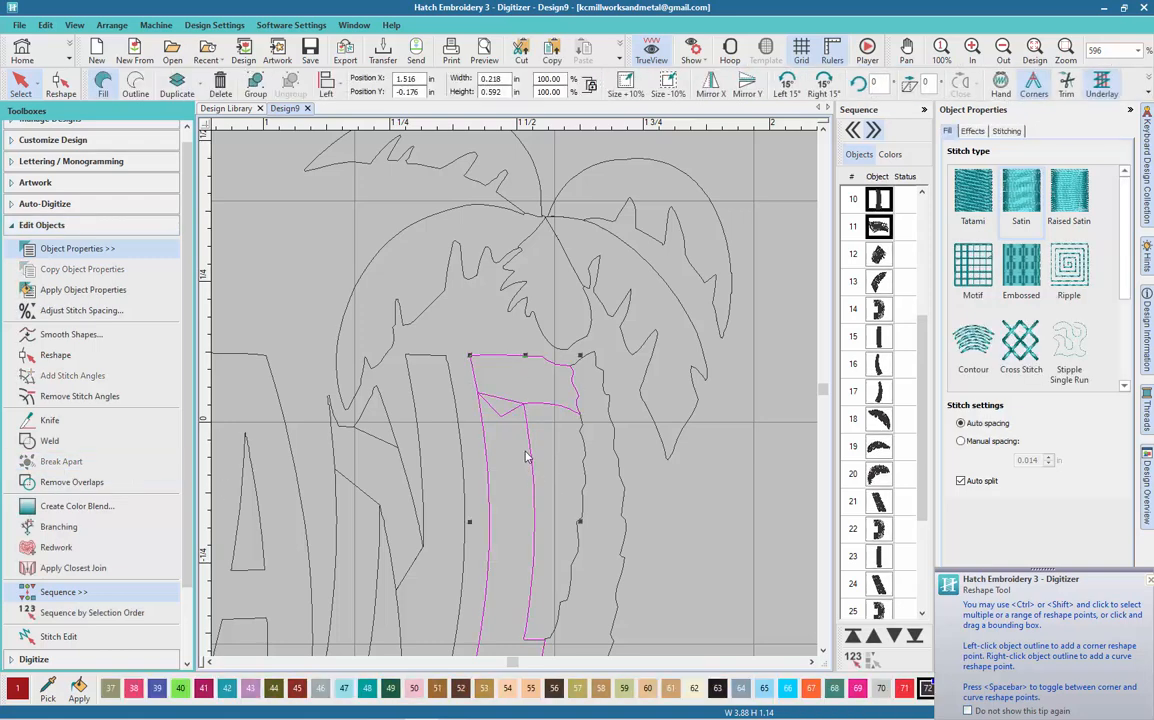
left_click(49, 441)
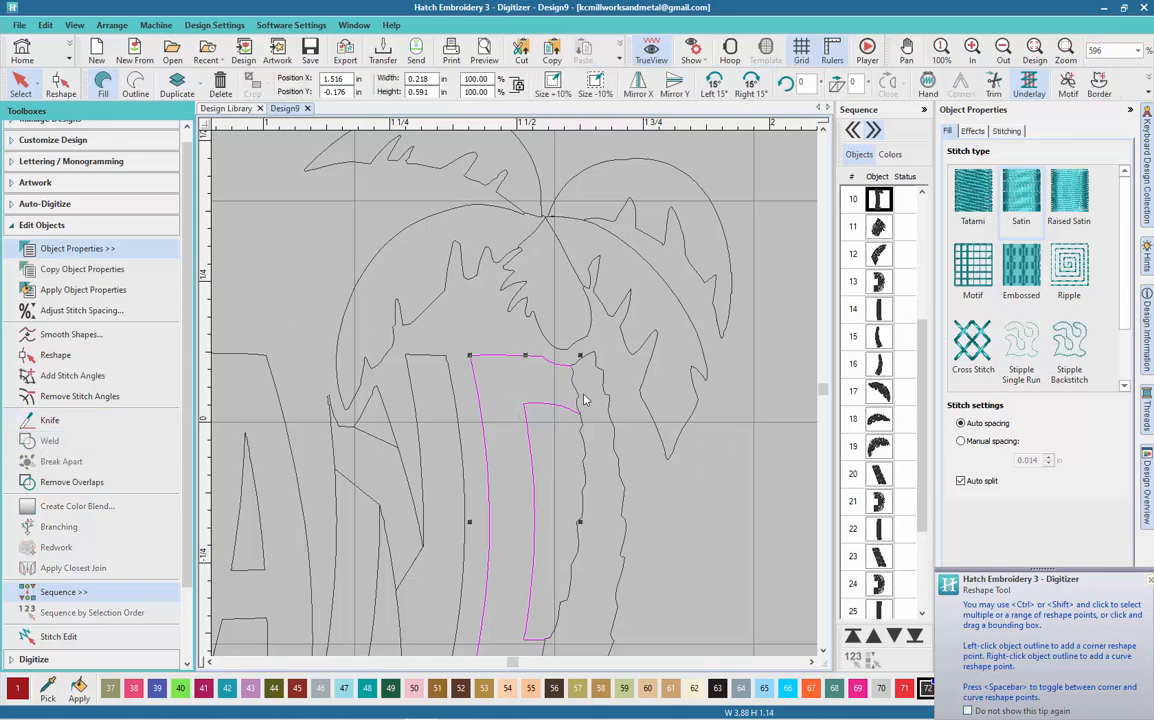
- Reshape the welded D object by deleting the upper run of edge points along the top bar's ragged end
scroll(585, 400, "up", 4)
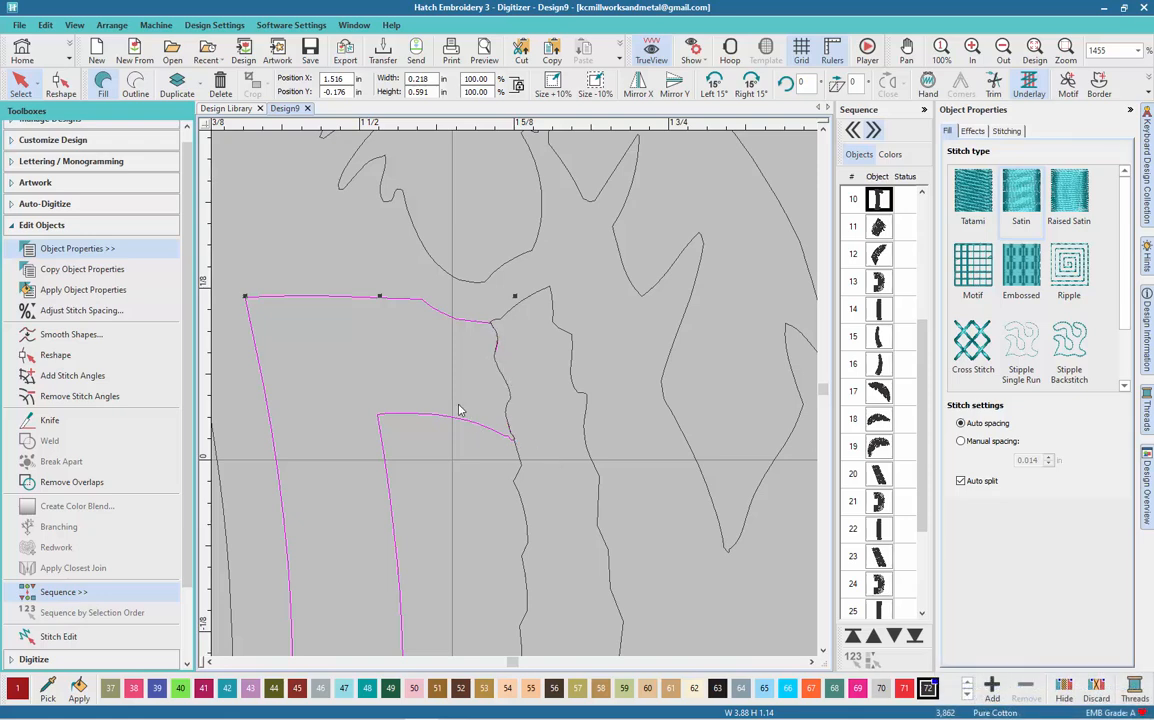
left_click(60, 85)
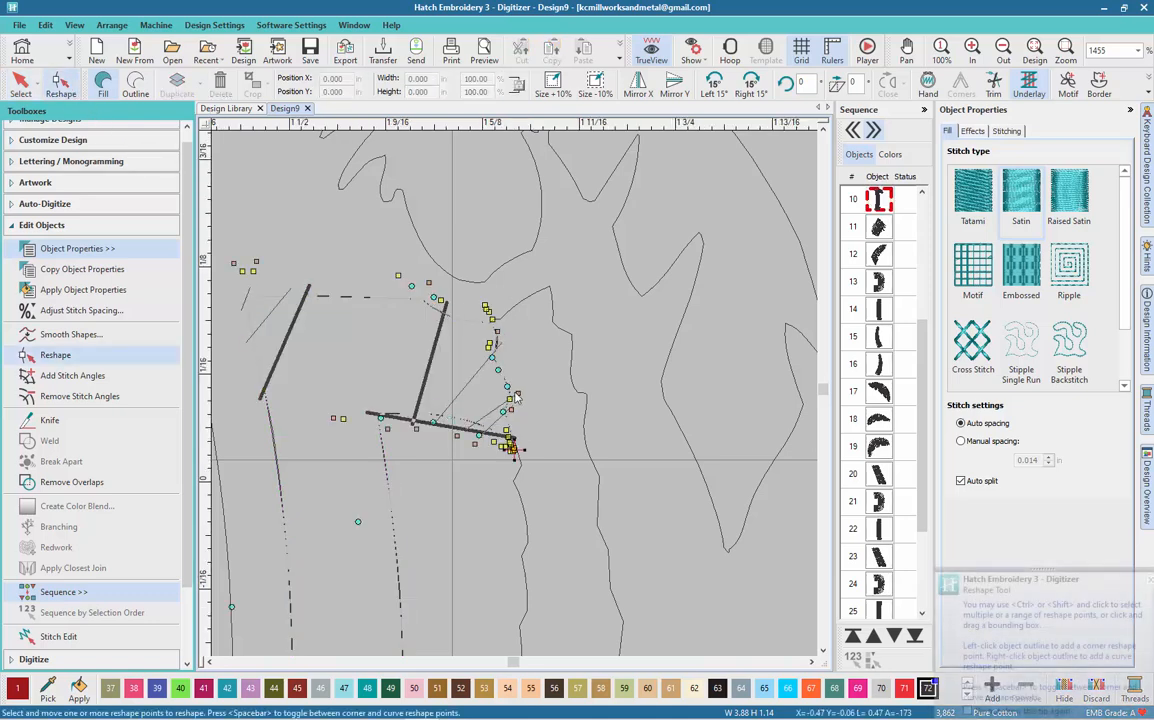
scroll(516, 399, "up", 2)
scroll(516, 399, "up", 2)
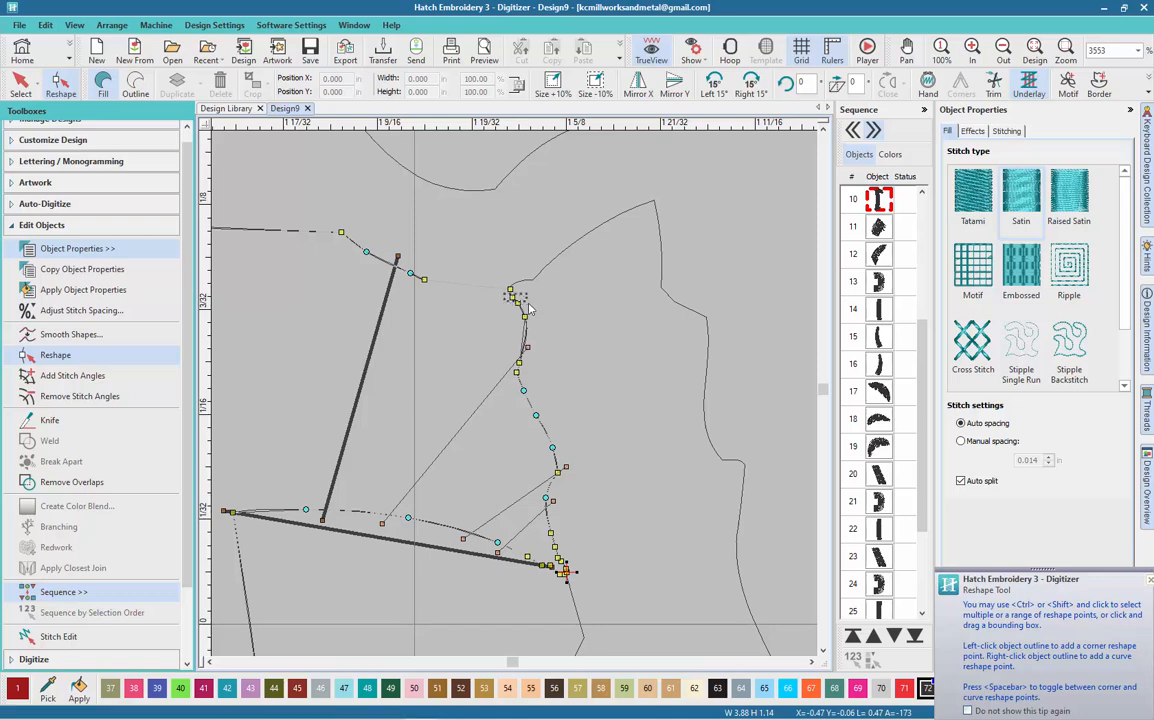
left_click_drag(504, 291, 572, 410)
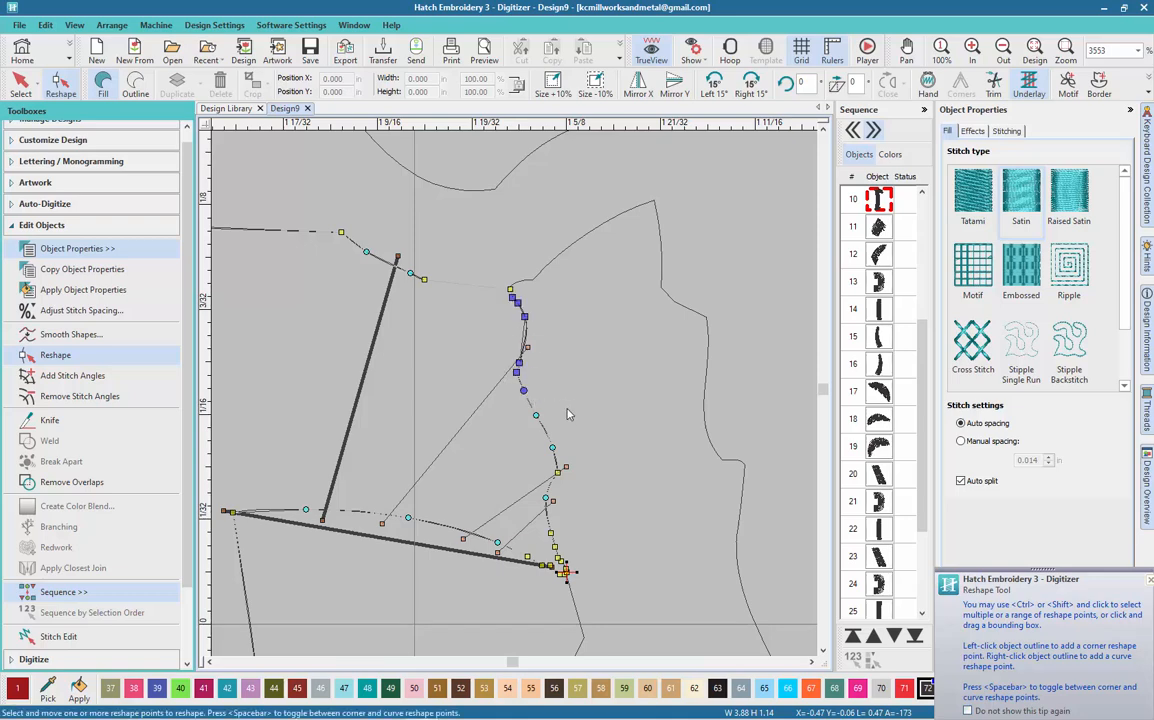
key("Delete")
key("Return")
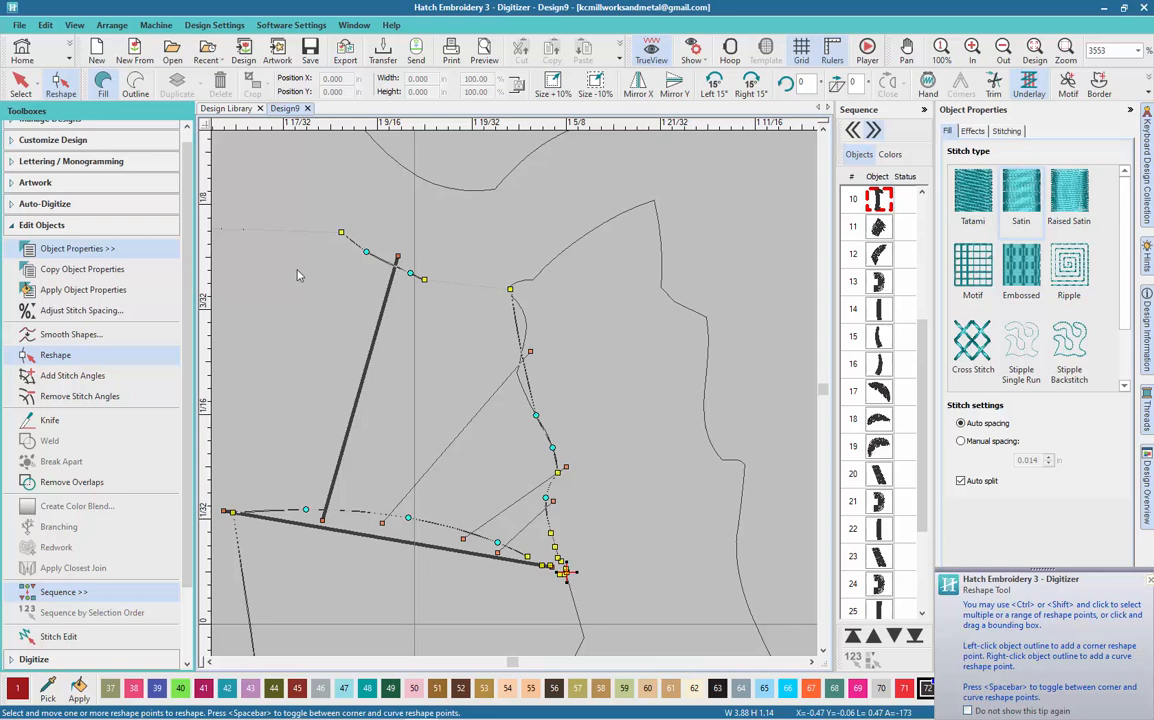
- Remove the welded D object's stitch angles and delete more edge points down the top bar's ragged end
left_click(100, 396)
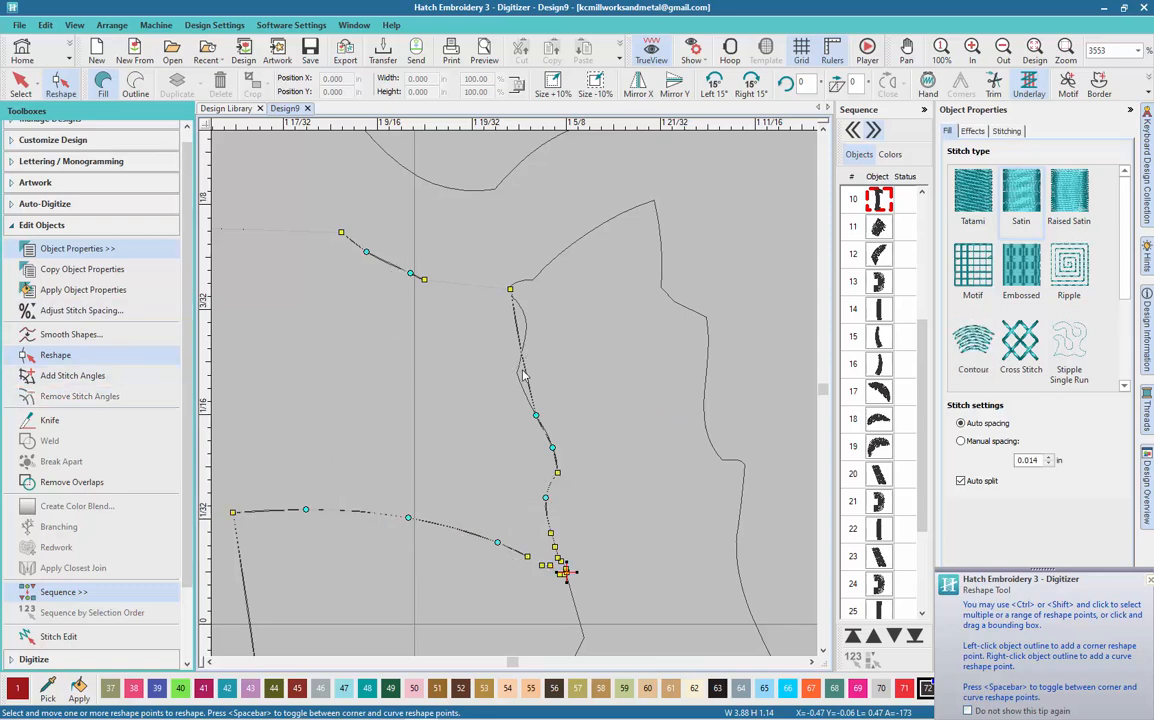
left_click_drag(493, 377, 610, 480)
key("Delete")
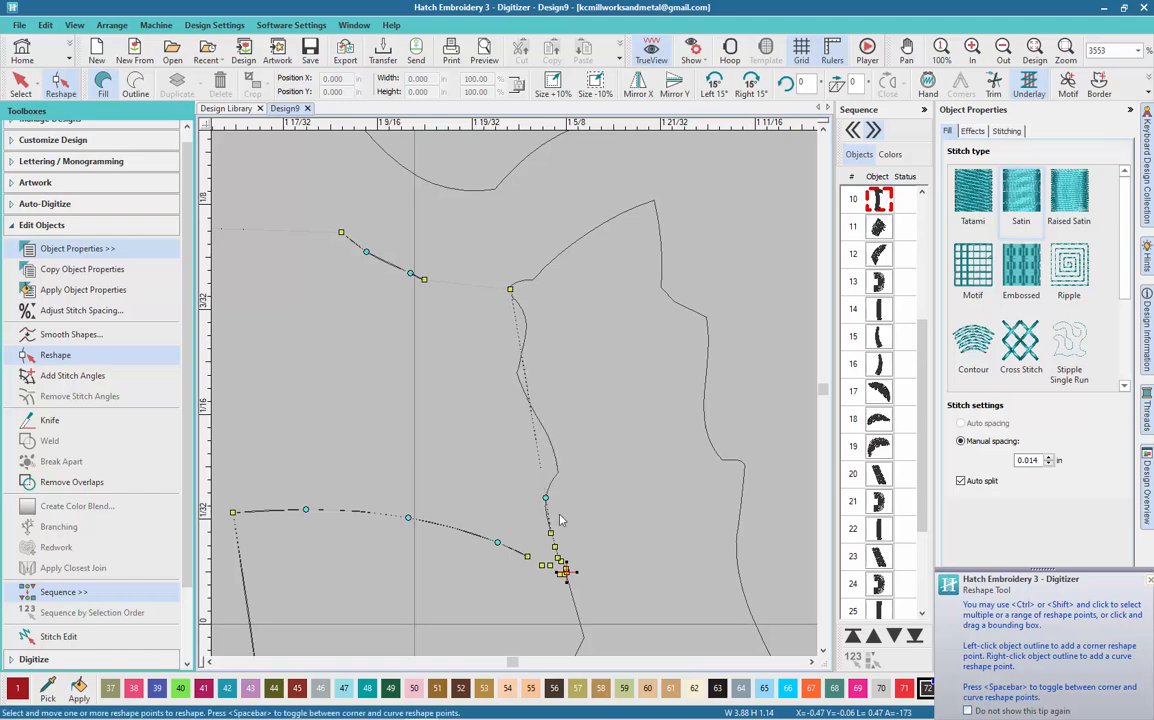
scroll(578, 575, "up", 5)
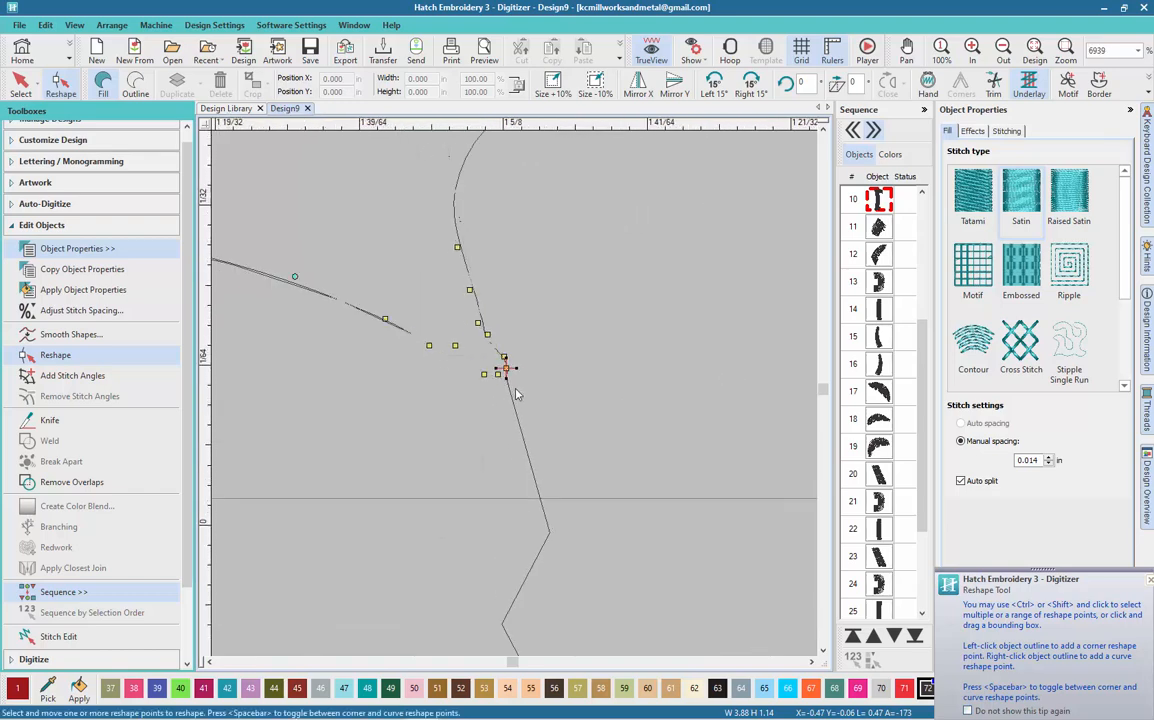
left_click_drag(500, 412, 452, 232)
key("Delete")
key("Delete")
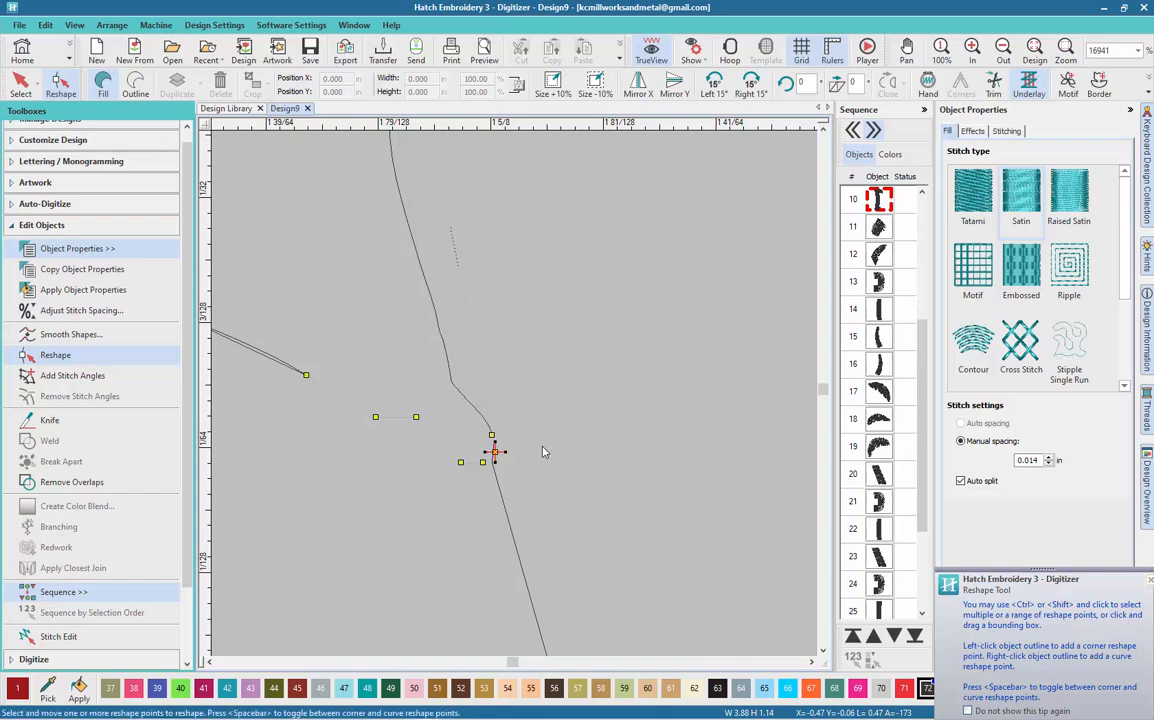
- Extend the top bar's end under the D's curved stroke using two corner points, show the stitches and finish reshaping
scroll(543, 452, "down", 5)
left_click(503, 360)
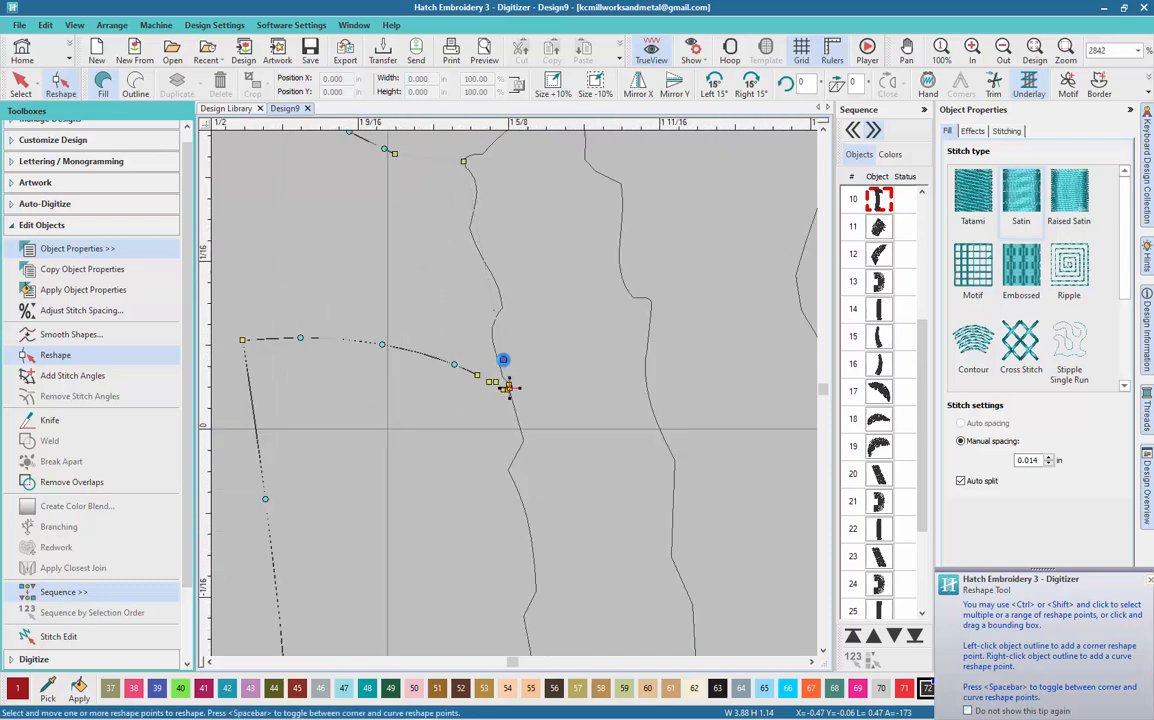
left_click(538, 389)
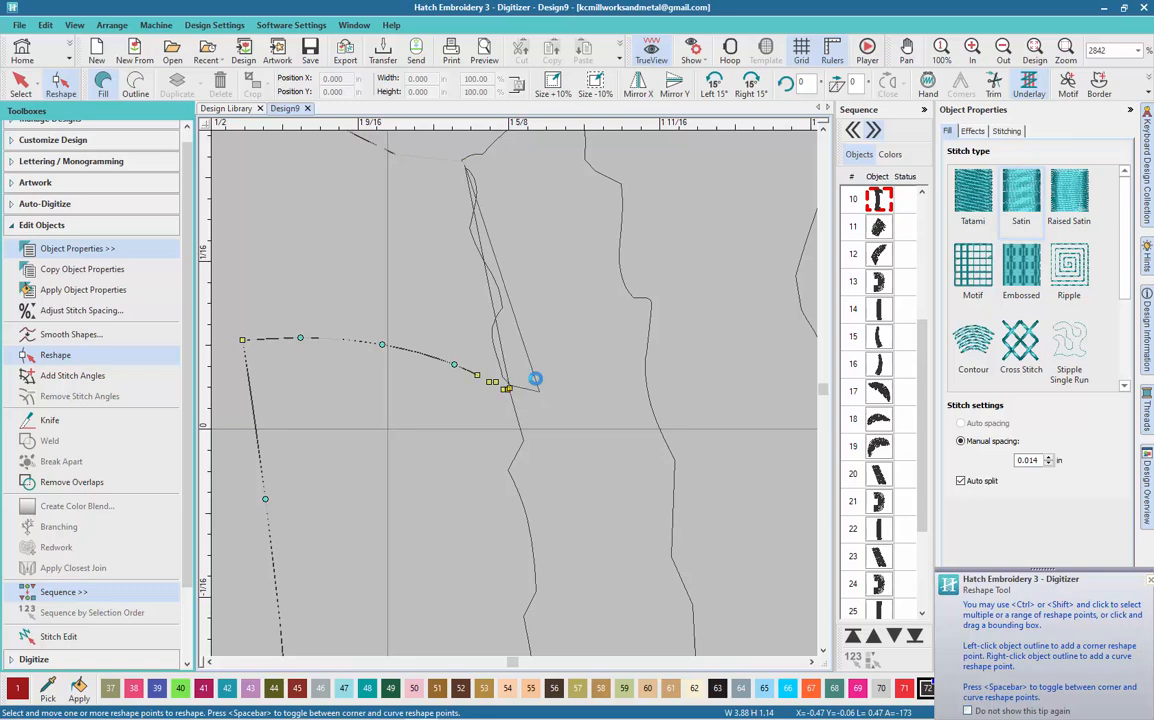
left_click(494, 251)
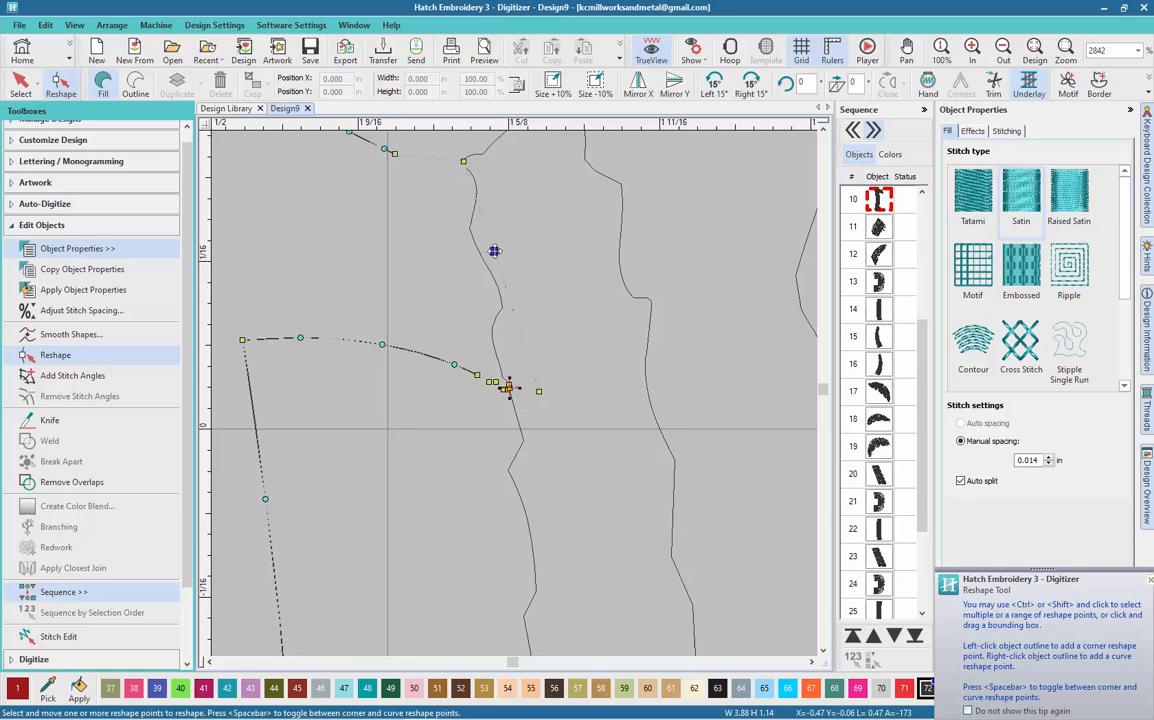
left_click(501, 164)
left_click_drag(538, 392, 533, 393)
left_click_drag(502, 165, 499, 167)
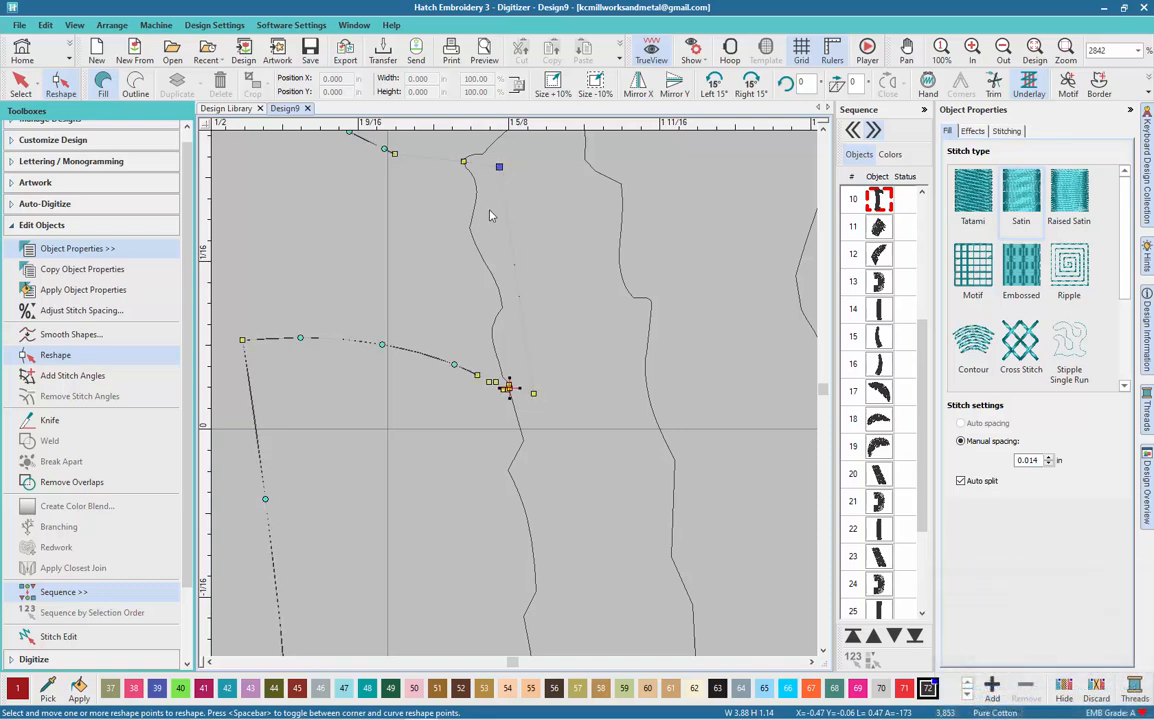
scroll(490, 380, "down", 5)
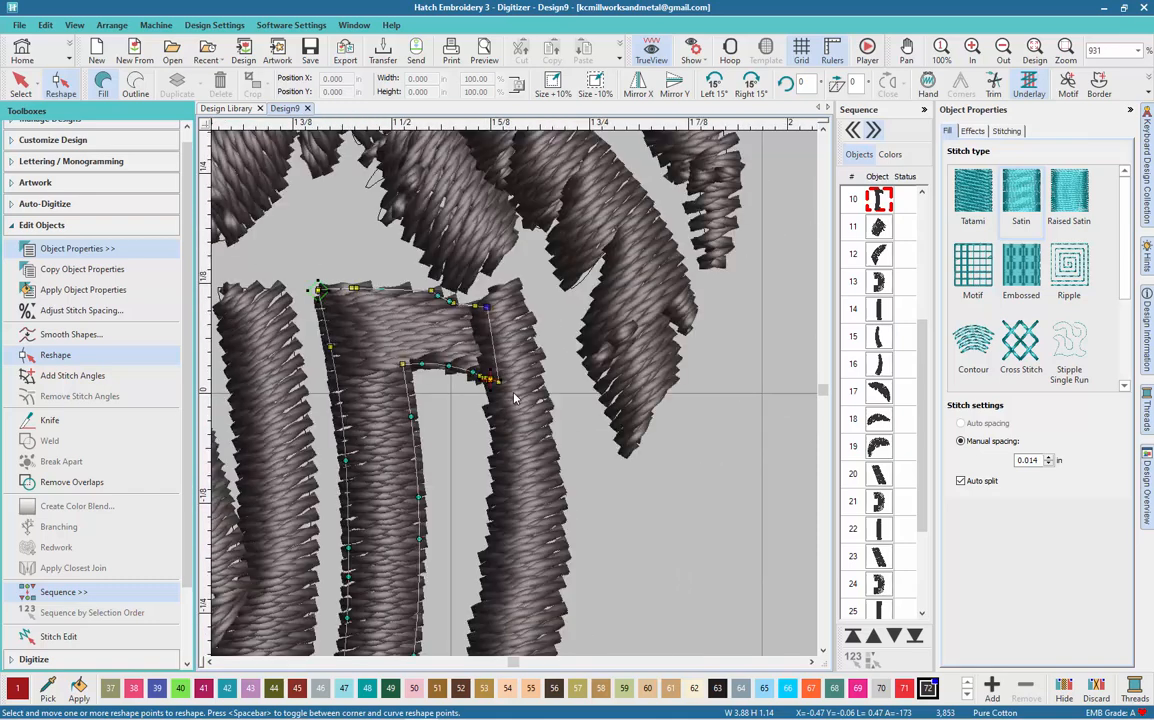
scroll(418, 291, "down", 3)
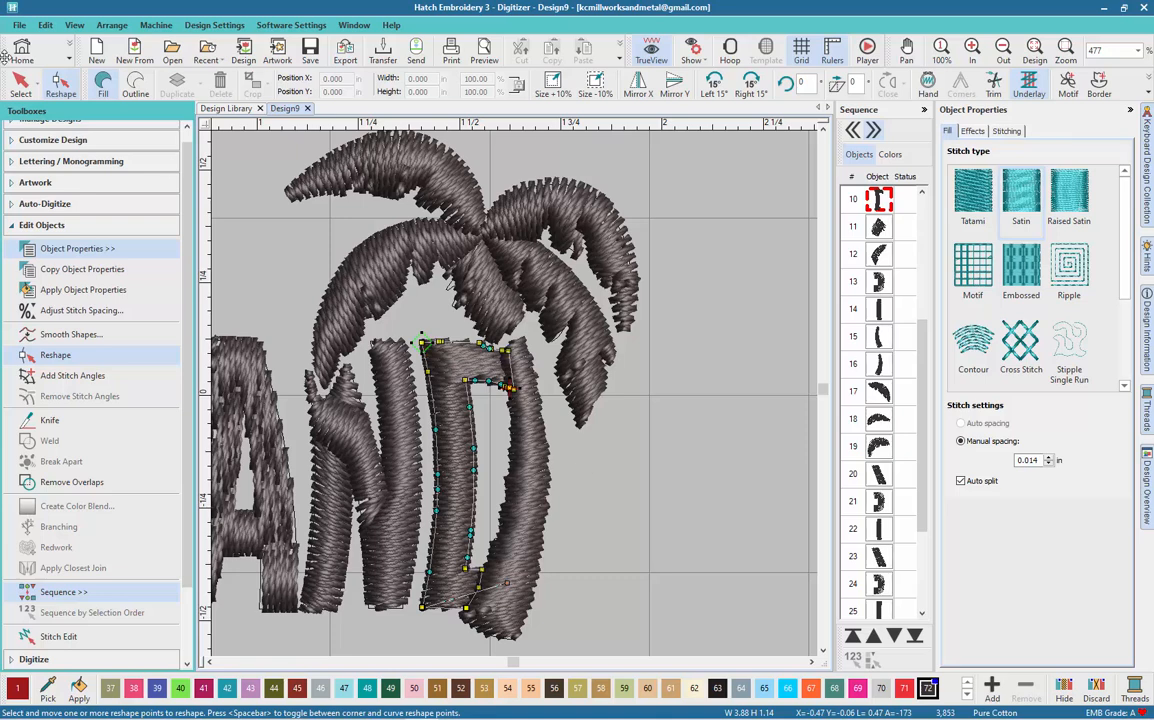
left_click(20, 84)
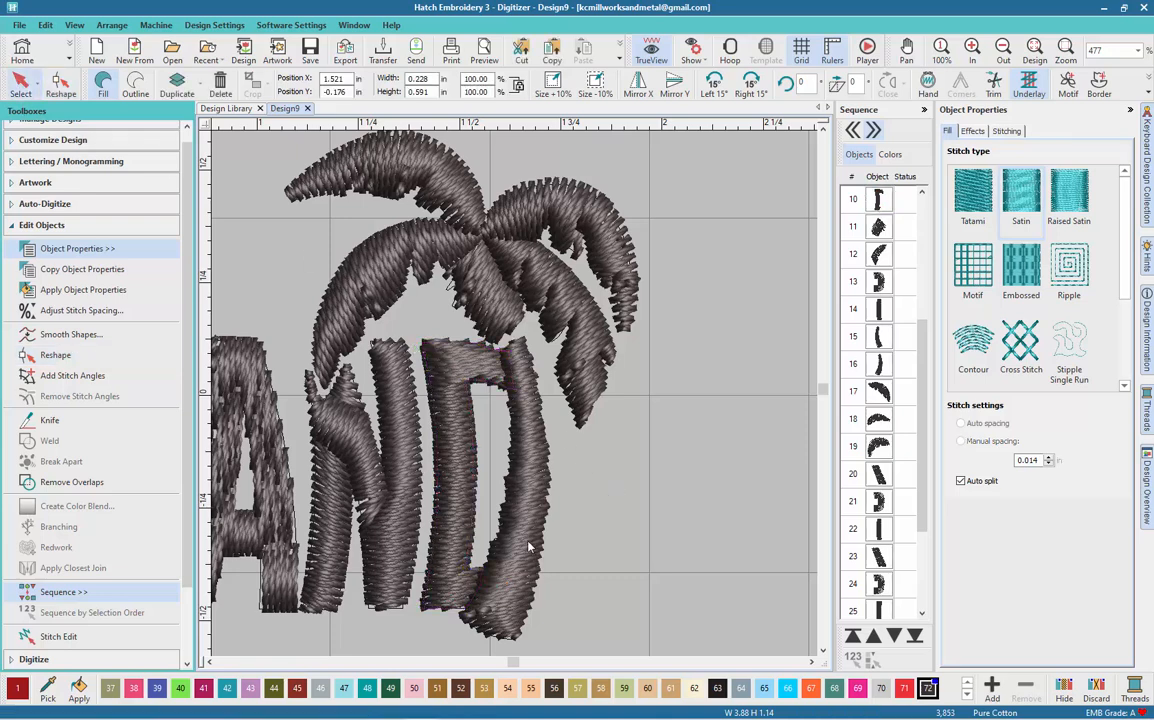
key("Escape")
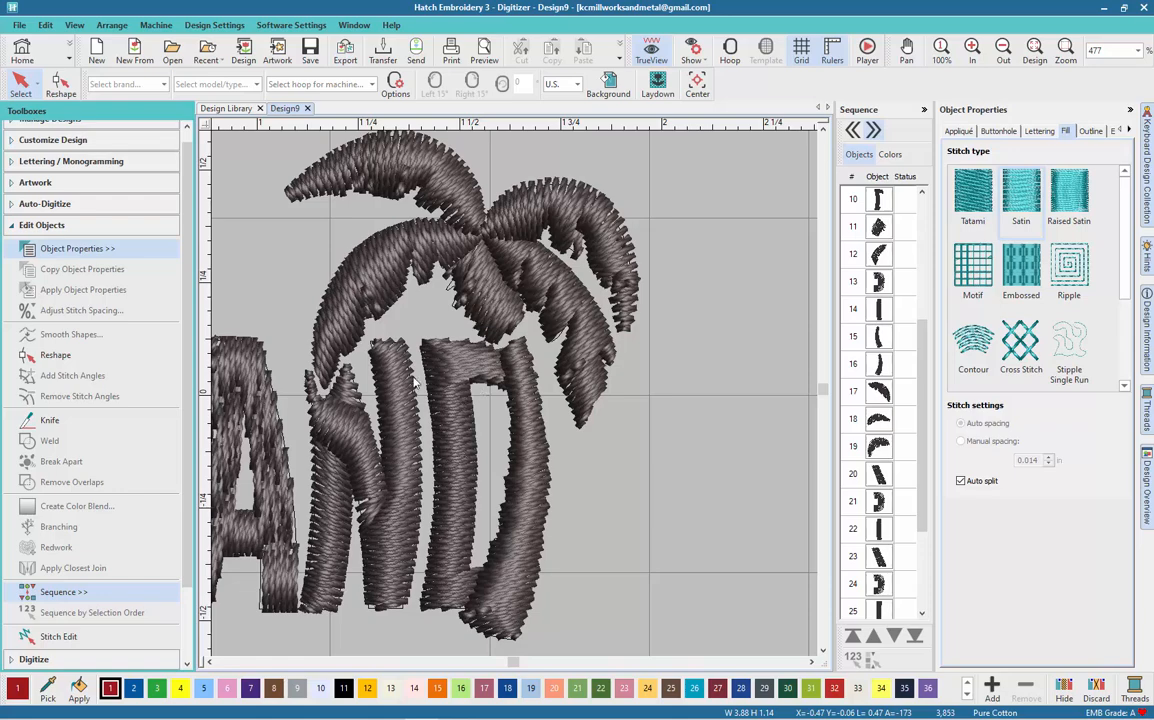
- Select the D's stem-and-top-bar object and add stitch angles fanning around its upper corner and straight across the top bar
scroll(451, 380, "up", 3)
scroll(499, 423, "up", 2)
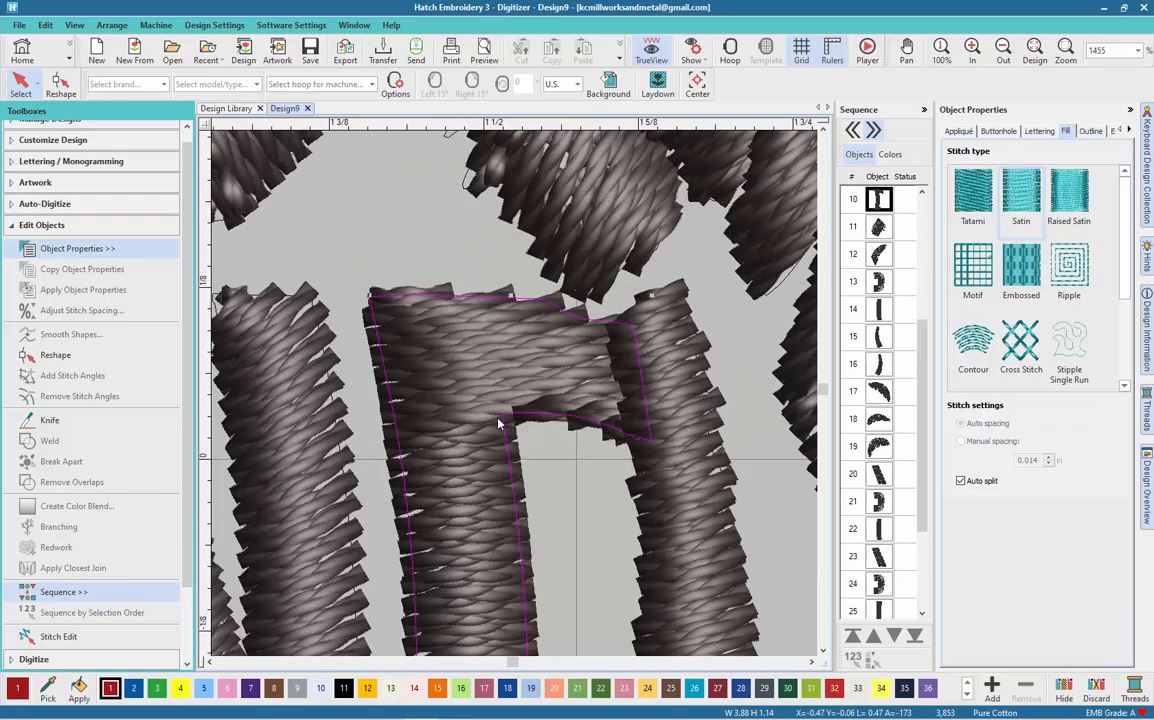
left_click(499, 423)
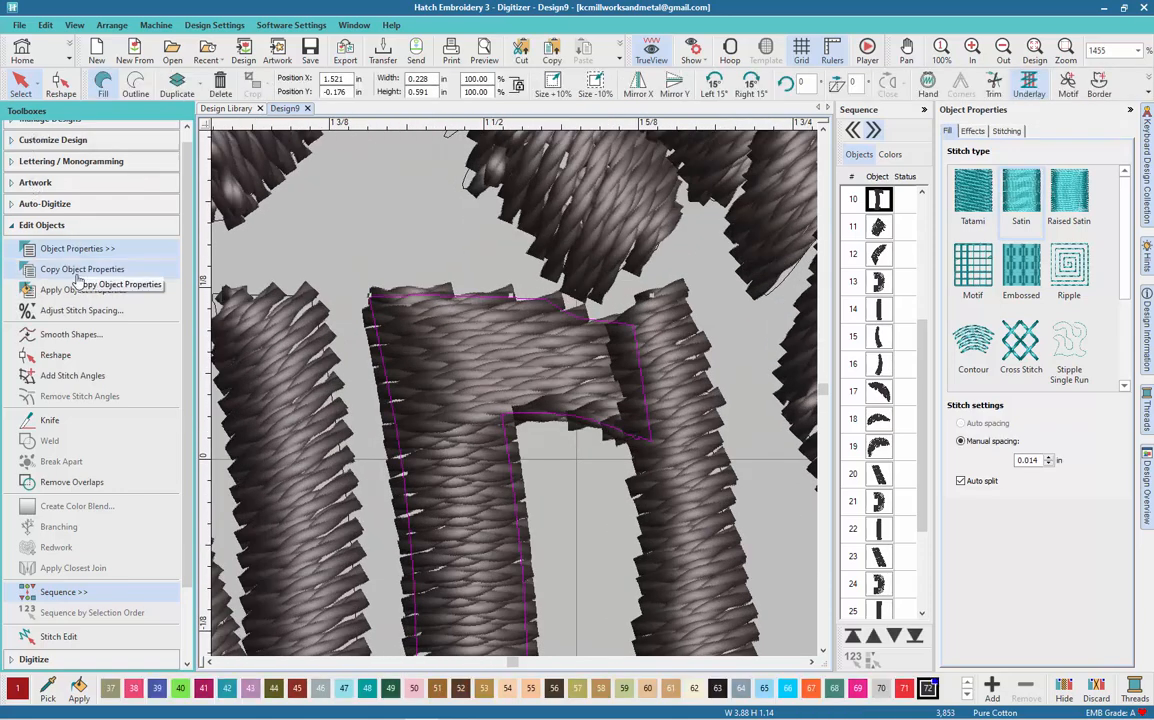
left_click(96, 382)
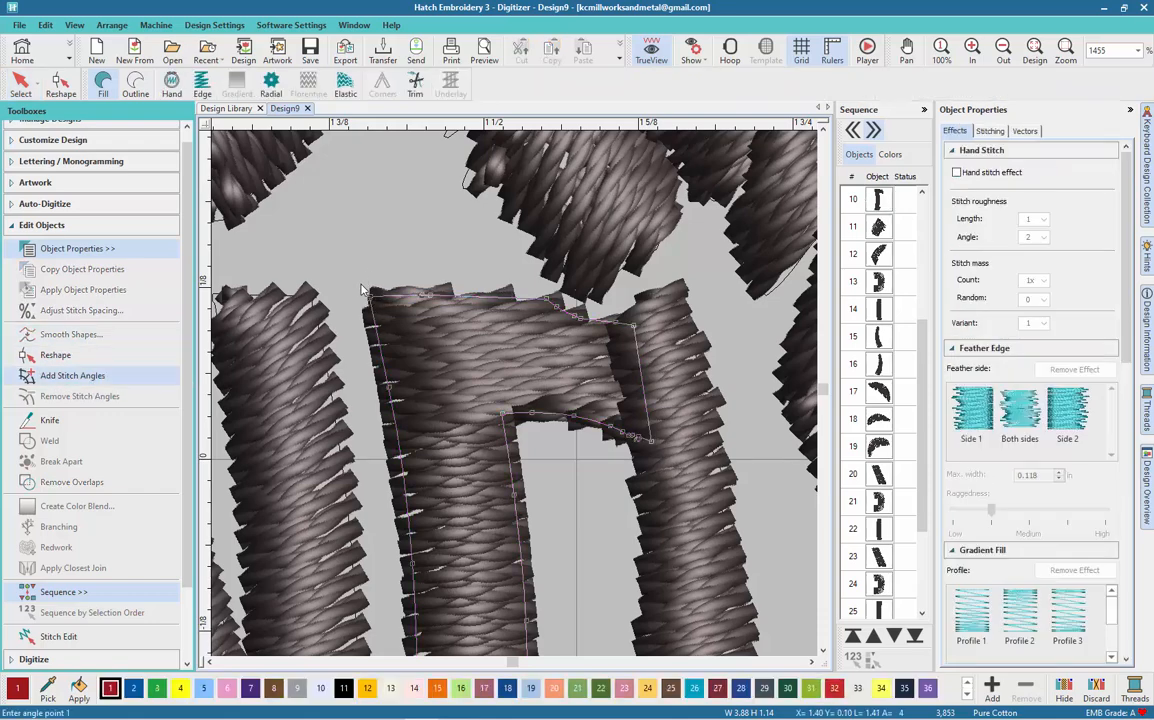
left_click(362, 289)
left_click(510, 423)
left_click(454, 297)
left_click(508, 420)
left_click(508, 283)
left_click(536, 424)
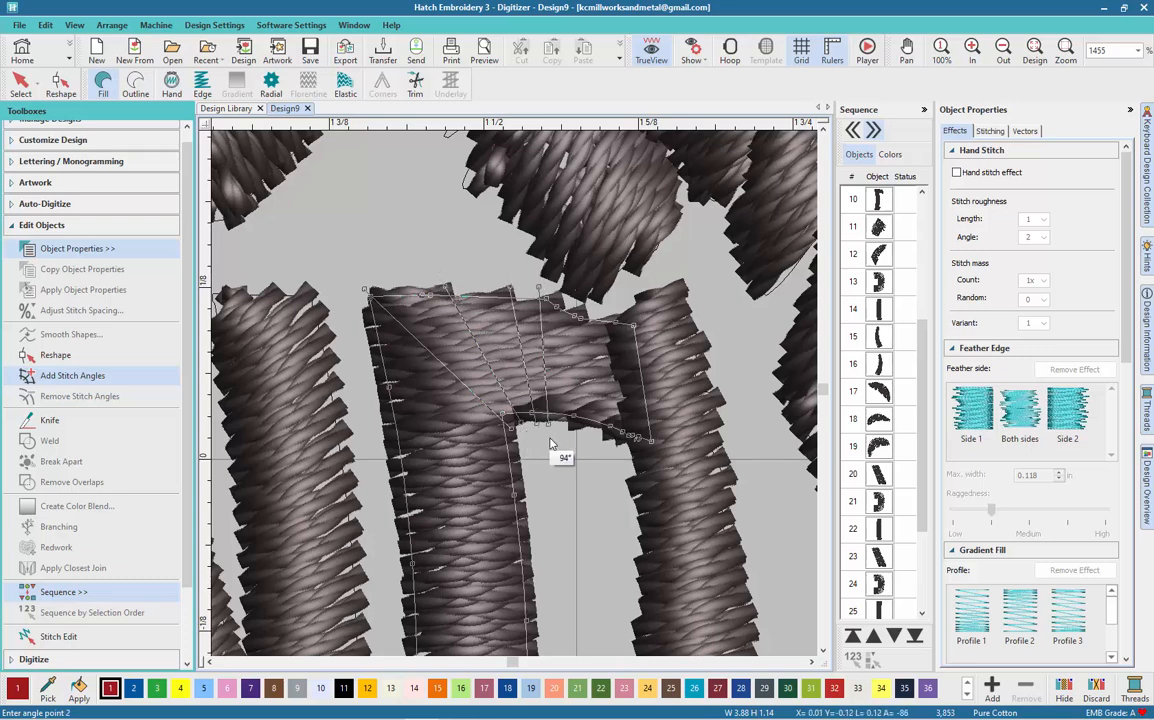
left_click(585, 307)
left_click(590, 430)
- Add near-horizontal stitch angles across the upper part of the D's stem, just below the inner corner
left_click(512, 436)
left_click(390, 397)
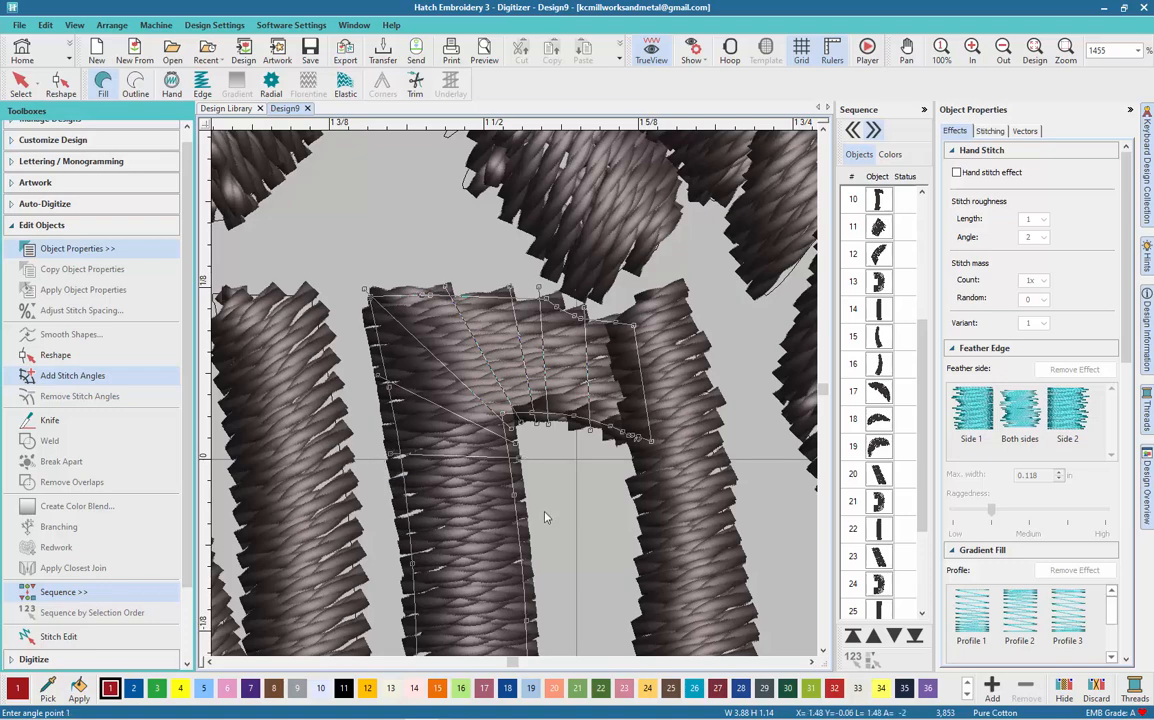
left_click(401, 517)
- Add stitch angles fanning around the D's lower corner and across the lower stem, apply them and deselect the object
scroll(551, 343, "down", 5)
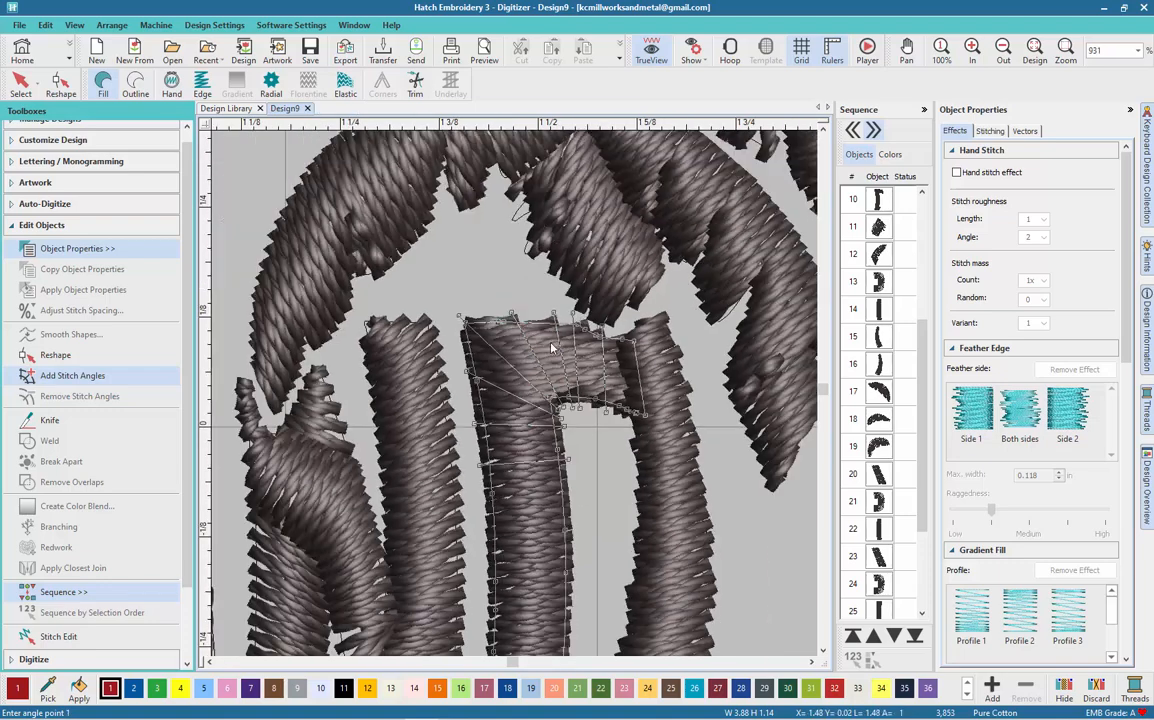
scroll(518, 398, "down", 3)
scroll(613, 362, "up", 5)
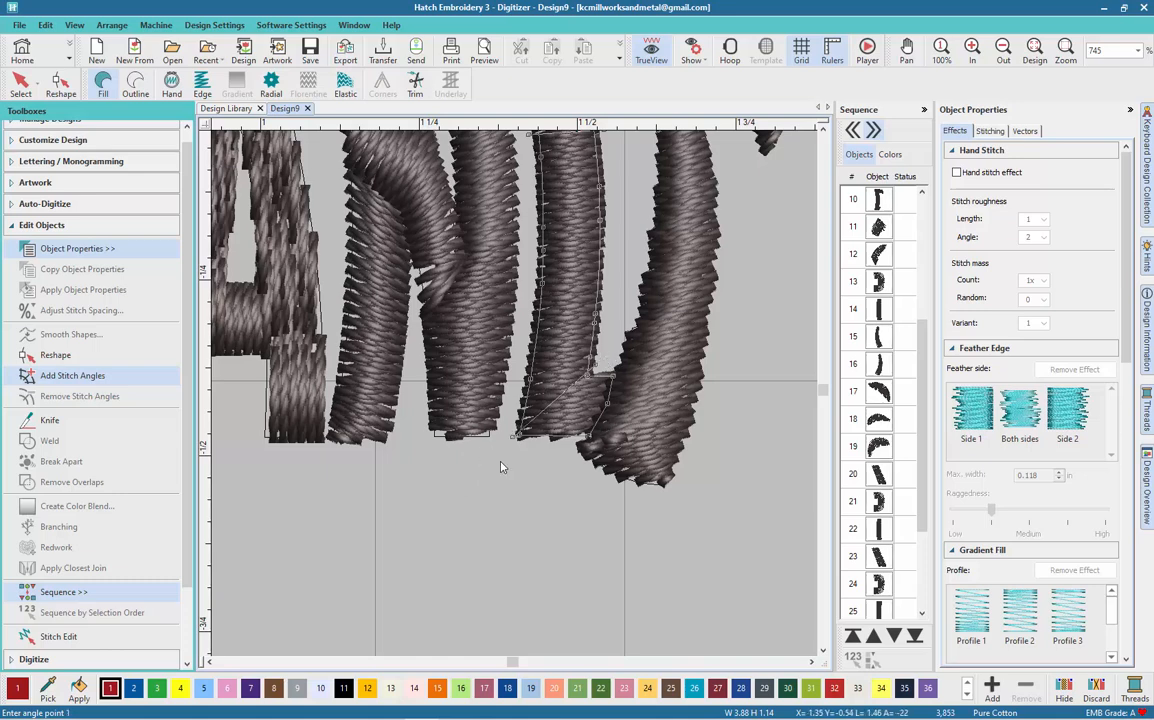
scroll(601, 375, "up", 1)
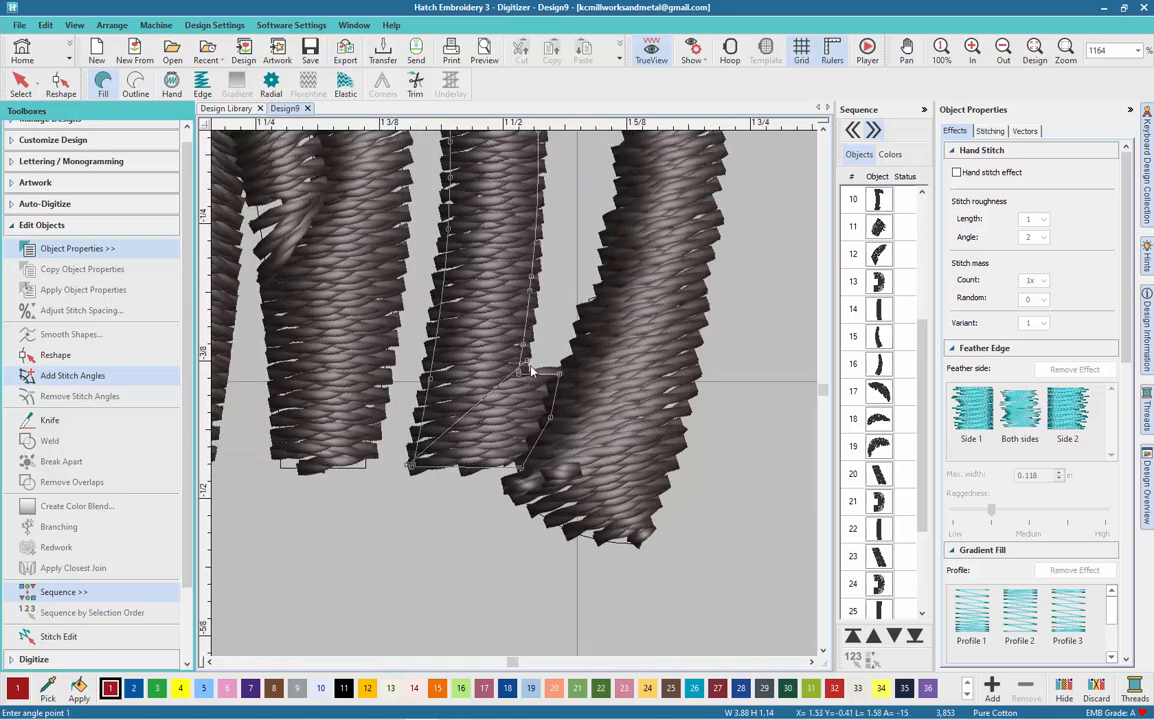
left_click(529, 367)
left_click(426, 475)
left_click(489, 476)
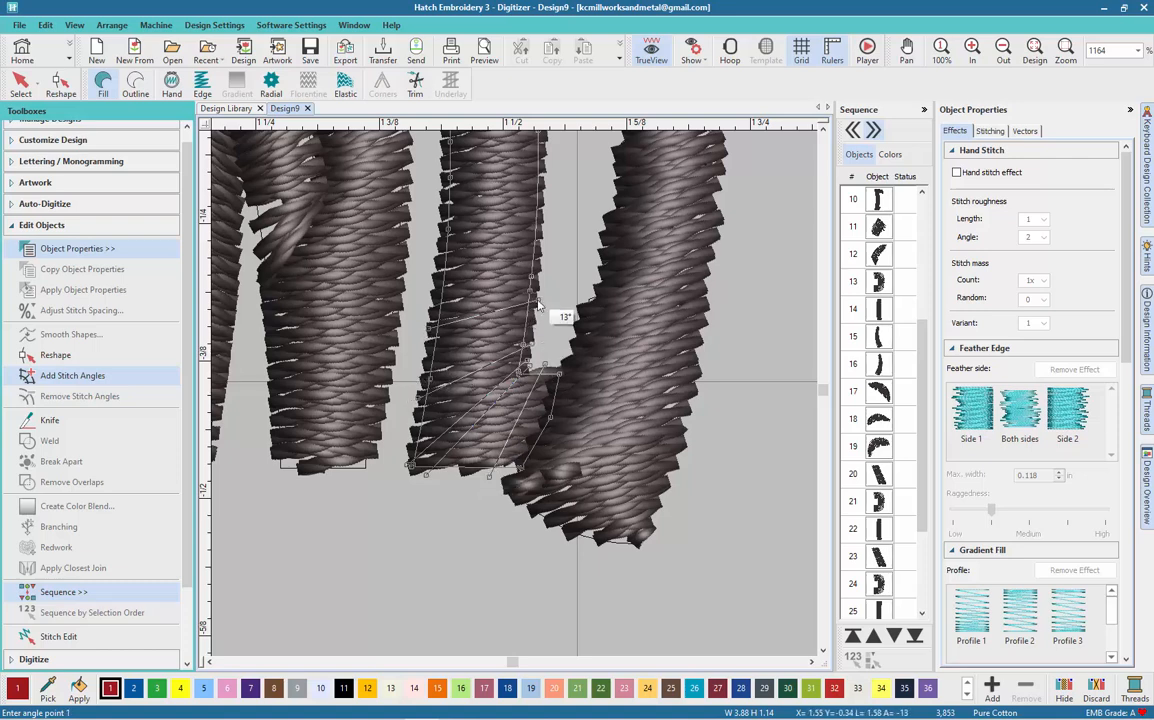
left_click(428, 222)
left_click(532, 234)
scroll(510, 335, "down", 3)
scroll(518, 400, "up", 1)
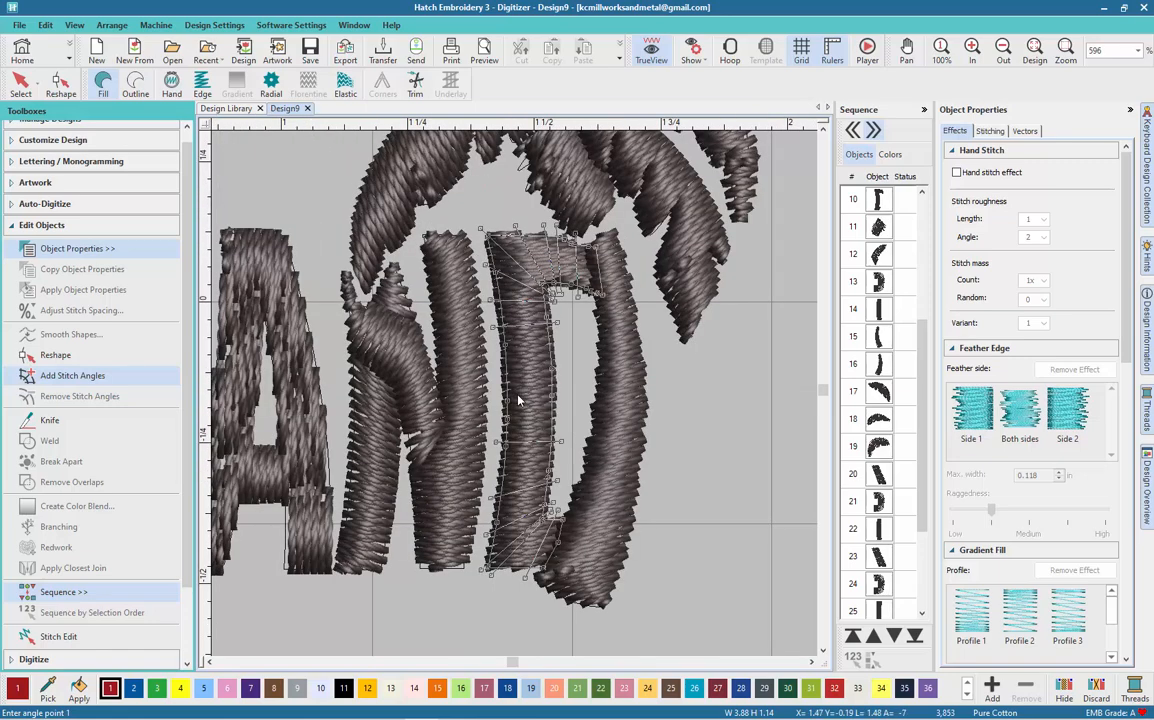
key("h")
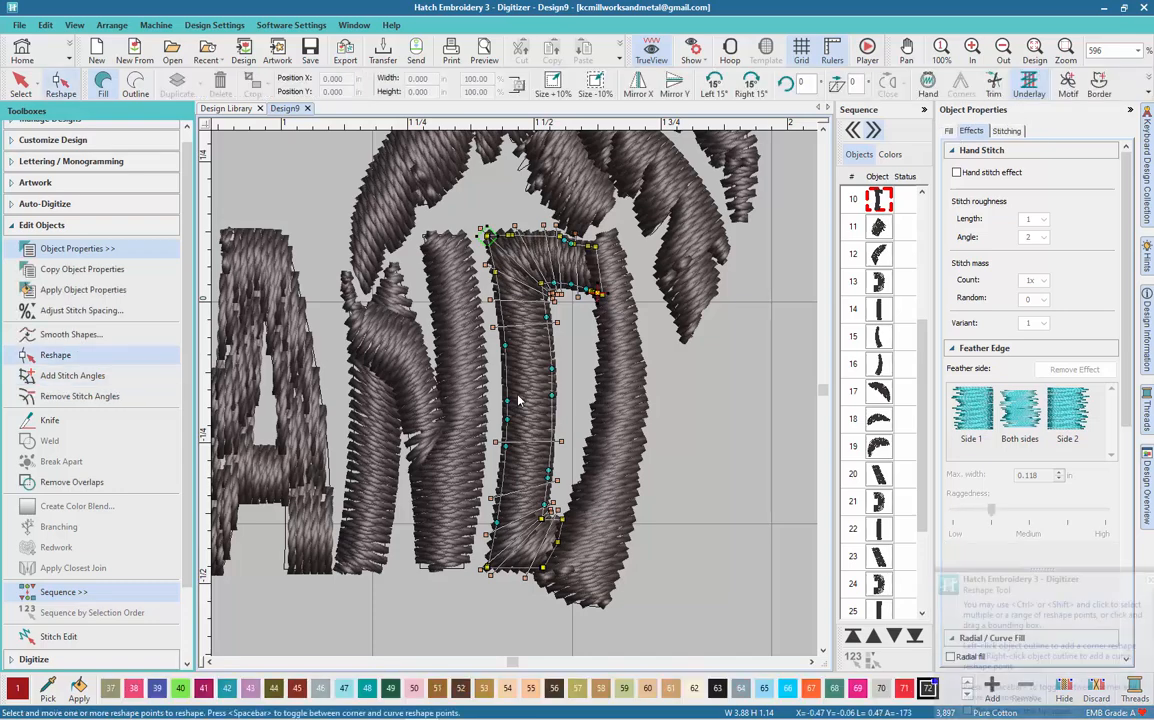
left_click(20, 85)
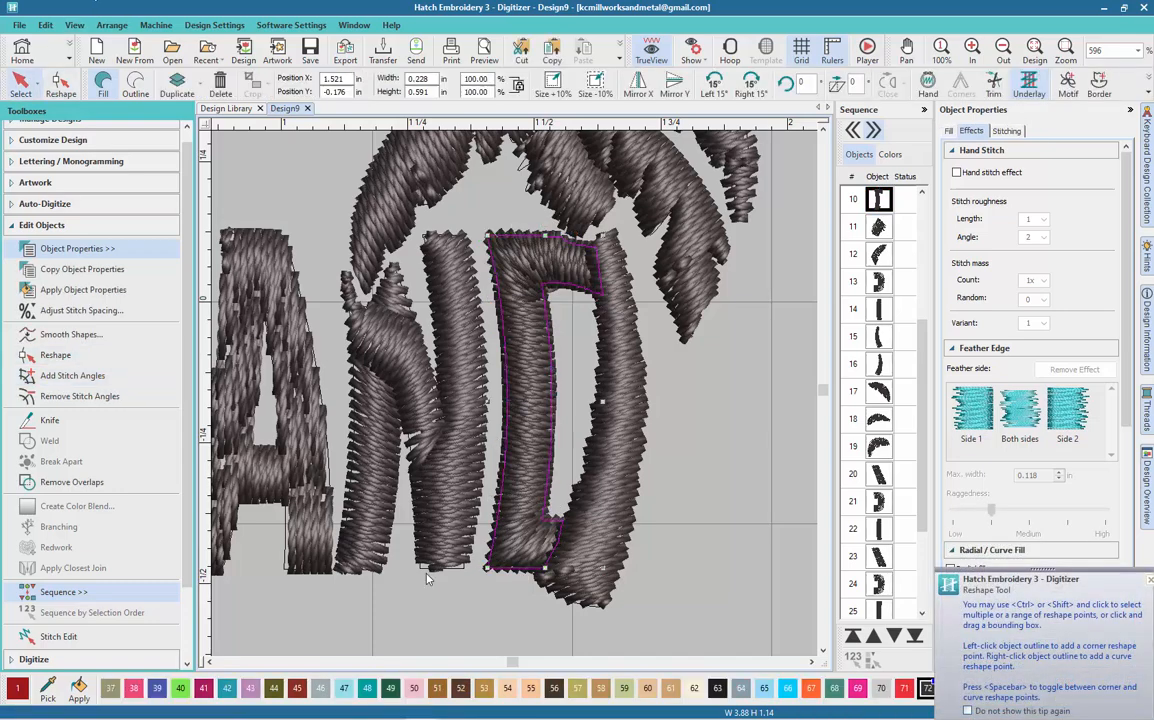
left_click(503, 617)
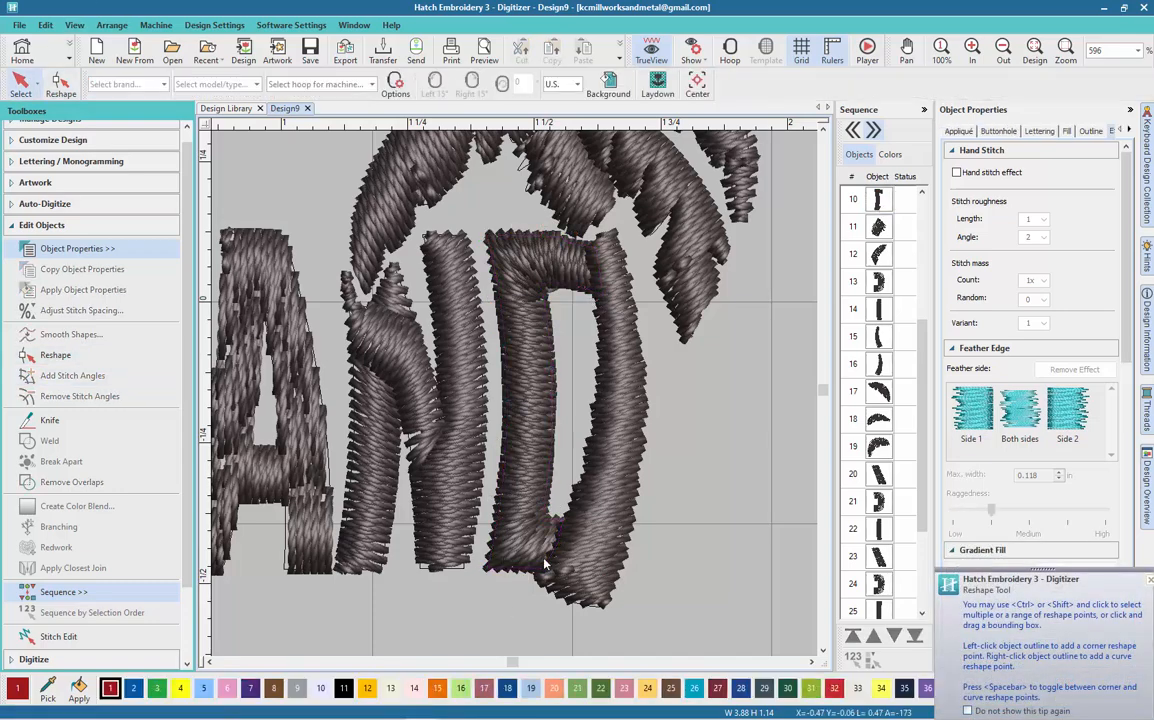
- Open the D's stem object for reshaping at its short lower bar end beside the curved stroke
scroll(515, 399, "up", 6)
left_click(503, 340)
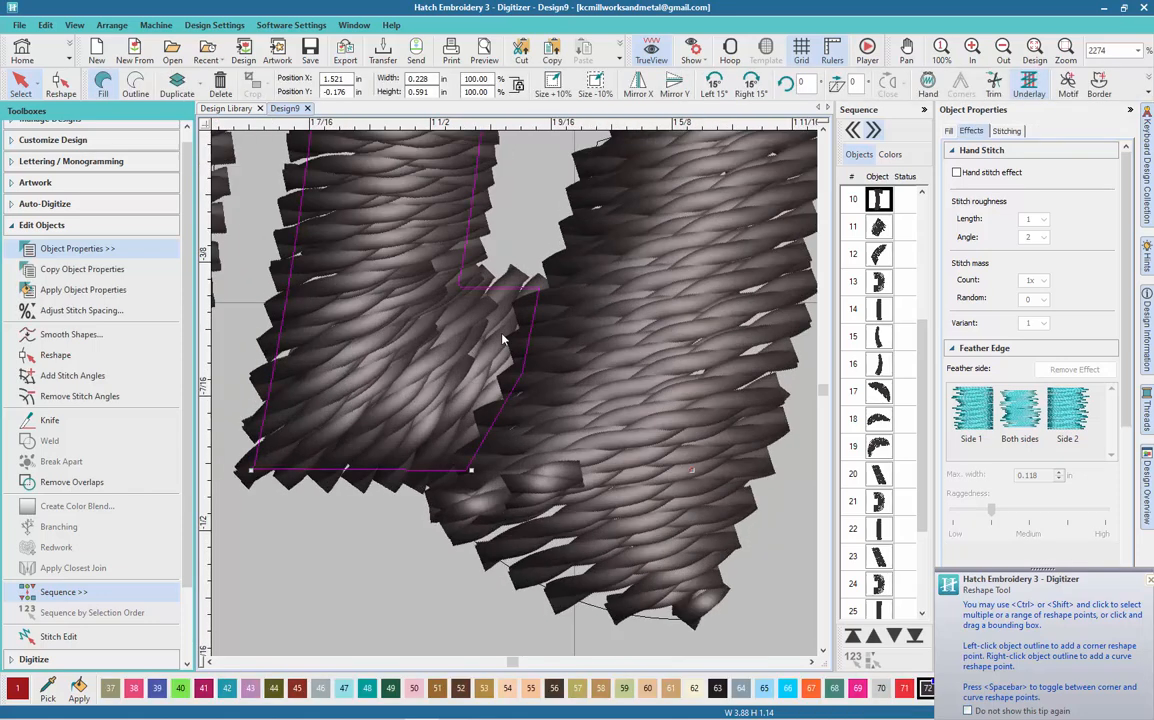
left_click(60, 84)
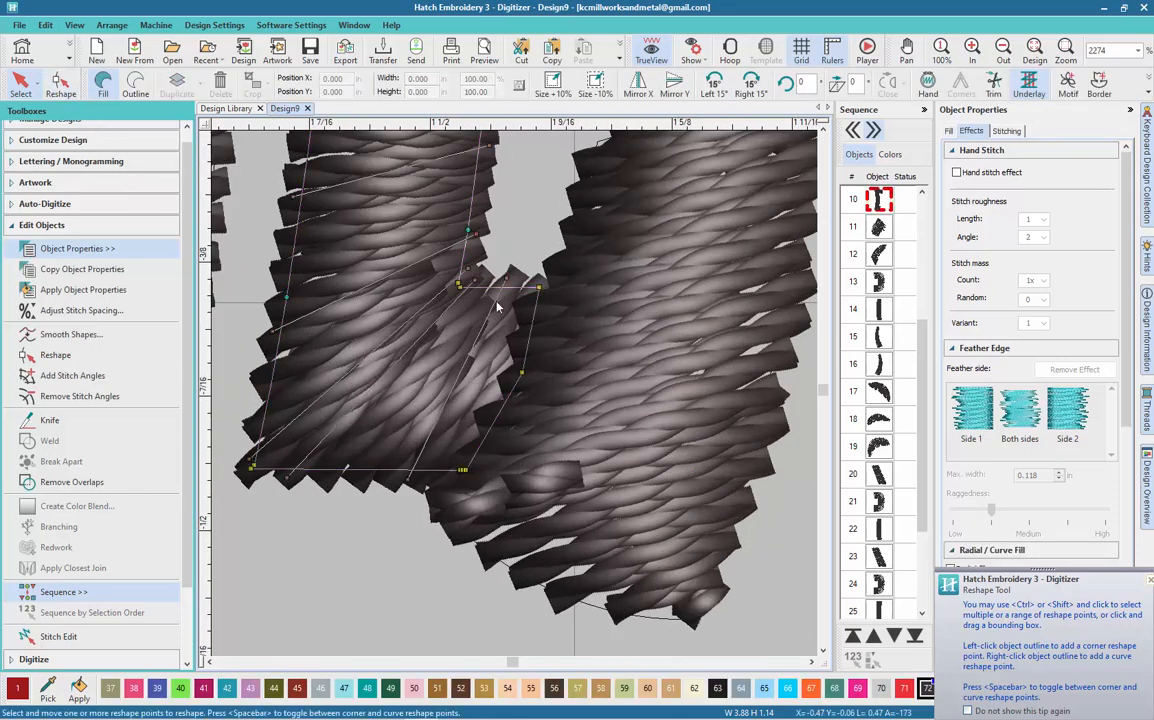
- Extend the foot of the D's left stroke under its right stroke by moving the foot's corner and side outline points
left_click_drag(467, 472, 505, 470)
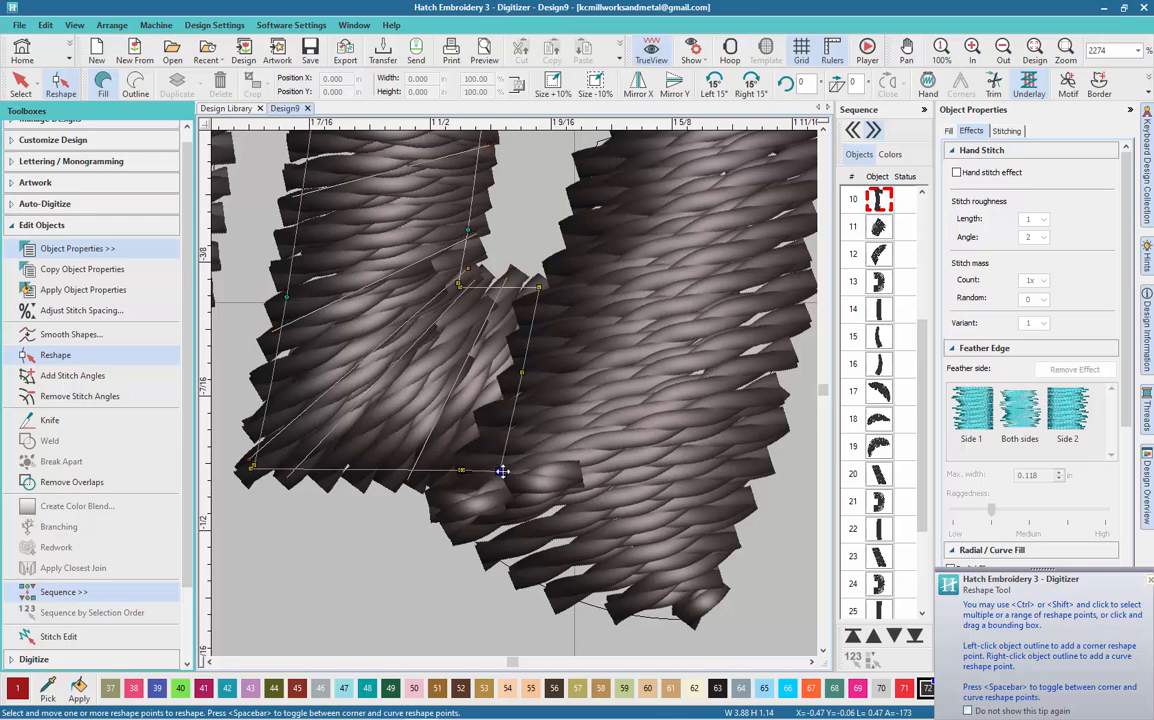
left_click_drag(519, 374, 597, 281)
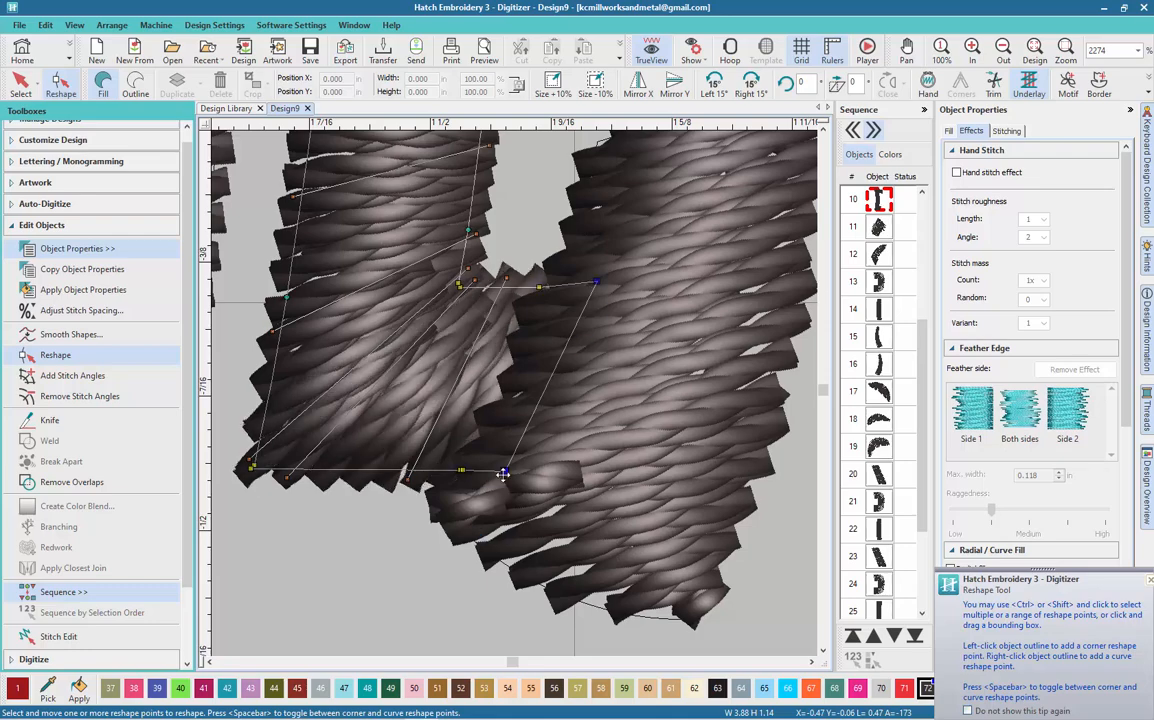
left_click_drag(503, 474, 516, 473)
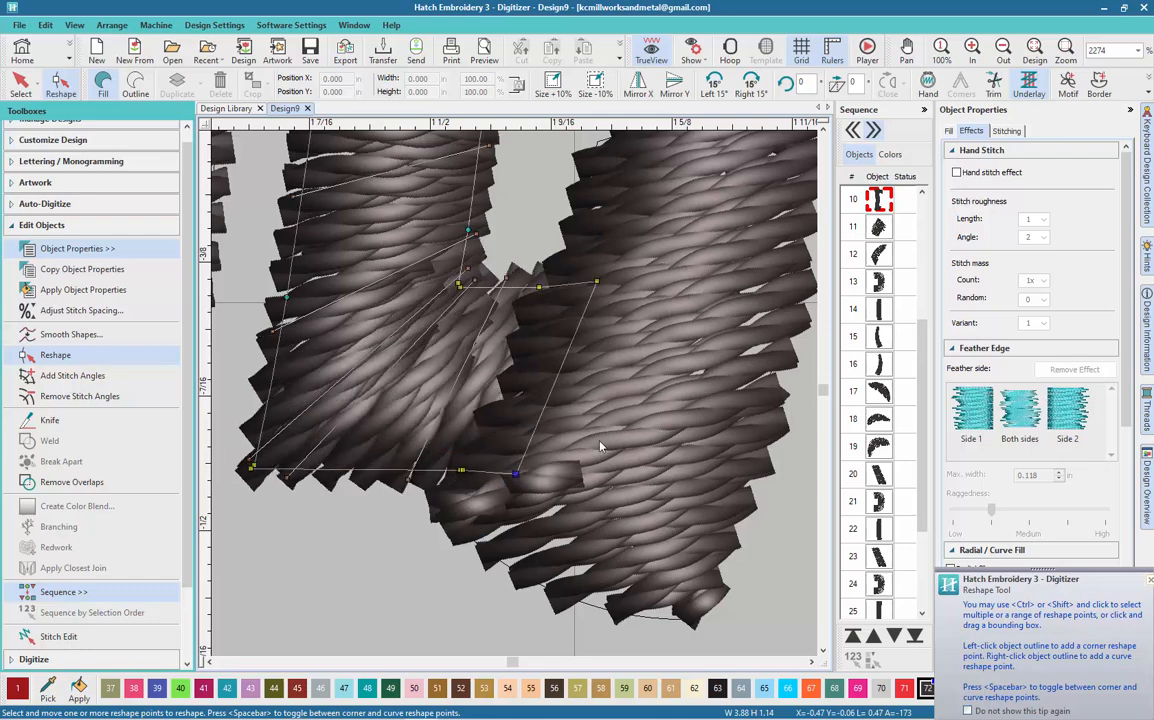
scroll(517, 399, "down", 4)
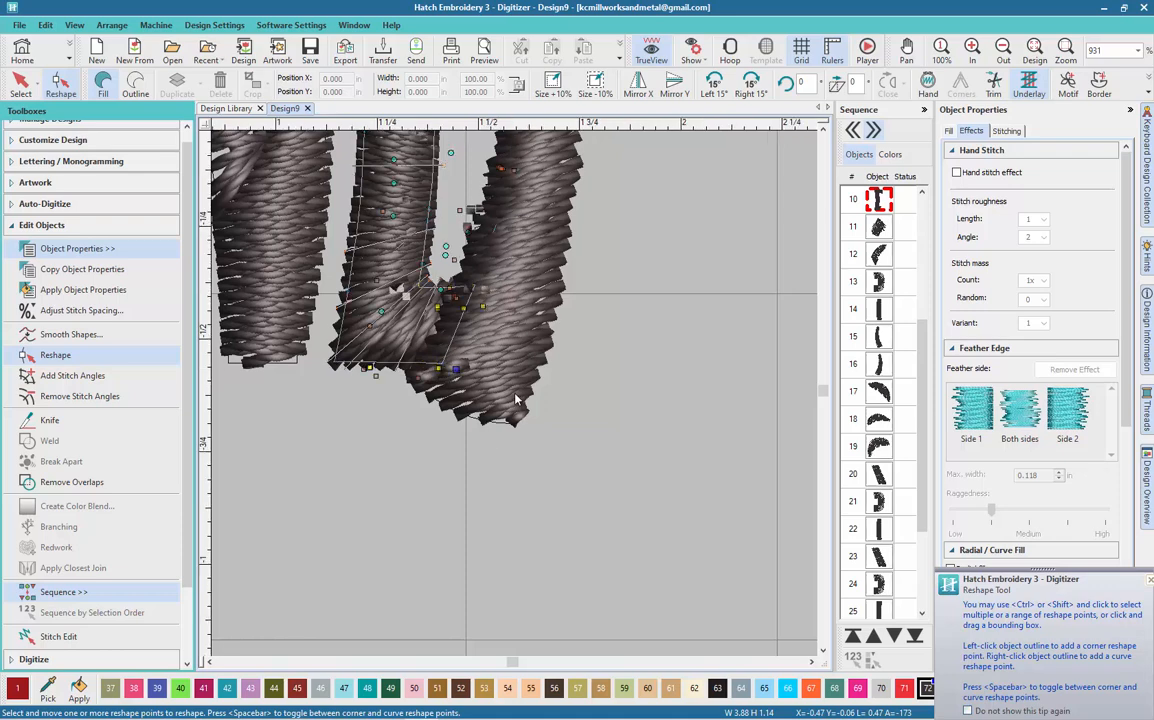
scroll(551, 366, "down", 2)
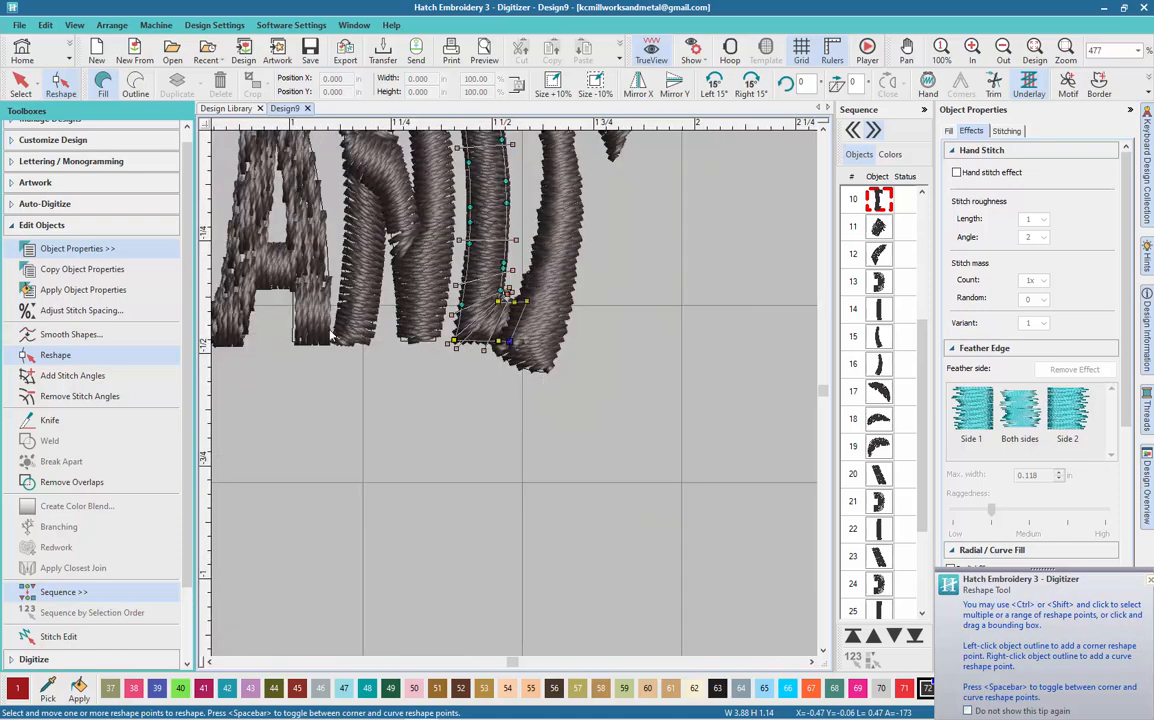
- Rotate the stitch angle at the bottom end of the D's right stroke so it slopes down toward the outer edge
left_click(20, 85)
left_click(548, 255)
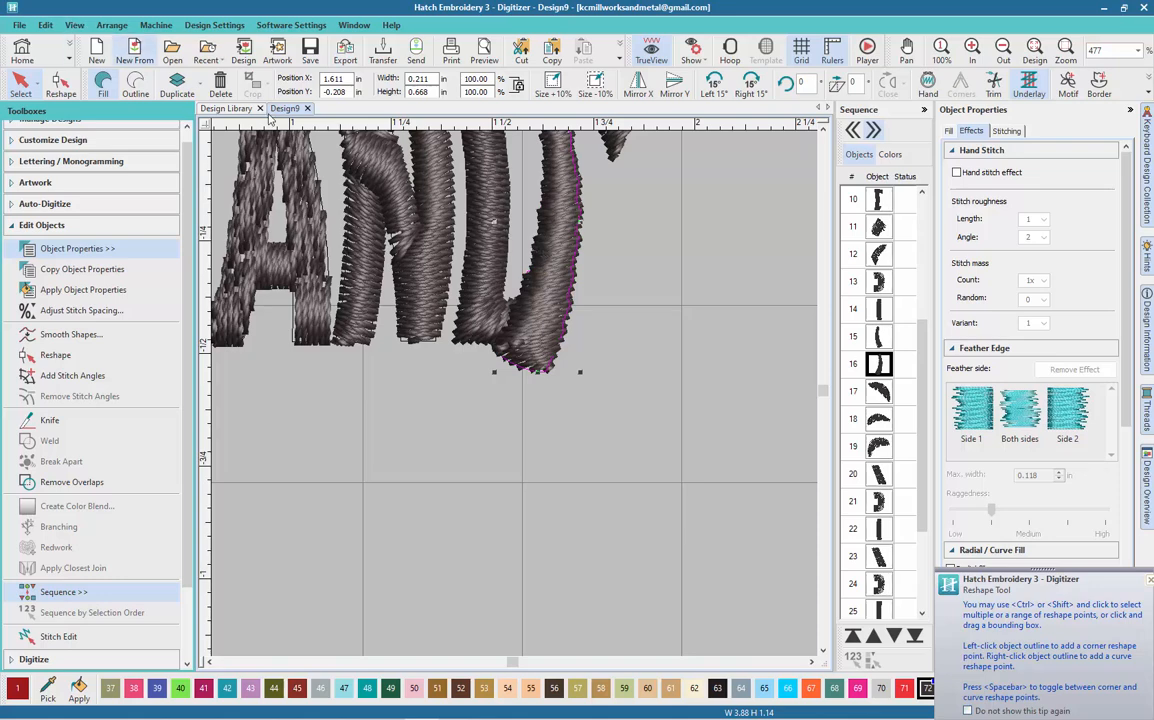
key("h")
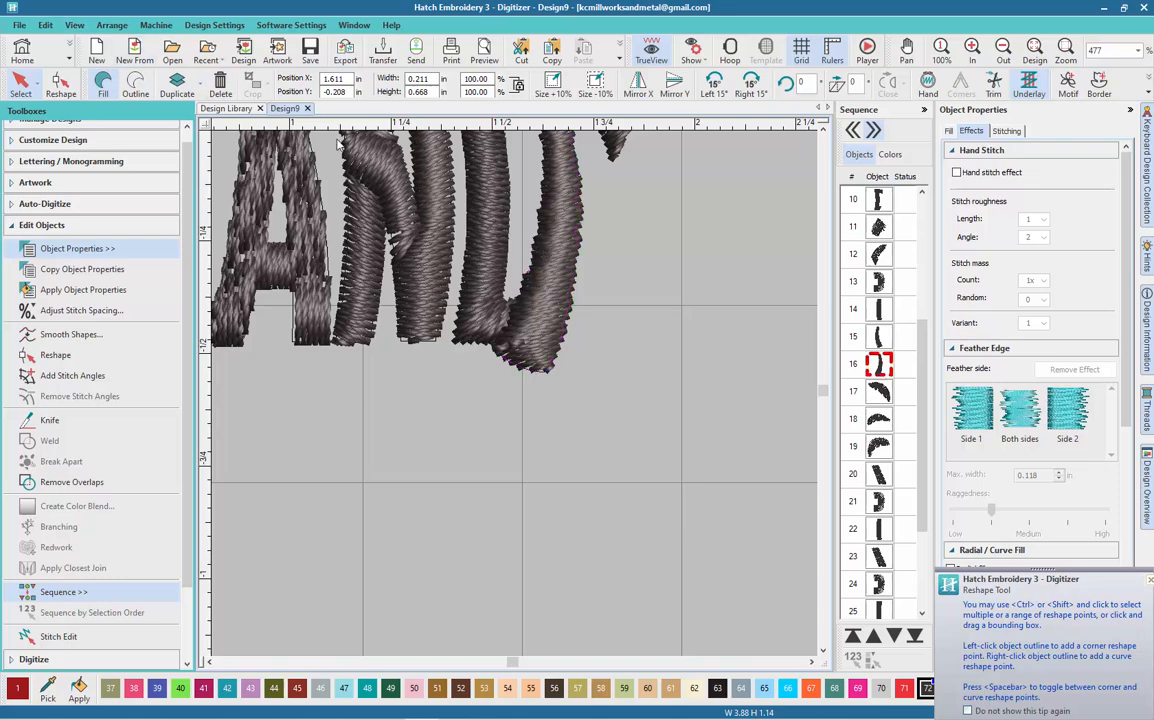
scroll(521, 254, "up", 2)
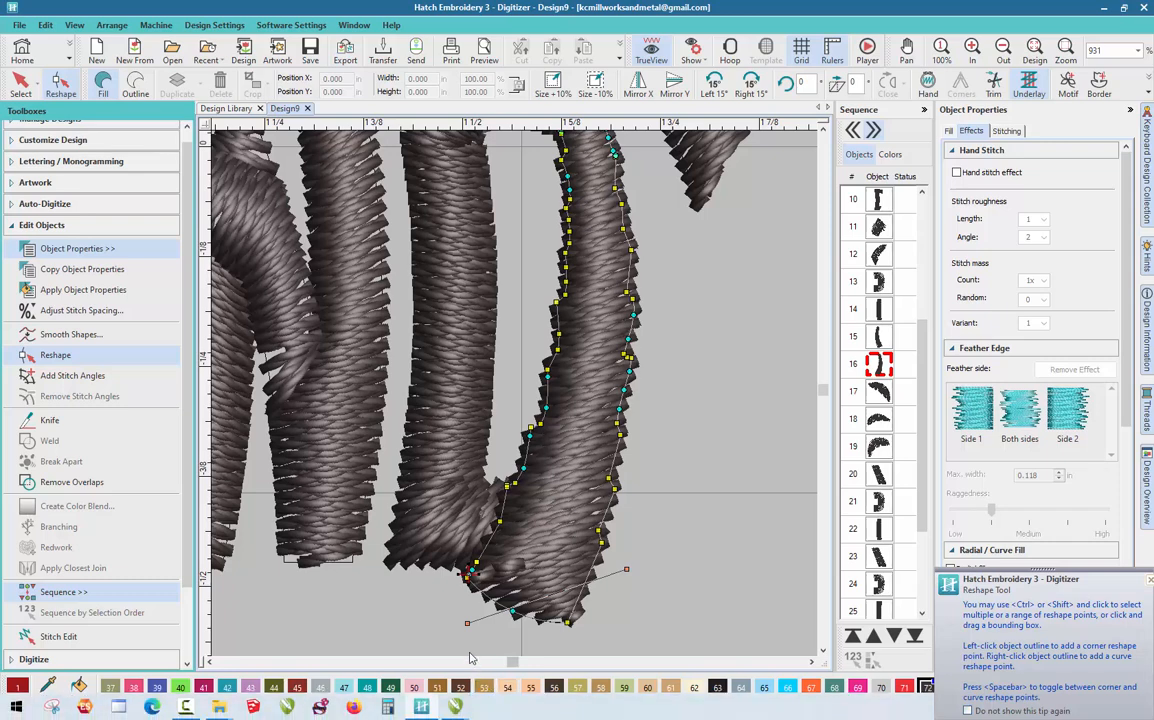
left_click_drag(467, 623, 480, 514)
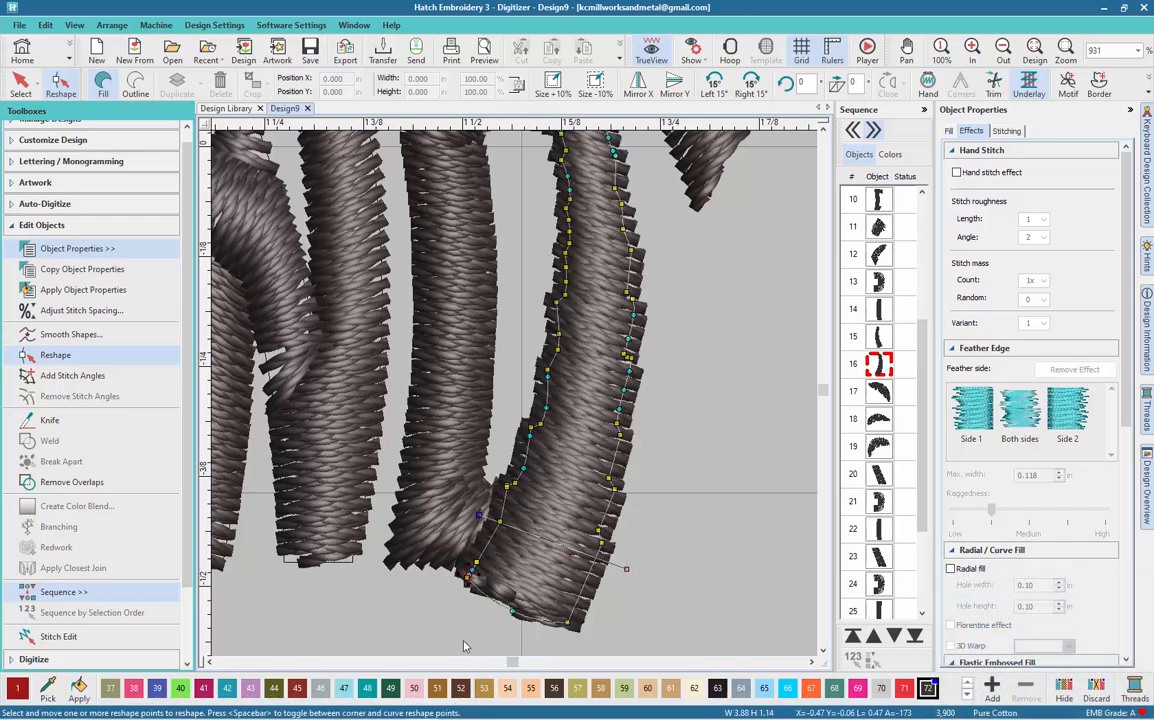
scroll(500, 365, "down", 2)
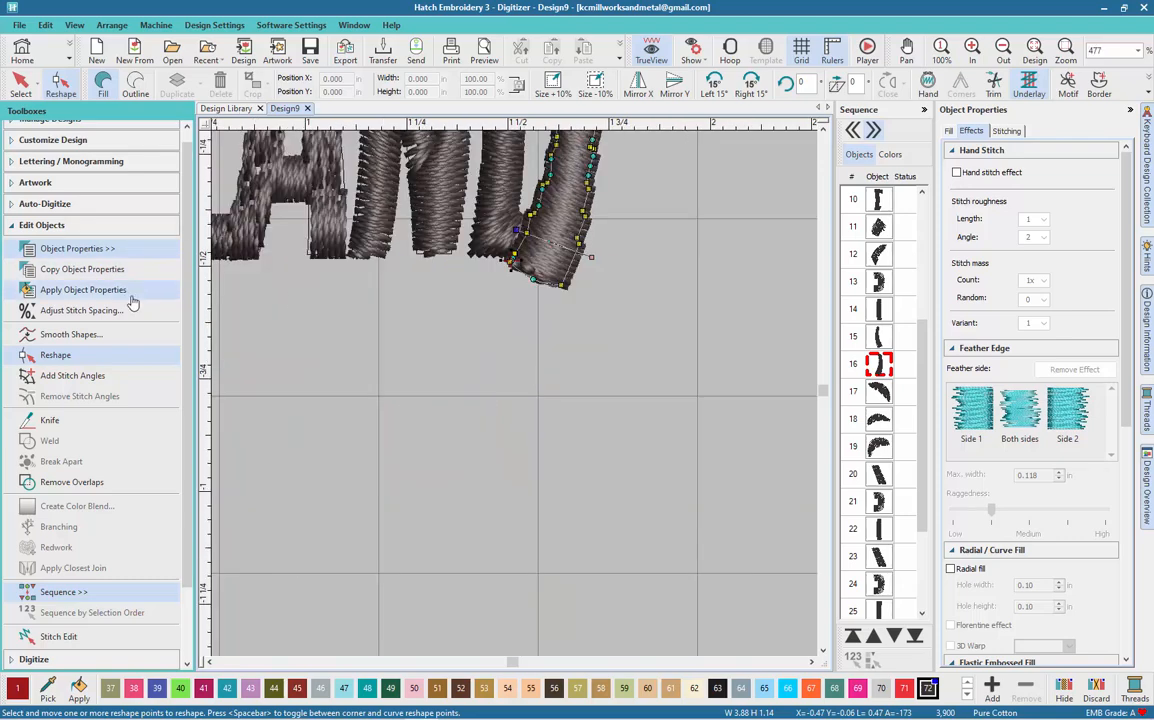
- Add three stitch angles across the D's right stroke, nearly level at the lower one and rising outward at the middle and upper ones
left_click(105, 375)
scroll(514, 399, "down", 1)
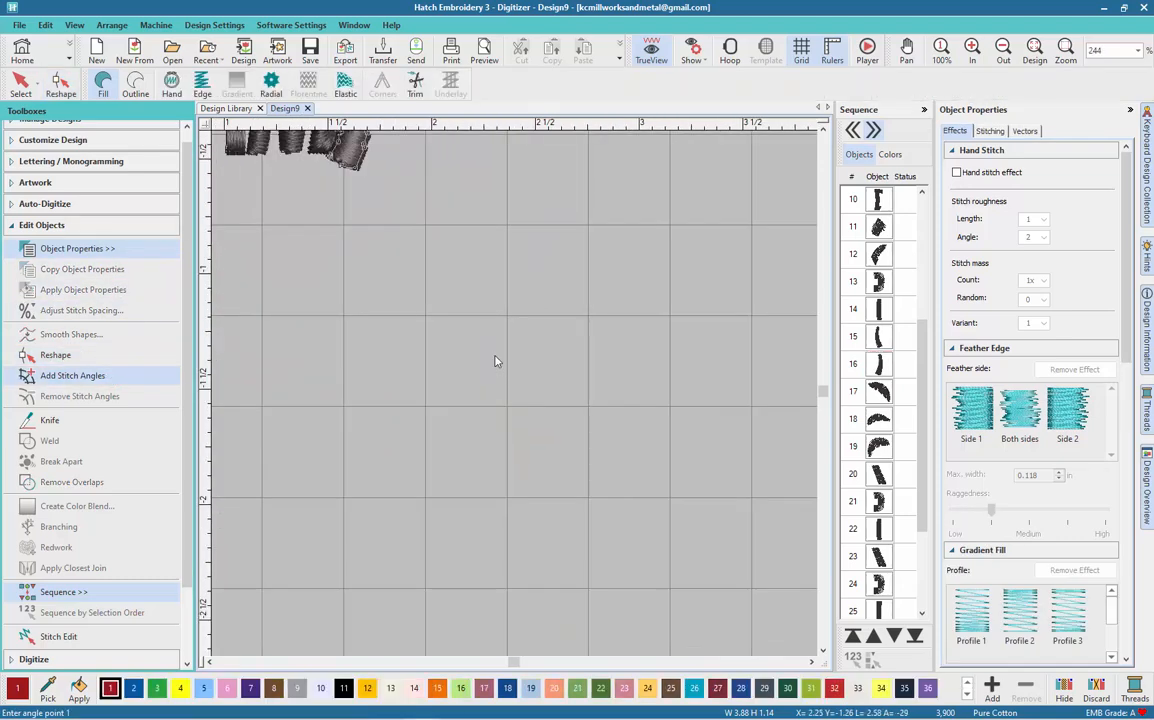
scroll(514, 399, "up", 4)
scroll(514, 399, "up", 5)
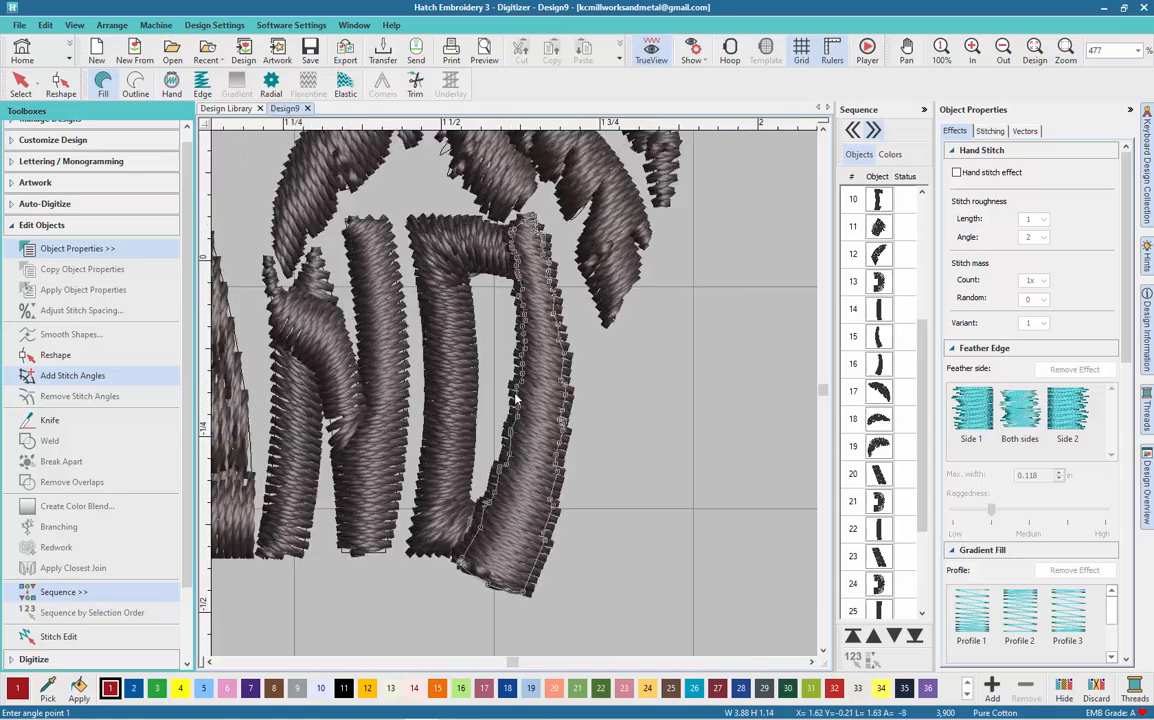
left_click(479, 486)
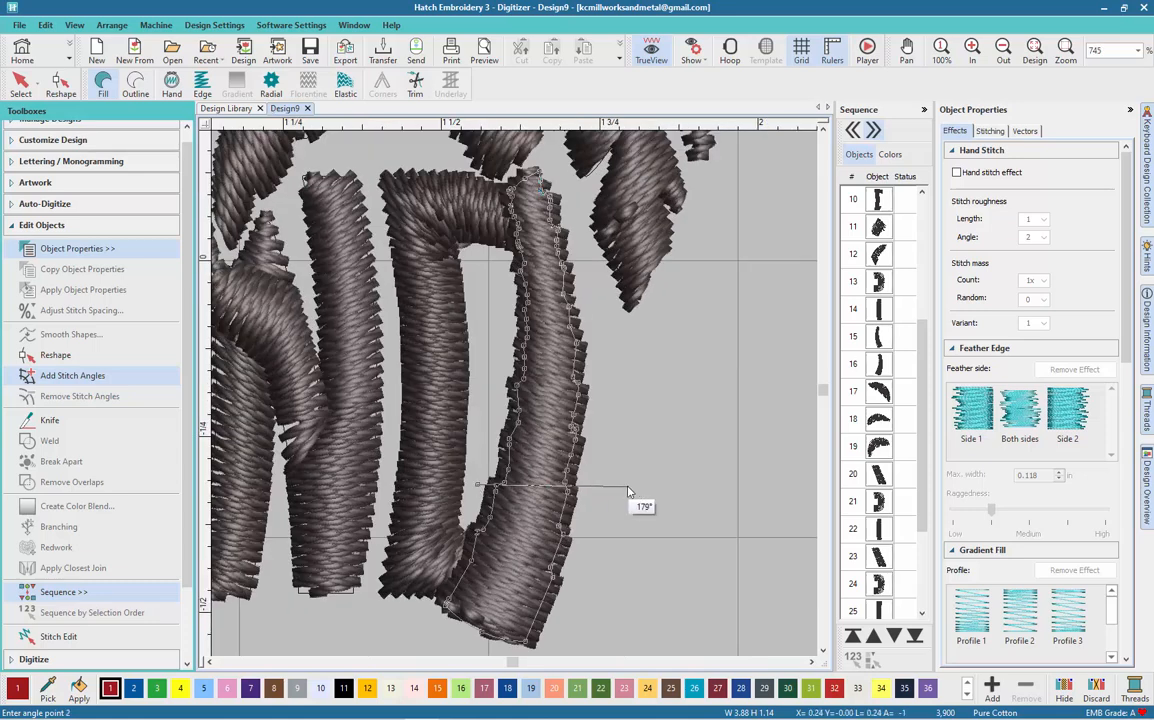
left_click(628, 489)
left_click(485, 416)
left_click(607, 380)
left_click(485, 273)
left_click(590, 219)
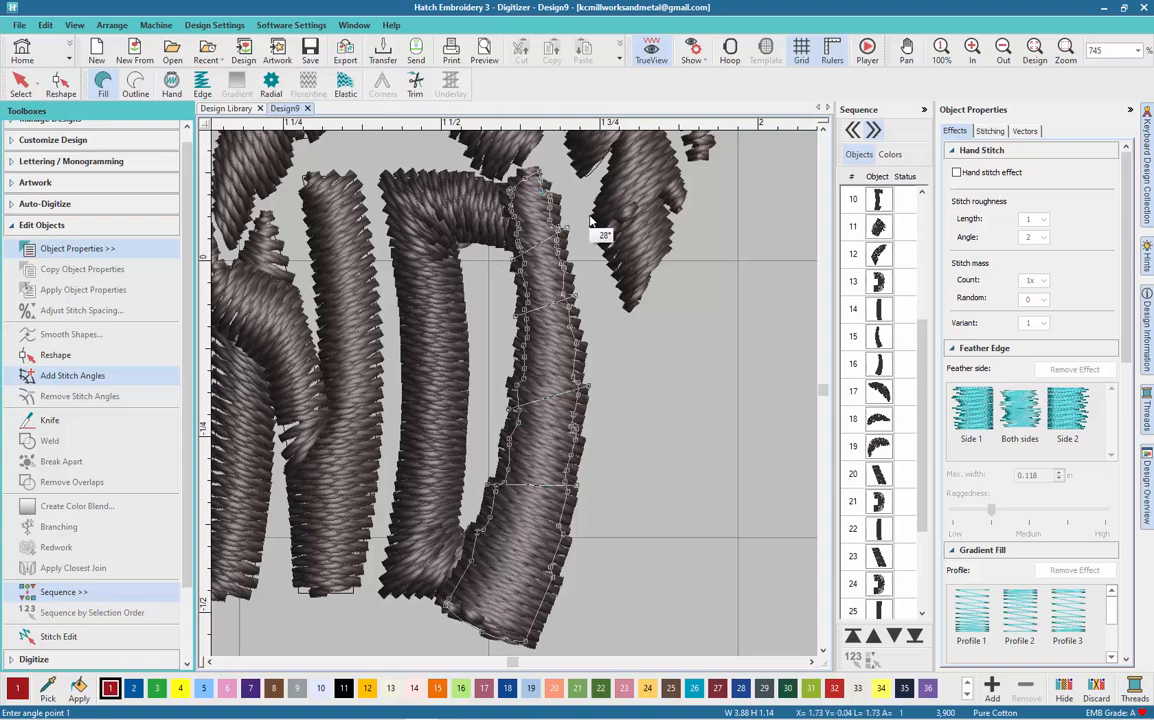
key("Return")
- Reshape the bottom edge of the D's right stroke by shifting its curve point outward along the edge
key("h")
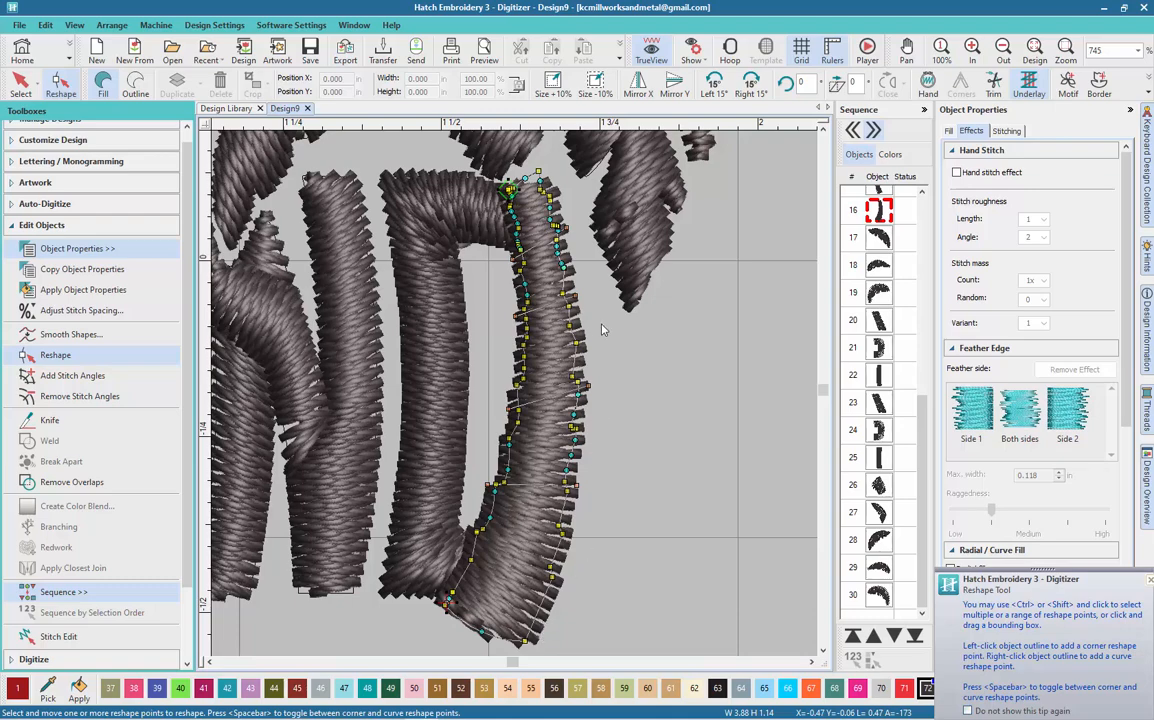
scroll(541, 236, "down", 1)
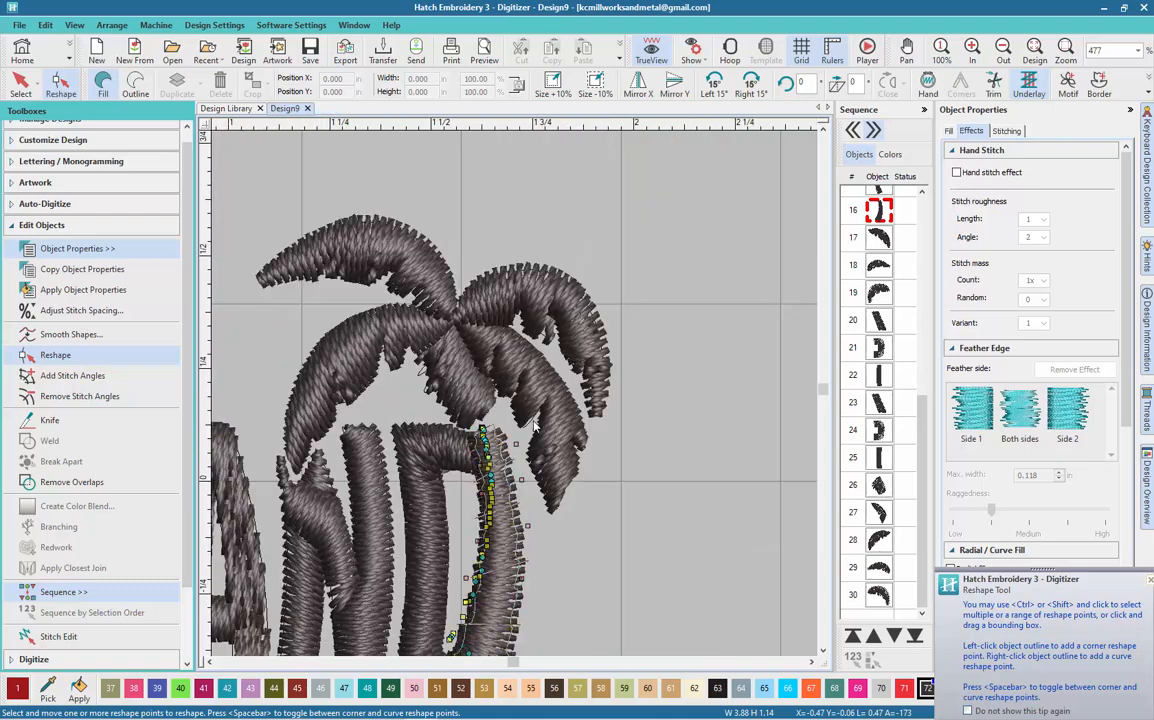
scroll(517, 399, "down", 1)
scroll(517, 399, "down", 1)
scroll(517, 390, "up", 2)
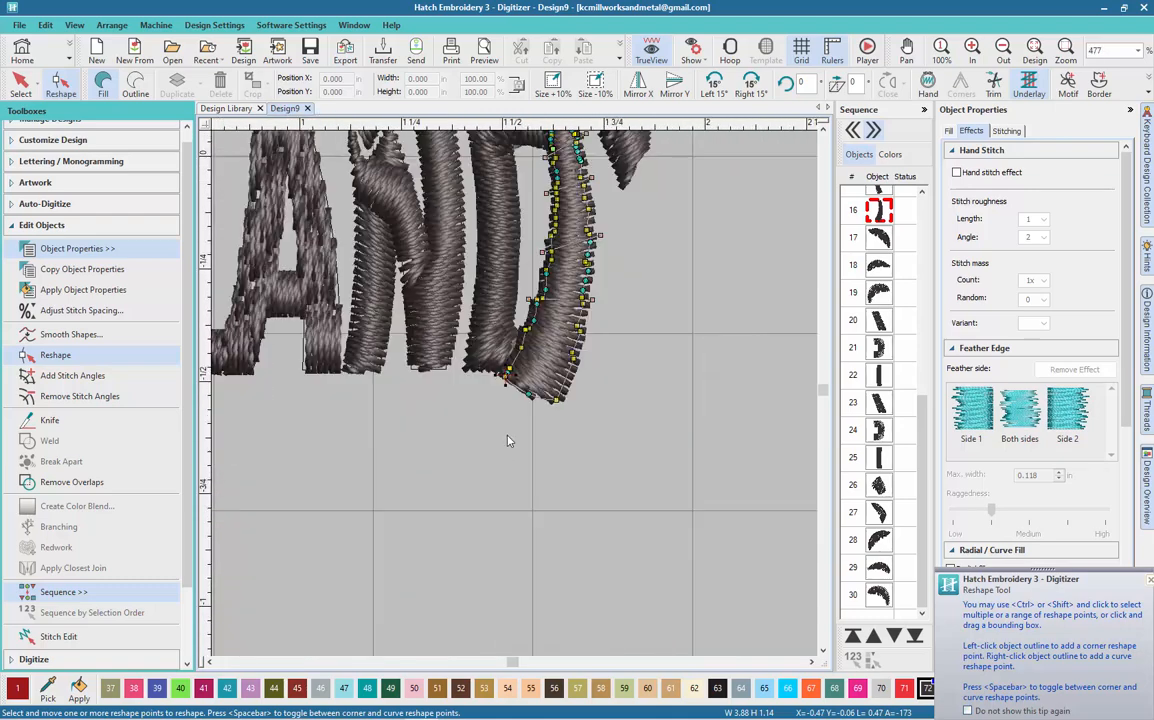
scroll(517, 390, "up", 3)
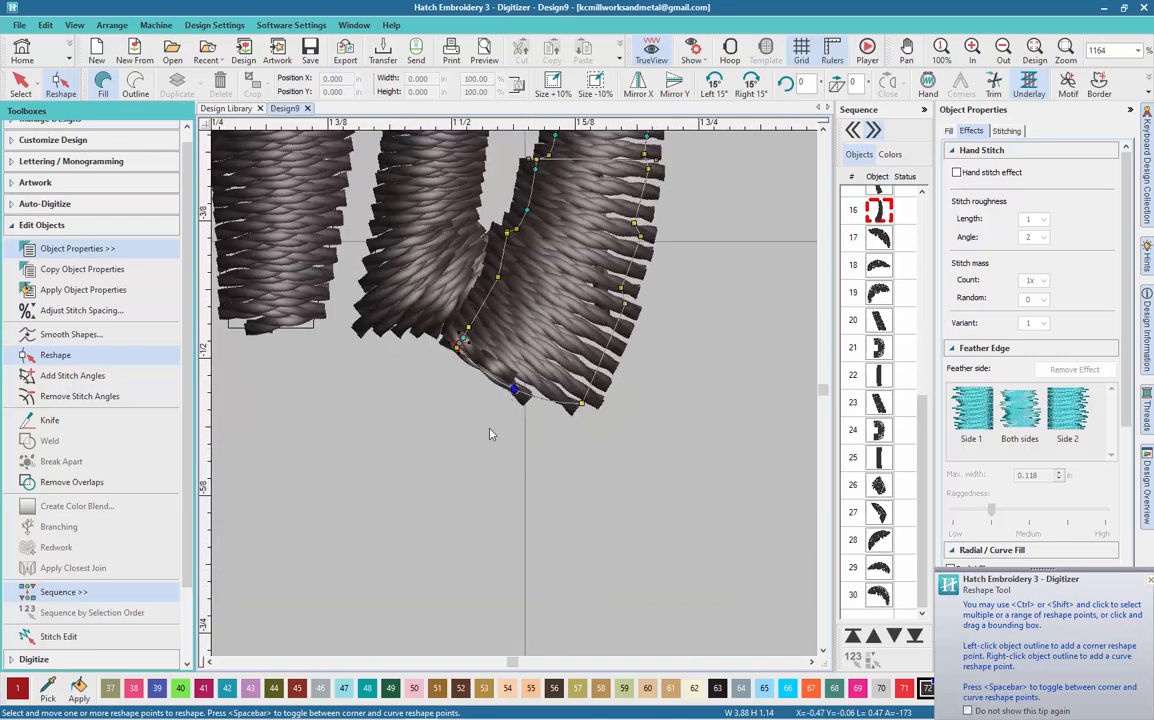
left_click(60, 84)
left_click_drag(514, 390, 555, 400)
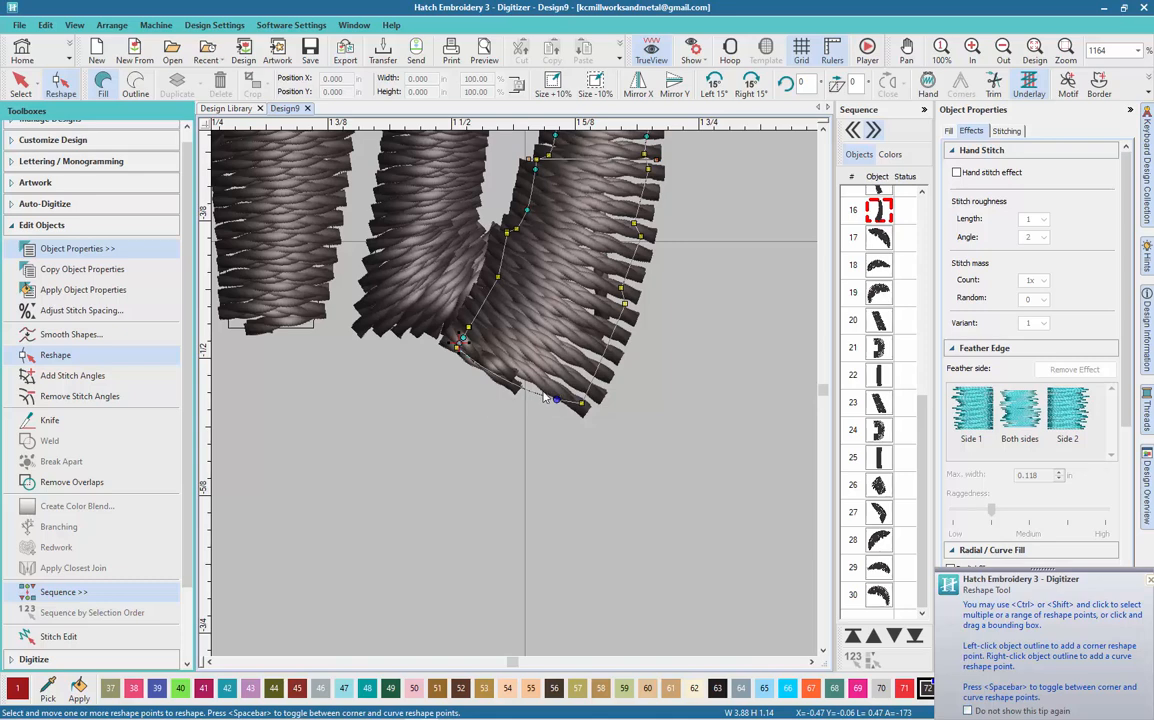
left_click_drag(549, 397, 543, 396)
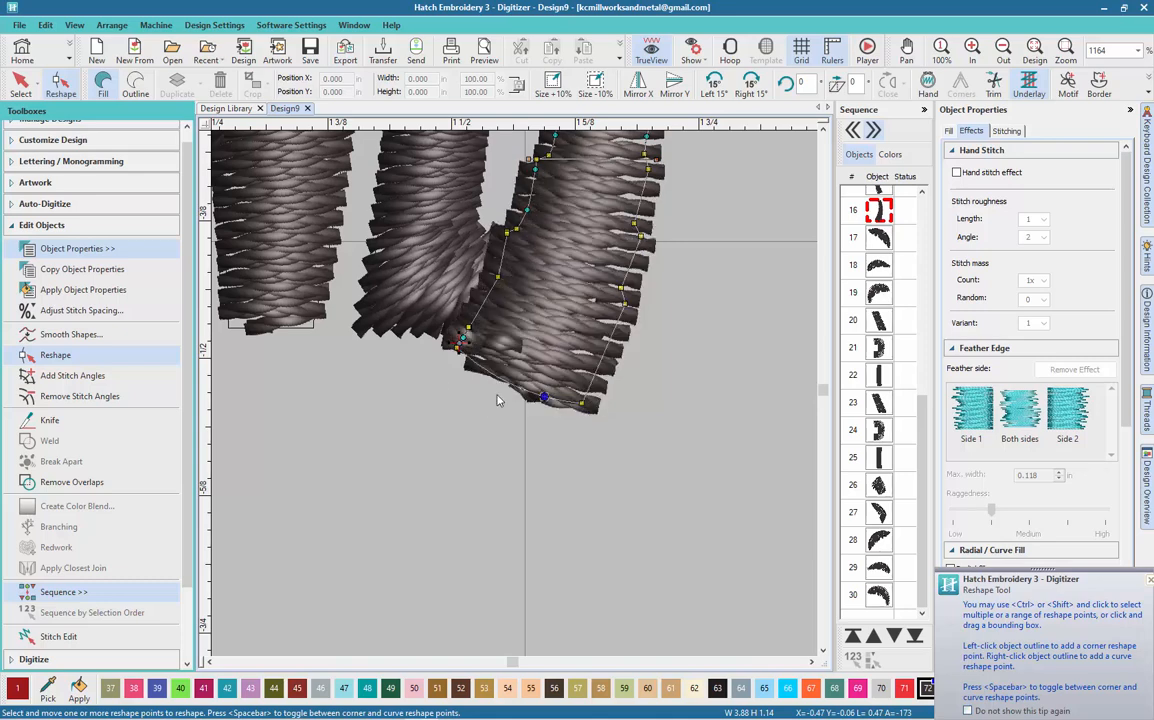
left_click(20, 84)
left_click(366, 409)
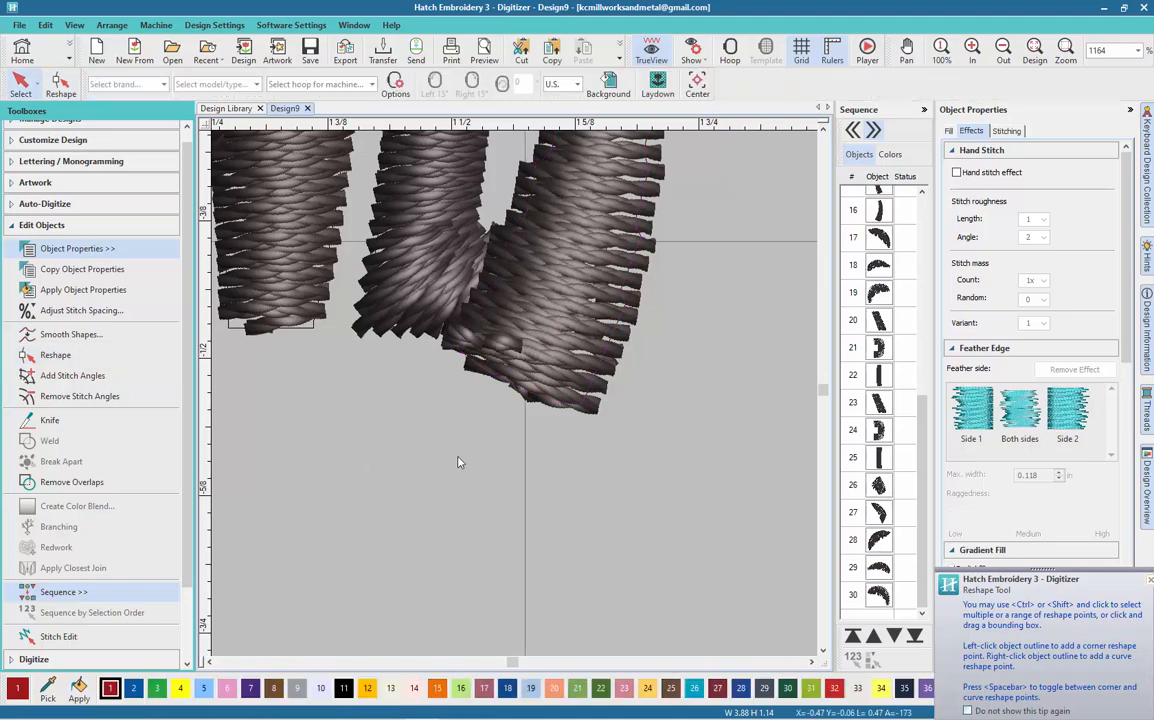
- Try a slanted stitch angle at the top of the D's right stroke and move its top corner outline point slightly upward
scroll(518, 393, "down", 4)
scroll(518, 393, "down", 3)
scroll(470, 360, "up", 2)
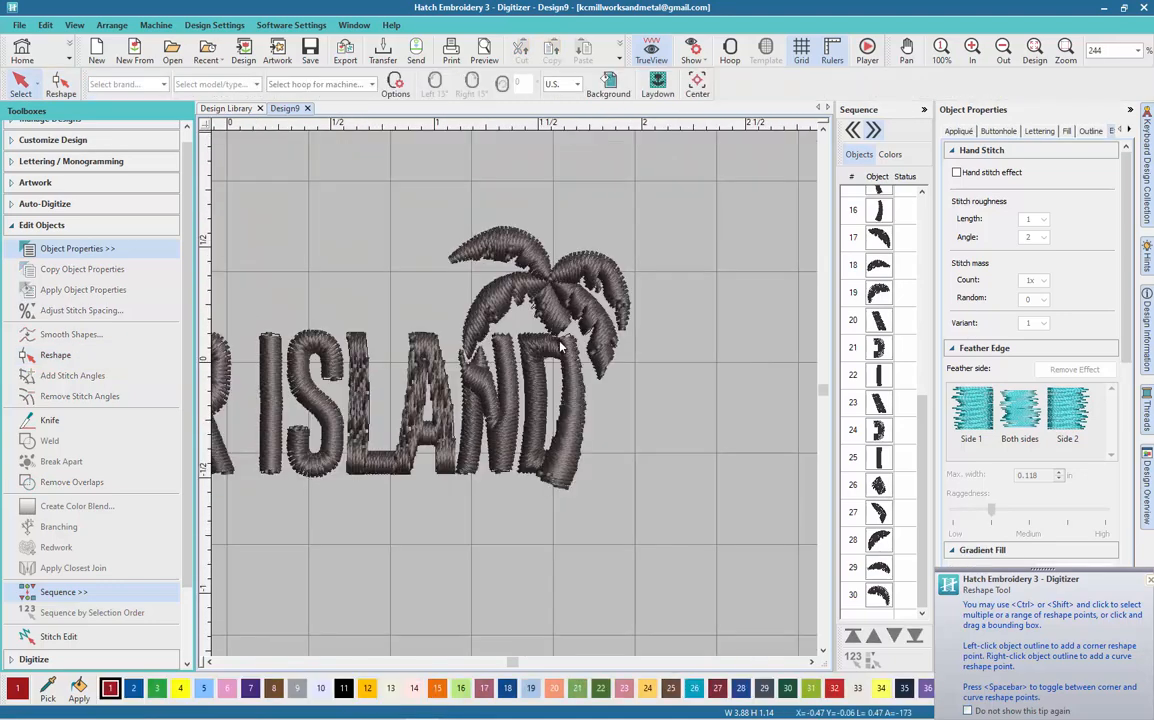
scroll(504, 413, "up", 4)
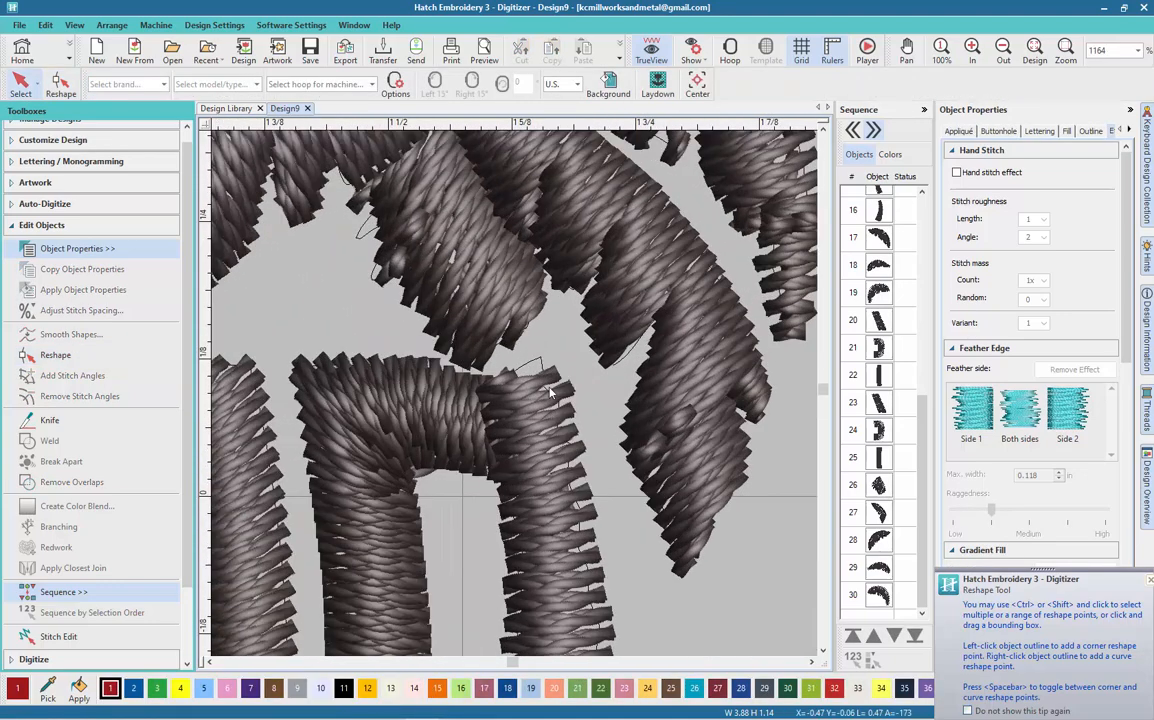
left_click(561, 393)
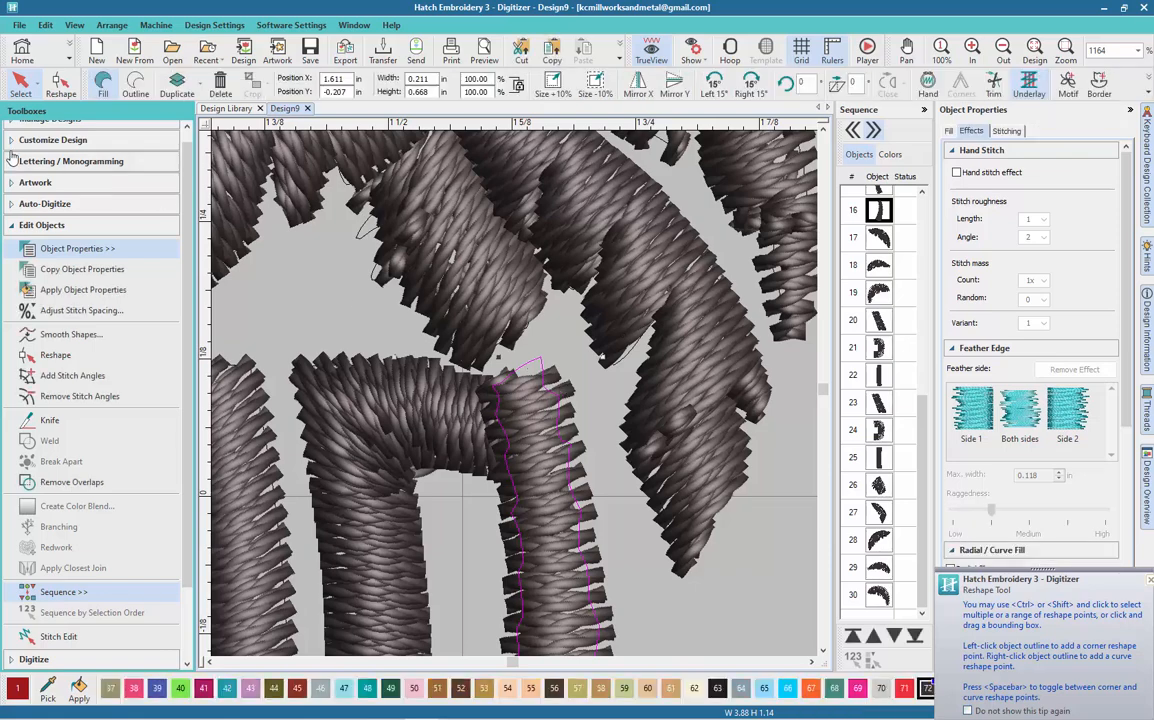
left_click(58, 85)
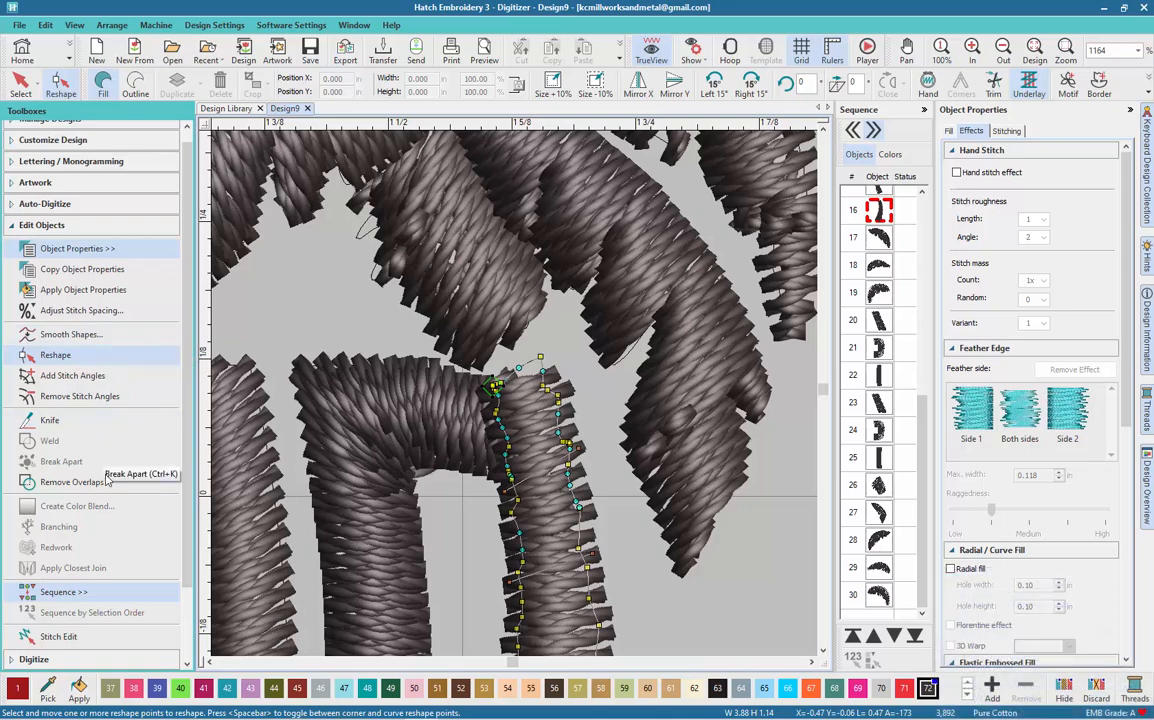
left_click(90, 376)
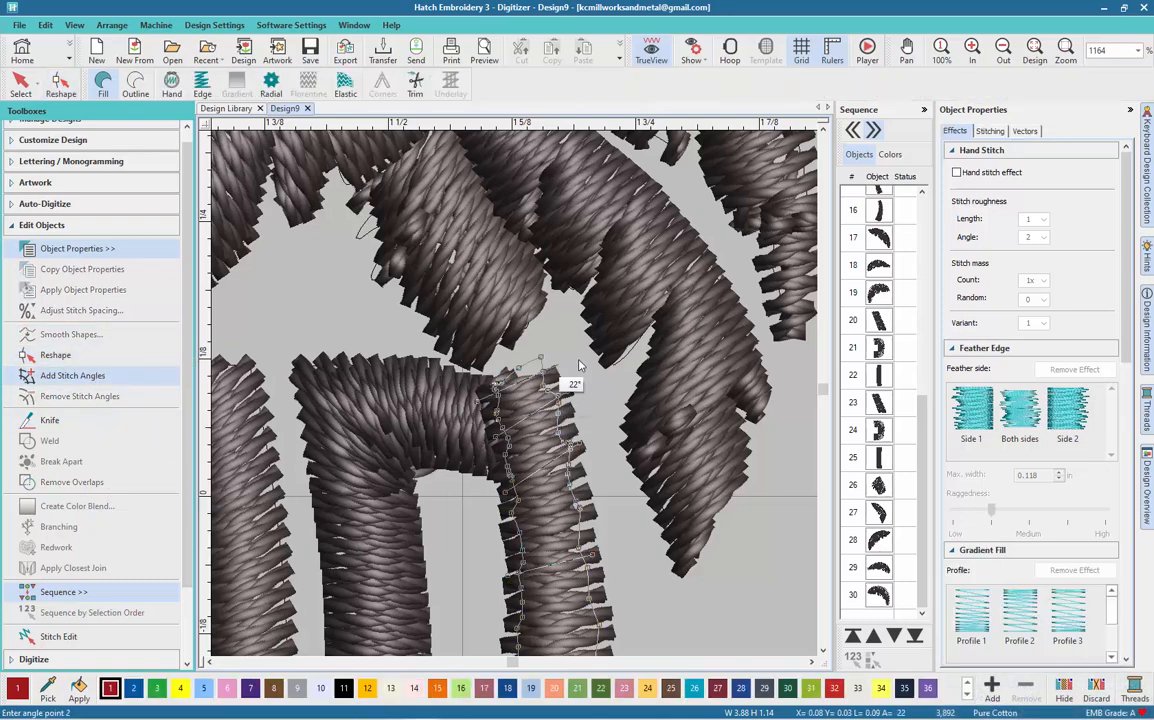
key("Escape")
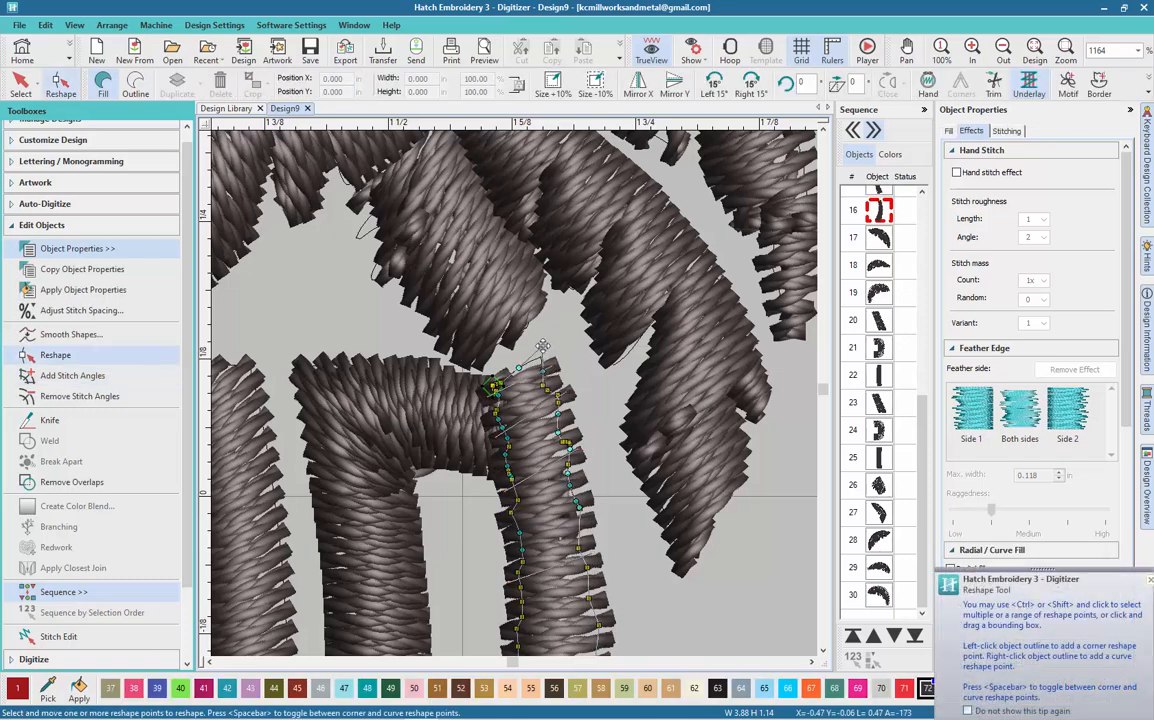
left_click_drag(540, 356, 541, 345)
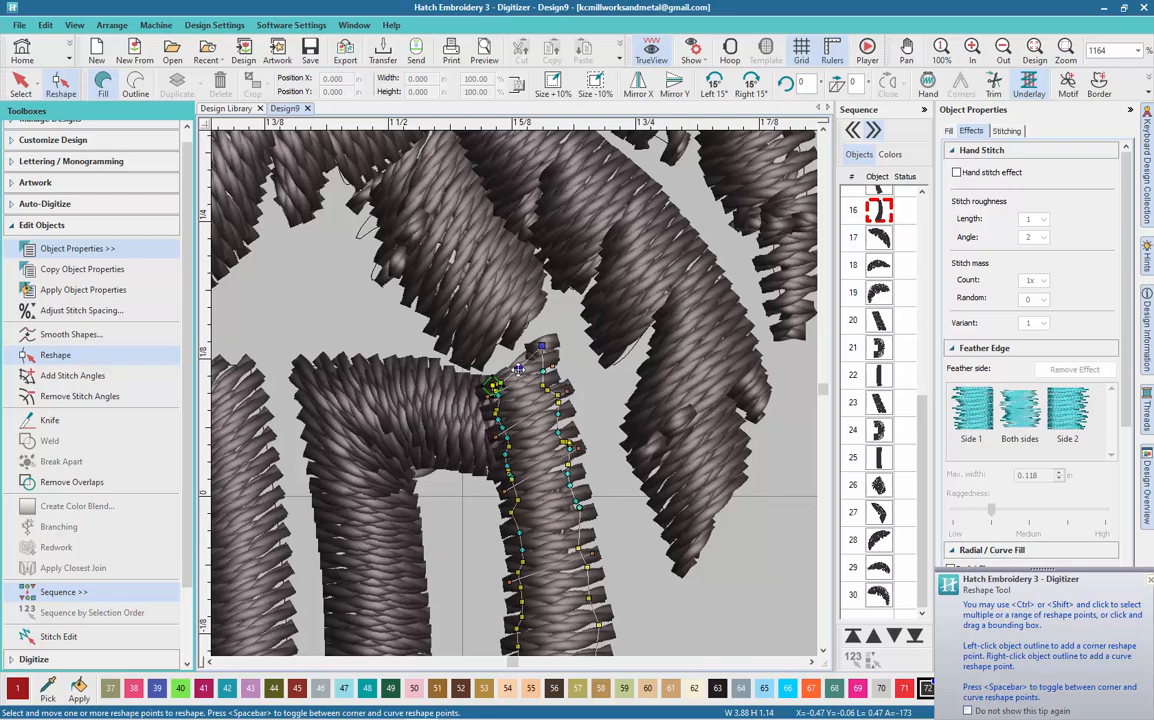
key("Escape")
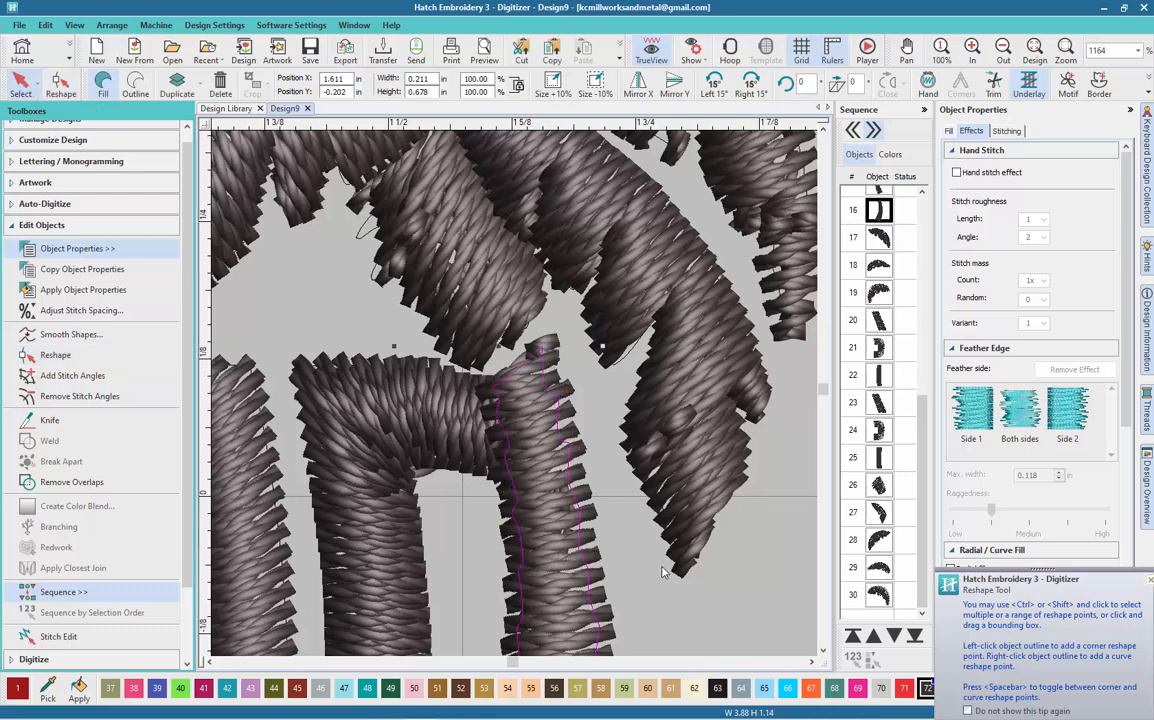
key("Escape")
- Select all five palm fronds above the letters N and D and nudge them slightly upward
scroll(585, 428, "down", 7)
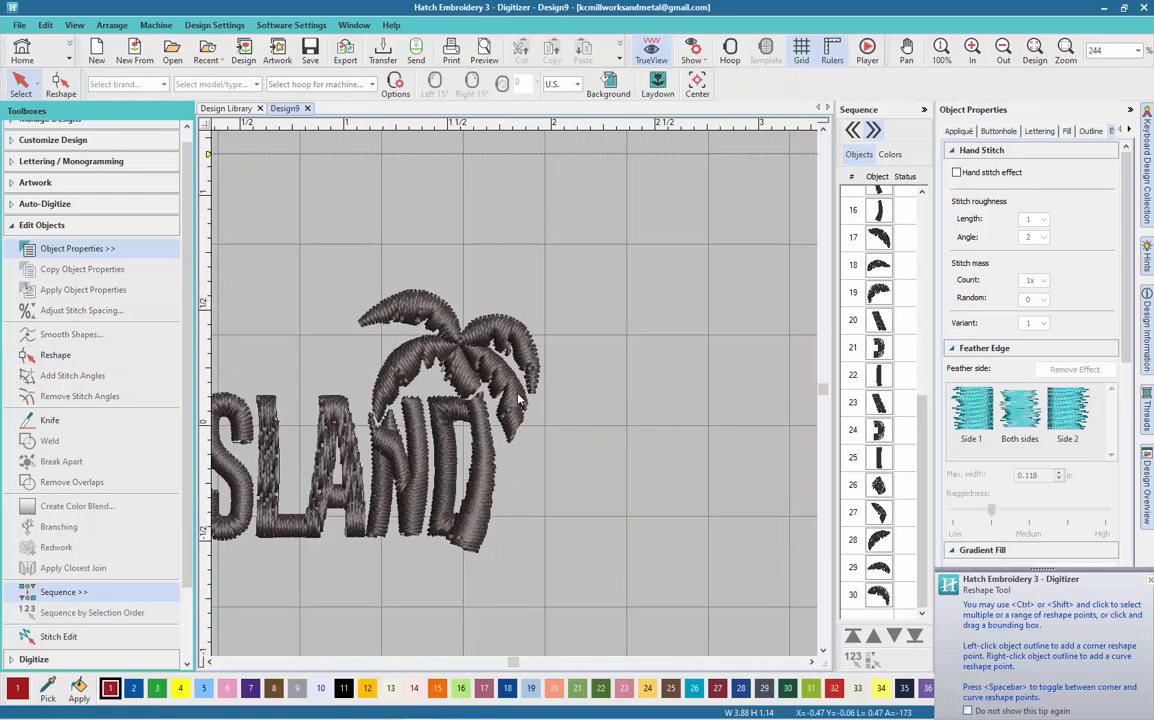
scroll(473, 427, "up", 3)
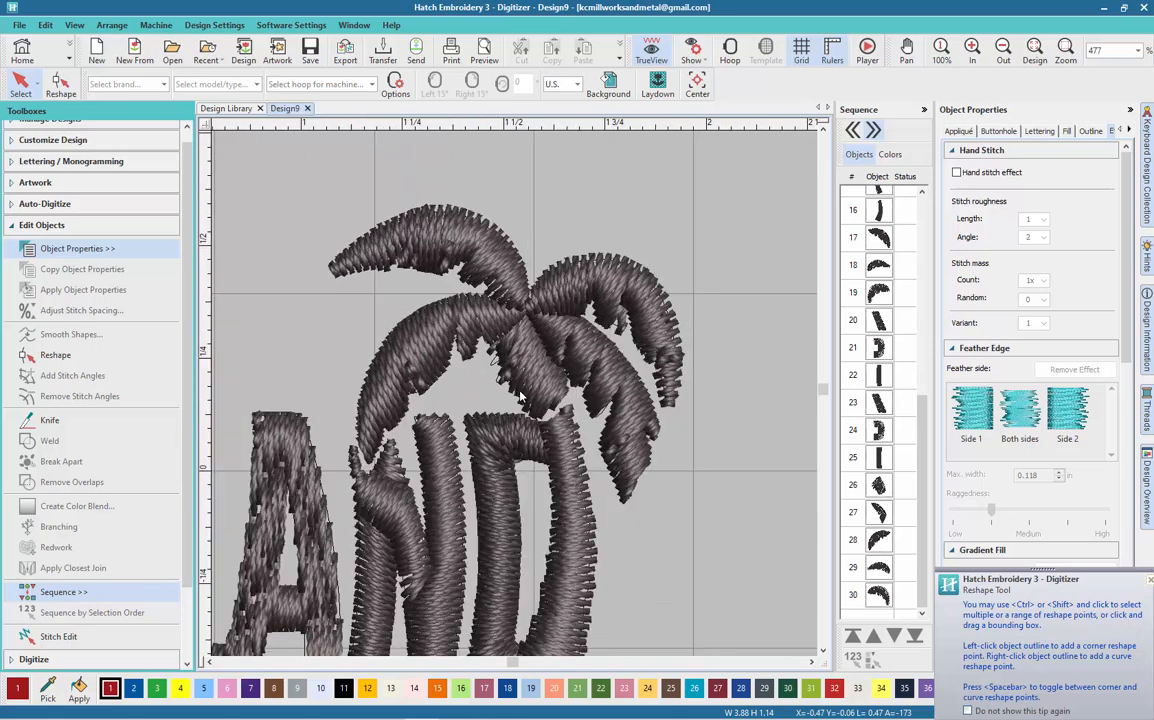
left_click(531, 386)
left_click(407, 334, "ctrl")
left_click(418, 223, "ctrl")
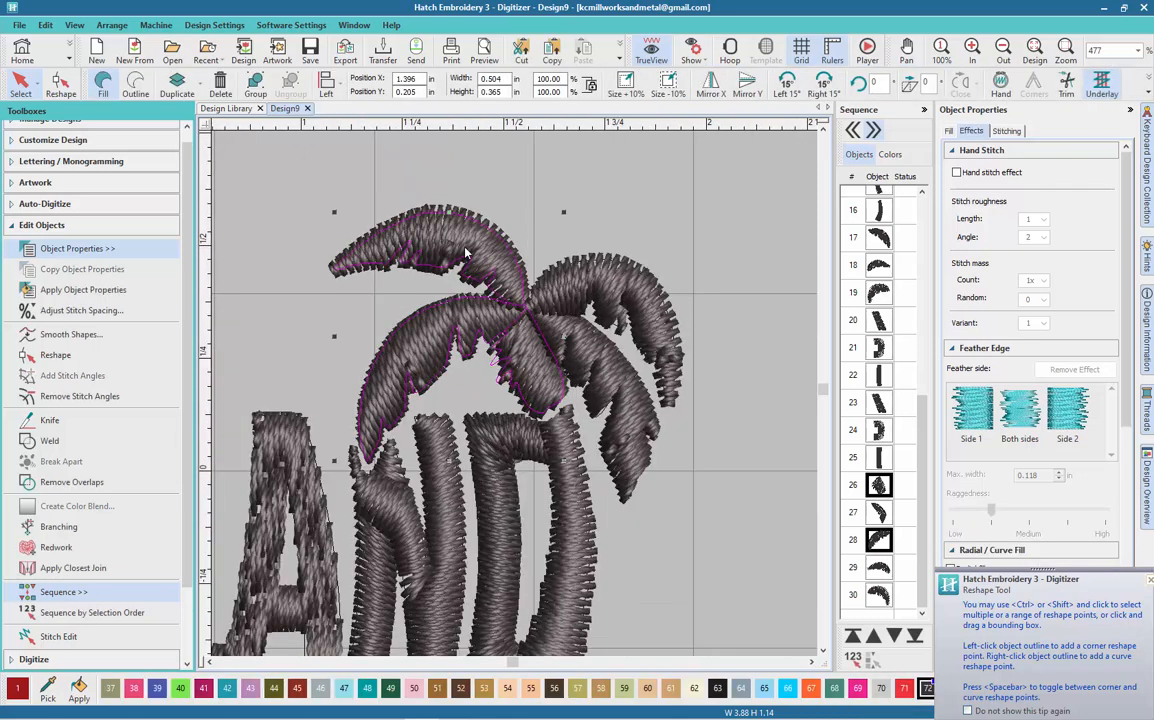
left_click(605, 282, "ctrl")
left_click(610, 370, "ctrl")
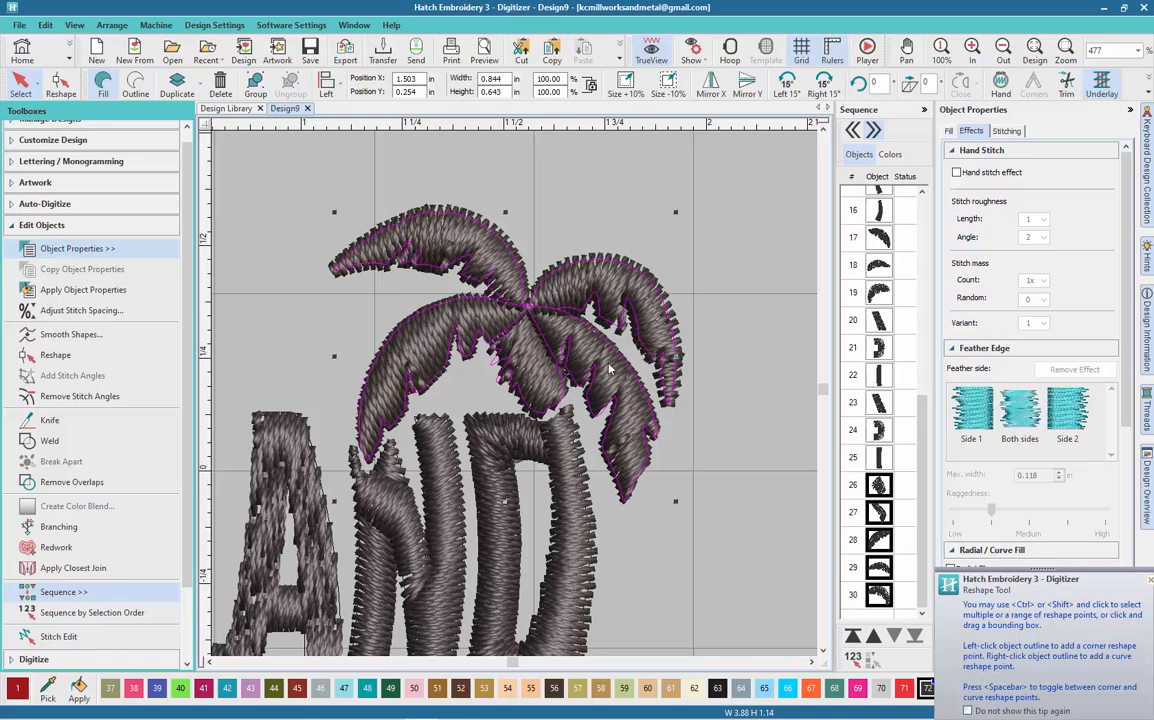
key("Up")
key("Up")
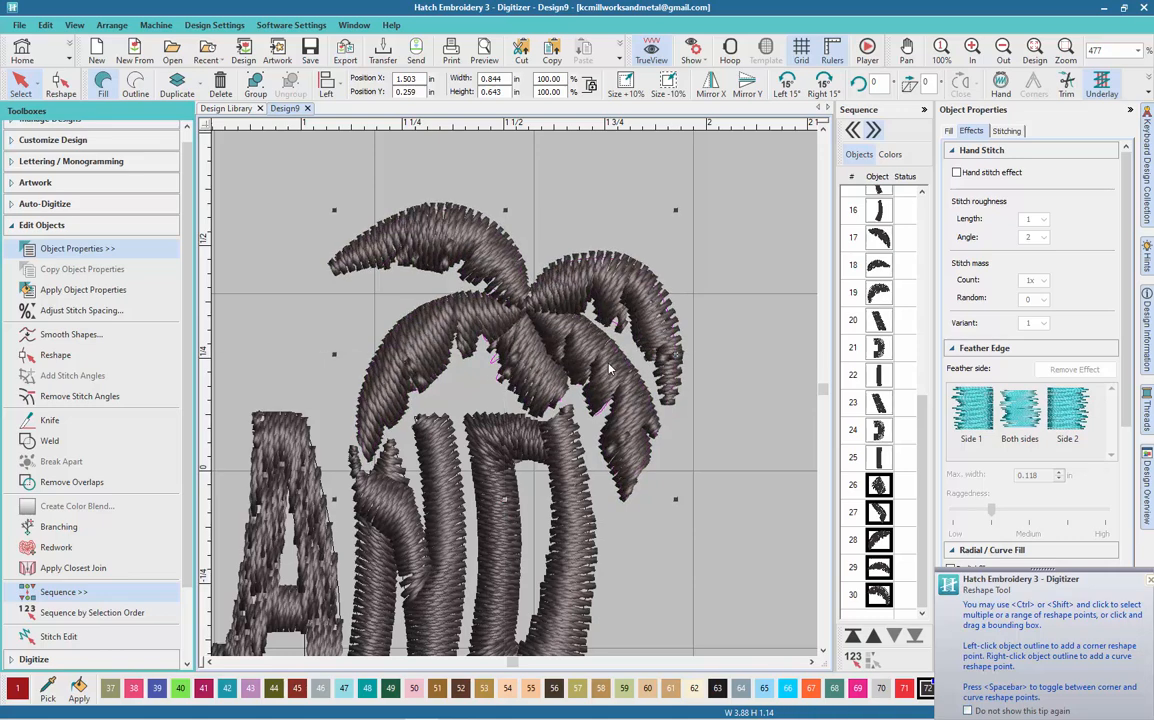
scroll(608, 370, "down", 1)
scroll(517, 400, "down", 1)
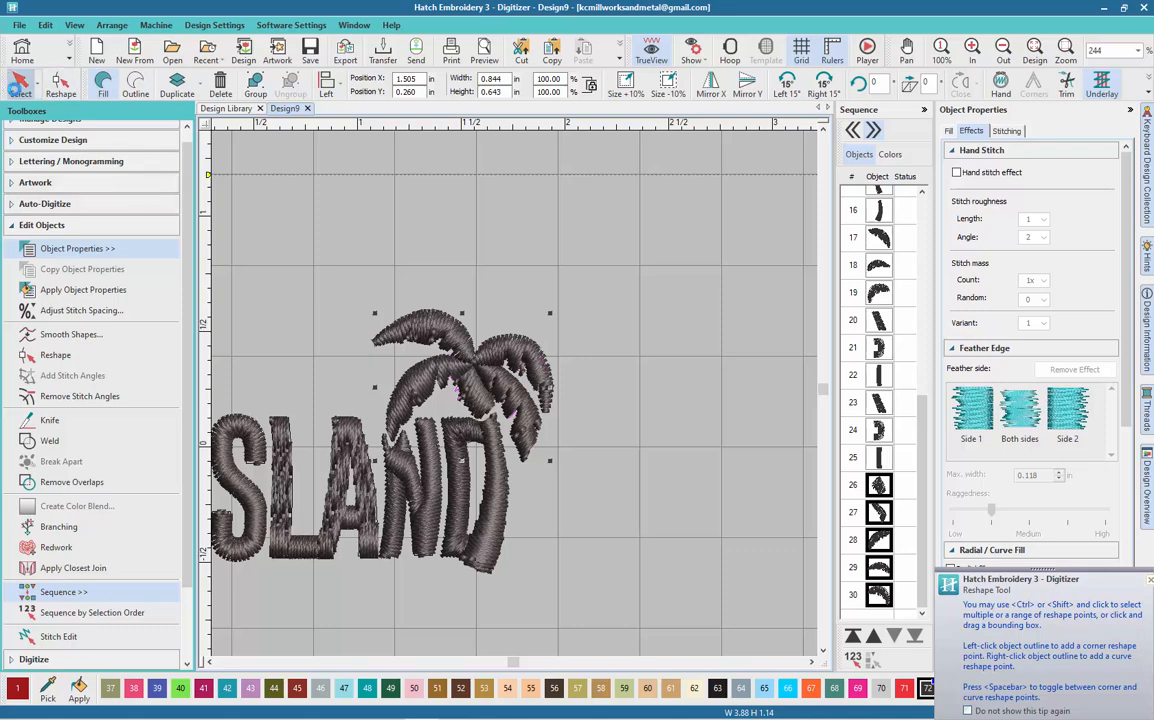
- Deselect the palm fronds and inspect the right palm tree's spacing within the full HARPER ISLAND design
left_click(634, 436)
scroll(634, 436, "down", 4)
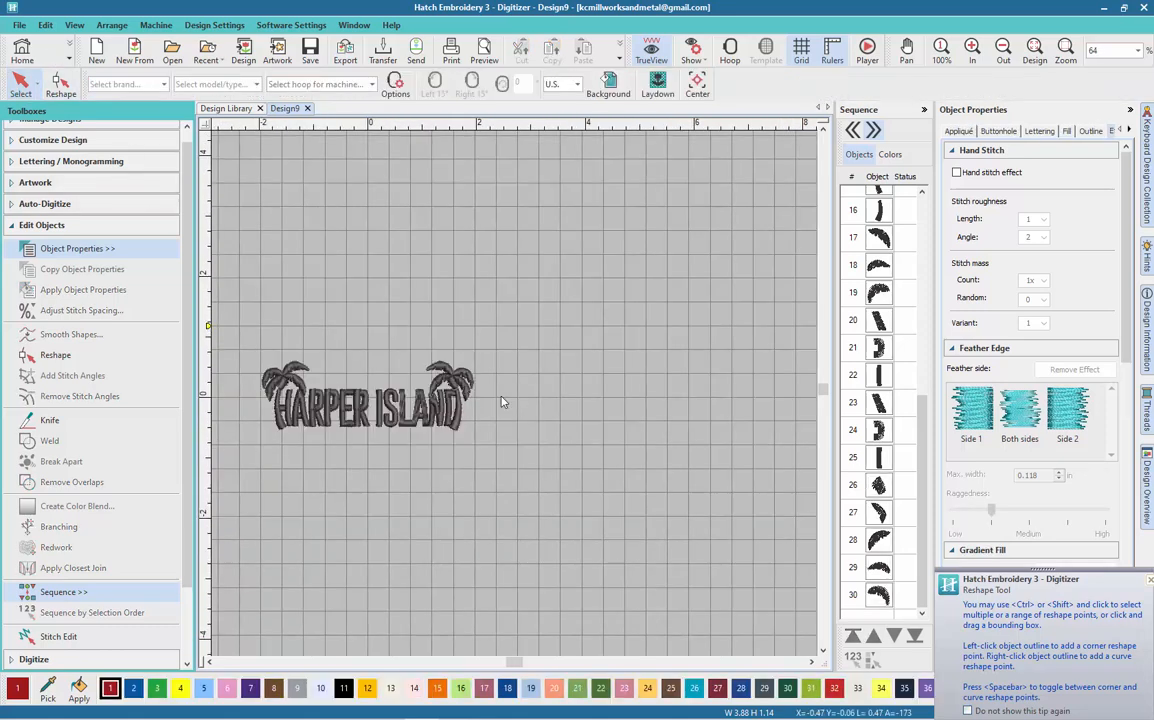
scroll(503, 402, "up", 2)
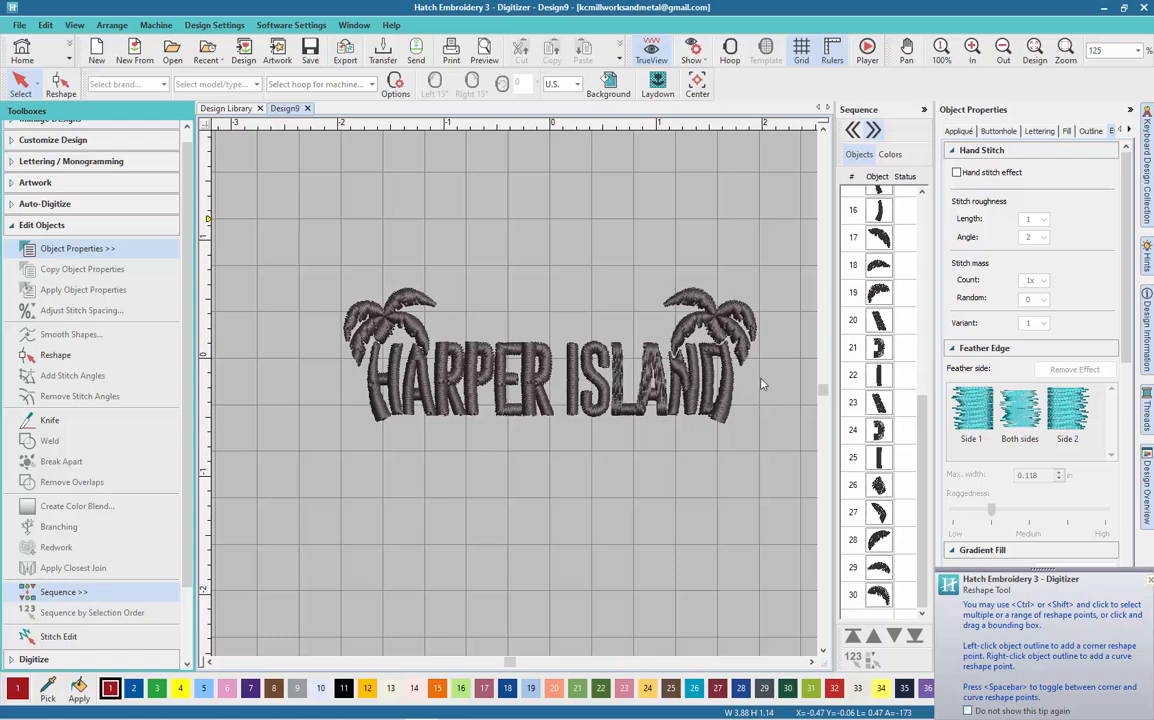
scroll(758, 383, "up", 1)
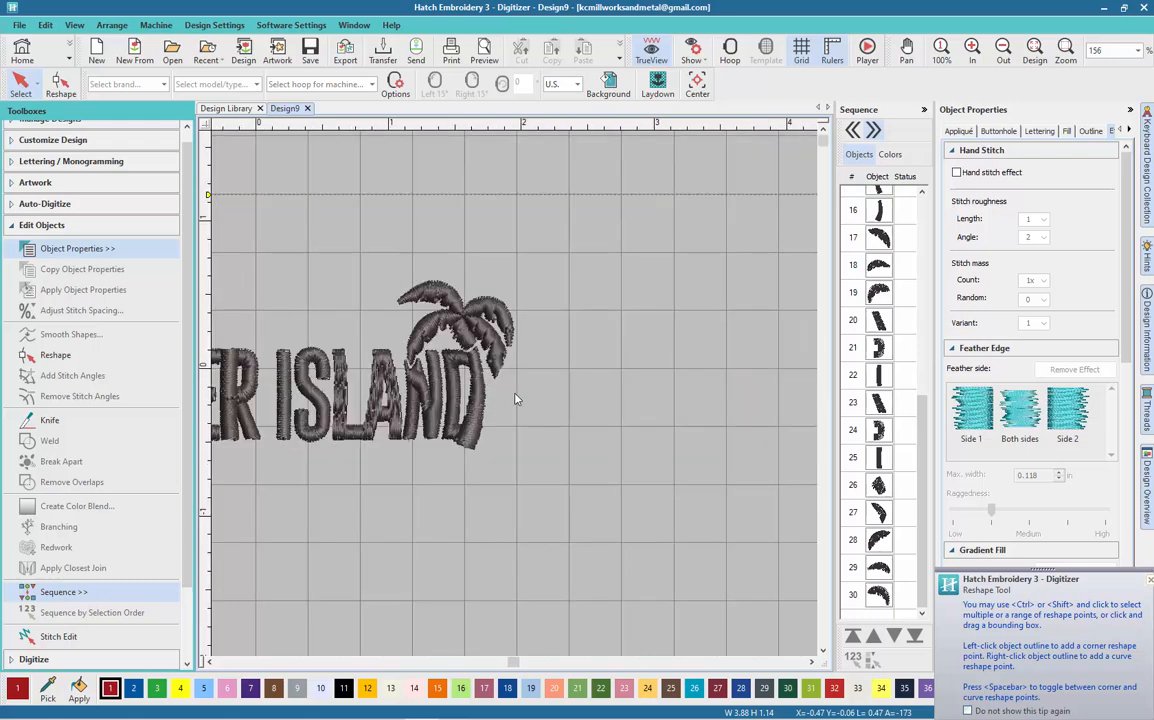
scroll(515, 394, "down", 2)
scroll(275, 398, "down", 1)
scroll(521, 396, "up", 2)
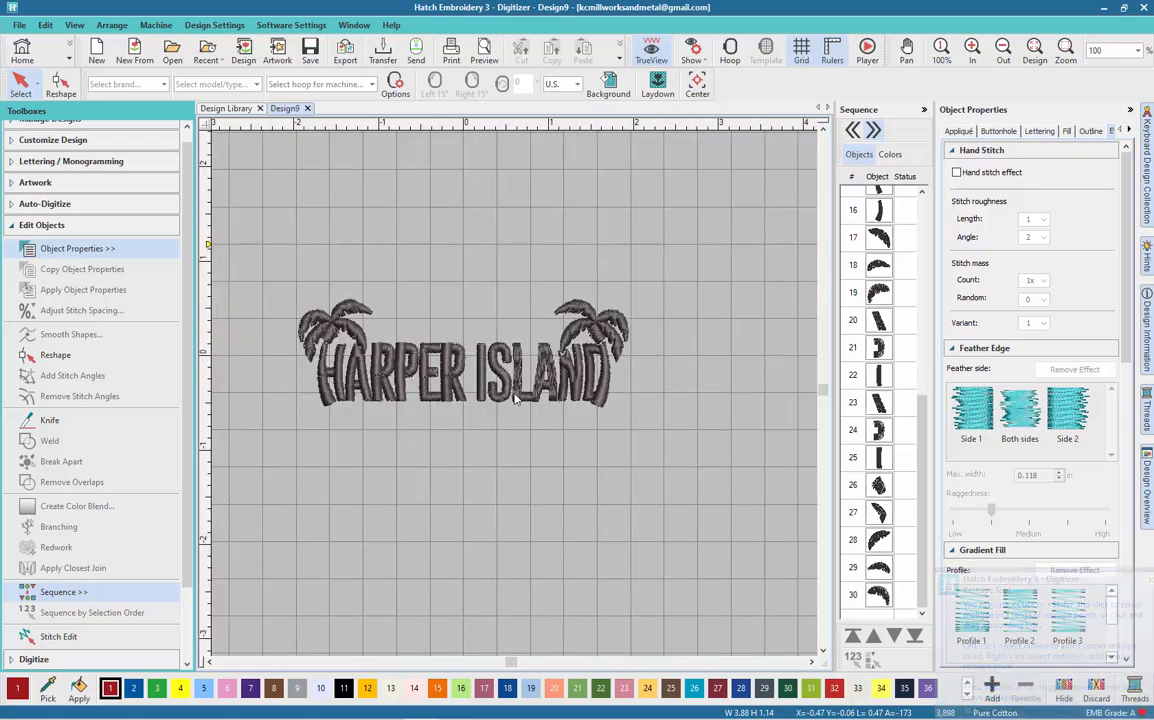
- Break the letter N of ISLAND apart and weld its pieces into a single outline object
scroll(517, 397, "up", 6)
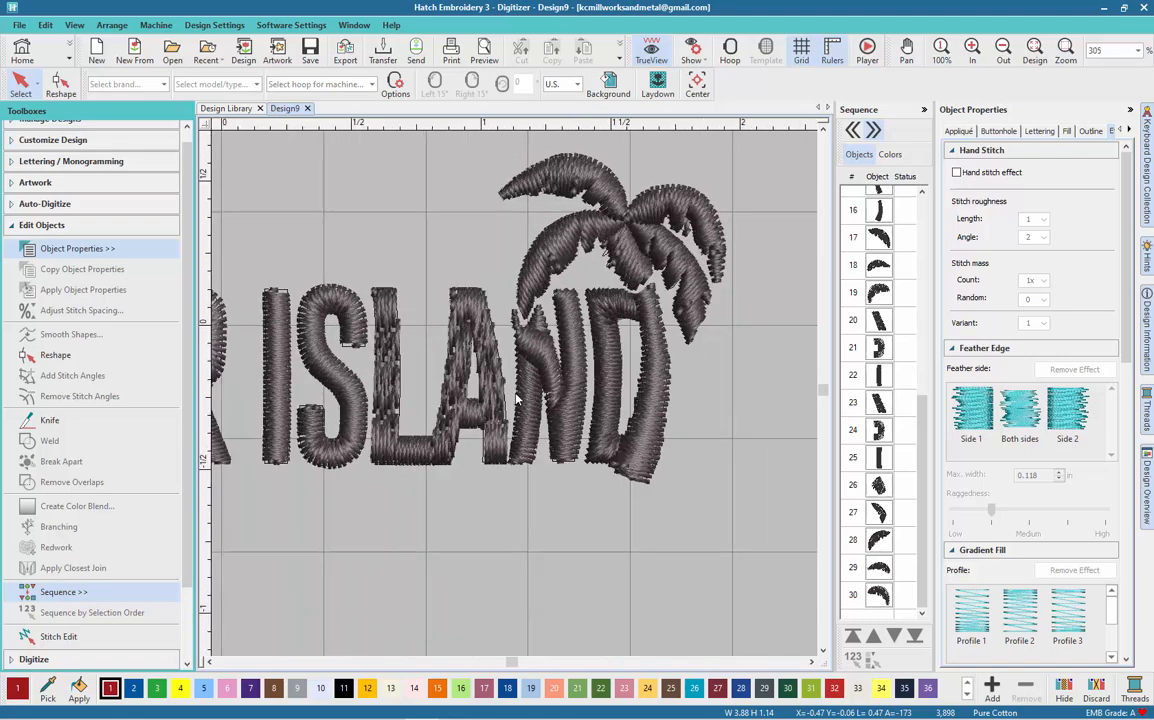
left_click(560, 372)
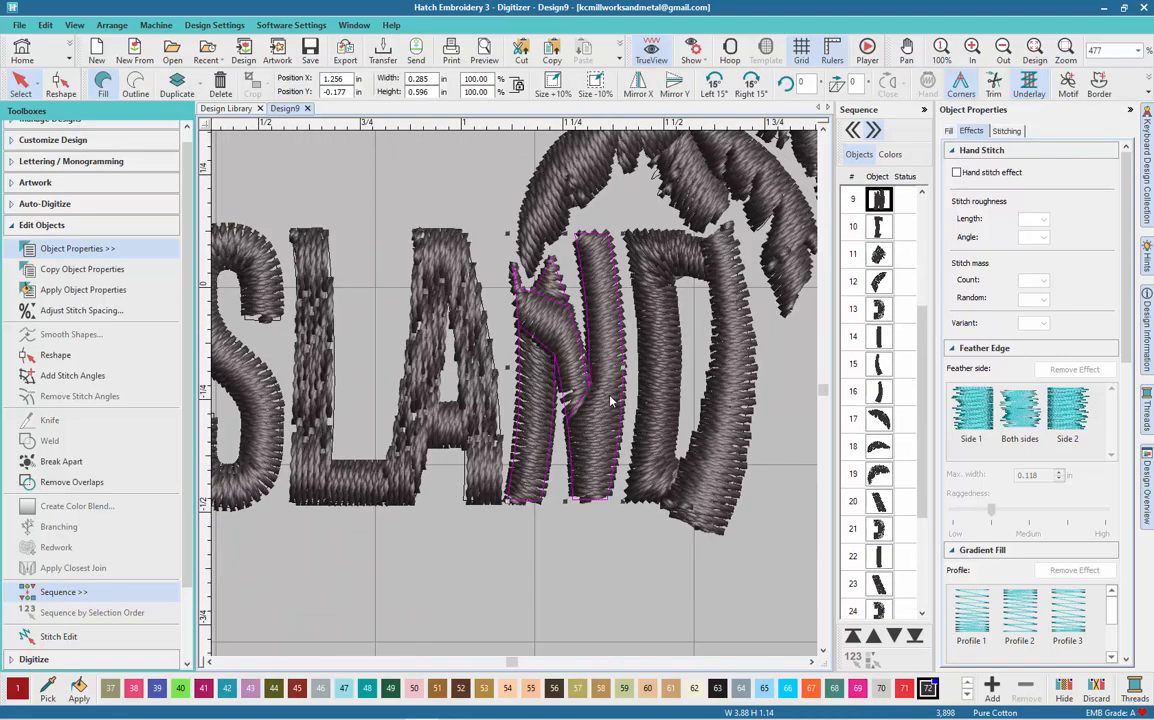
key("t")
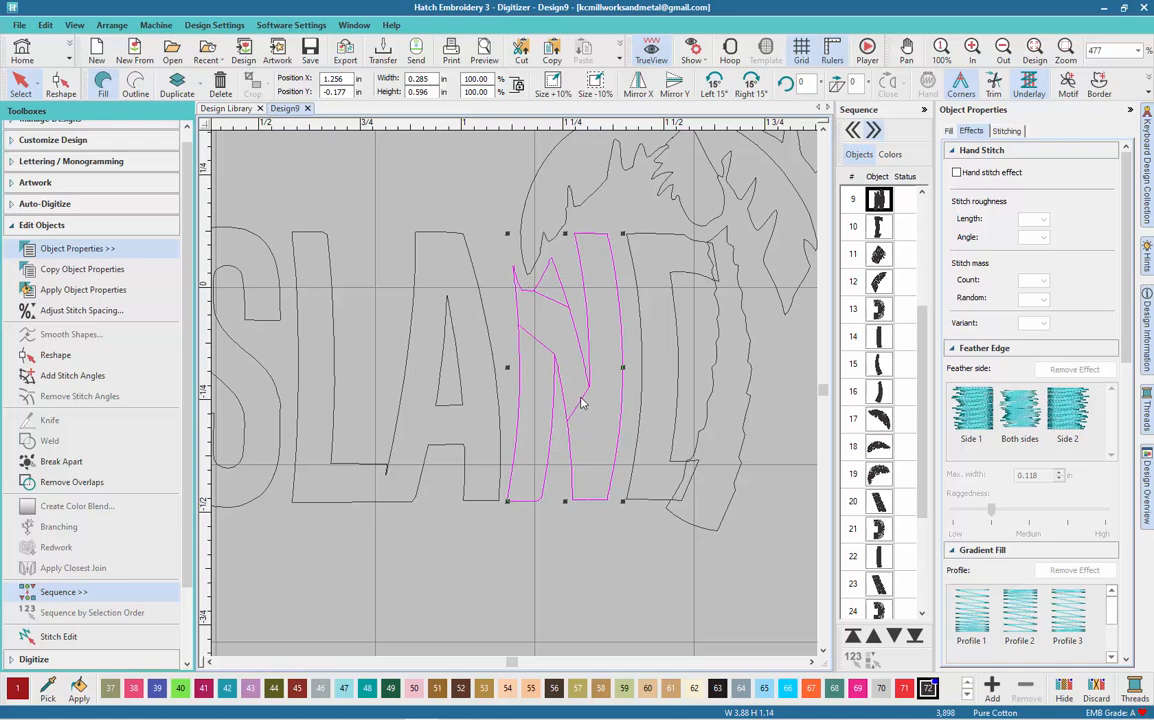
left_click(61, 461)
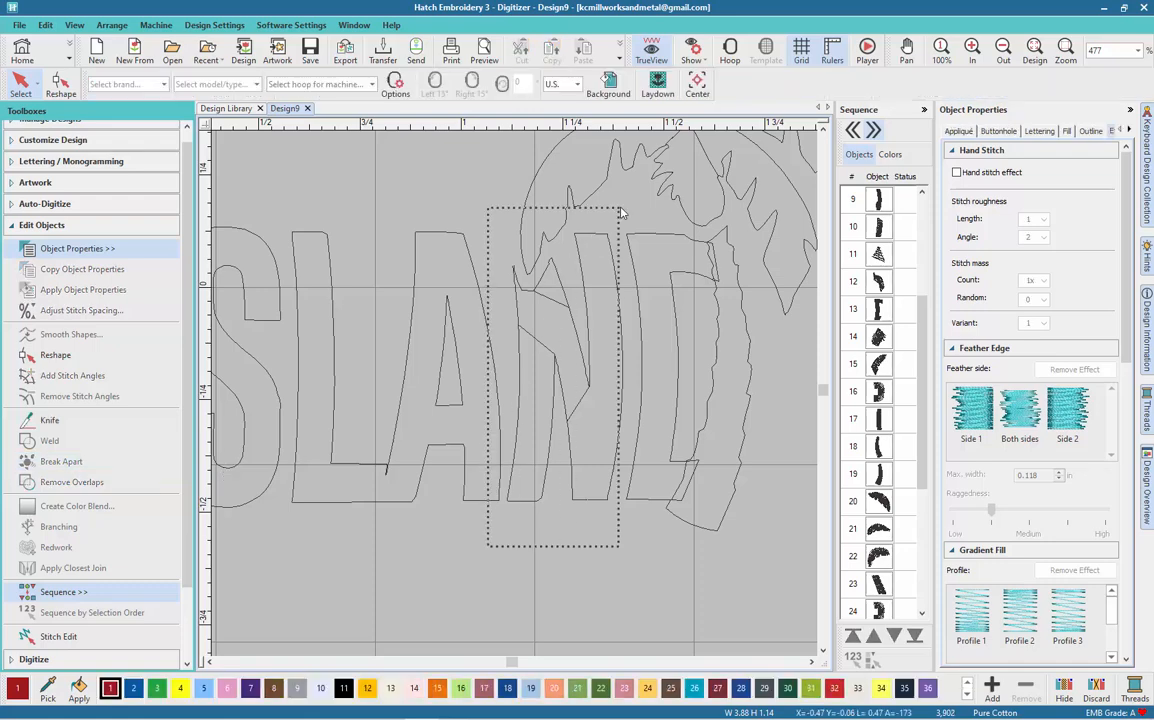
left_click_drag(620, 213, 640, 222)
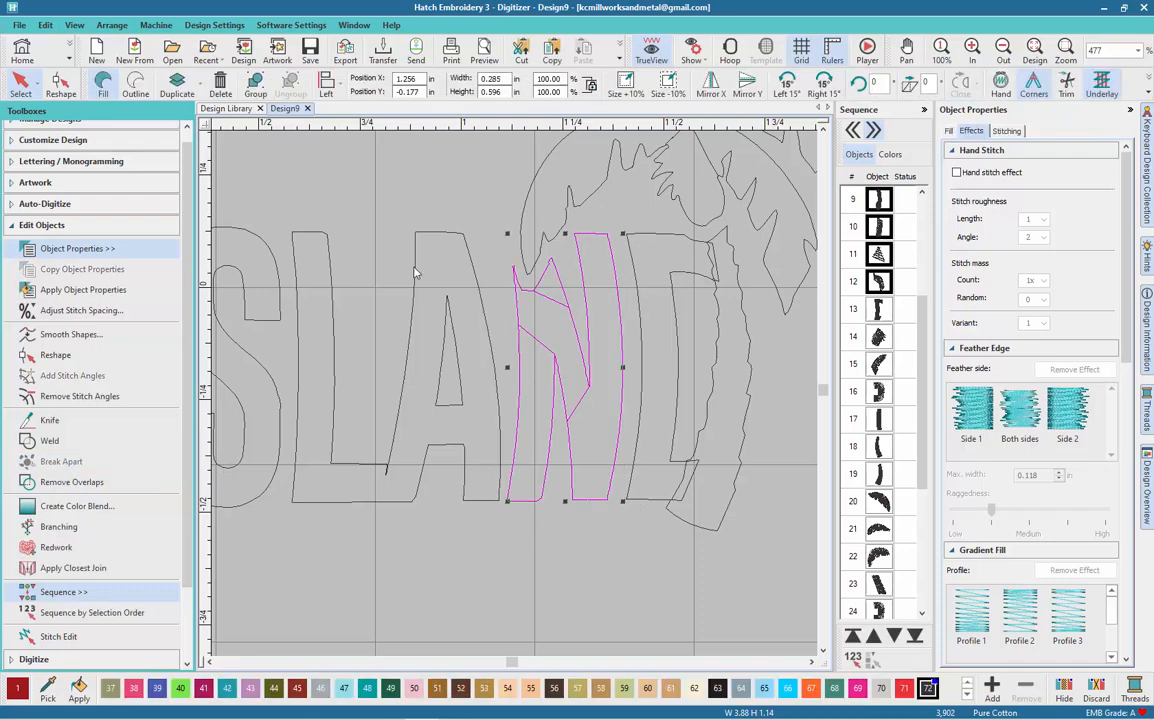
left_click(49, 440)
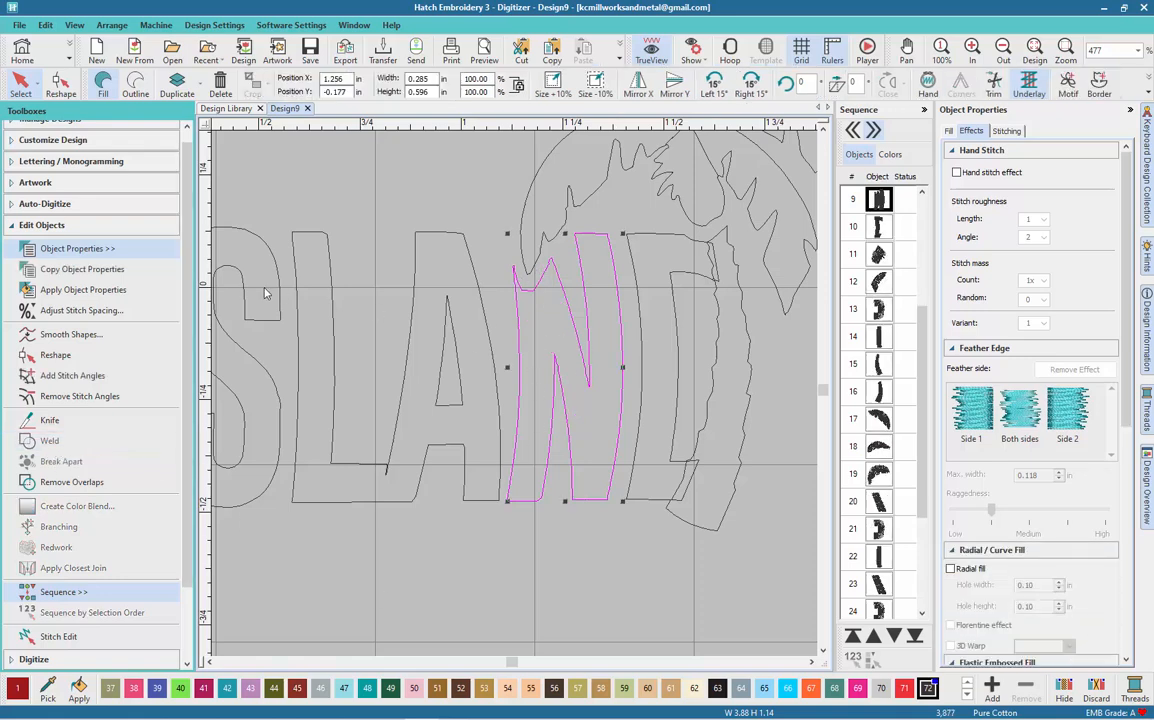
- Remove the N's extra stitch angles and try slanting the remaining one downward from the bottom corner of its left leg
left_click(60, 85)
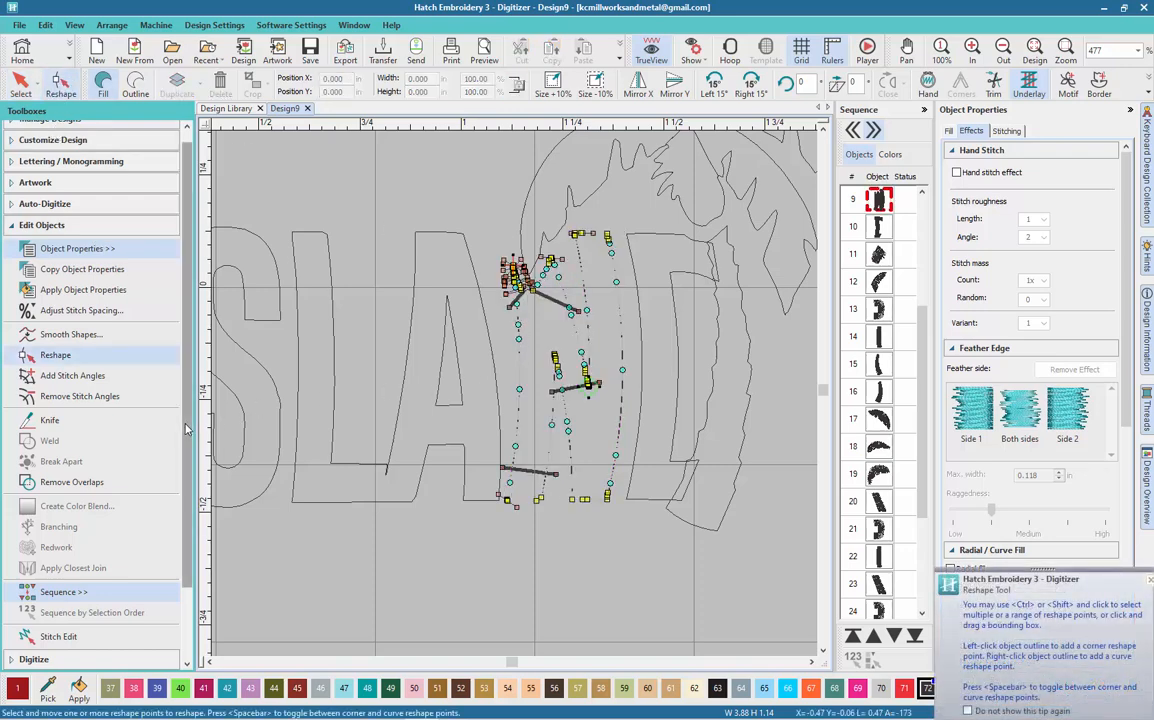
left_click(78, 397)
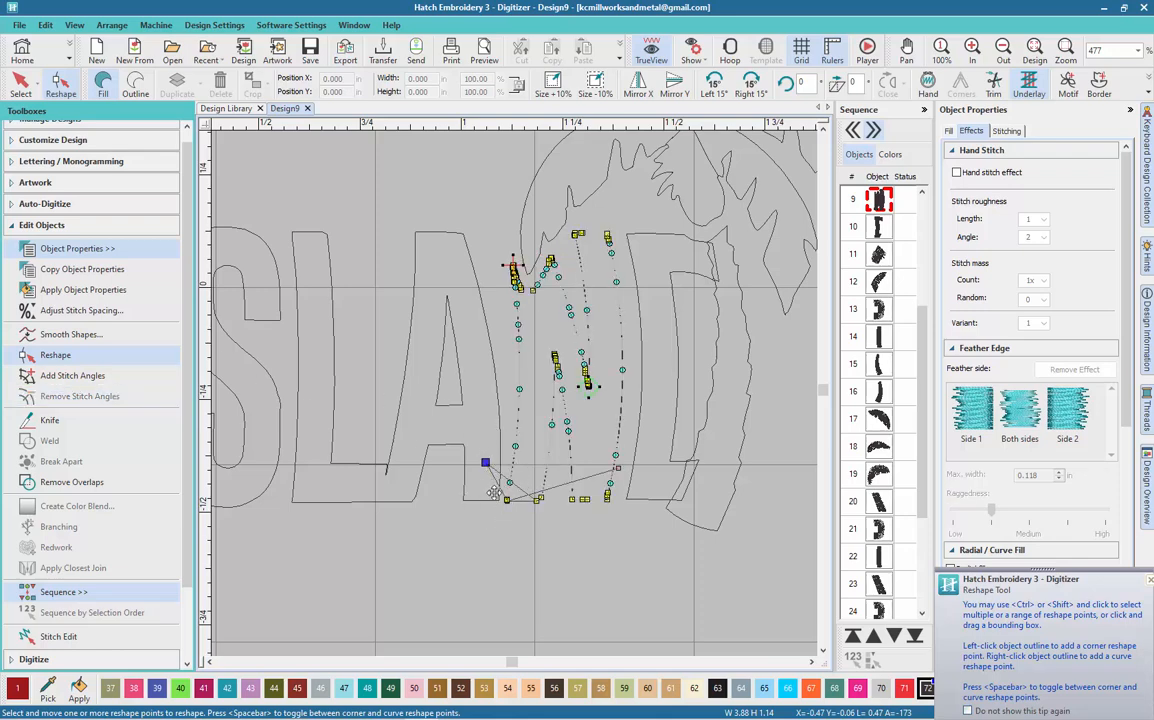
scroll(518, 519, "up", 2)
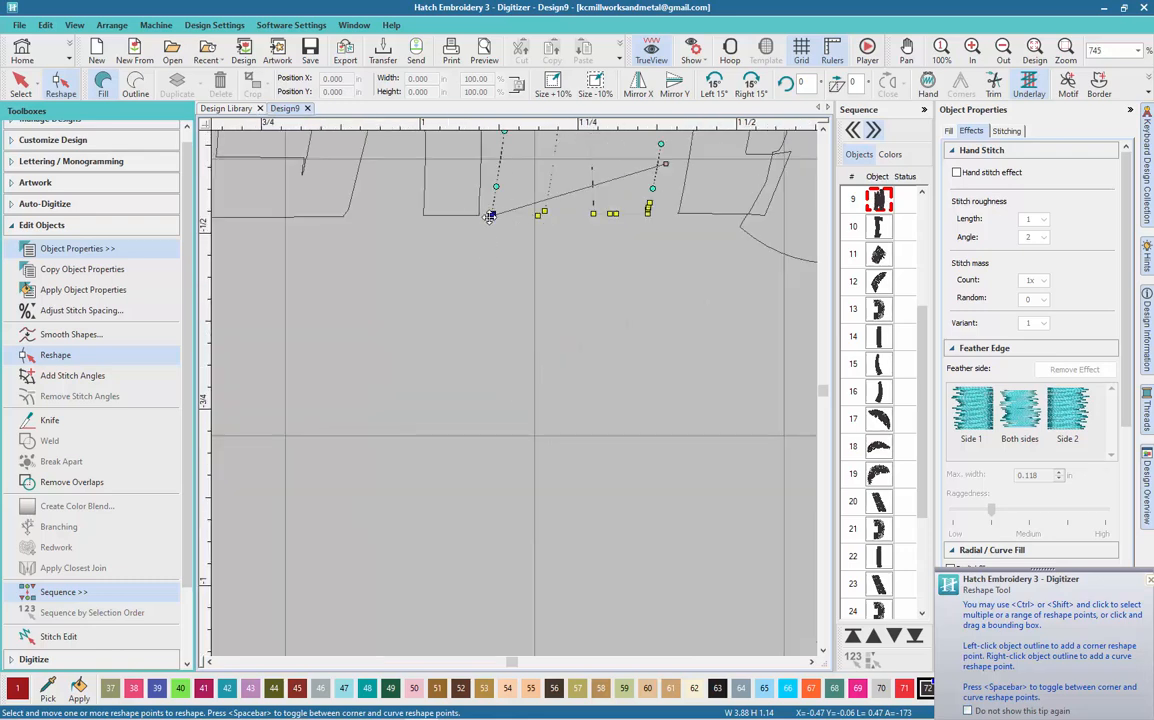
scroll(490, 216, "up", 2)
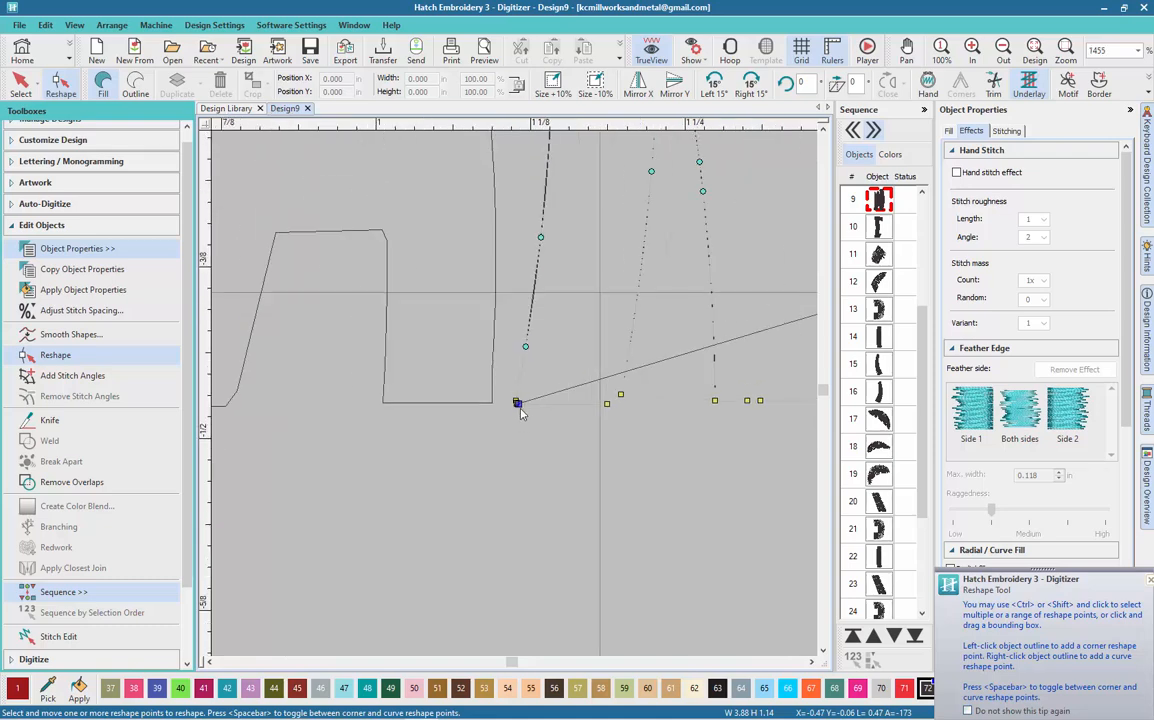
scroll(518, 404, "down", 1)
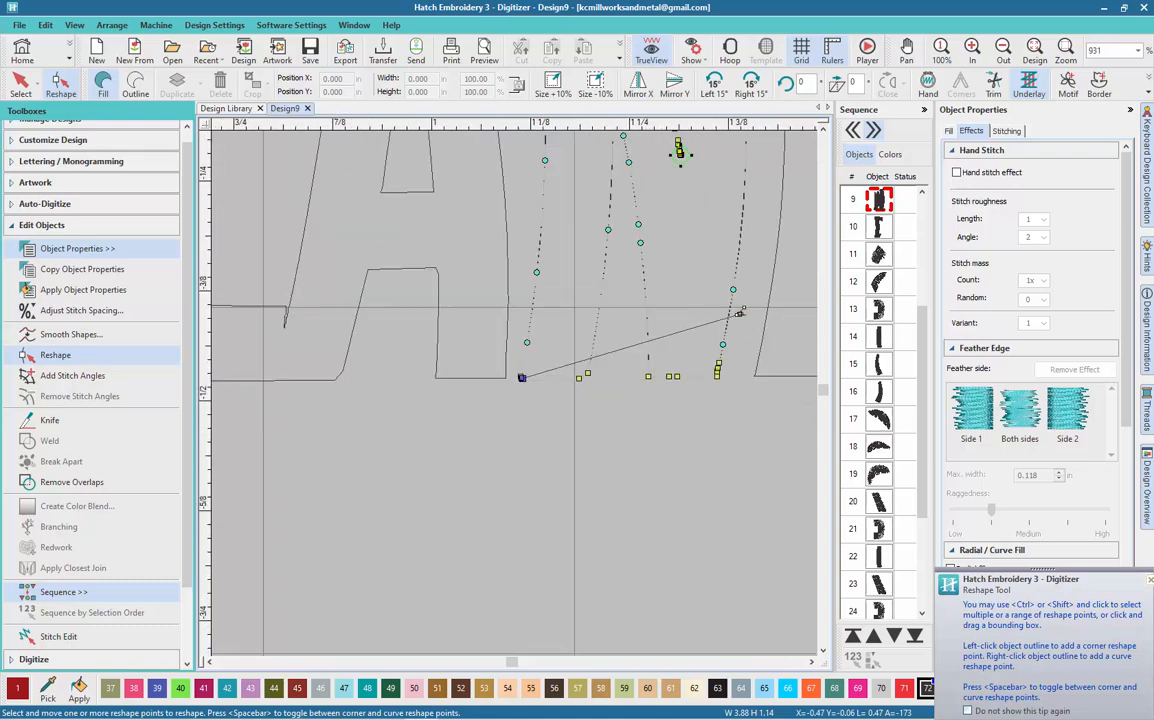
left_click_drag(740, 313, 726, 440)
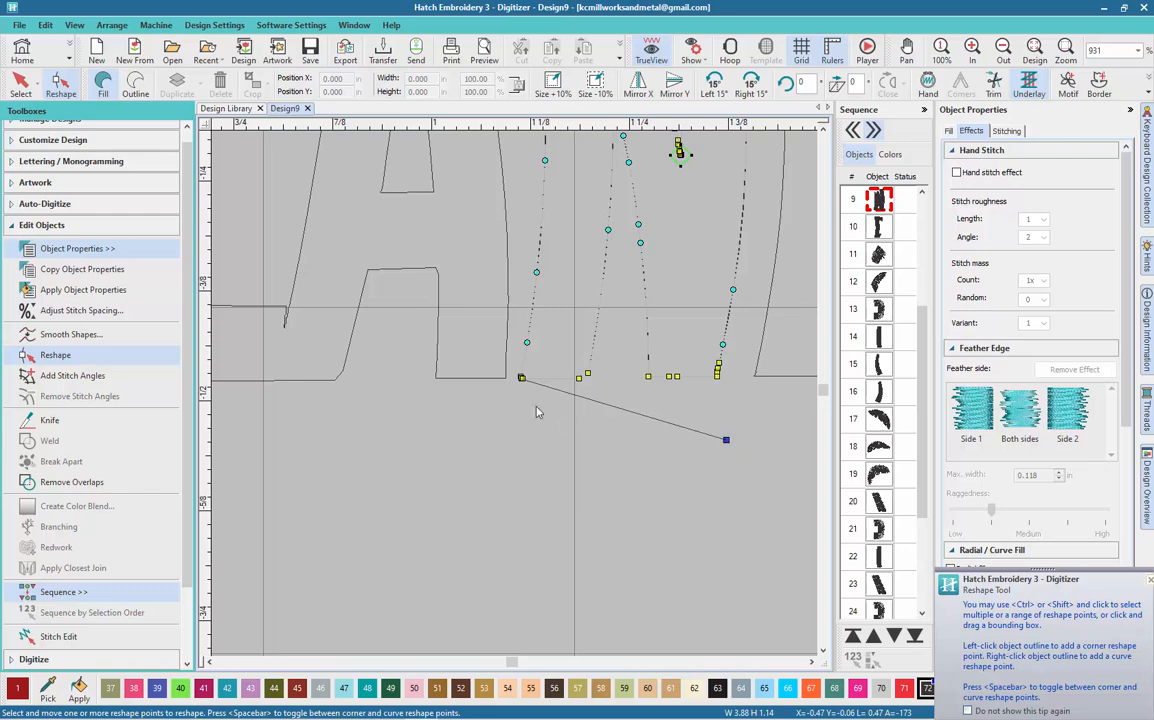
- Reposition both ends of the N's remaining stitch angle so it runs nearly level across both legs, just above the baseline
scroll(518, 377, "up", 5)
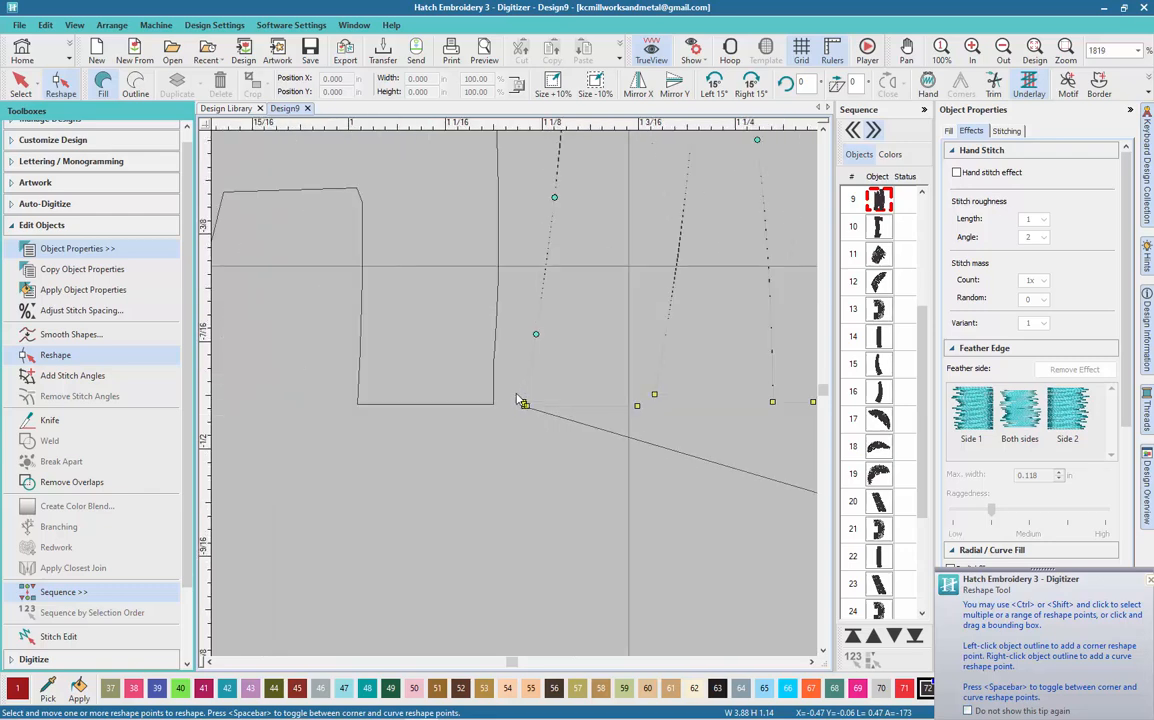
left_click_drag(517, 415, 446, 488)
scroll(519, 401, "down", 3)
scroll(510, 405, "down", 4)
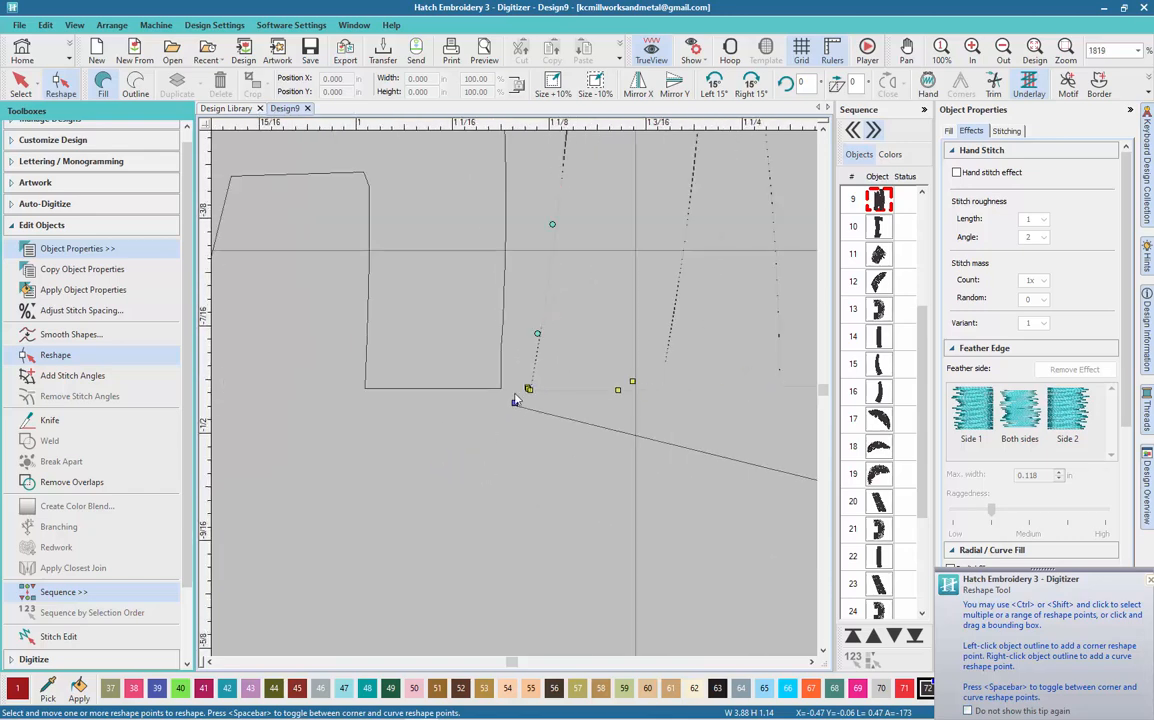
left_click_drag(740, 413, 776, 222)
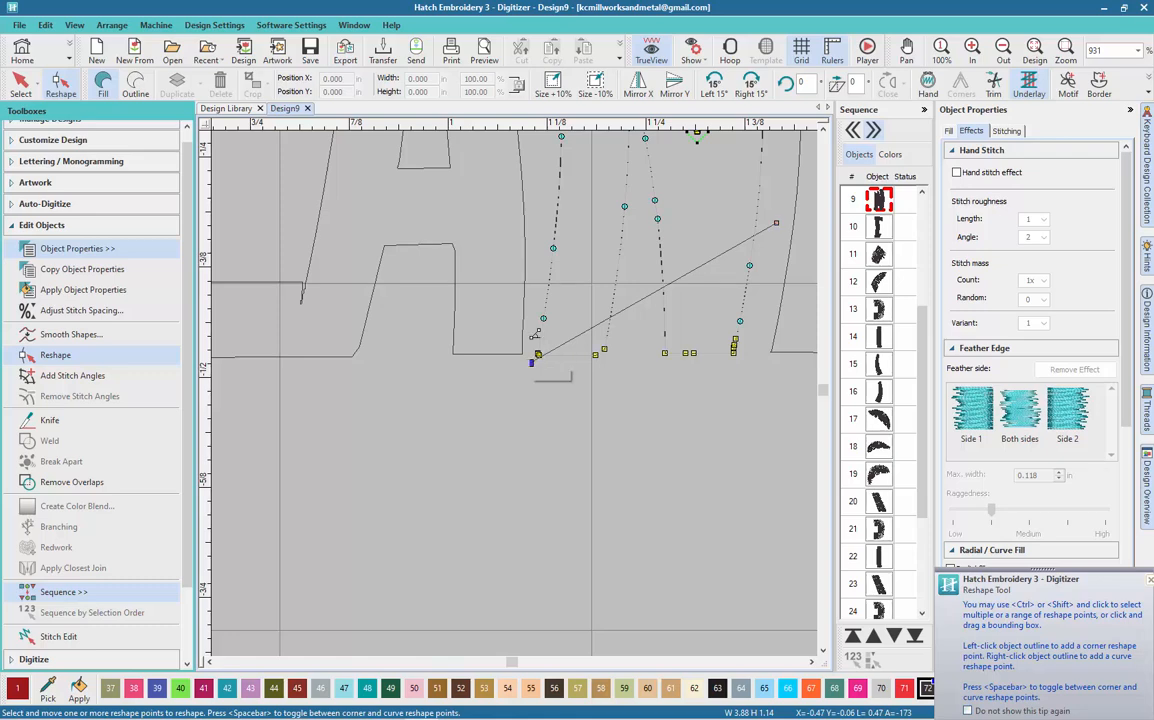
left_click_drag(530, 362, 529, 232)
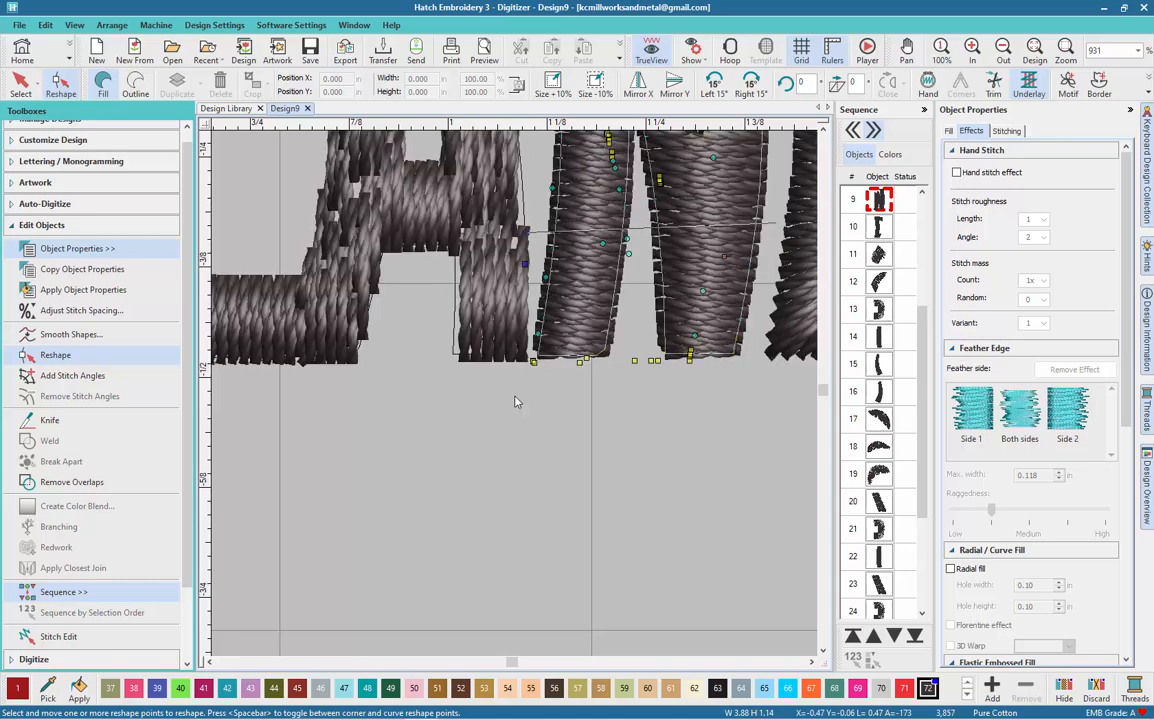
- Leave reshaping and examine the regenerated N stitching and the neighbouring ISLAND letters, both close up and within the full design
scroll(516, 330, "down", 5)
scroll(515, 394, "up", 2)
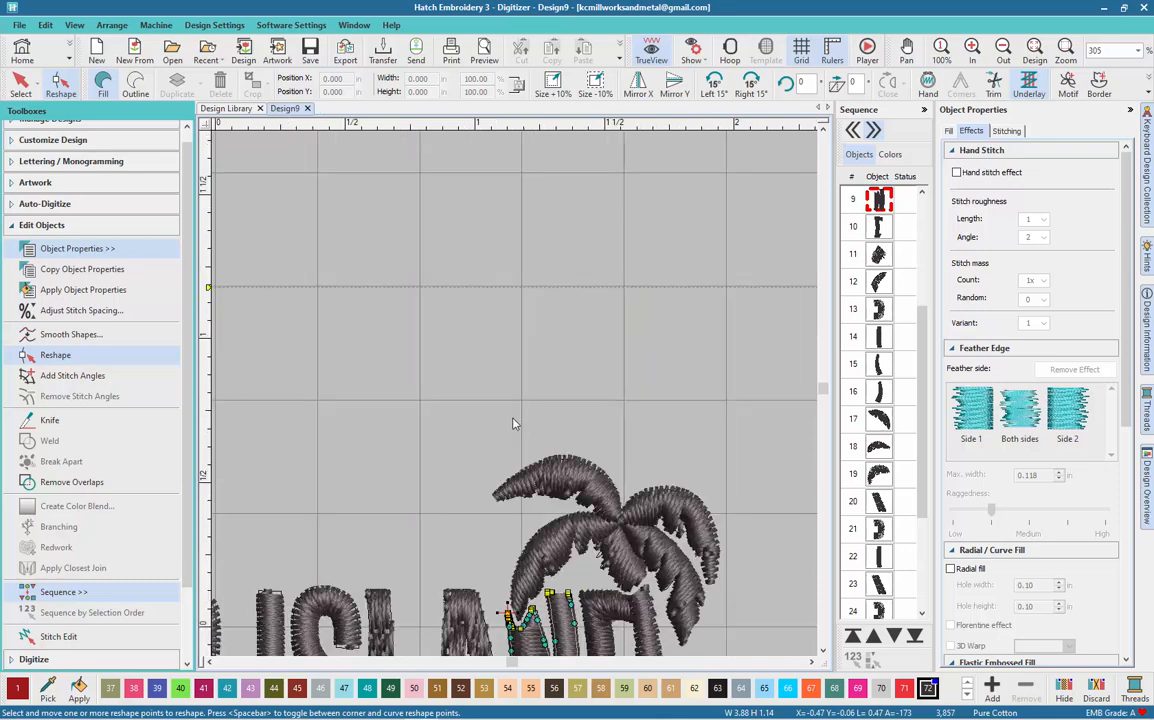
left_click(20, 85)
scroll(515, 405, "down", 3)
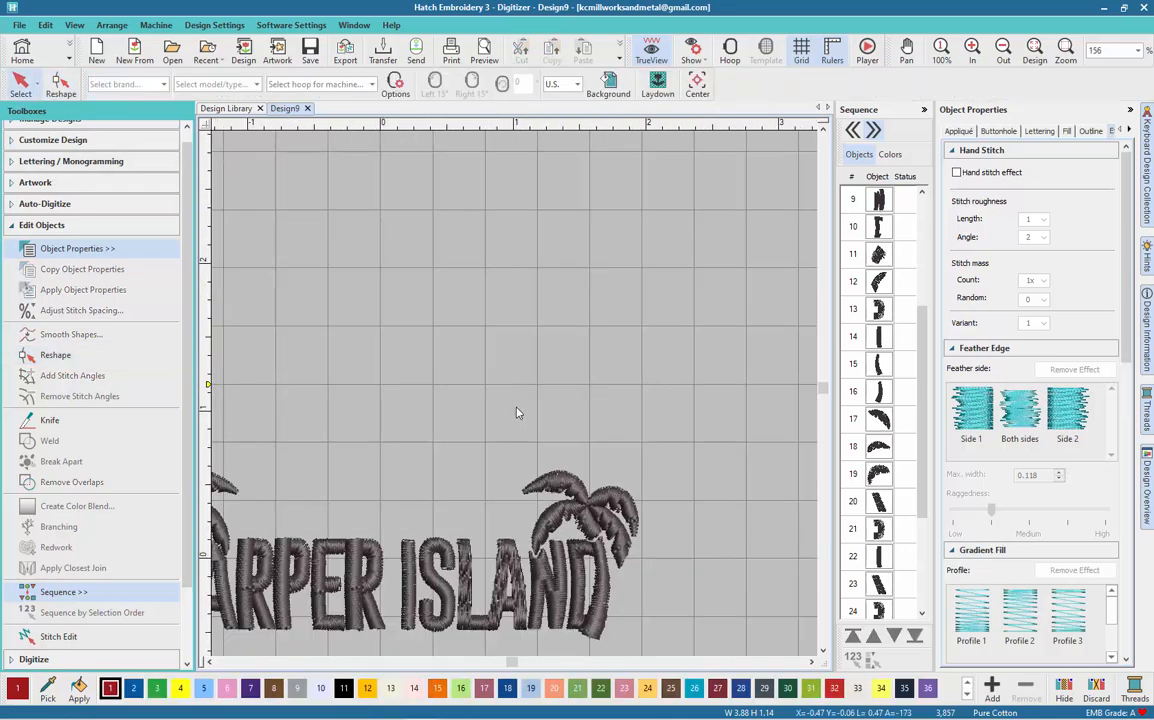
scroll(516, 398, "up", 1)
scroll(516, 398, "up", 1)
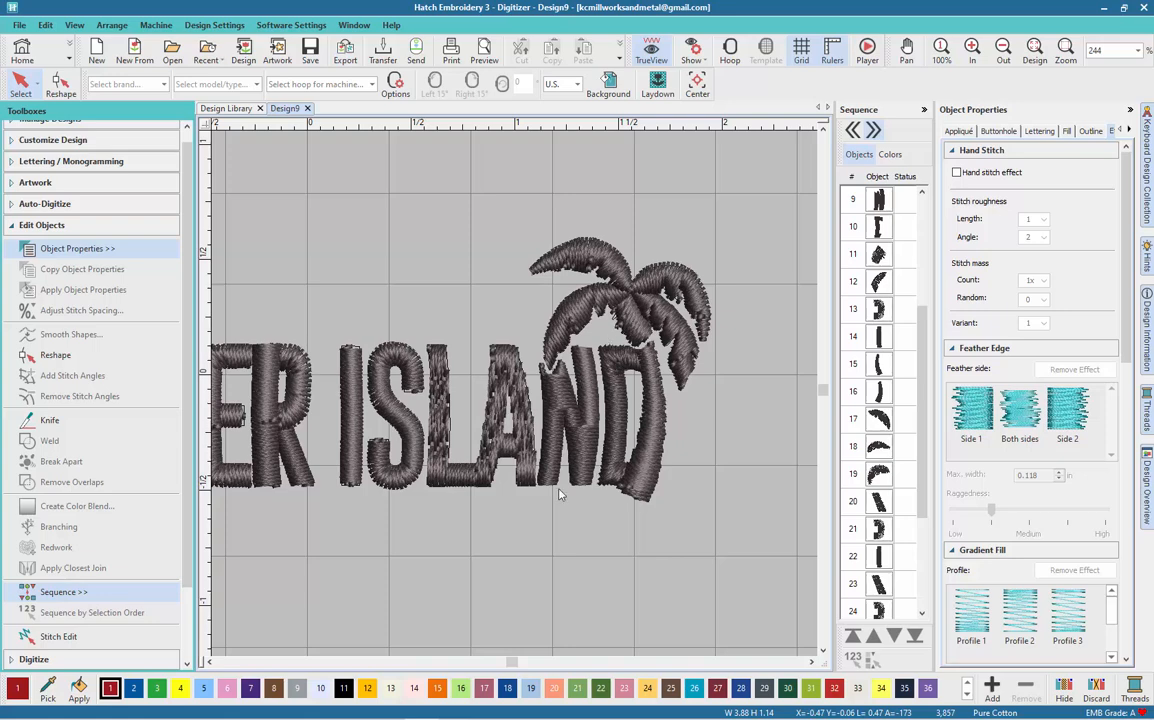
scroll(471, 420, "down", 2)
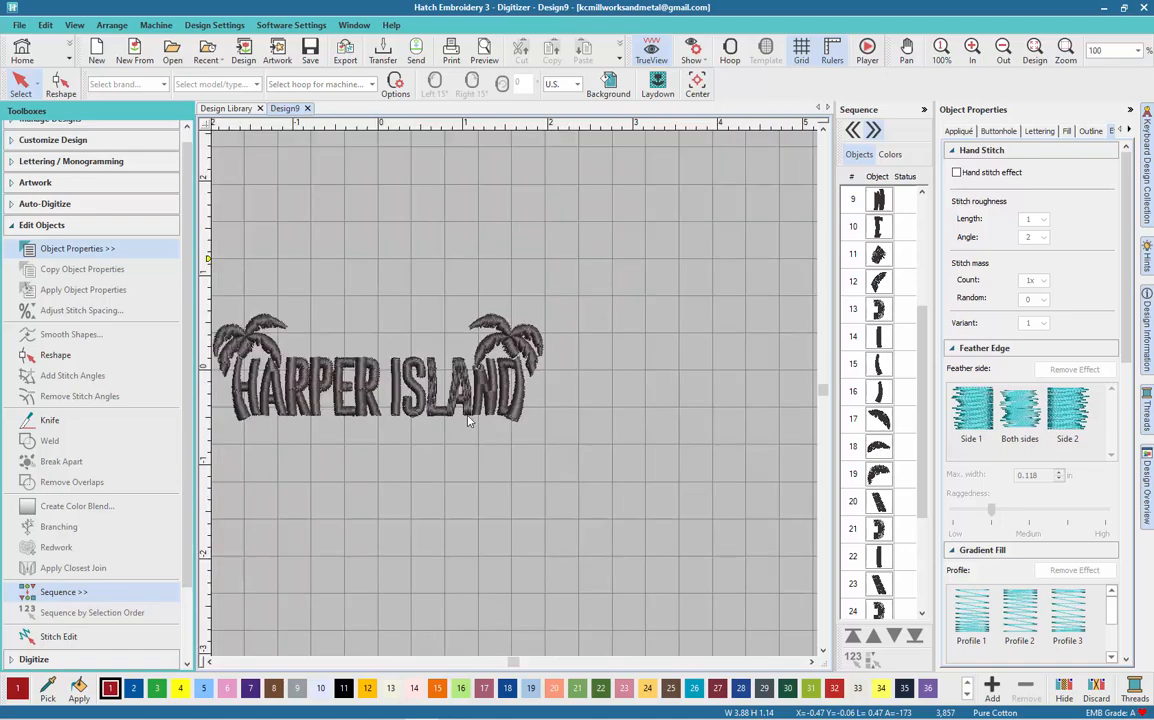
scroll(440, 410, "up", 3)
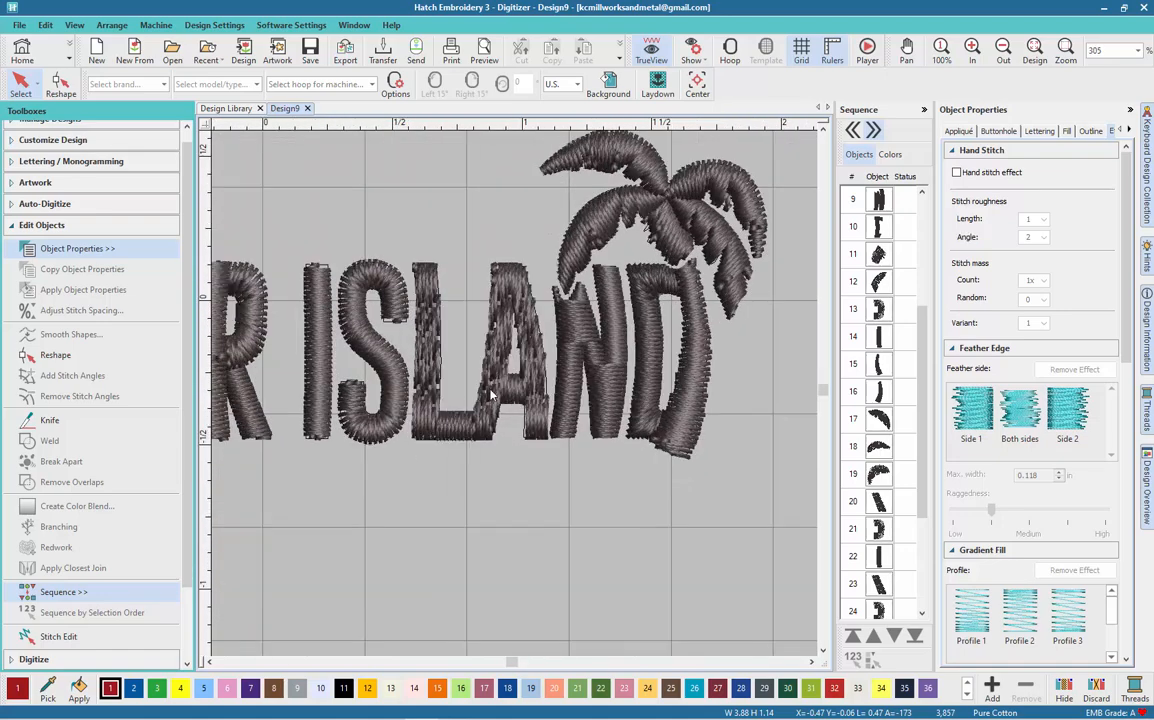
scroll(490, 395, "up", 2)
scroll(516, 399, "up", 2)
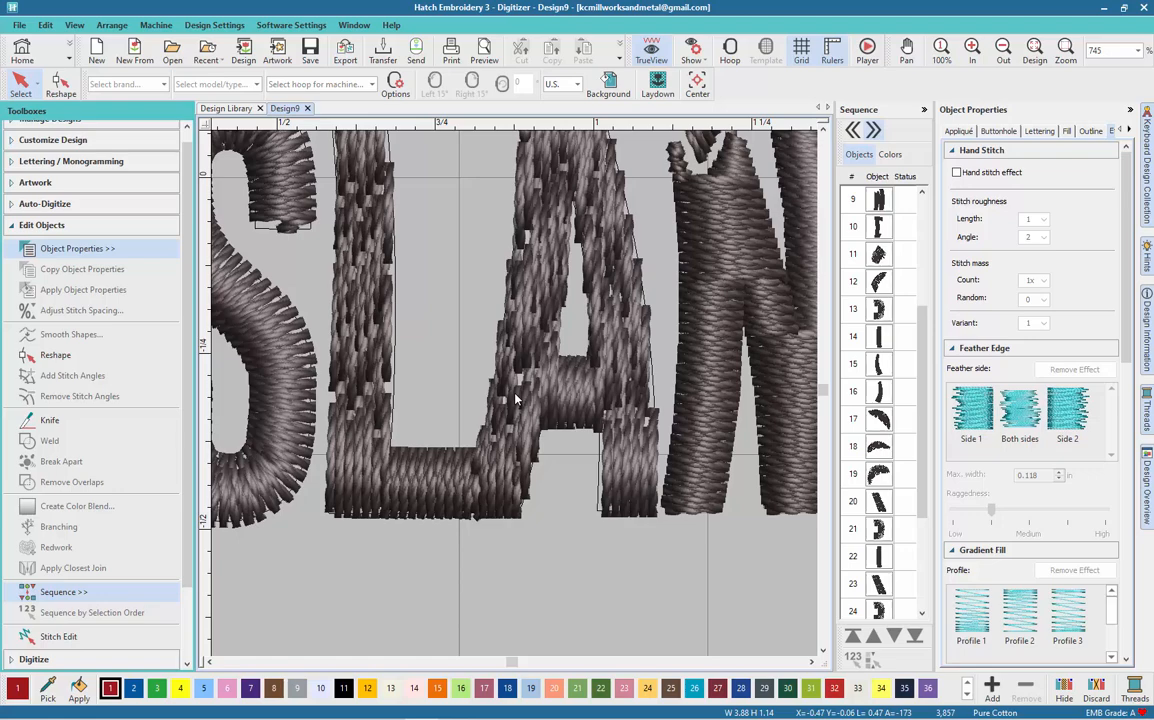
scroll(516, 399, "down", 9)
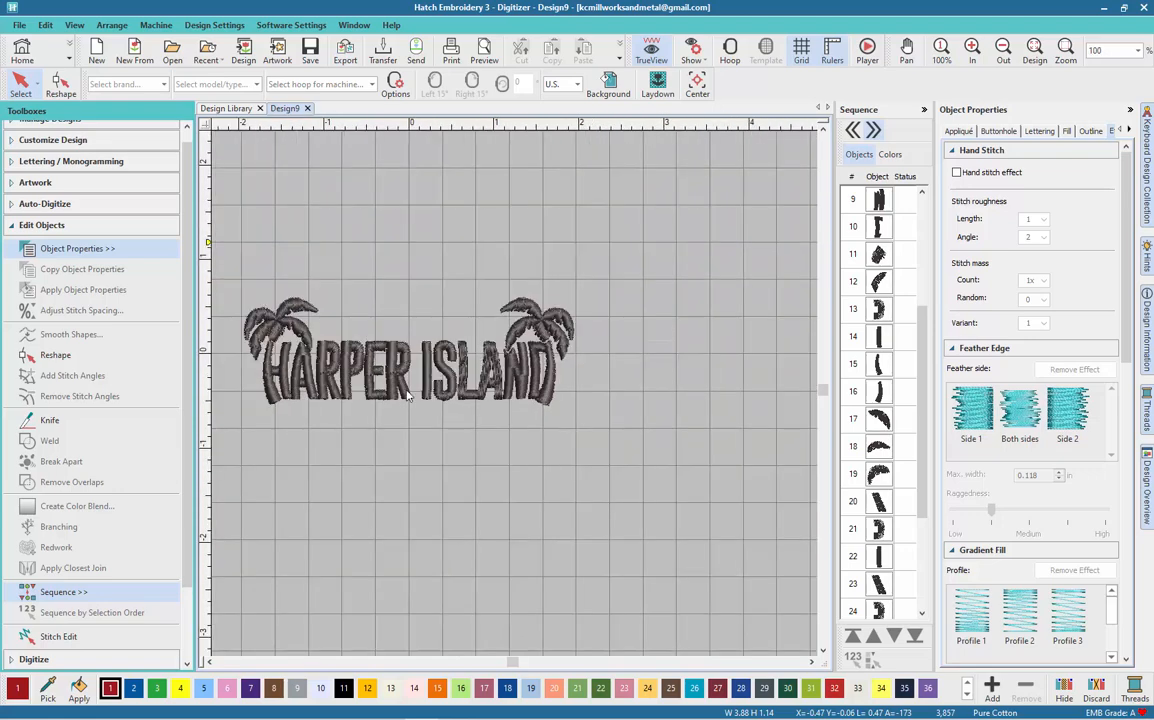
scroll(516, 400, "up", 2)
scroll(540, 402, "down", 2)
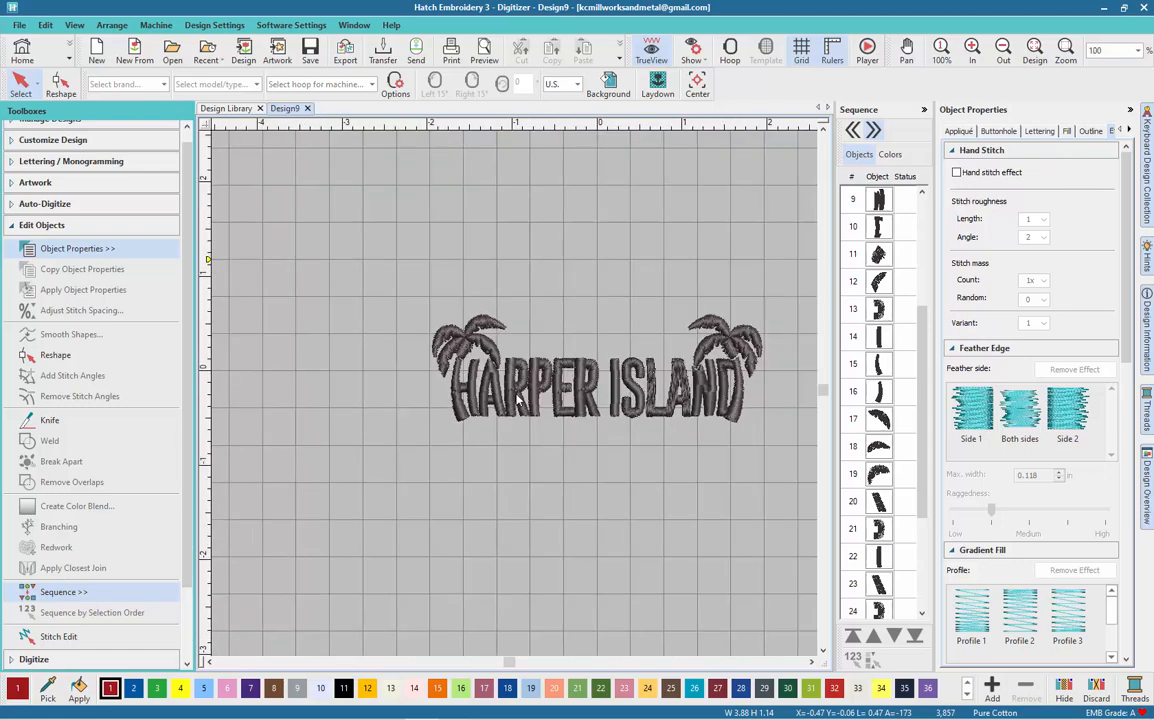
scroll(561, 402, "up", 2)
scroll(561, 402, "up", 5)
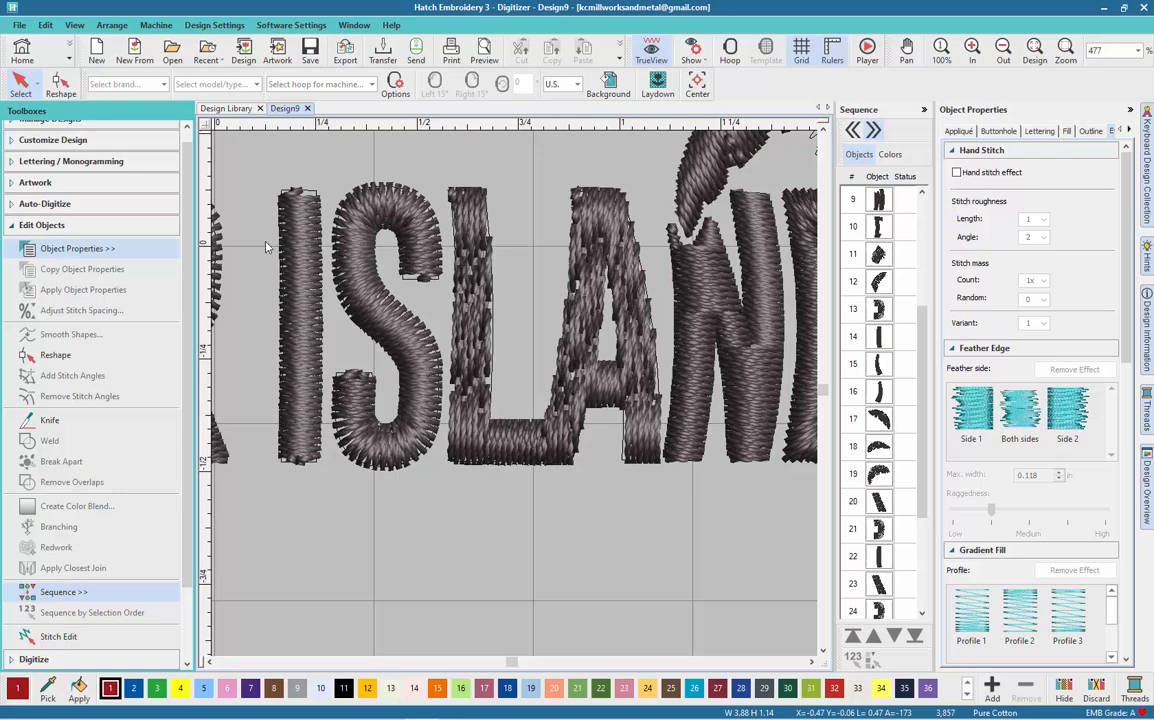
scroll(515, 399, "up", 2)
scroll(515, 399, "down", 3)
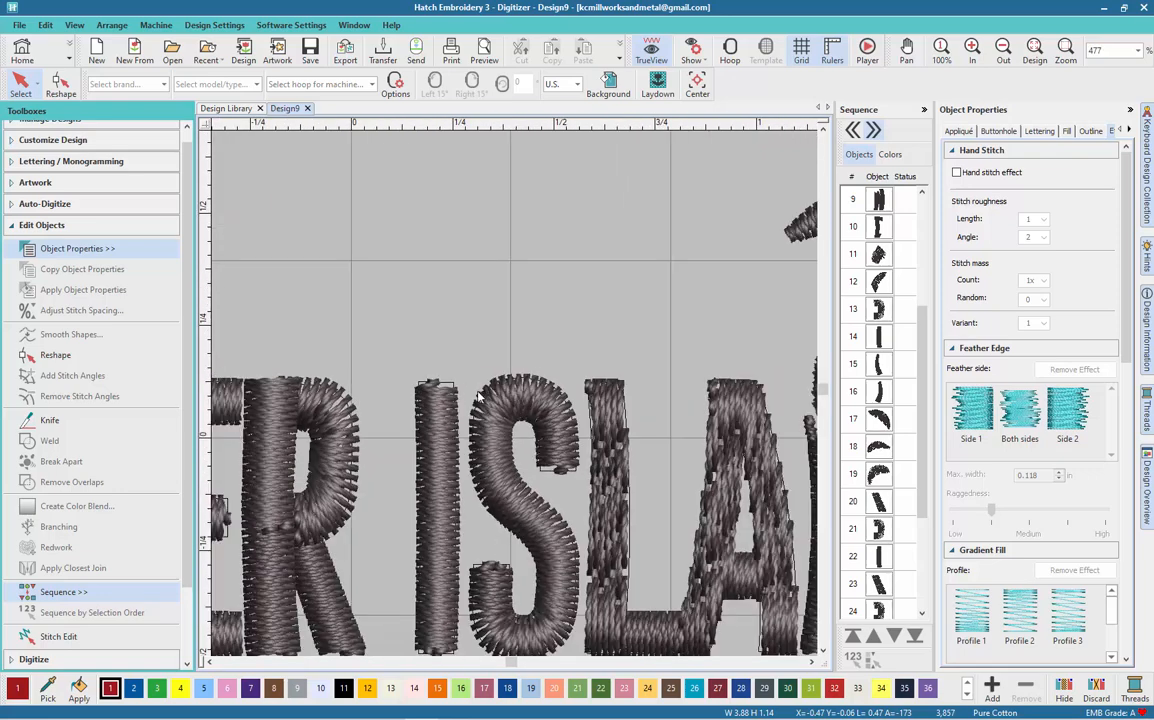
- Reshape the top of the I in ISLAND, moving its upper edge point to the right corner and its start point to the left corner
scroll(516, 399, "up", 2)
scroll(516, 399, "up", 5)
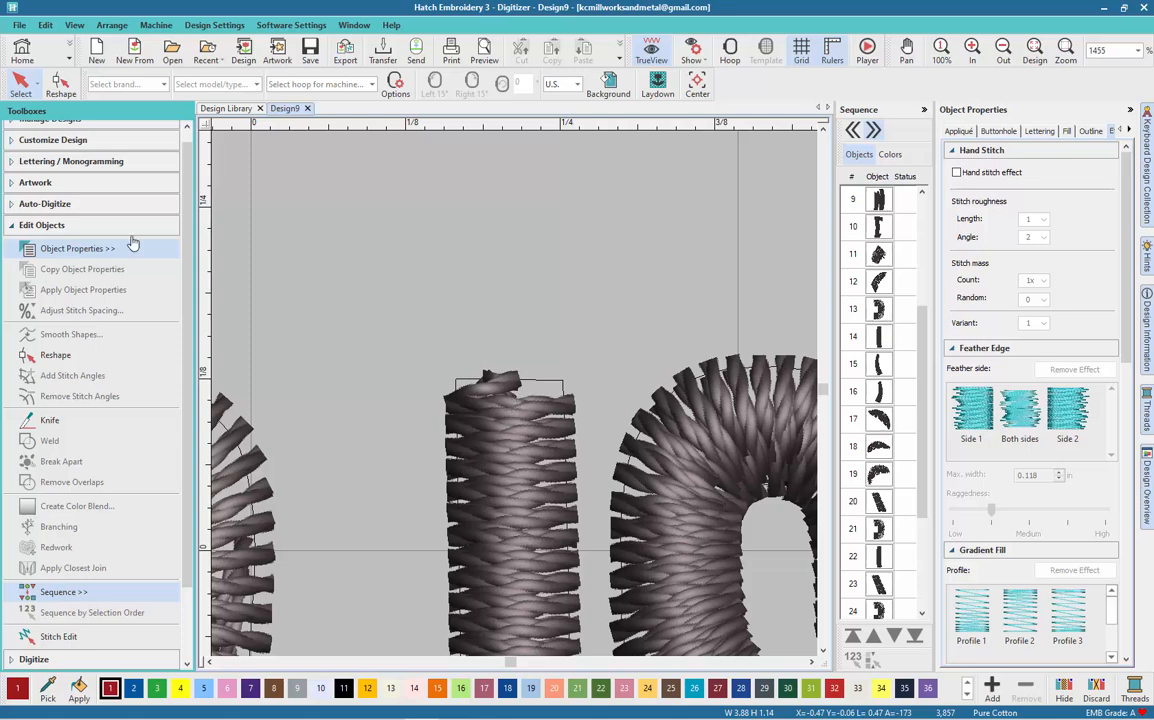
left_click(61, 84)
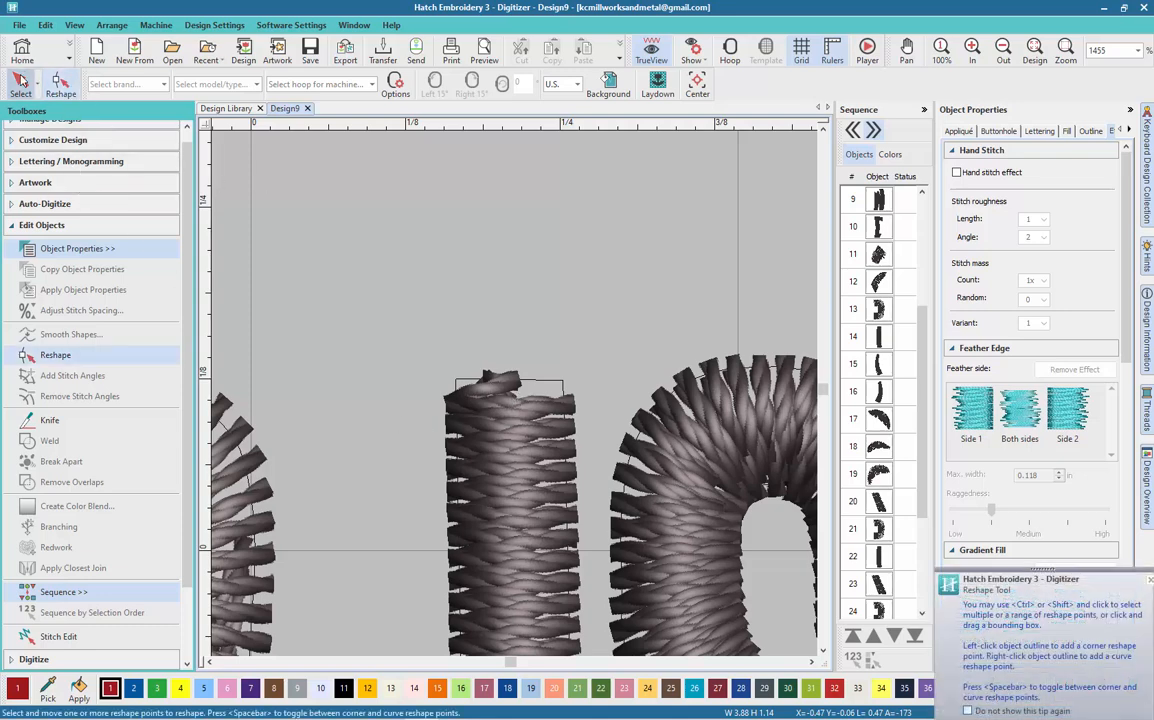
left_click(565, 378)
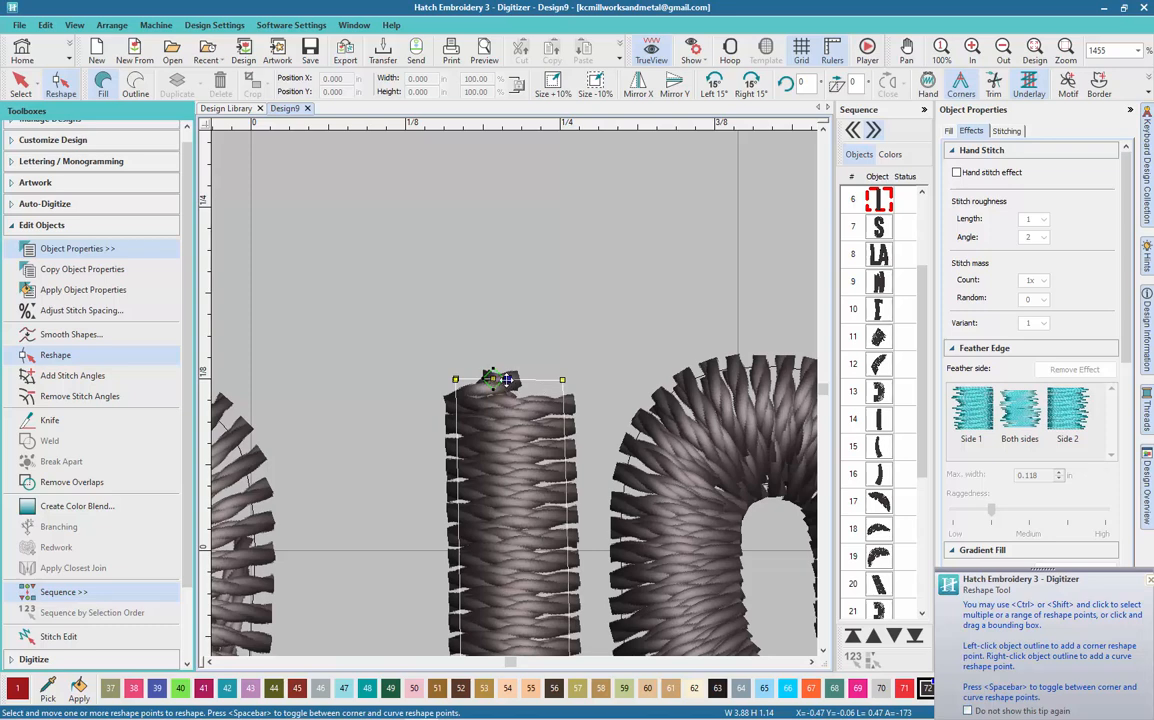
left_click_drag(507, 380, 562, 378)
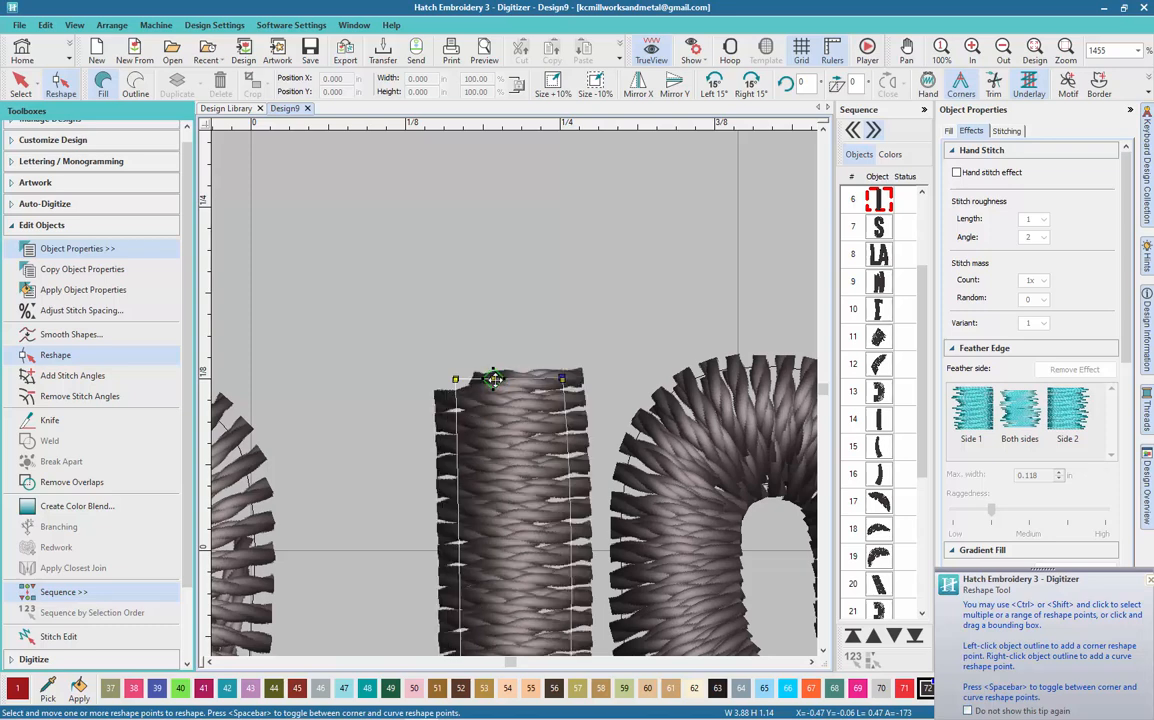
left_click_drag(492, 379, 450, 378)
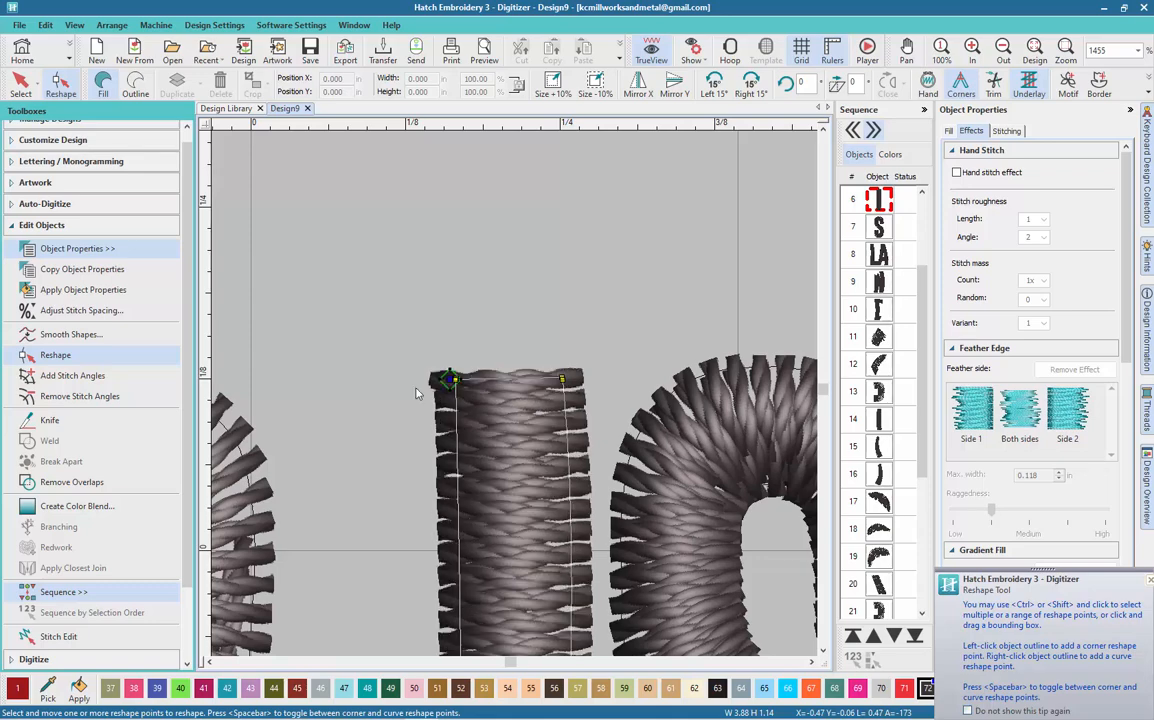
- Reshape the bottom of the I in ISLAND, moving its end point to the right corner and its lower edge point to the left corner
scroll(515, 393, "down", 5)
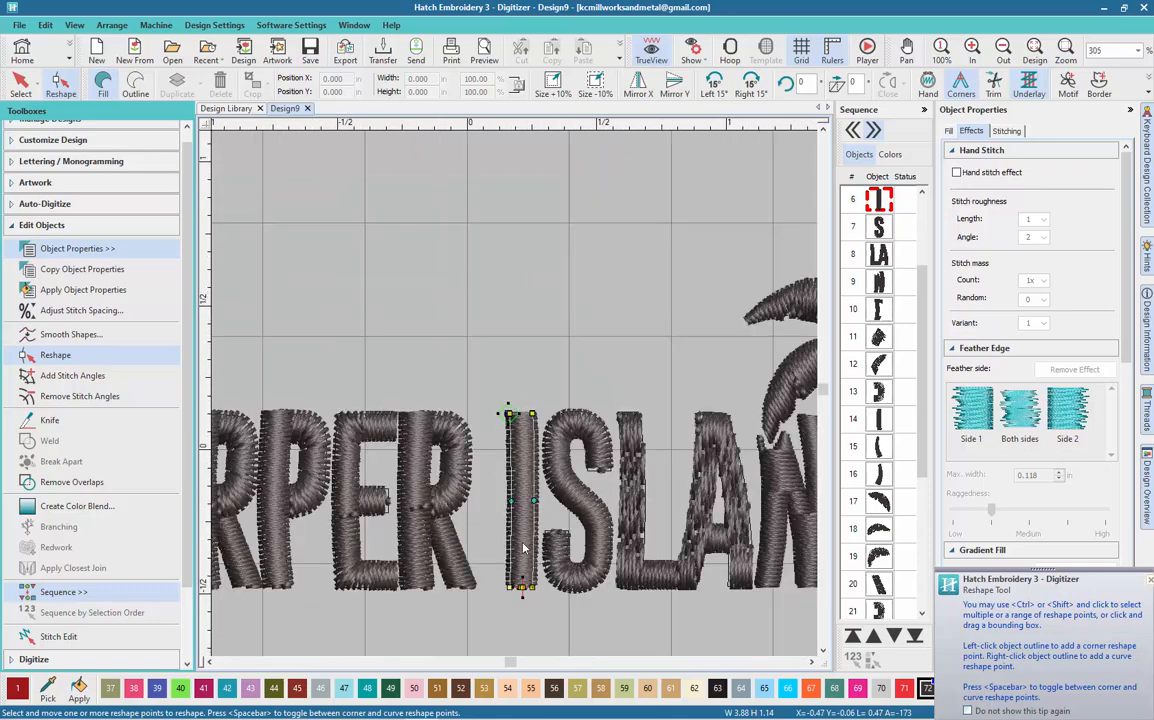
scroll(513, 396, "up", 2)
scroll(513, 396, "up", 5)
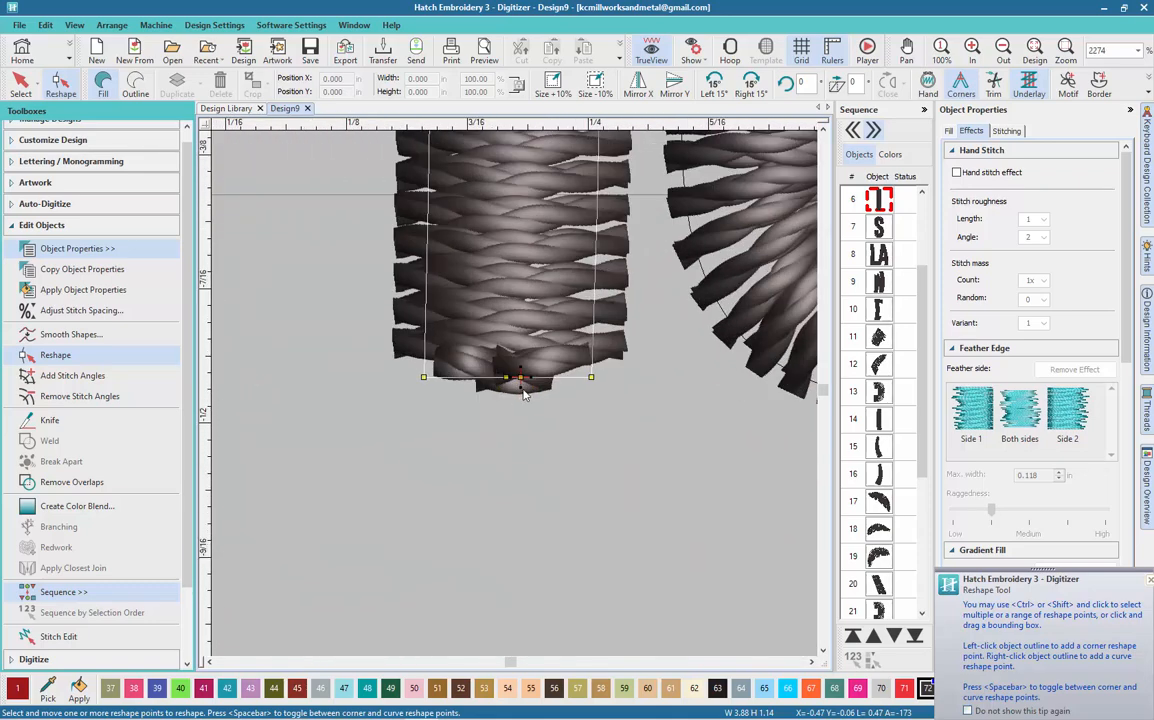
left_click_drag(520, 378, 589, 378)
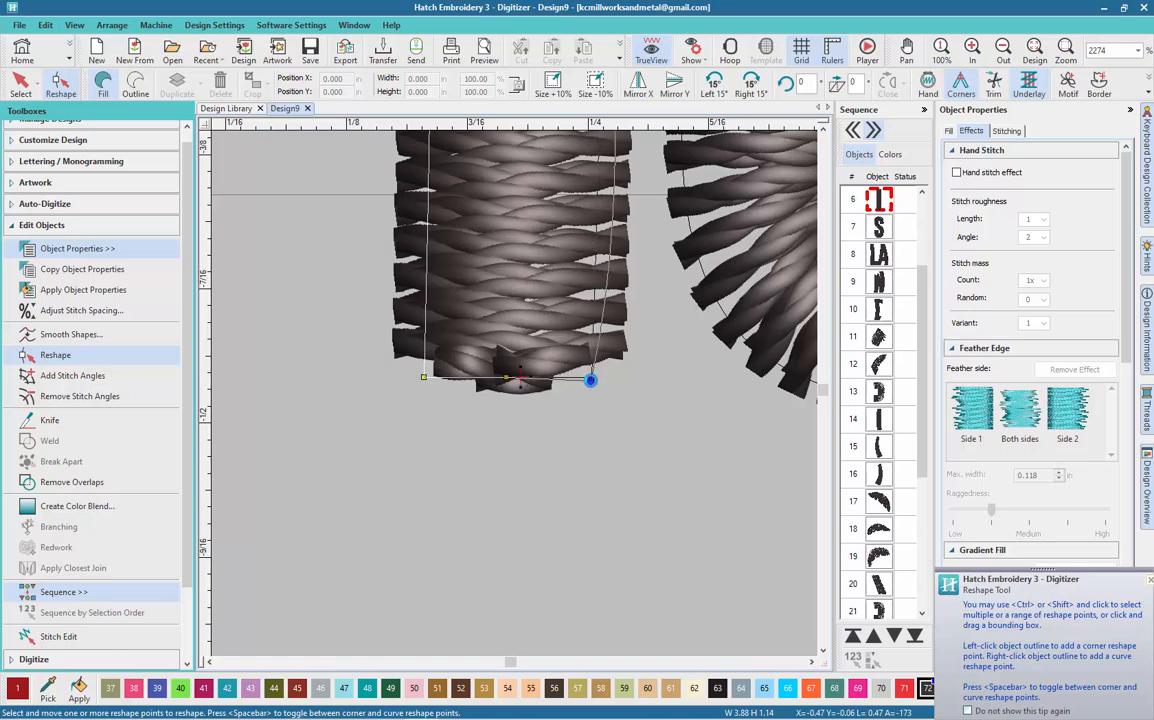
left_click_drag(505, 378, 423, 378)
scroll(477, 433, "down", 3)
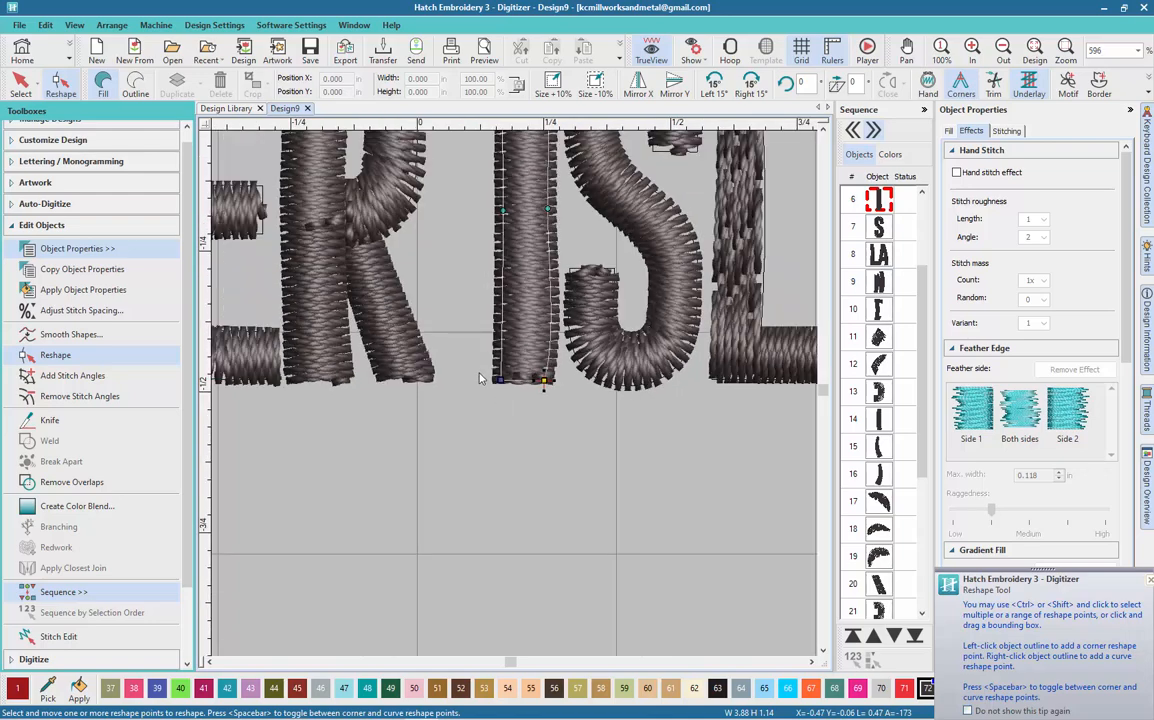
- Examine the reshaped I beside the other ISLAND letters and the palm tree, and leave reshaping
scroll(515, 399, "down", 1)
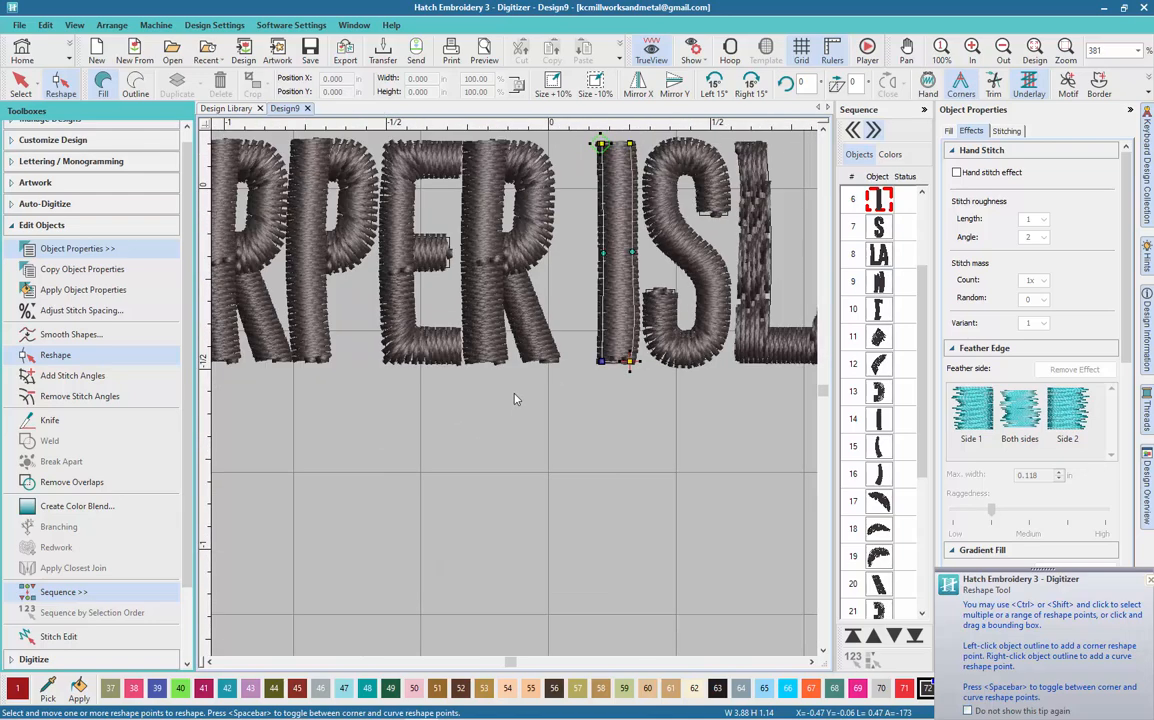
scroll(516, 398, "down", 1)
scroll(516, 399, "down", 1)
scroll(516, 399, "up", 2)
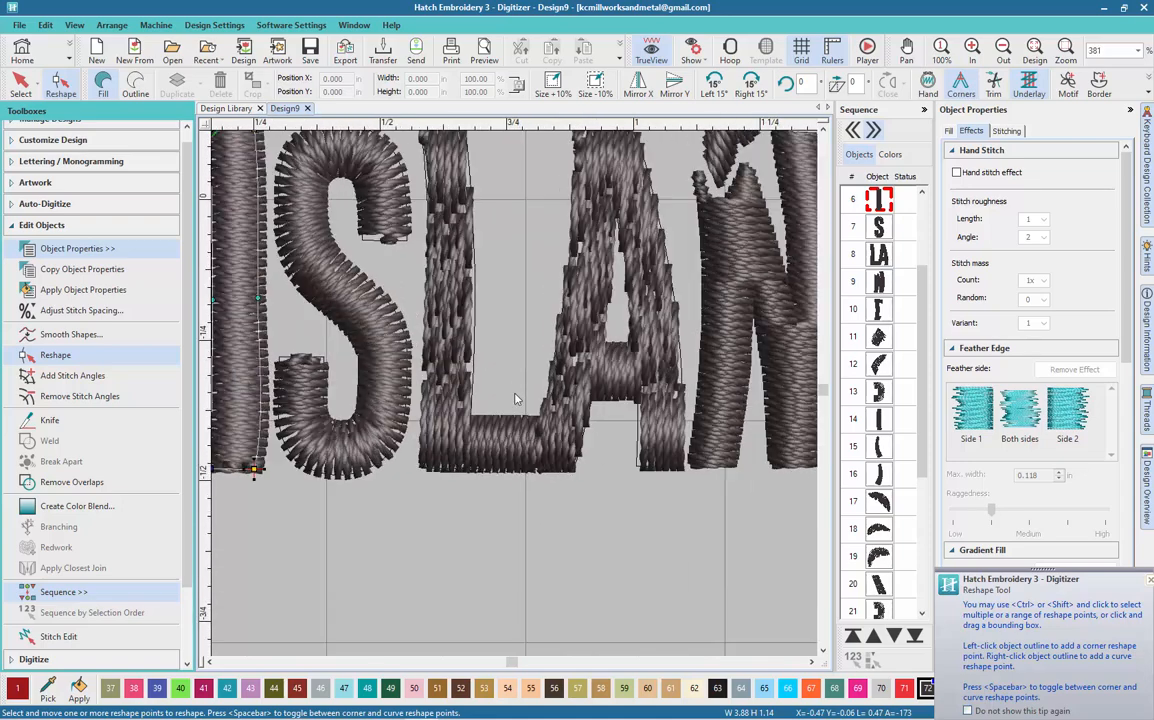
scroll(516, 399, "down", 2)
scroll(490, 432, "up", 1)
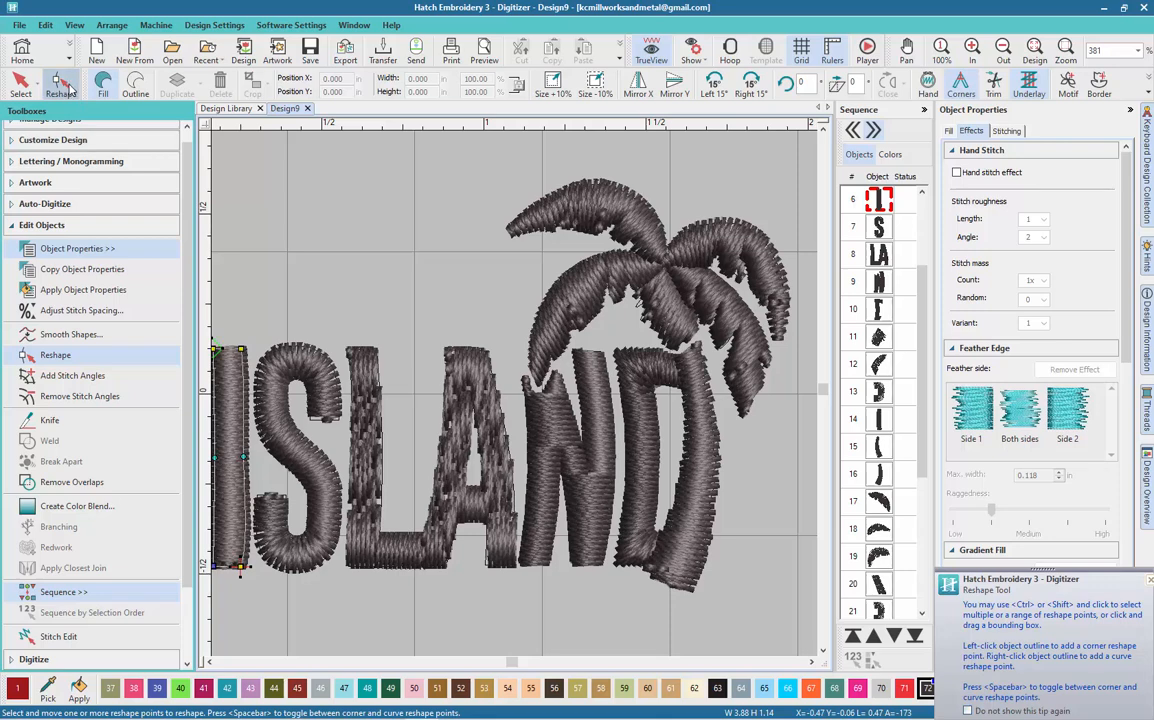
left_click(20, 92)
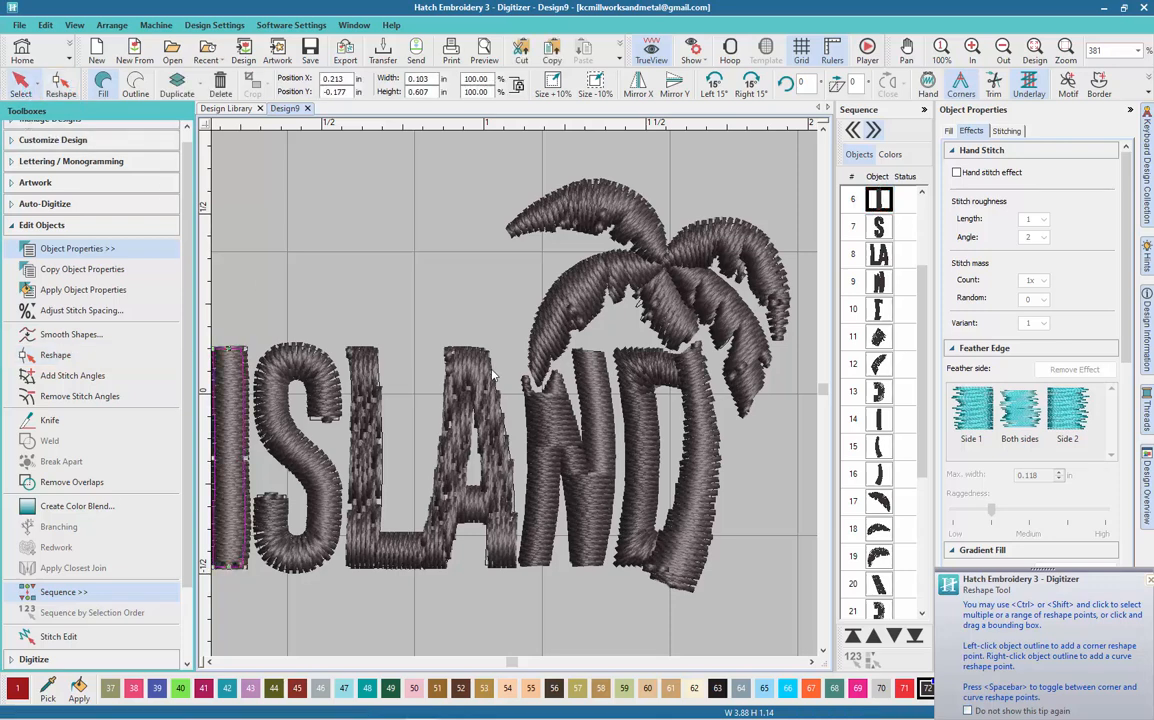
- Split the joined LA object with a near-vertical Knife cut through the L's foot, just before it meets the A
left_click(381, 390)
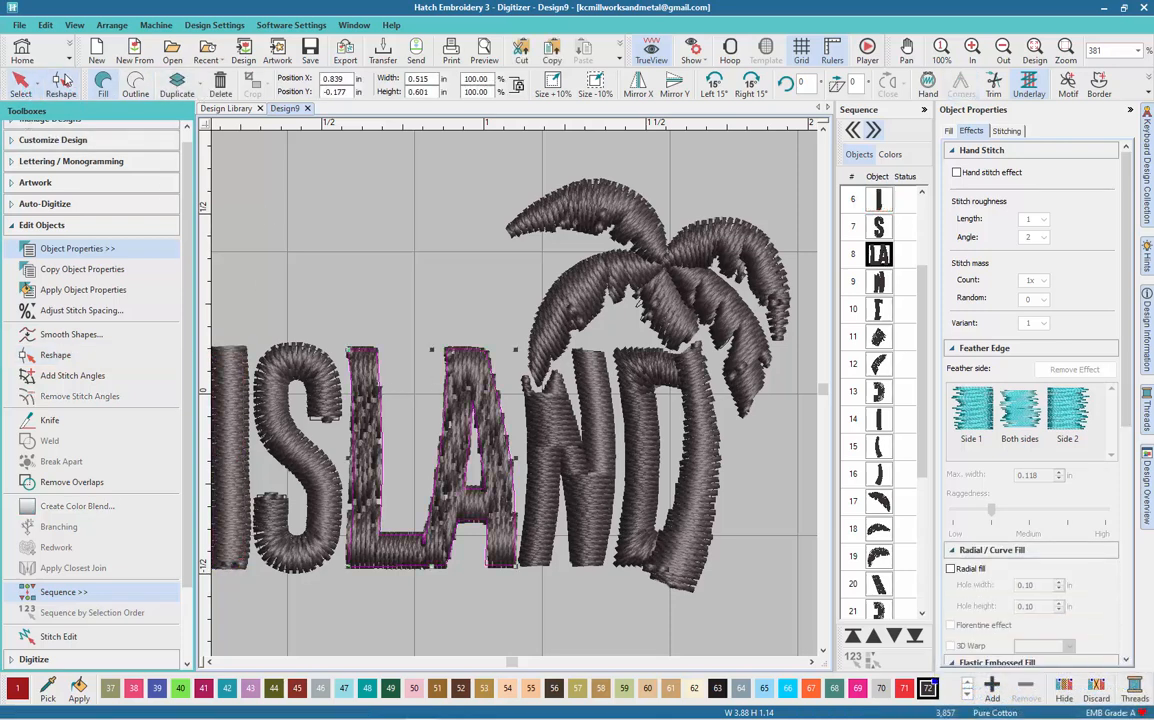
left_click(60, 82)
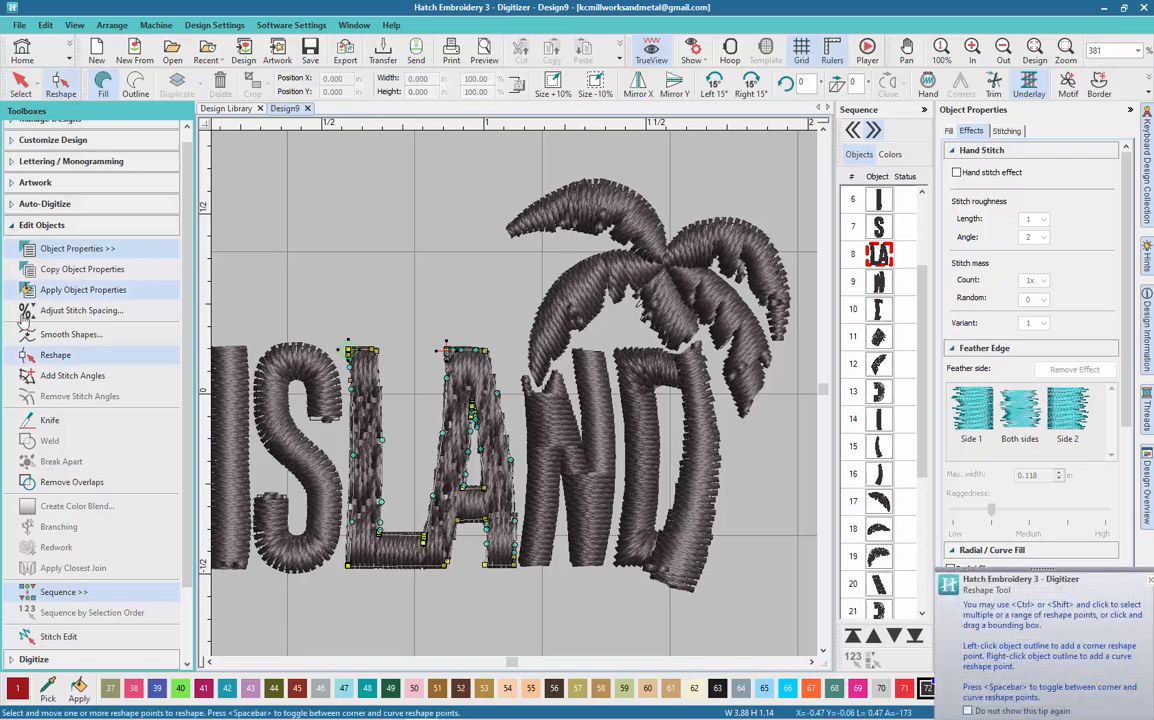
left_click(51, 420)
scroll(515, 381, "up", 2)
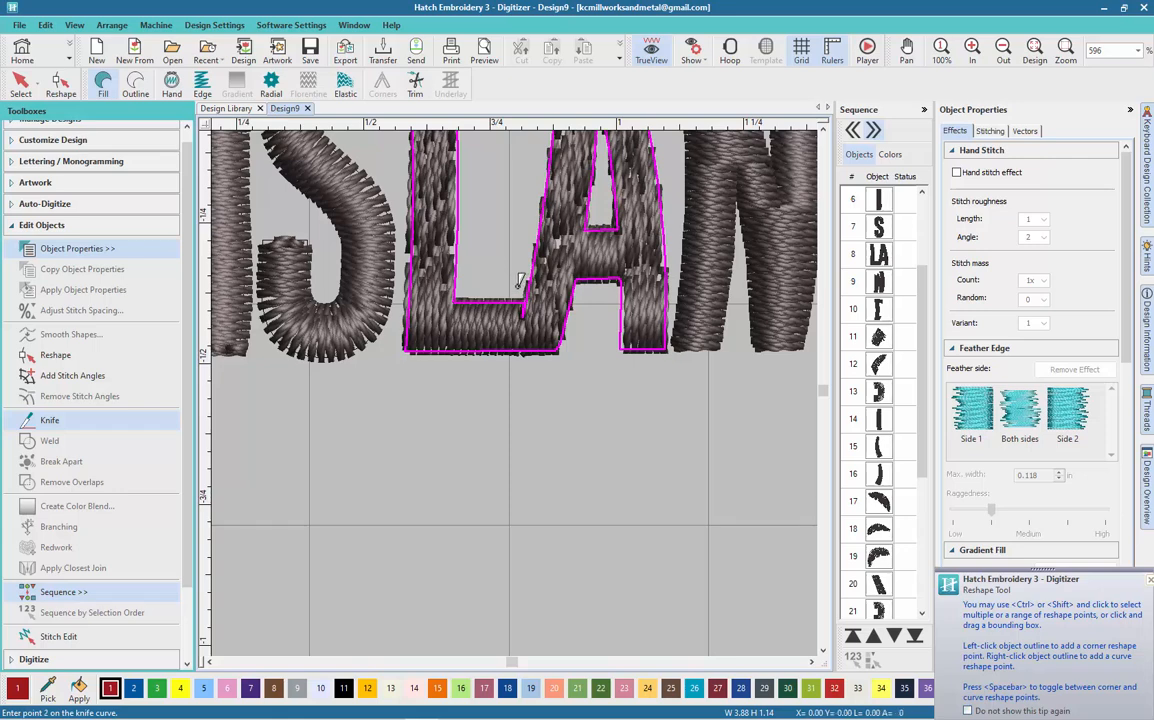
left_click(517, 288)
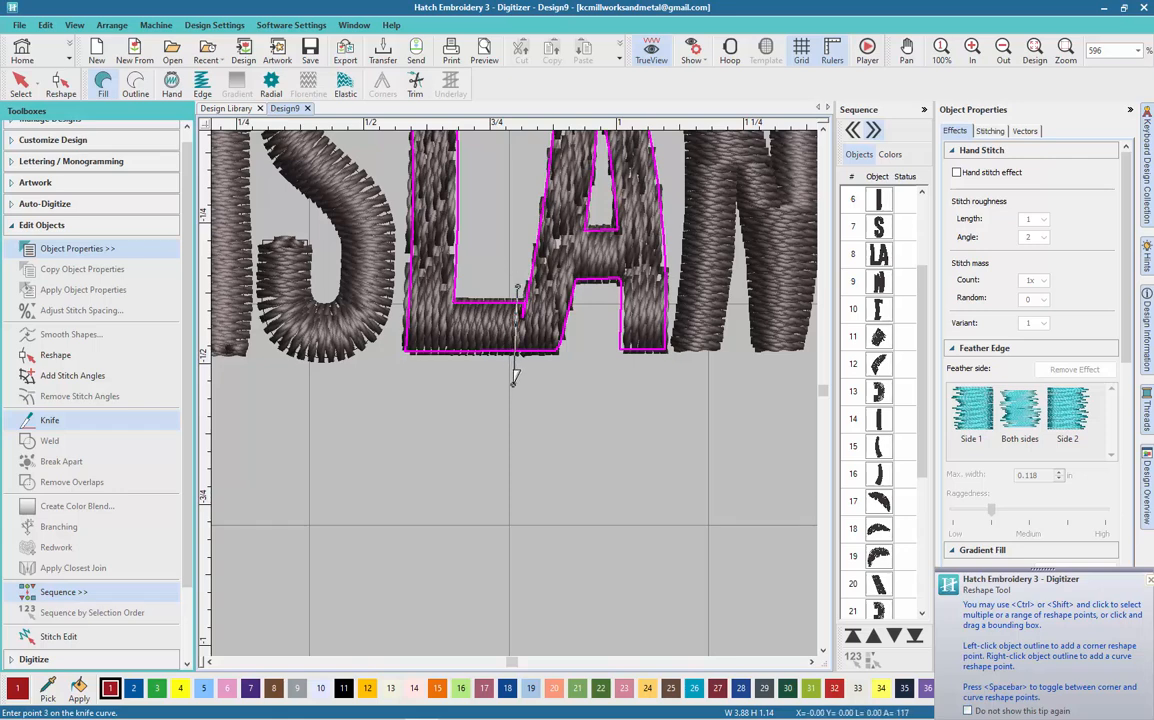
key("Return")
- Select the separated A, hide the stitch view, and cut its crossbar with a near-vertical Knife line below the inner triangle
scroll(515, 395, "down", 2)
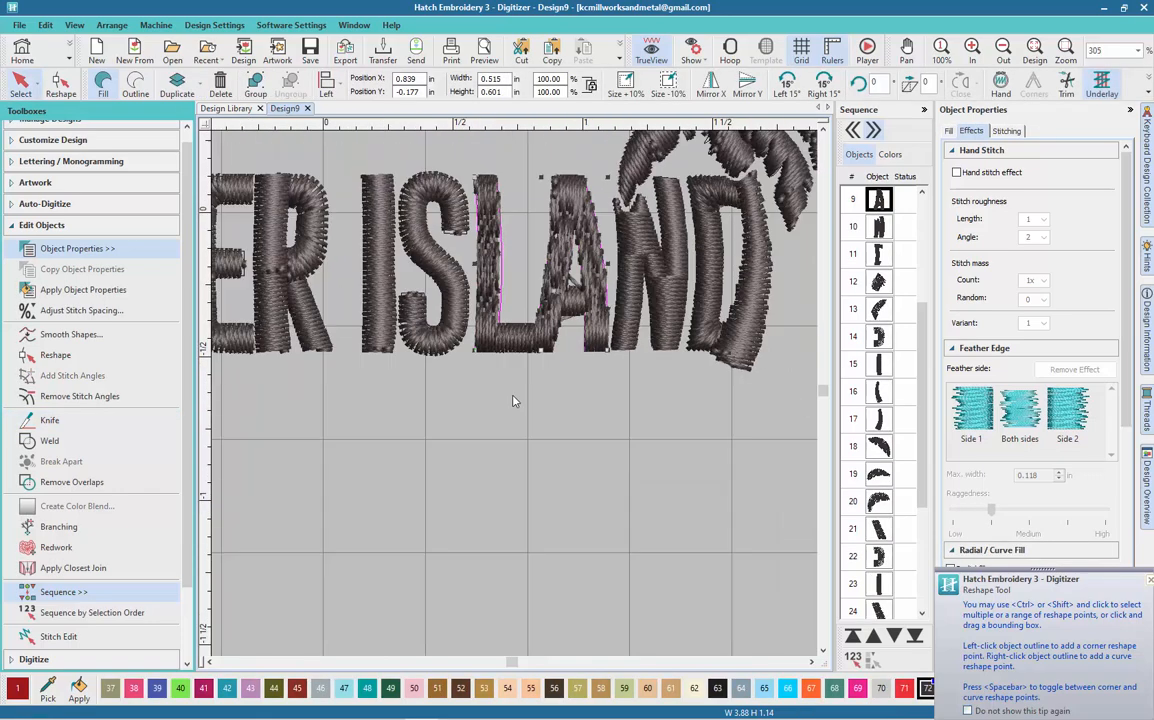
scroll(520, 390, "up", 5)
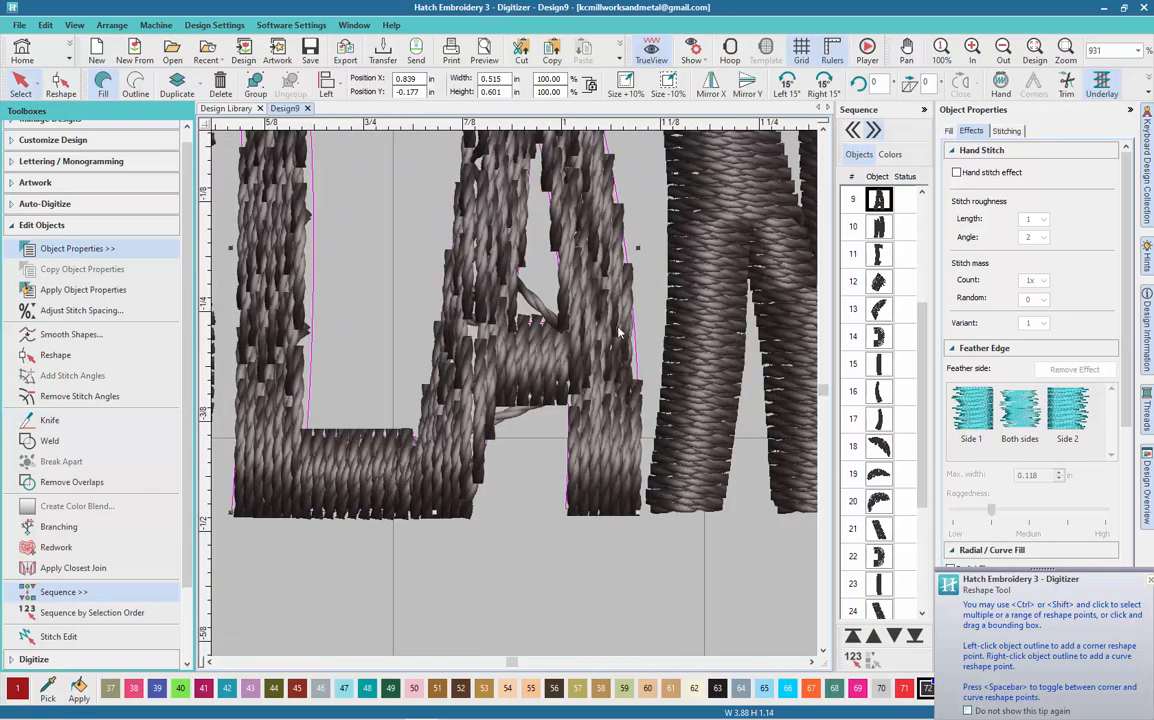
left_click(573, 317)
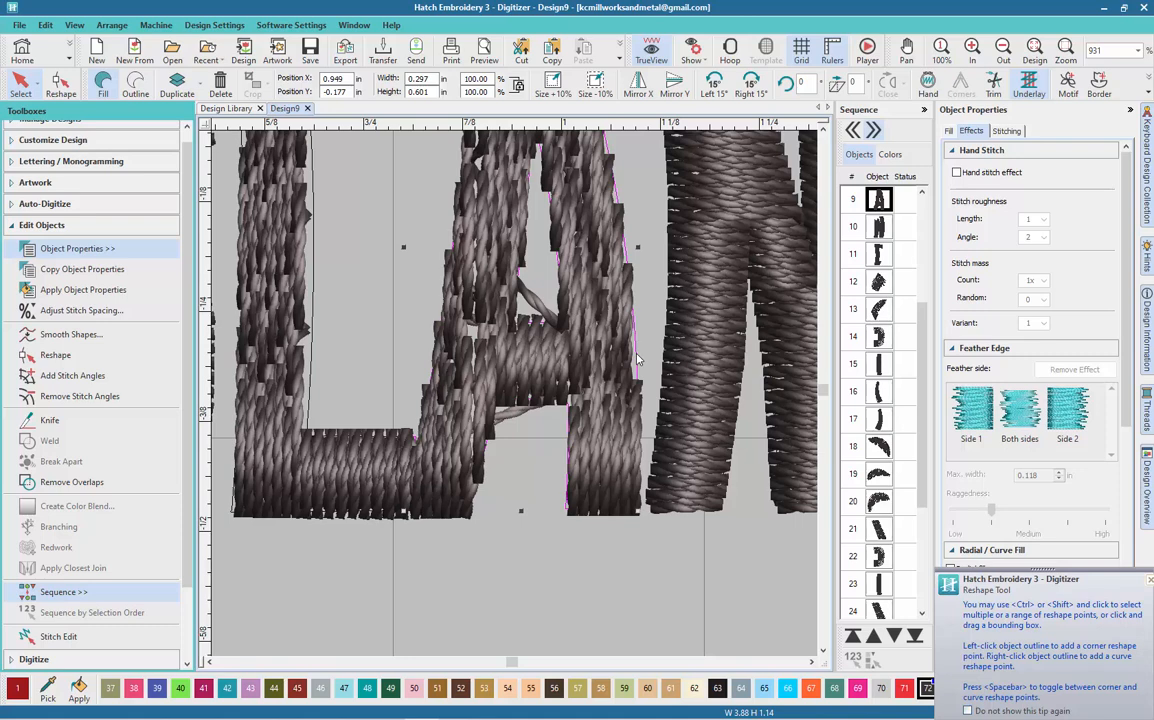
key("t")
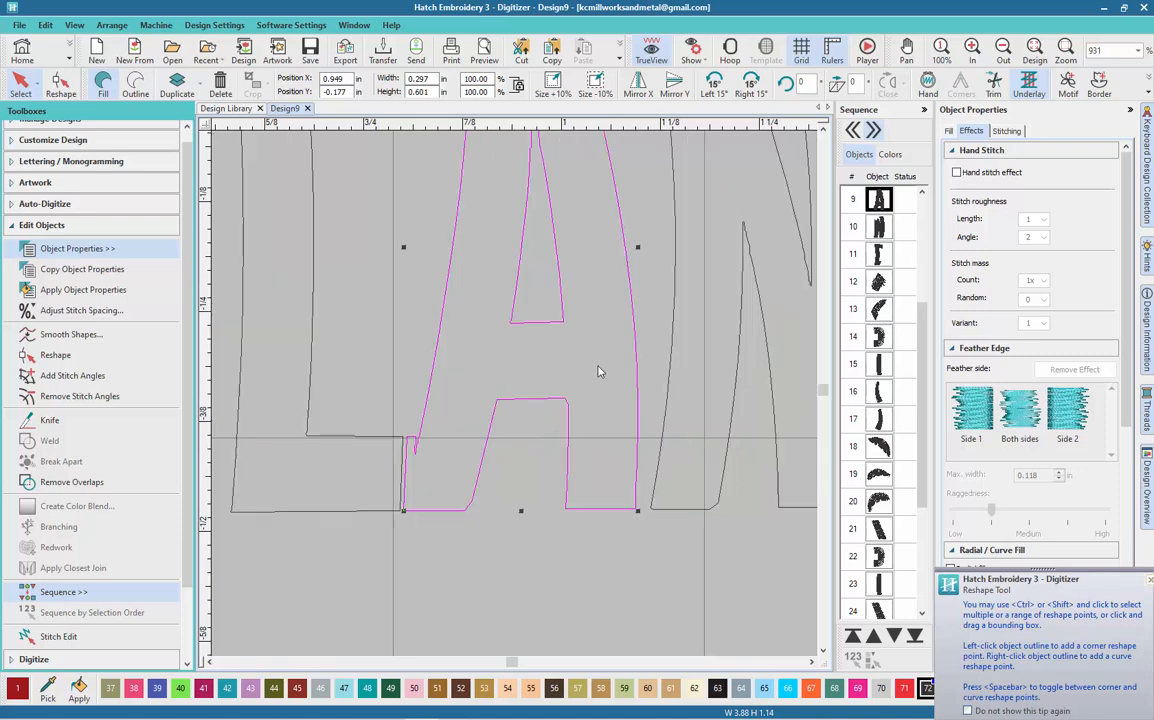
left_click(70, 421)
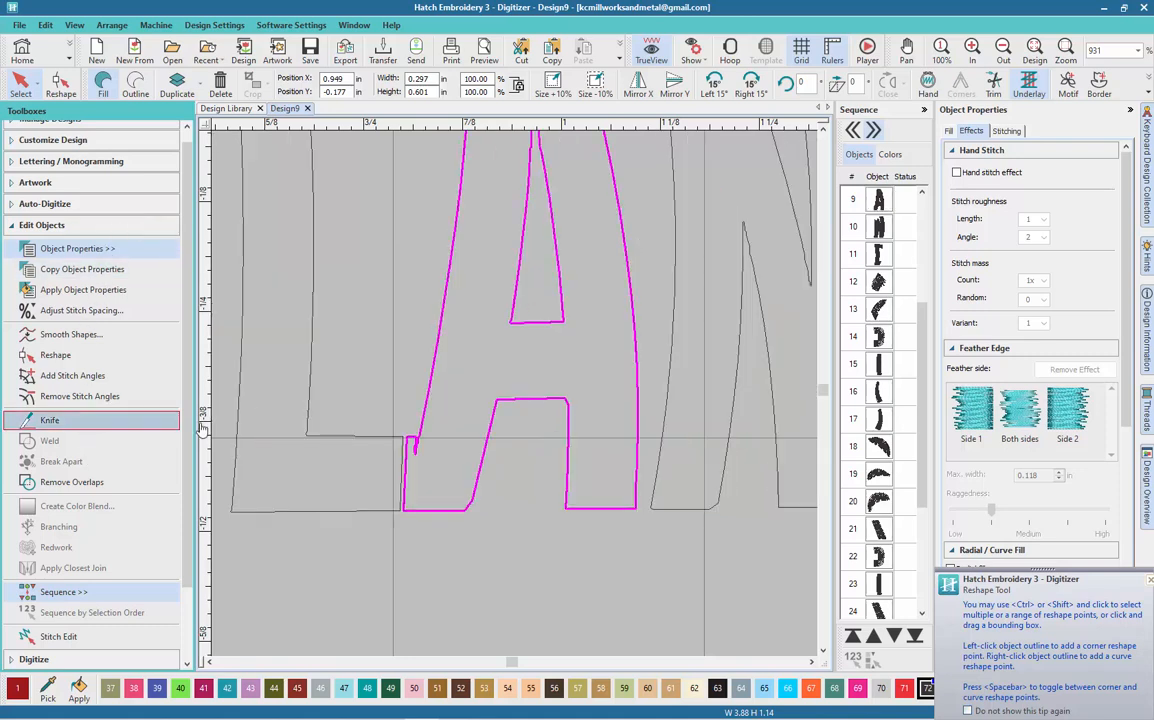
left_click(537, 302)
left_click(531, 399)
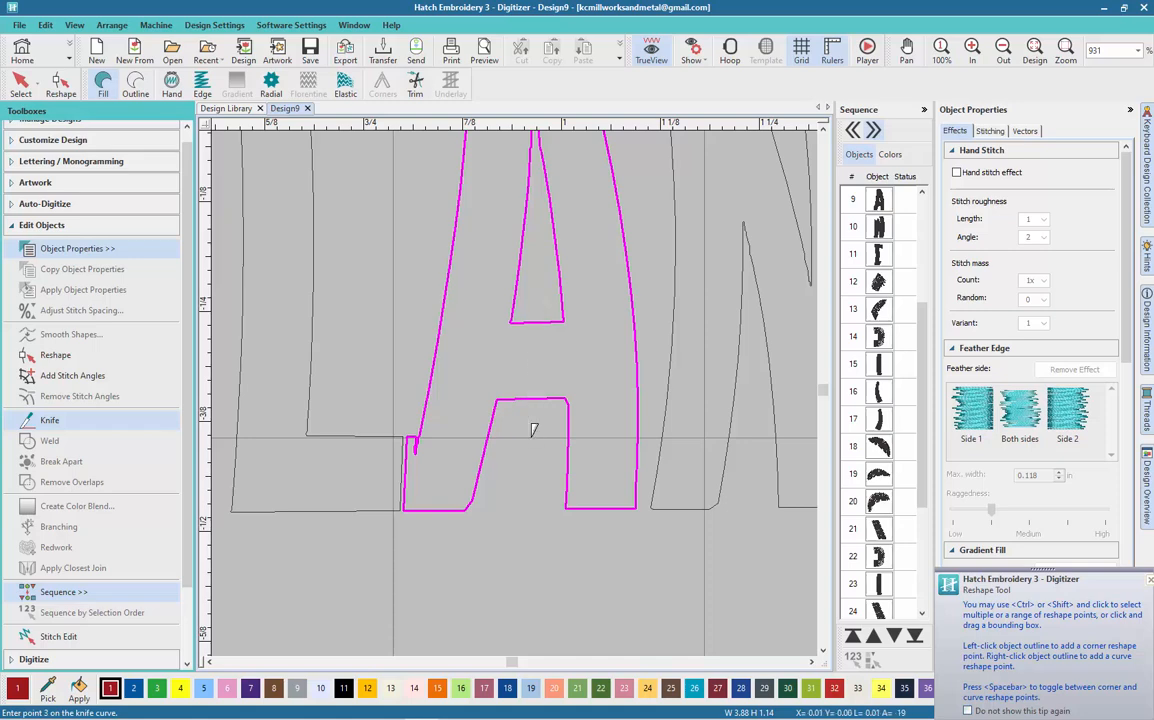
key("Return")
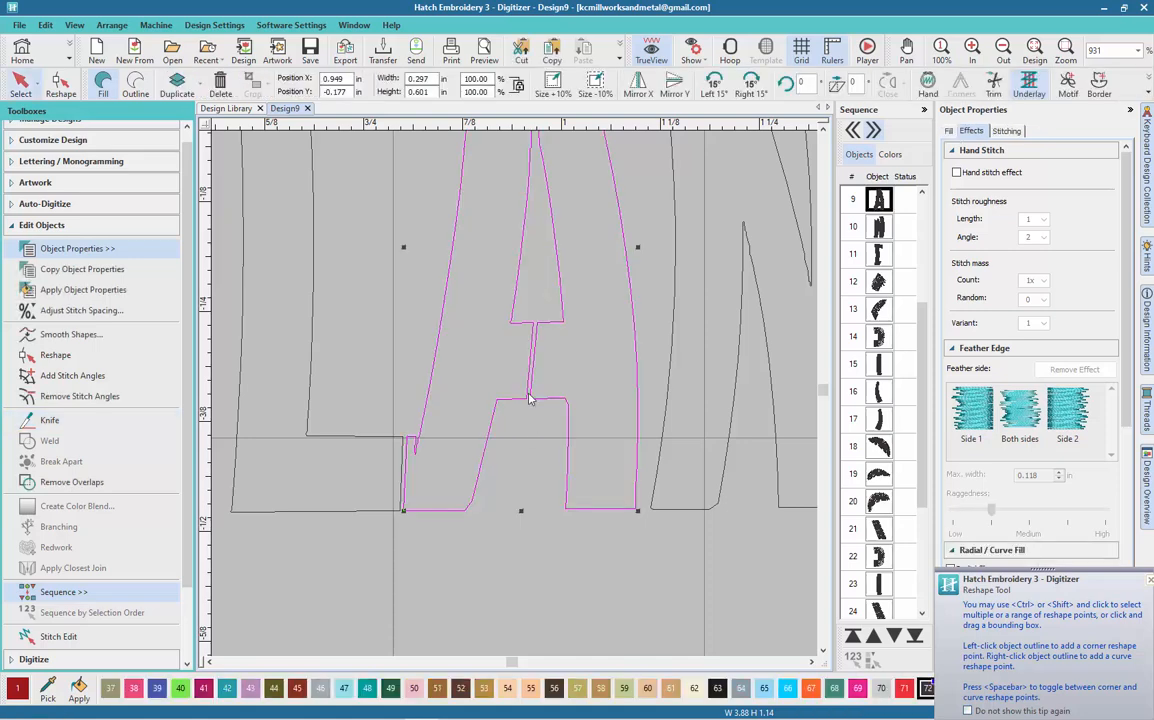
- Reshape the A by deleting the outline points along the cut crossbar, leaving two open legs joined at the apex
left_click(60, 84)
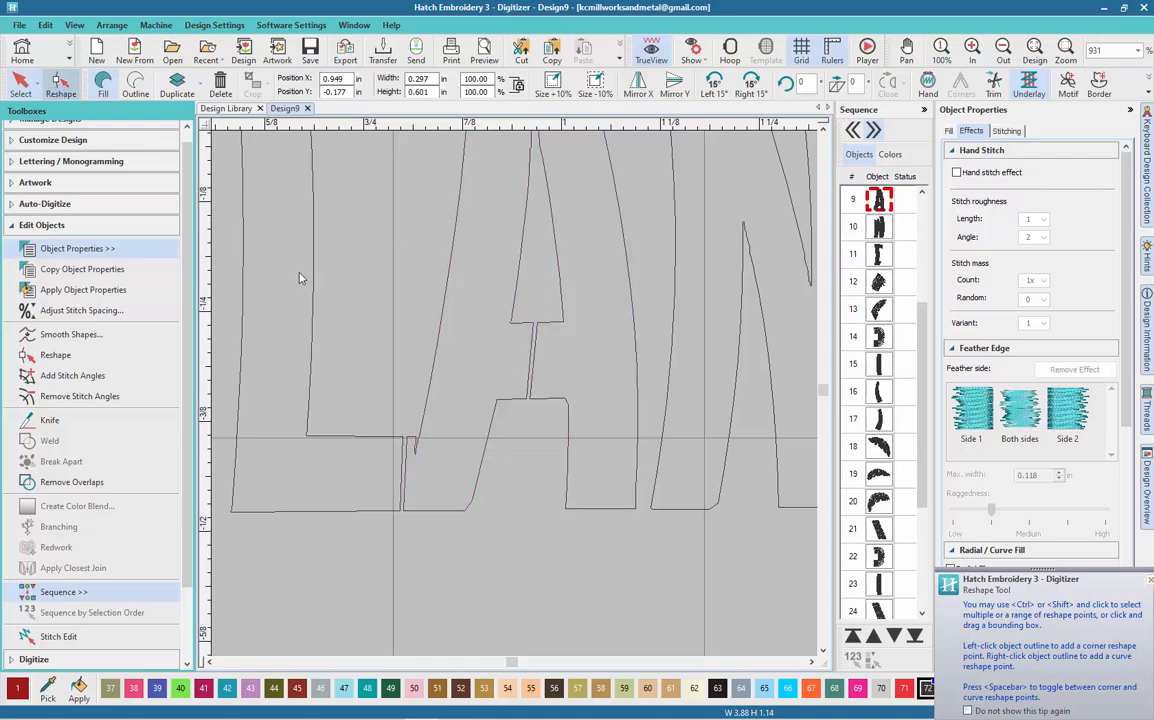
scroll(622, 347, "up", 2)
left_click_drag(496, 339, 456, 525)
key("Delete")
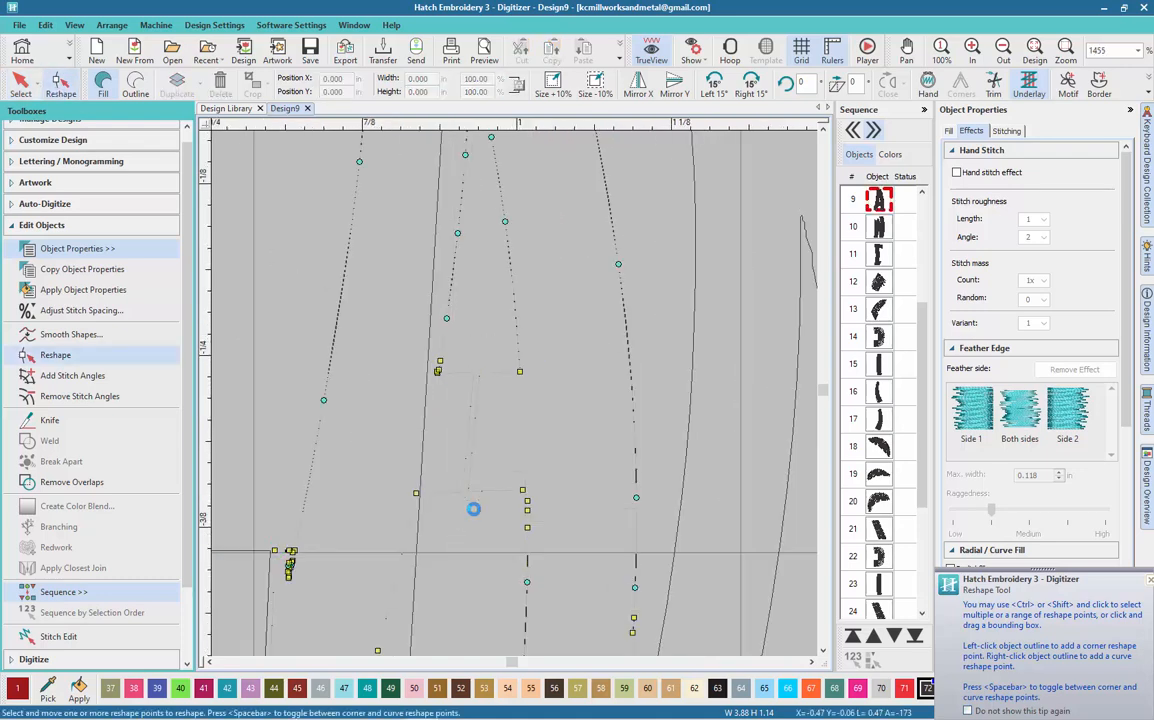
left_click(523, 491)
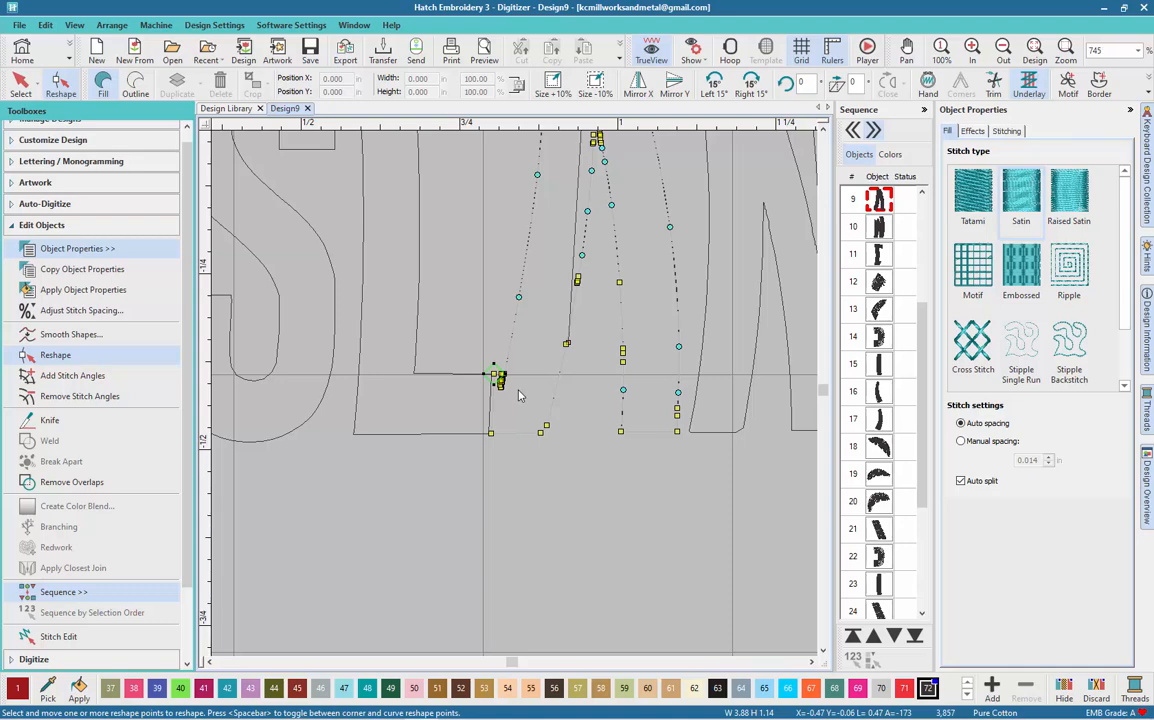
- Move the upper end of the A's stitch angle beyond its right leg so the angle runs nearly level across both legs
scroll(519, 396, "down", 2)
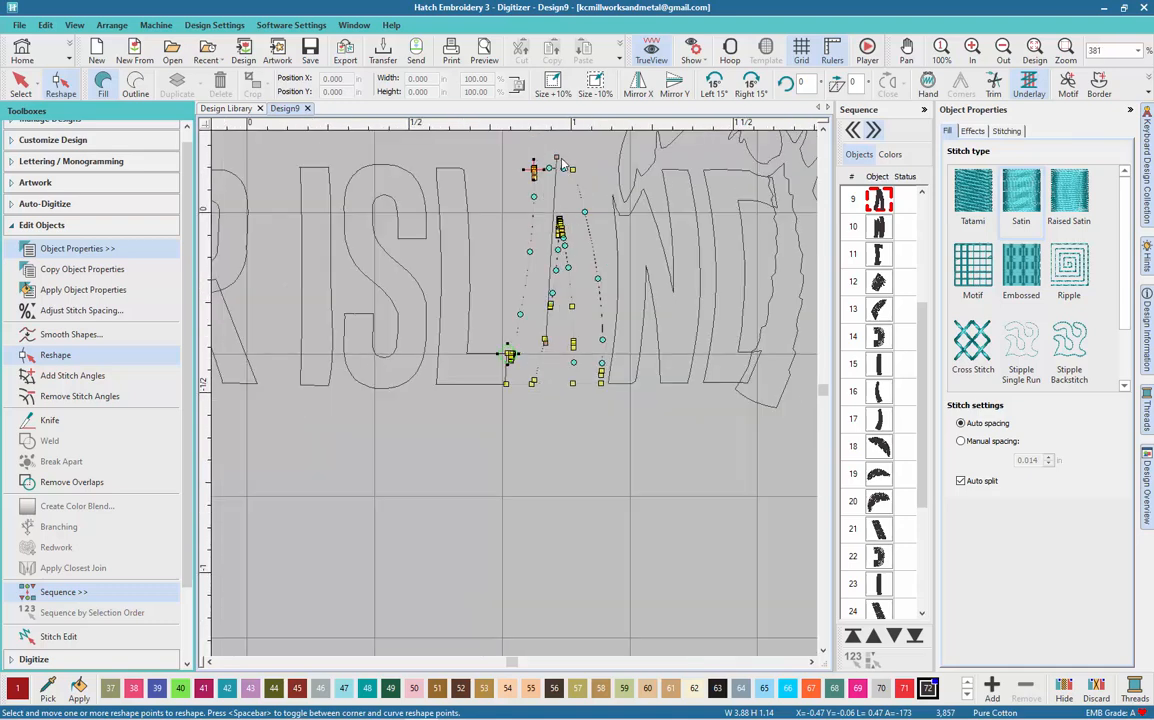
left_click_drag(563, 165, 655, 324)
scroll(511, 463, "up", 1)
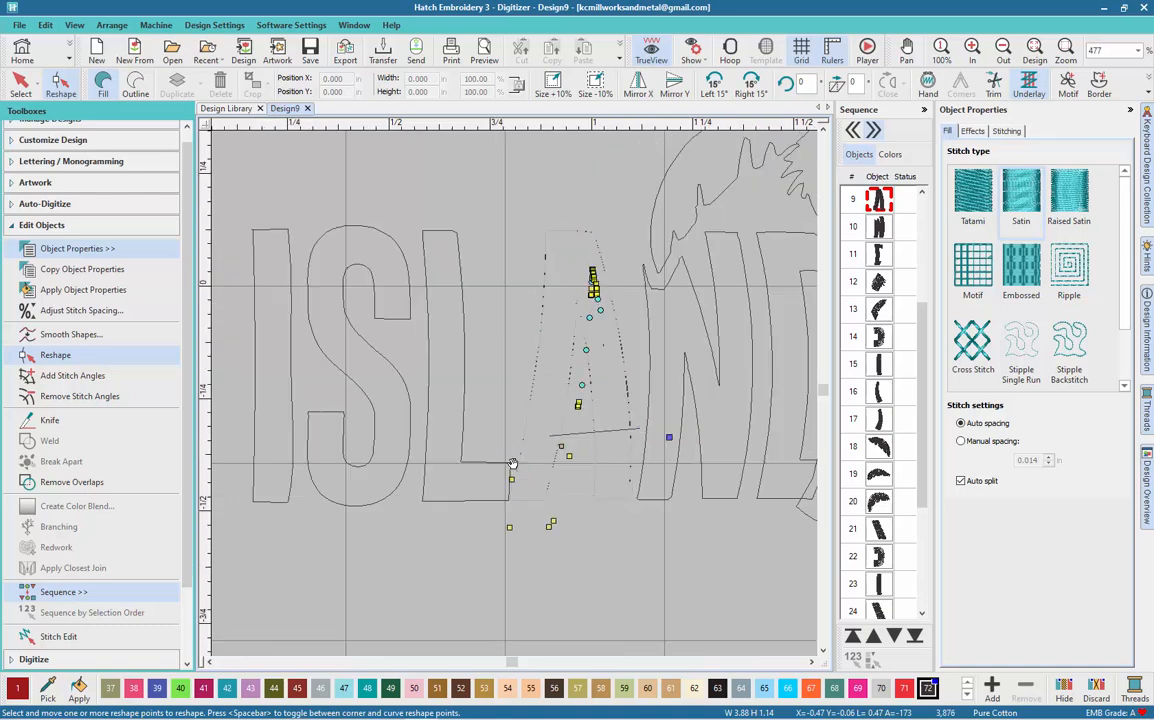
scroll(511, 463, "up", 8)
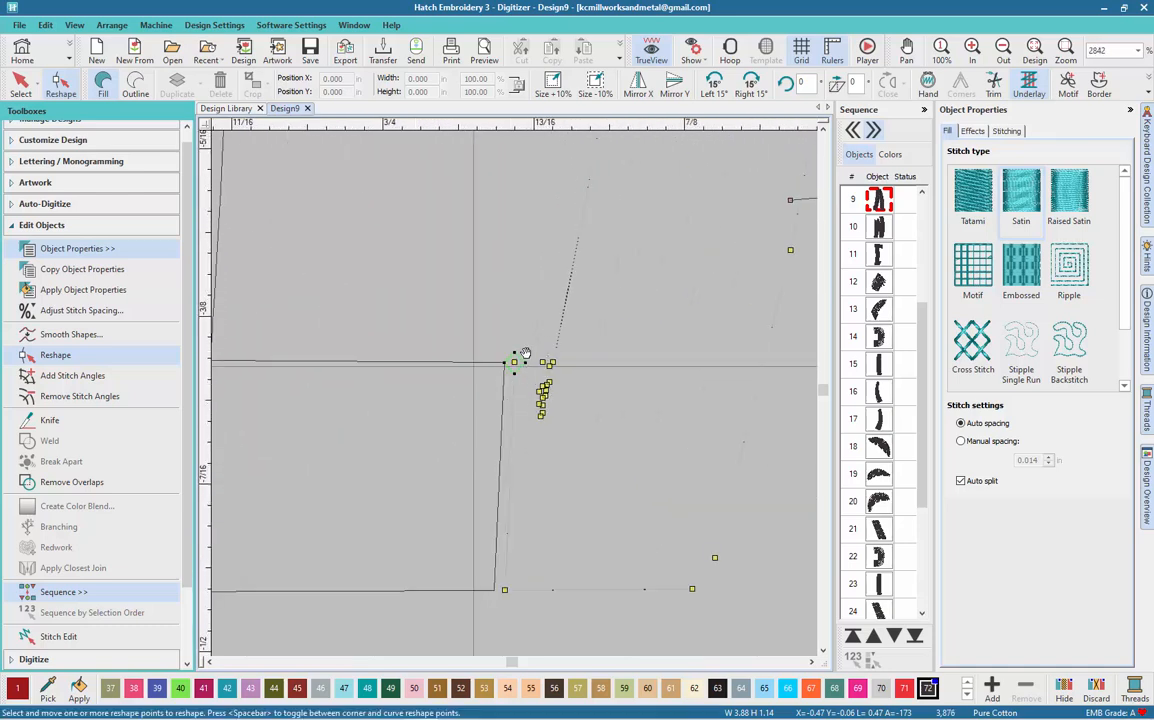
left_click_drag(521, 333, 579, 454)
key("Escape")
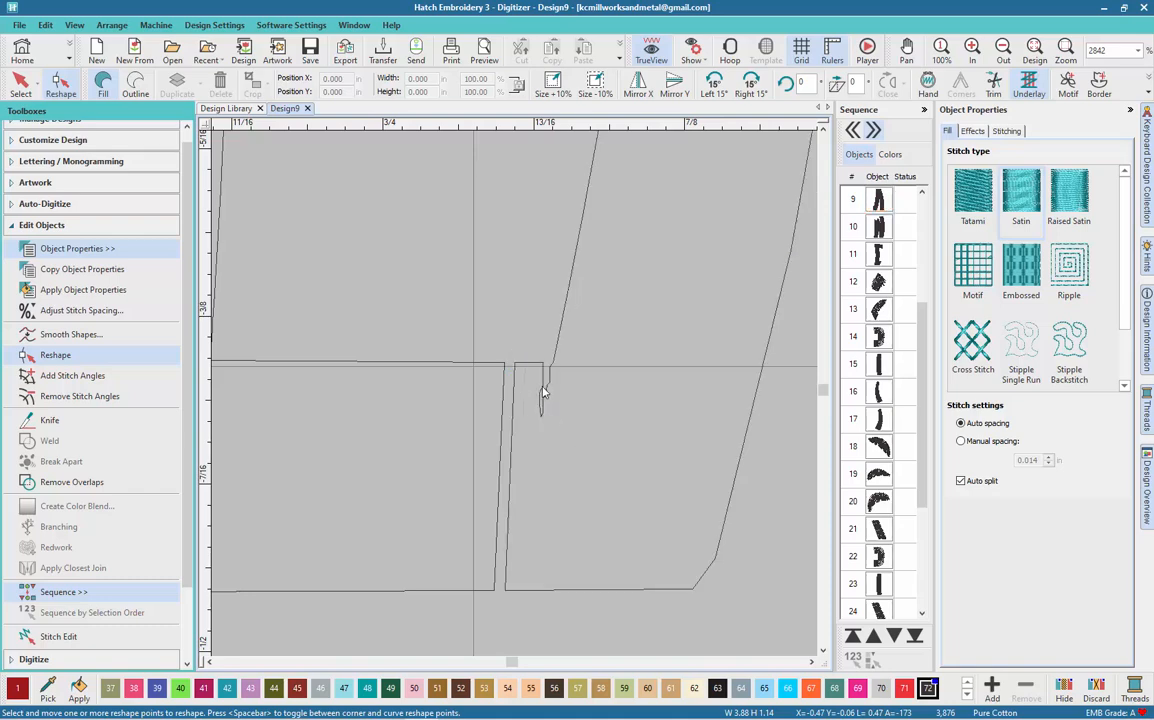
key("Escape")
left_click(543, 393)
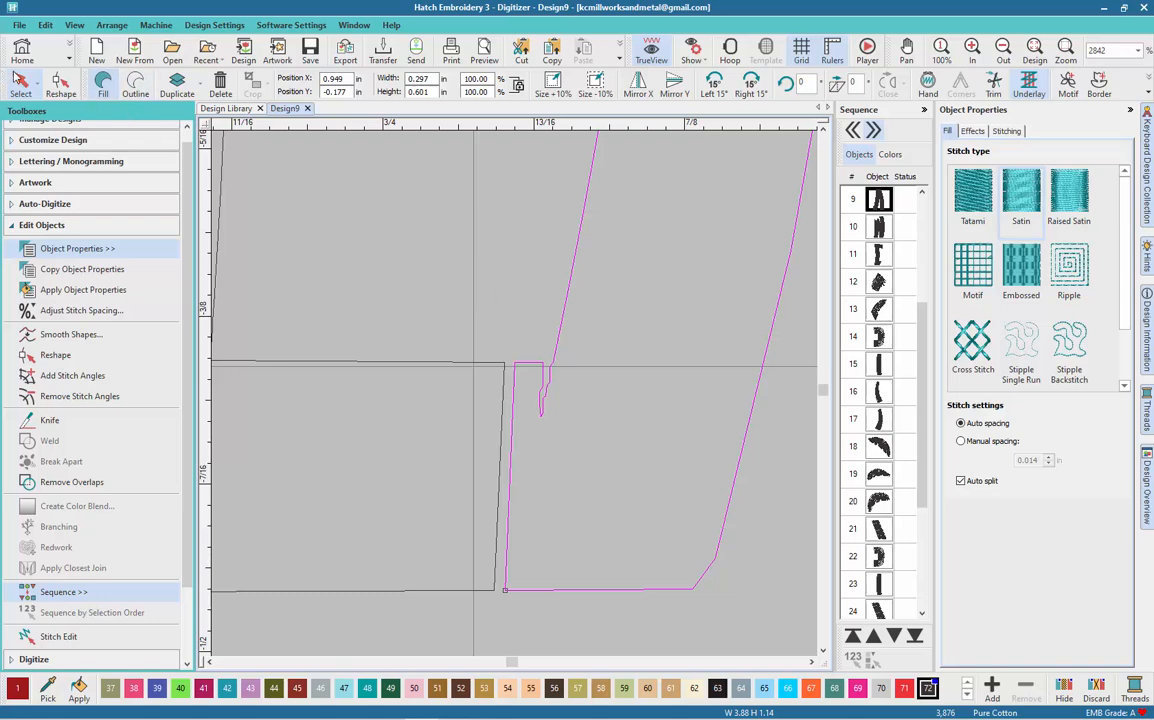
left_click(60, 85)
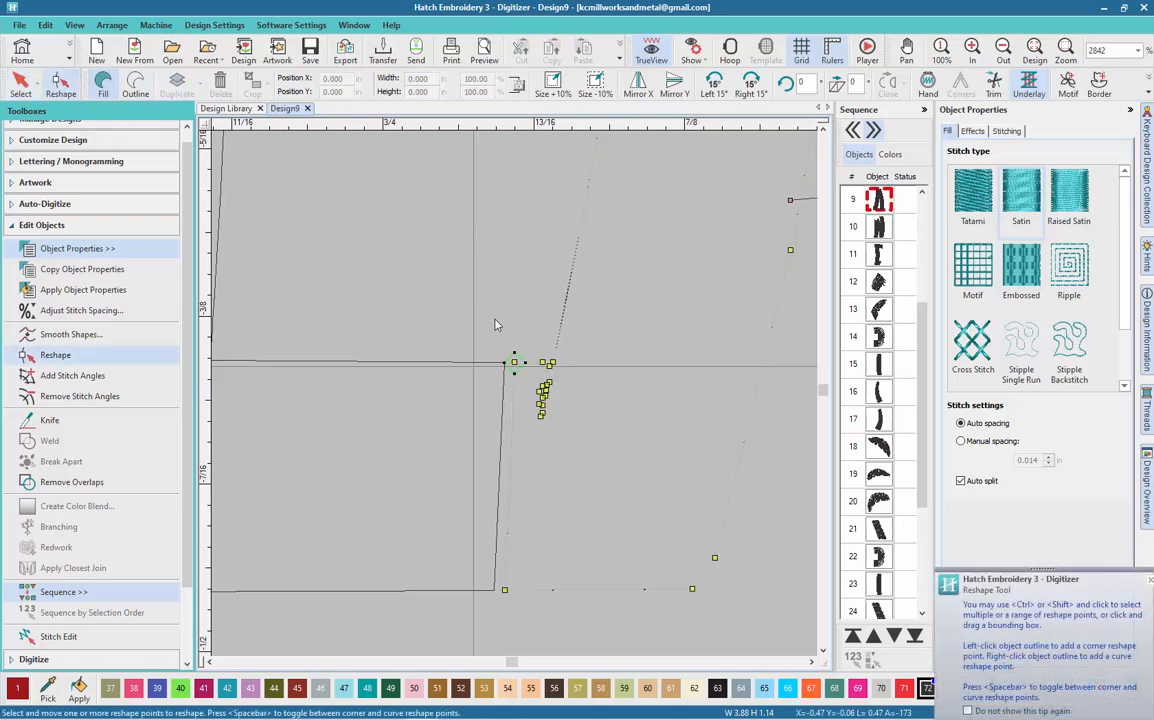
- Add a corner point on the A's left edge just above the notch, and delete the stray notch points at the leg's foot
left_click_drag(482, 330, 575, 469)
left_click(561, 330)
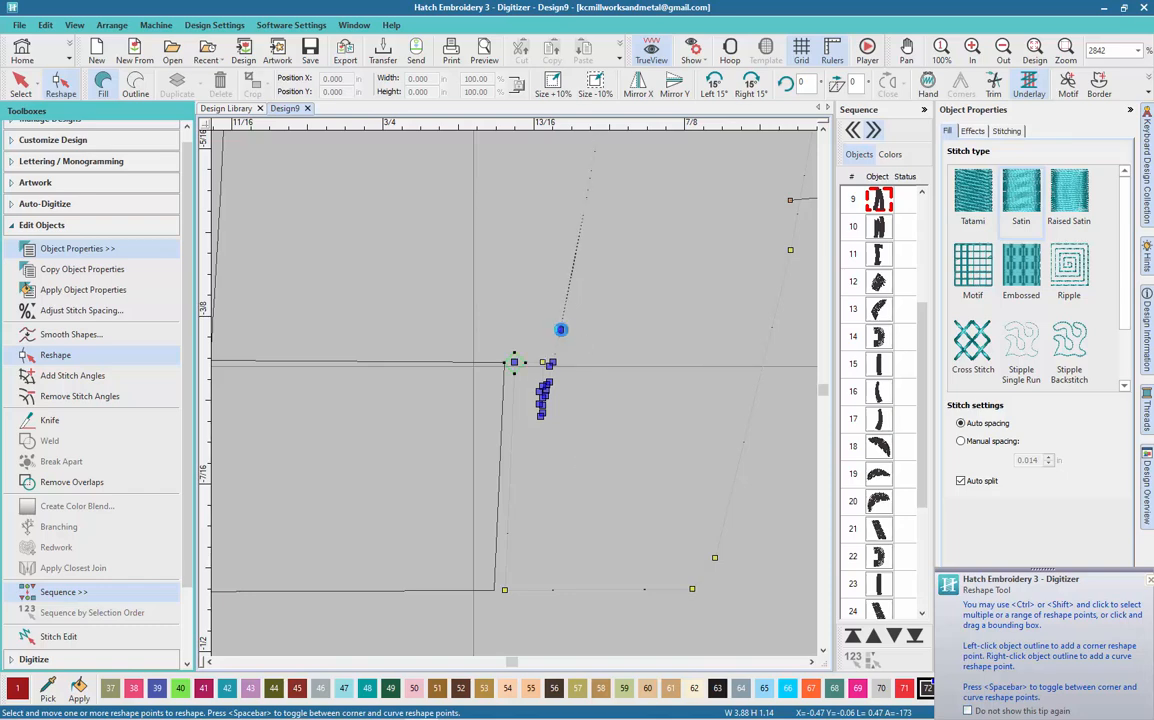
left_click_drag(486, 351, 575, 437)
scroll(528, 500, "down", 3)
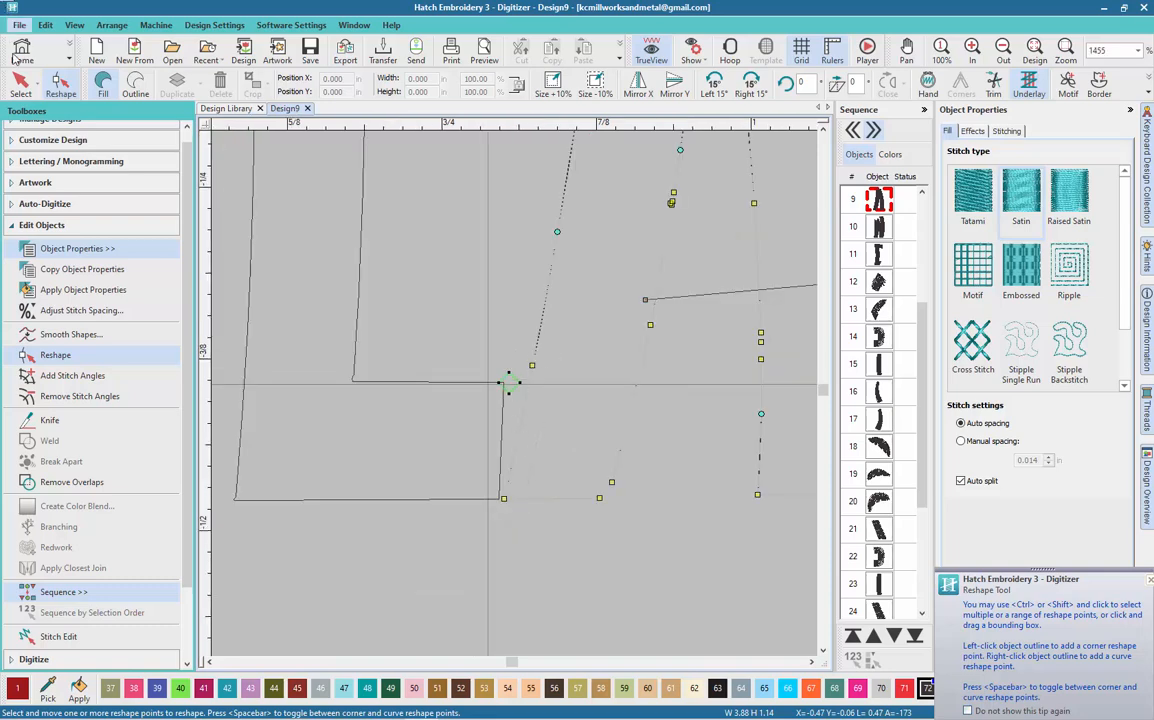
left_click(20, 85)
- Select the L and add a near-vertical stitch angle of about 89° across its foot beside the inner corner
scroll(469, 358, "down", 5)
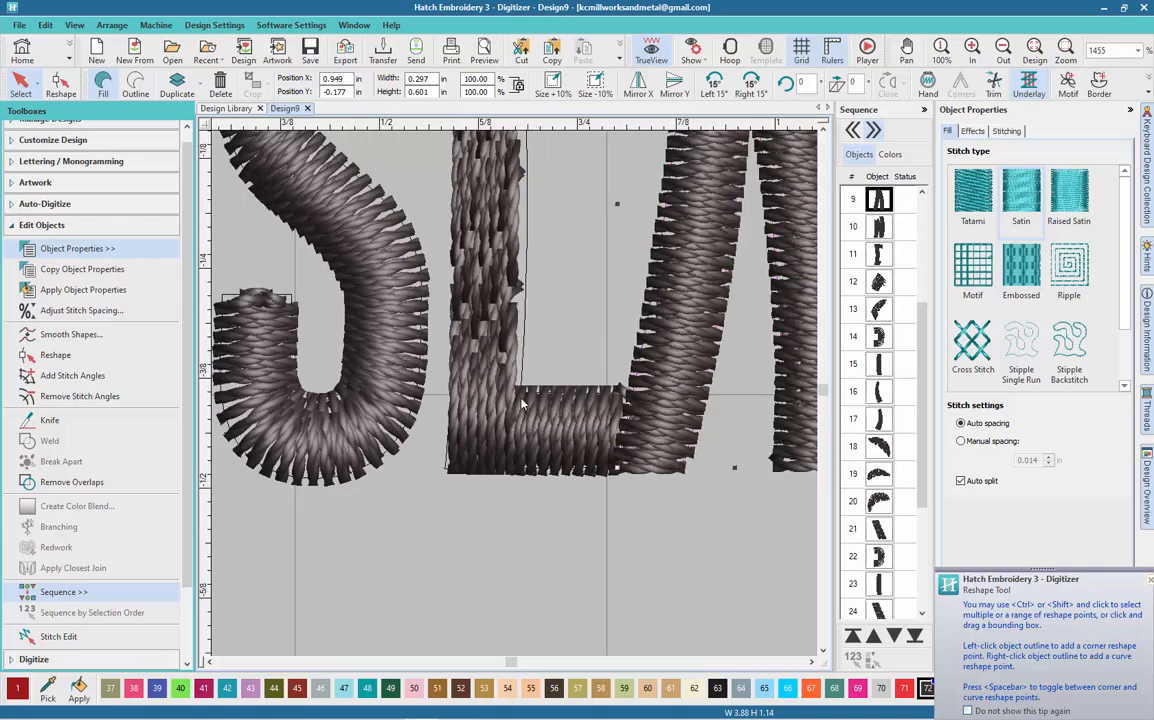
scroll(468, 424, "up", 1)
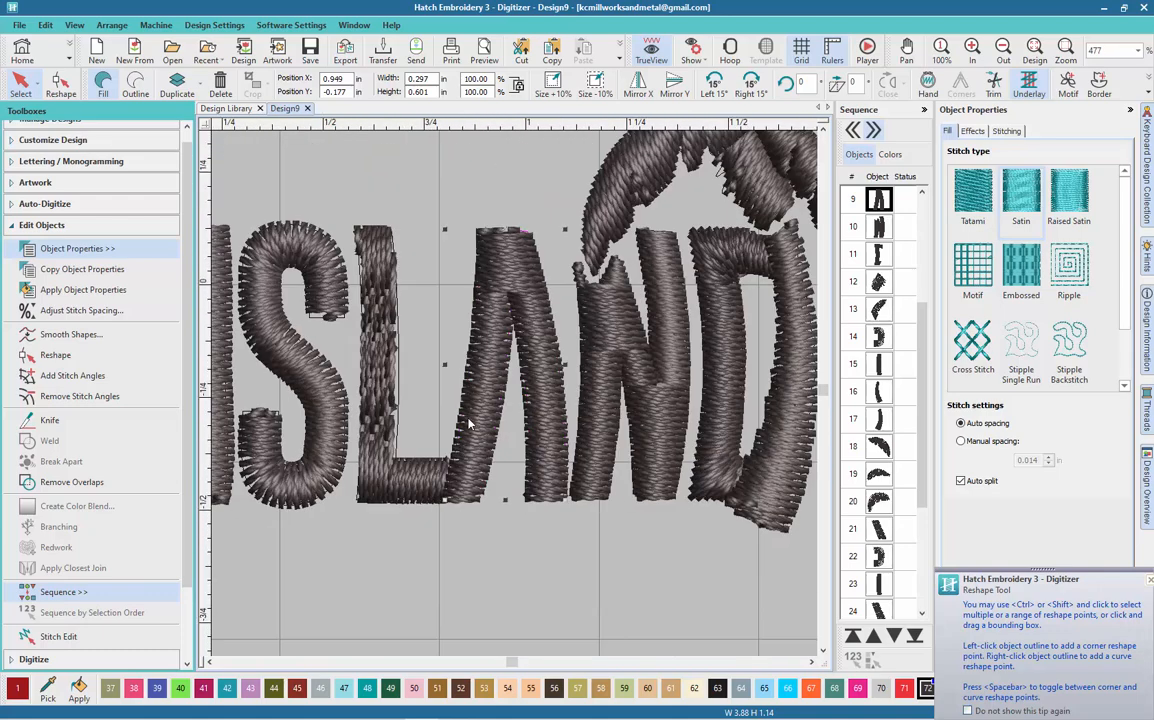
left_click(424, 483)
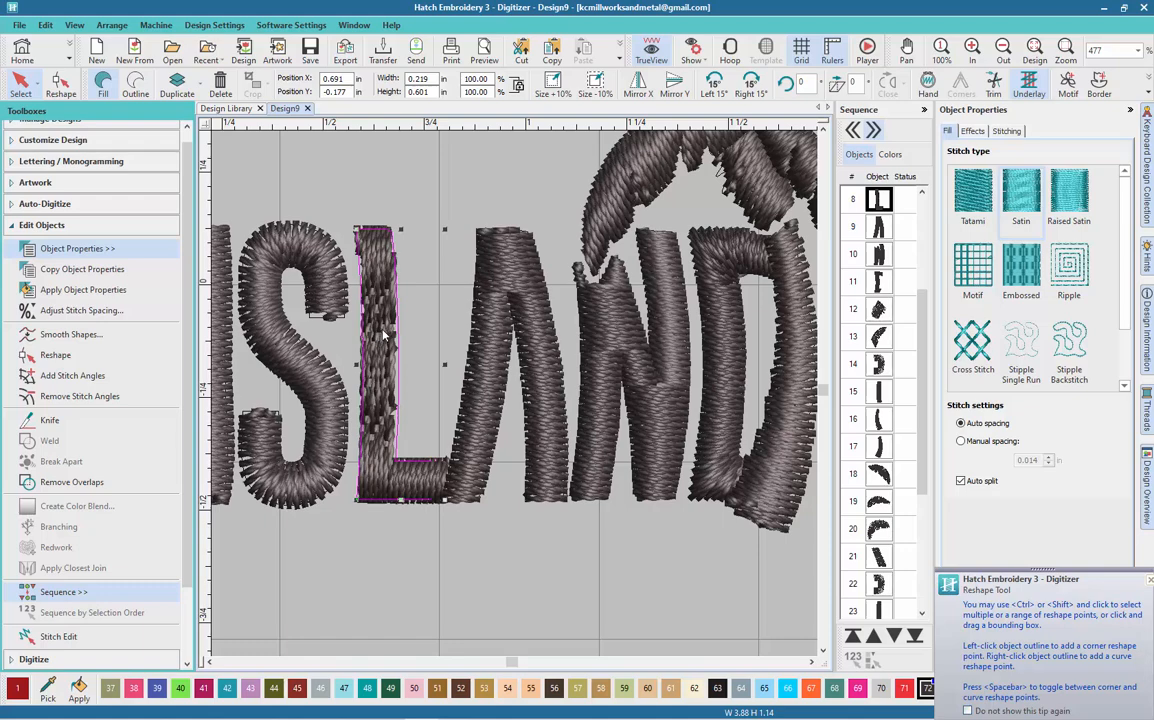
left_click(60, 84)
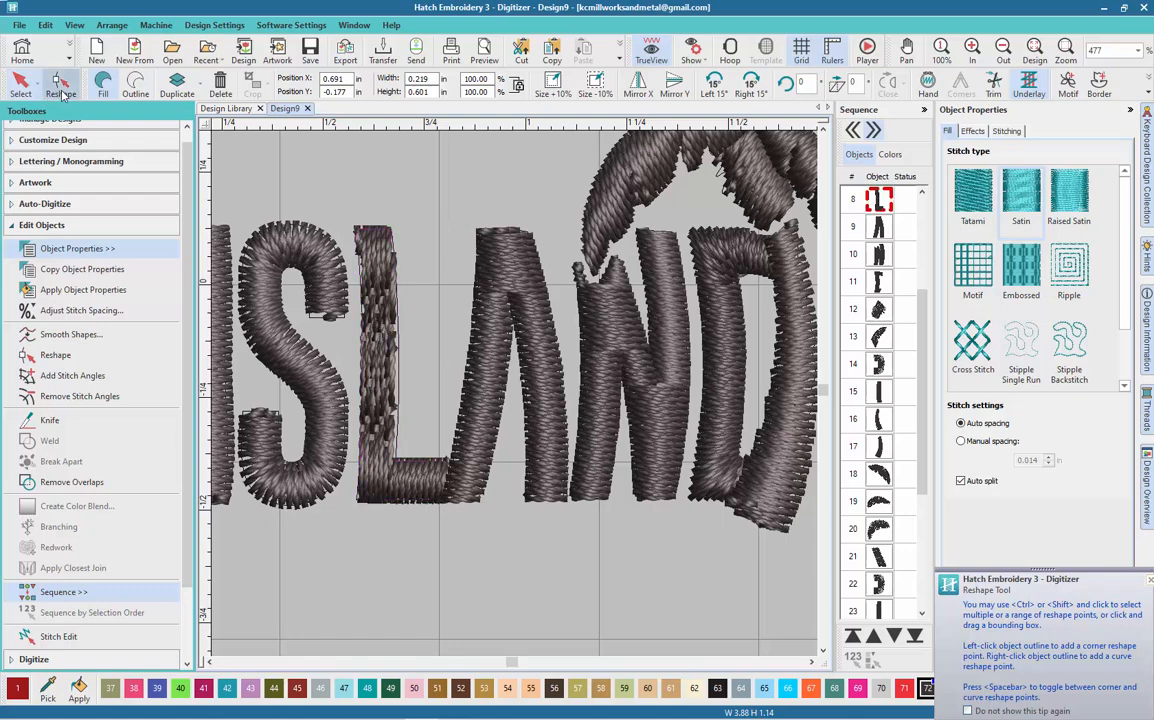
left_click(96, 376)
scroll(350, 502, "up", 1)
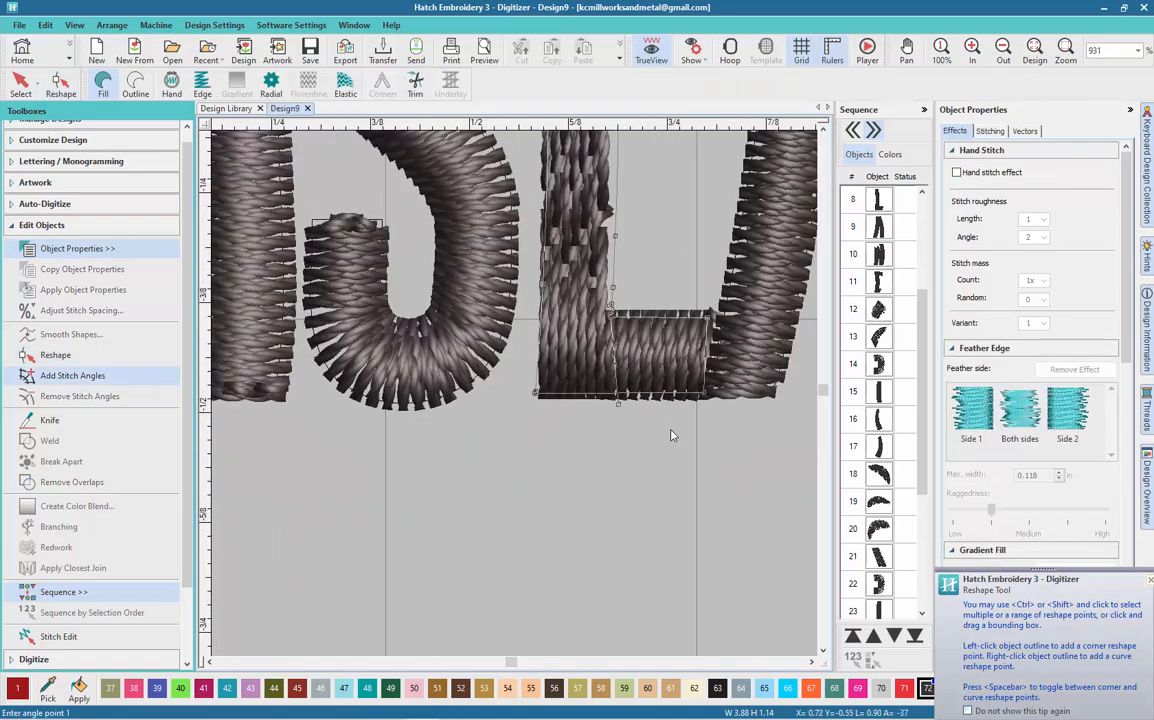
left_click(618, 409)
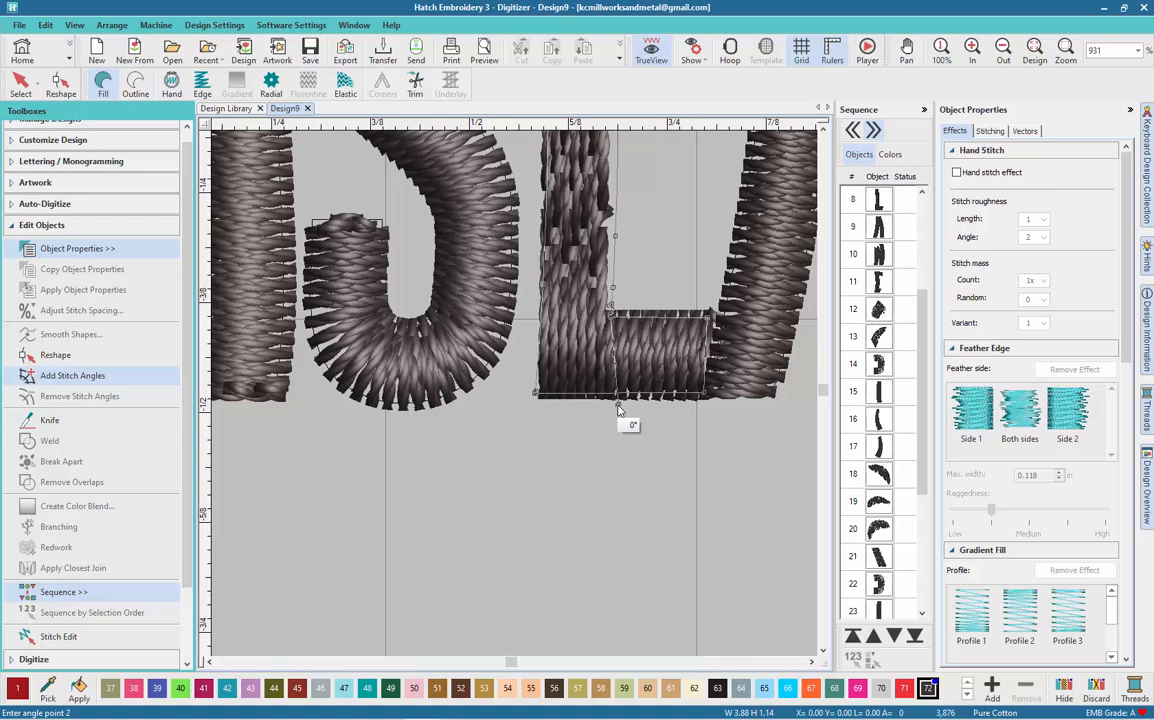
left_click(608, 399)
left_click(60, 82)
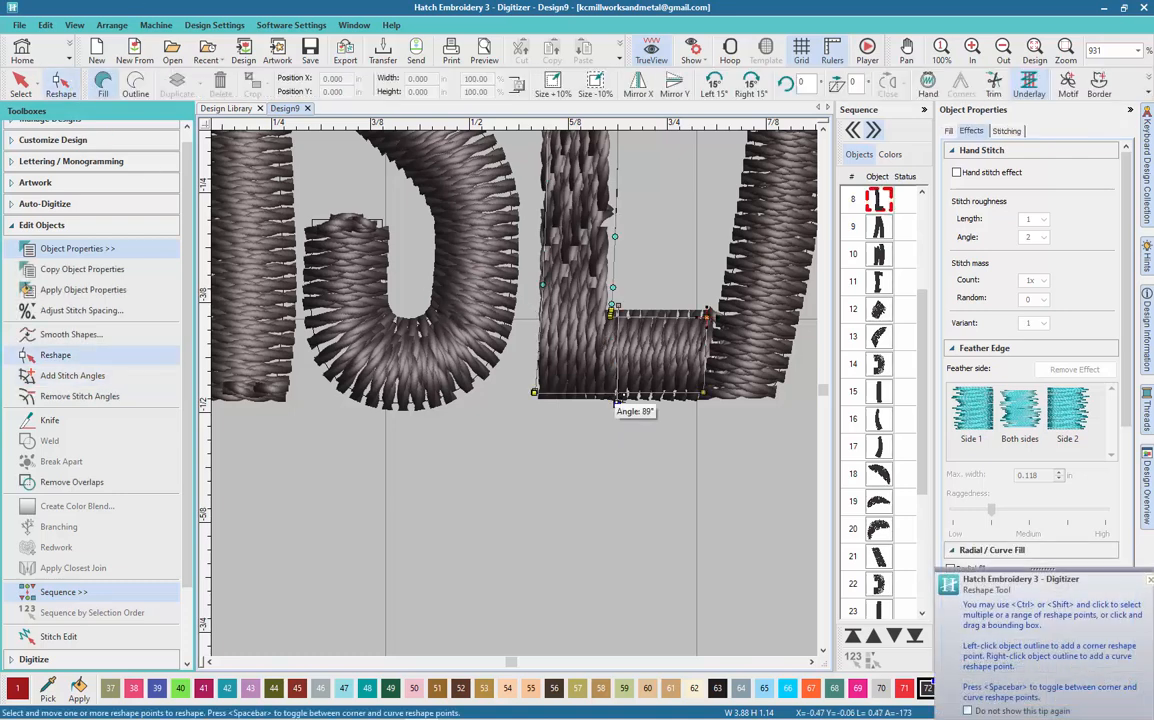
- Reposition both ends of the L's new stitch angle so it runs diagonally from the inner corner to the outer bottom corner
left_click_drag(519, 422, 539, 400)
left_click_drag(617, 309, 632, 282)
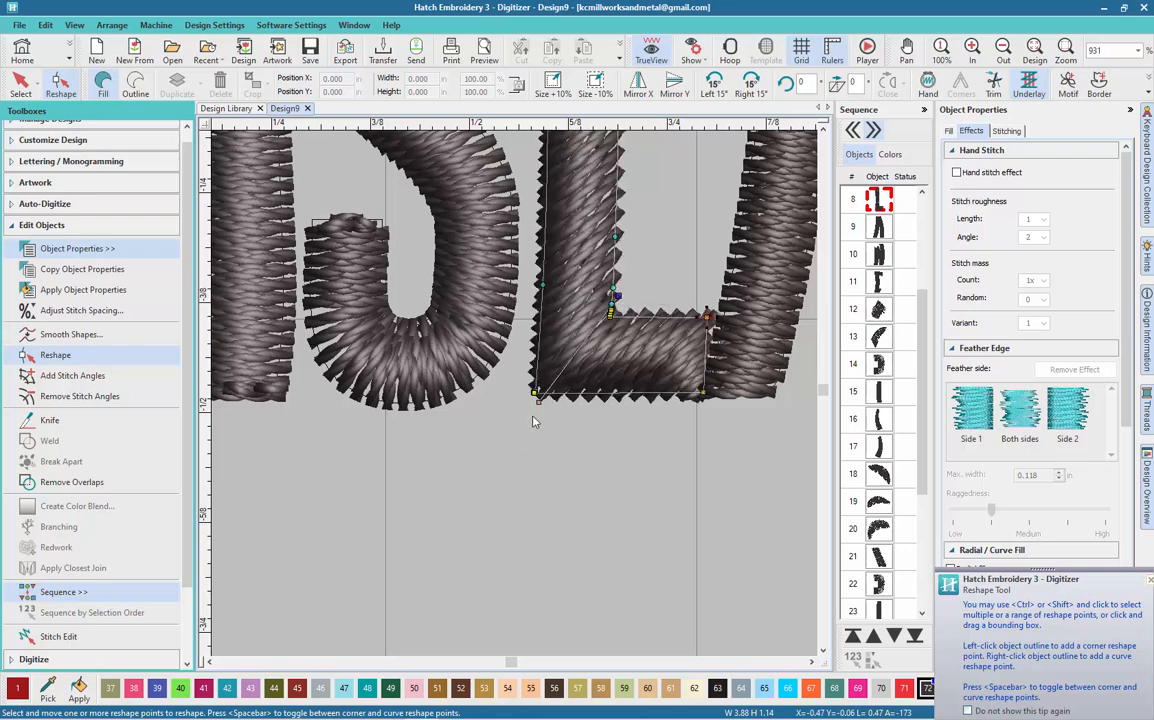
mouse_move(536, 398)
left_mouse_down()
mouse_move(519, 376)
mouse_move(515, 392)
mouse_move(528, 399)
left_mouse_up()
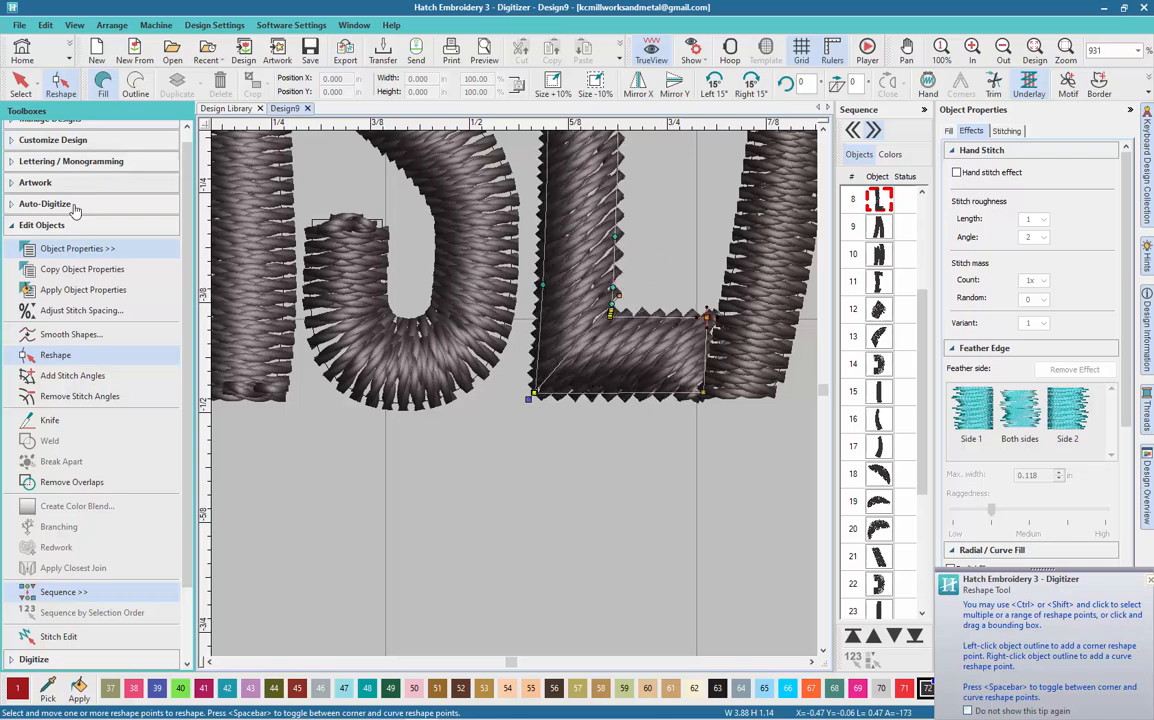
- Add two near-vertical stitch angles across the L's foot, one near the inner corner and one near the foot's right end
left_click(84, 378)
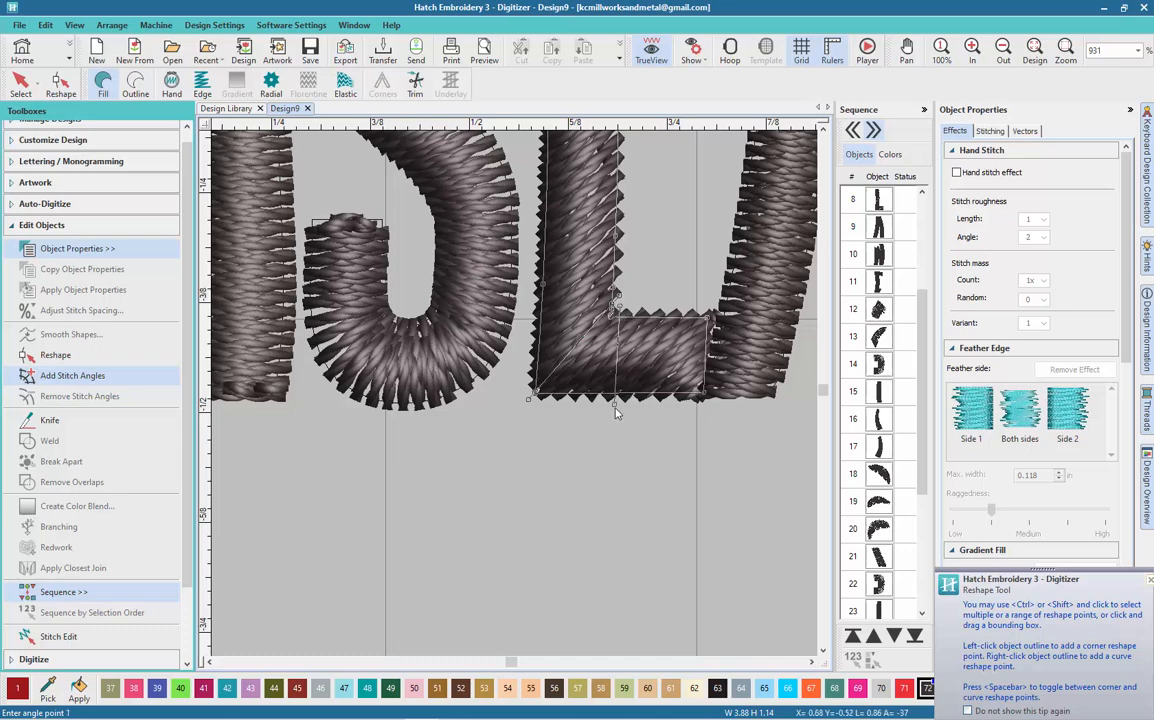
left_click(686, 280)
left_click(676, 409)
key("Return")
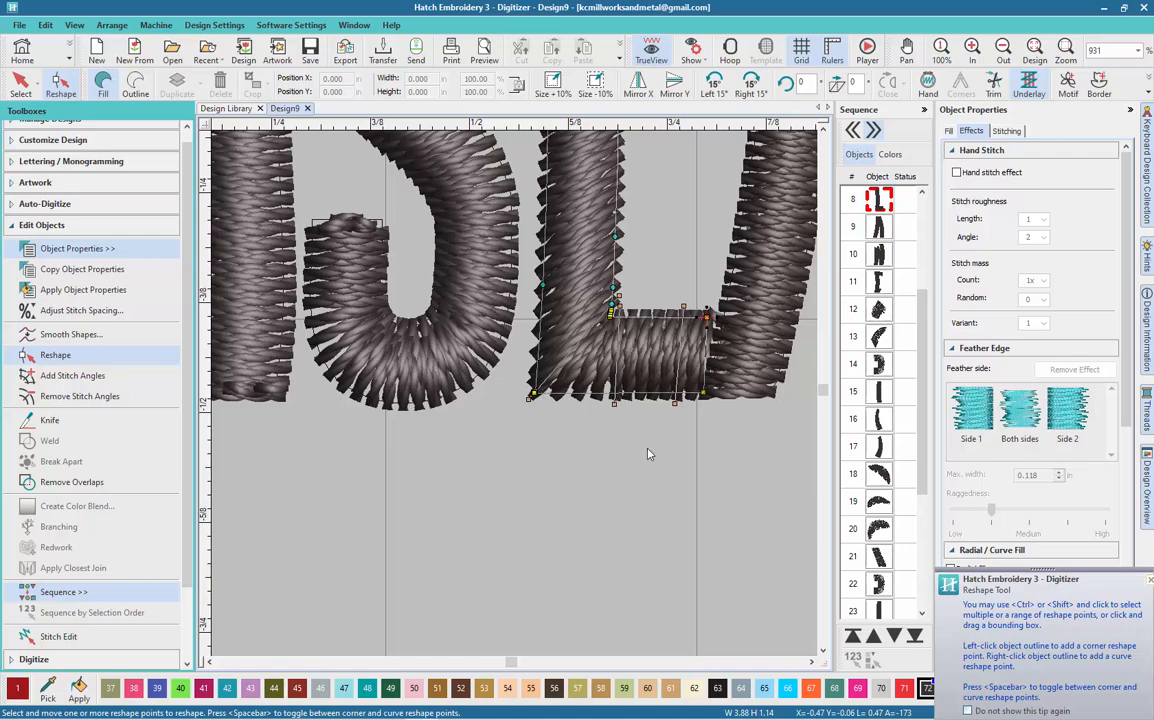
- Add three nearly level stitch angles across the L's stem, spaced from just above the corner to the upper part
scroll(647, 455, "down", 3)
scroll(525, 447, "up", 2)
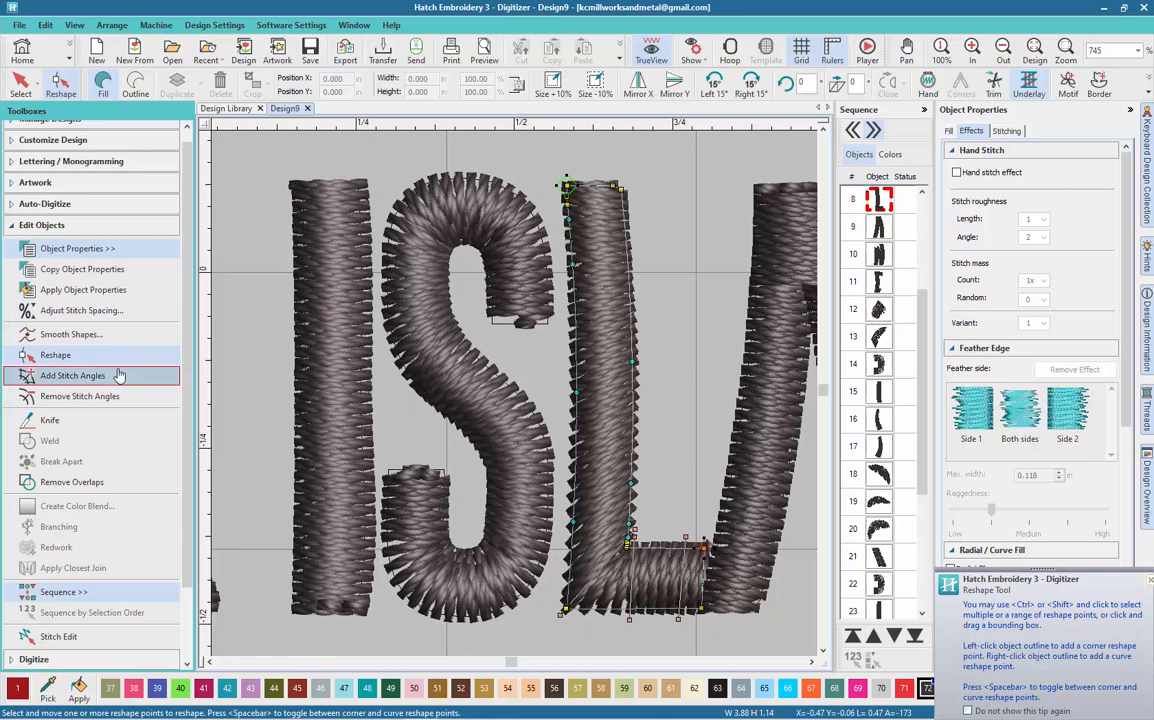
left_click(157, 375)
left_click(655, 508)
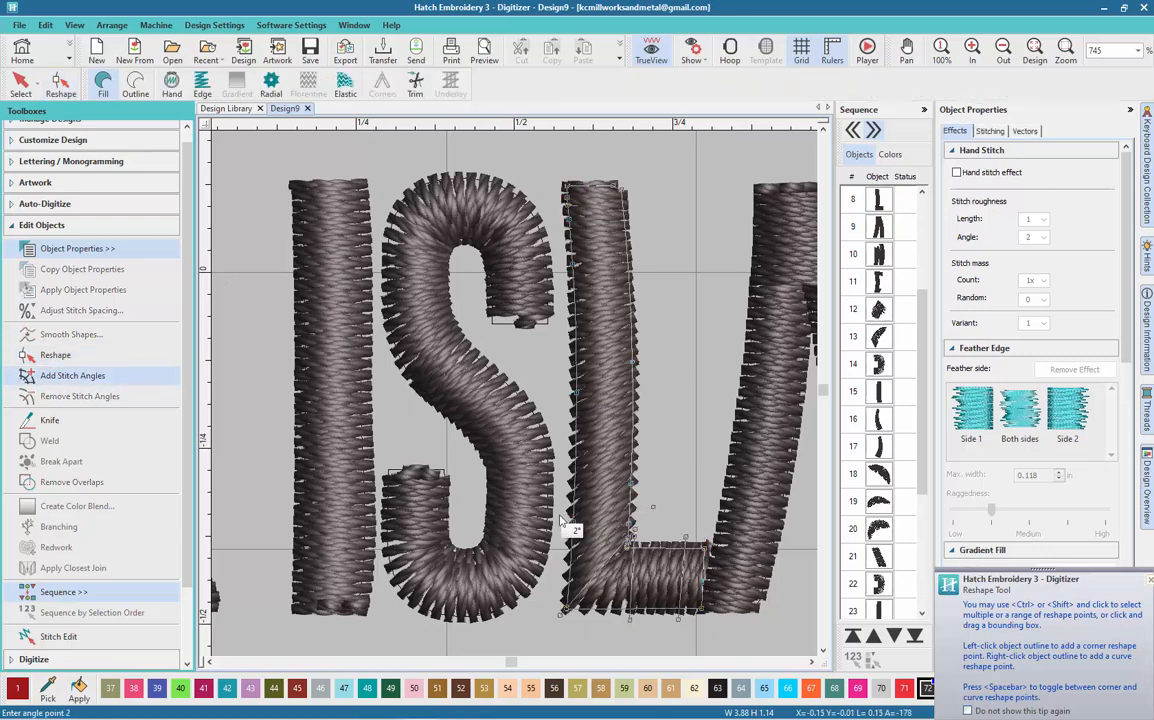
left_click(563, 523)
left_click(656, 453)
left_click(509, 448)
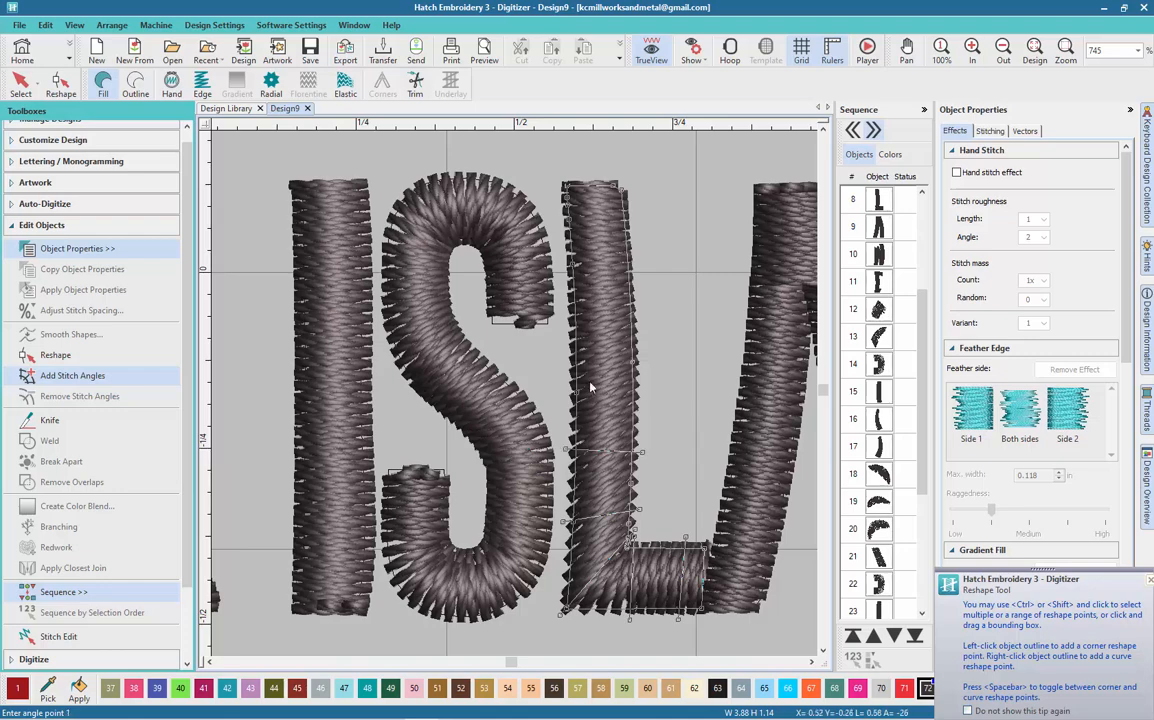
left_click(638, 324)
left_click(576, 328)
key("Return")
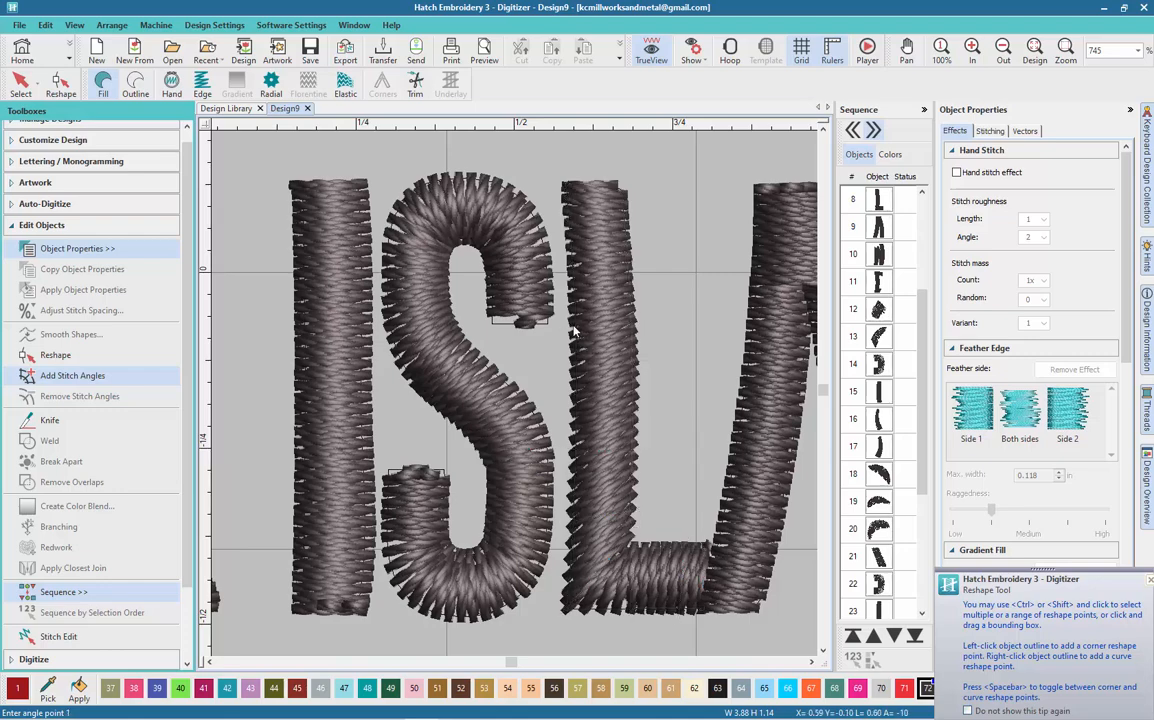
- Lower the left end of the L's bottommost stem stitch angle so it slants toward the corner
scroll(573, 568, "up", 2)
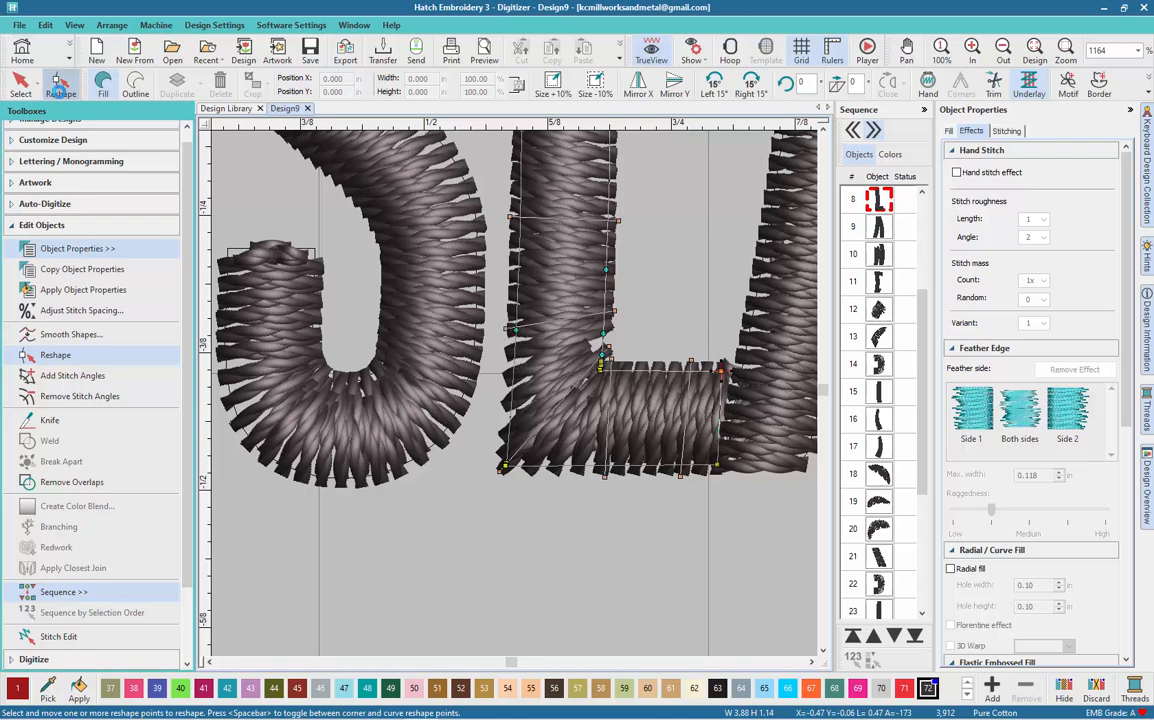
left_click_drag(508, 329, 505, 385)
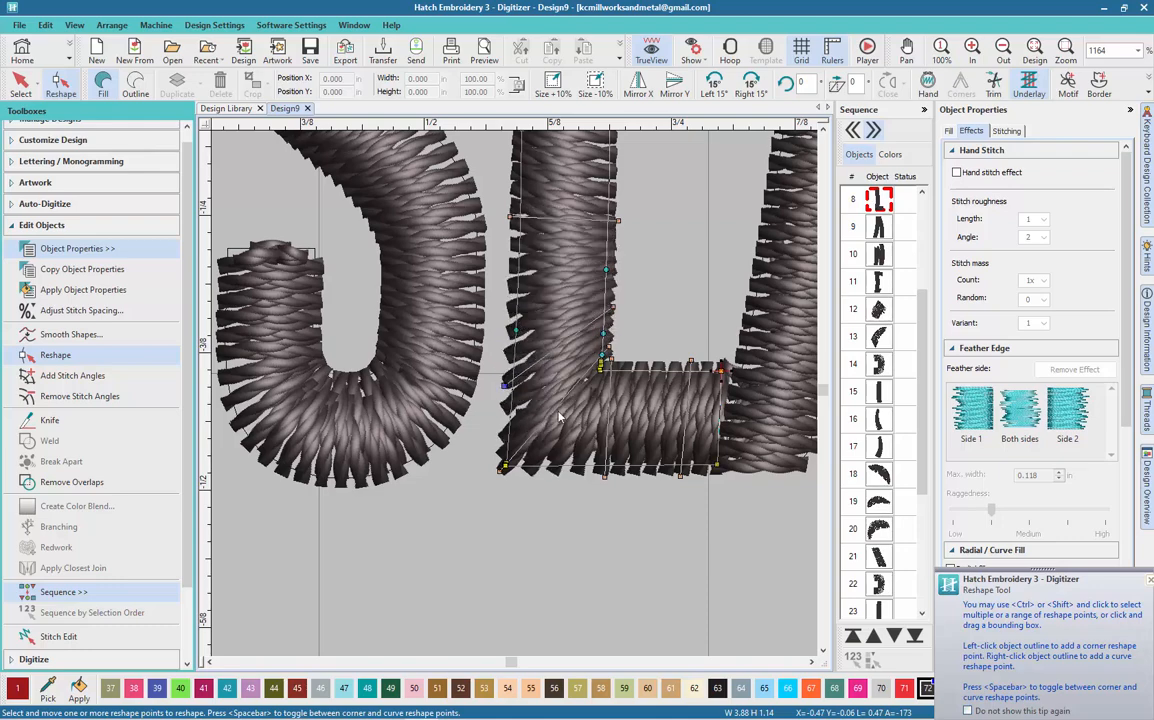
scroll(508, 342, "down", 3)
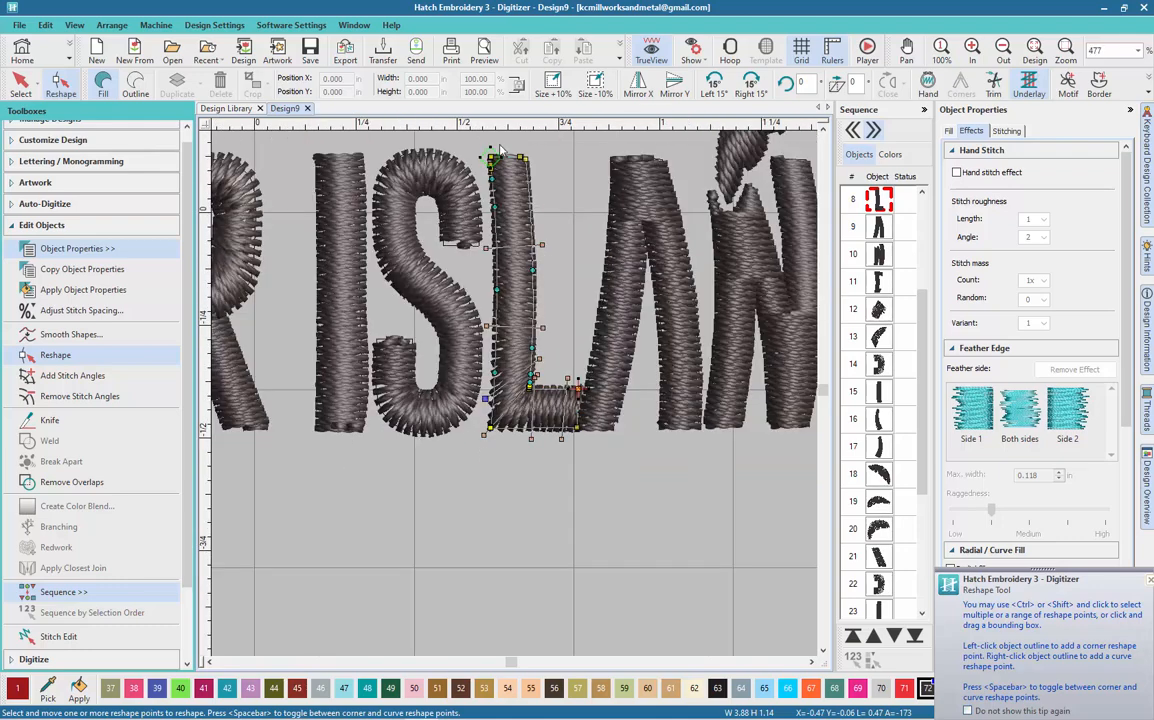
- Square the top of the L's stem by moving its clipped outline point out to the upper right corner, and finish reshaping
scroll(500, 149, "up", 6)
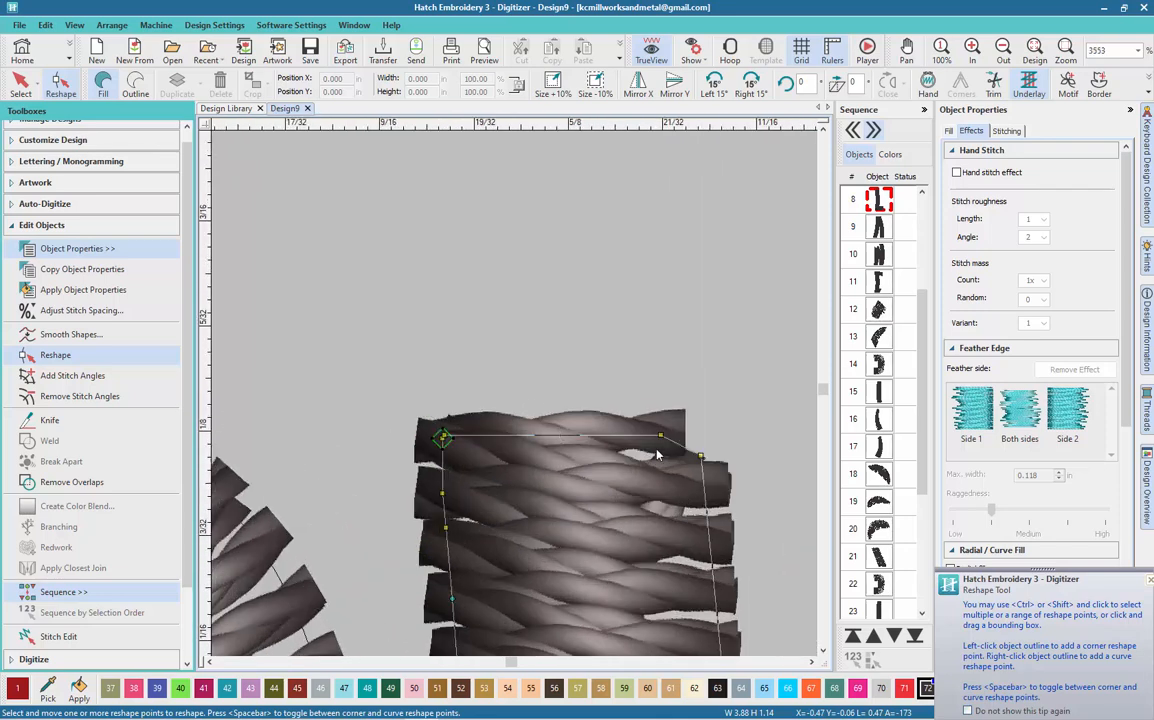
left_click_drag(659, 435, 699, 431)
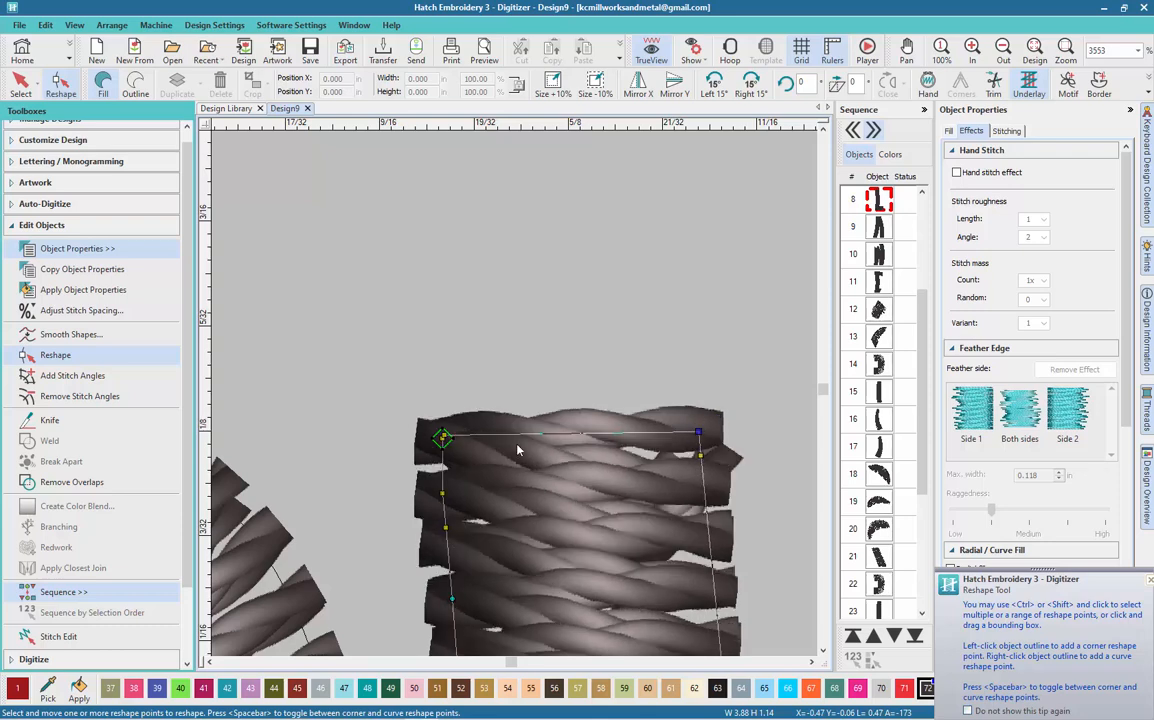
scroll(463, 353, "down", 4)
scroll(515, 400, "down", 4)
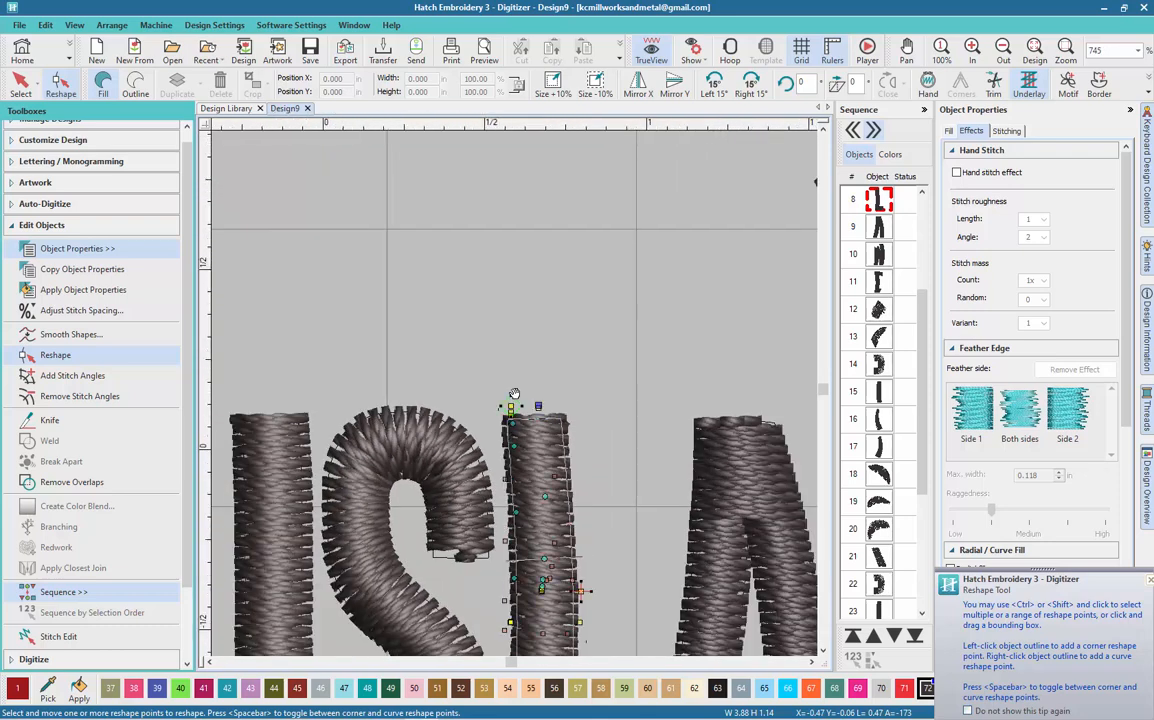
left_click(20, 82)
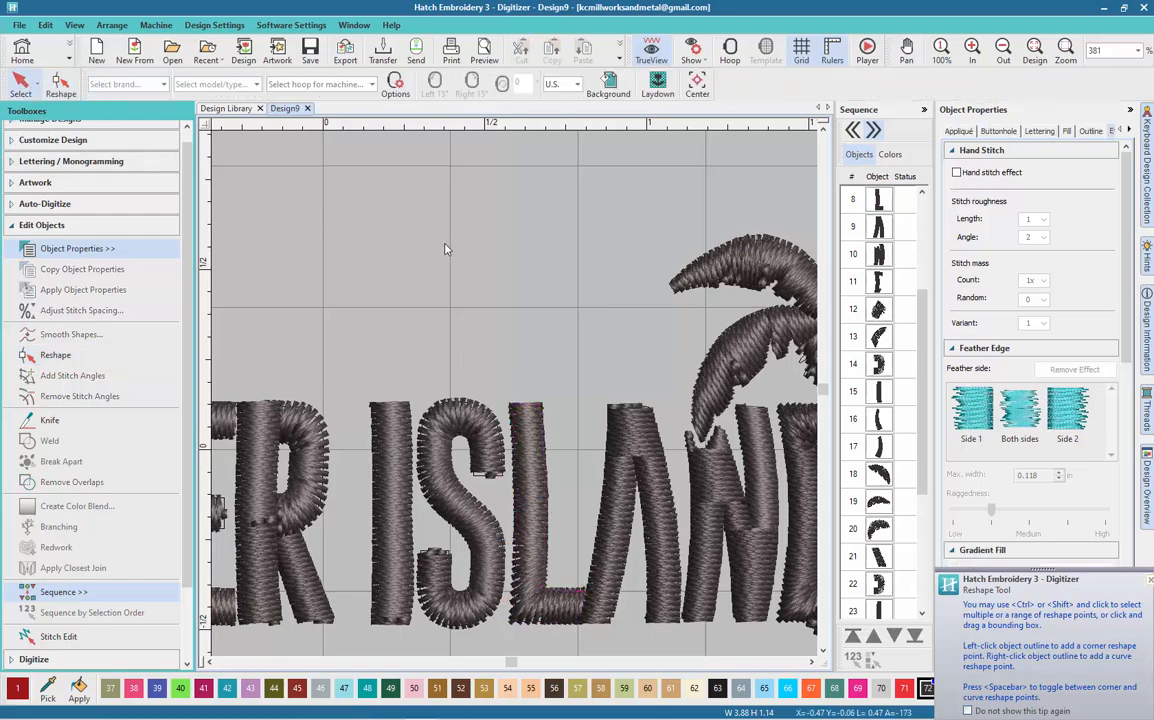
- Select the A, hide the stitch view, and display the artwork behind the lettering
scroll(445, 249, "down", 2)
scroll(440, 345, "up", 2)
scroll(430, 385, "up", 2)
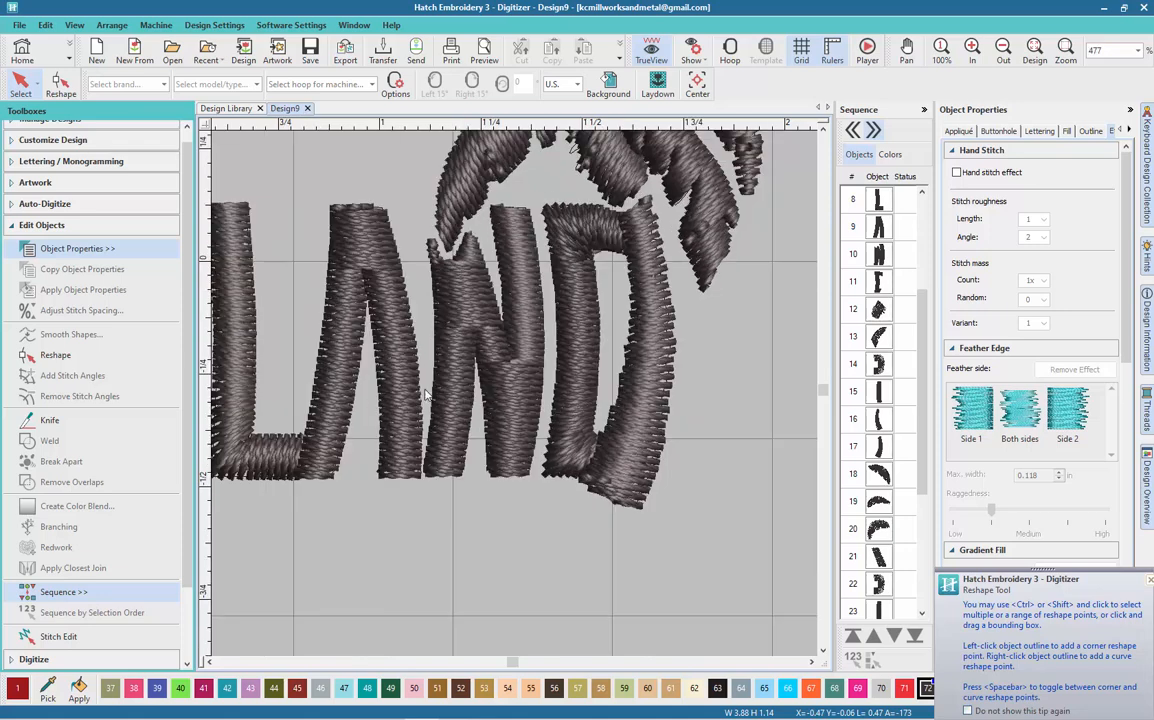
left_click(418, 393)
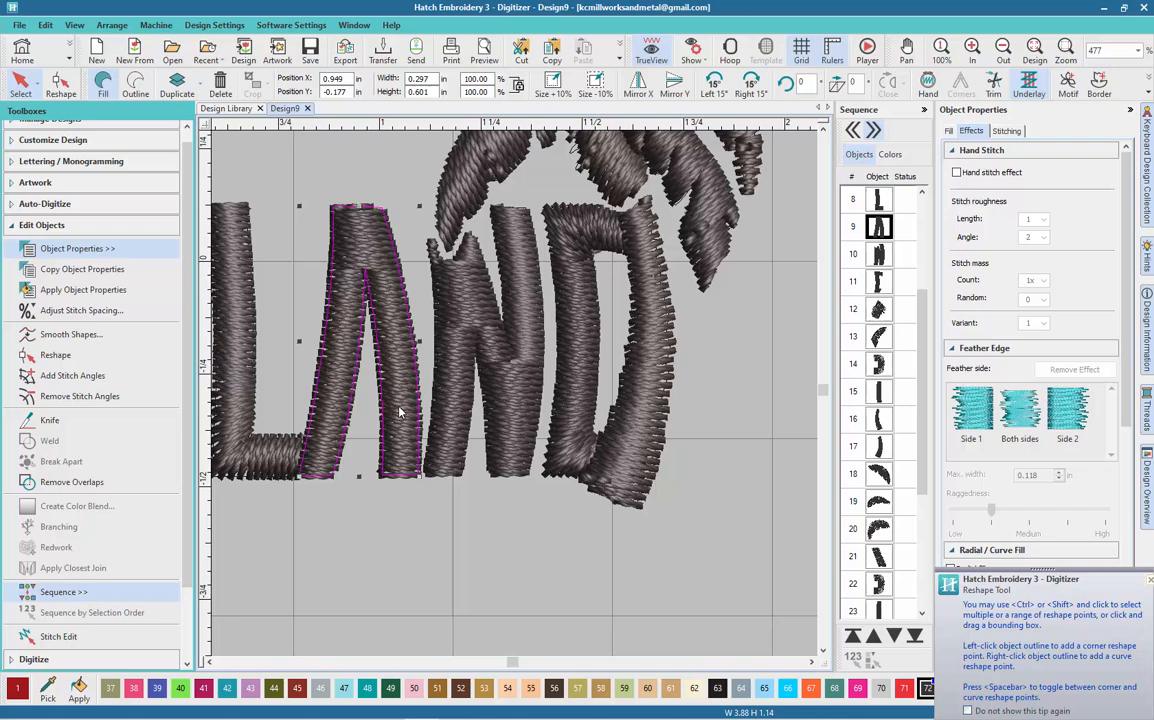
key("s")
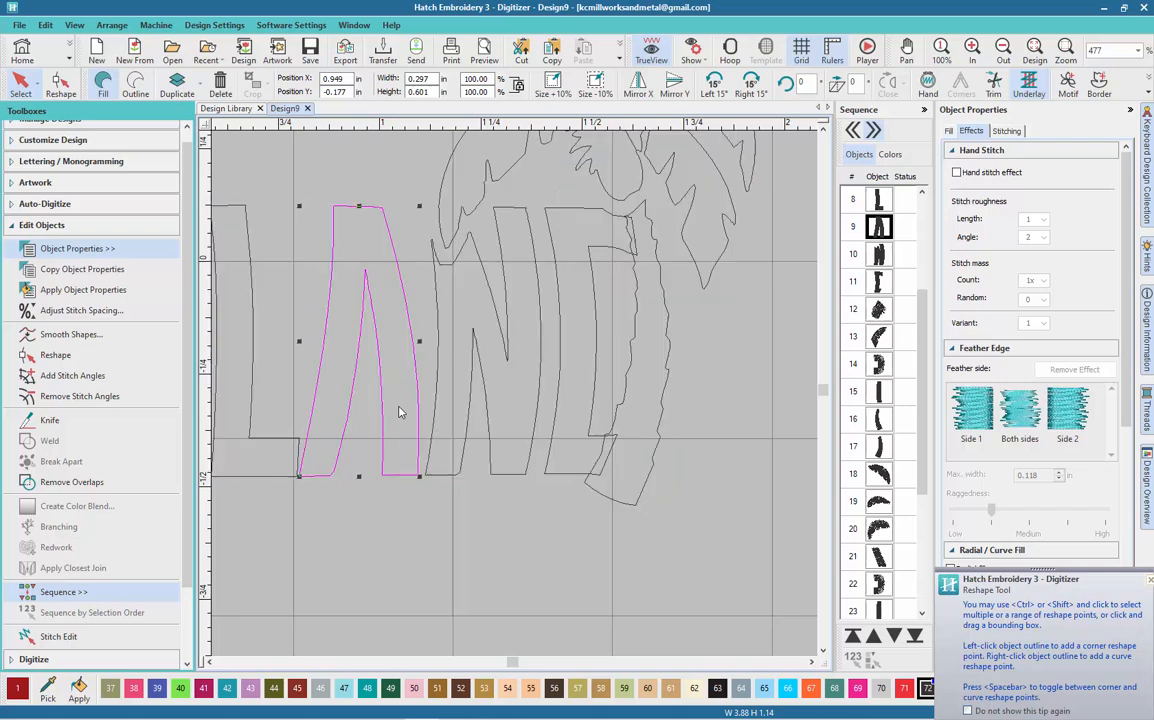
key("d")
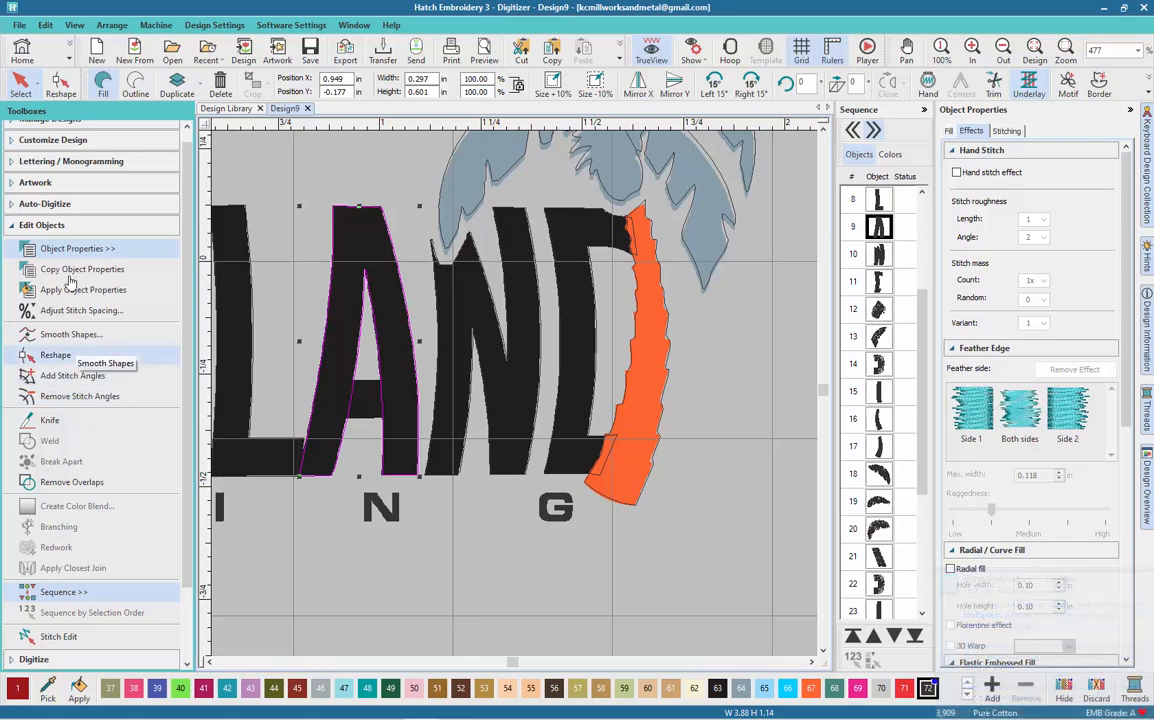
- Digitize a four-cornered closed shape over the artwork's A crossbar, slightly overlapping both legs, and generate its satin stitches
left_click(14, 226)
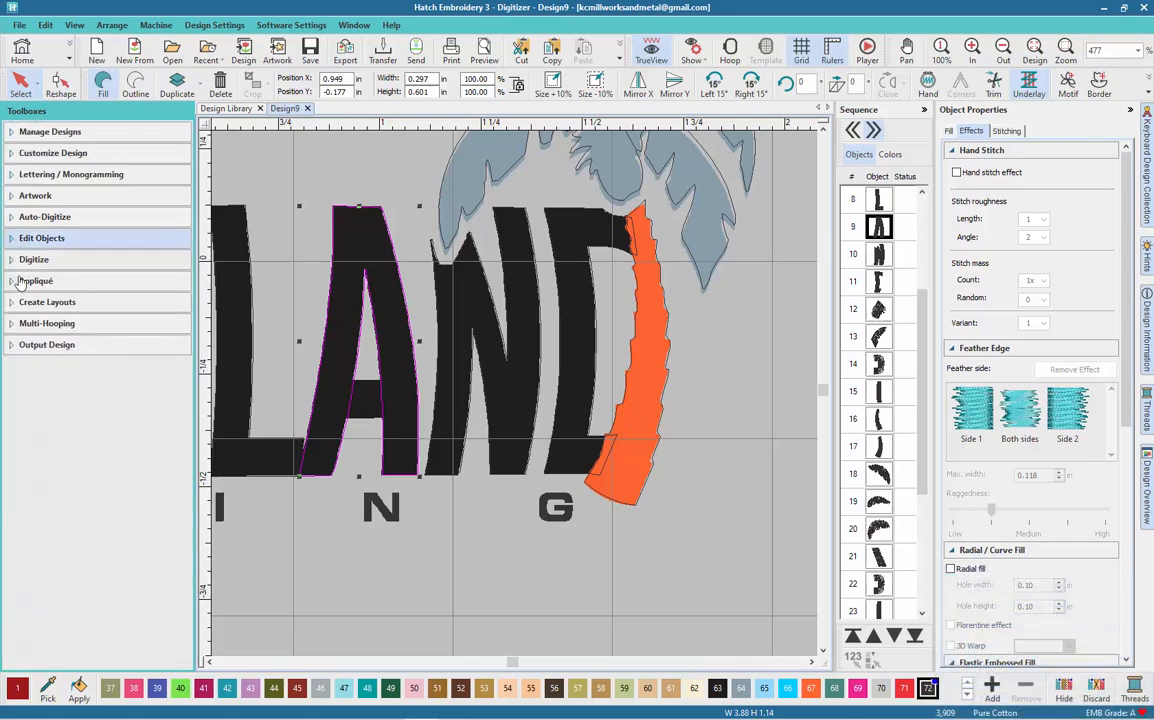
left_click(14, 257)
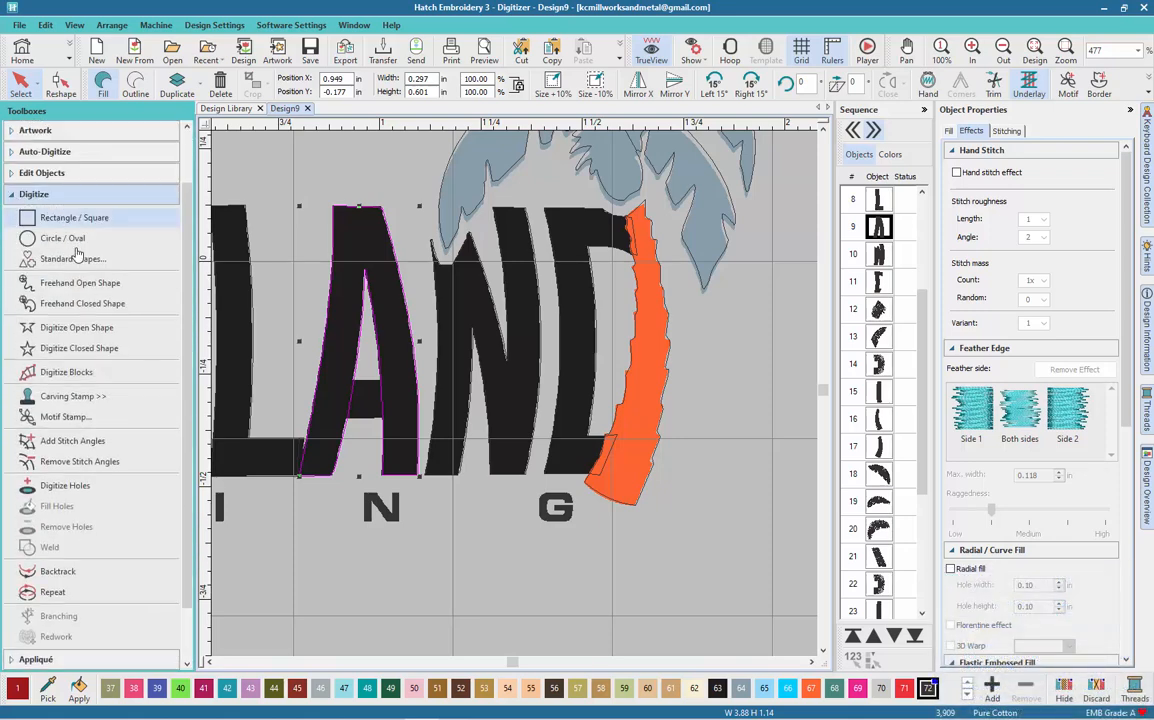
left_click(88, 350)
scroll(338, 436, "up", 1)
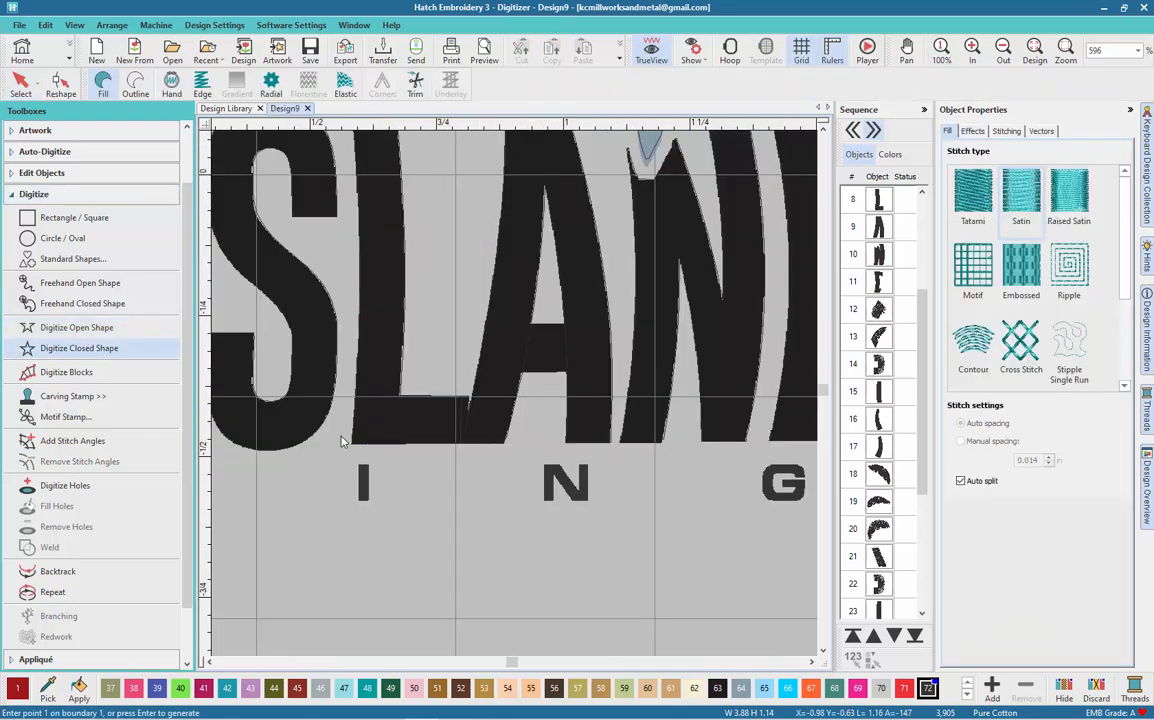
left_click(505, 371)
left_click(580, 371)
left_click(576, 324)
left_click(516, 324)
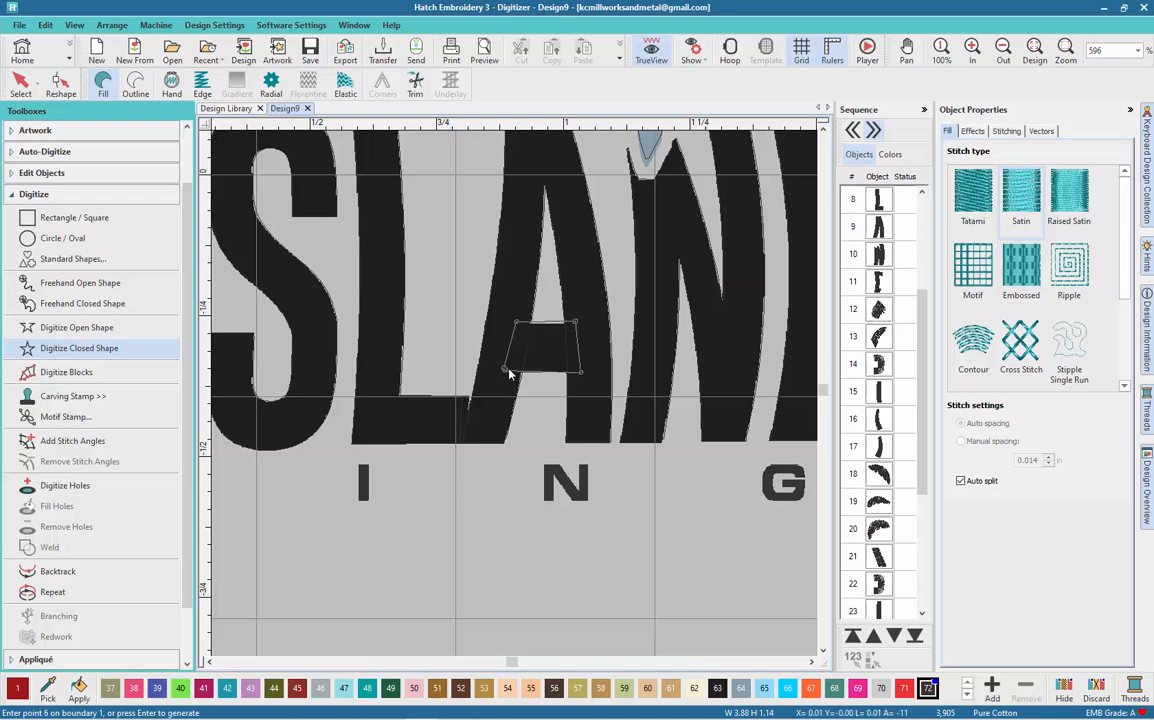
key("Return")
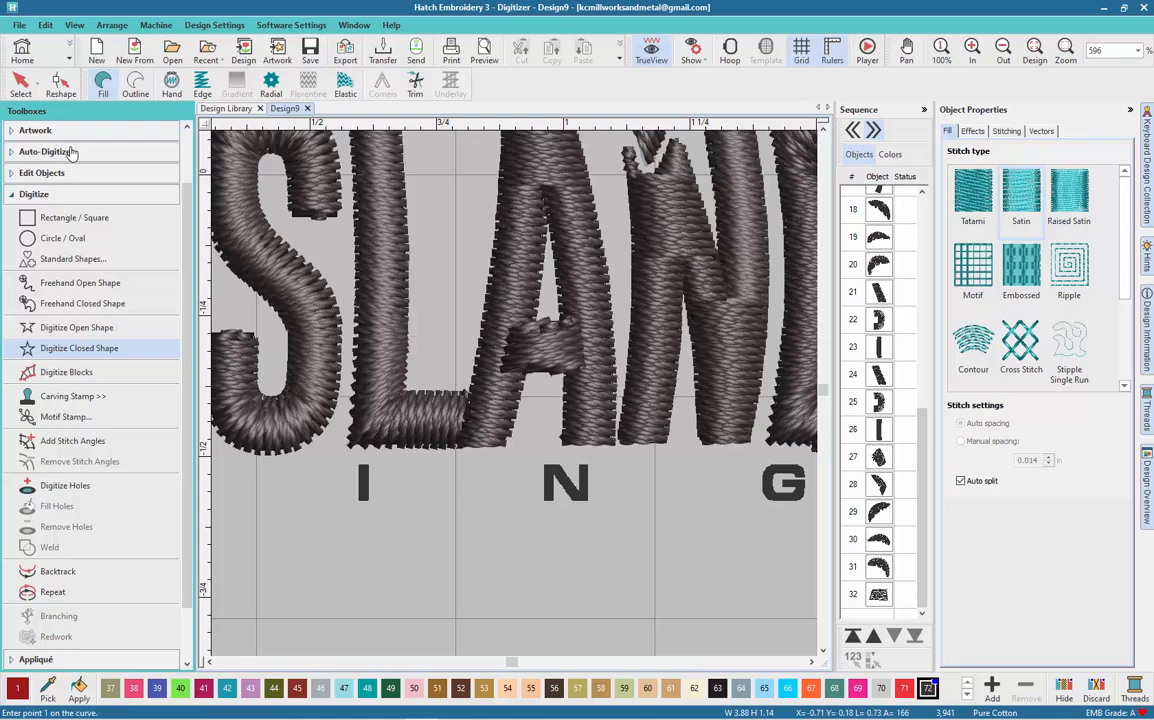
- Move the crossbar's stitch angle end below the A's right leg so the angle runs nearly vertical, and select the A
left_click(60, 84)
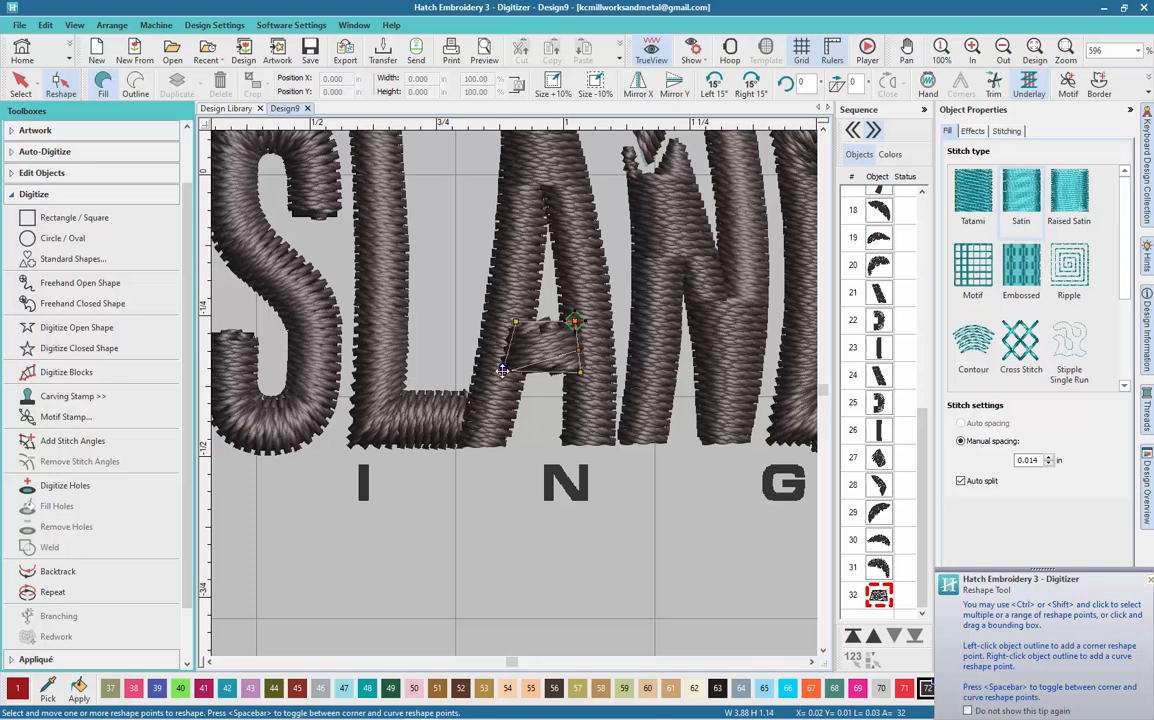
left_click_drag(503, 370, 578, 420)
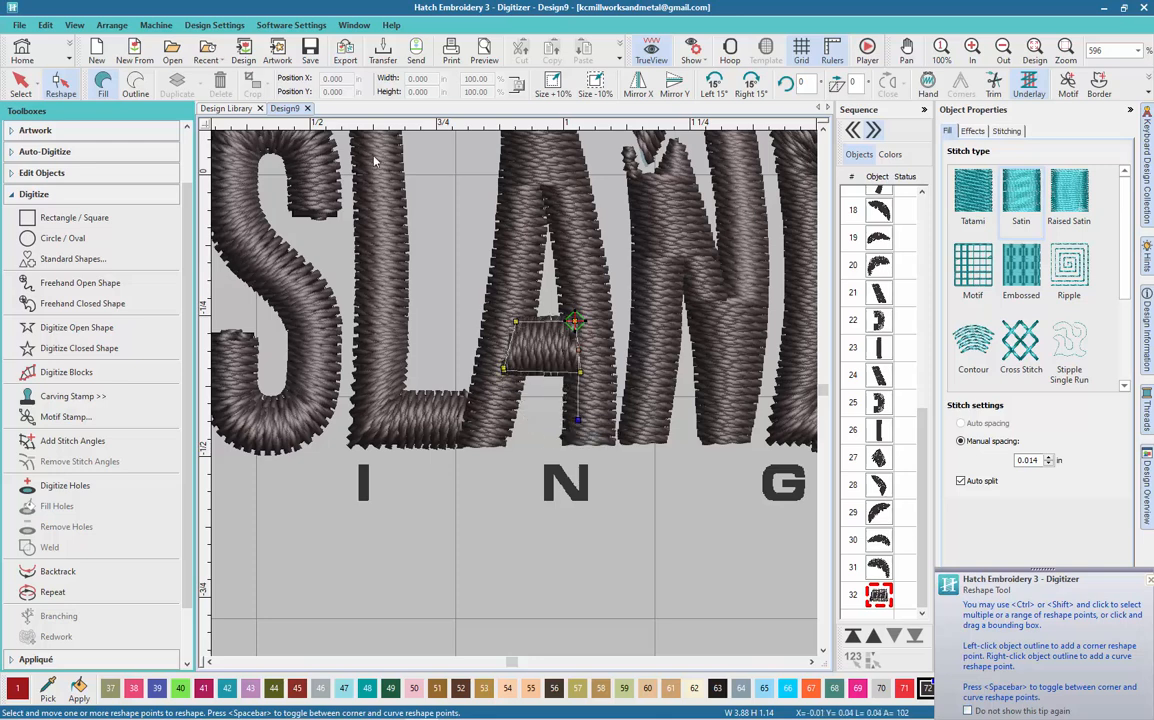
key("Escape")
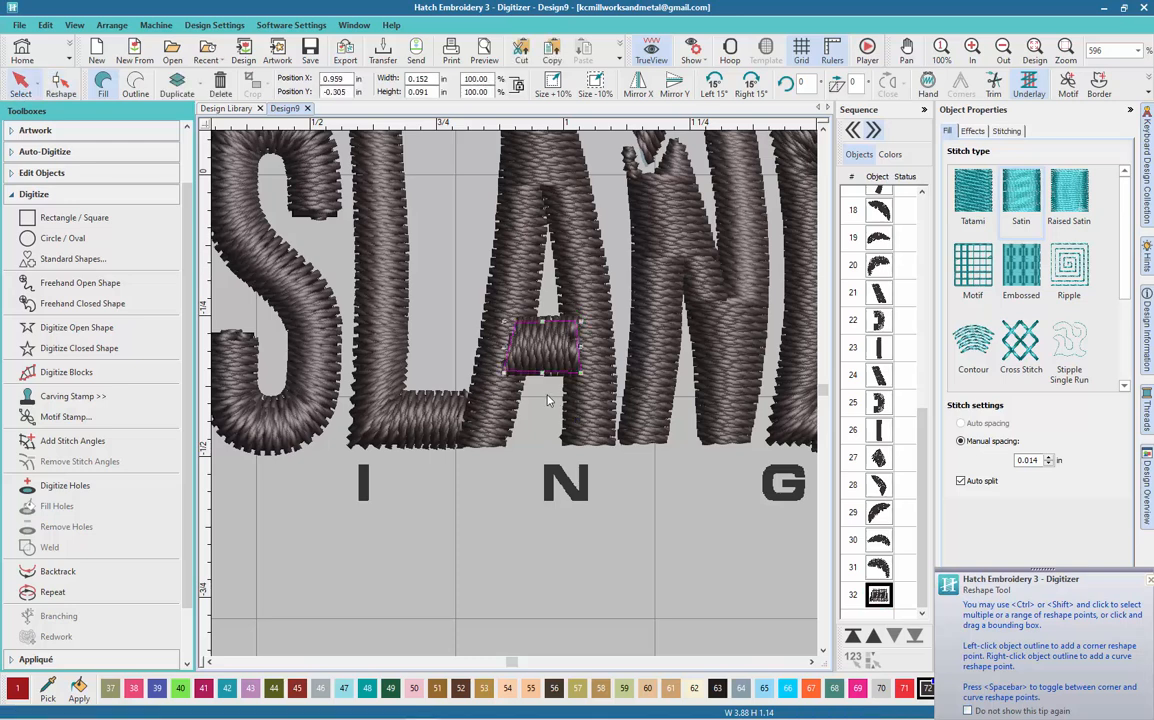
left_click(598, 400)
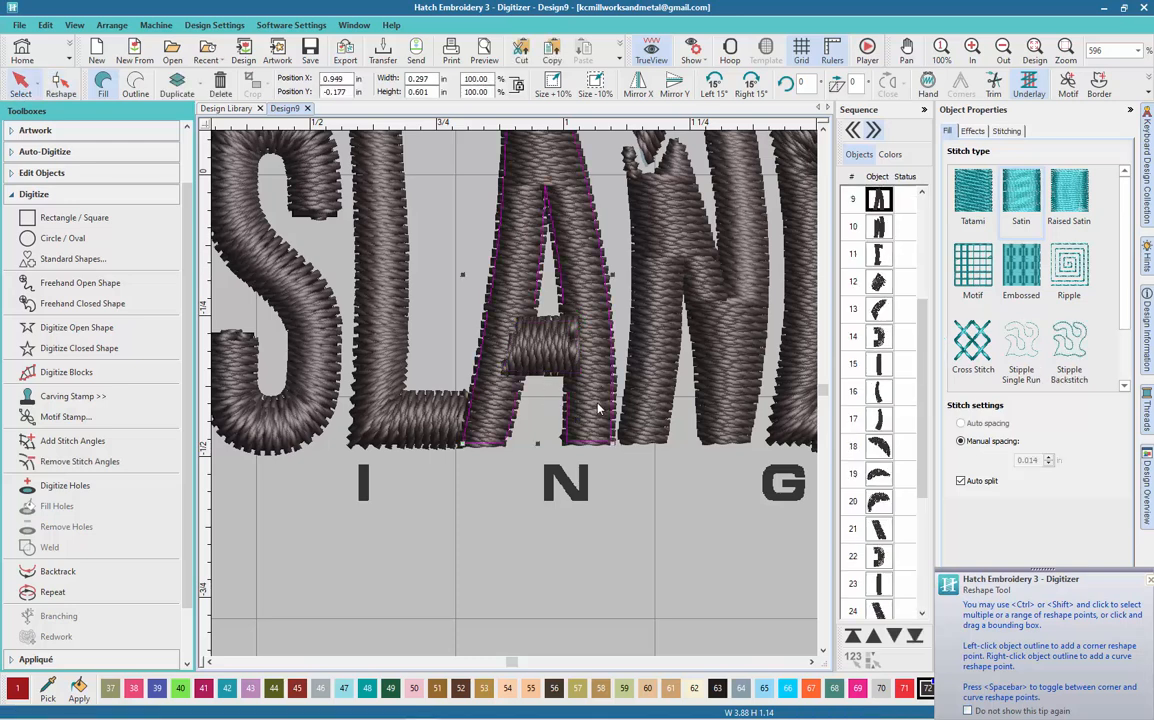
- Select the A's crossbar in ISLAND and move it up the stitching sequence to directly before the A
left_click(538, 365)
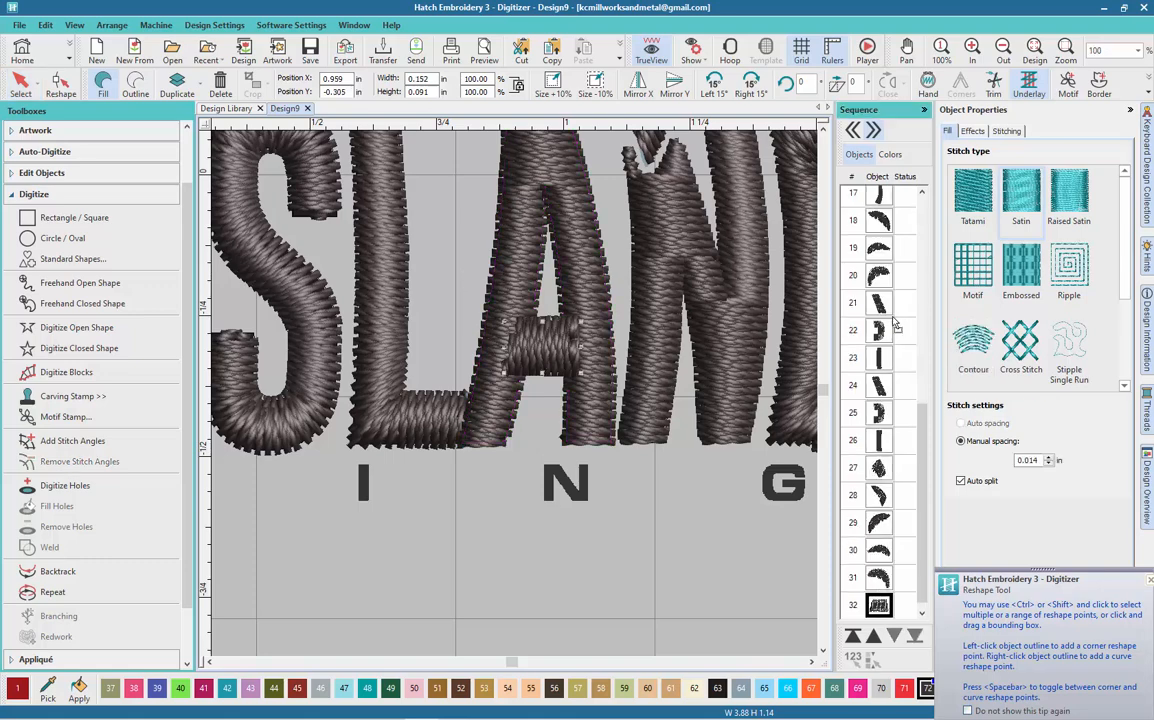
left_click_drag(890, 207, 890, 212)
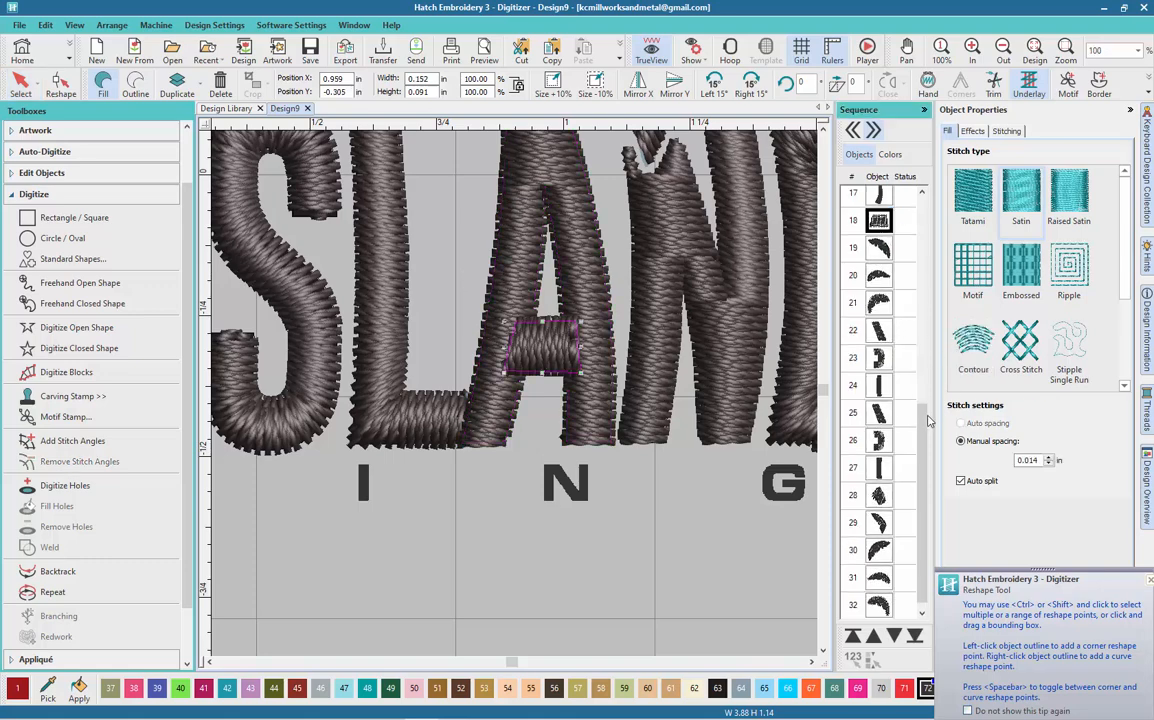
scroll(884, 513, "up", 4)
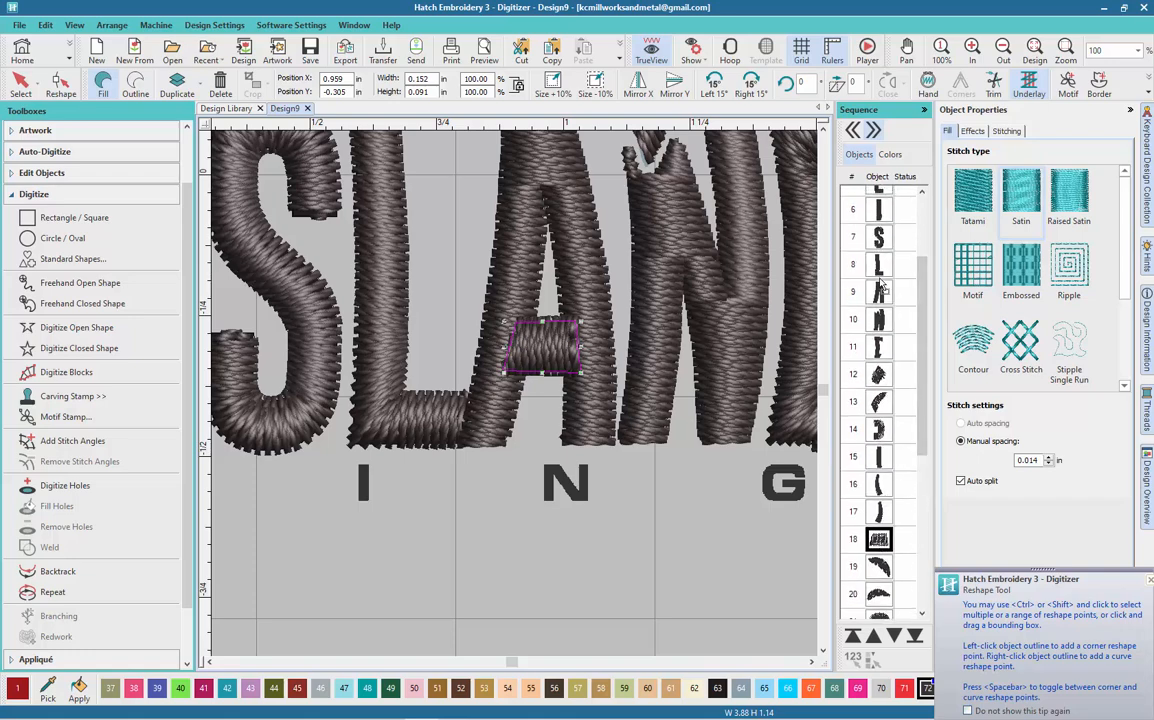
left_click_drag(881, 289, 880, 292)
left_click(646, 494)
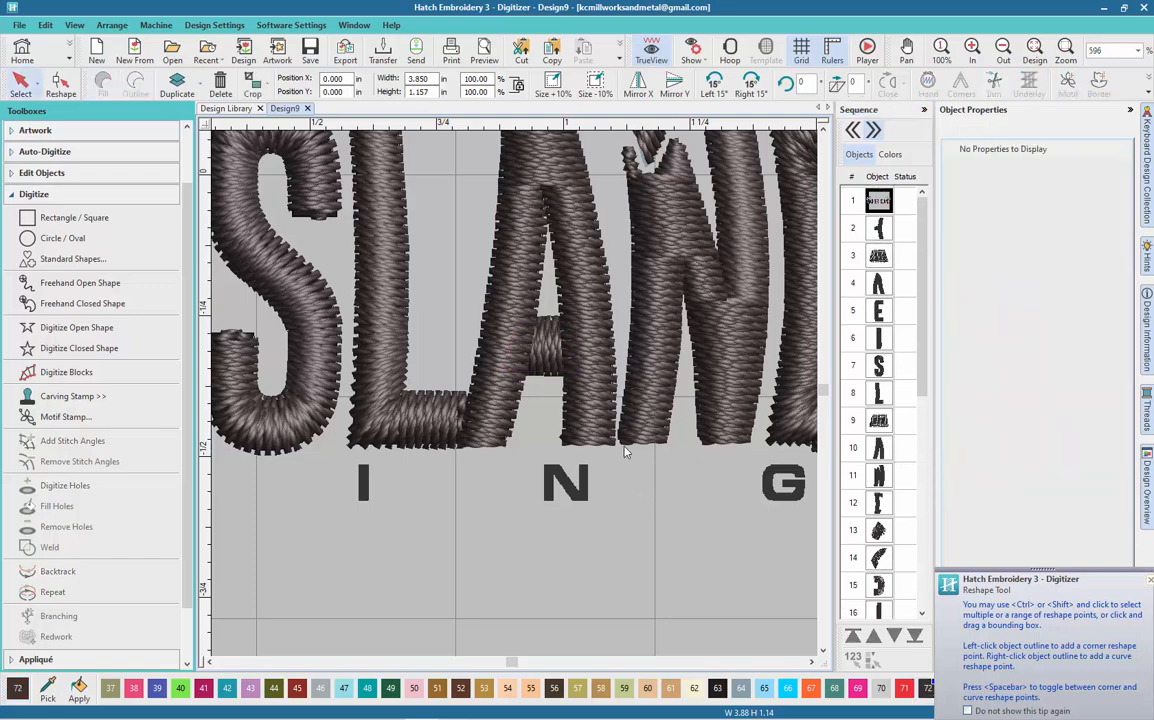
- Hide the artwork behind the embroidery so only the stitched objects show
scroll(622, 450, "down", 6)
scroll(517, 397, "up", 1)
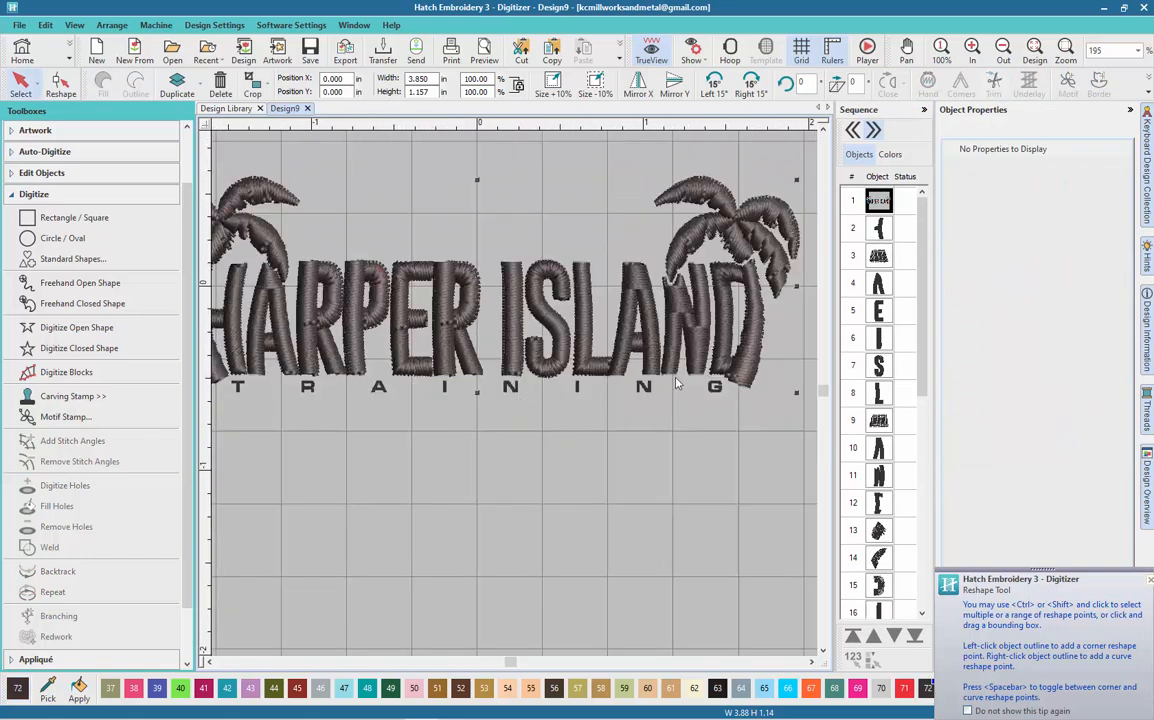
scroll(676, 383, "down", 2)
scroll(517, 397, "up", 2)
scroll(464, 353, "down", 2)
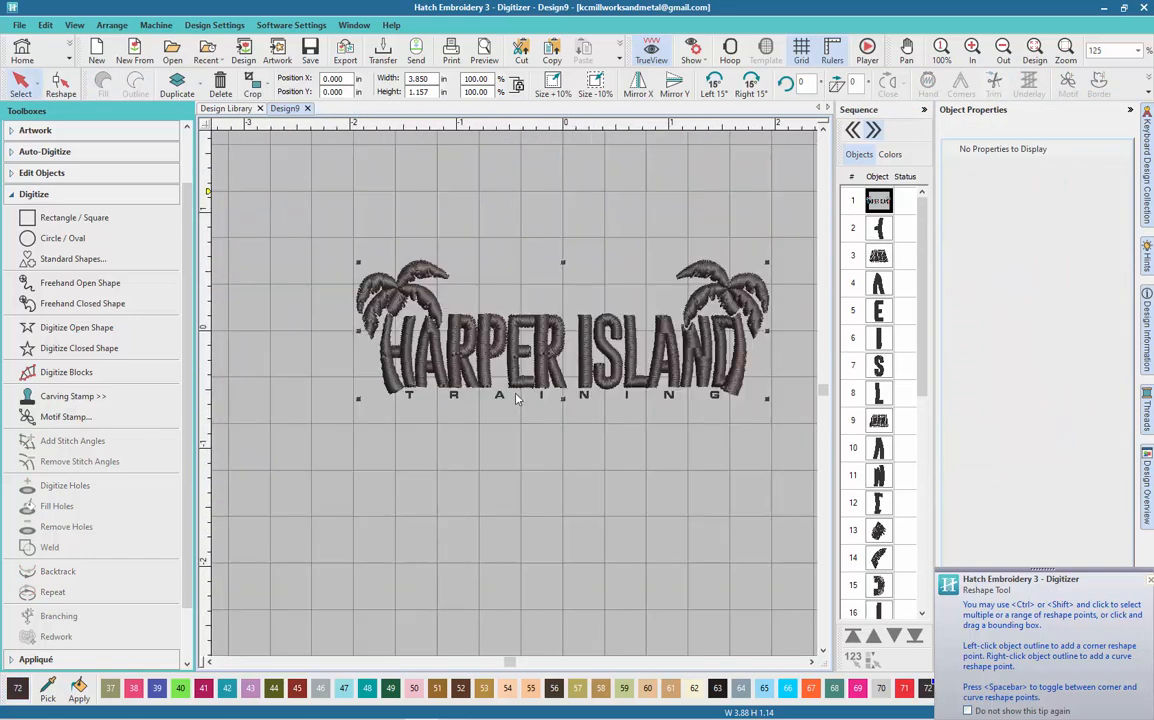
key("Delete")
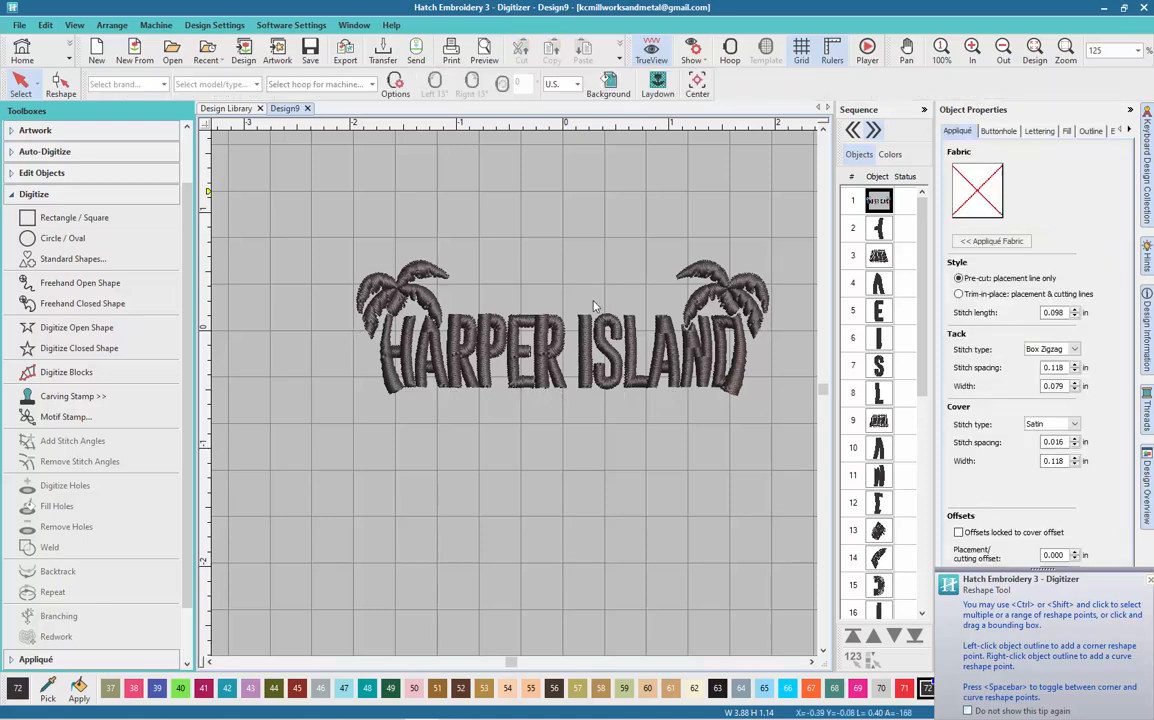
- Open up the spacing in HARPER by nudging the left palm slightly left together with HARPE, with HAR, and with HA
scroll(473, 402, "up", 1)
scroll(479, 338, "down", 2)
scroll(517, 400, "up", 1)
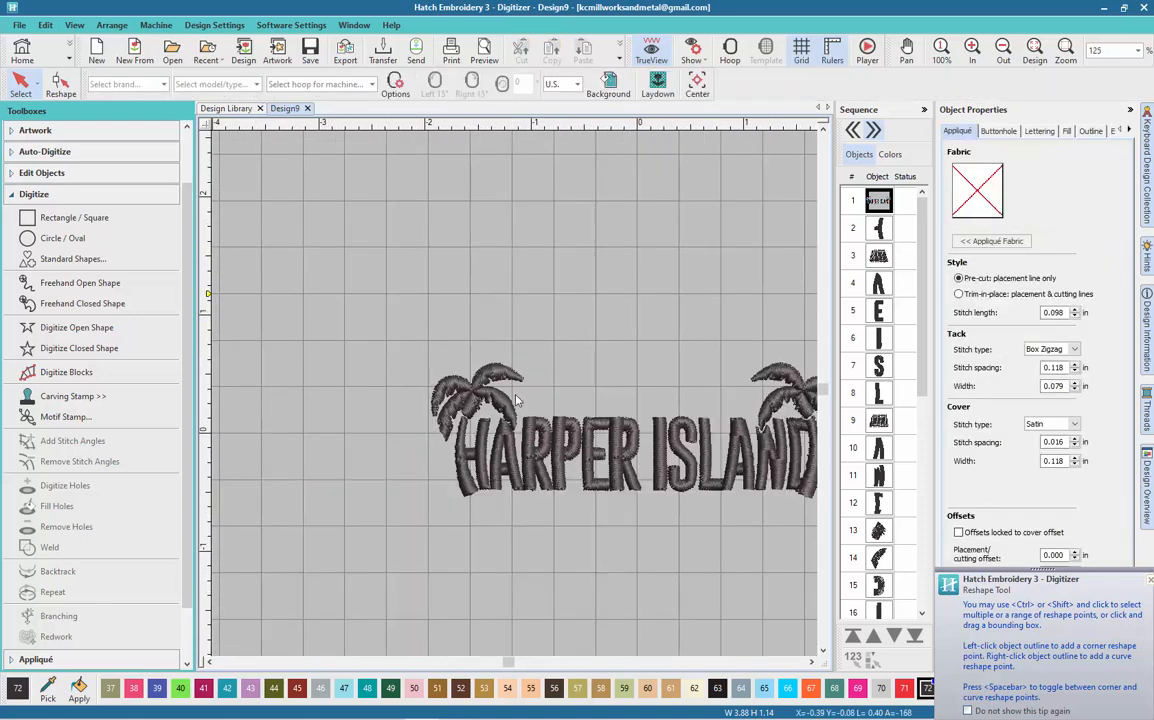
left_click_drag(391, 345, 617, 540)
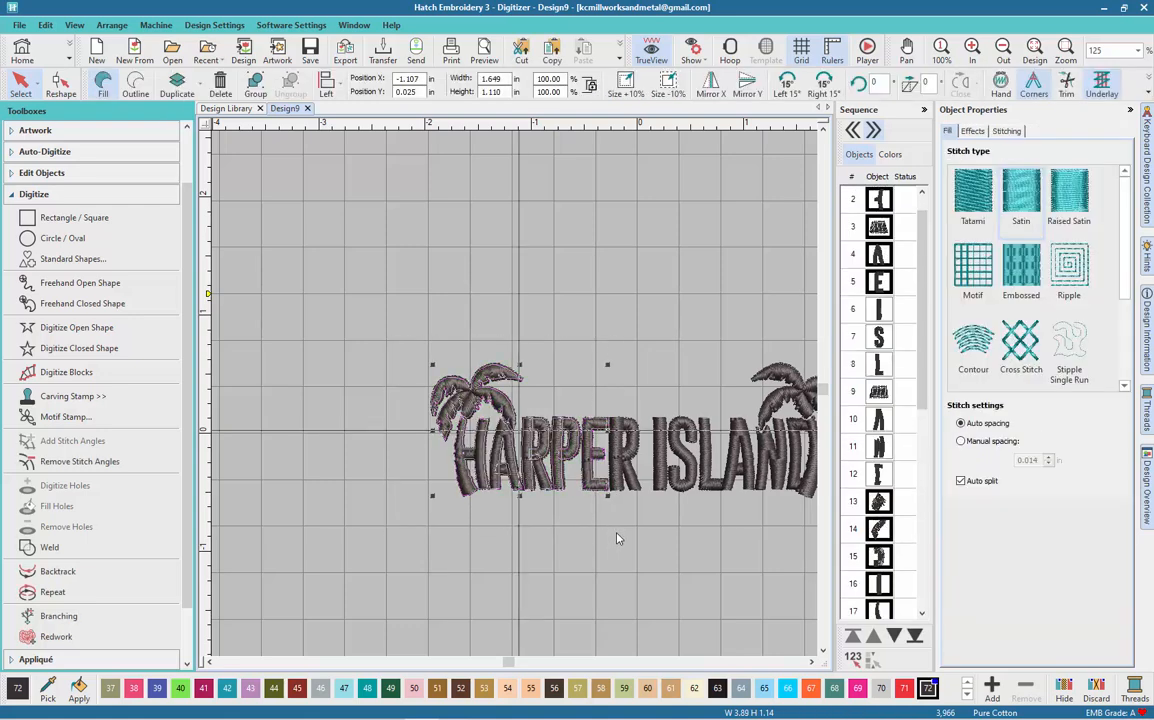
left_click(347, 342)
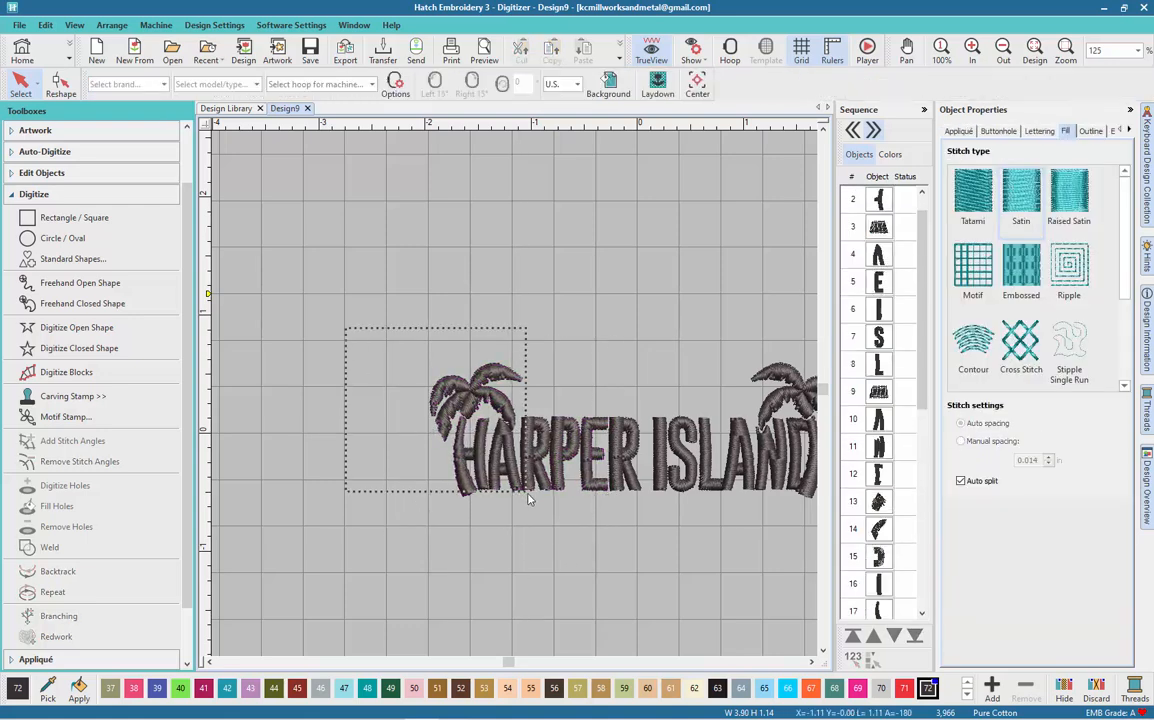
left_click_drag(528, 493, 528, 493)
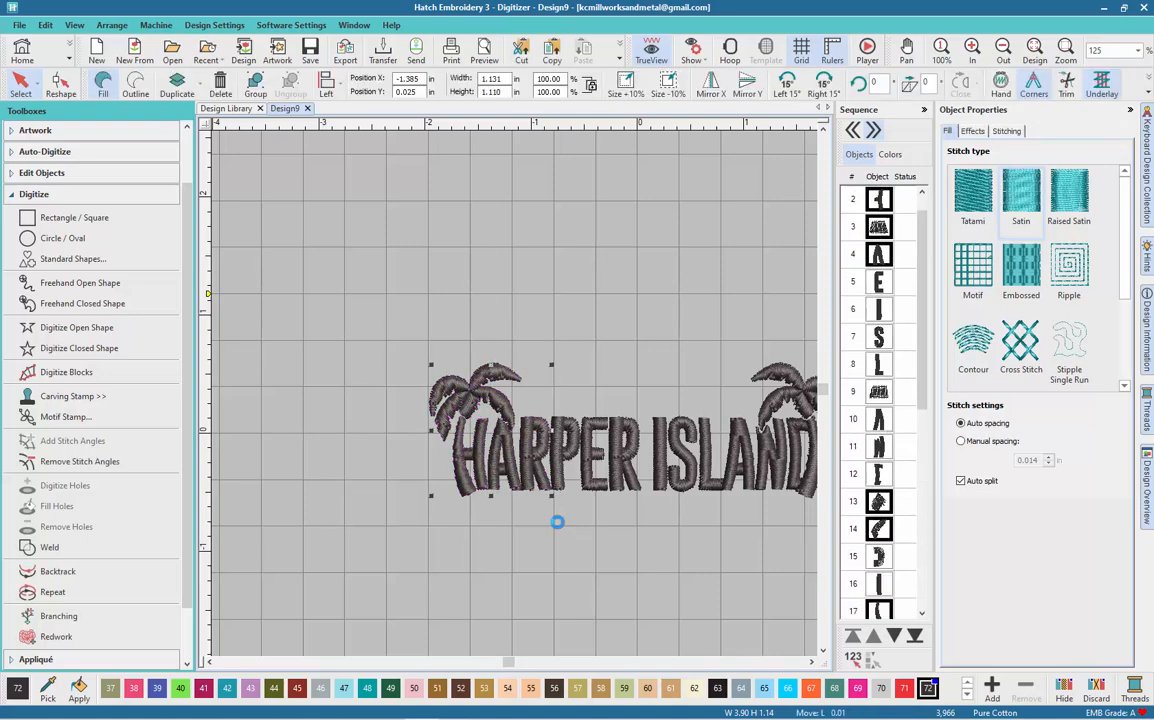
left_click_drag(346, 533, 537, 325)
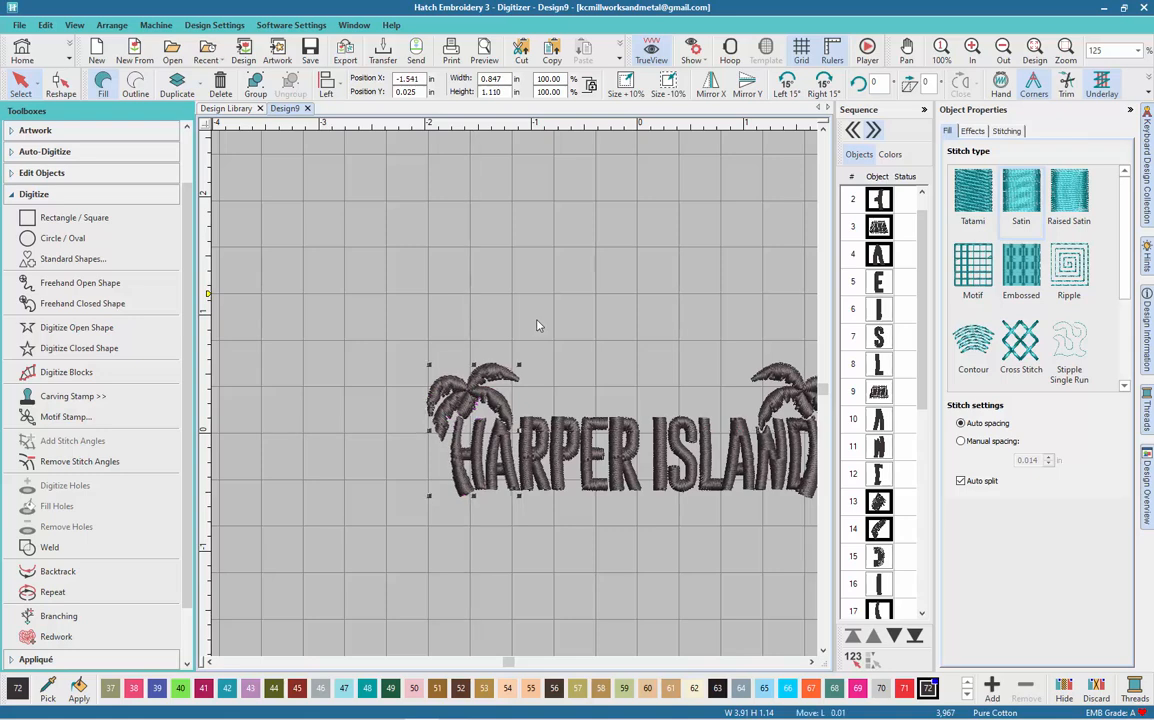
left_click(539, 325)
- Select the left palm together with the letters HARP and nudge them slightly left, away from the following E
scroll(701, 508, "up", 1)
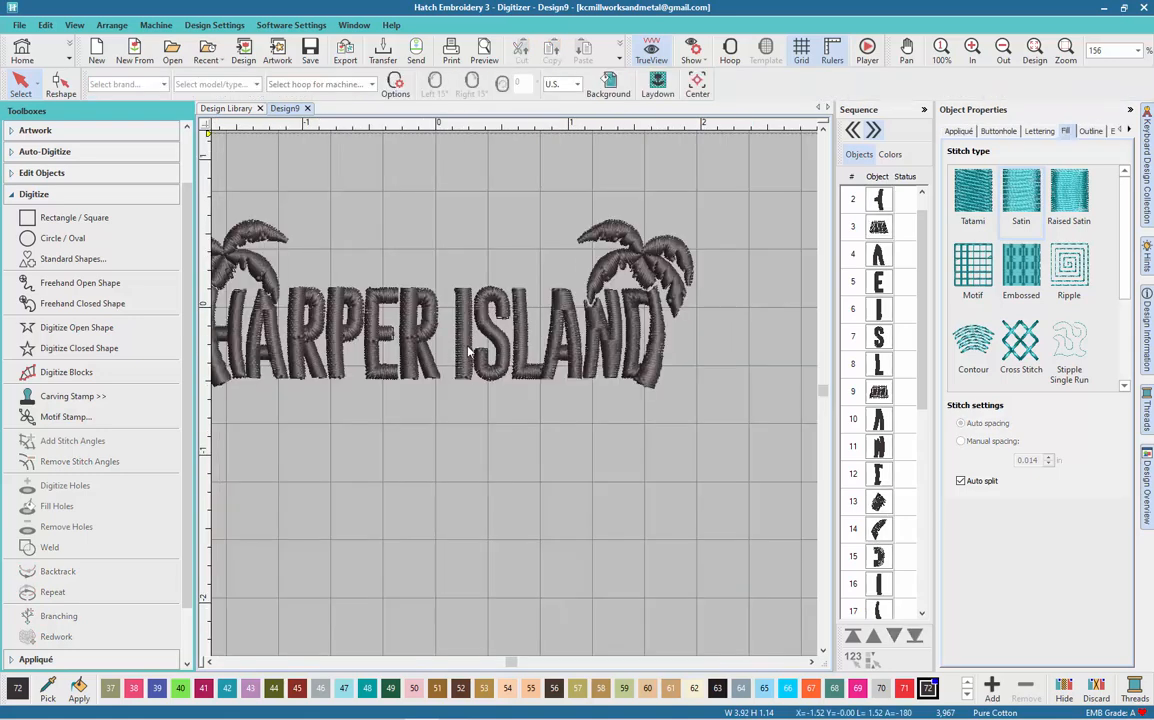
scroll(416, 260, "down", 1)
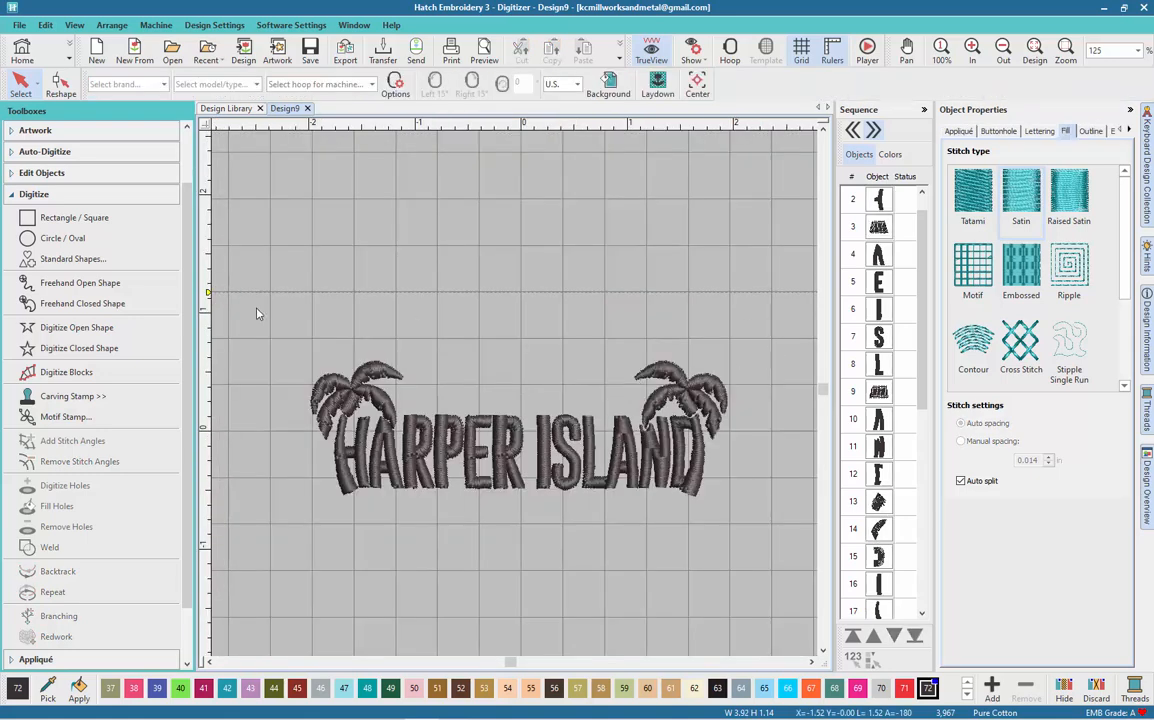
left_click_drag(259, 327, 474, 525)
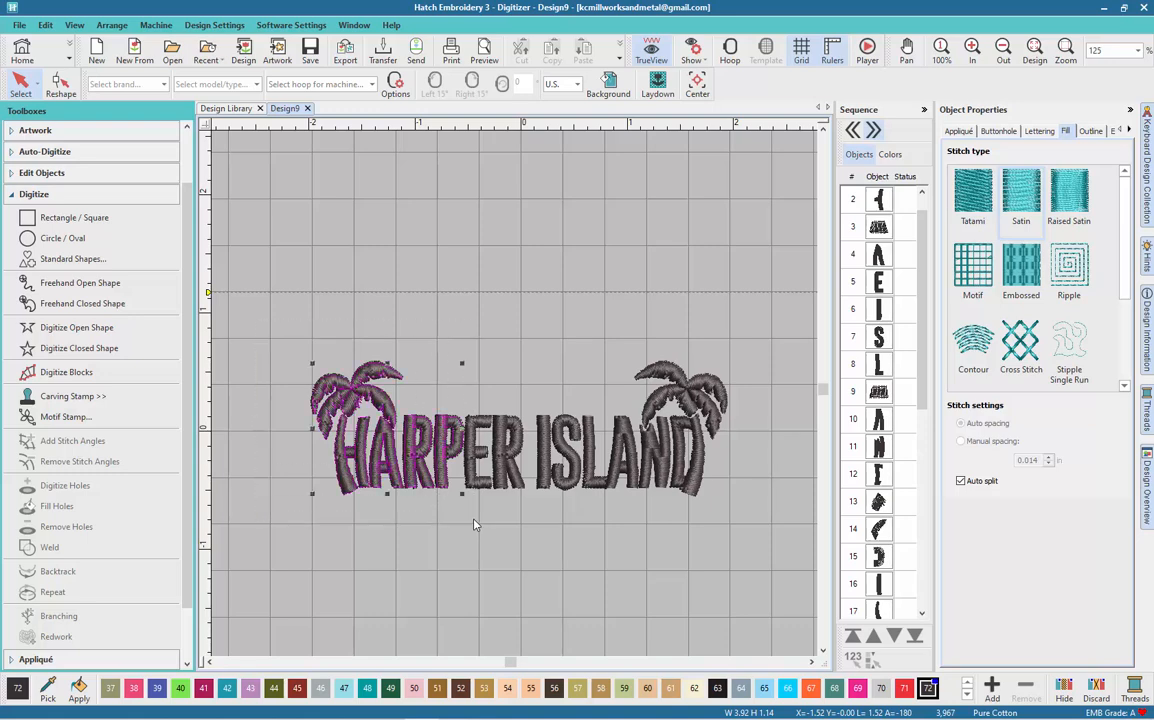
key("Left")
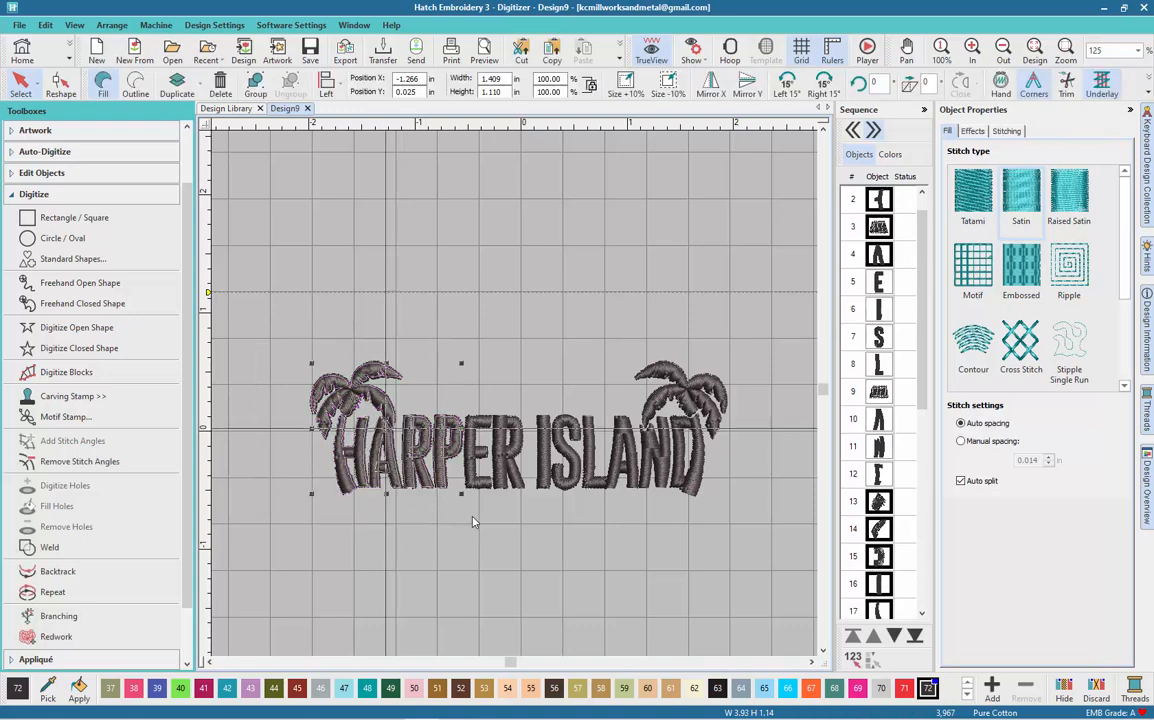
key("Right")
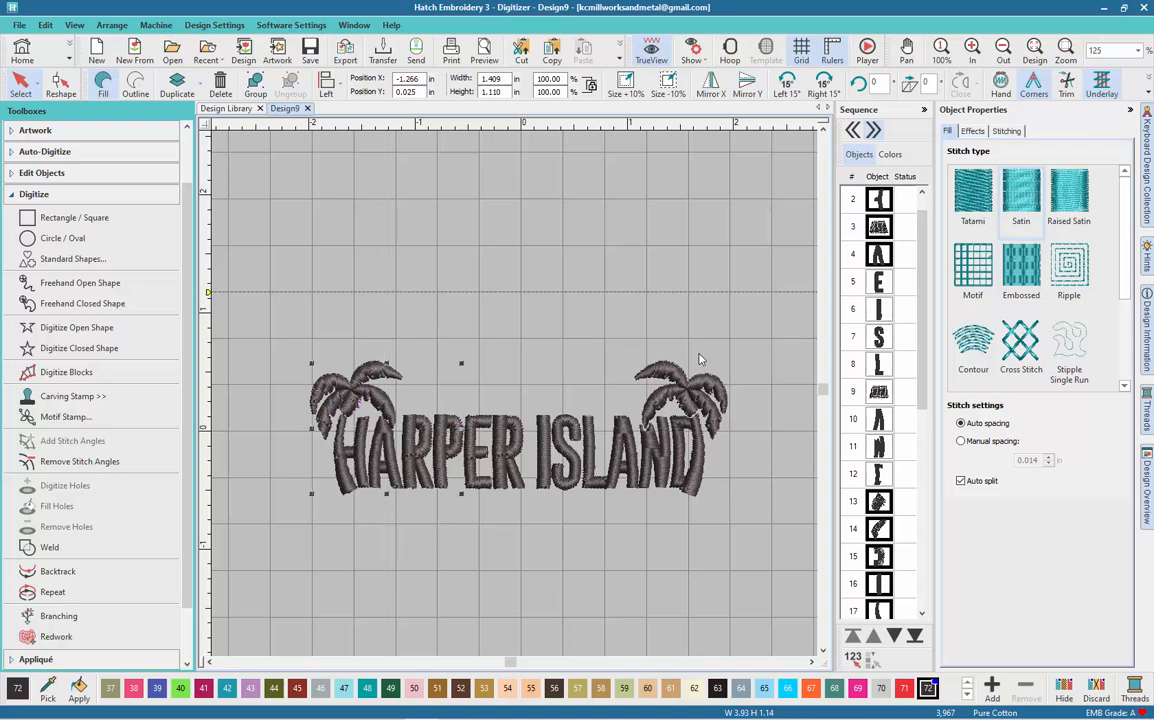
- Open up the spacing in ISLAND by nudging the right palm slightly right together with SLAND, with AND, and with ND
left_click_drag(695, 317, 544, 528)
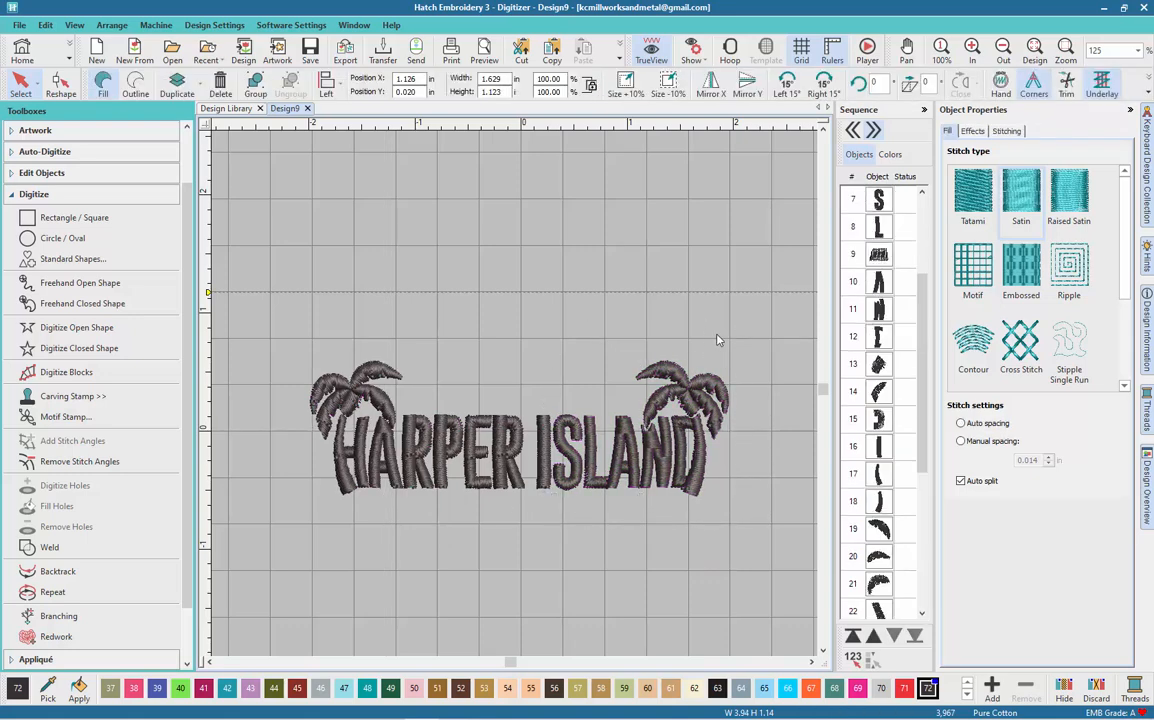
left_click(742, 316)
left_click_drag(607, 517, 604, 518)
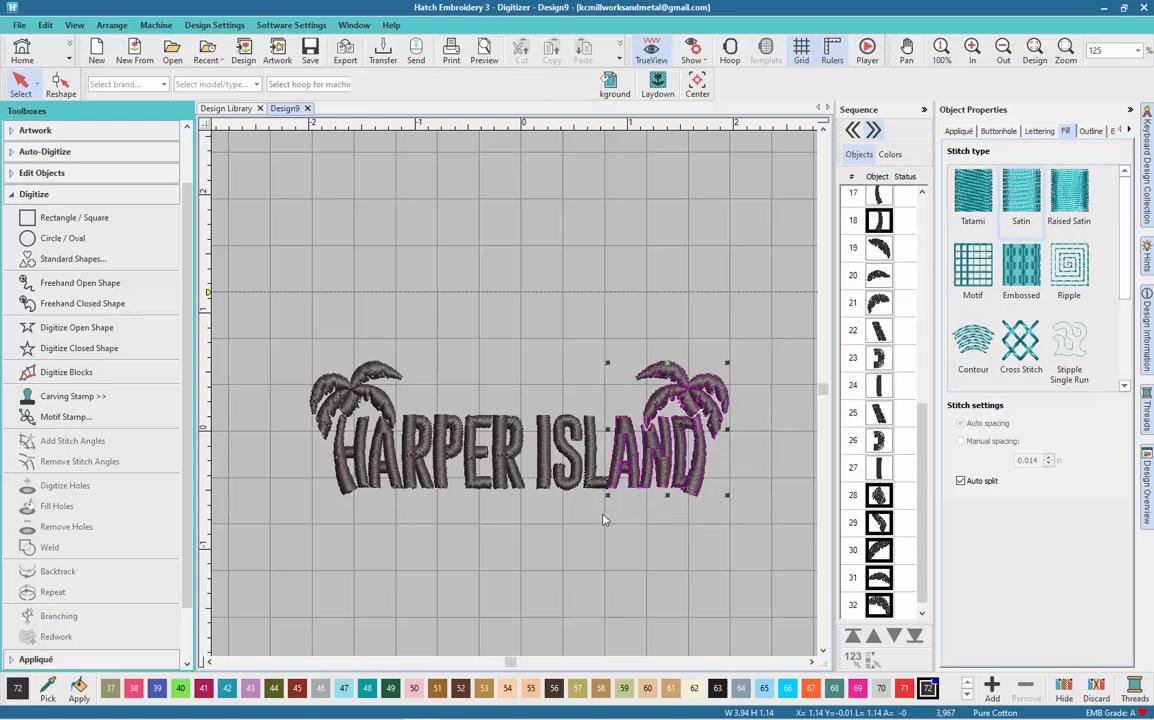
left_click(603, 519)
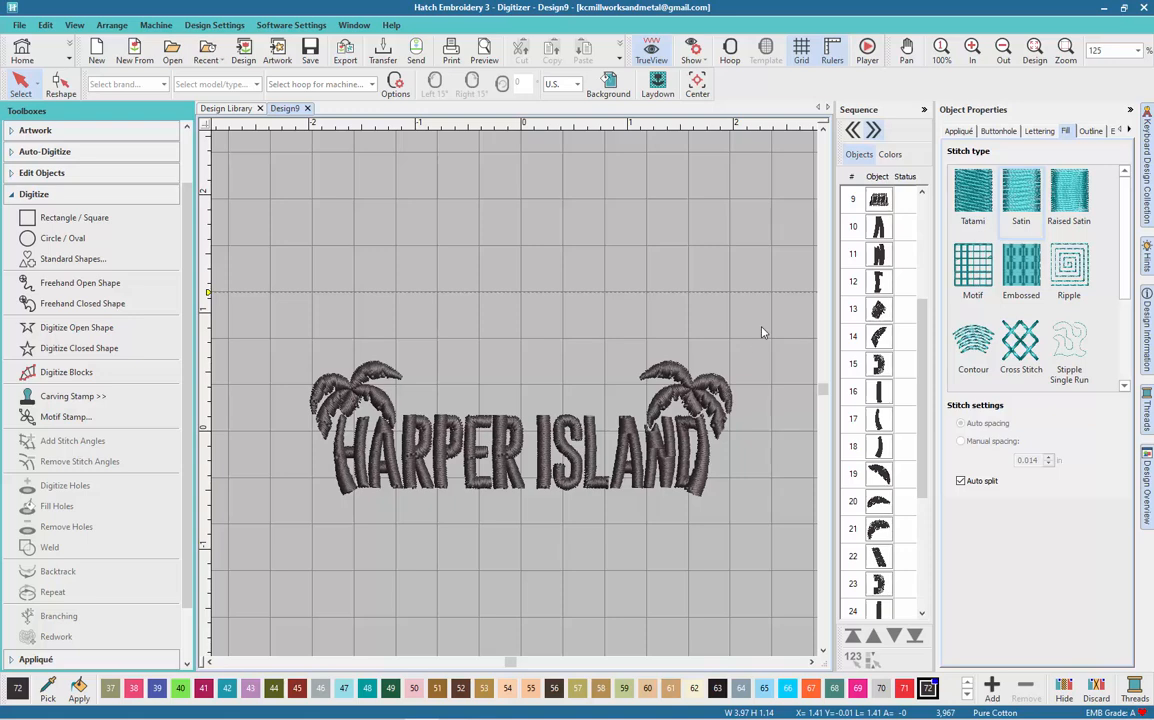
left_click_drag(762, 332, 640, 533)
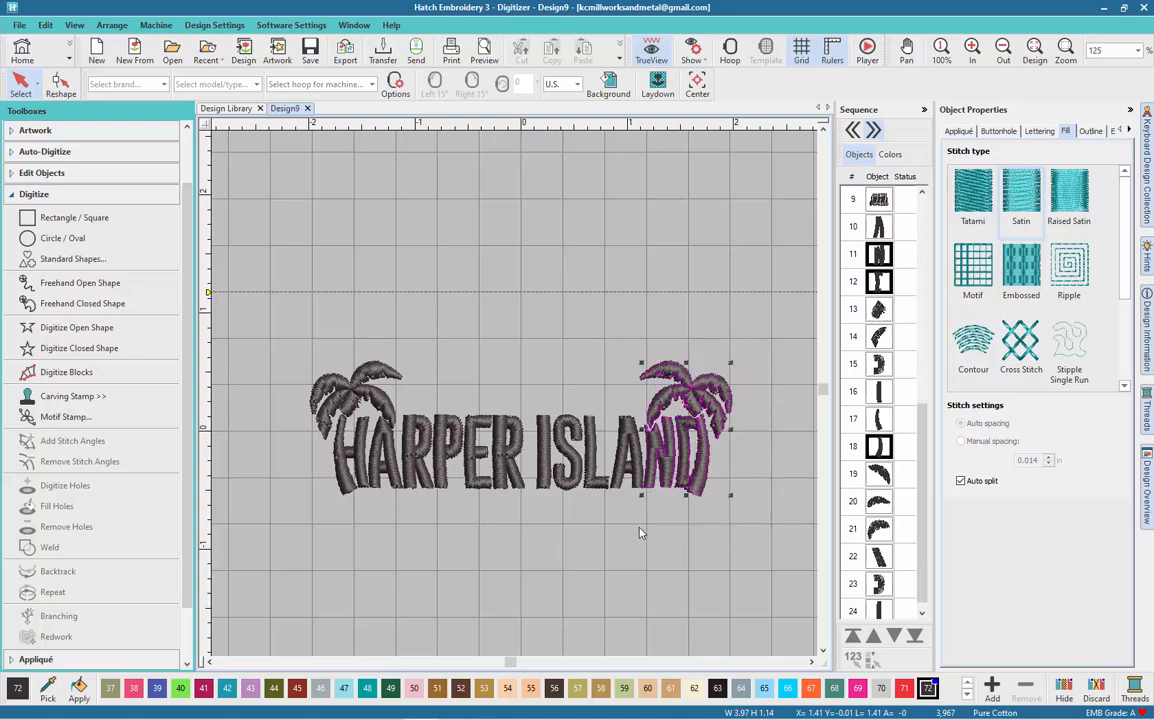
key("Right")
key("Right")
left_click(634, 531)
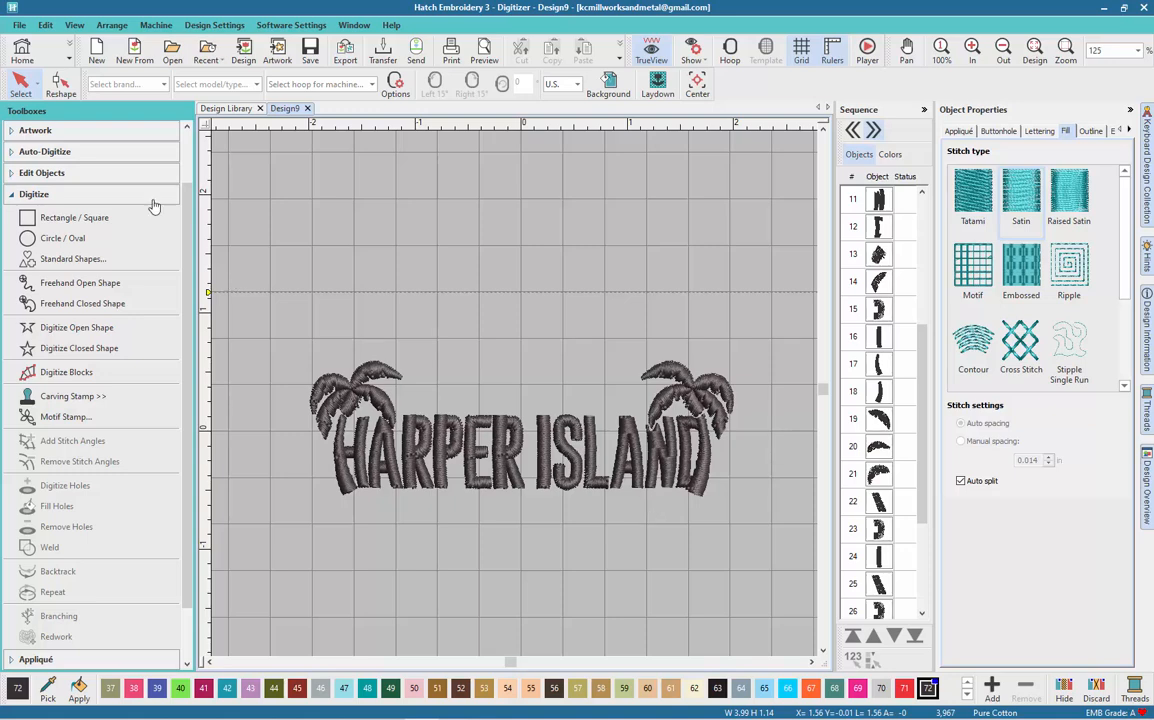
- Create a lettering object reading TRAINING in the Block2 font and move it below HARPER ISLAND
left_click(12, 190)
left_click(14, 255)
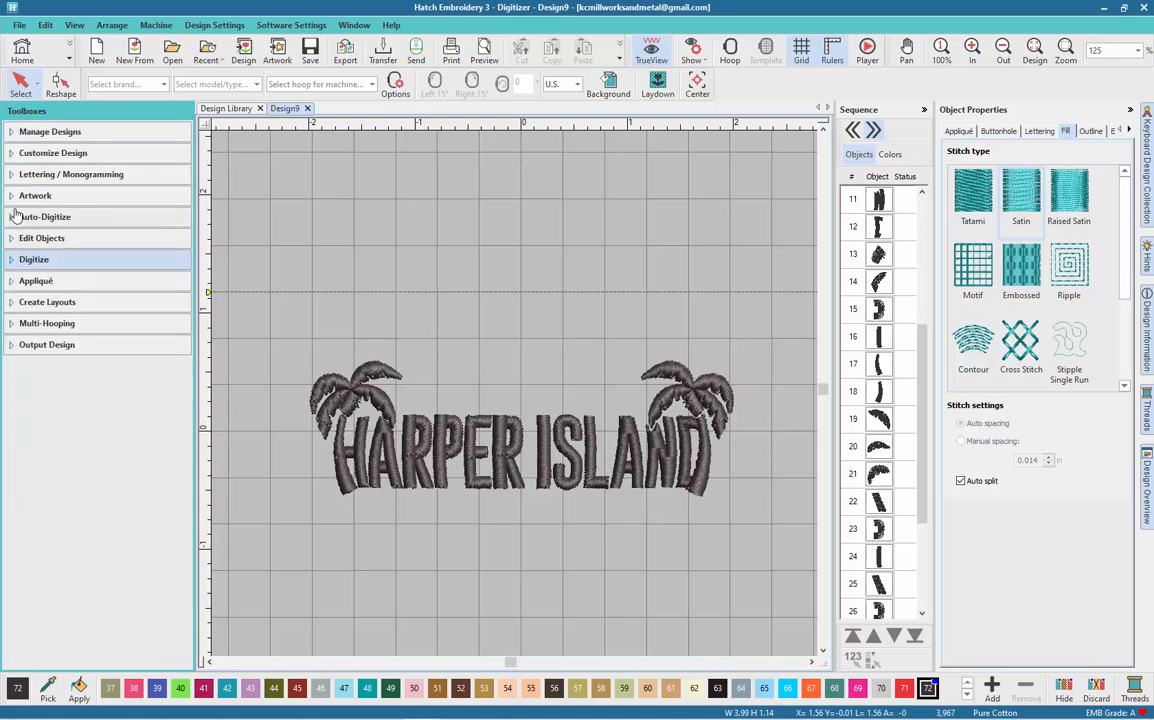
left_click(13, 172)
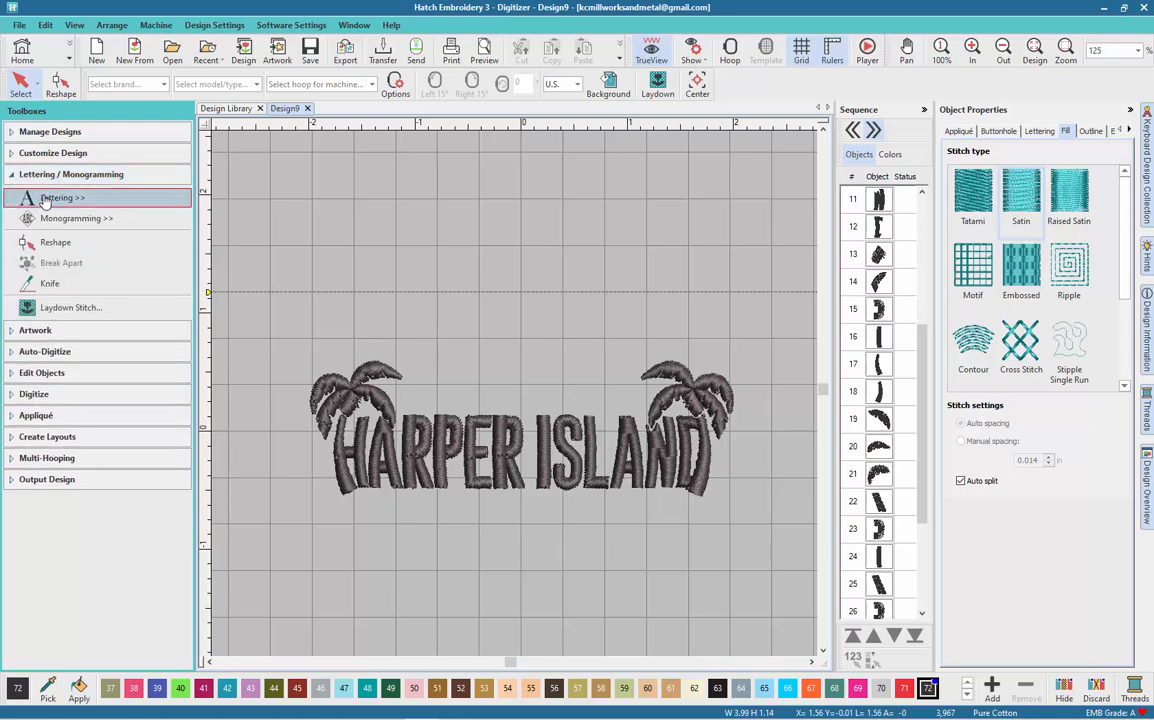
left_click(55, 197)
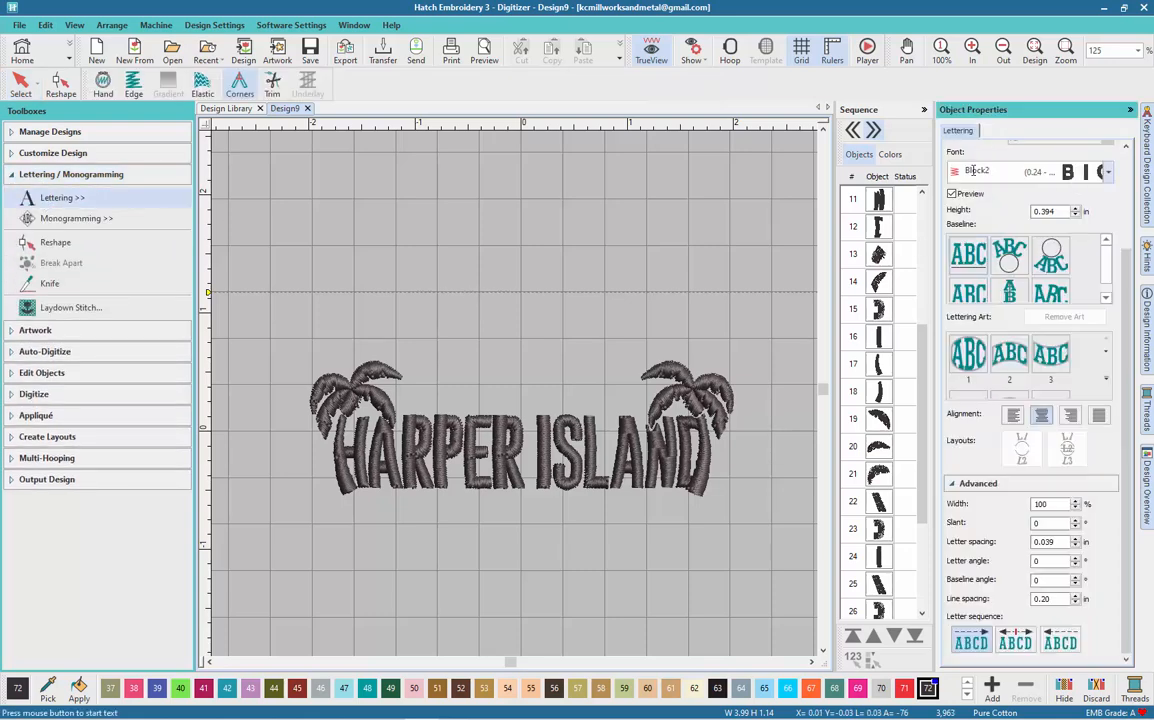
scroll(1023, 160, "up", 2)
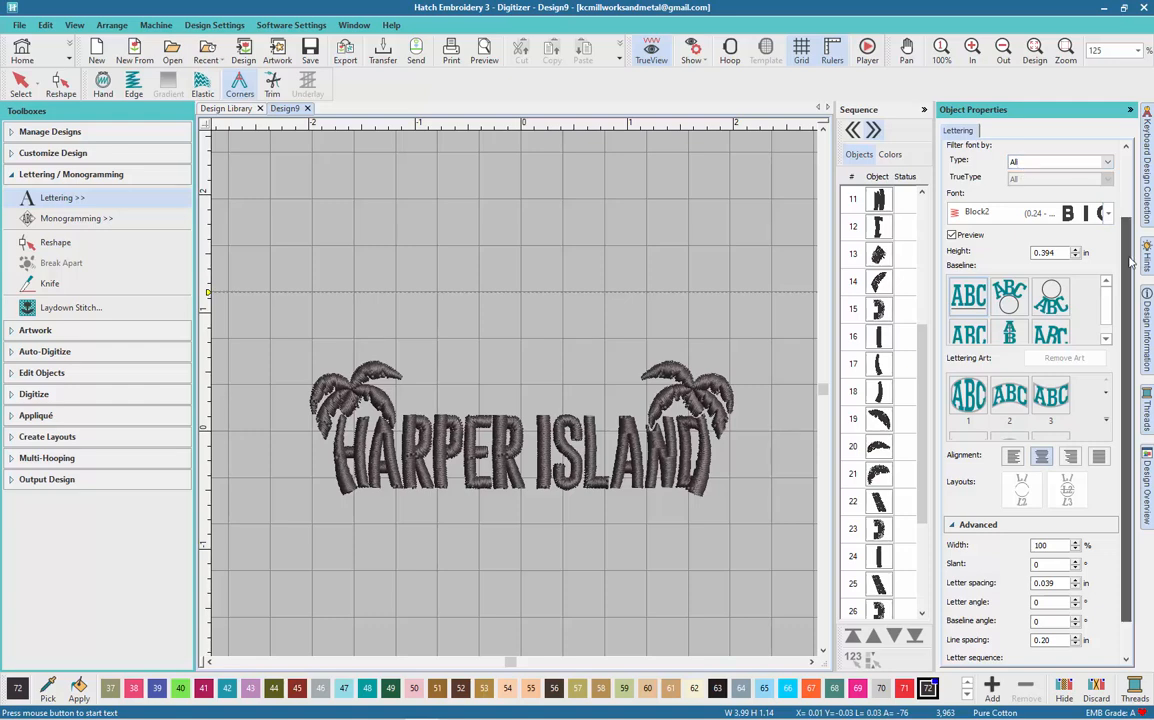
scroll(1000, 200, "up", 2)
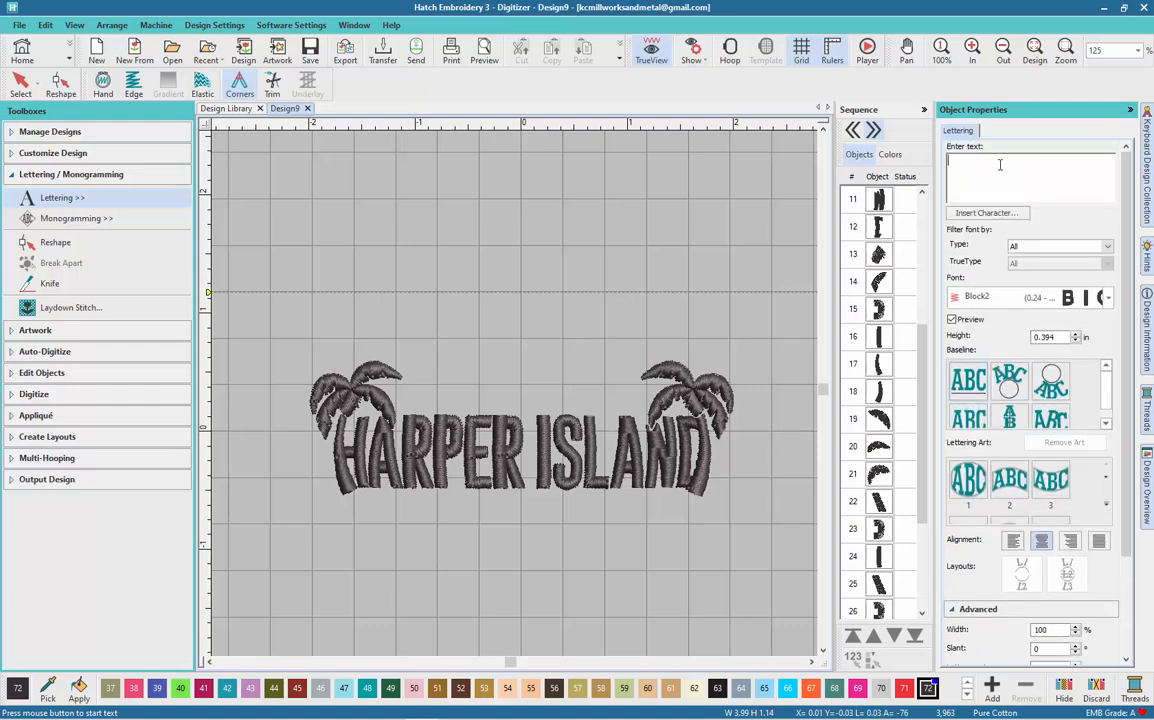
type("TRAINING")
key("Return")
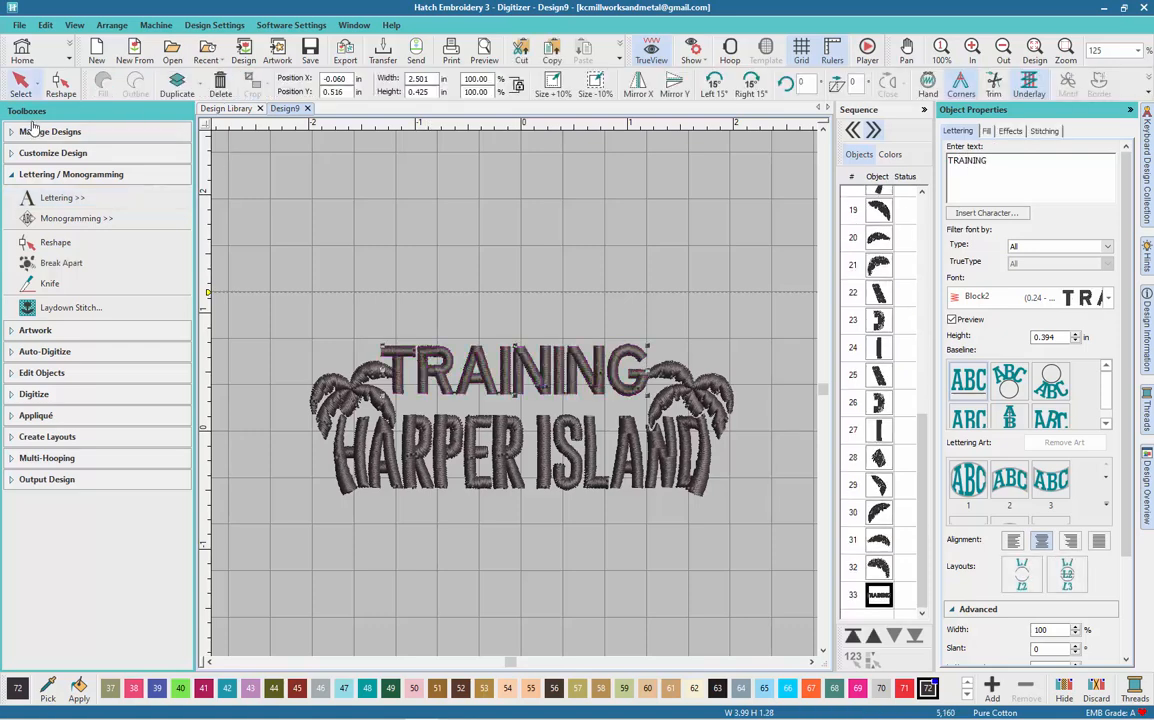
left_click(30, 90)
left_click_drag(522, 370, 512, 533)
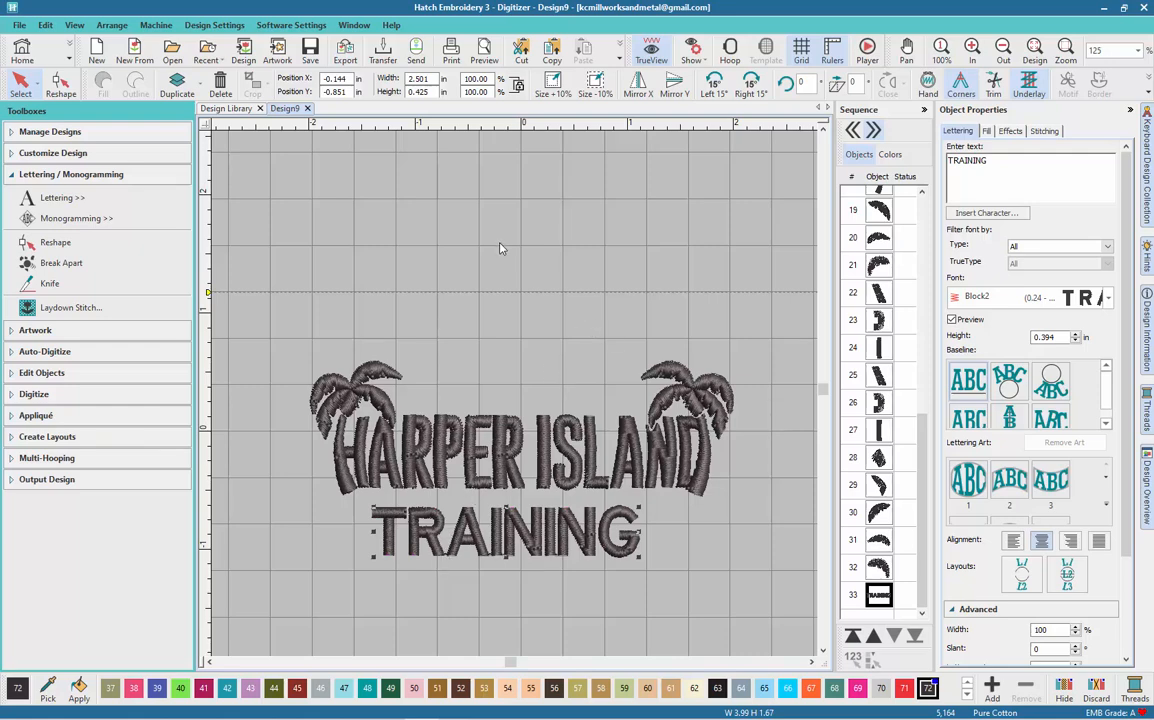
- Show the reshape outlines of the TRAINING lettering and examine how the strokes of the T, R and A overlap
left_click(60, 84)
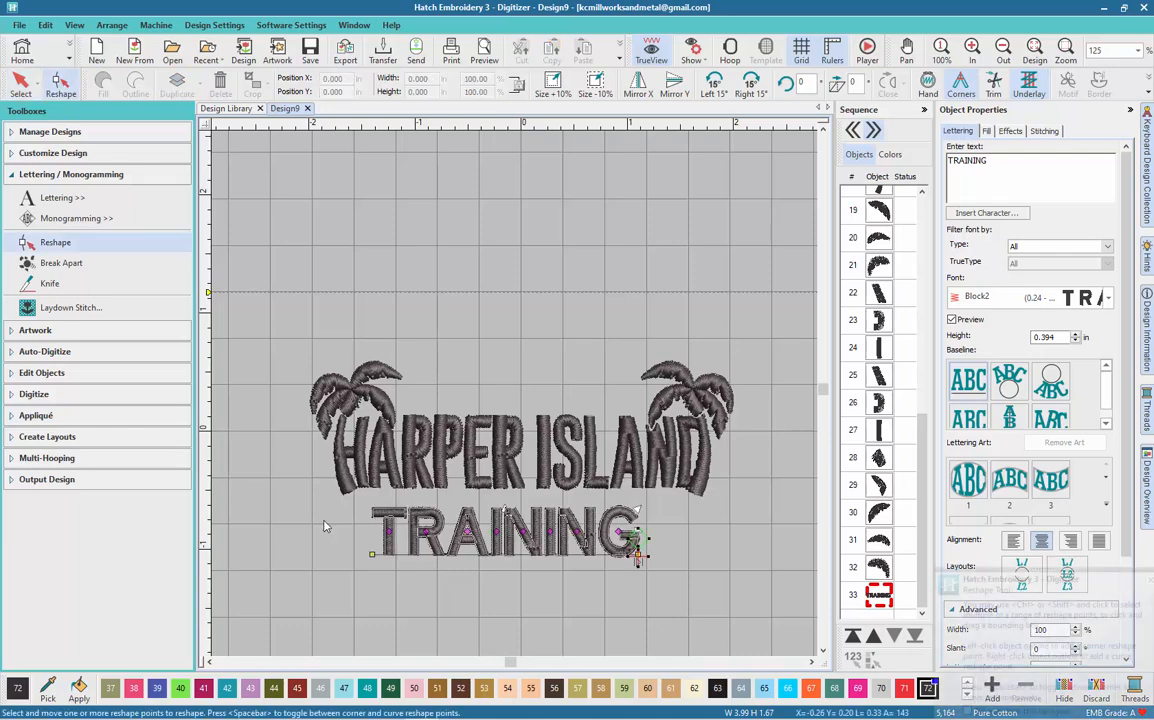
scroll(407, 558, "up", 8)
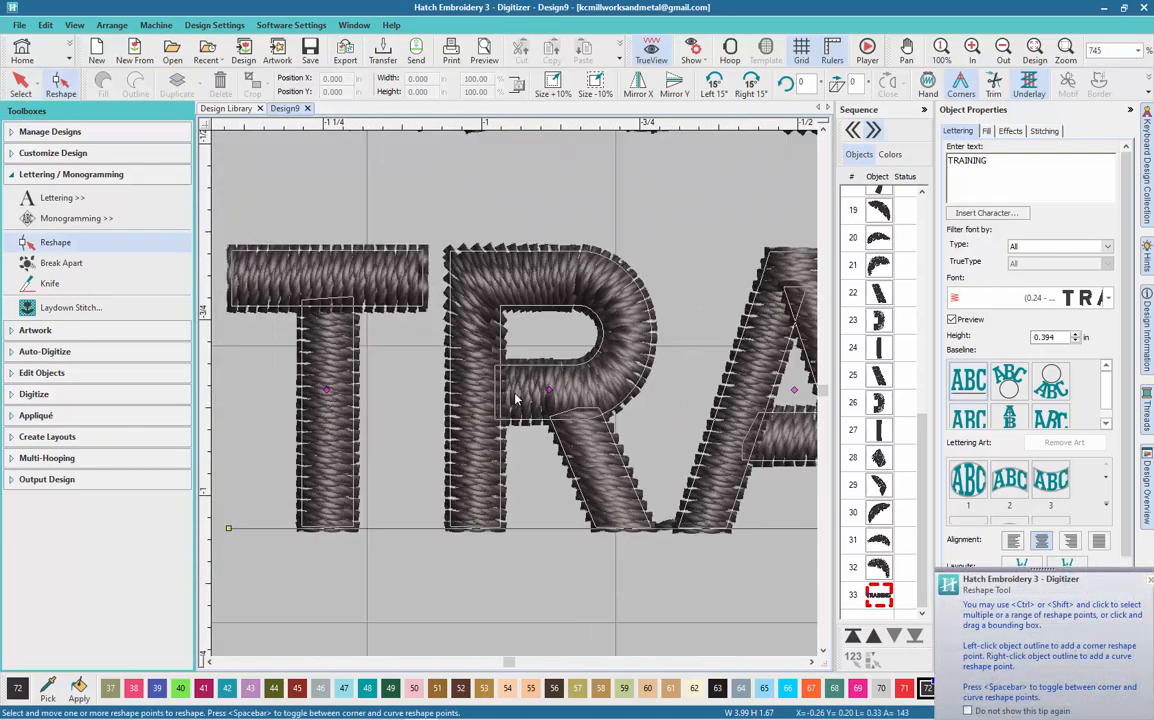
scroll(516, 400, "up", 3)
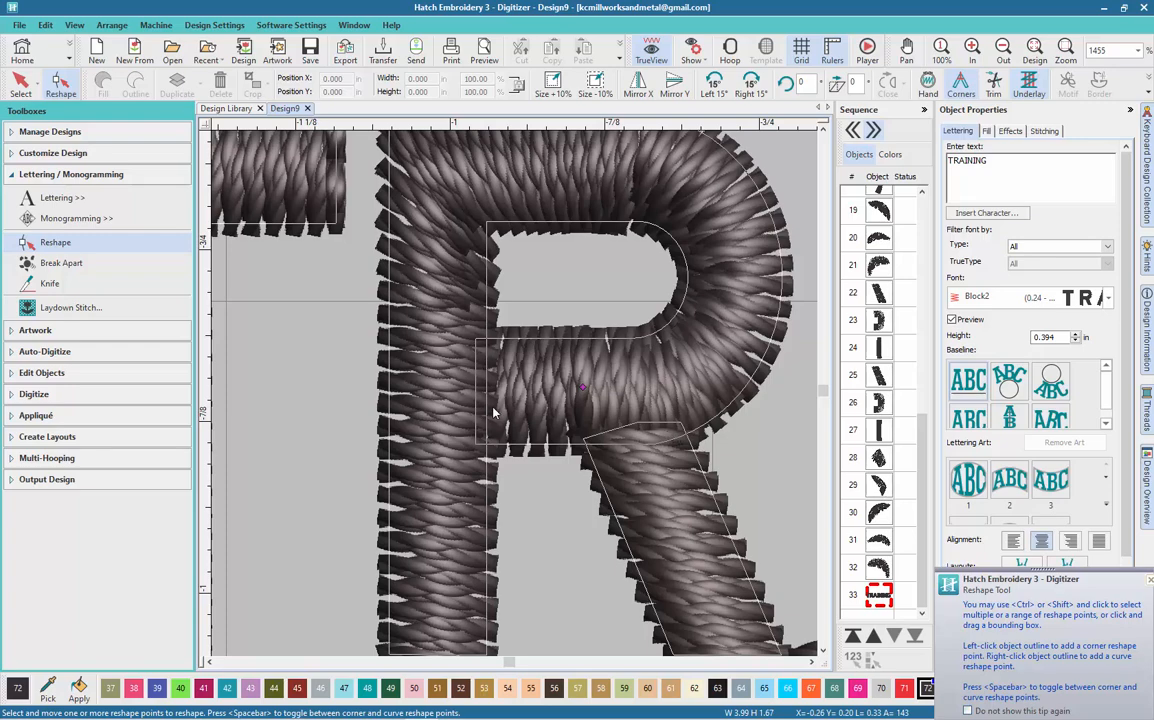
scroll(493, 411, "down", 2)
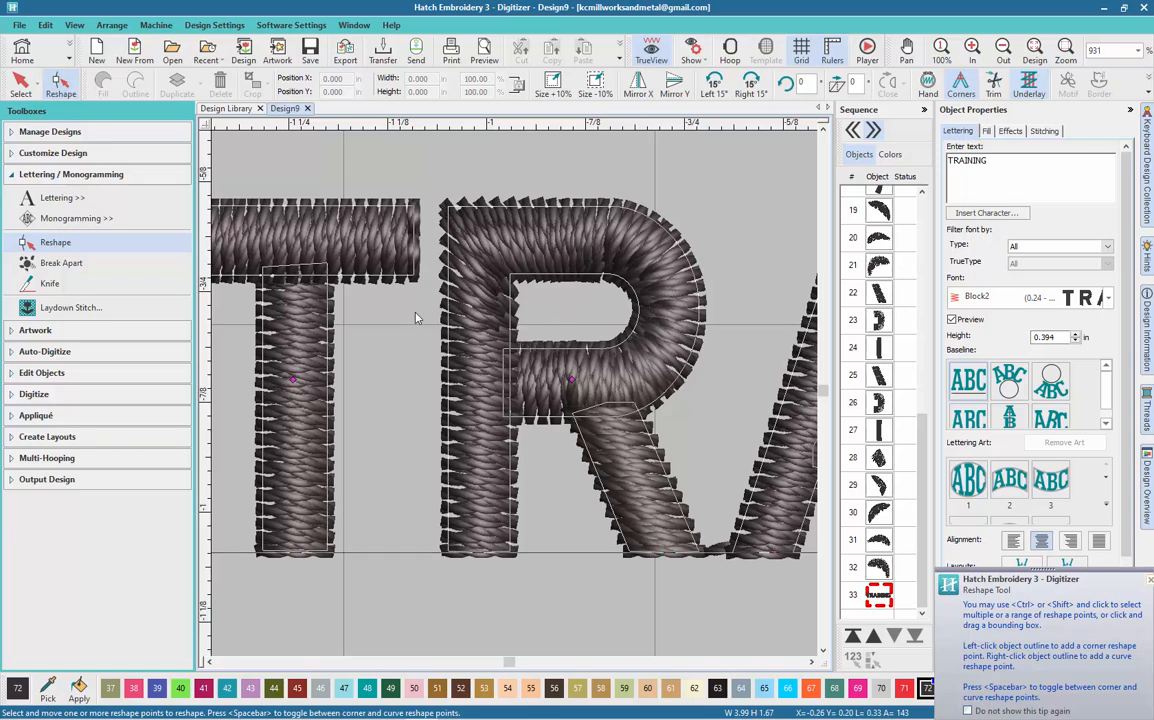
scroll(463, 354, "down", 3)
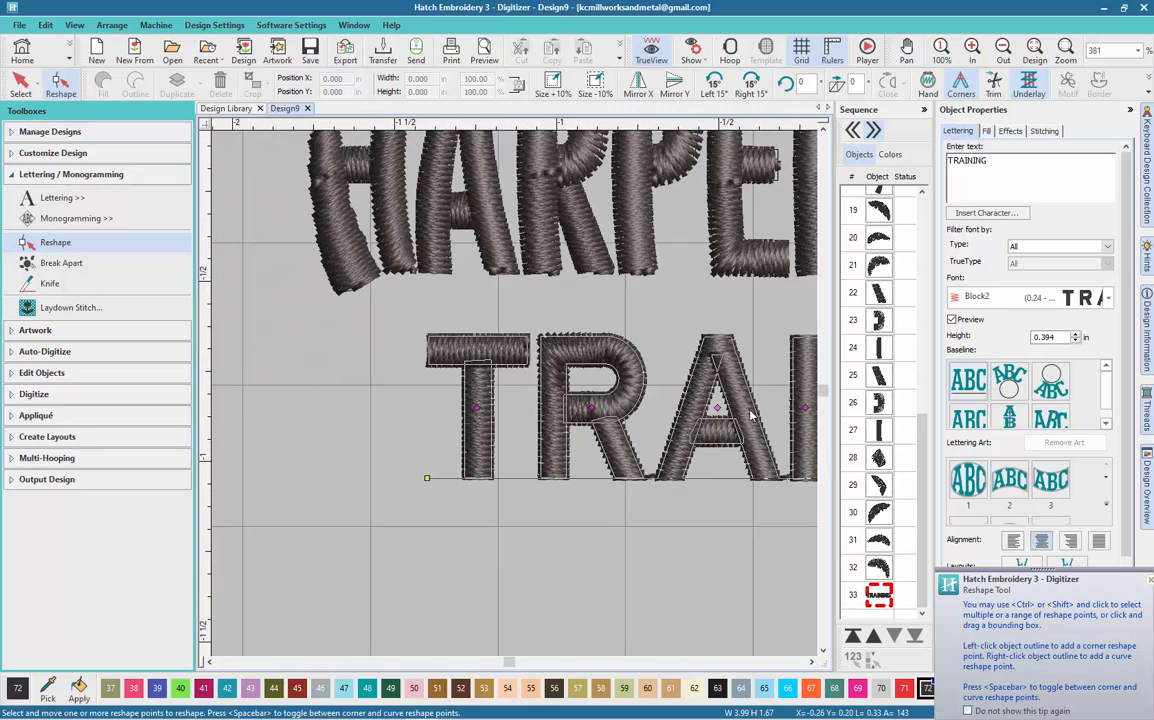
scroll(752, 414, "up", 4)
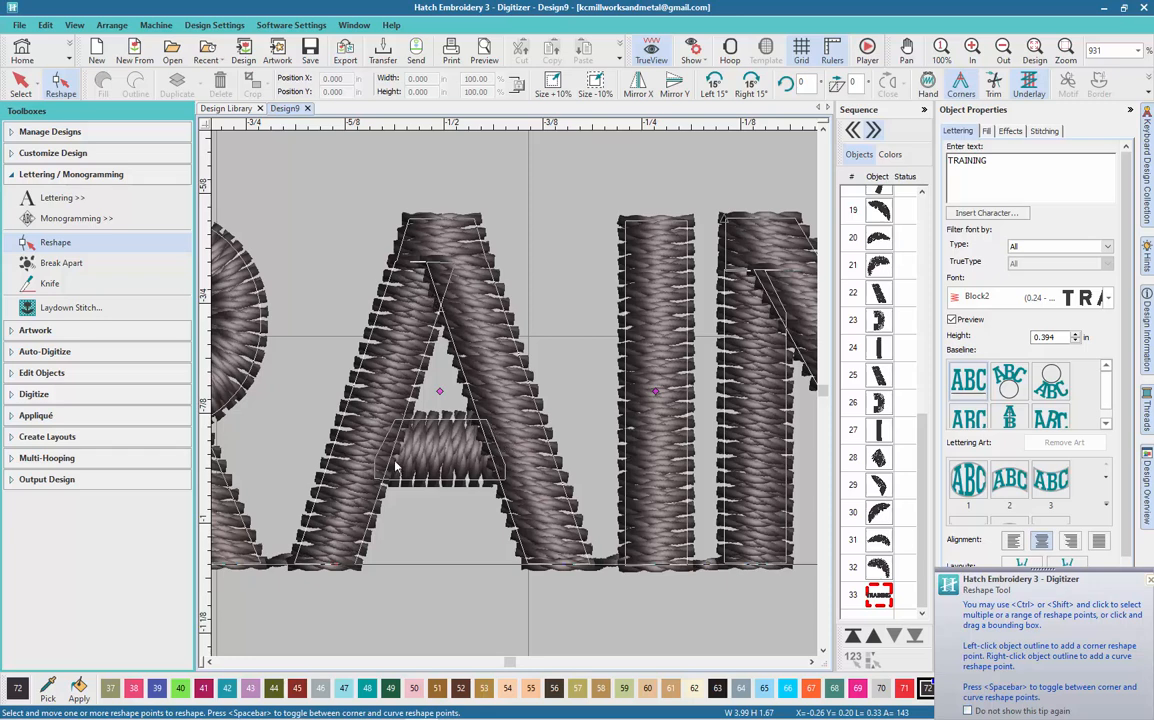
- Examine how the strokes overlap in the A, N and G of TRAINING using its reshape outlines
scroll(392, 477, "down", 5)
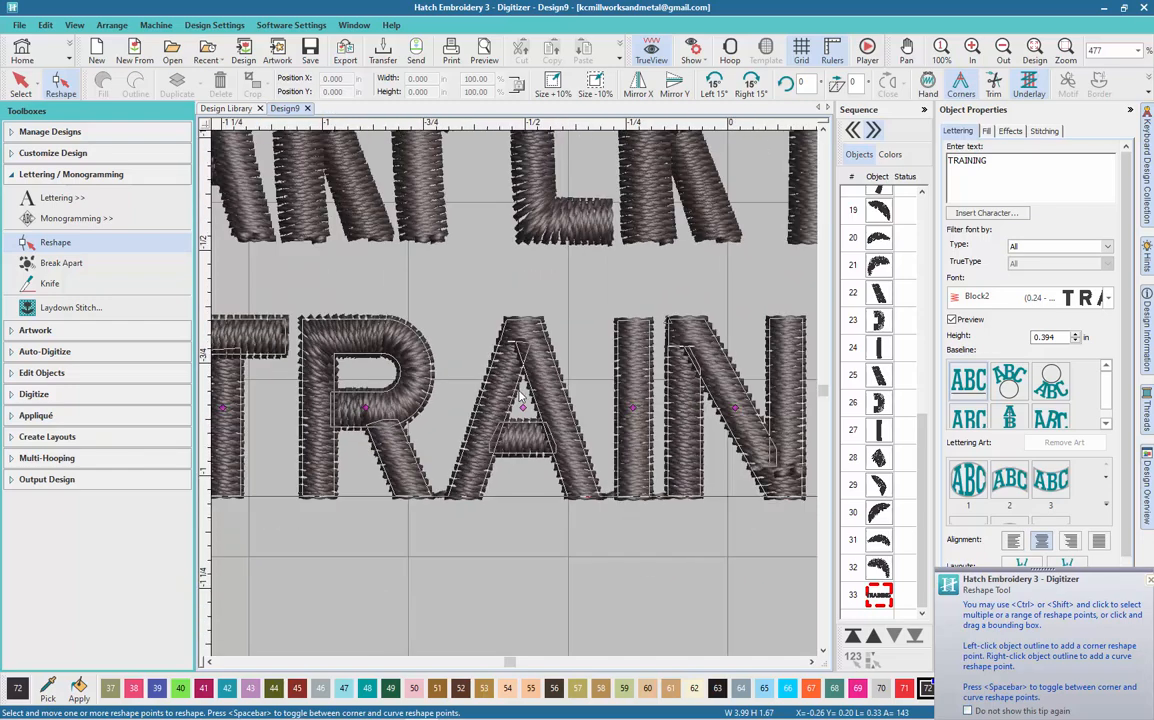
scroll(518, 400, "up", 4)
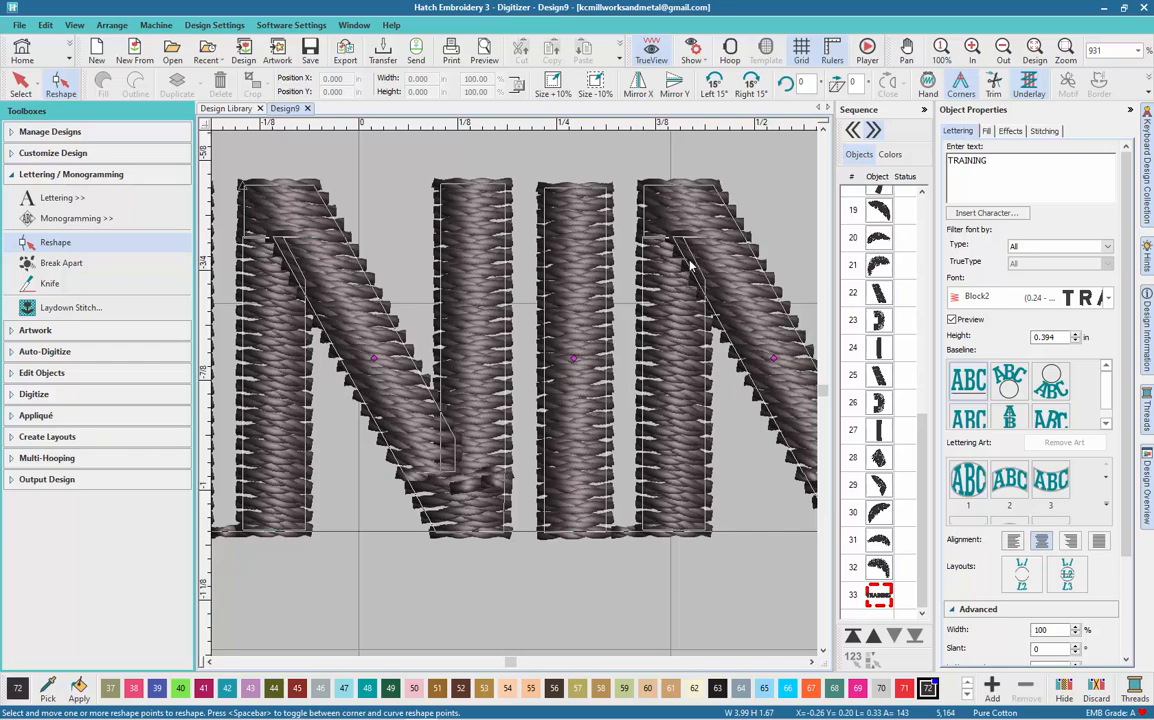
scroll(515, 400, "down", 4)
scroll(517, 399, "up", 3)
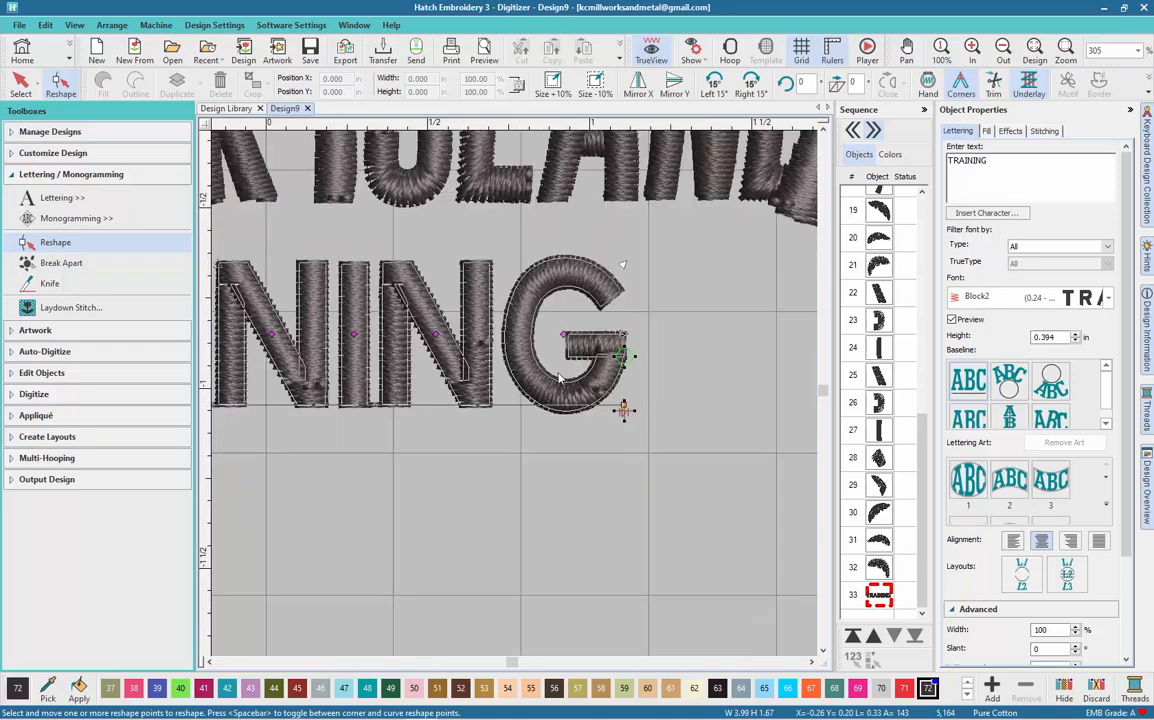
scroll(518, 397, "up", 2)
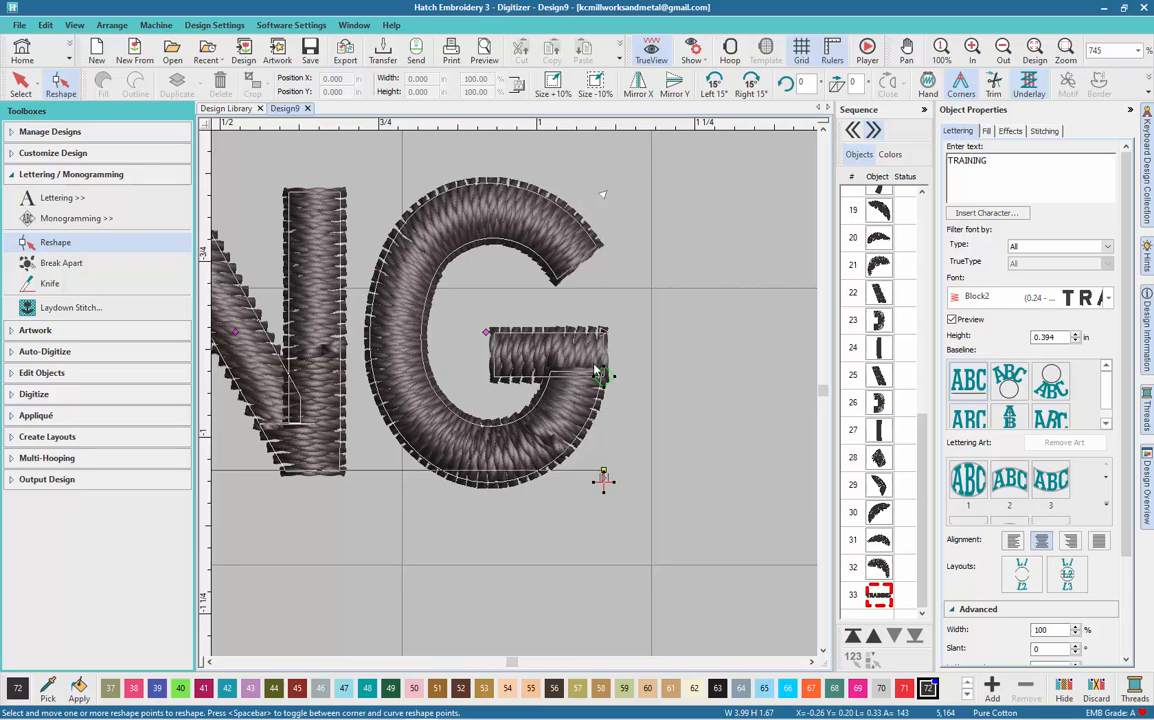
scroll(585, 440, "down", 5)
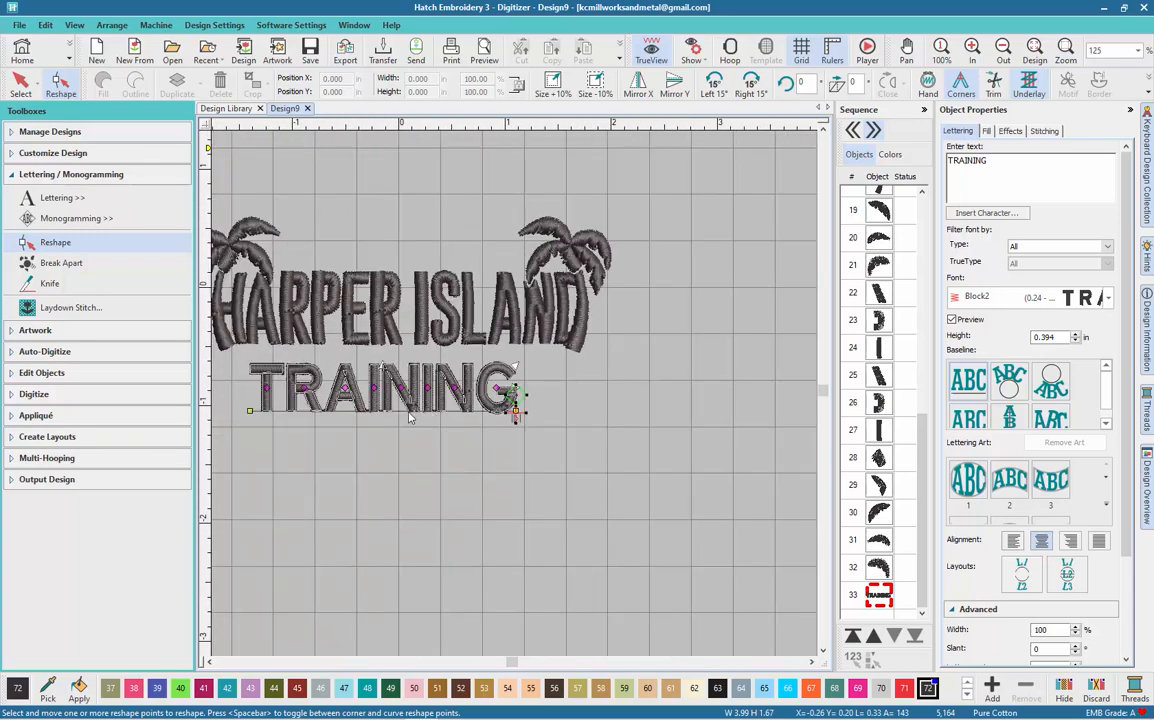
scroll(518, 398, "up", 1)
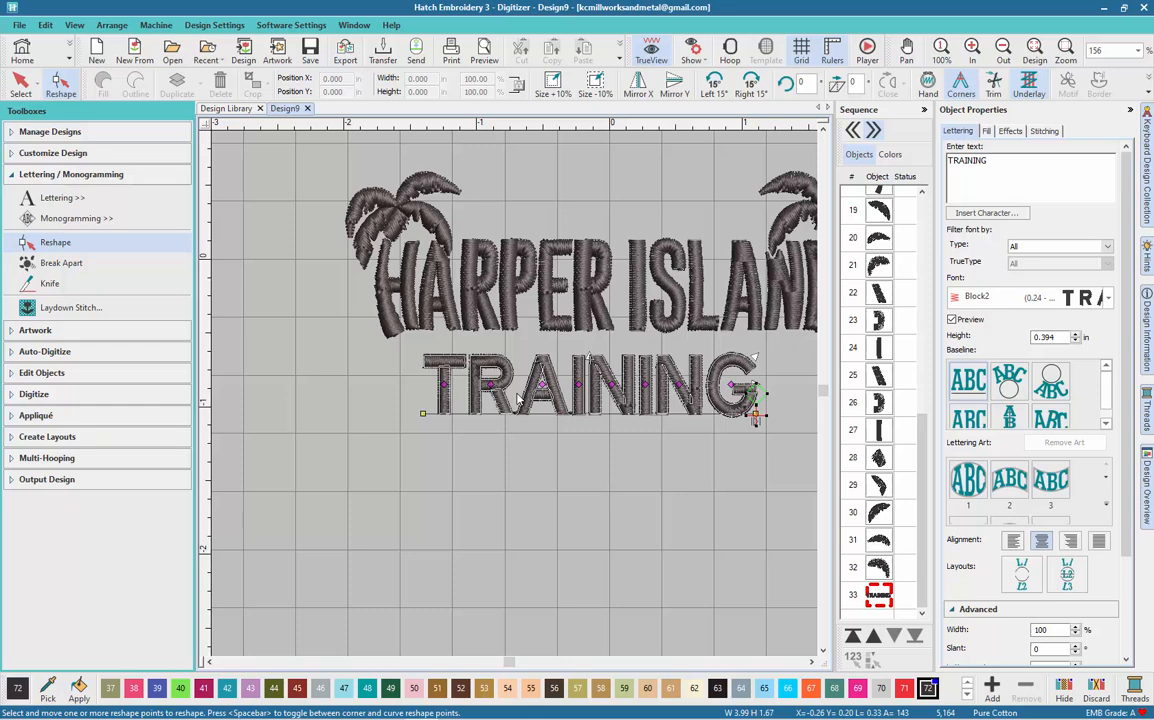
scroll(630, 400, "up", 1)
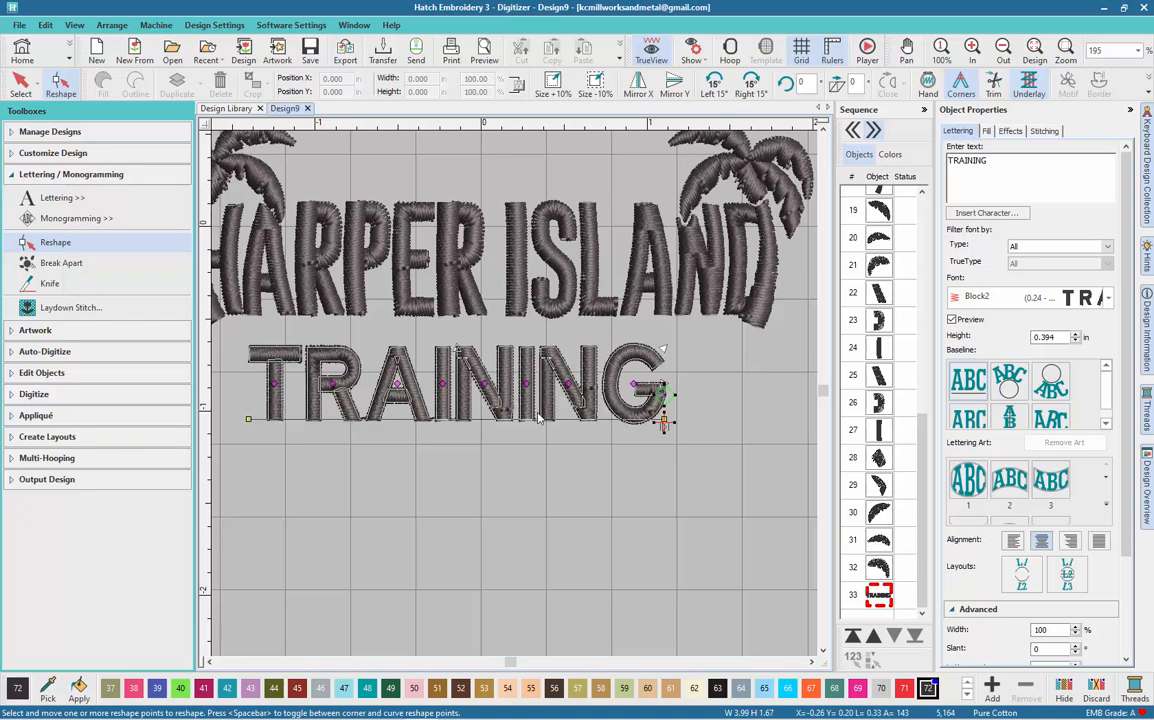
- Leave reshaping, view TRAINING as outlines without stitches, examine the overlaps in the N and G, and restore the stitch view
left_click(20, 82)
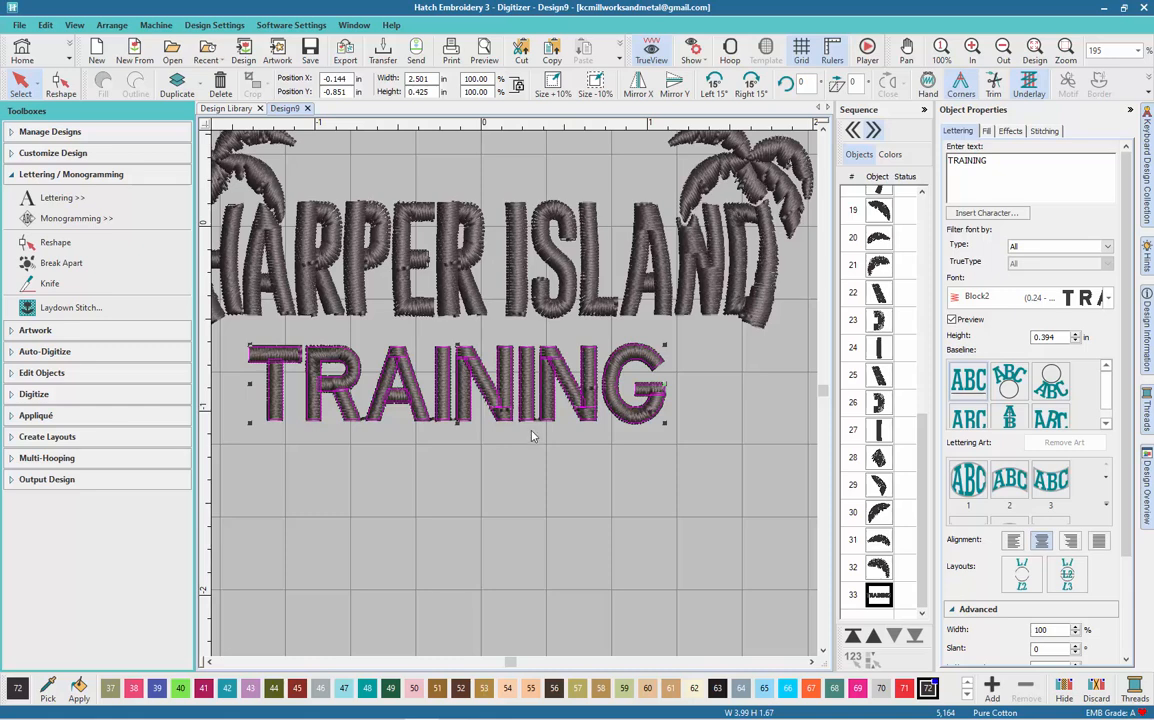
left_click(543, 468)
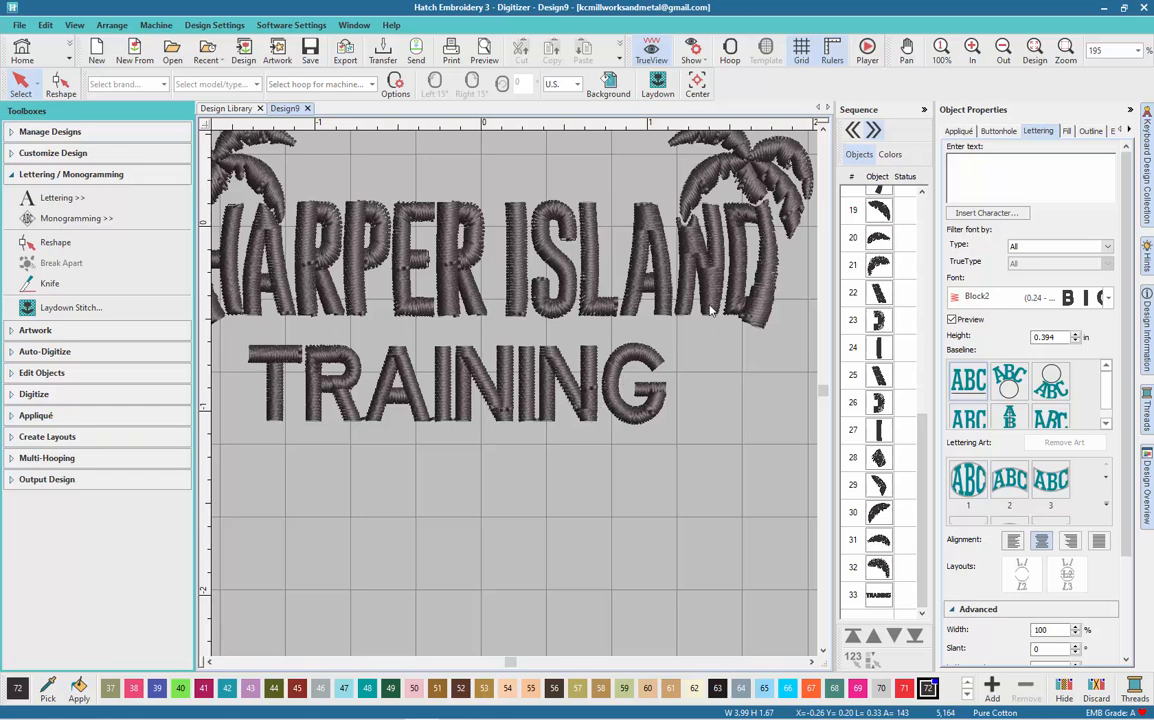
left_click(545, 352)
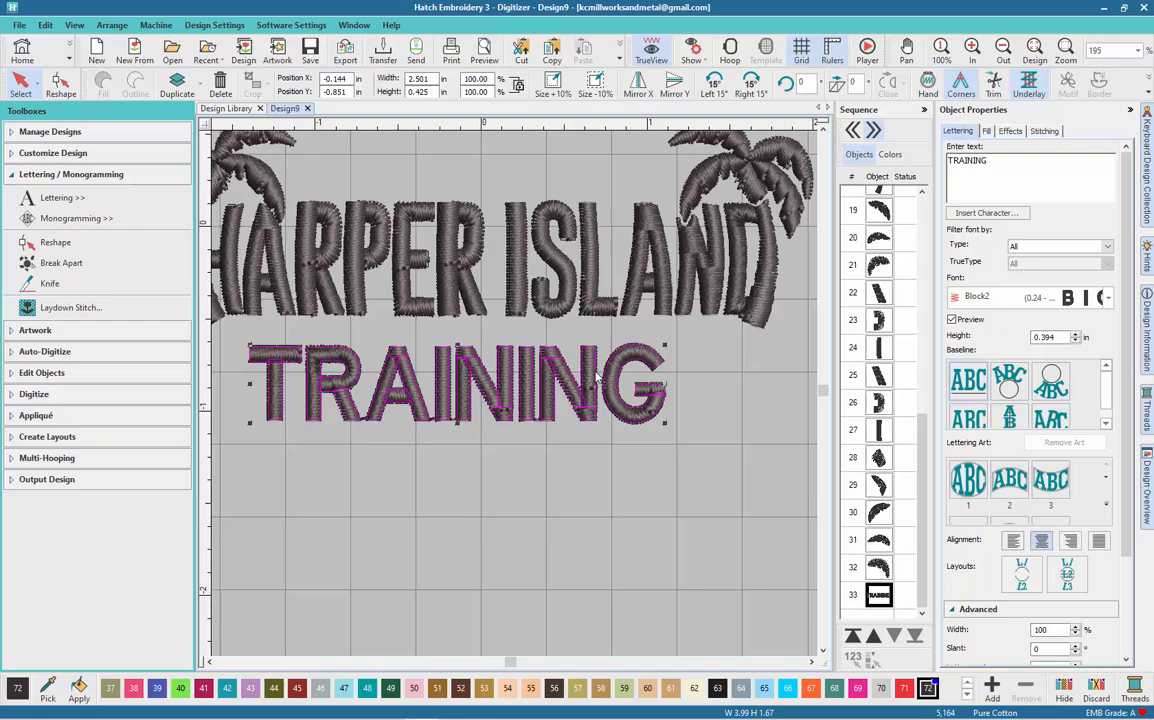
scroll(510, 408, "up", 1)
scroll(510, 408, "up", 4)
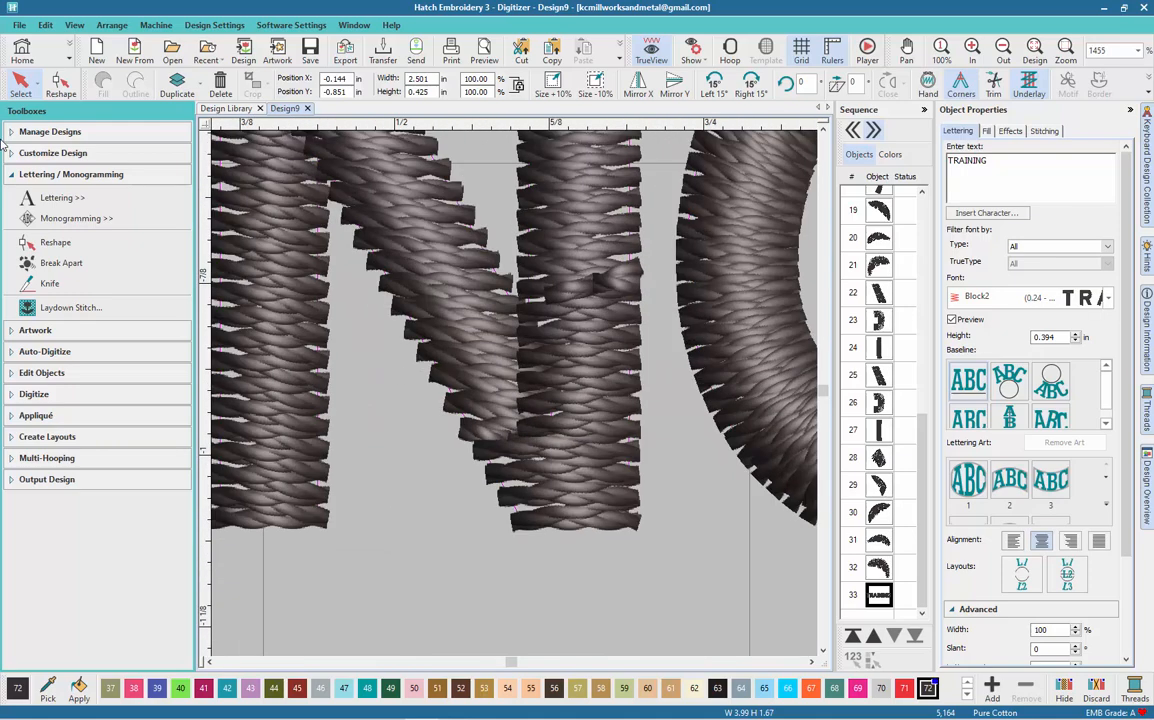
key("s")
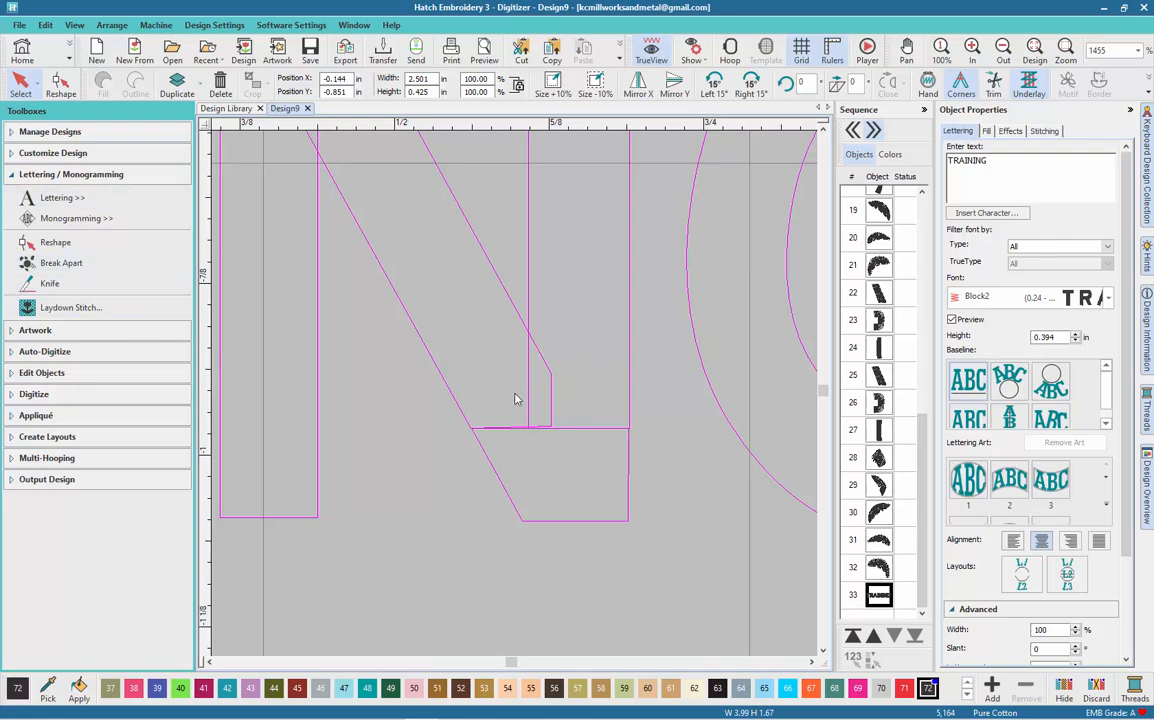
scroll(515, 399, "down", 4)
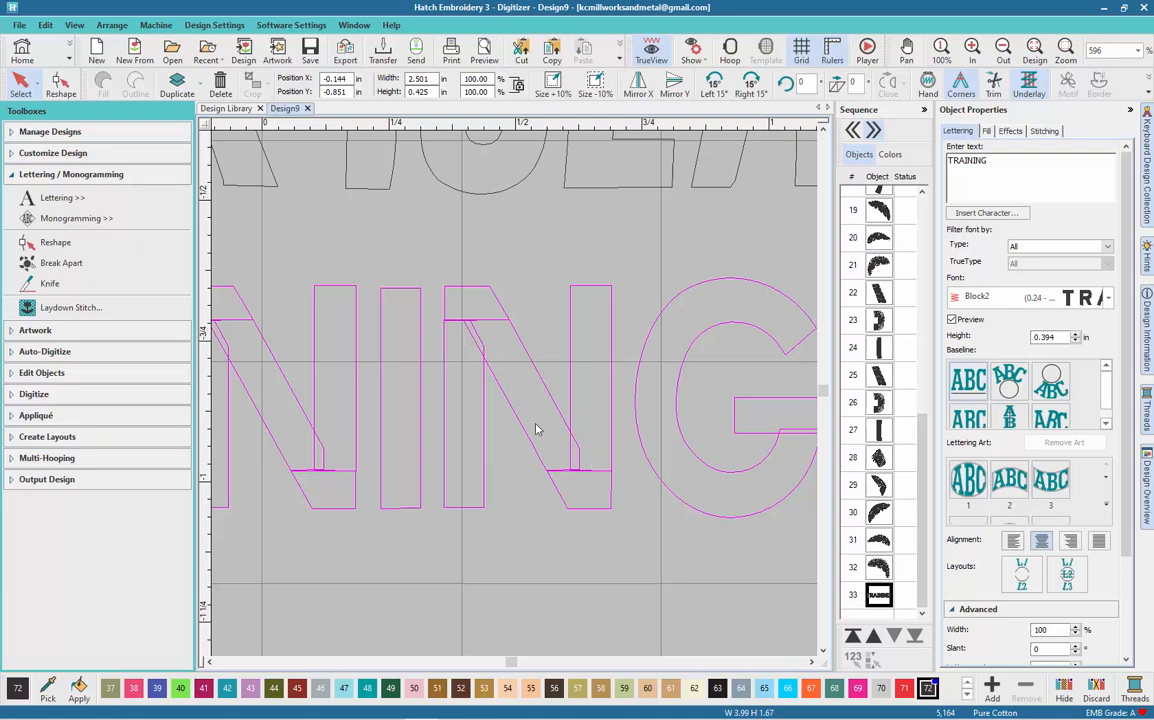
scroll(515, 399, "down", 2)
scroll(516, 399, "down", 2)
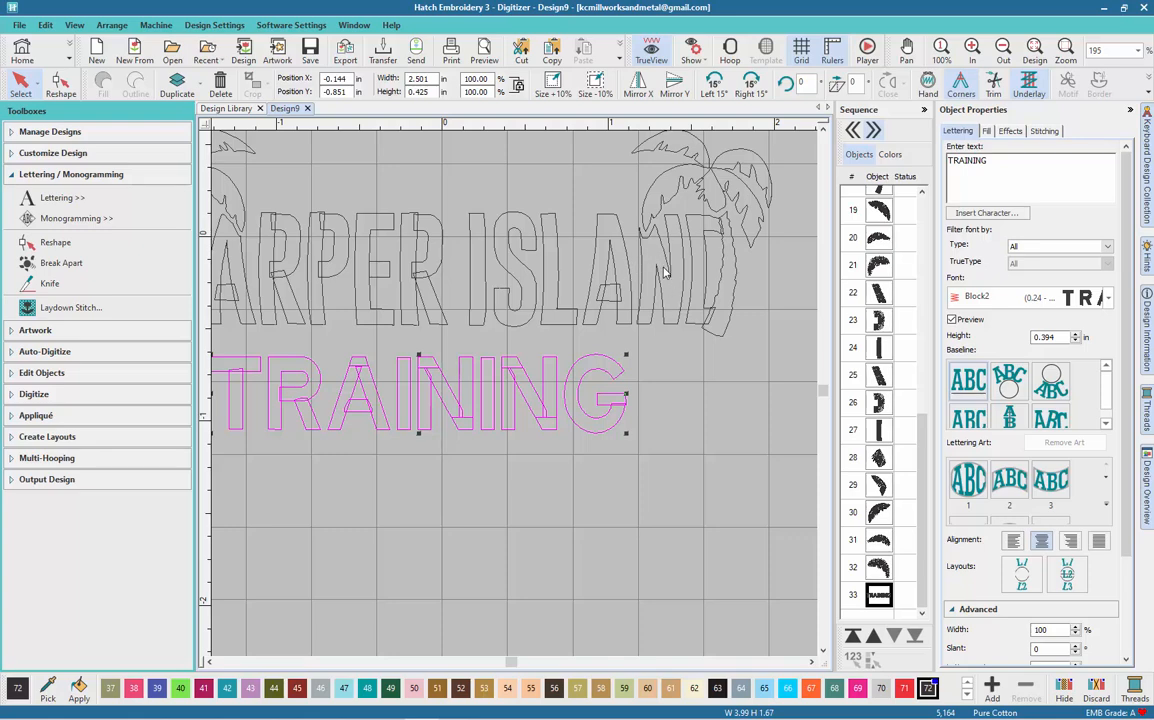
scroll(714, 286, "down", 2)
scroll(440, 419, "down", 2)
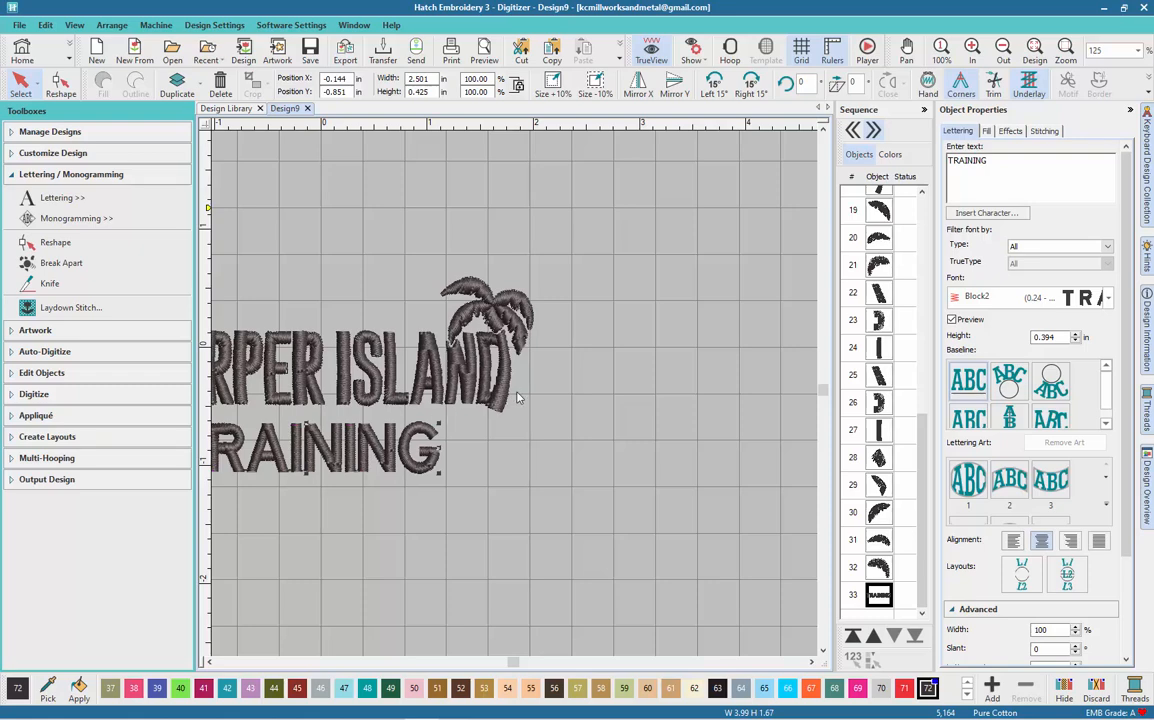
scroll(389, 436, "up", 3)
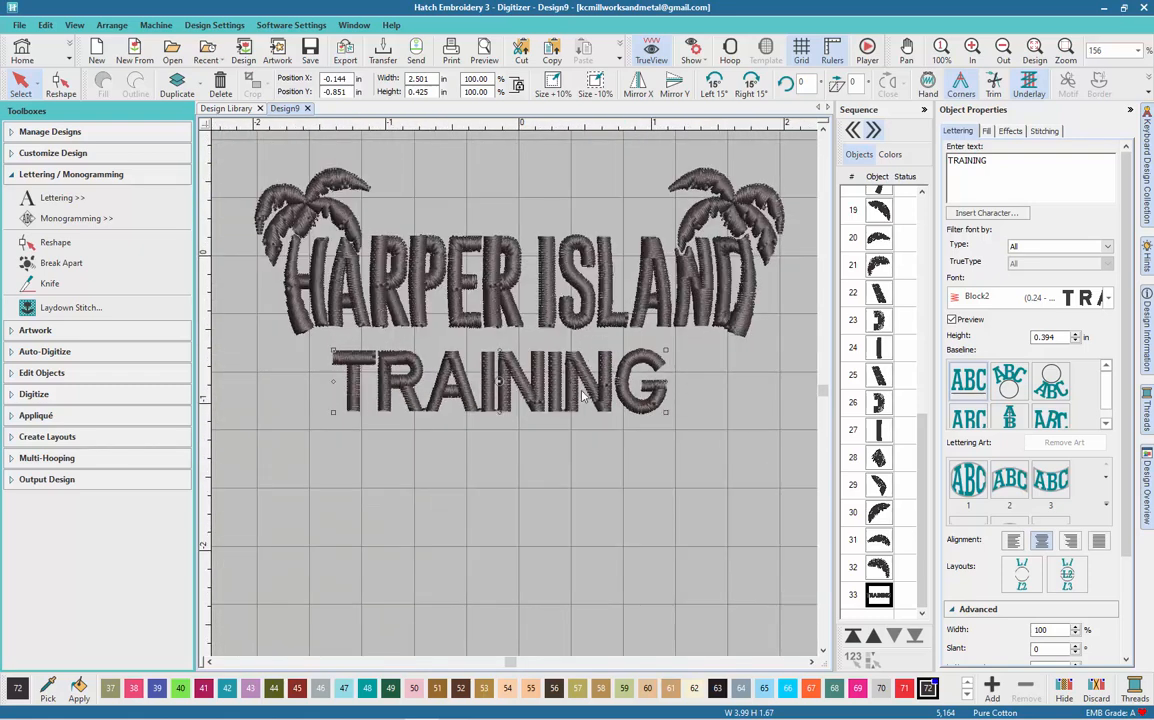
- Scale the TRAINING lettering down proportionally to about 52%, for a letter height of 0.193 in
left_click(60, 82)
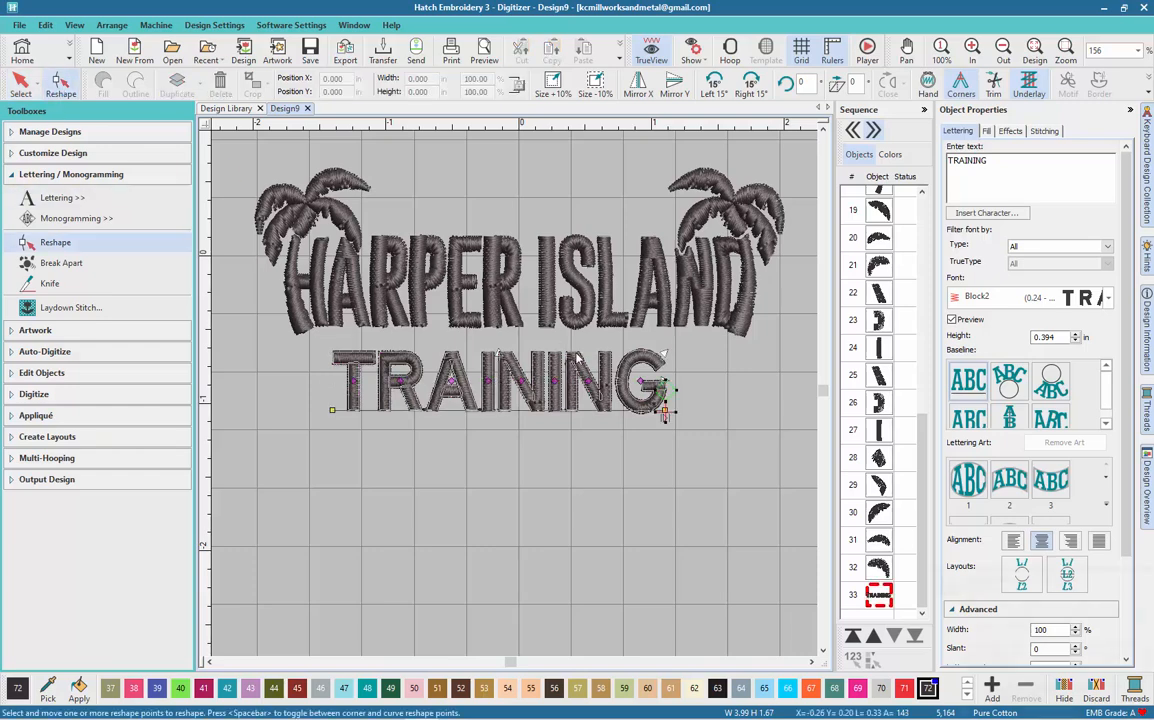
key("Escape")
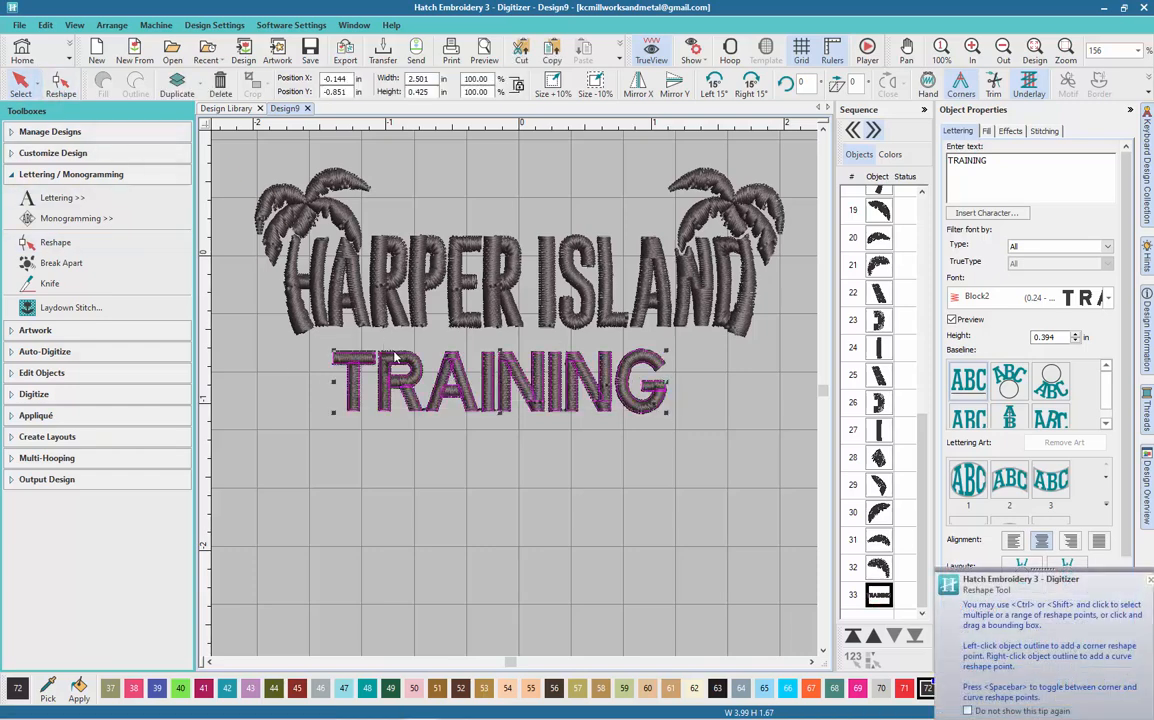
left_click_drag(667, 412, 497, 373)
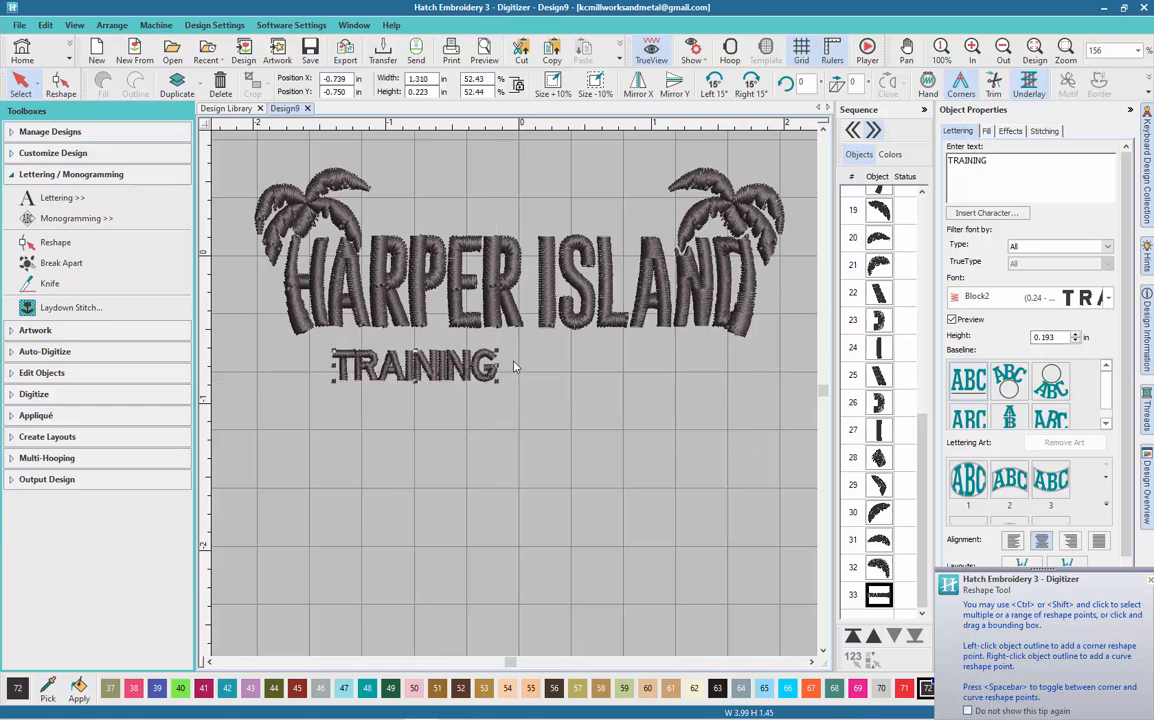
- Widen the letter spacing of TRAINING to 0.229 in
scroll(1110, 480, "down", 3)
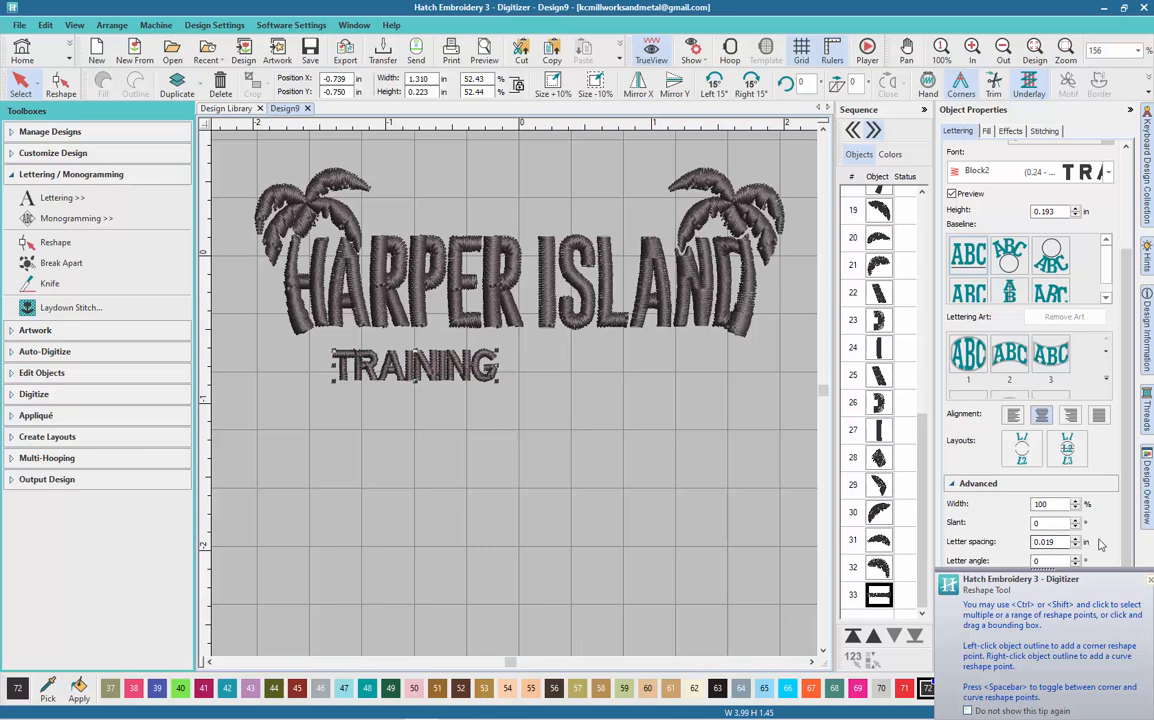
left_click_drag(1061, 542, 965, 541)
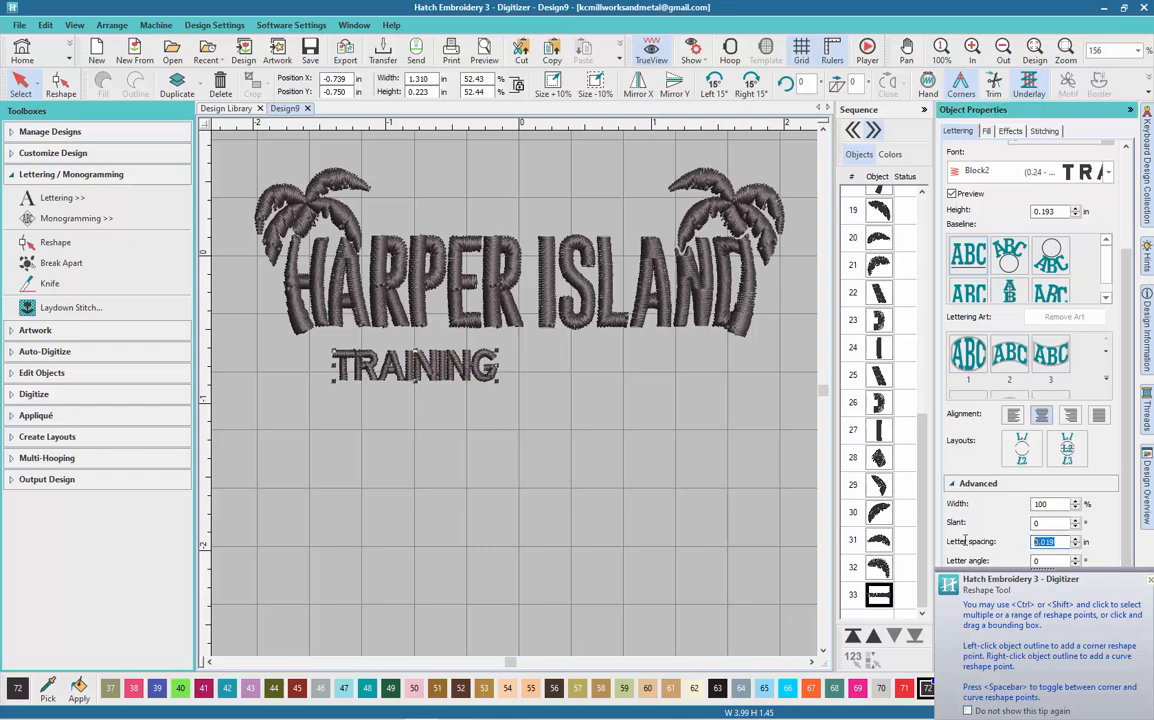
left_click(1075, 538)
left_click(1075, 538)
left_click(1075, 538)
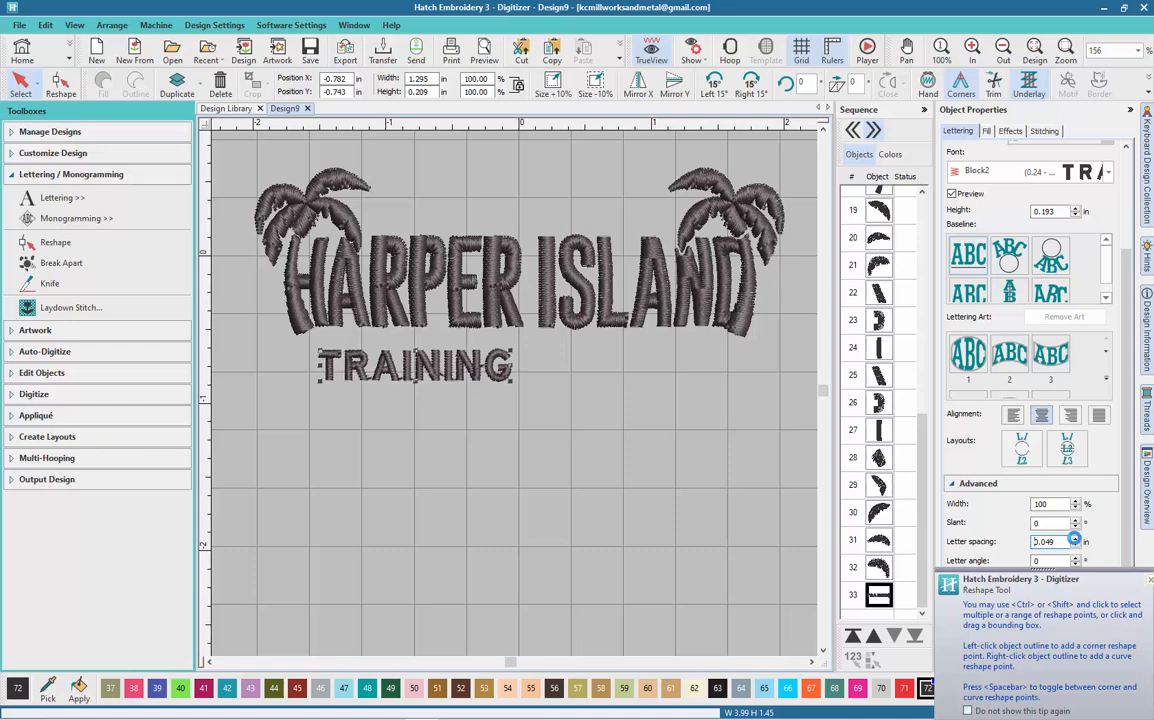
left_click(1075, 538)
left_click(1075, 538)
left_click(1076, 538)
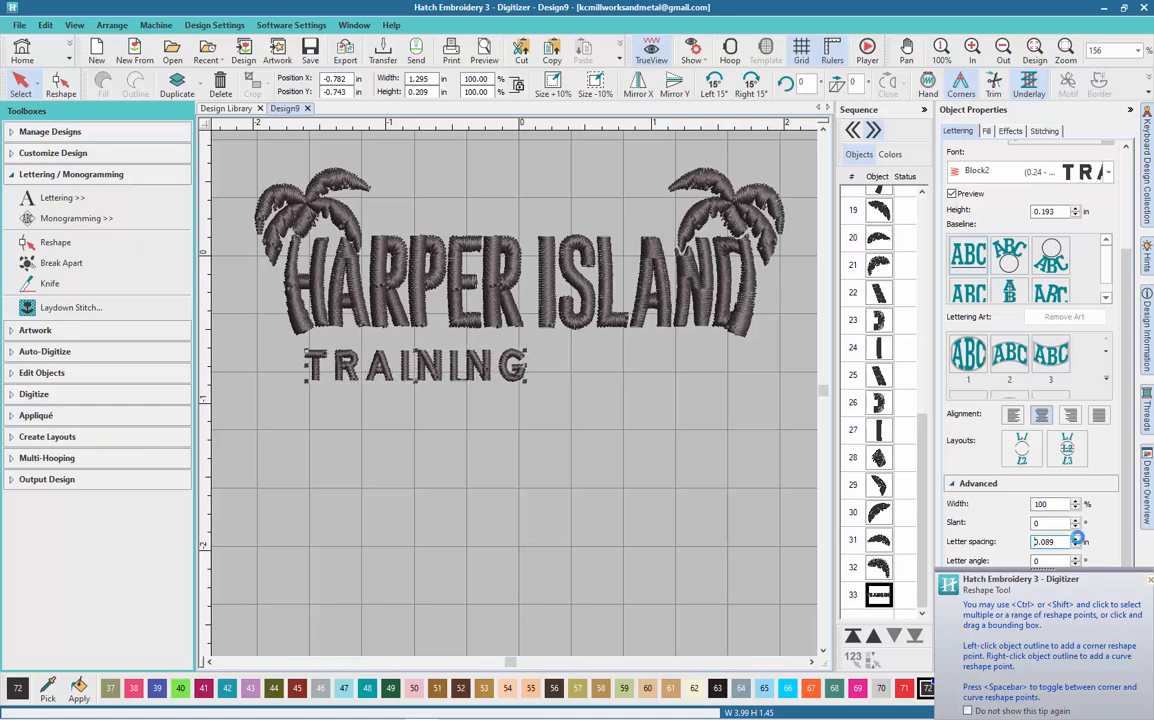
left_click(1075, 538)
left_click(1075, 538)
left_click(1075, 538)
left_click(1075, 538)
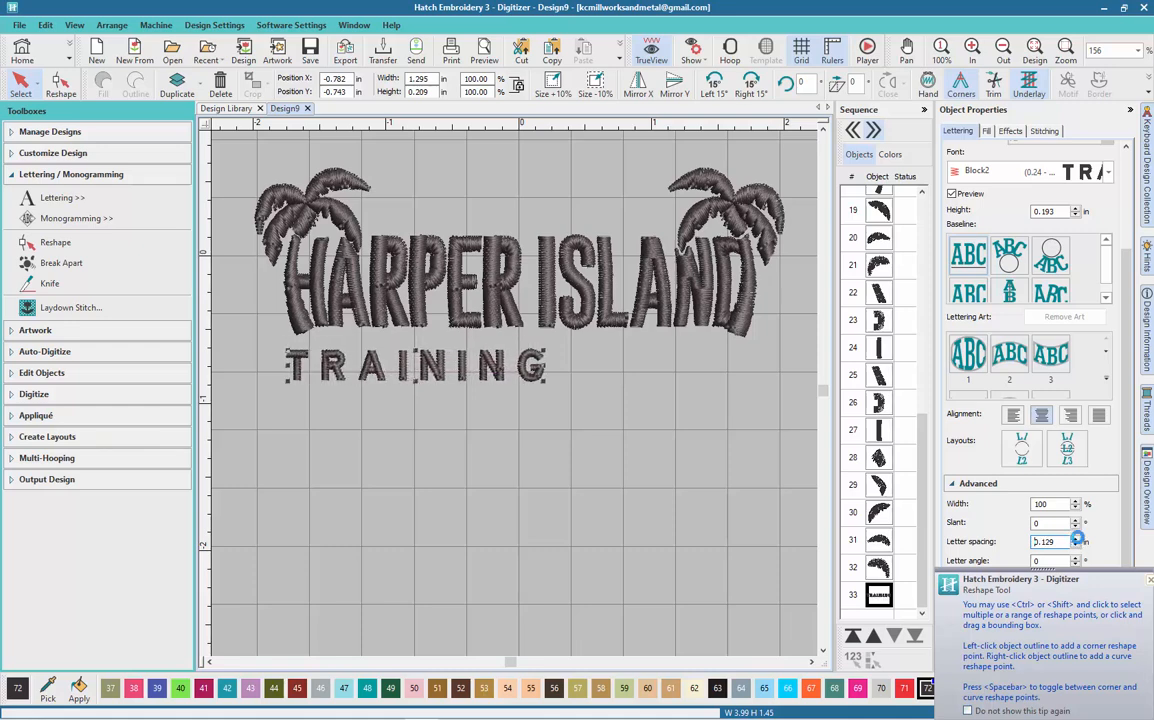
left_click(1075, 538)
left_click(1075, 538)
left_click(1075, 538)
left_click(1075, 538)
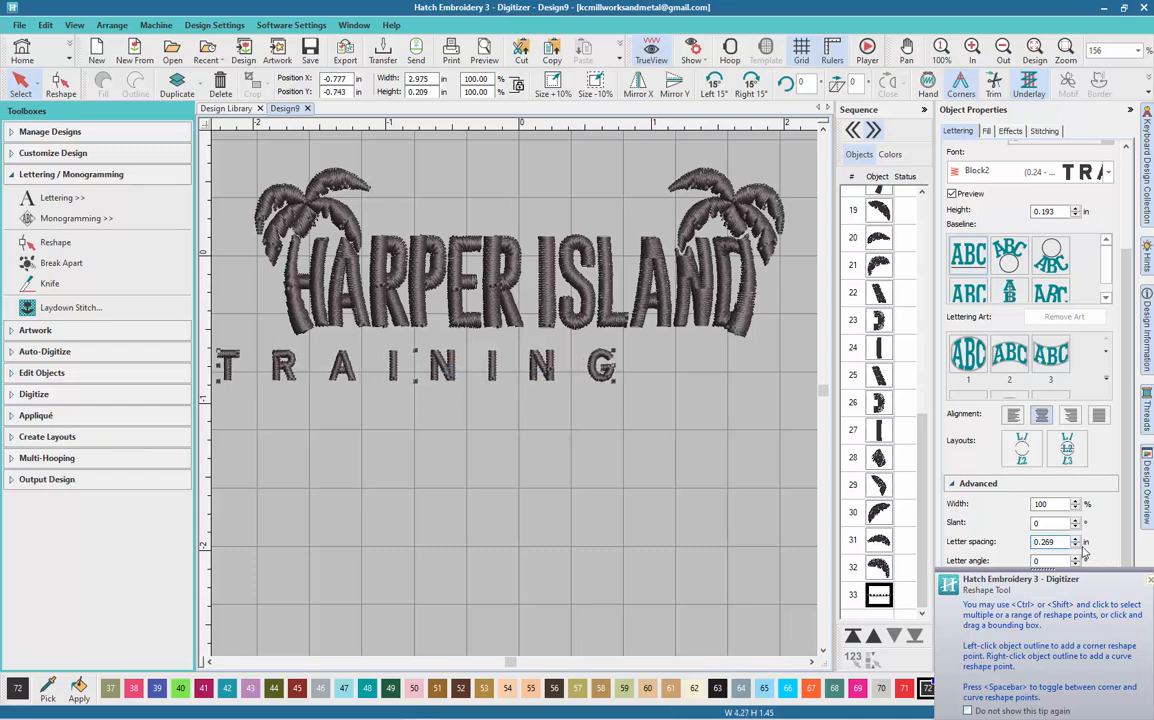
left_click(1076, 546)
left_click(1076, 546)
left_click(1076, 546)
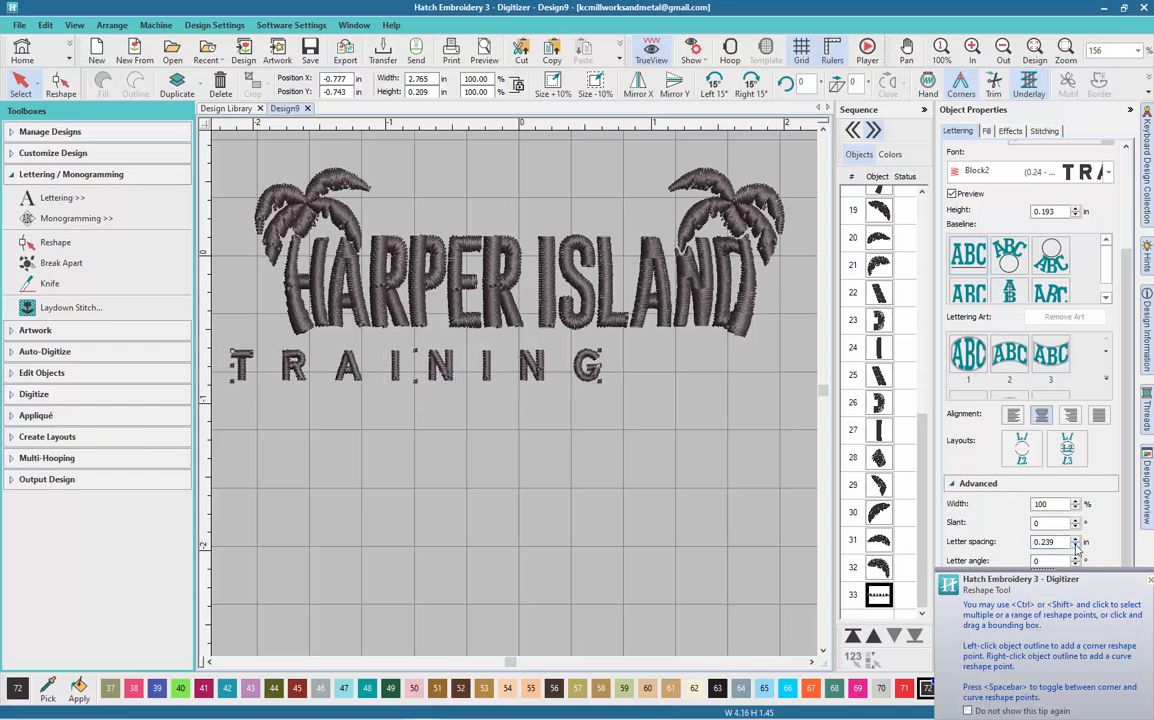
left_click(1076, 546)
- Move TRAINING close beneath HARPER ISLAND and shrink it to about 2.21 in wide and 0.13 in high
left_click_drag(481, 376, 588, 362)
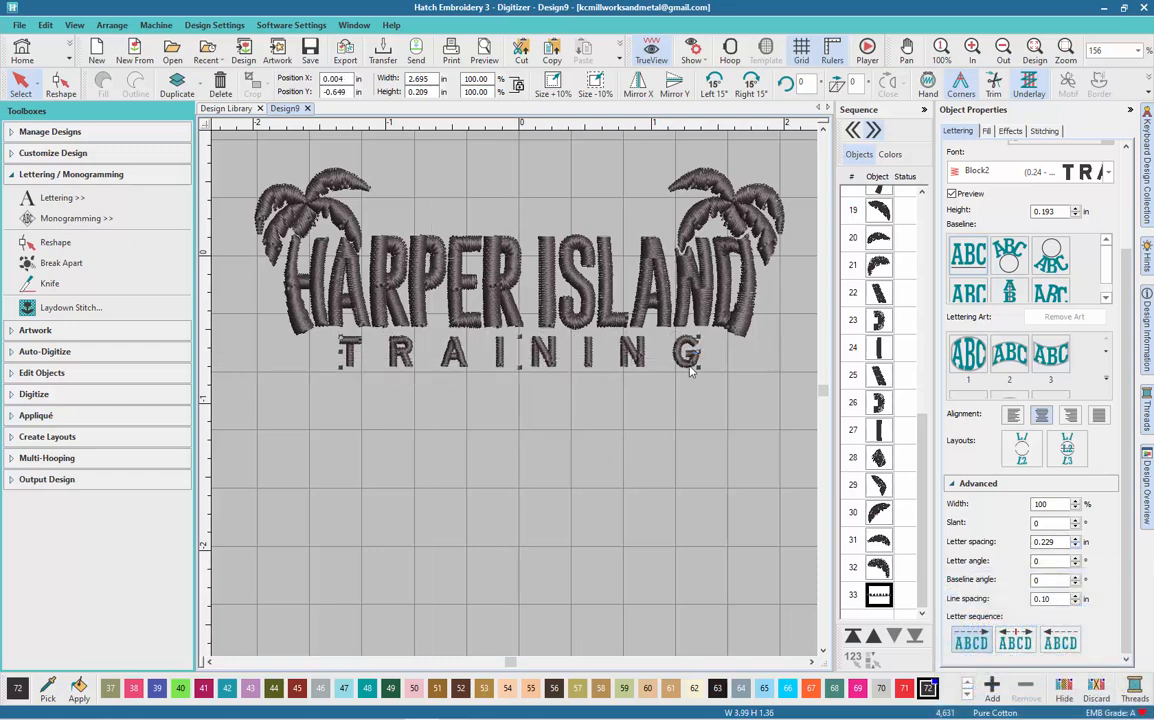
left_click_drag(686, 362, 628, 389)
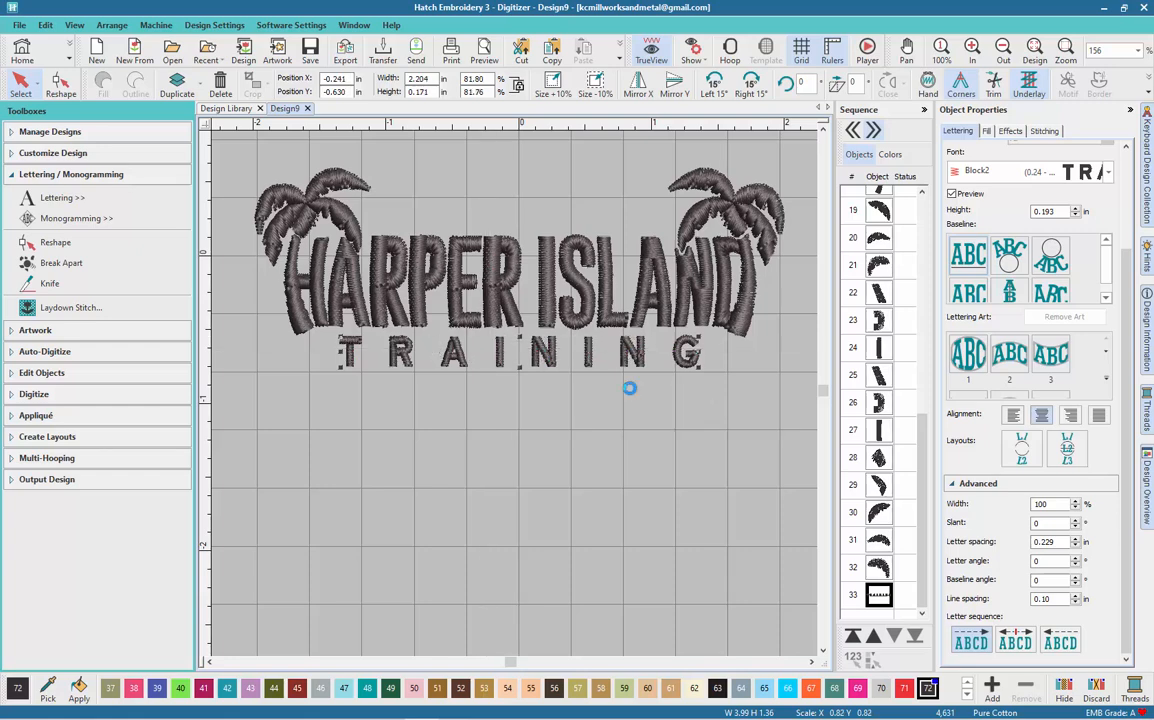
left_click_drag(487, 362, 484, 357)
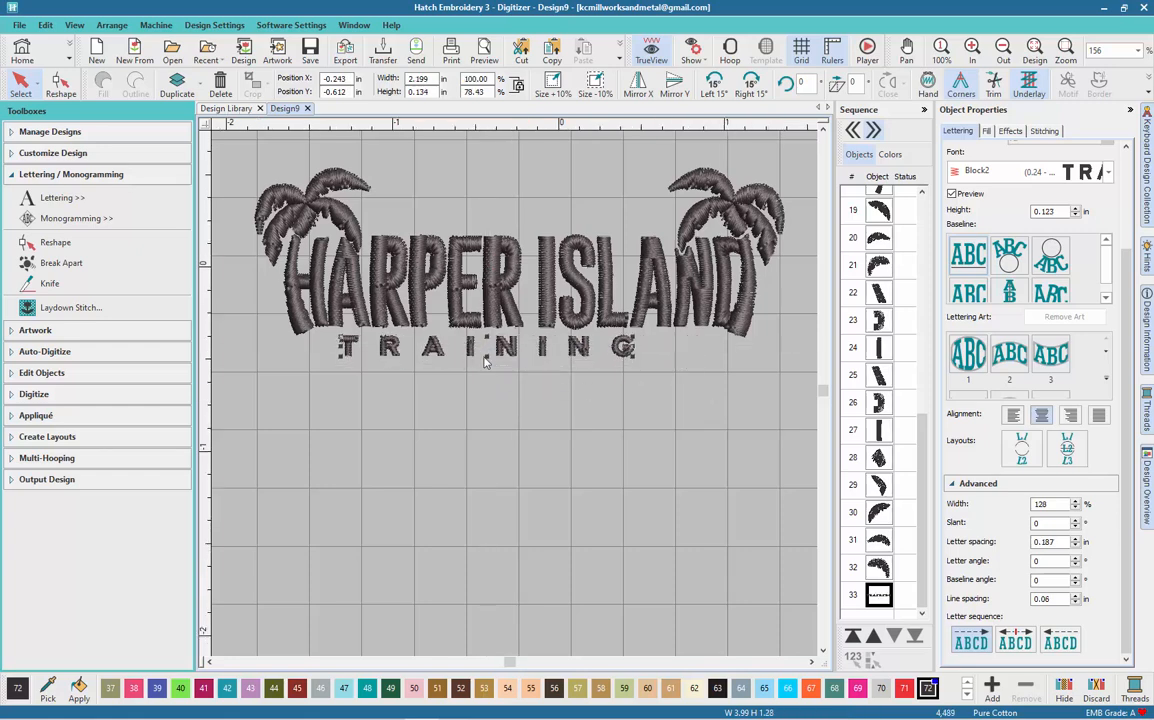
scroll(484, 357, "up", 1)
left_click_drag(701, 391, 703, 392)
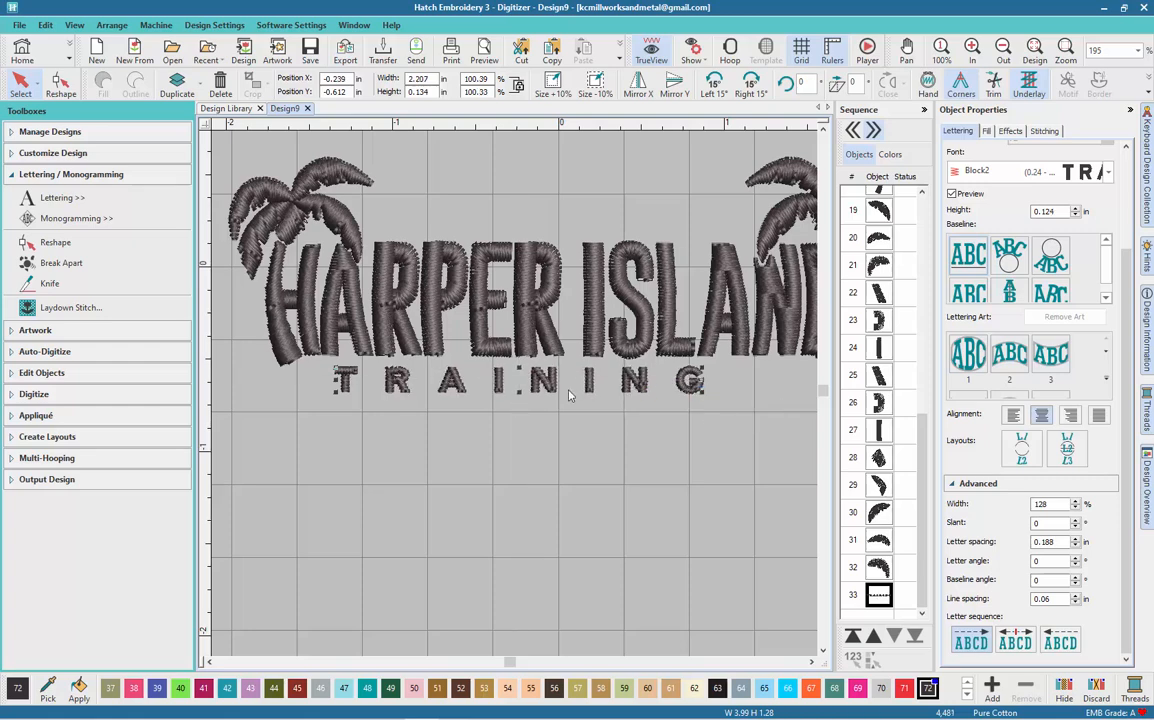
- Shift TRAINING right to centre it below HARPER ISLAND, at about X -0.016 in and Y -0.616 in, and deselect it
left_click_drag(547, 383, 587, 393)
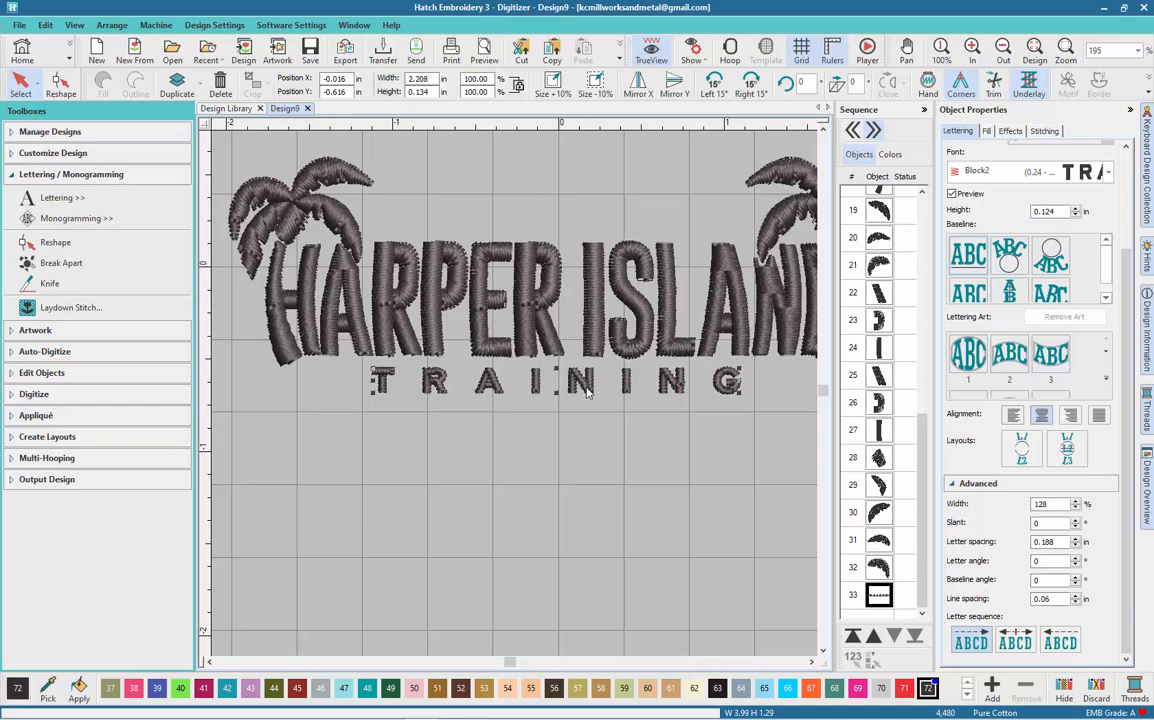
scroll(587, 393, "down", 2)
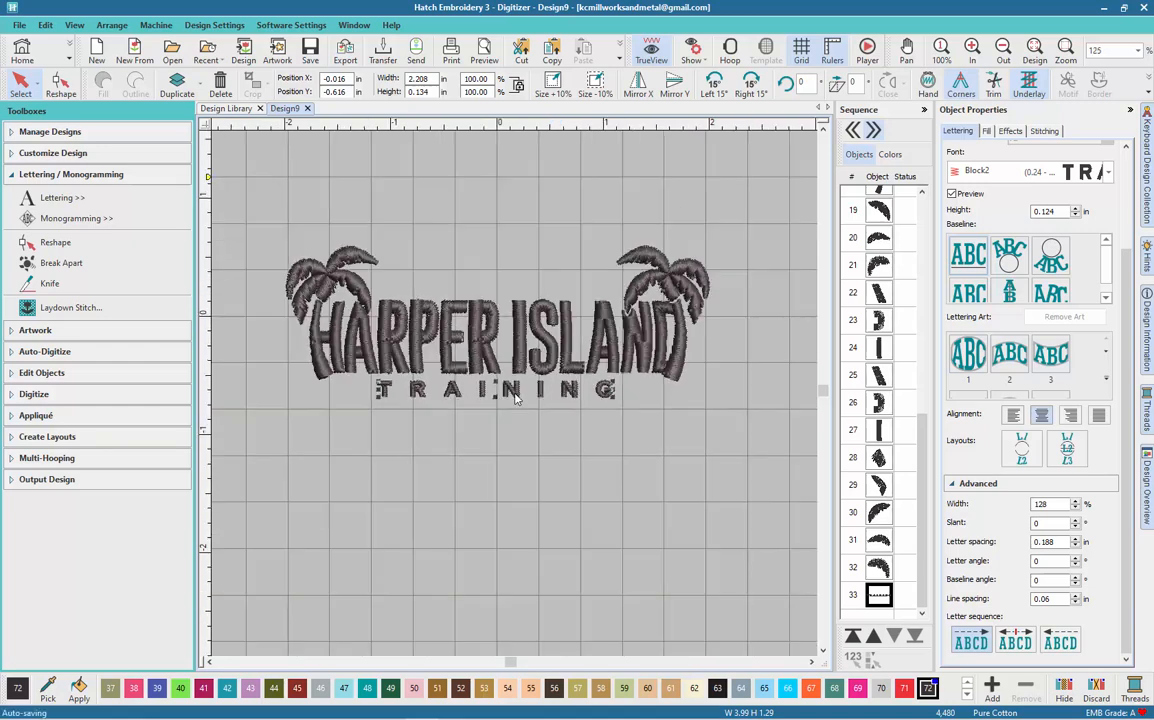
left_click(393, 405)
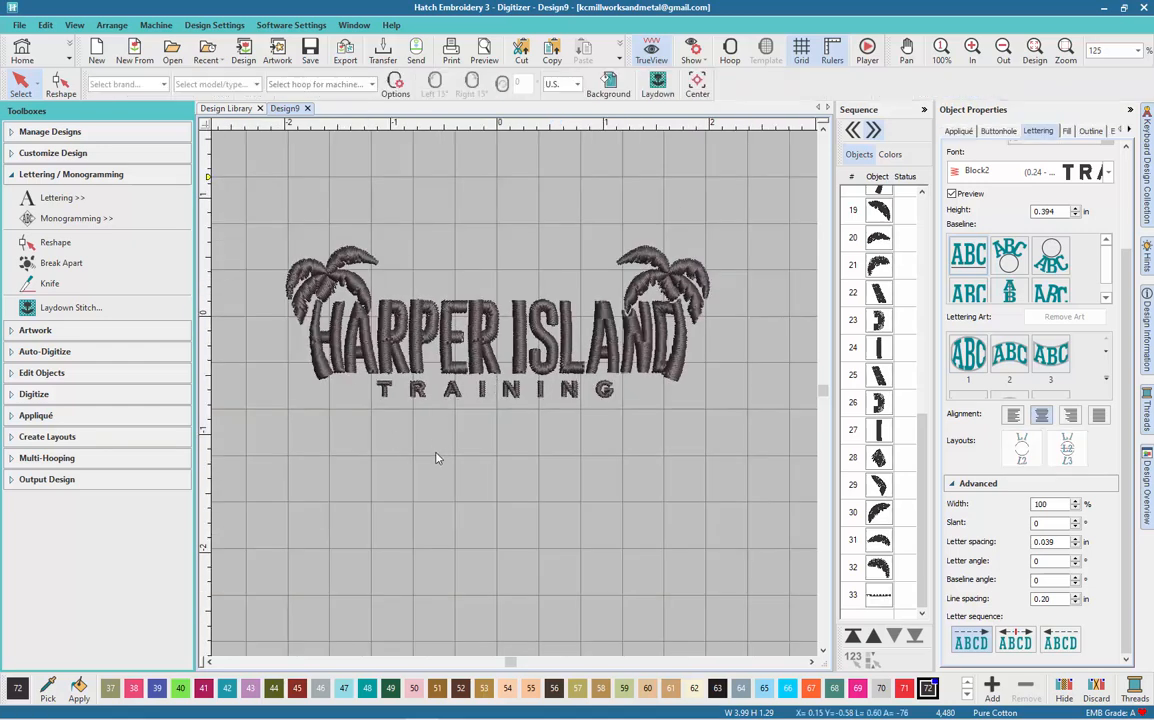
- Nudge the TRAINING lettering slightly lower, to about X -0.021 in and Y -0.629 in, and deselect it
left_click(461, 397)
scroll(466, 358, "up", 3)
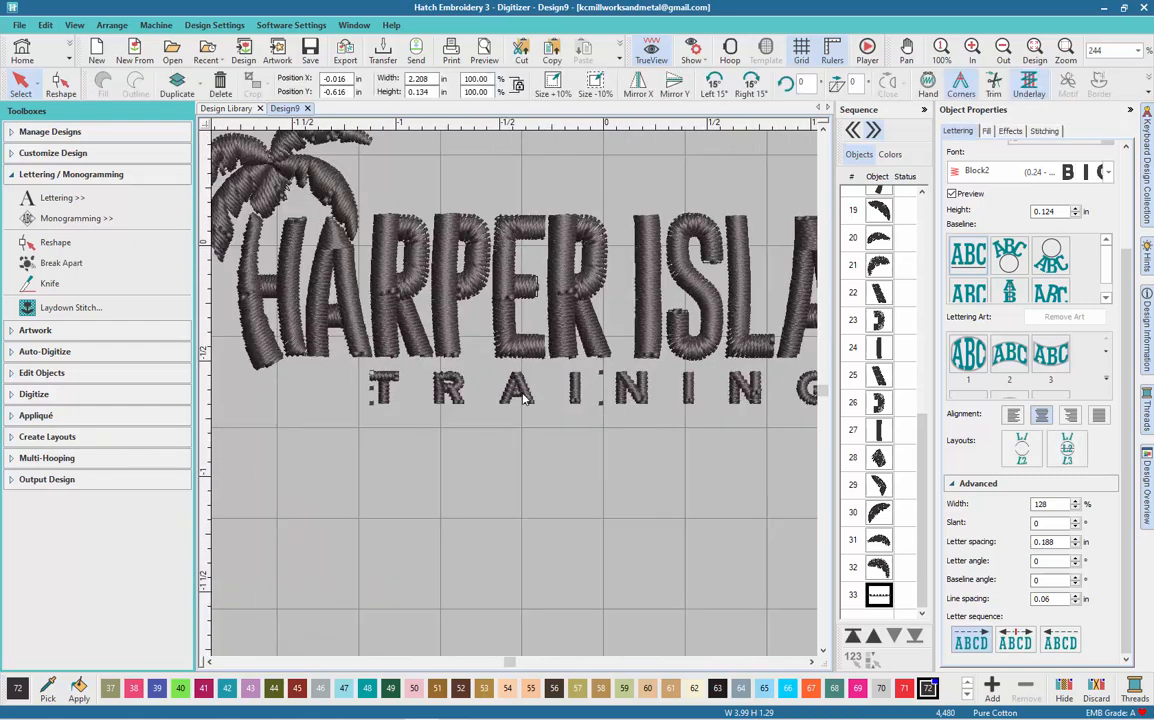
scroll(519, 396, "down", 1)
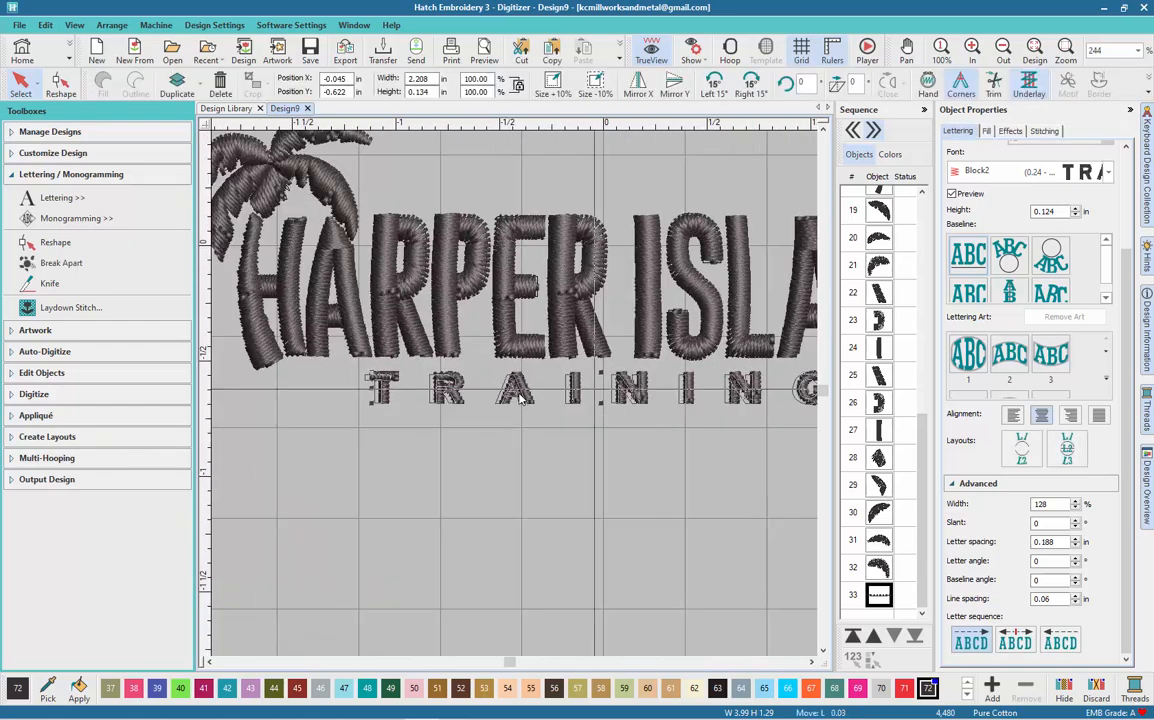
left_click(515, 399)
scroll(515, 399, "down", 1)
scroll(515, 399, "down", 2)
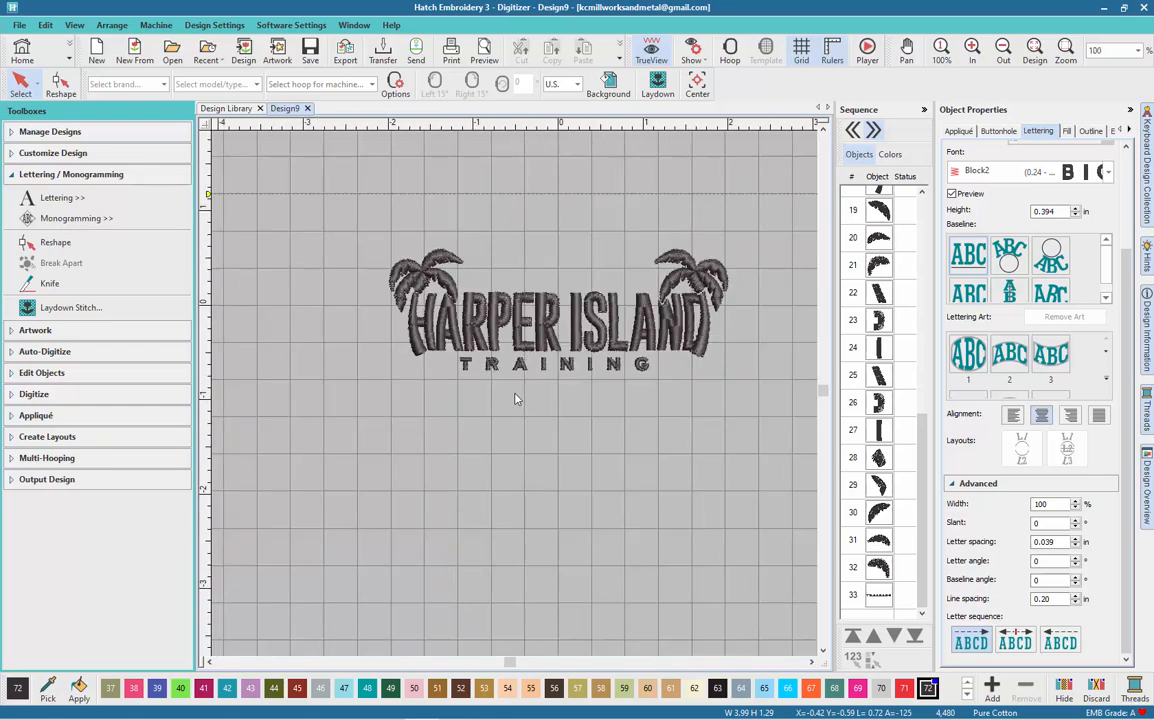
scroll(515, 399, "up", 3)
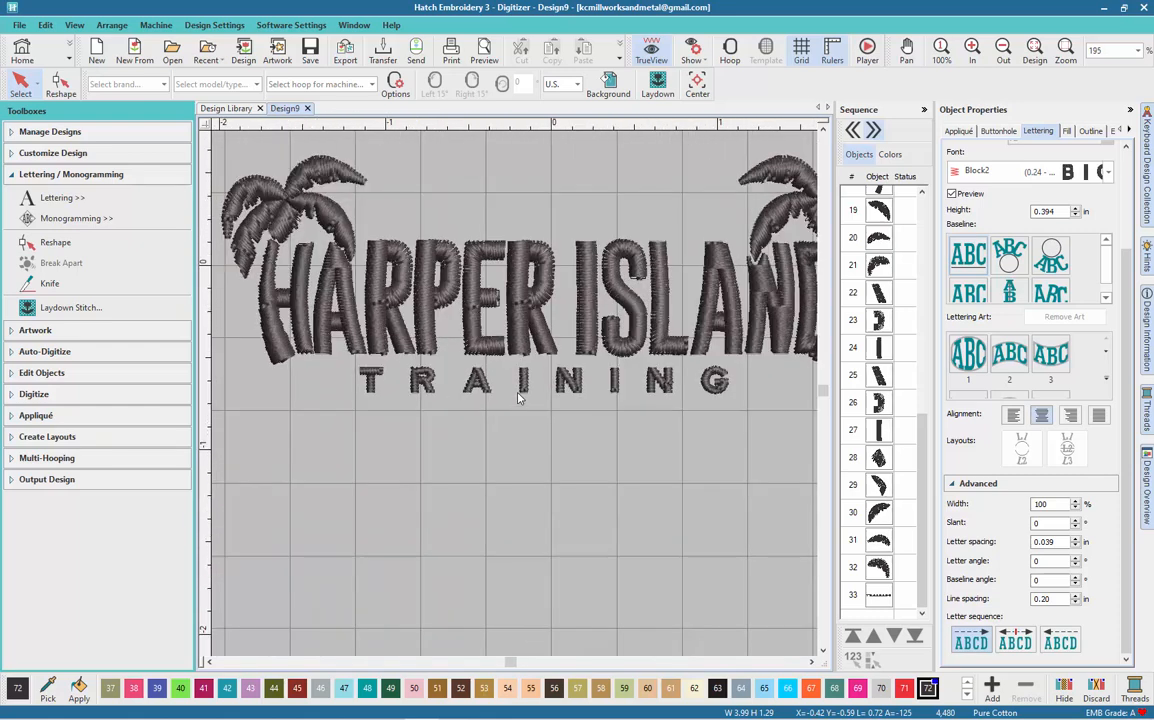
left_click(523, 388)
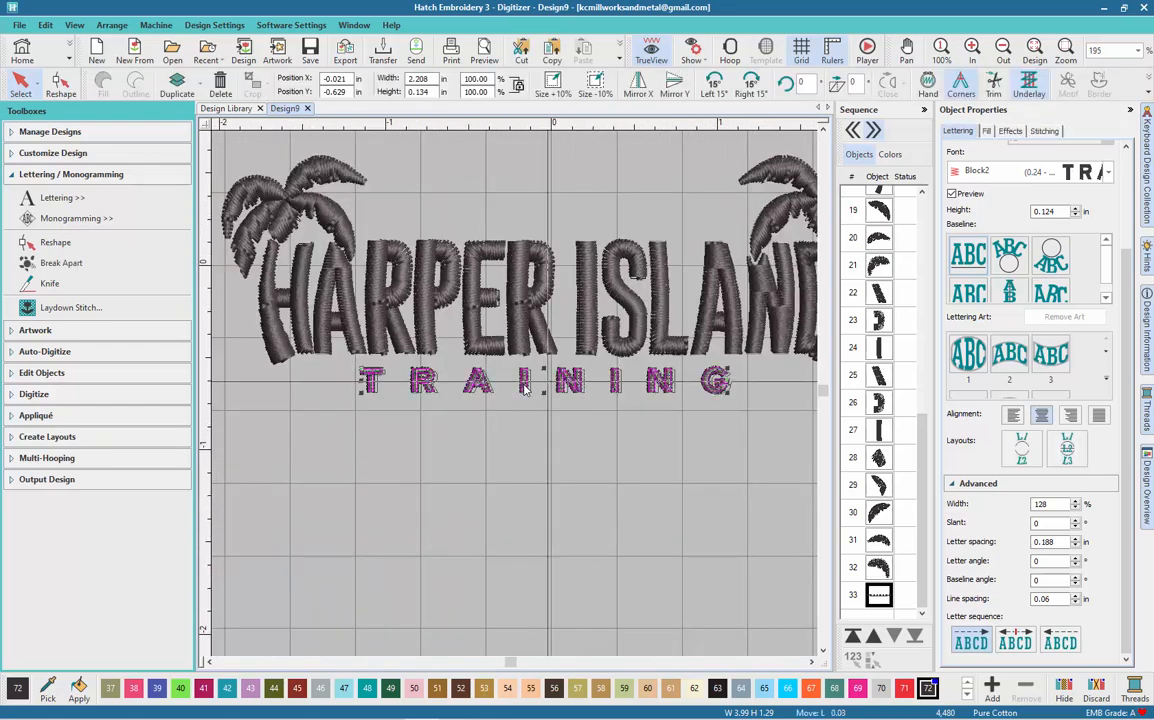
left_click(515, 399)
scroll(515, 399, "down", 2)
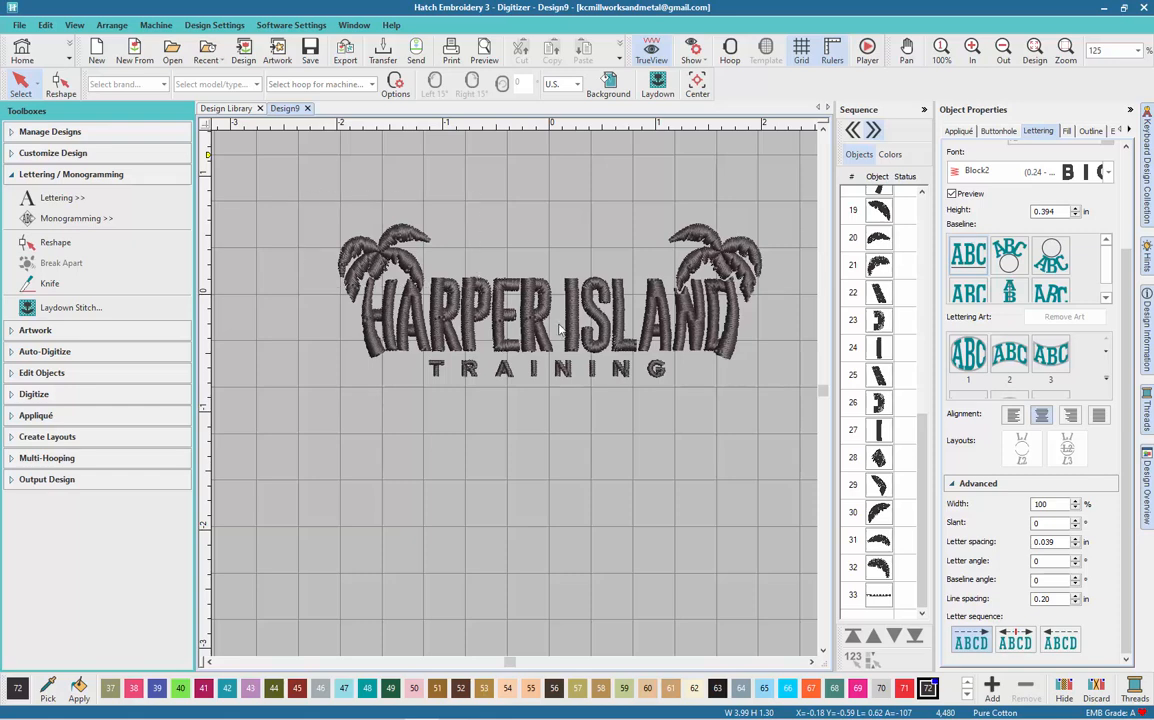
left_click_drag(787, 414, 654, 407)
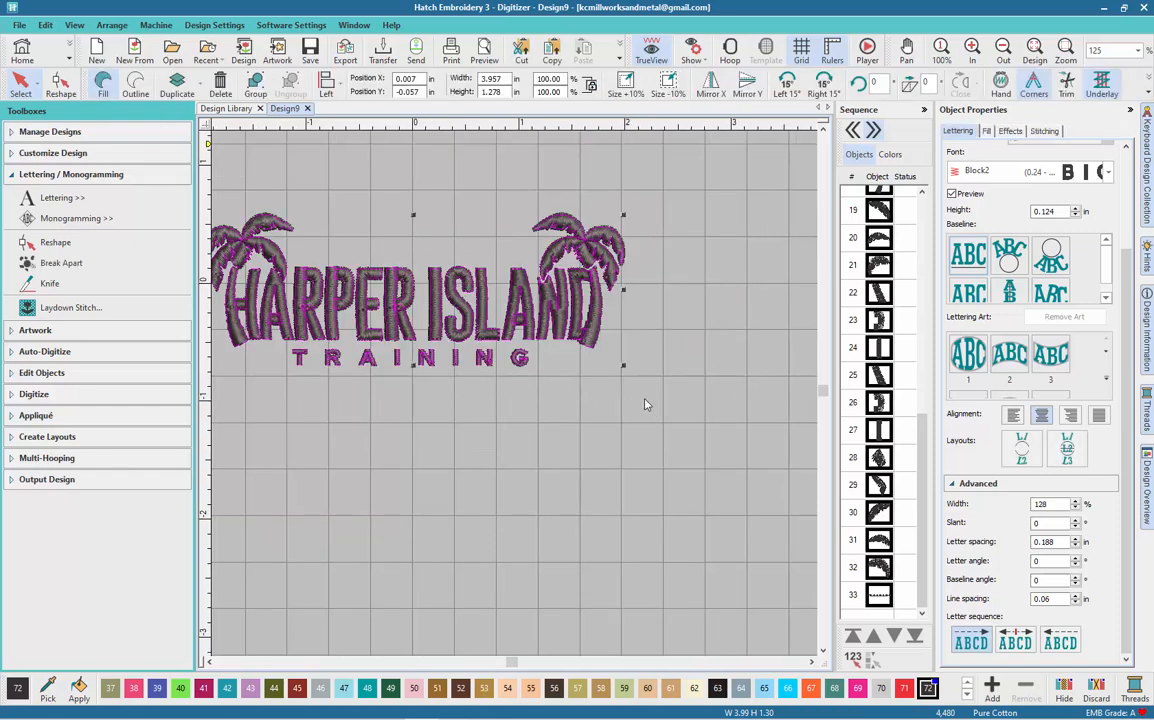
left_click(765, 204)
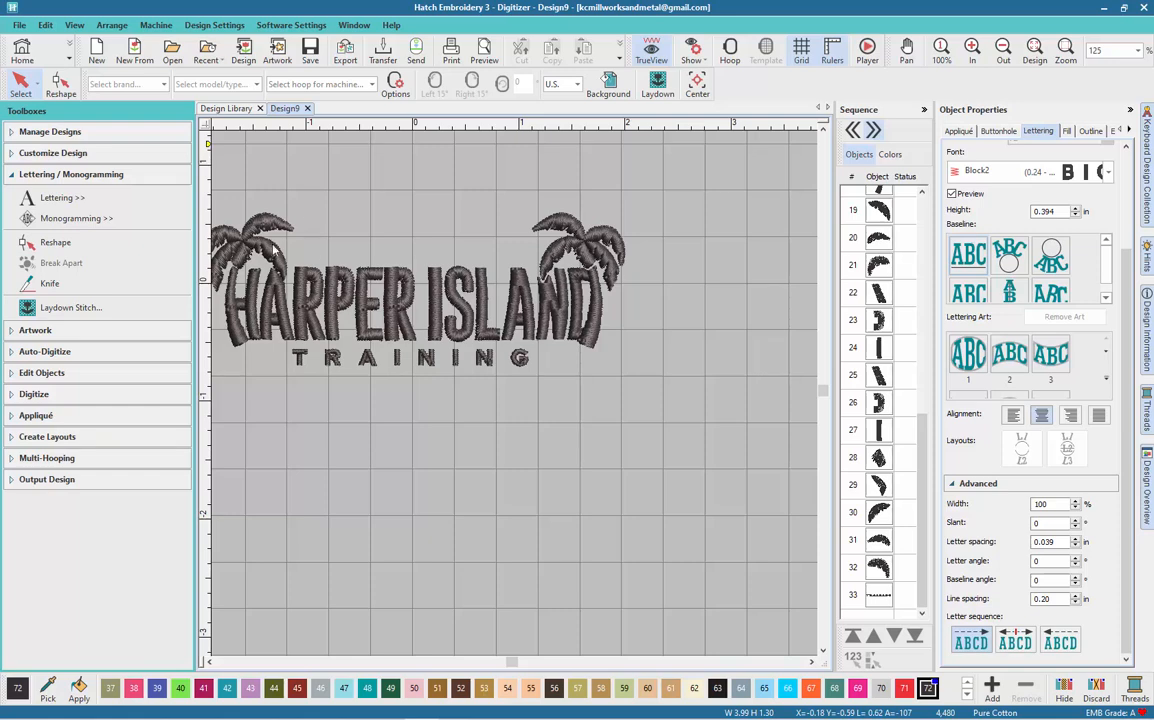
scroll(731, 266, "down", 2)
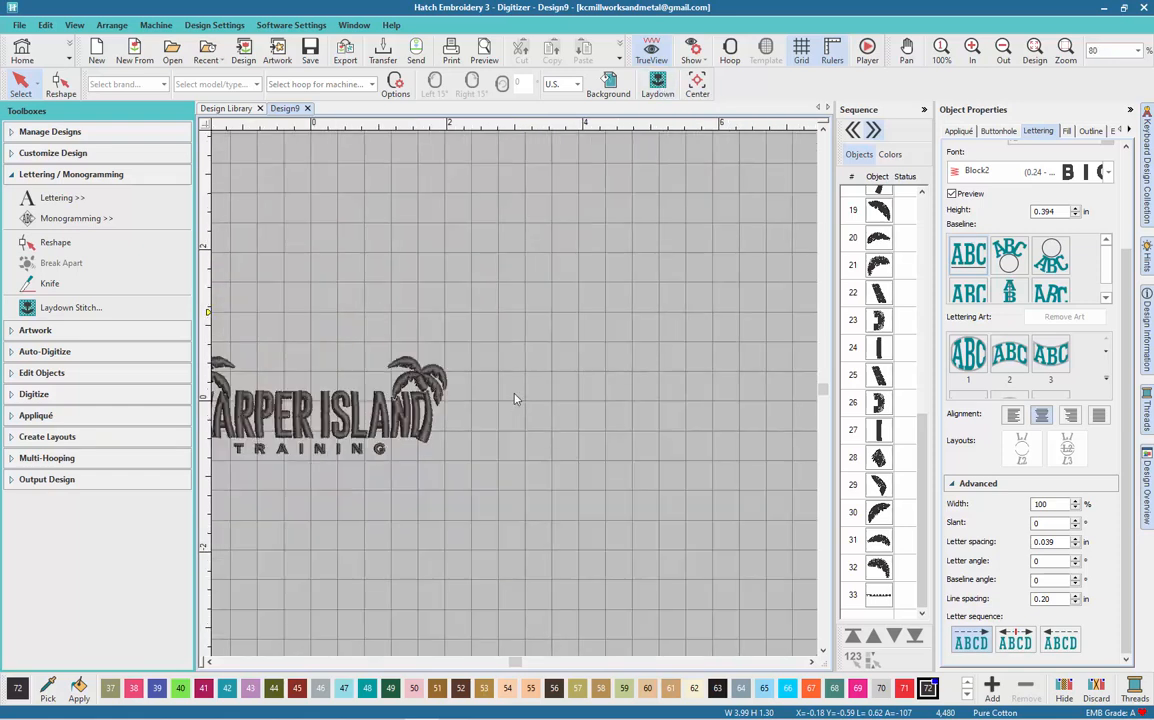
scroll(430, 386, "down", 2)
scroll(444, 398, "up", 3)
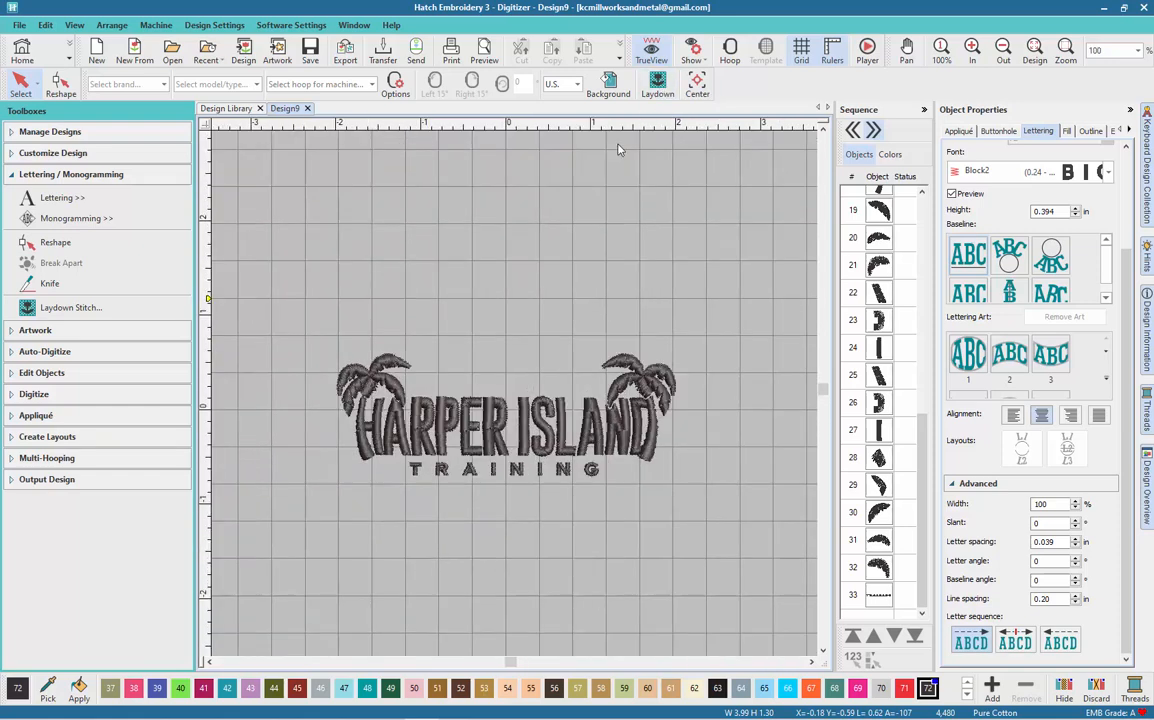
- Preview and add a two-layer laydown stitch around the whole design as an offset shape with 0.079 in offset and 1902 Isacord 40 thread
left_click(657, 82)
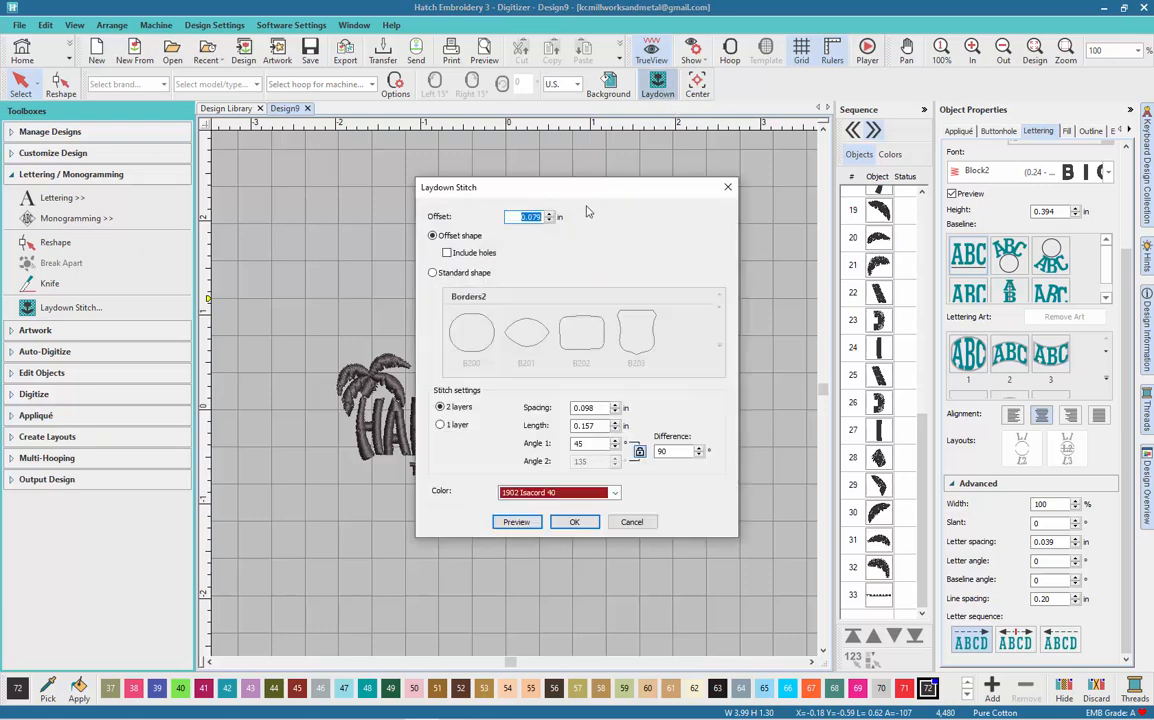
left_click_drag(596, 194, 891, 216)
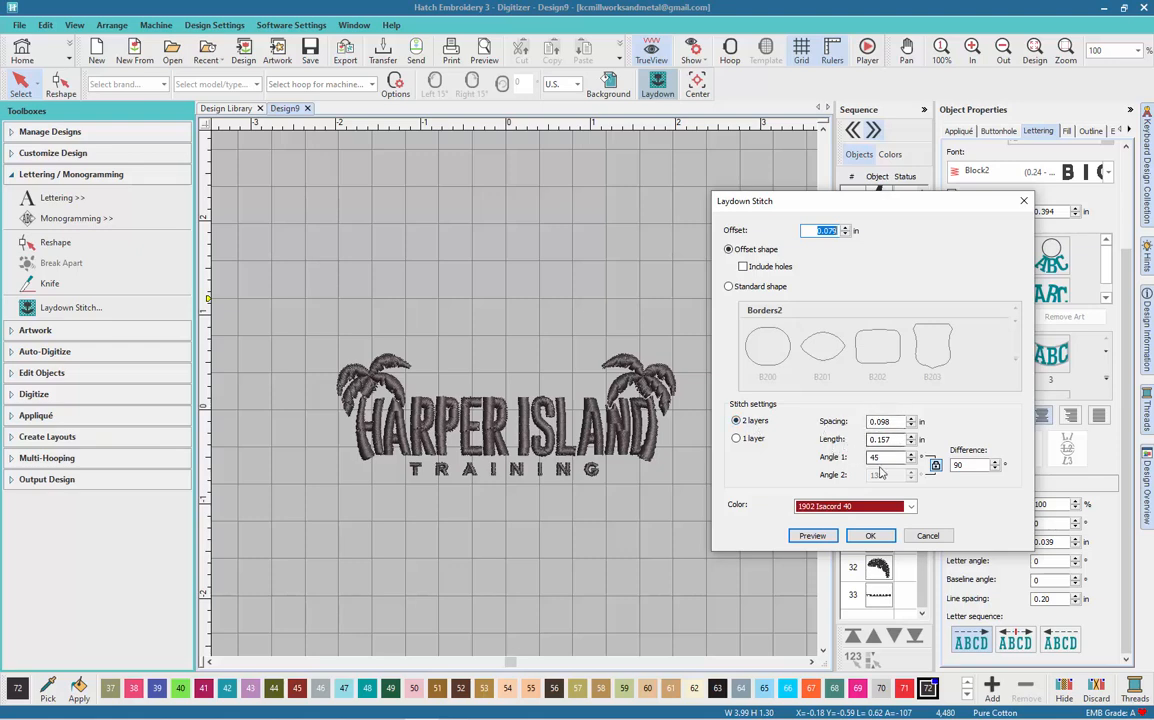
left_click(871, 539)
left_click(812, 536)
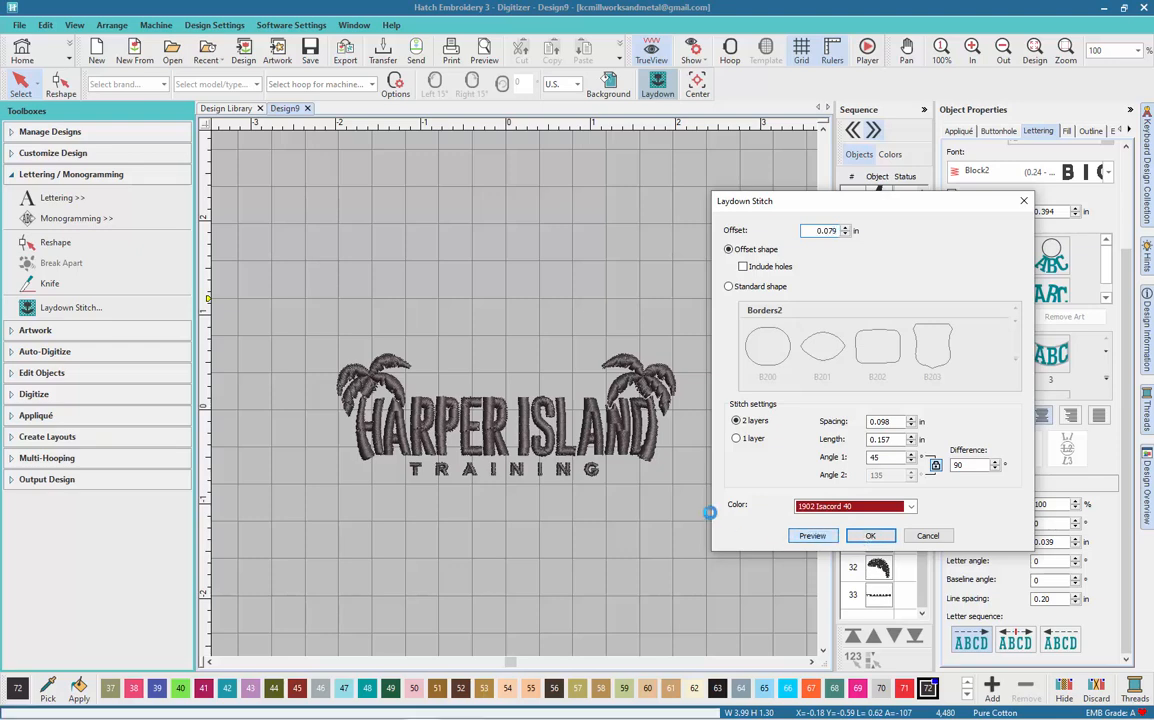
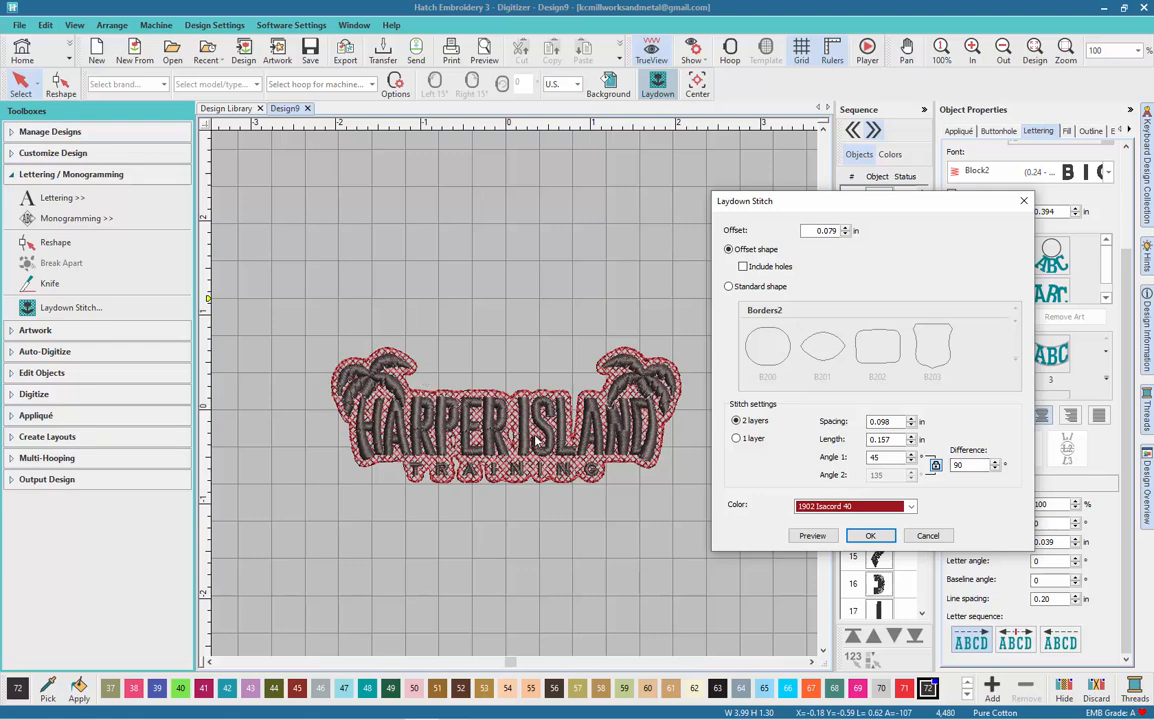
left_click(866, 536)
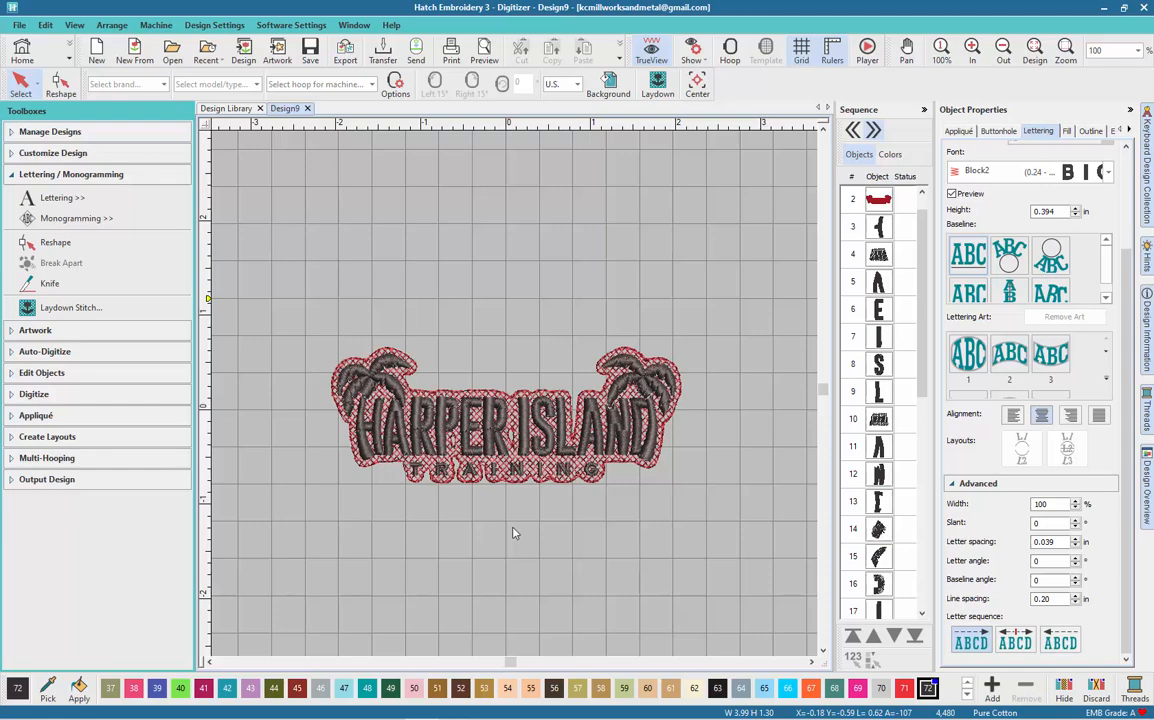
scroll(489, 527, "up", 2)
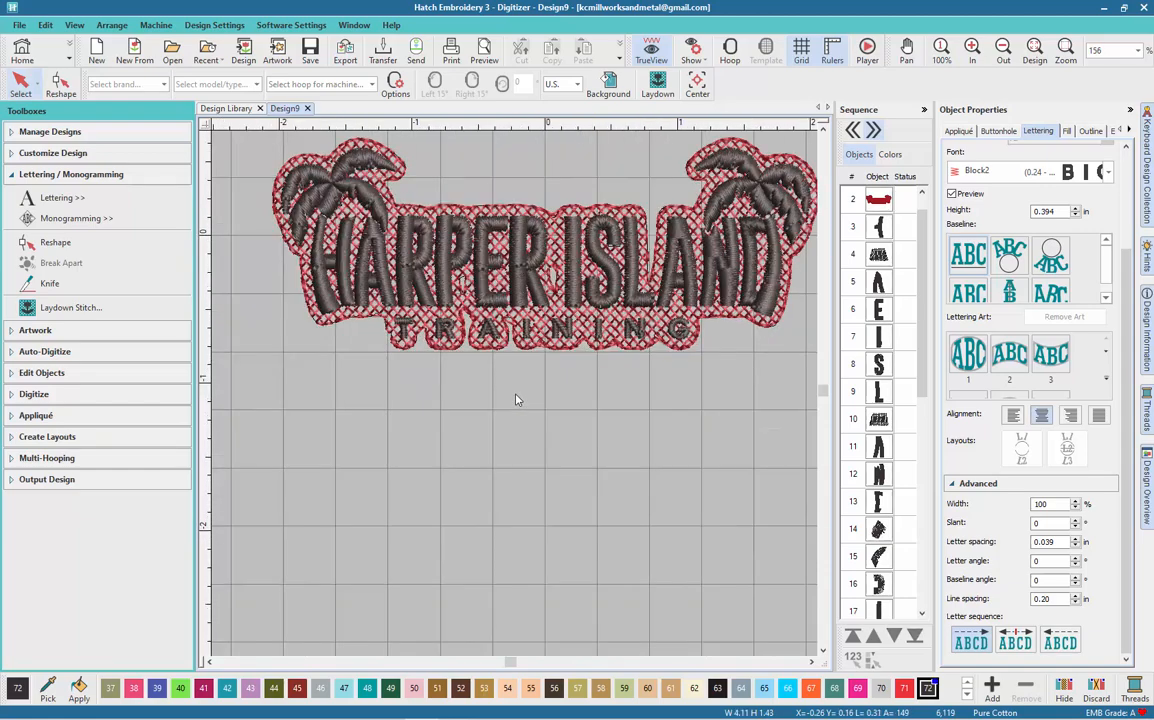
scroll(520, 390, "up", 4)
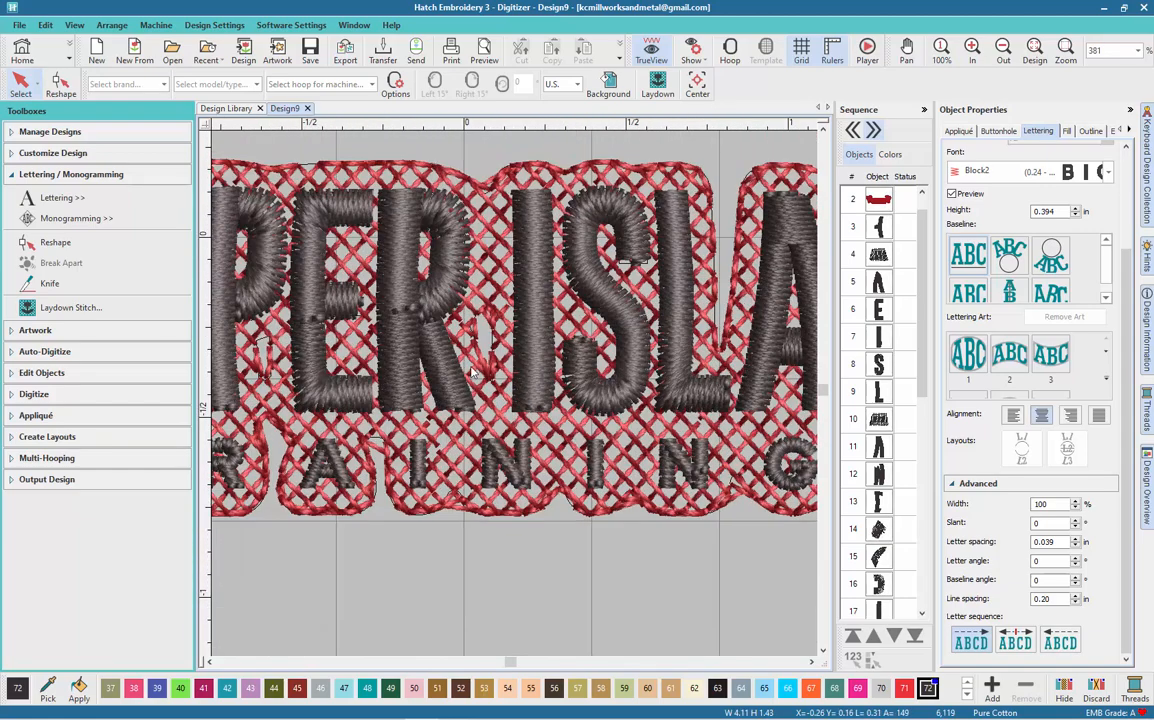
left_click(432, 326)
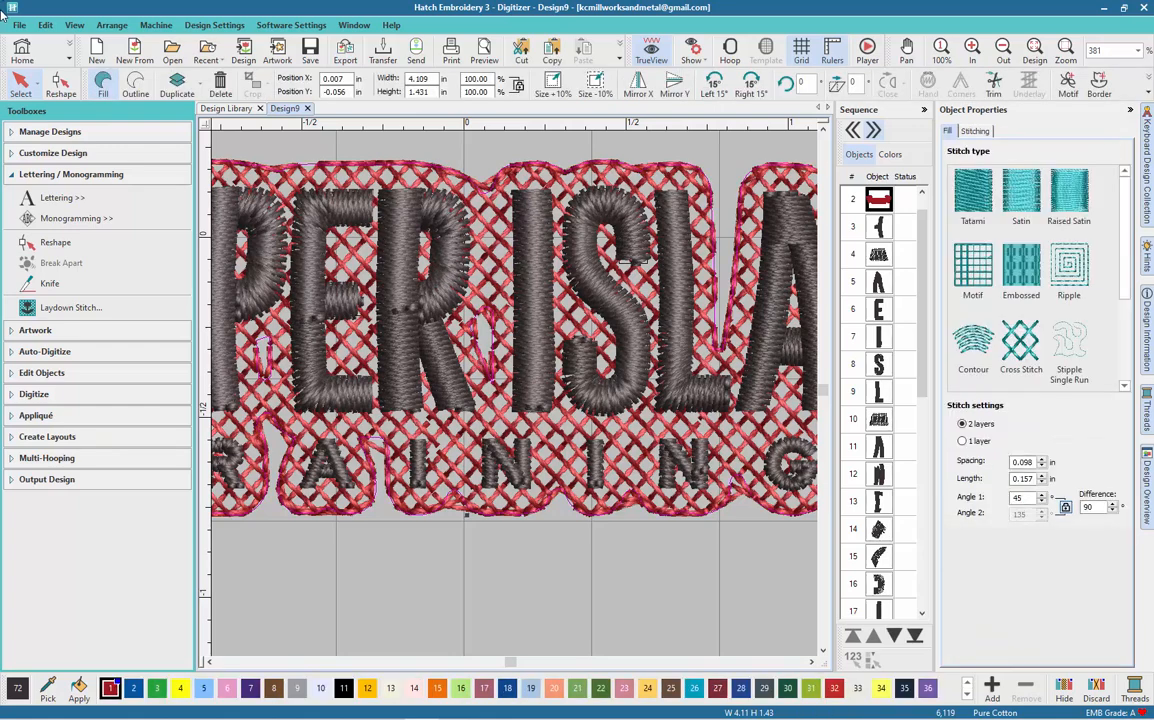
left_click(61, 85)
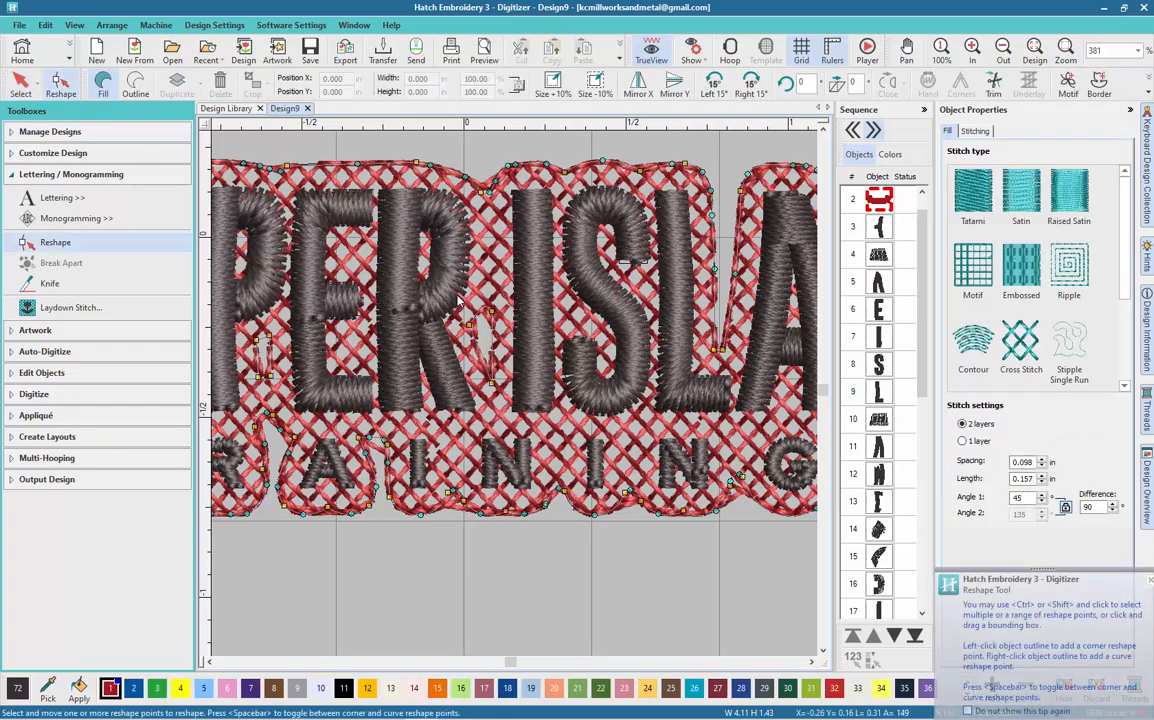
left_click(464, 358)
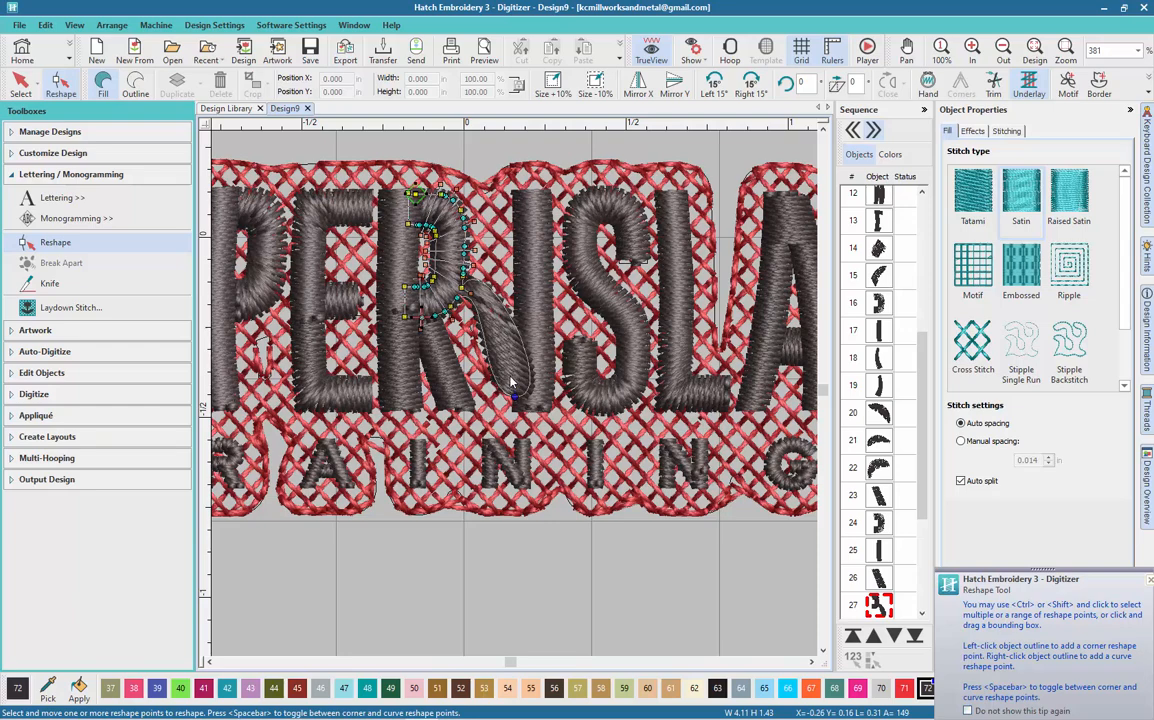
key("Delete")
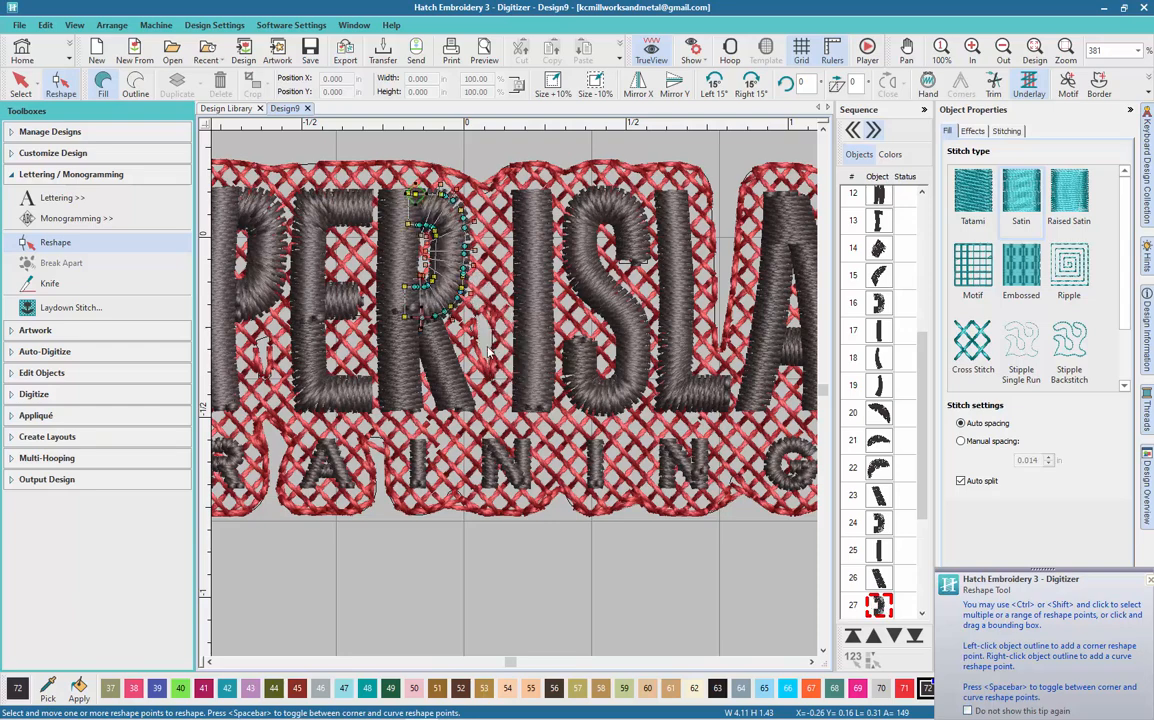
left_click(22, 88)
- Reshape the laydown stitch to remove the small hole between the R and I of HARPER ISLAND
left_click(433, 170)
scroll(441, 178, "up", 3)
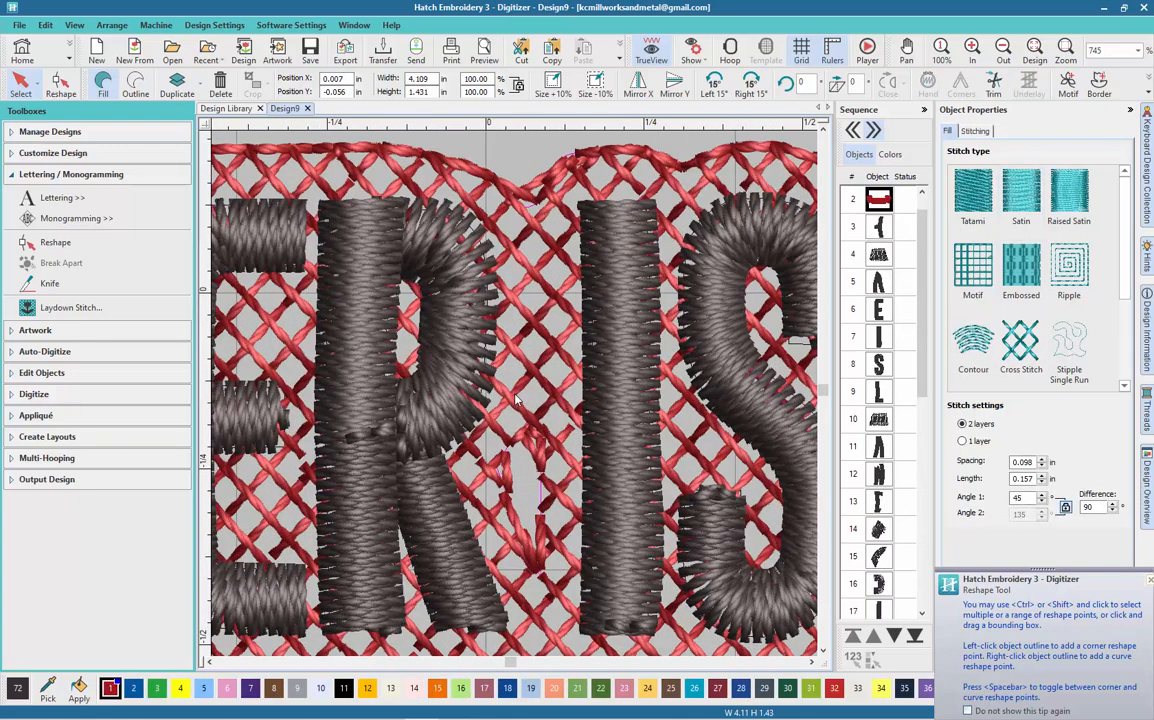
left_click(60, 84)
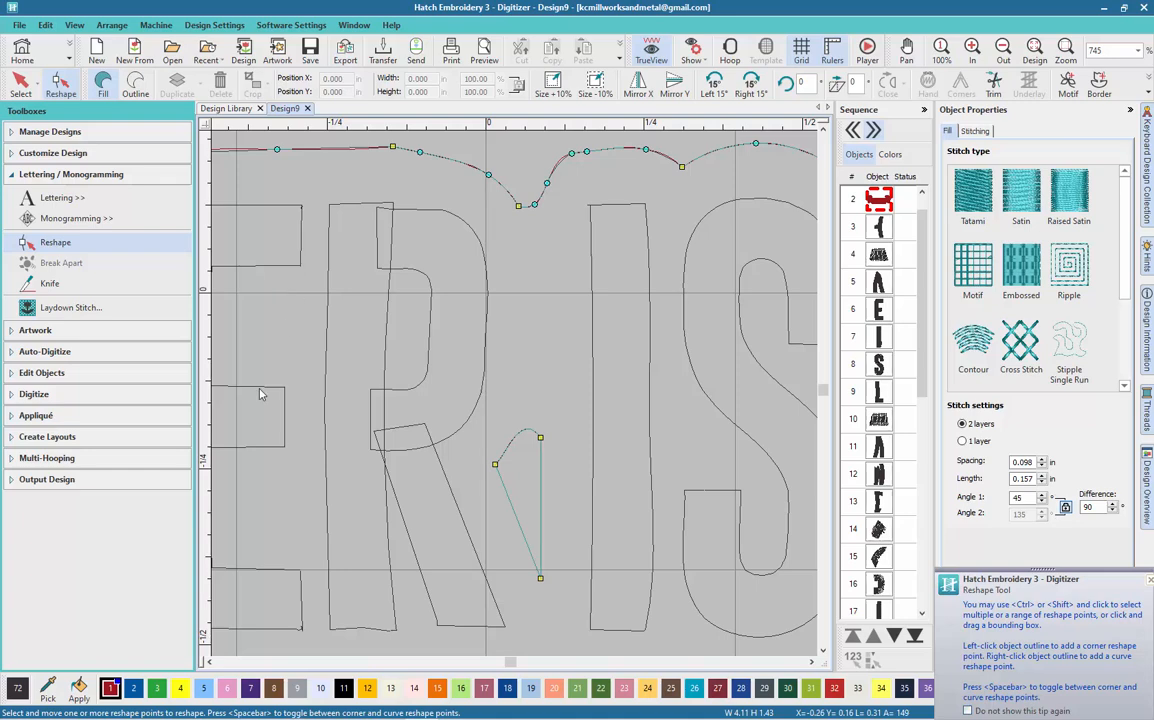
left_click(494, 464)
key("Delete")
- Remove the small rectangular hole in the laydown stitch between the P and E of HARPER
scroll(602, 347, "down", 3)
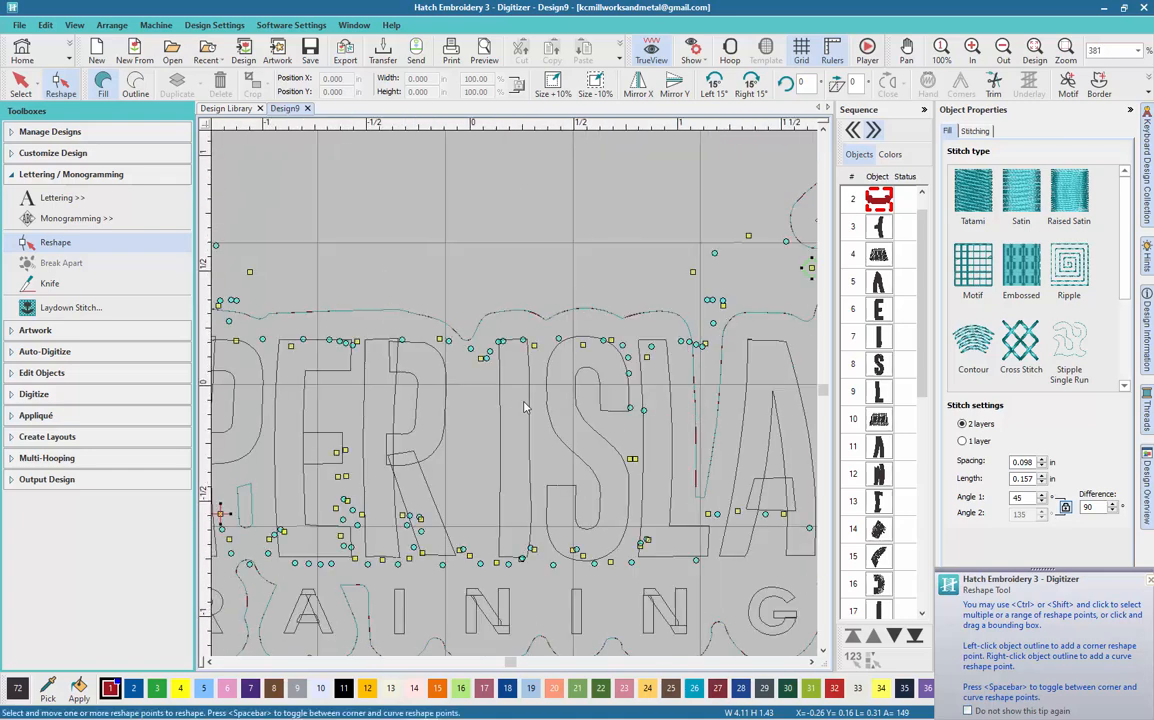
scroll(637, 483, "down", 1)
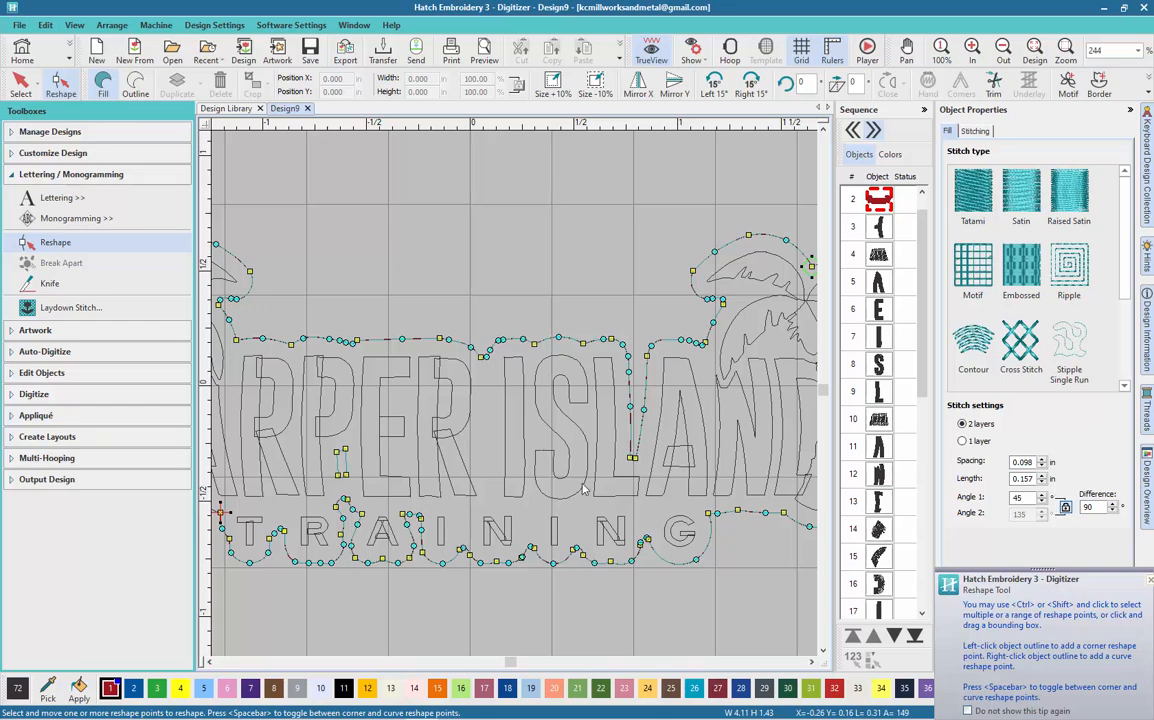
scroll(297, 421, "down", 2)
scroll(520, 370, "up", 3)
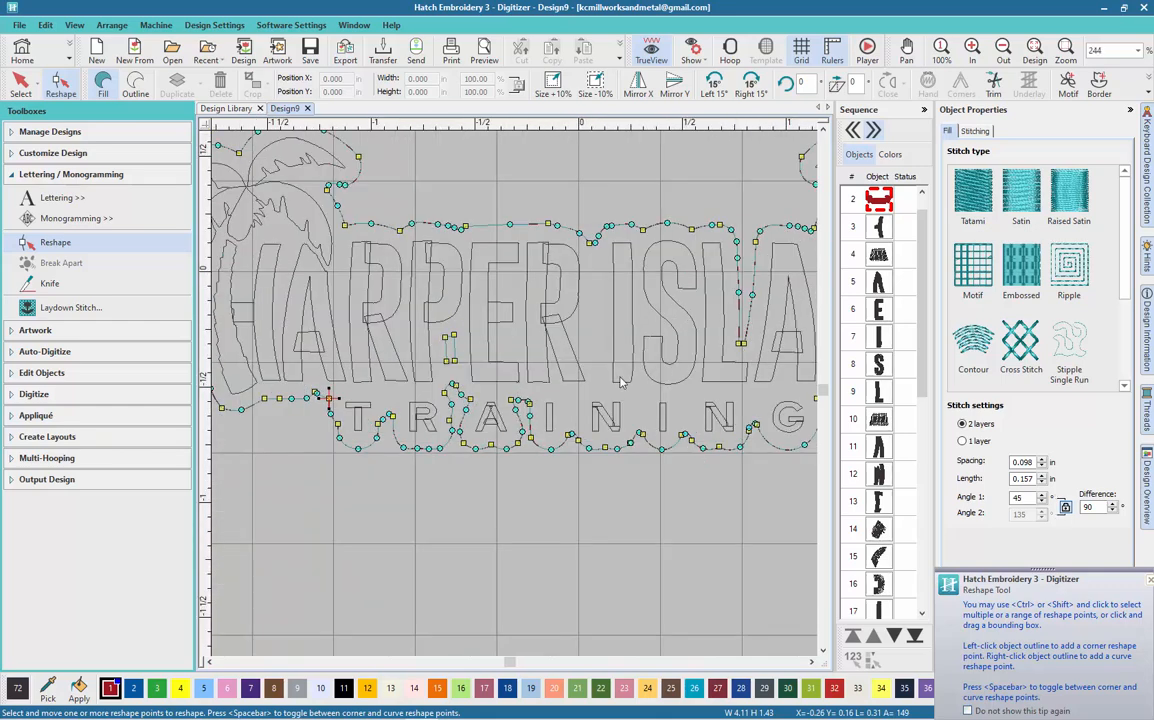
scroll(517, 411, "up", 1)
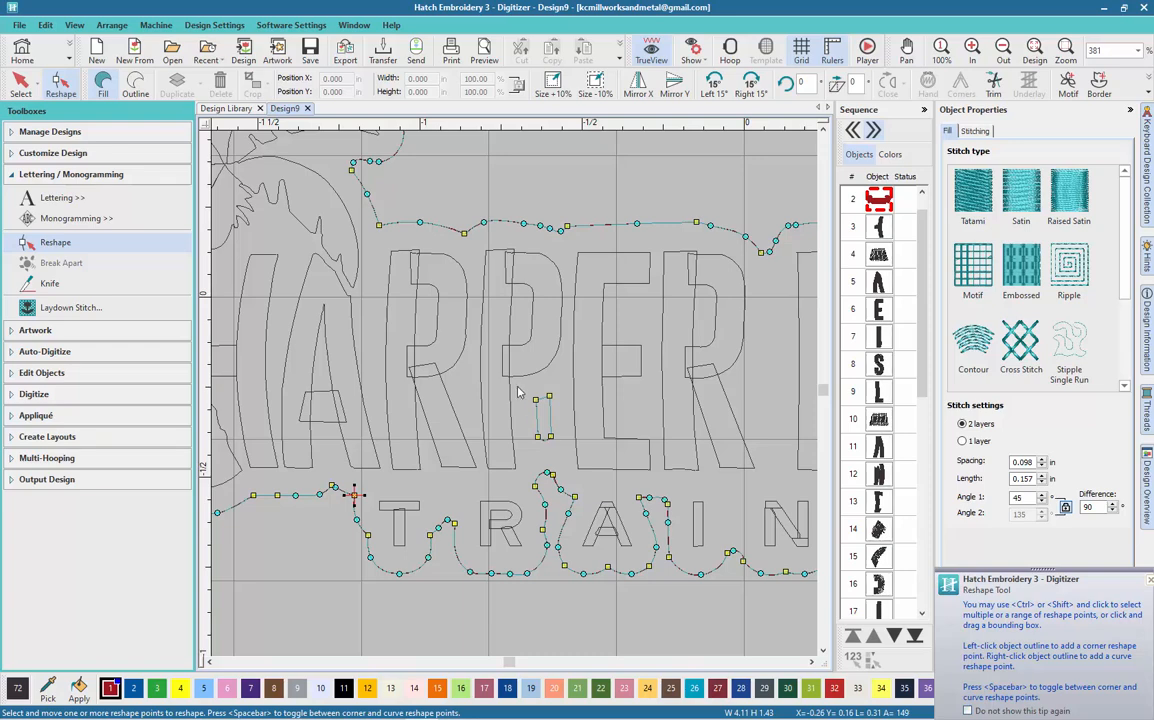
left_click_drag(520, 387, 566, 455)
scroll(445, 366, "down", 1)
scroll(445, 366, "down", 2)
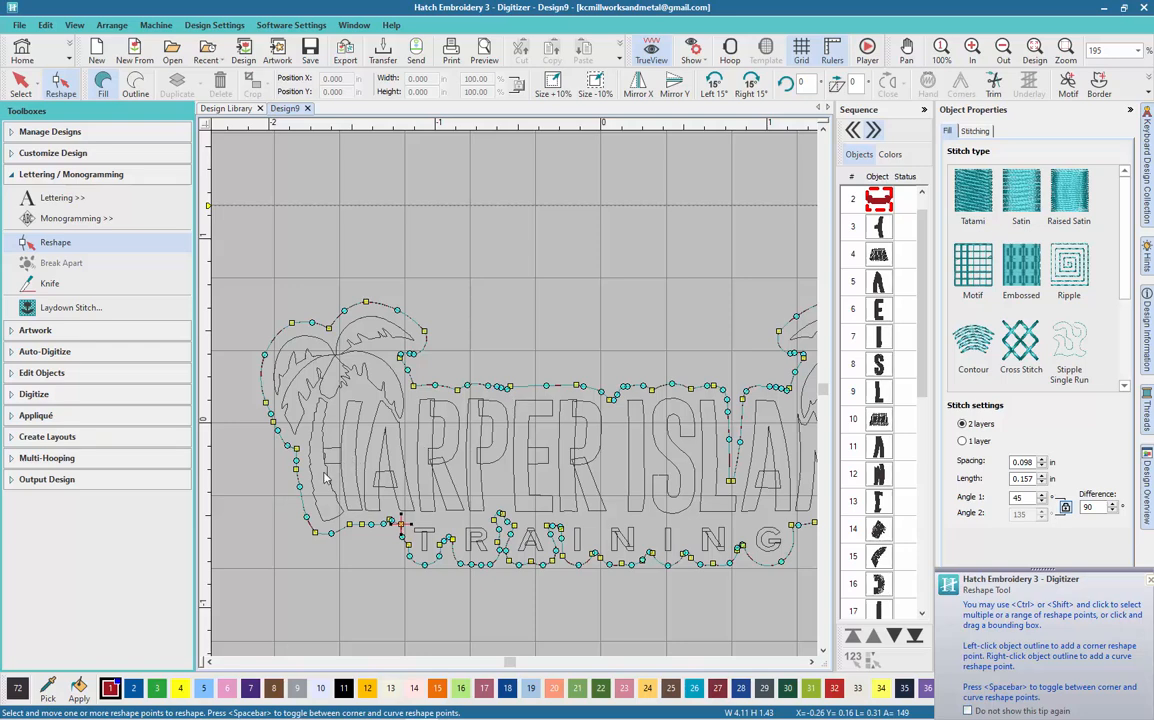
- Delete the laydown outline points forming the notch between the T and R of TRAINING to straighten the lower edge
scroll(297, 427, "down", 1)
scroll(543, 396, "down", 1)
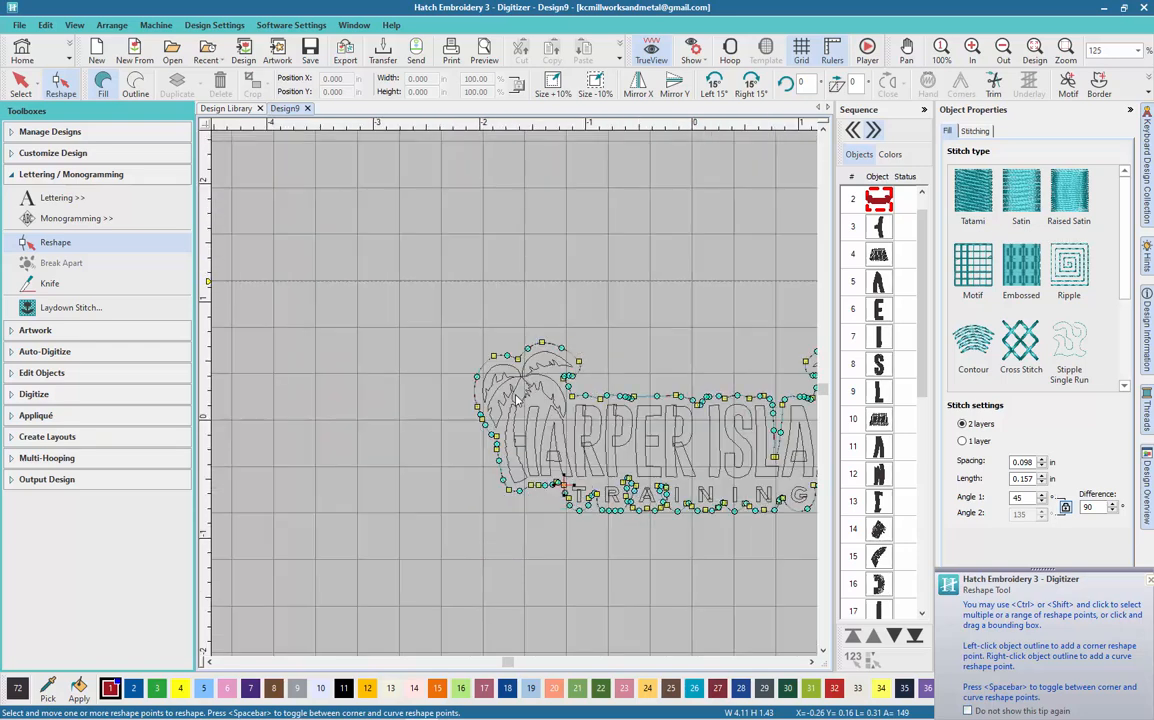
scroll(704, 432, "up", 1)
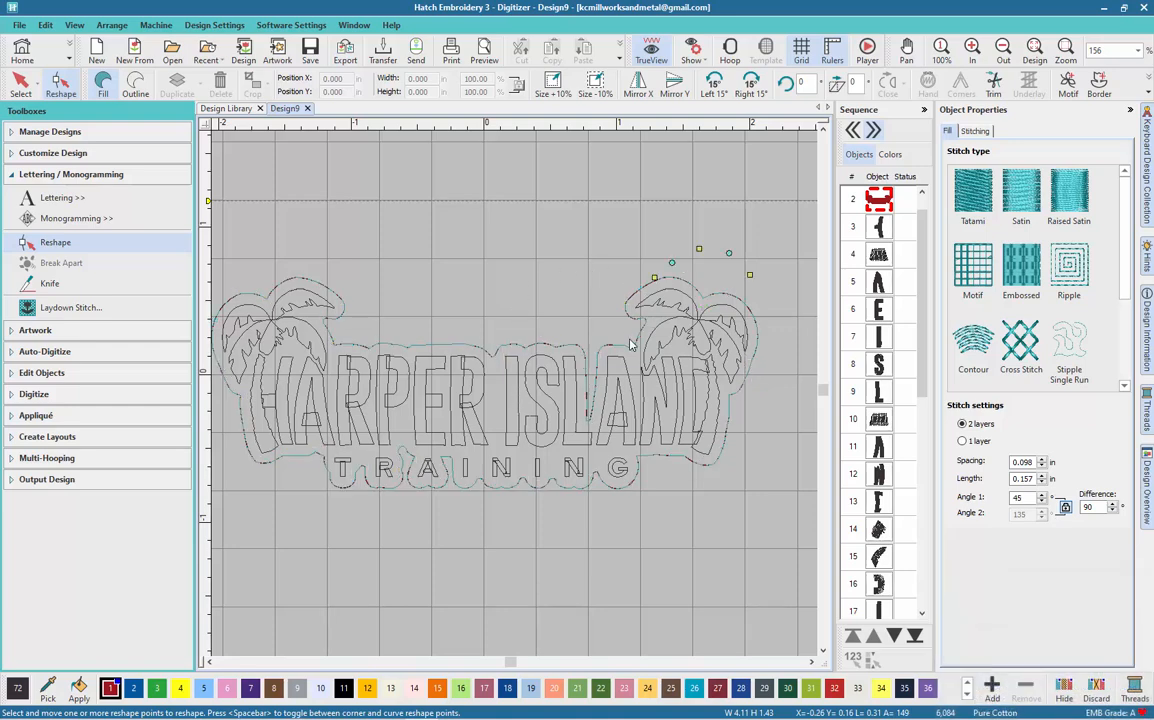
scroll(631, 344, "up", 1)
scroll(455, 370, "down", 2)
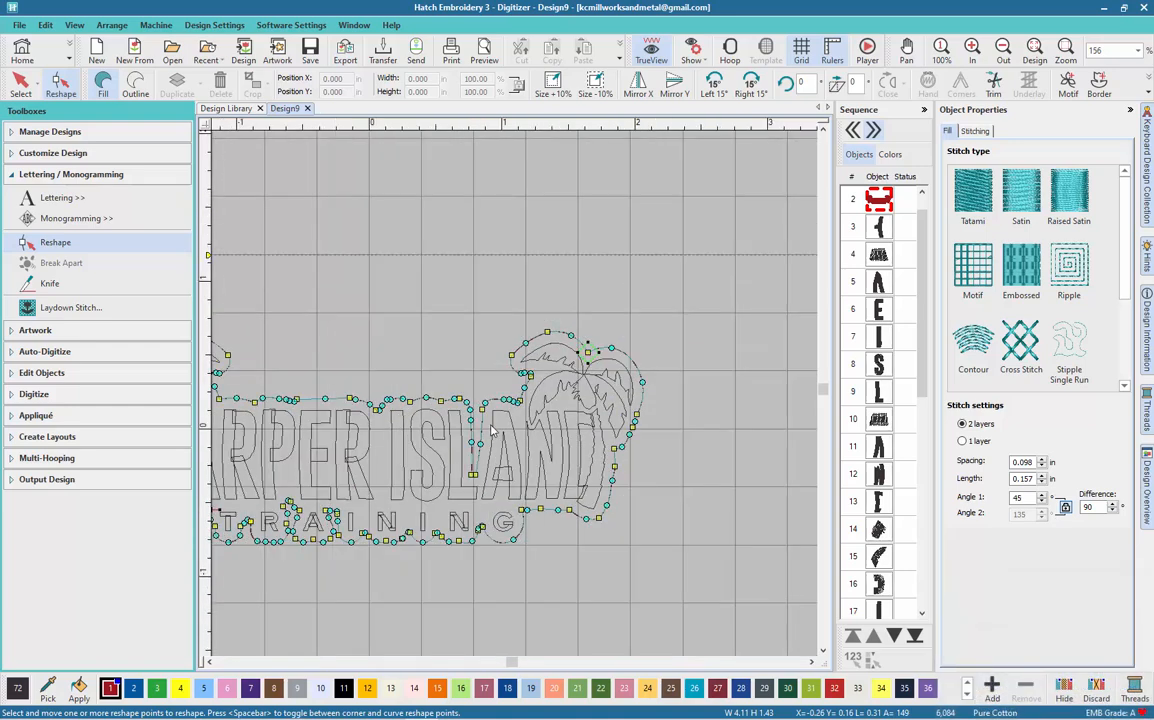
scroll(343, 479, "up", 1)
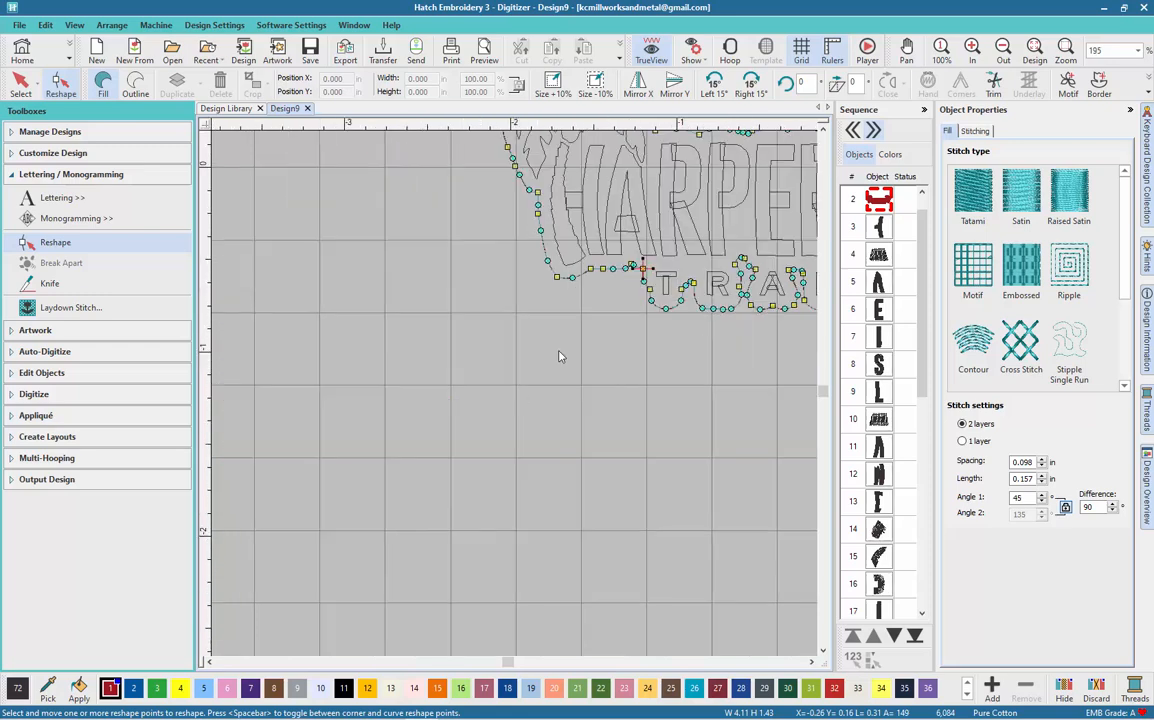
scroll(517, 400, "up", 3)
scroll(517, 400, "up", 1)
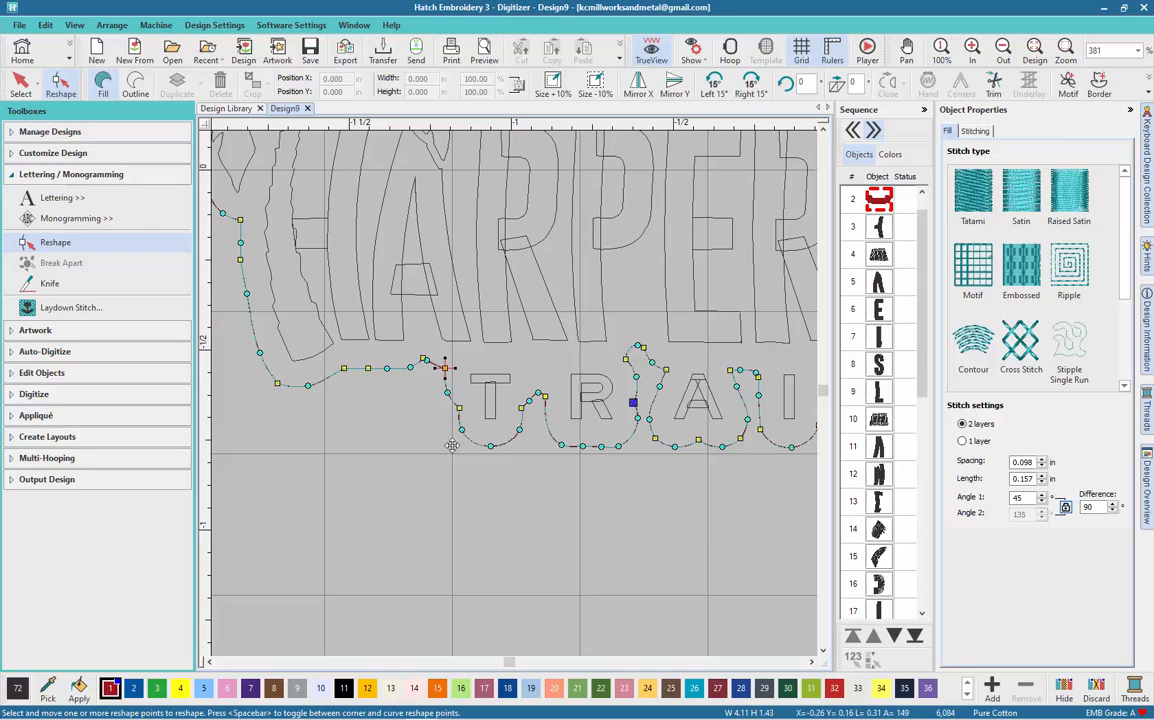
left_click_drag(550, 383, 512, 447)
key("Delete")
scroll(385, 429, "down", 2)
scroll(517, 399, "down", 3)
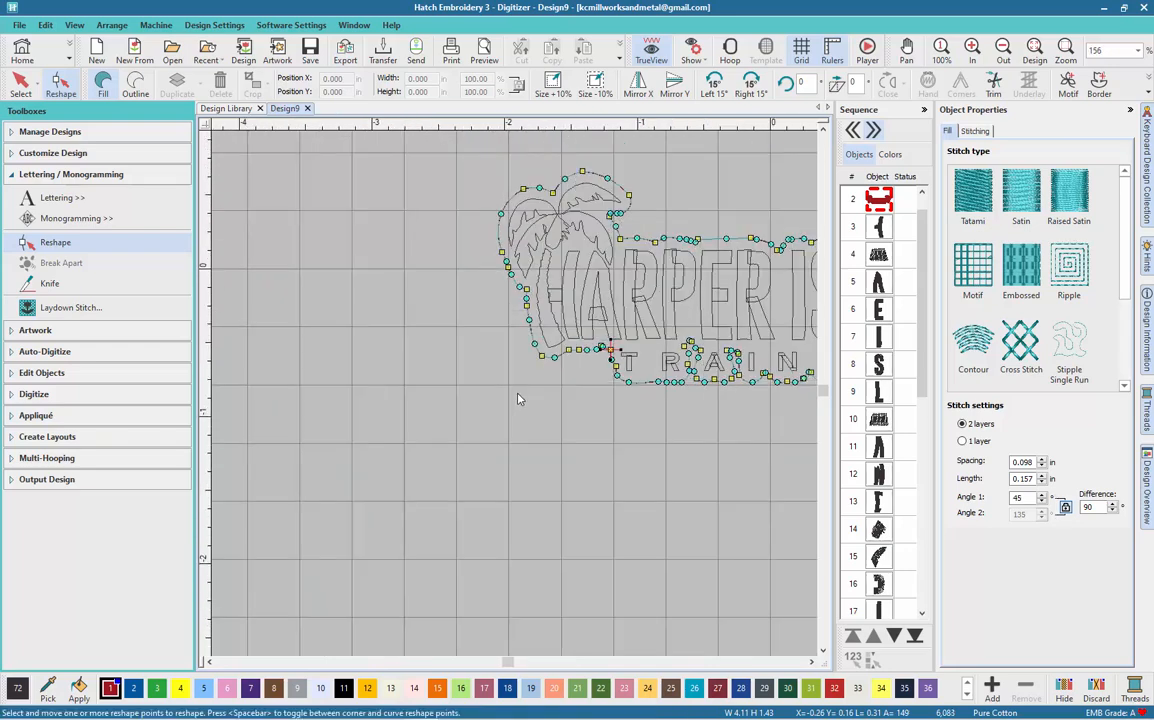
scroll(673, 399, "up", 1)
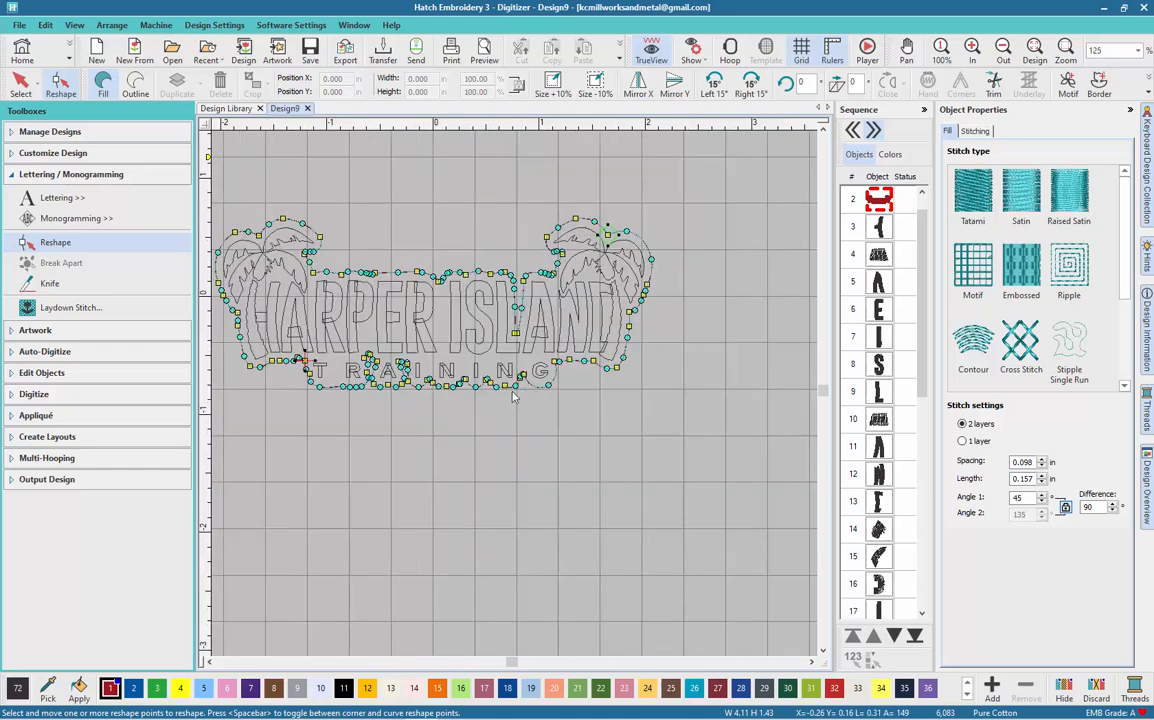
- Replace the jagged laydown outline points below TRAINING with a straight lower edge between a corner under the T and a new point before the G
left_click_drag(336, 414, 537, 345)
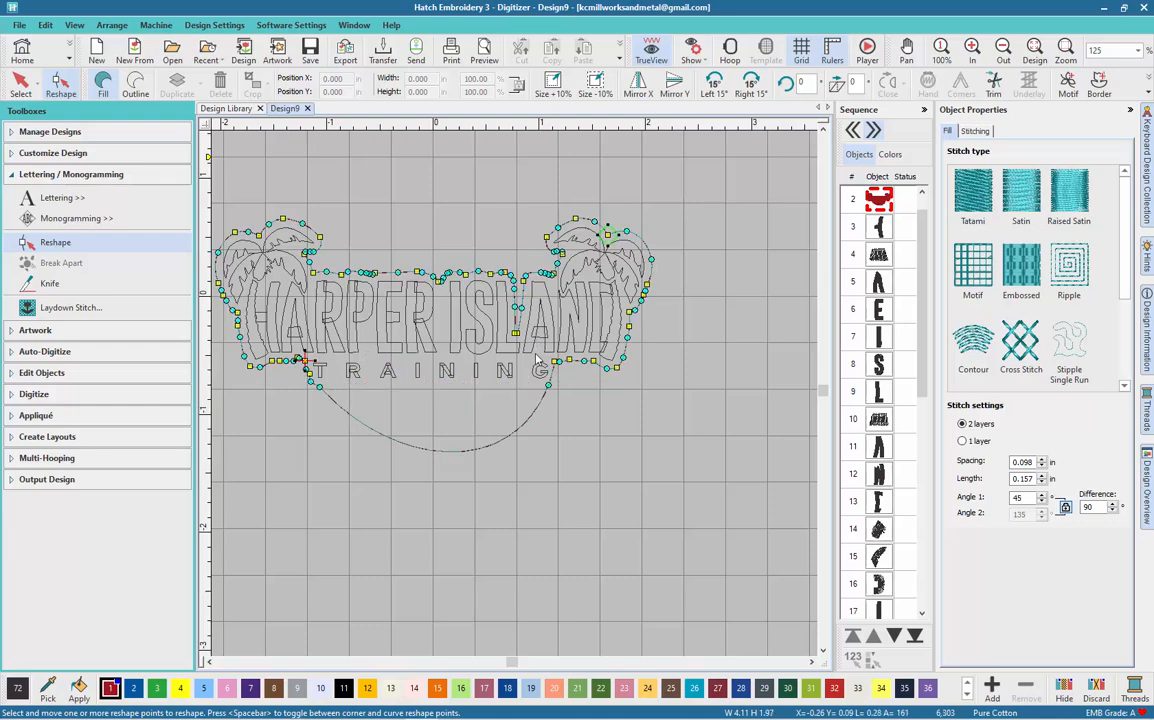
key("ctrl+z")
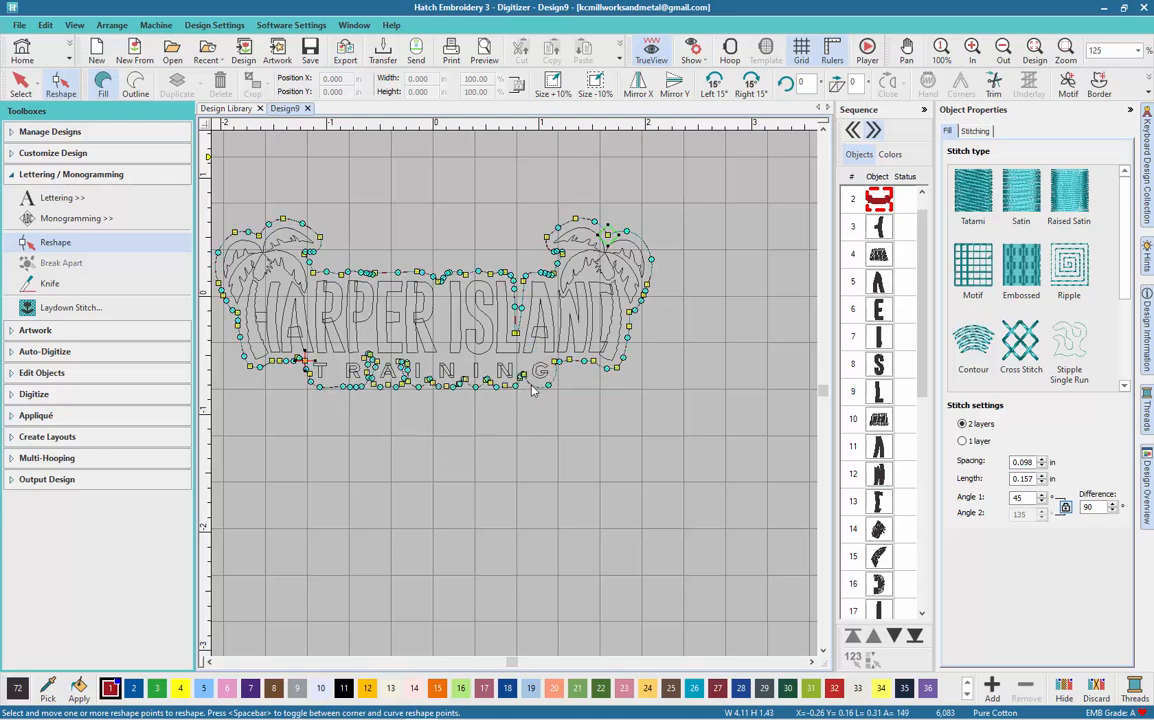
left_click(531, 385)
left_click_drag(329, 418, 530, 337)
key("Delete")
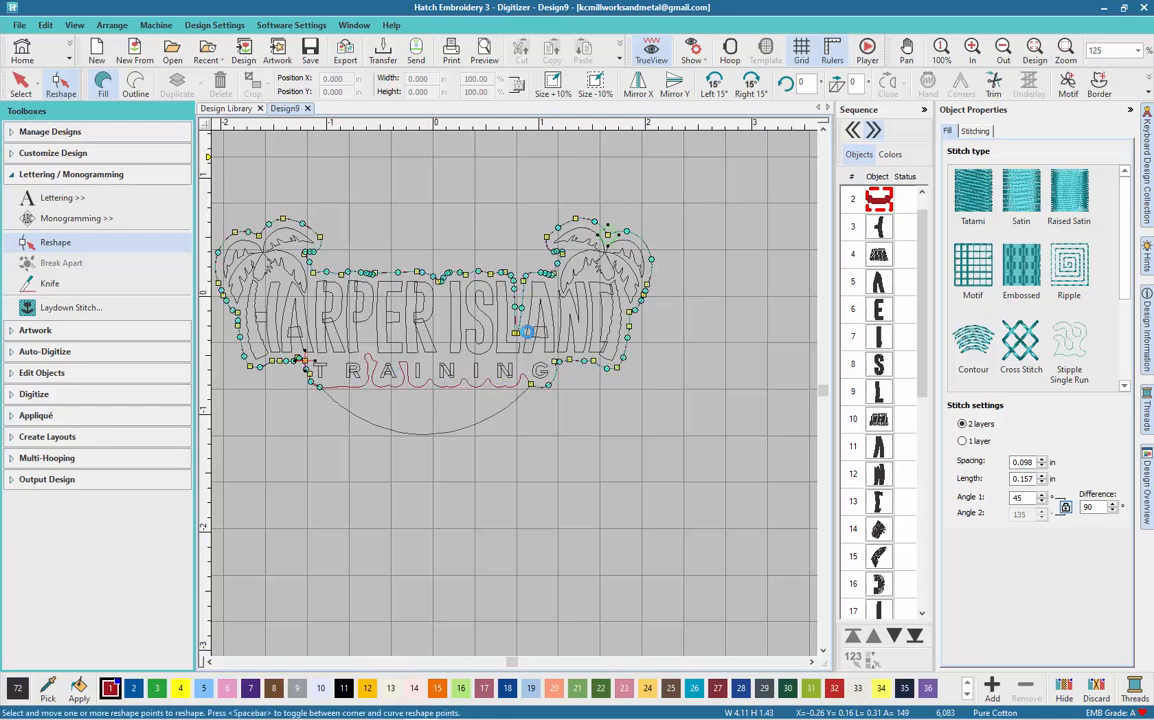
scroll(520, 400, "up", 1)
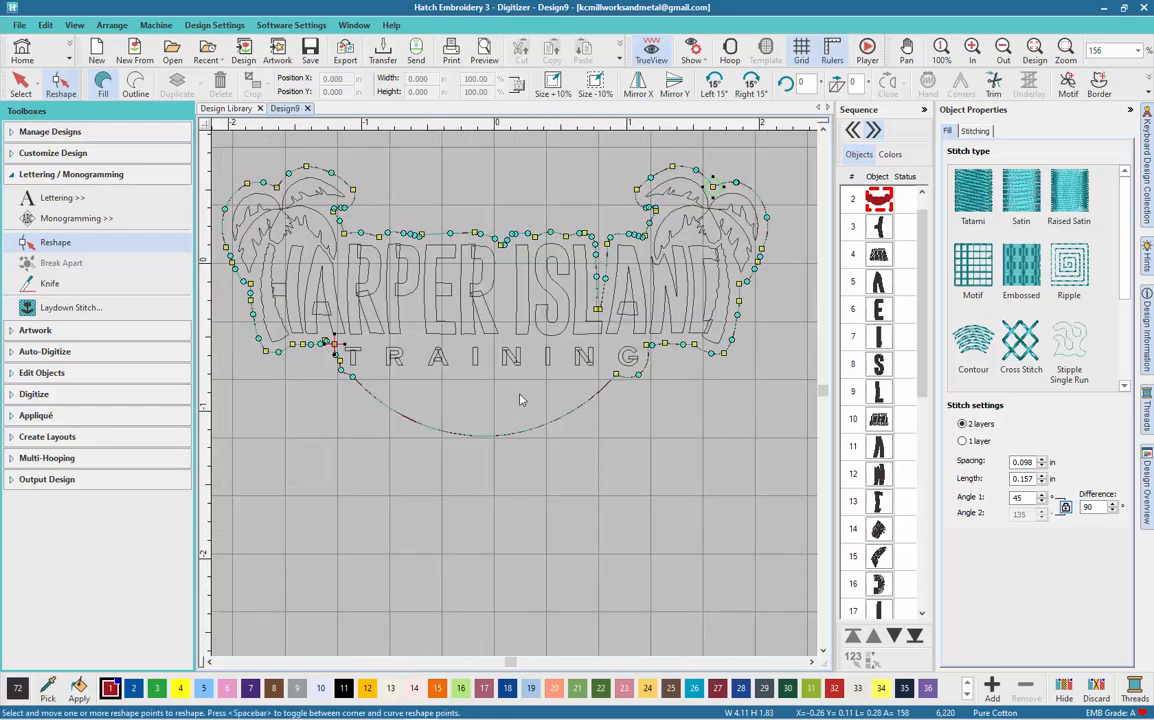
left_click(351, 375)
key("space")
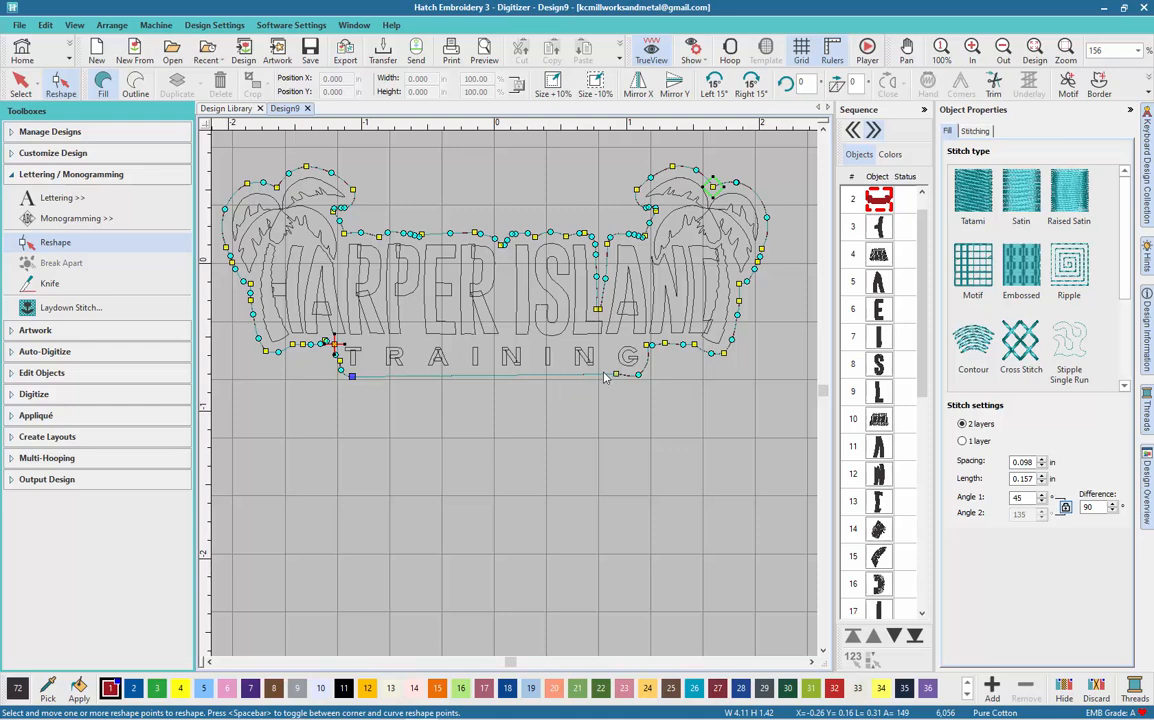
- Move the two laydown outline points below the G of TRAINING to smooth the rounded end of the lower edge
scroll(603, 376, "up", 3)
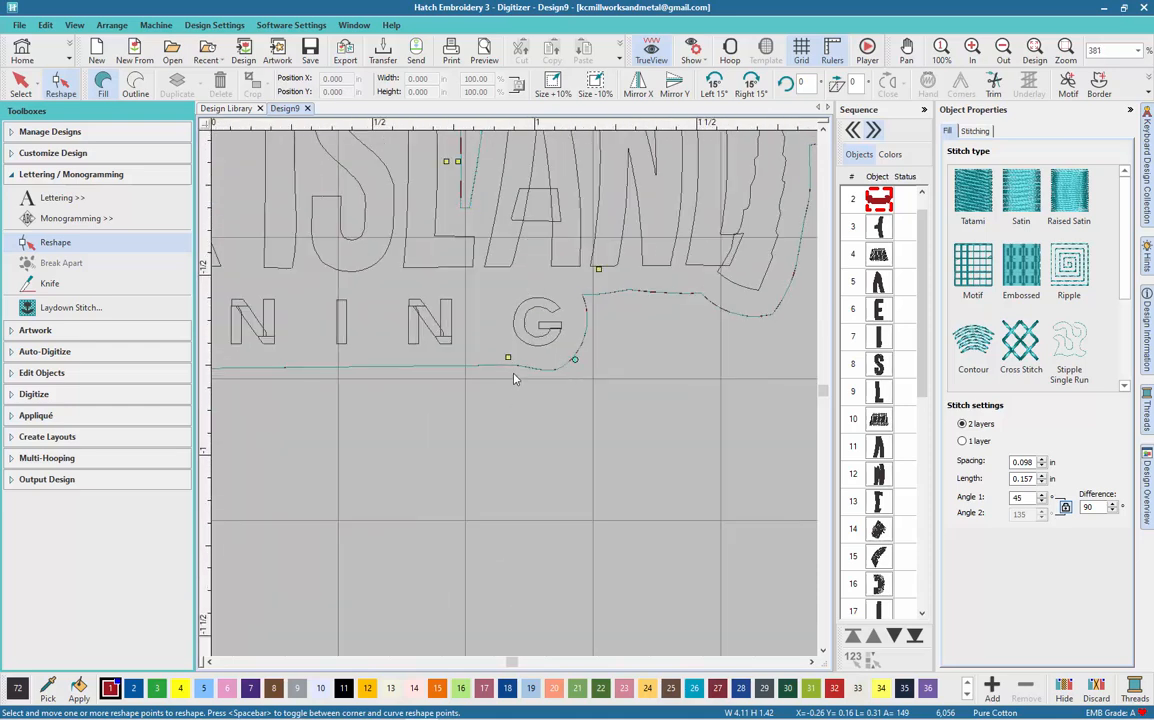
scroll(514, 379, "up", 1)
left_click(510, 390)
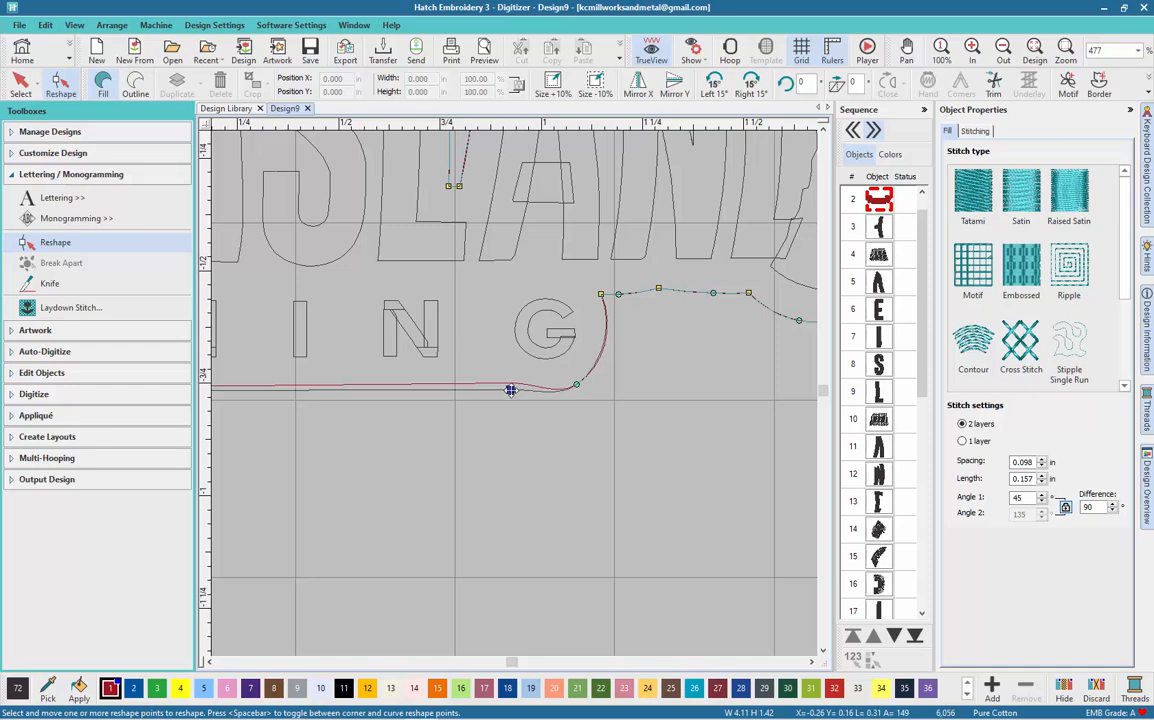
left_click_drag(510, 390, 582, 380)
scroll(519, 402, "down", 2)
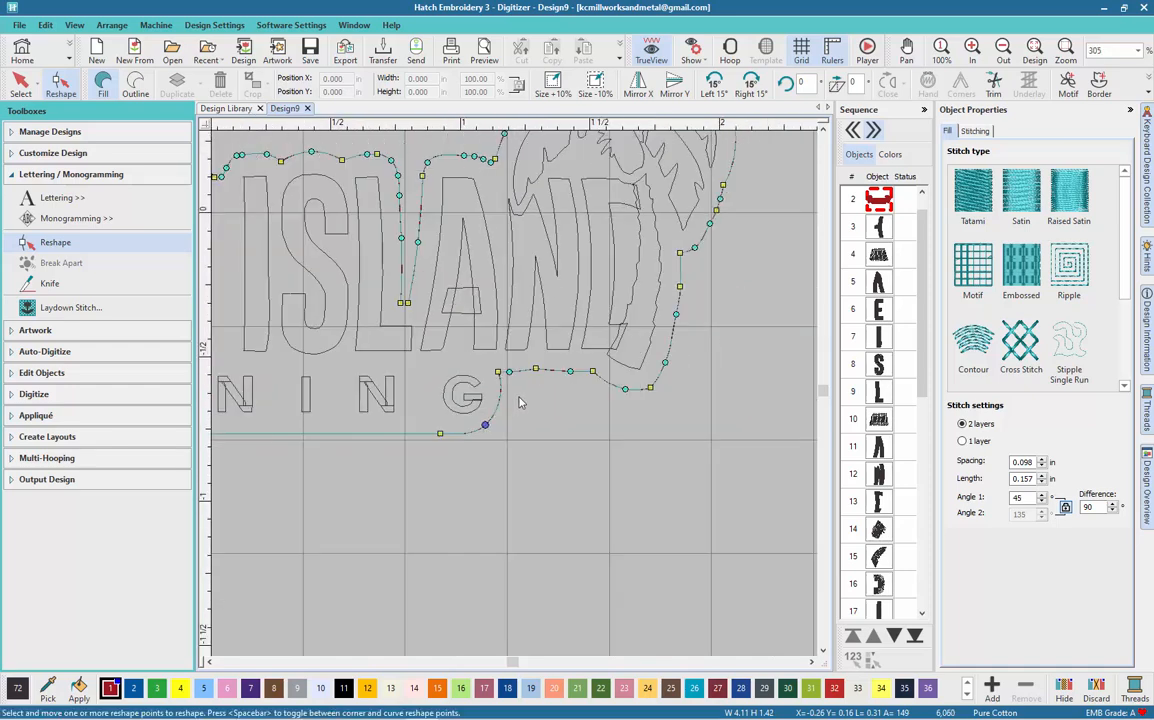
- Raise the laydown outline's corner point below the T of TRAINING slightly closer to the letter
scroll(519, 402, "down", 4)
scroll(285, 423, "down", 1)
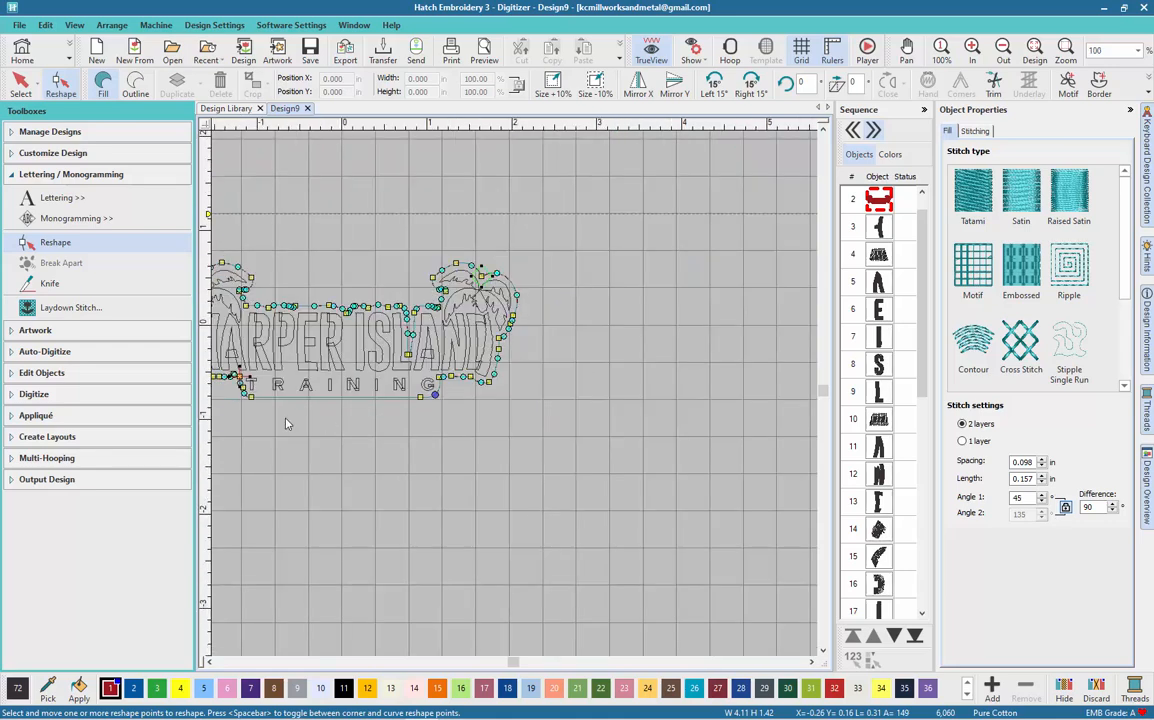
scroll(512, 396, "up", 4)
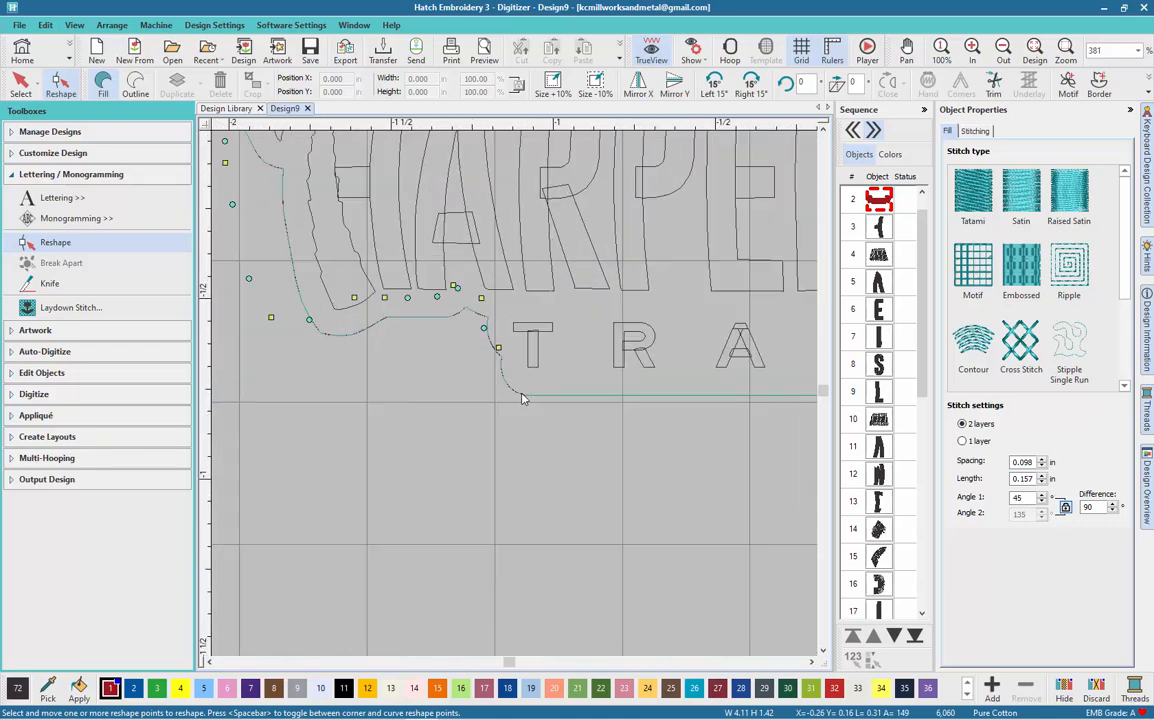
scroll(520, 398, "up", 1)
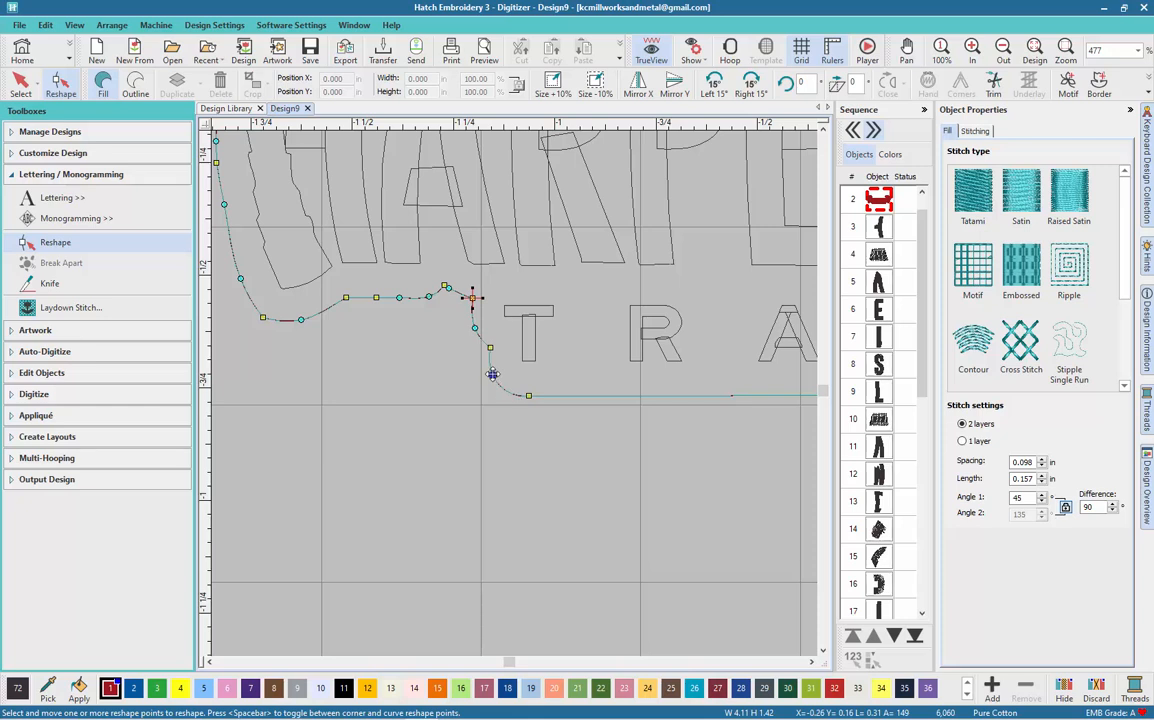
left_click_drag(492, 374, 525, 386)
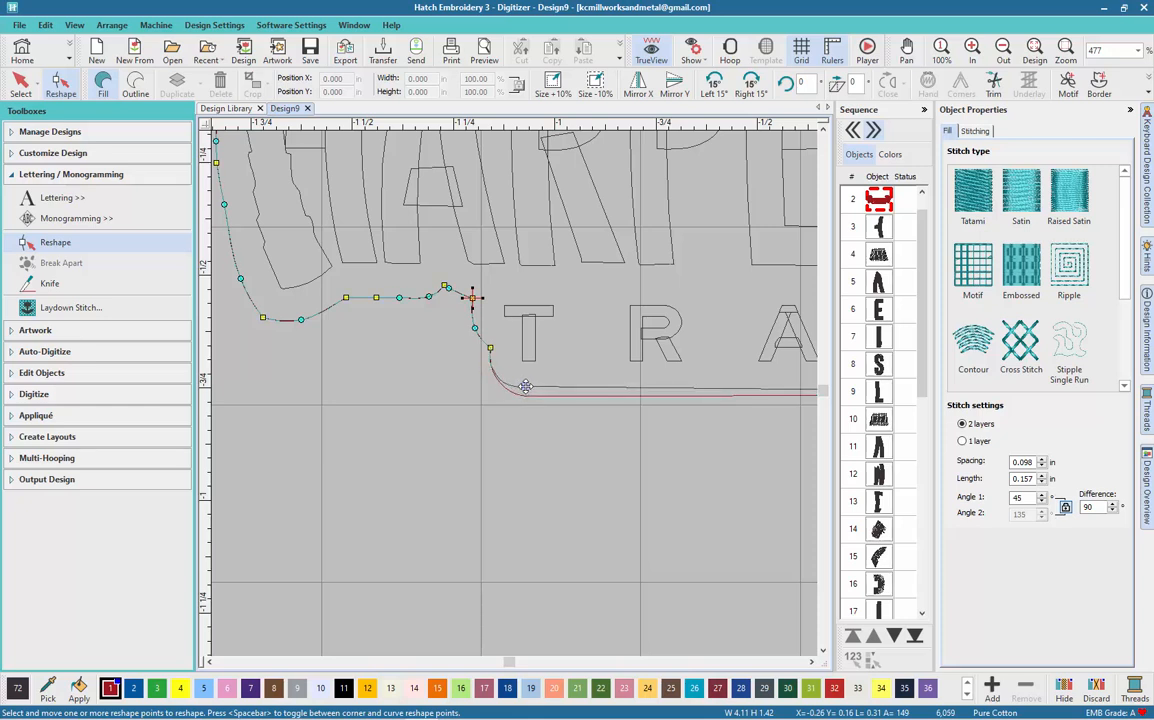
- Raise the laydown outline's corner point and neighbouring curve point below the G of TRAINING to level the lower edge, and finish reshaping
scroll(518, 393, "down", 6)
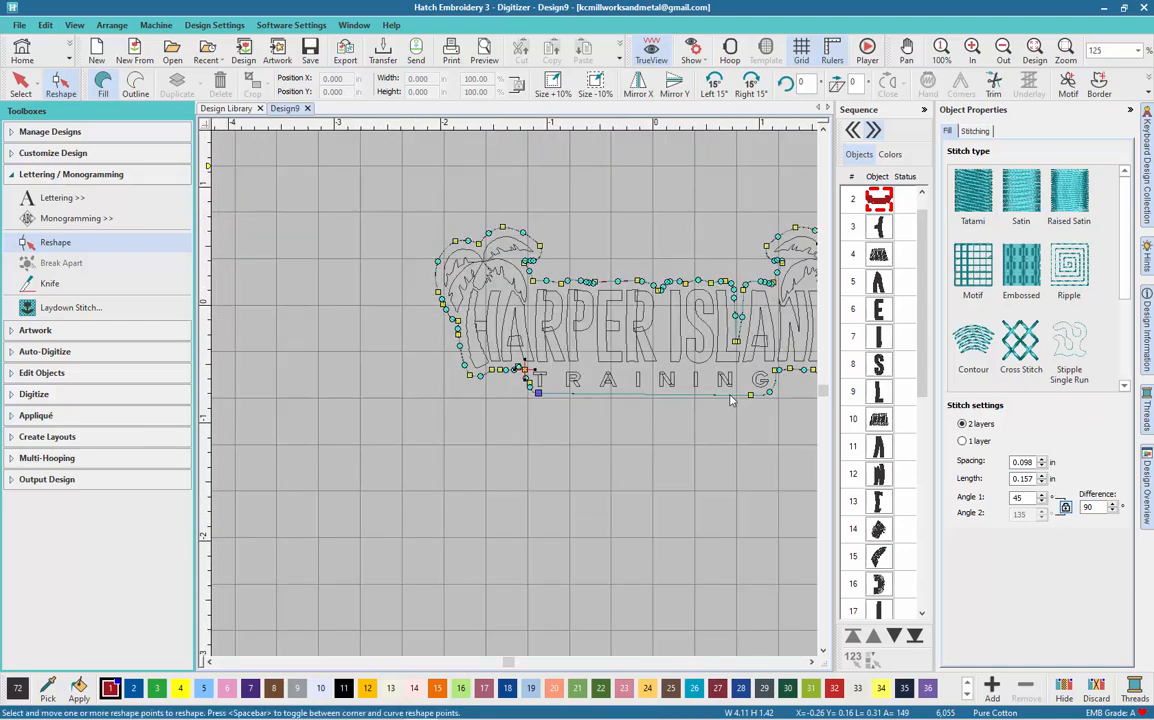
scroll(730, 400, "up", 6)
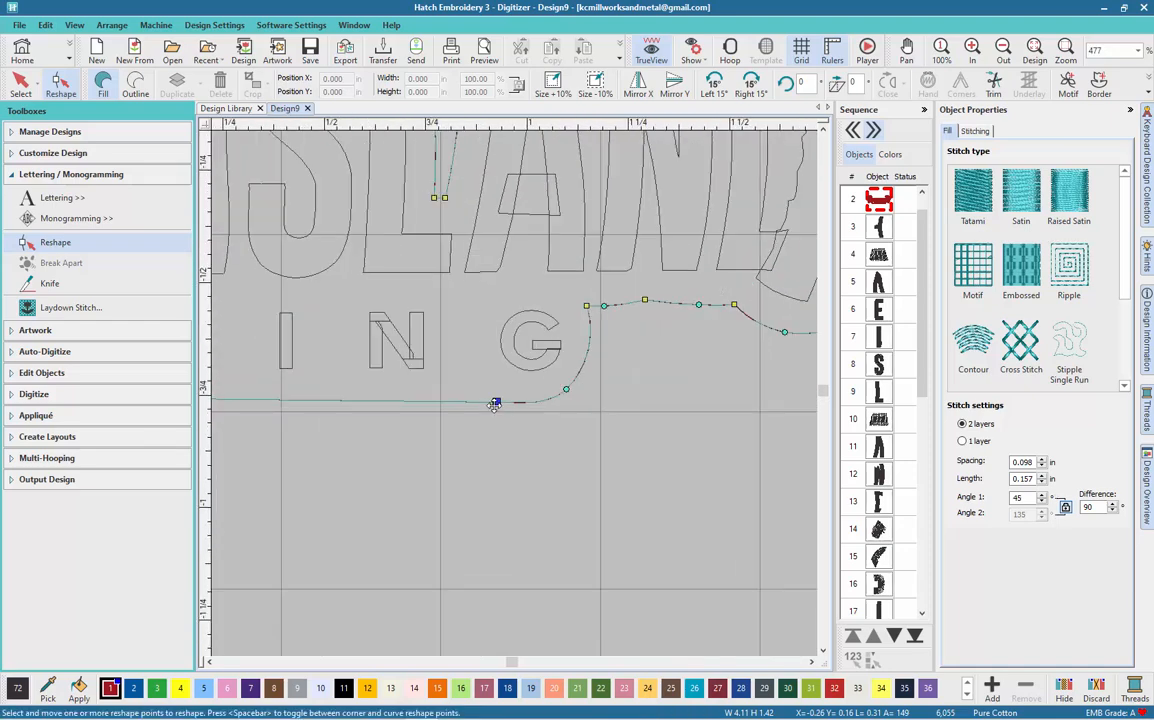
left_click_drag(495, 403, 497, 396)
left_click(565, 390)
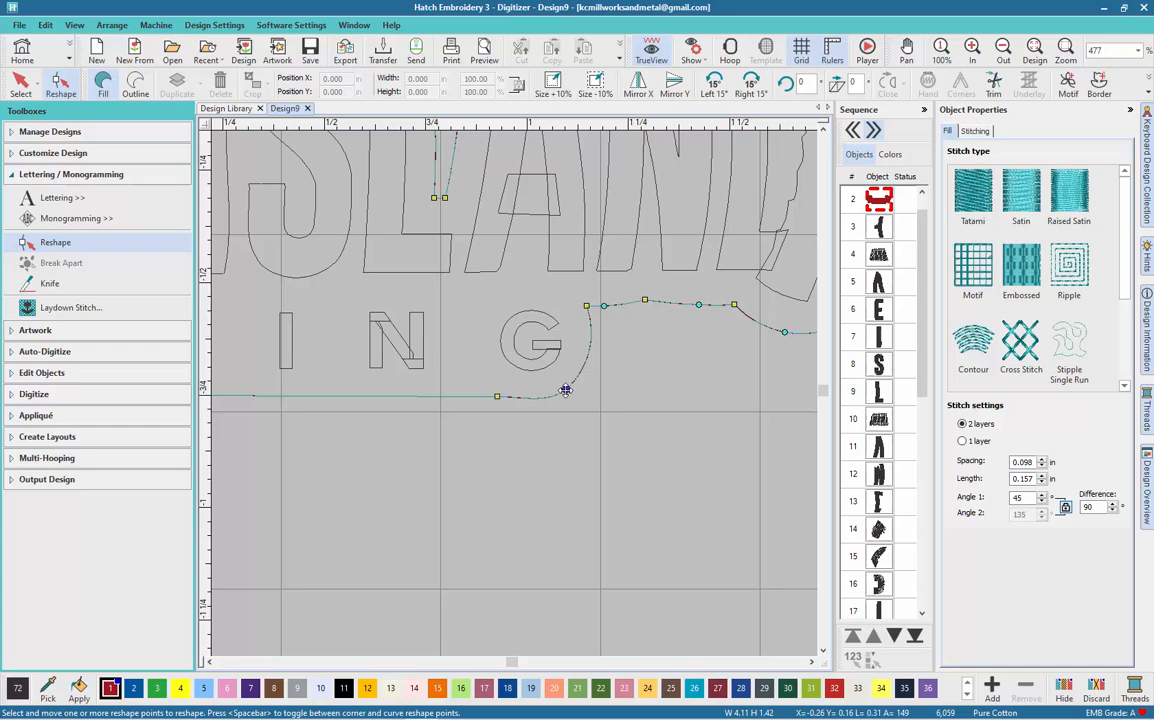
left_click_drag(566, 390, 567, 379)
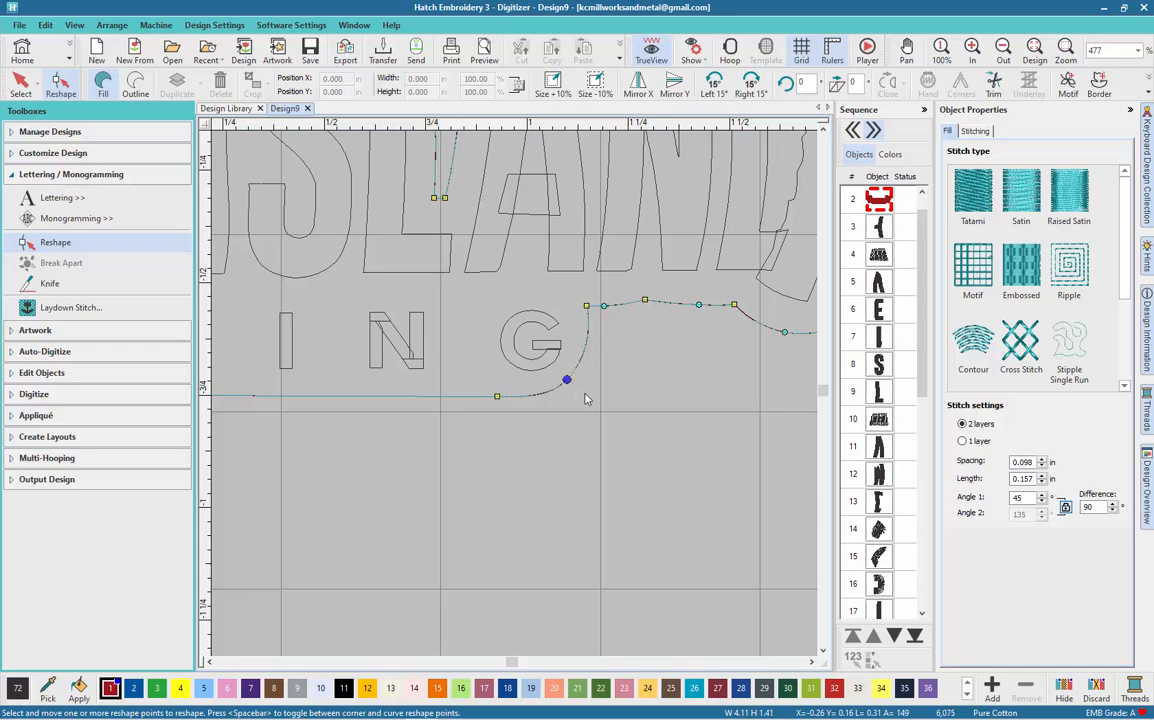
scroll(520, 400, "down", 6)
scroll(527, 405, "down", 1)
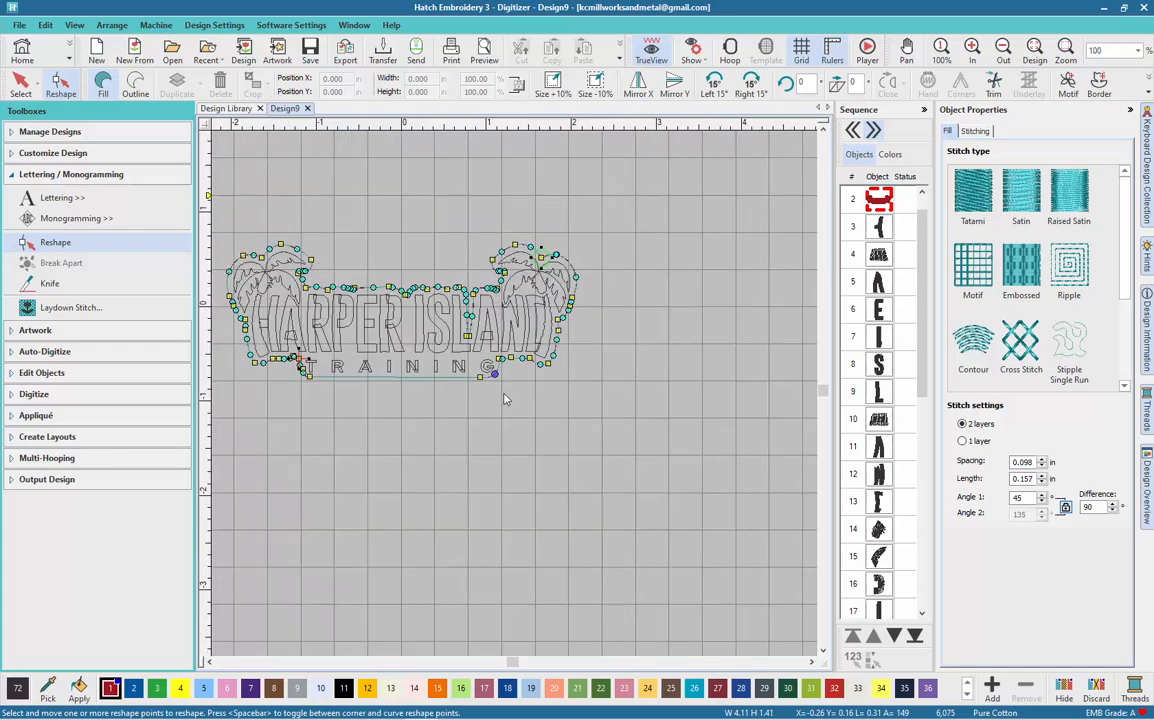
left_click(22, 88)
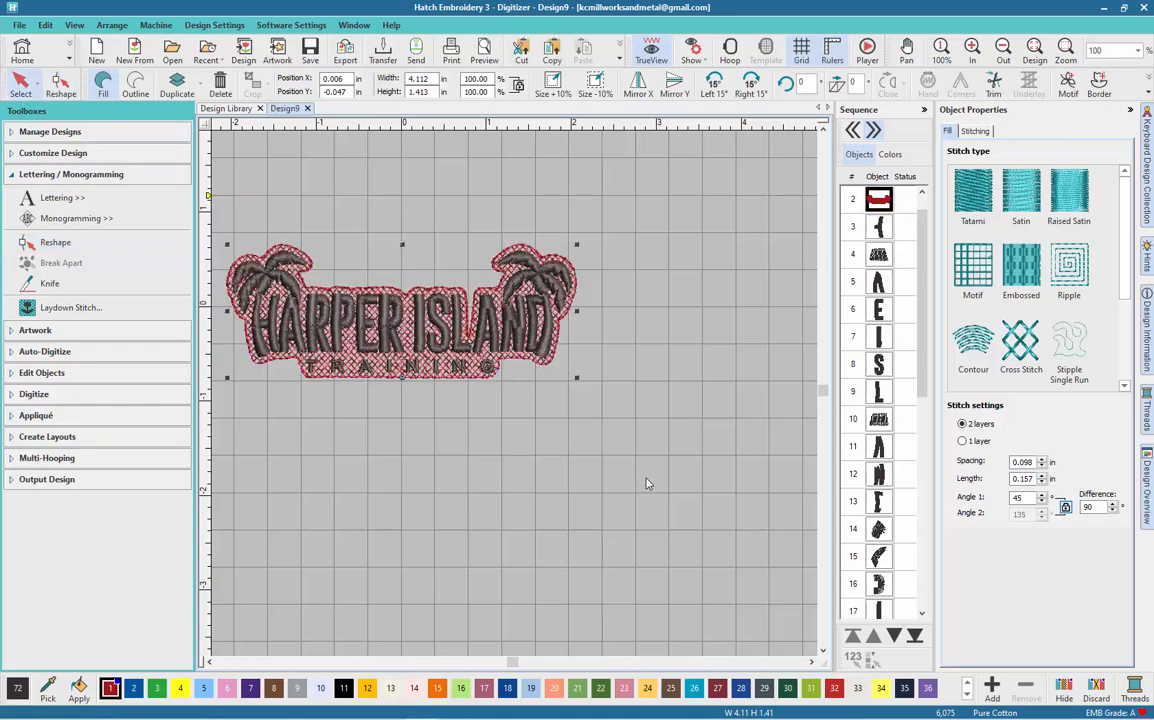
- Reshape the laydown again, moving the curve point beside the G of TRAINING slightly outward and the corner point below it slightly down
scroll(522, 450, "down", 1)
scroll(312, 287, "up", 2)
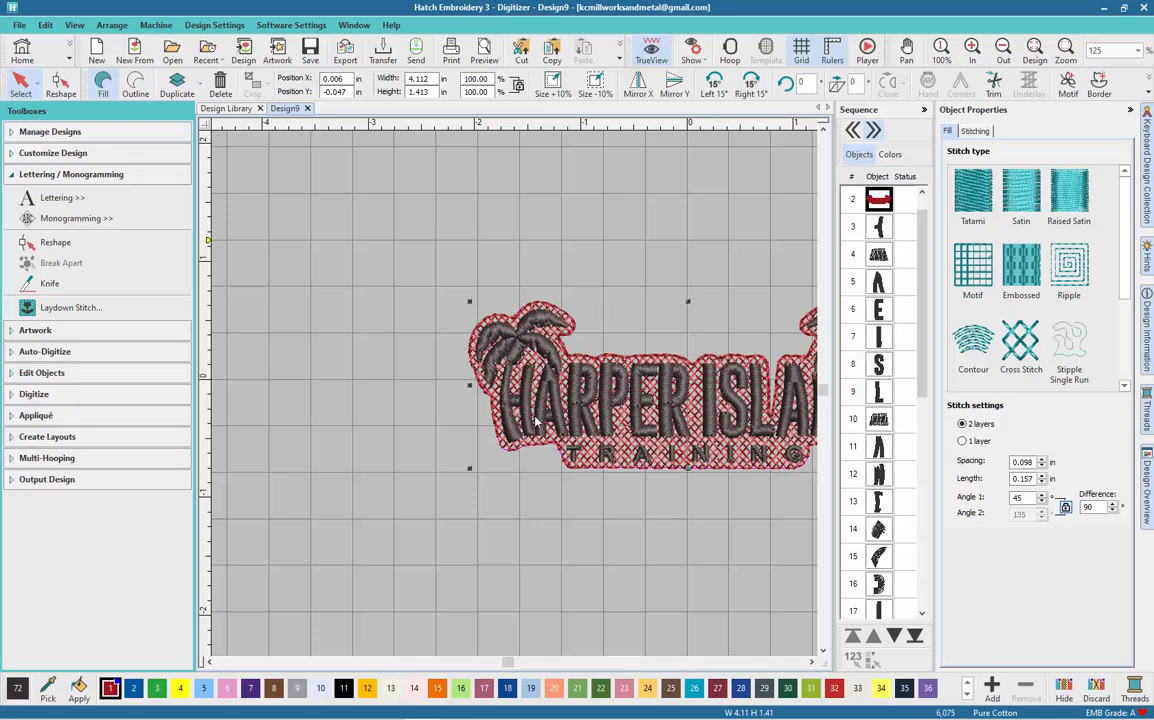
scroll(539, 414, "down", 1)
scroll(590, 378, "up", 1)
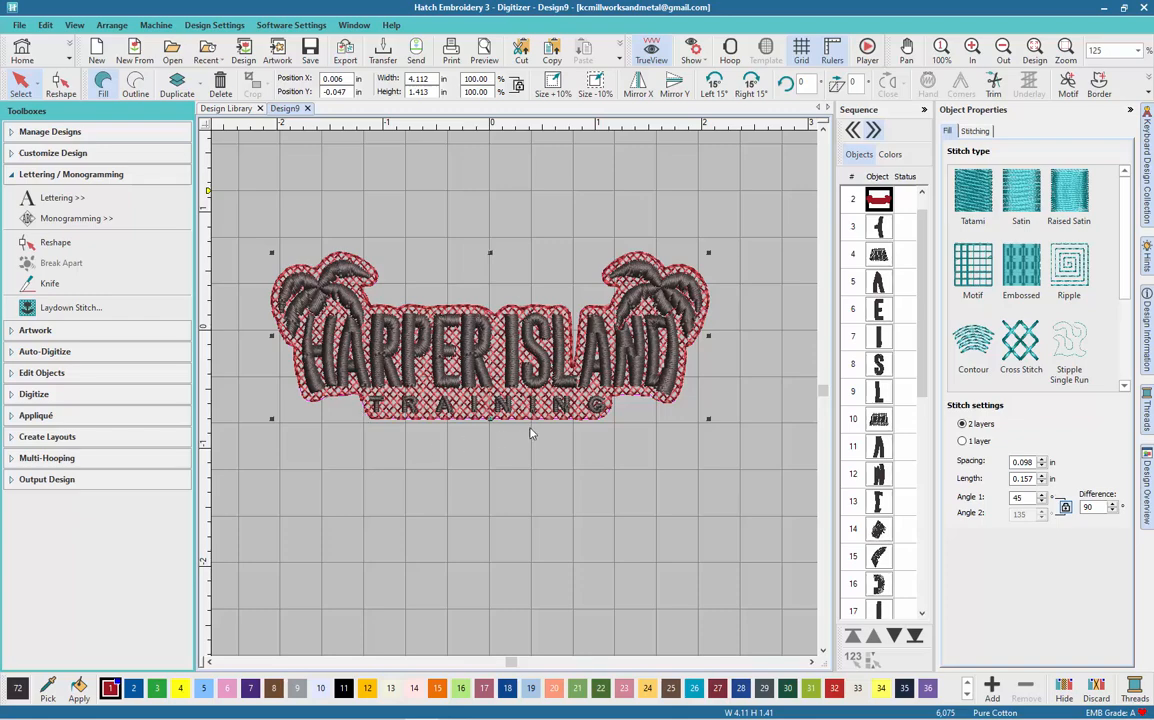
scroll(516, 397, "up", 6)
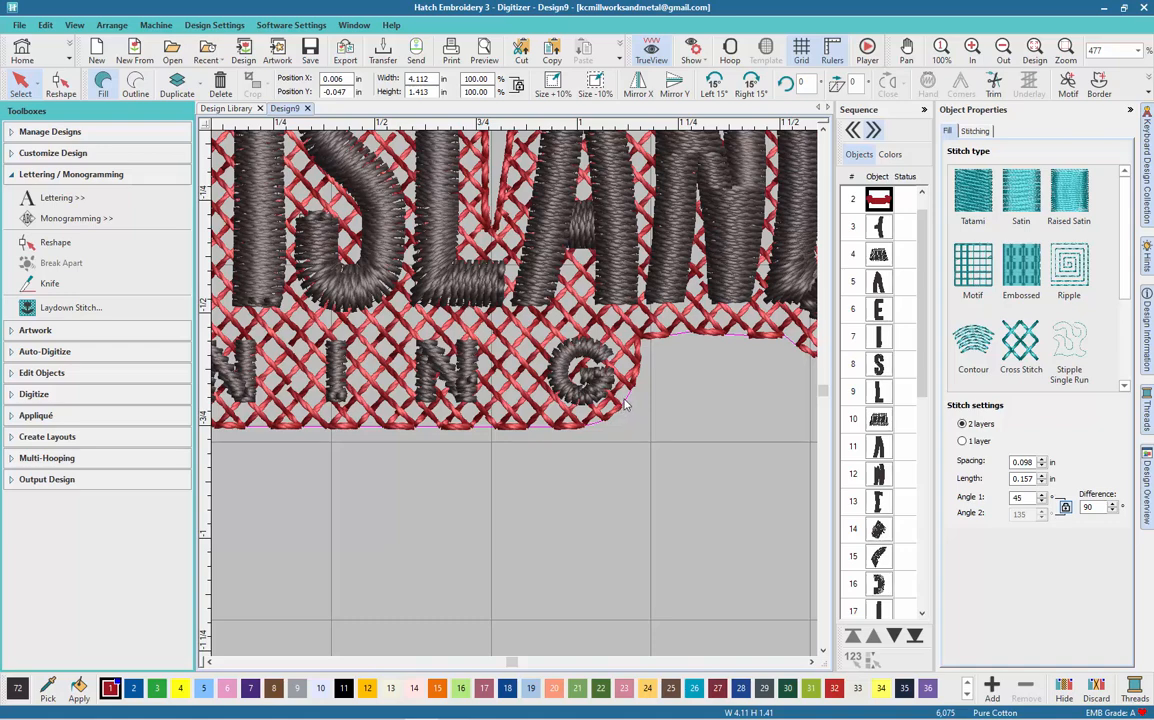
left_click(60, 85)
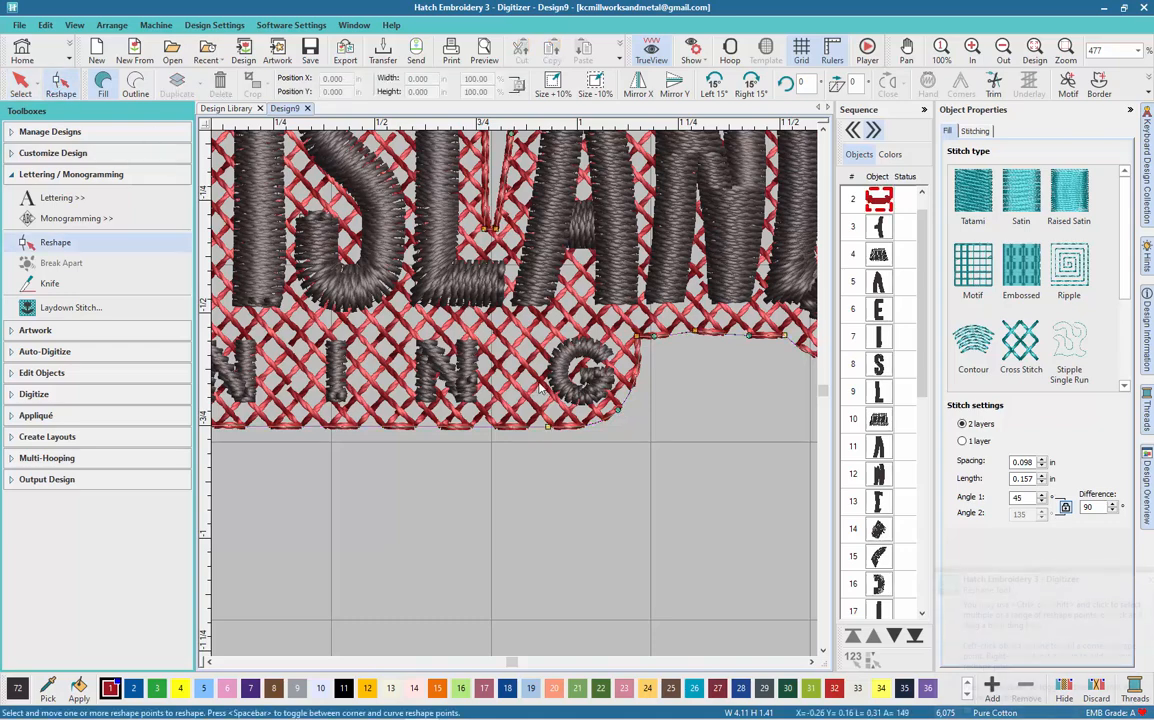
left_click_drag(624, 411, 621, 411)
left_click_drag(547, 427, 549, 429)
scroll(722, 331, "down", 2)
scroll(516, 400, "down", 2)
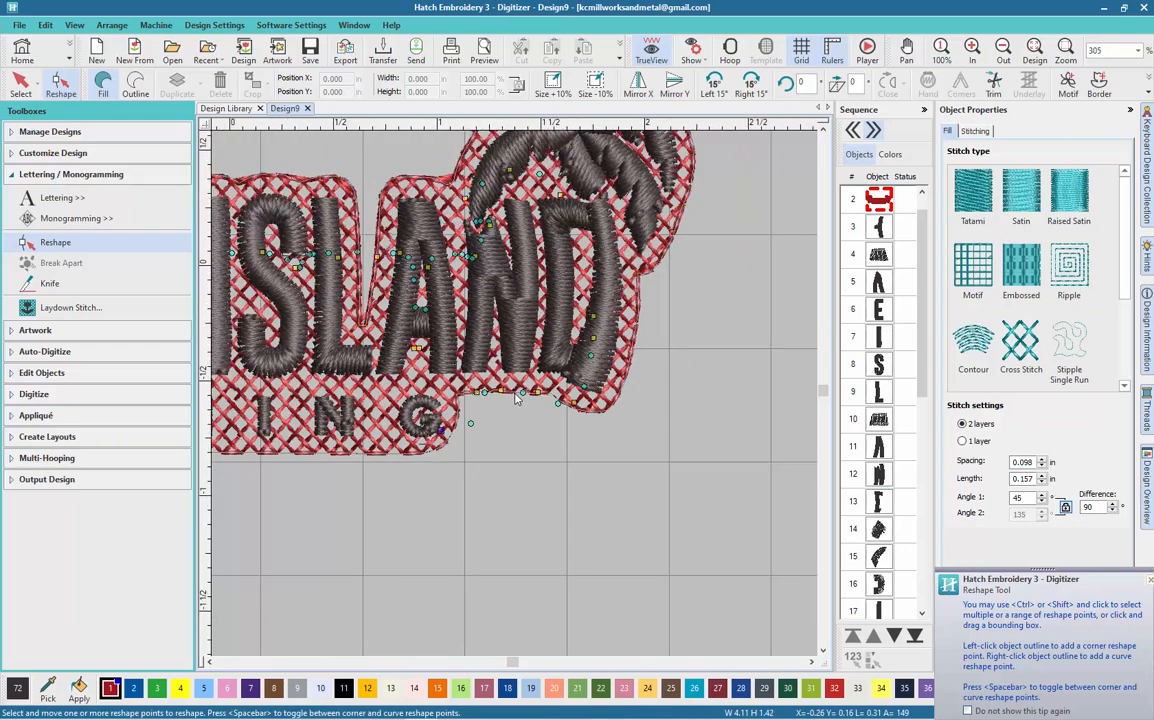
- Lower the laydown outline's corner point below the T of TRAINING slightly and select the curve point beside it
scroll(495, 406, "down", 1)
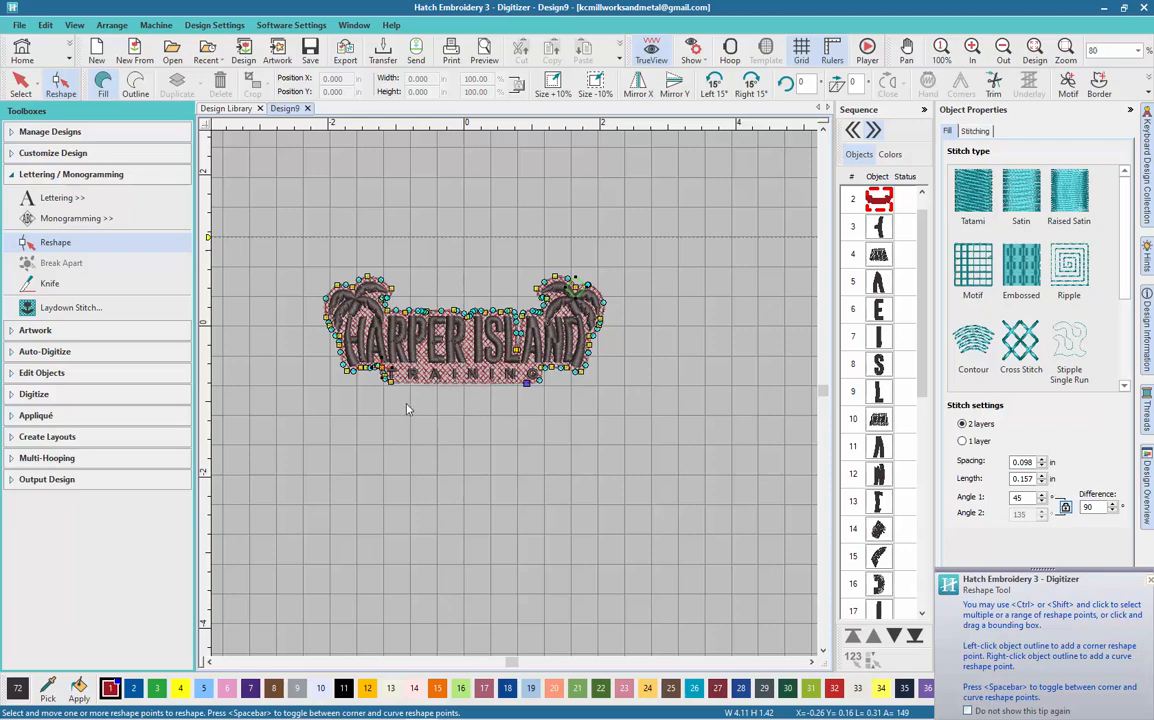
scroll(505, 392, "up", 4)
scroll(516, 400, "up", 3)
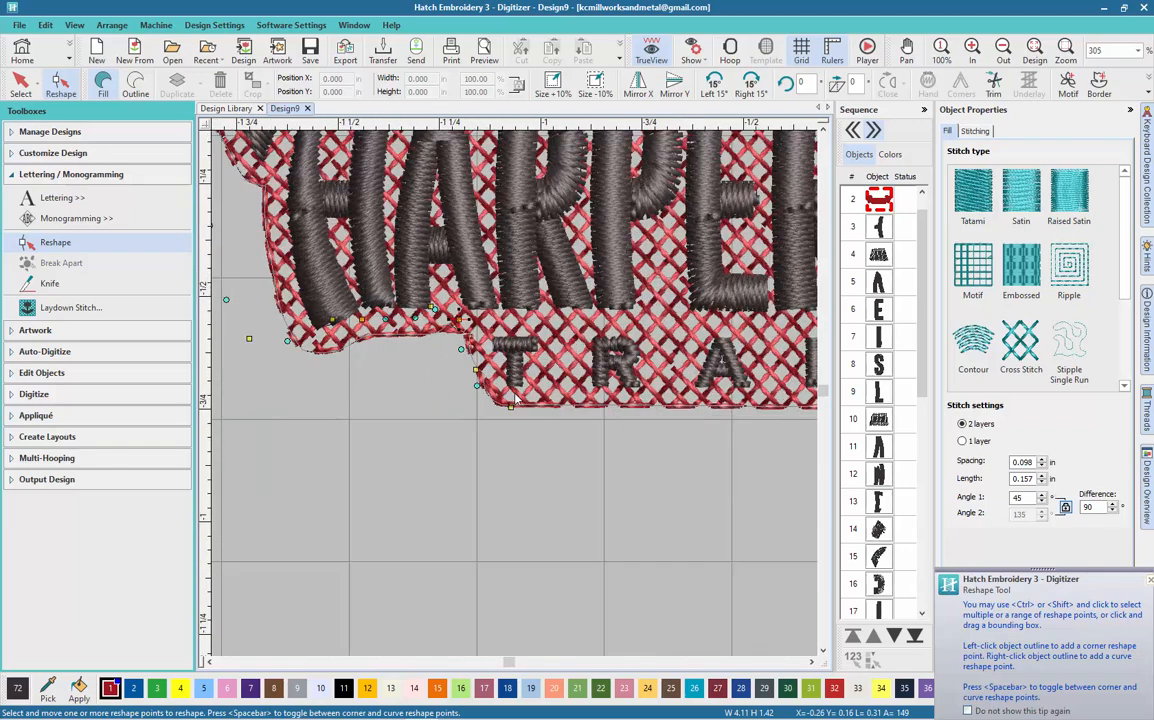
left_click(509, 411)
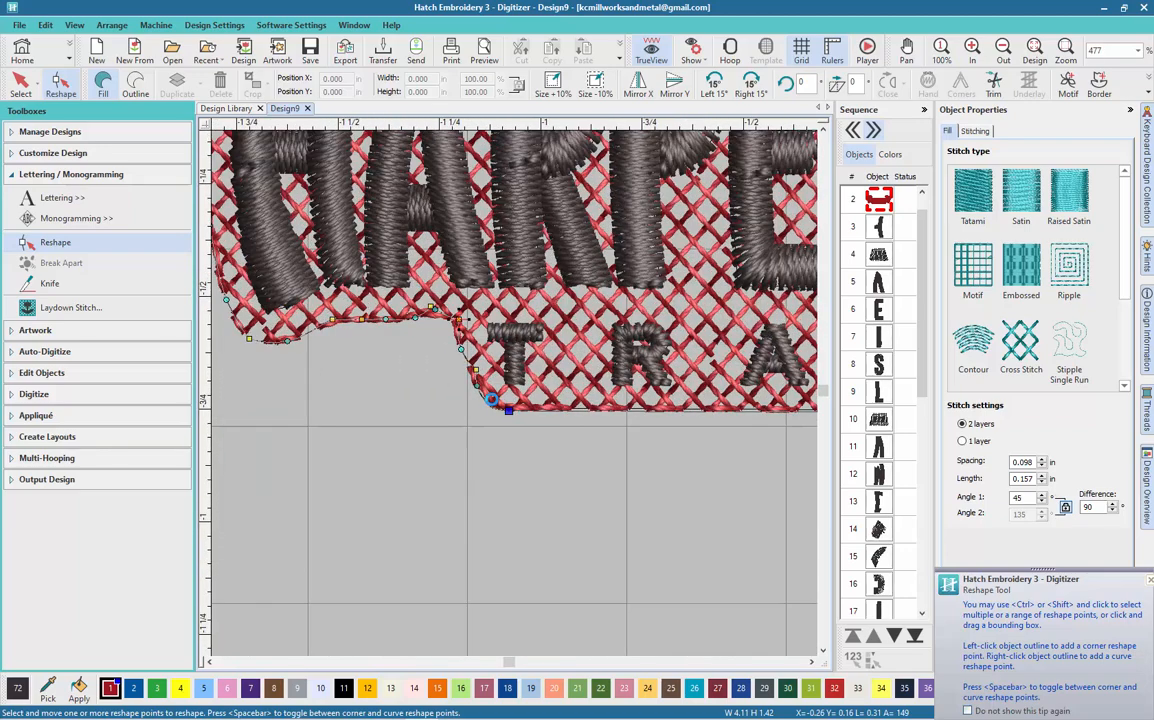
key("space")
left_click(477, 386)
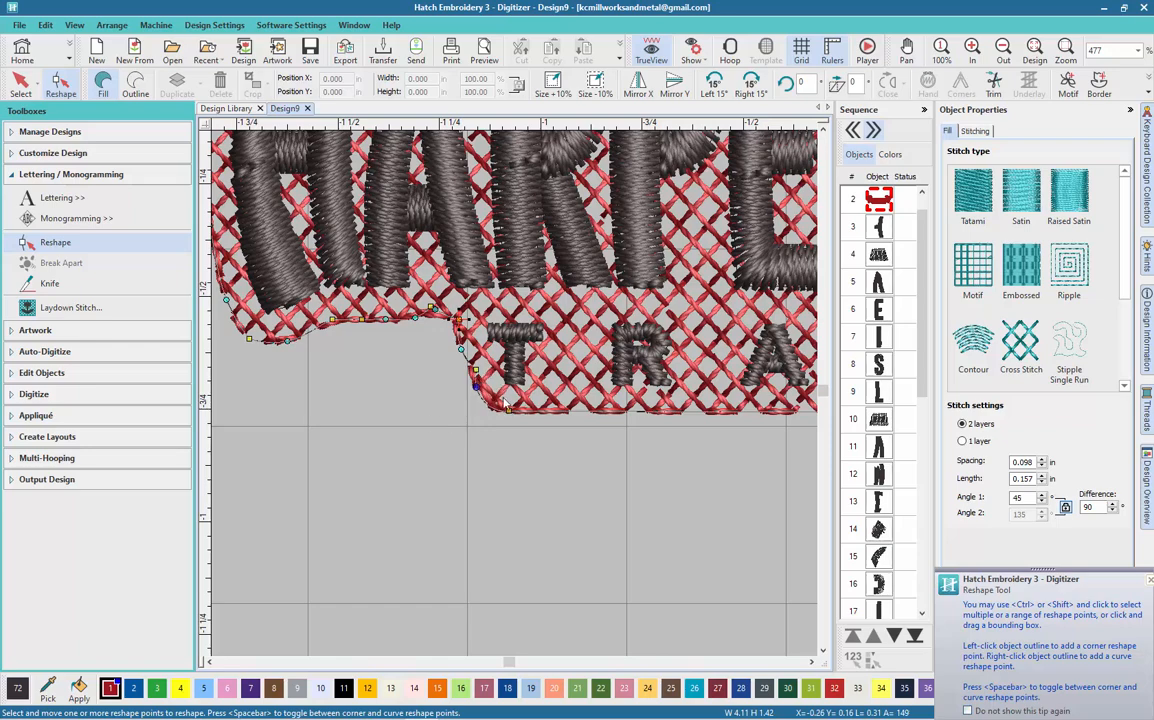
- Leave reshaping and examine the laydown stitch's edge and coverage around the whole HARPER ISLAND TRAINING design
scroll(477, 386, "down", 5)
scroll(463, 354, "up", 2)
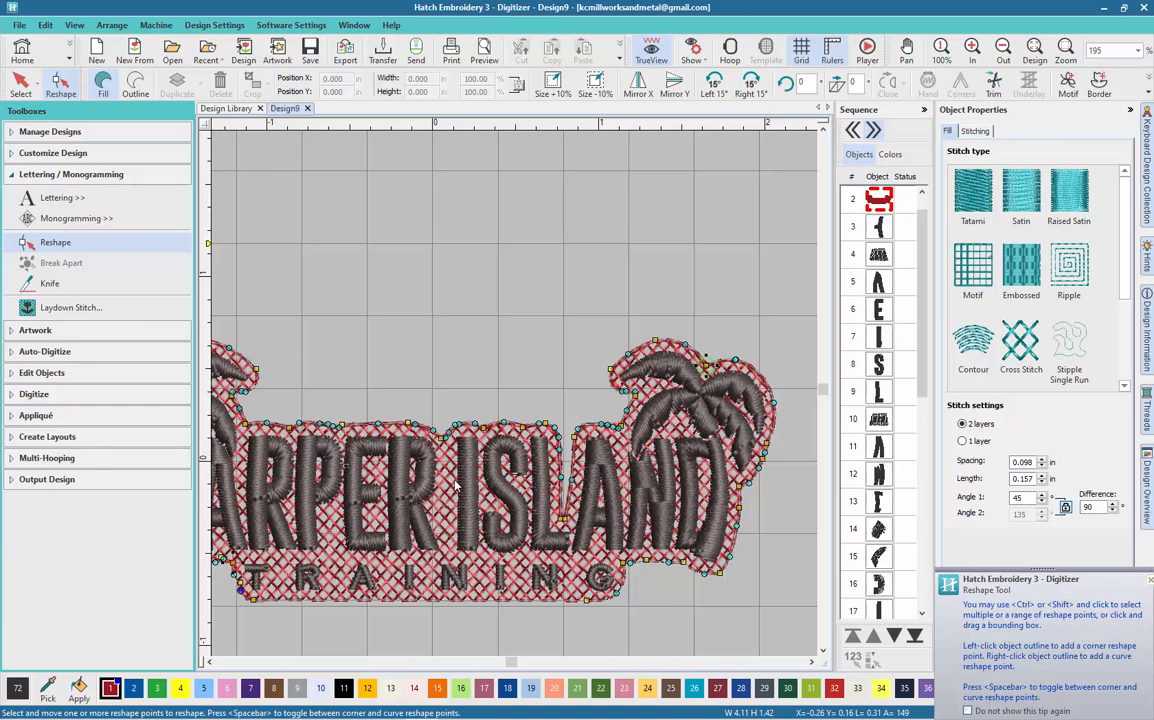
scroll(546, 334, "down", 2)
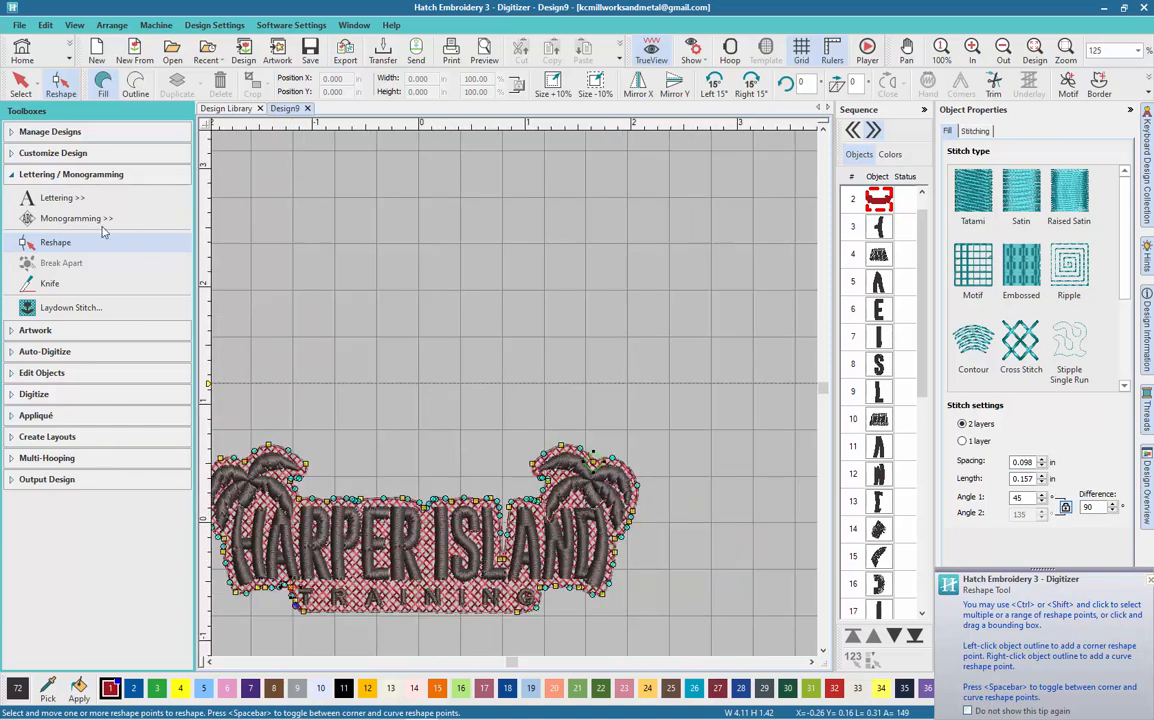
left_click(20, 84)
scroll(325, 343, "down", 2)
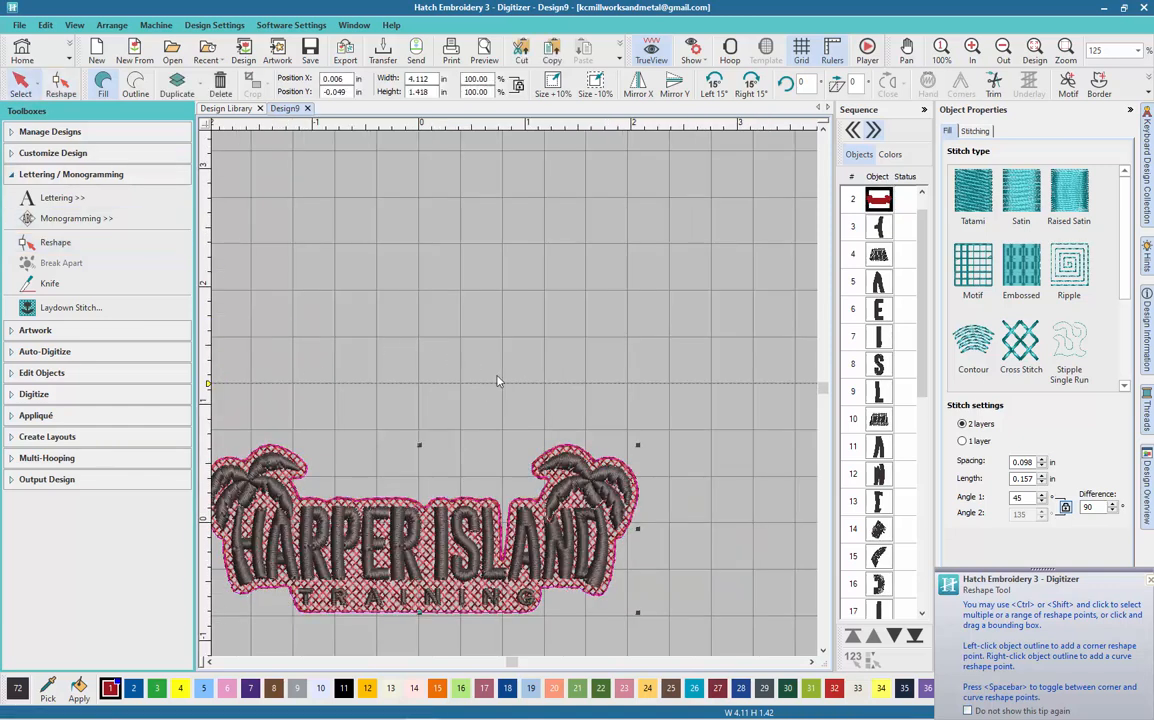
scroll(517, 399, "up", 2)
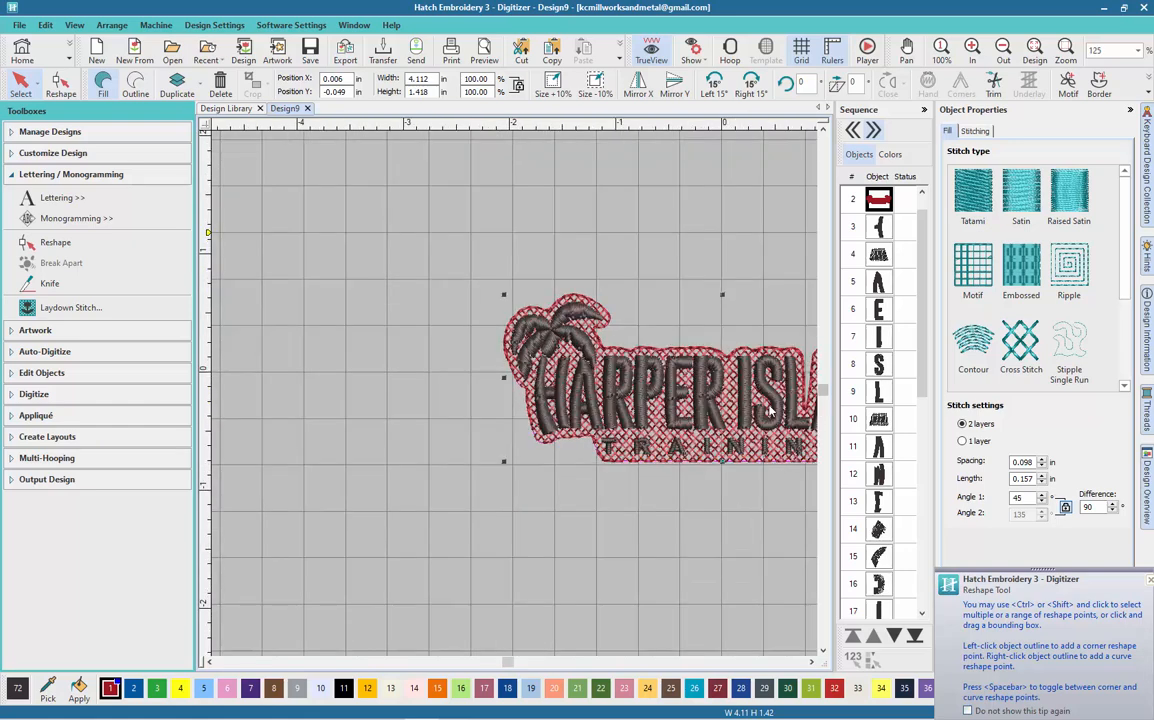
scroll(730, 368, "up", 1)
scroll(480, 355, "down", 3)
scroll(505, 360, "up", 2)
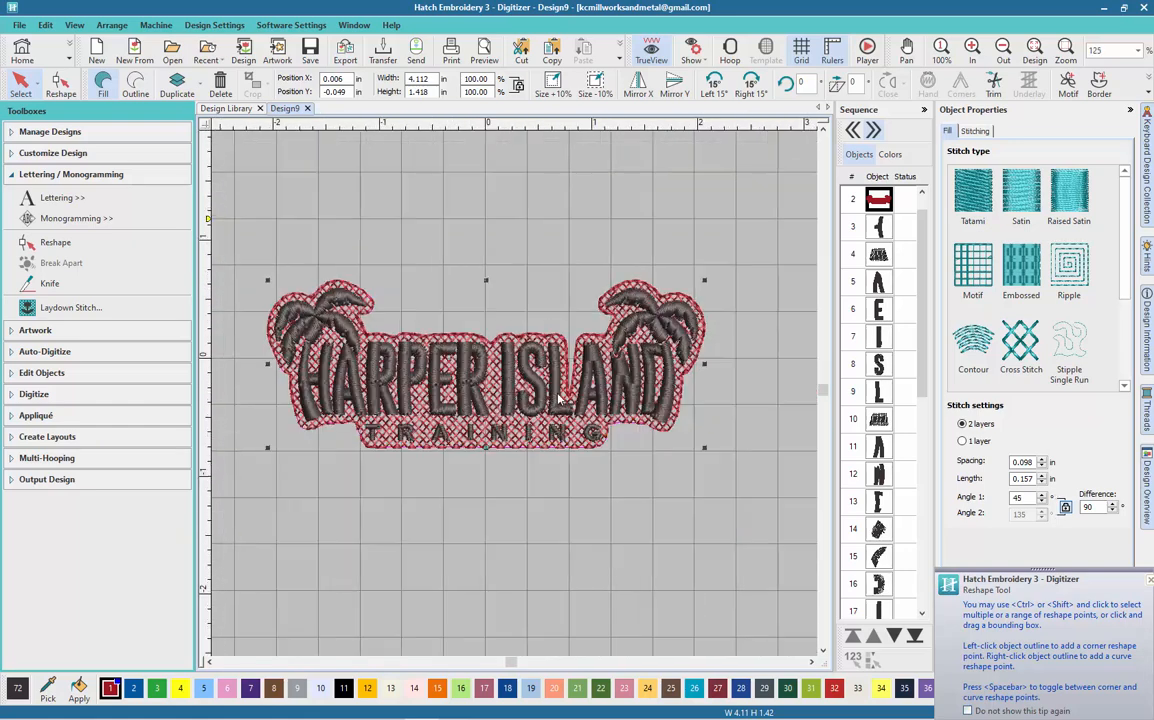